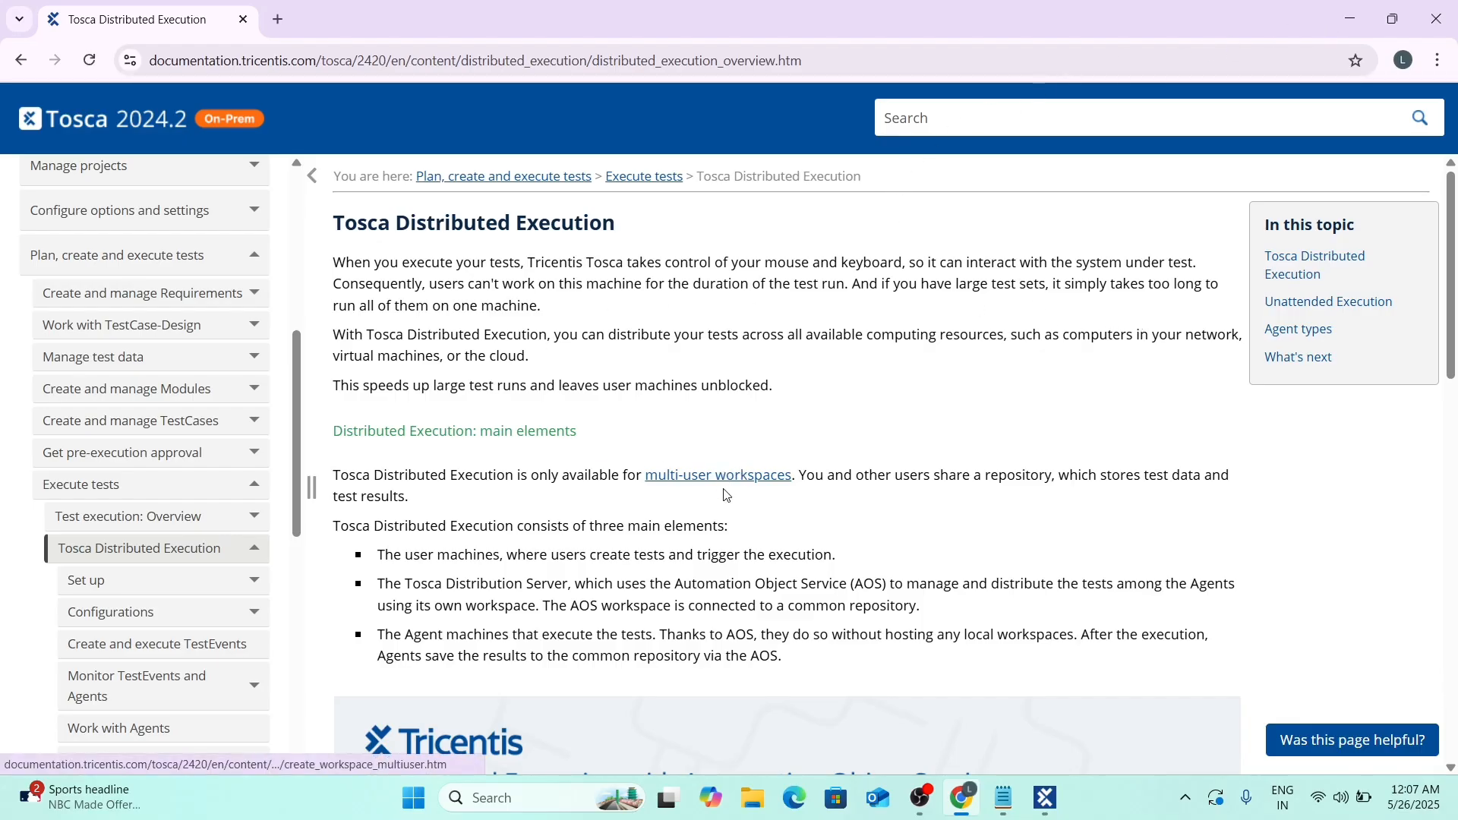
# Scroll the Tosca Distributed Execution page down to the Automation Object Service diagram.
pyautogui.scroll(-3, 727, 495)
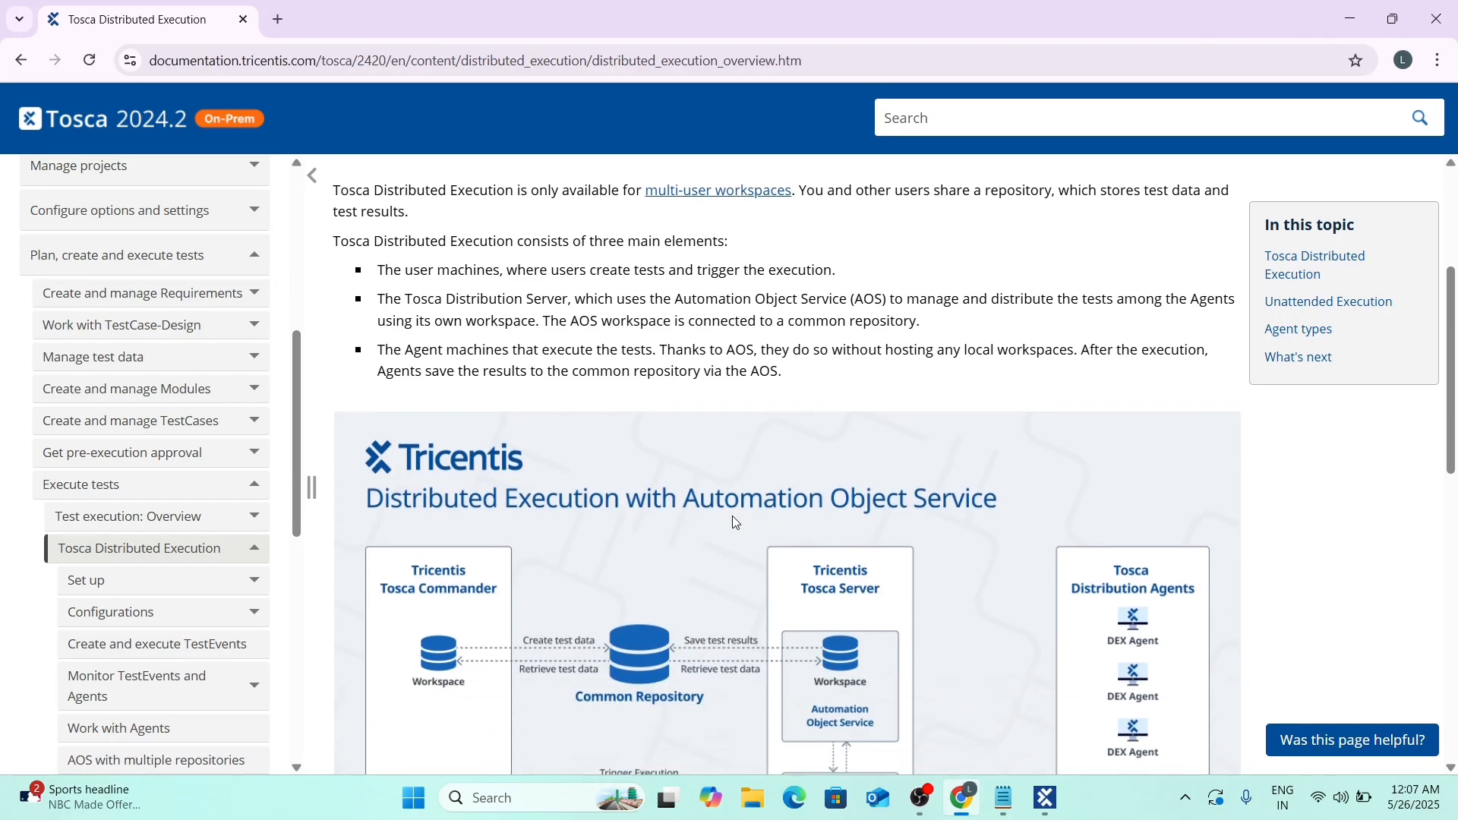
pyautogui.scroll(-1, 736, 521)
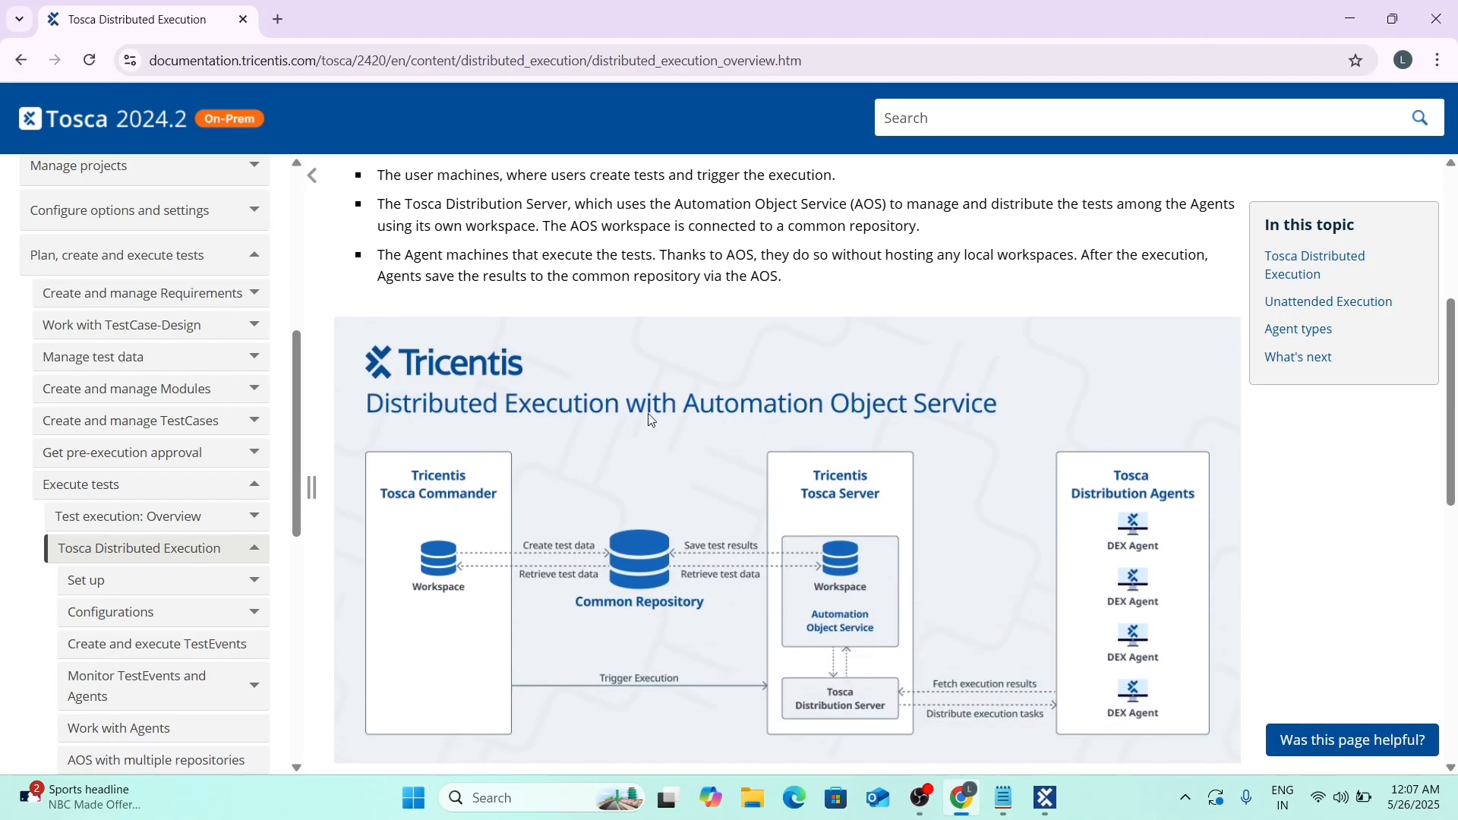
pyautogui.scroll(-2, 585, 419)
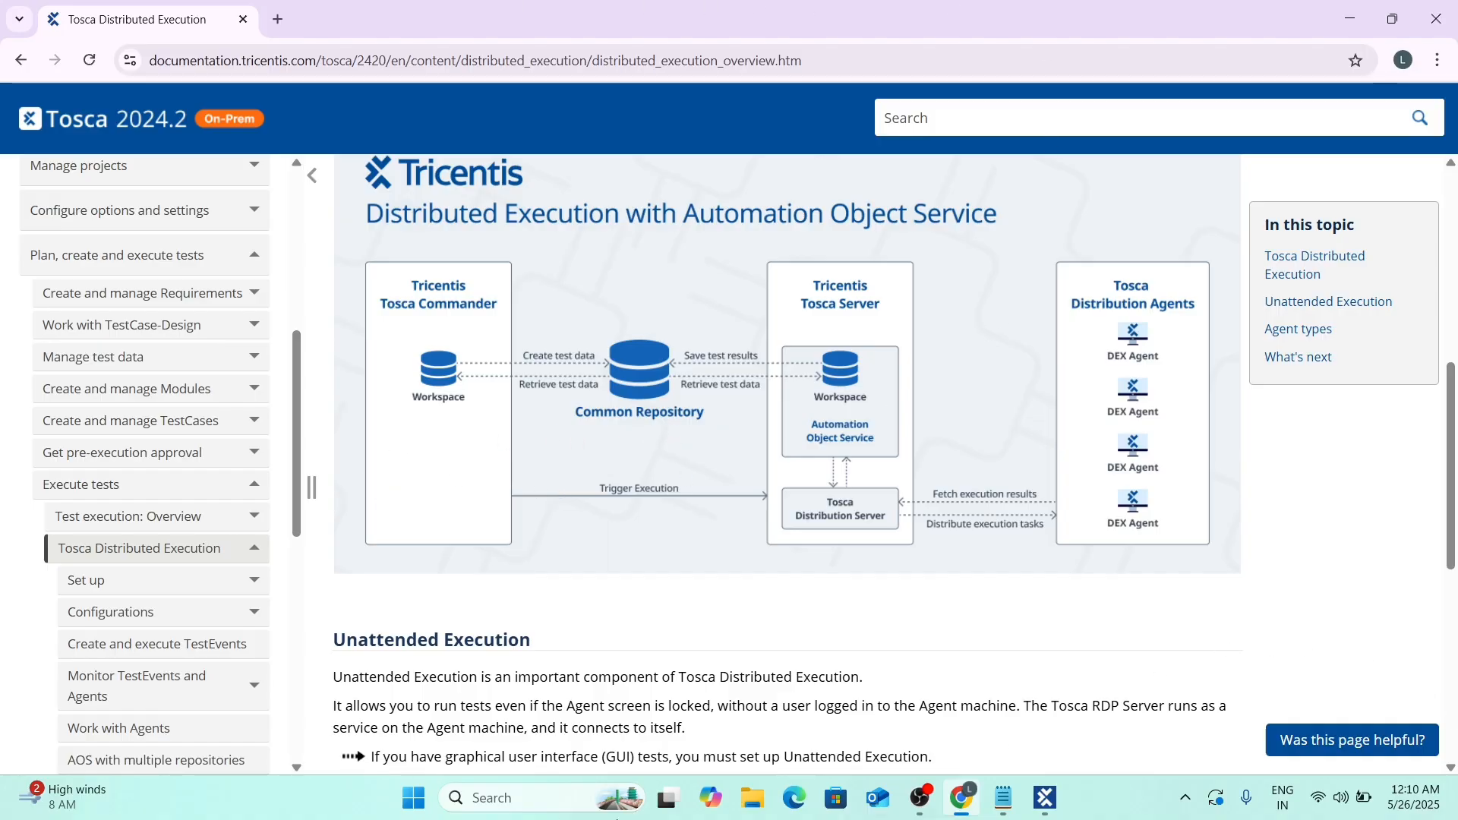
# Return to Tosca Commander's start screen listing Tosca Training April 2025 and Tosca Training Session.
pyautogui.click(1047, 799)
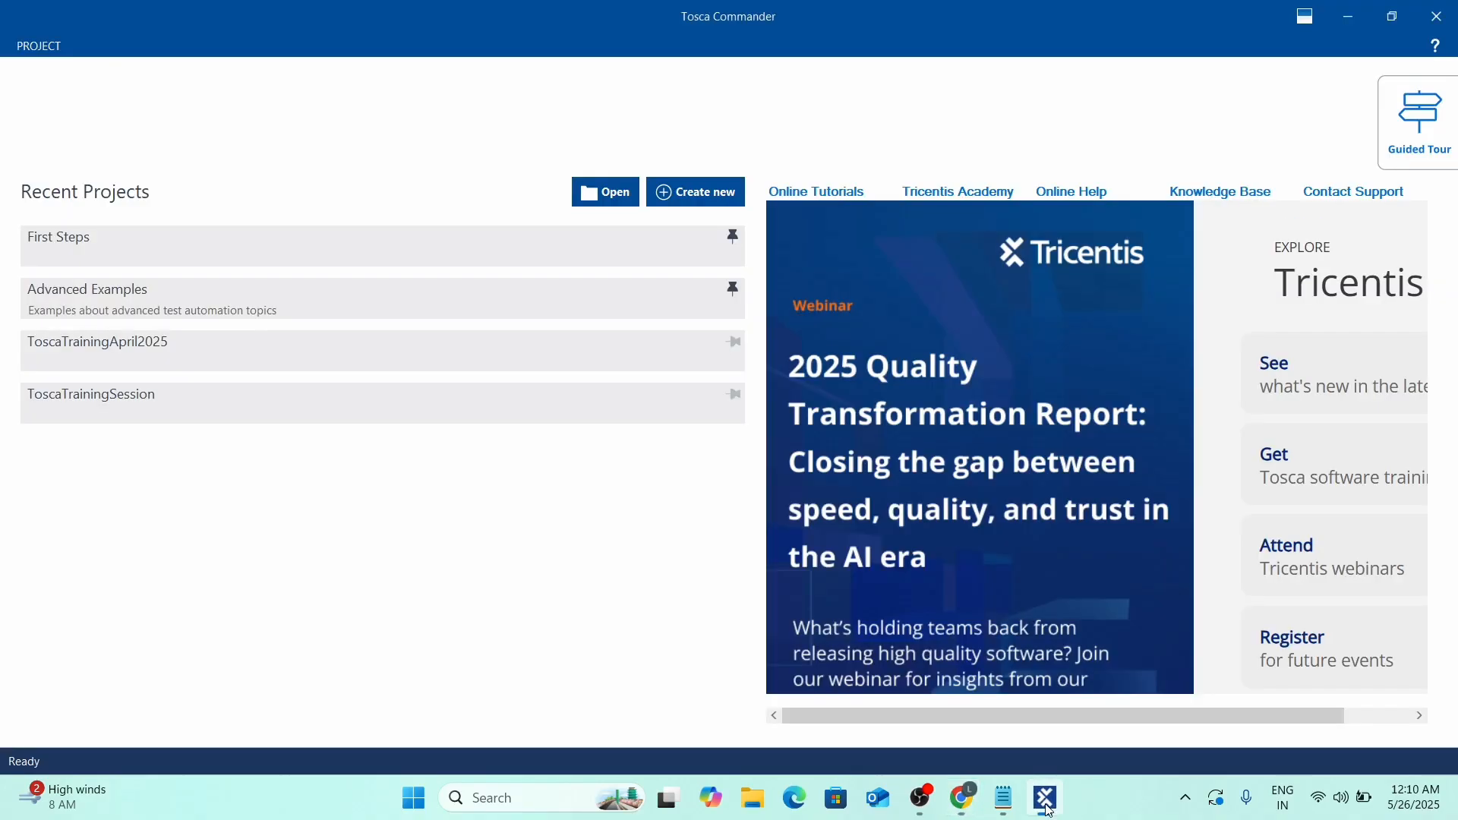
pyautogui.click(1046, 805)
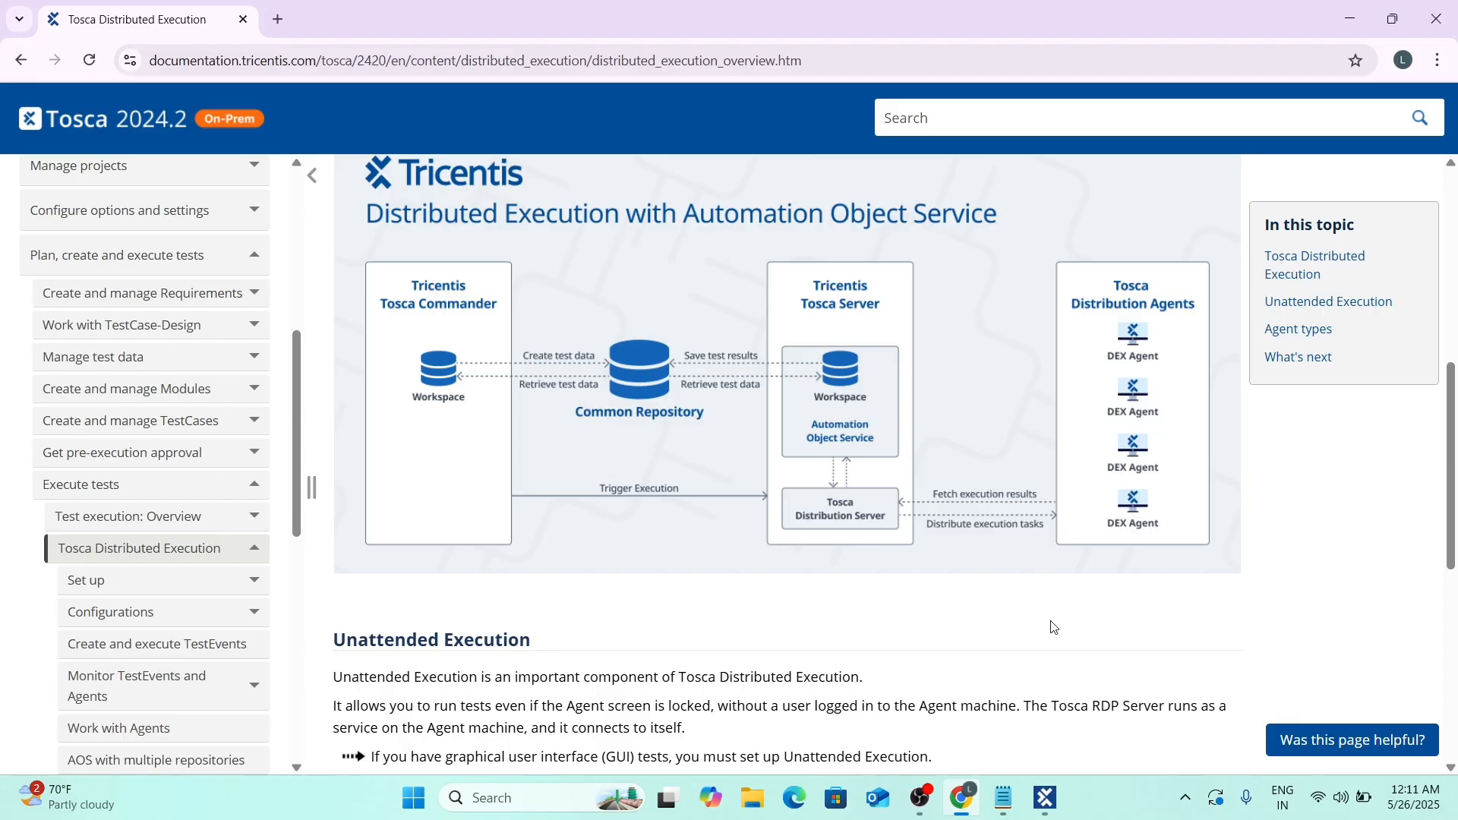
pyautogui.hotkey('alt', 'Tab')
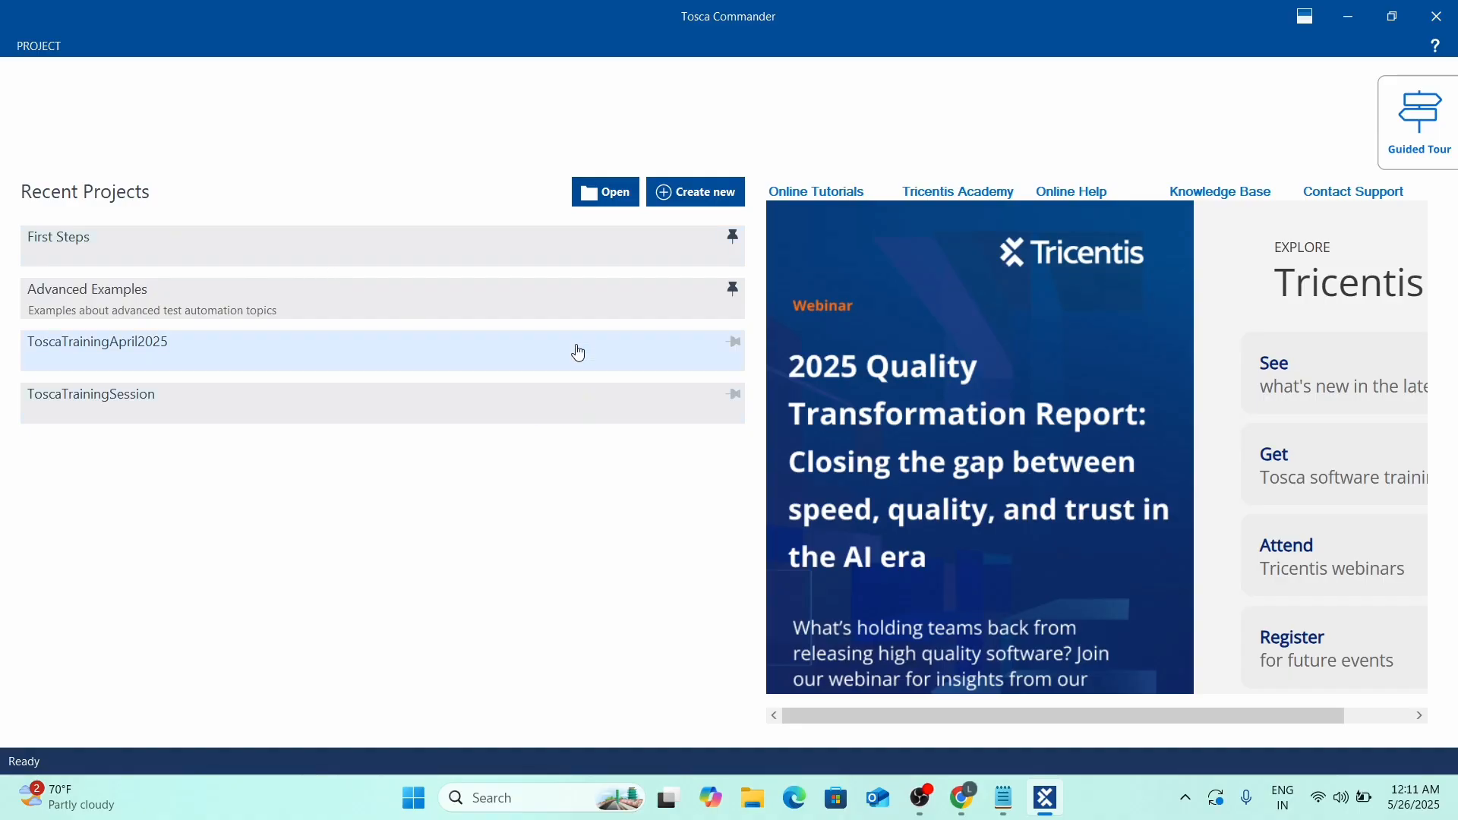
# Start a new workspace with SQLite repository type and Use existing repository unchecked.
pyautogui.click(687, 192)
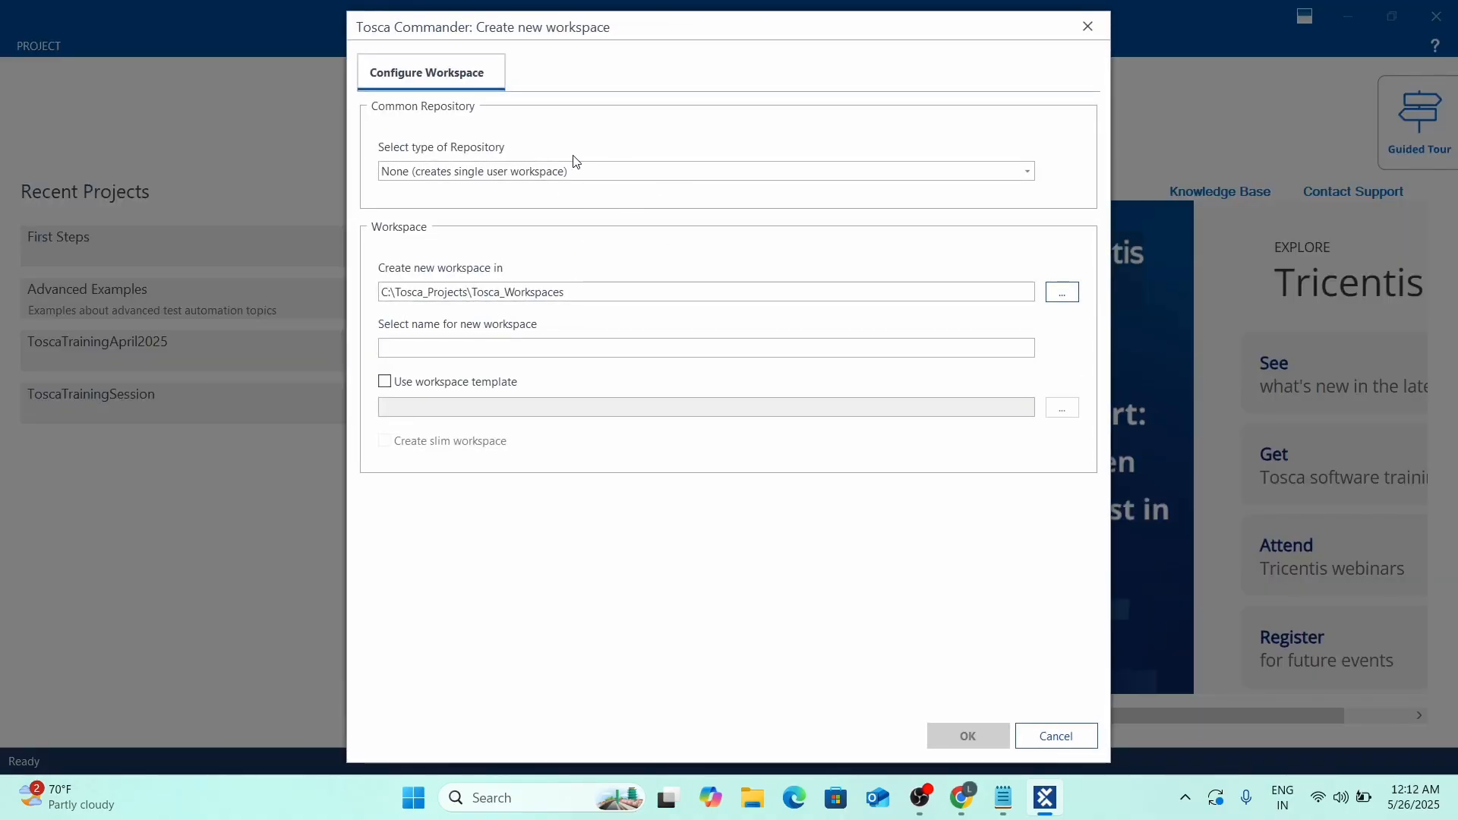
pyautogui.click(630, 177)
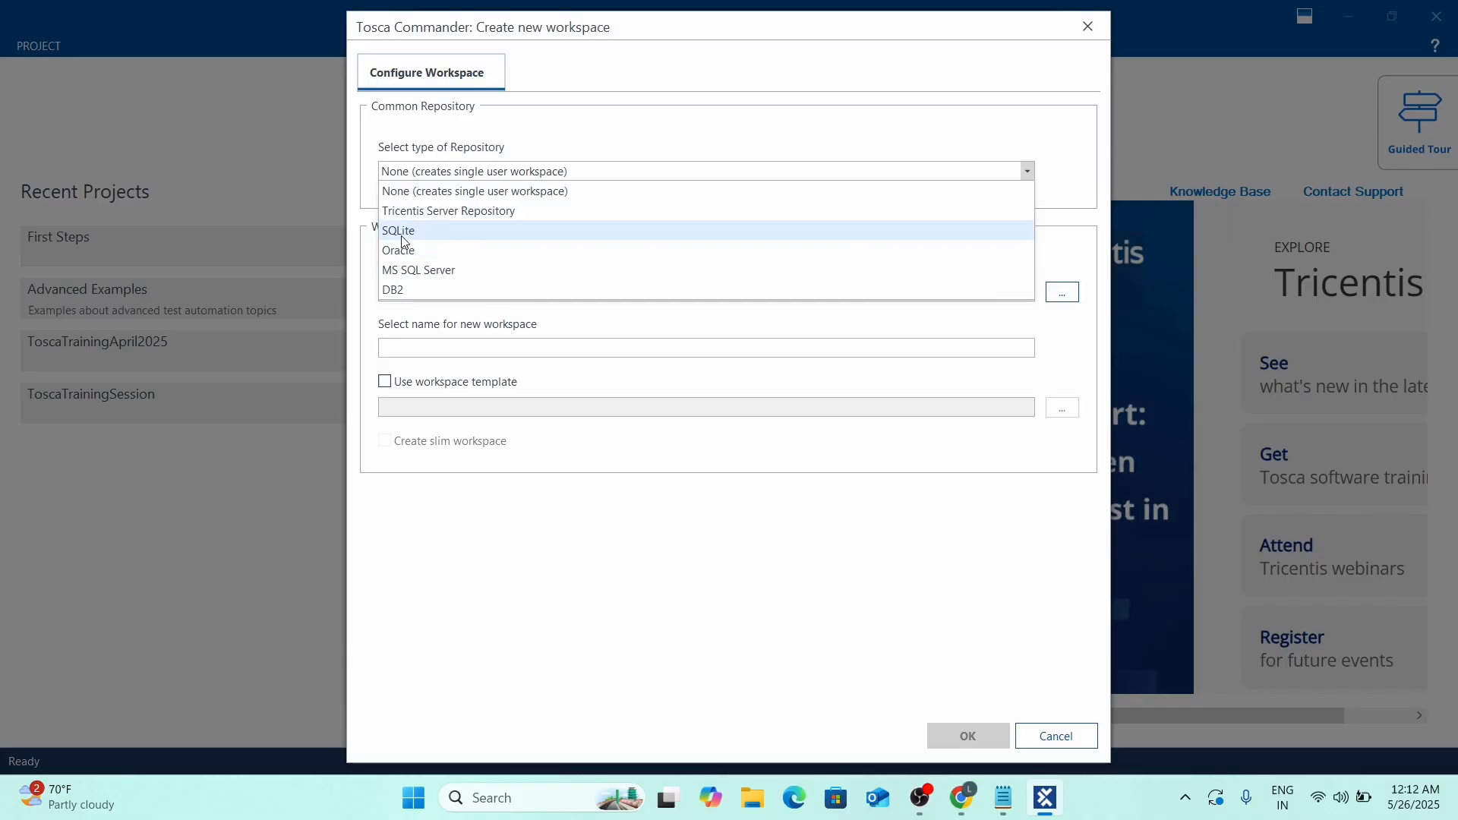
pyautogui.click(406, 237)
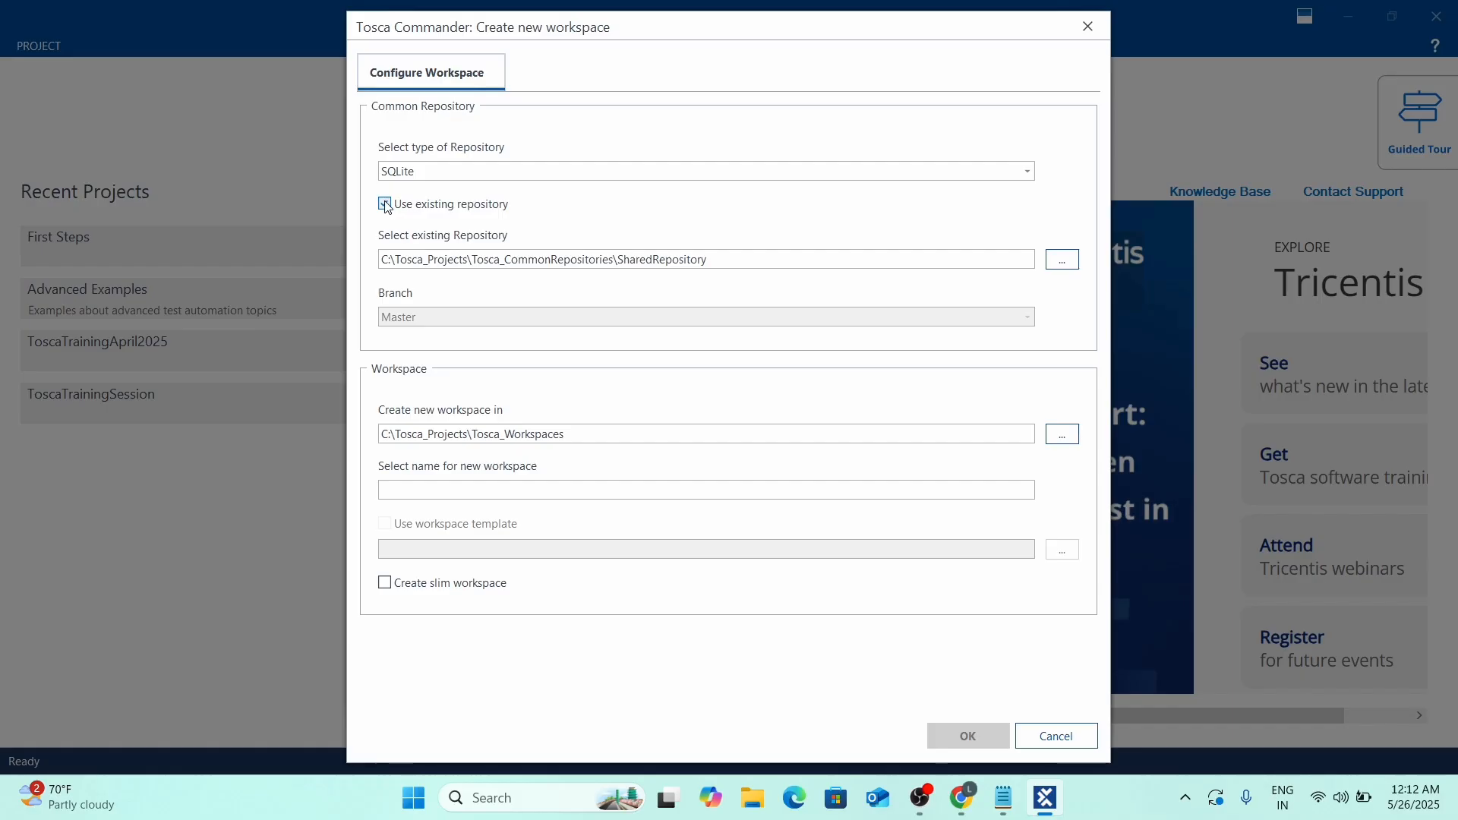
pyautogui.click(385, 205)
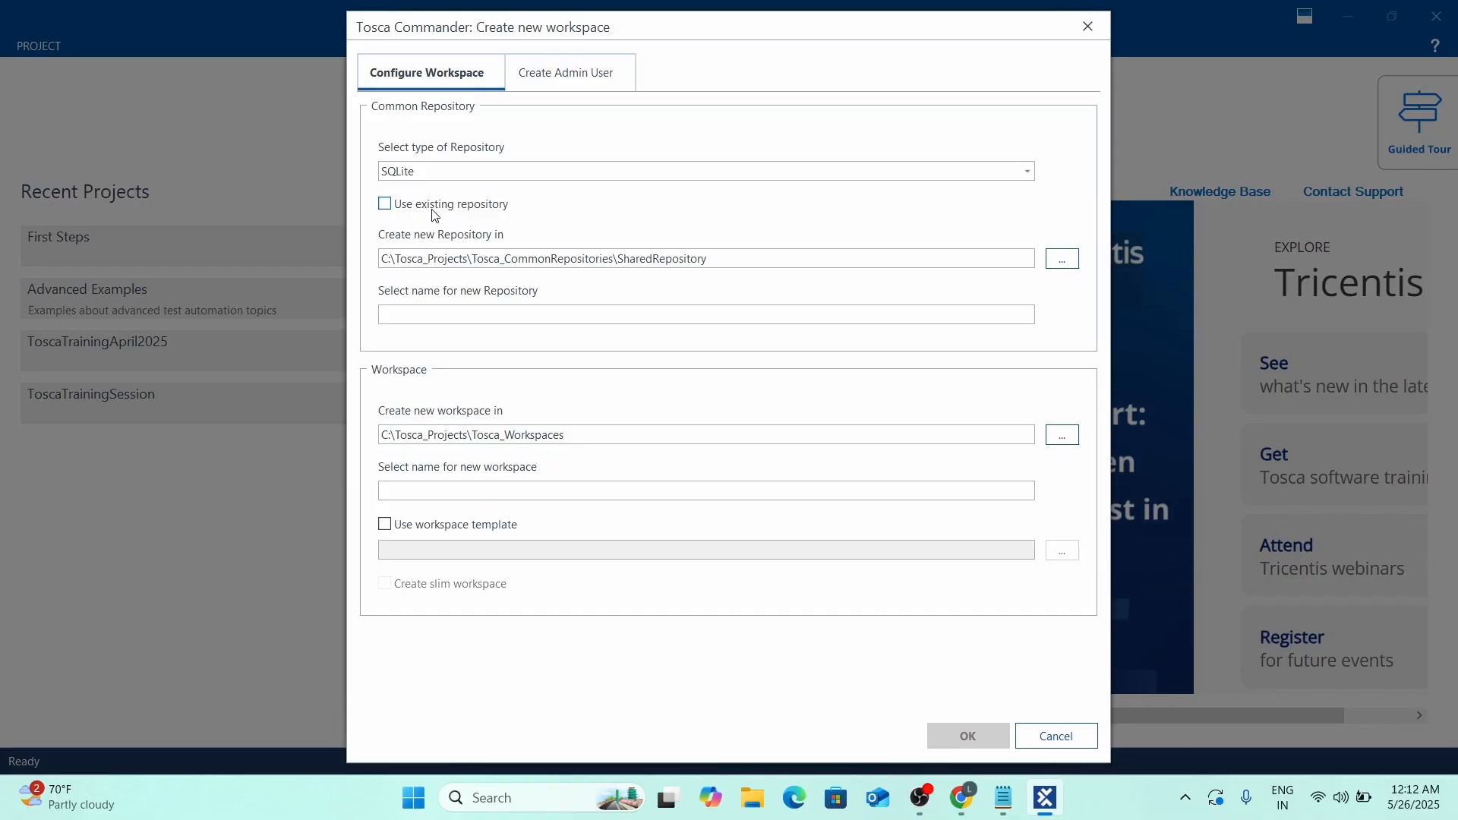
# Name the repository SharedRepository and enable the Standard workspace template.
pyautogui.click(411, 315)
pyautogui.write('Shared')
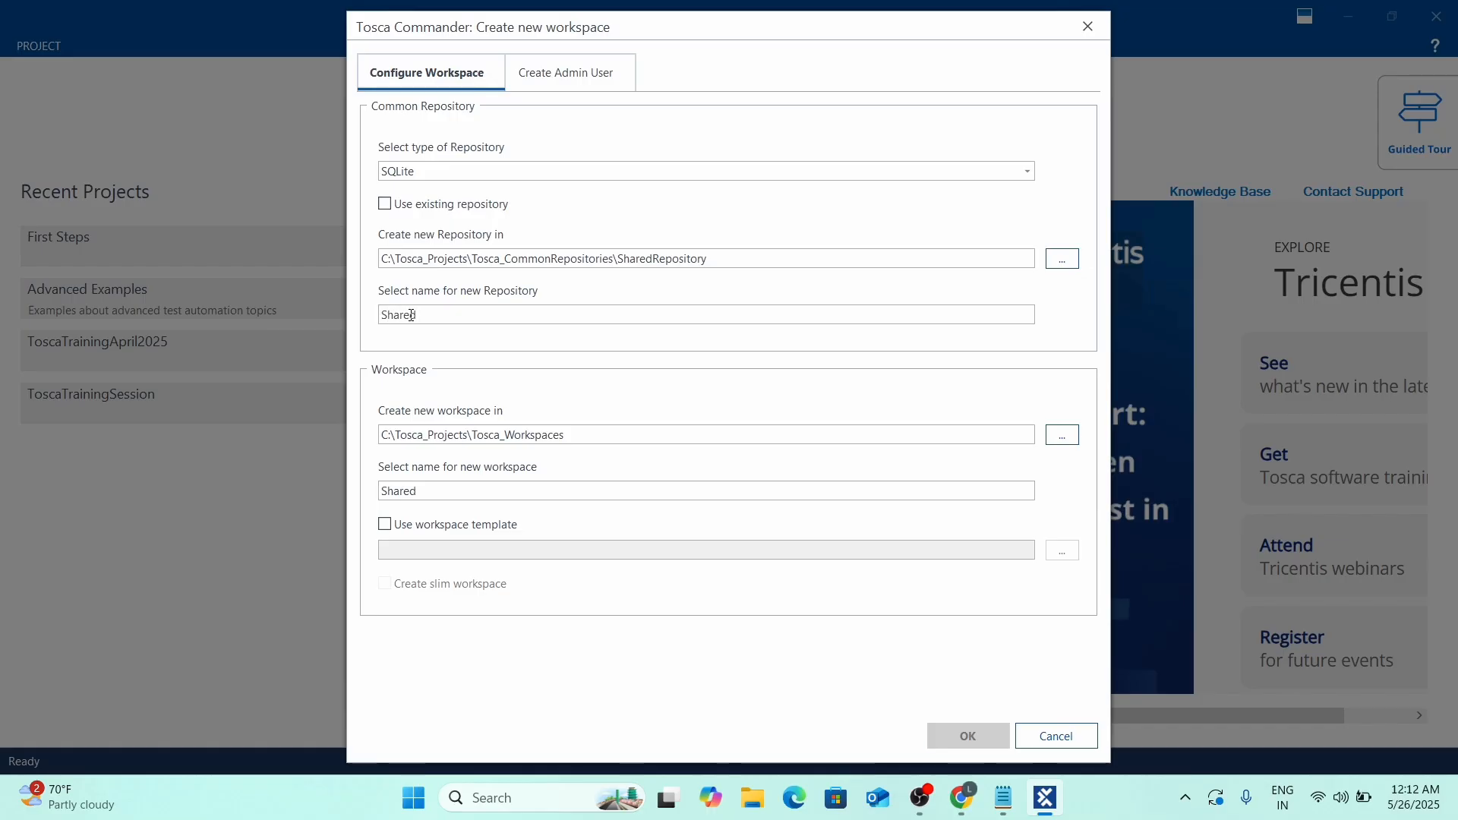
pyautogui.write('Repository')
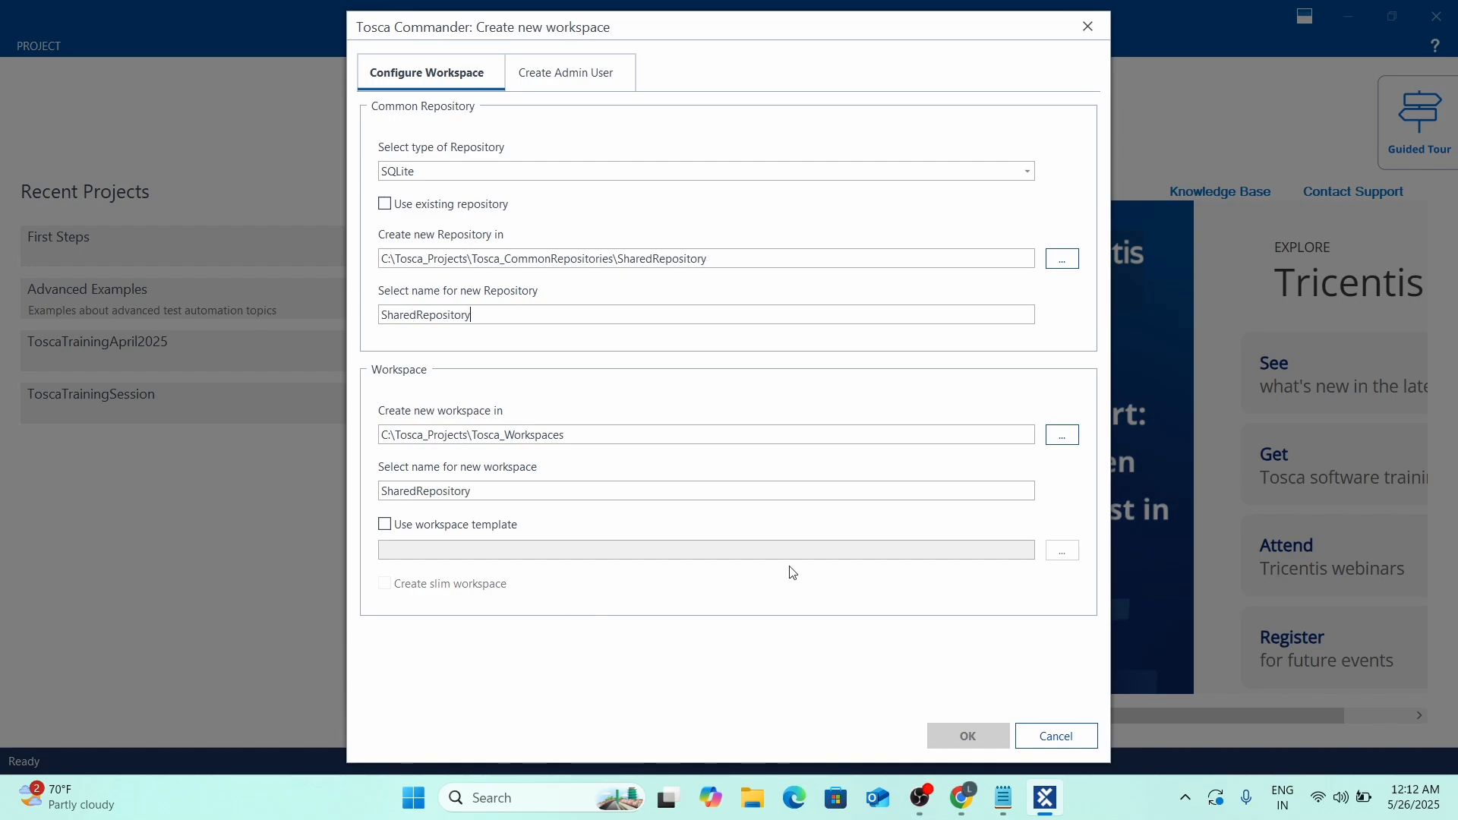
pyautogui.click(384, 526)
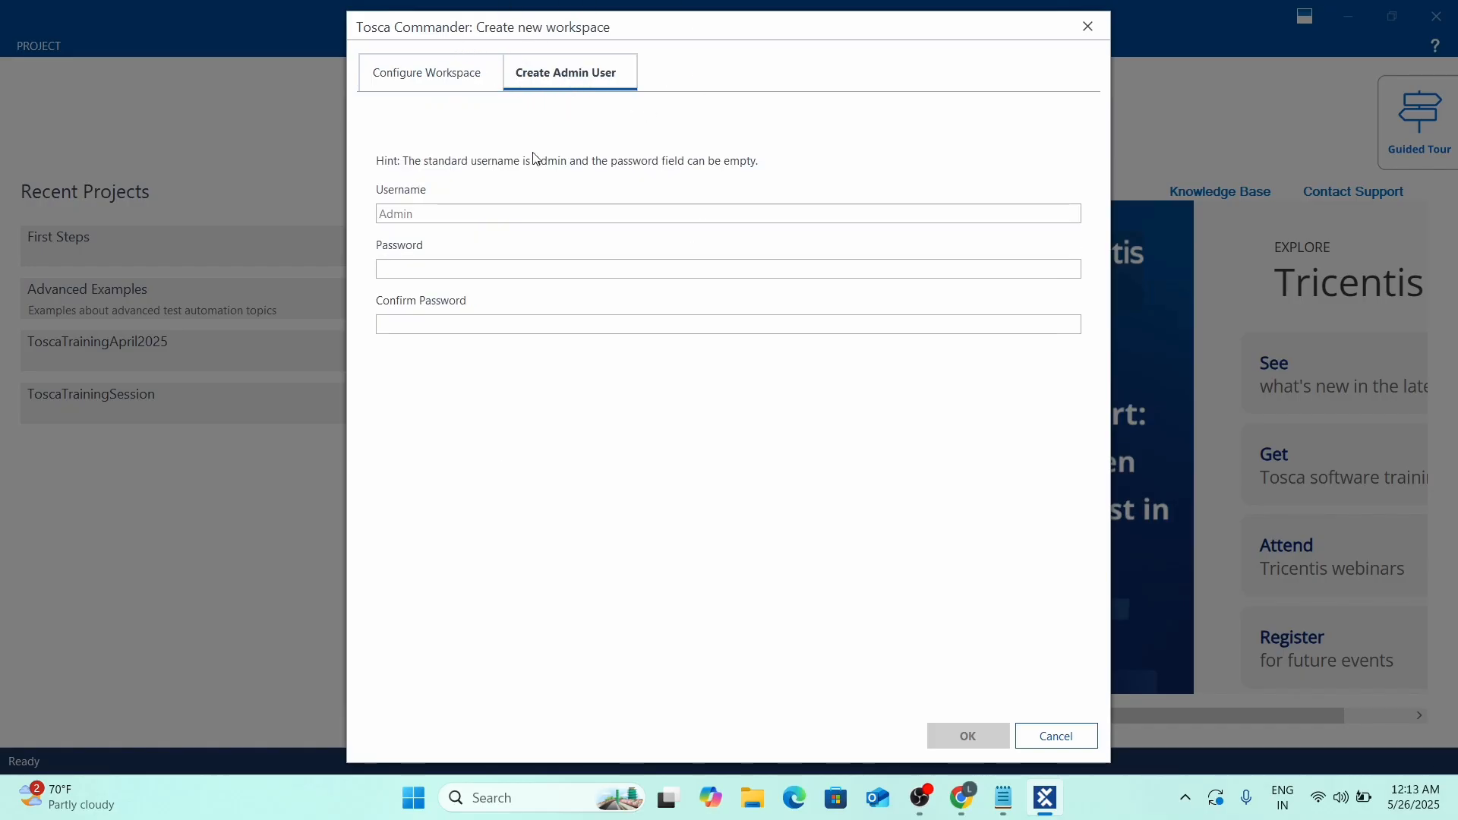
# Enter the Admin user's password in both Password and Confirm Password.
pyautogui.click(446, 215)
pyautogui.click(436, 265)
pyautogui.write('*')
# Remove \SharedRepository from the repository path so it sits directly in Tosca_CommonRepositories.
pyautogui.click(433, 72)
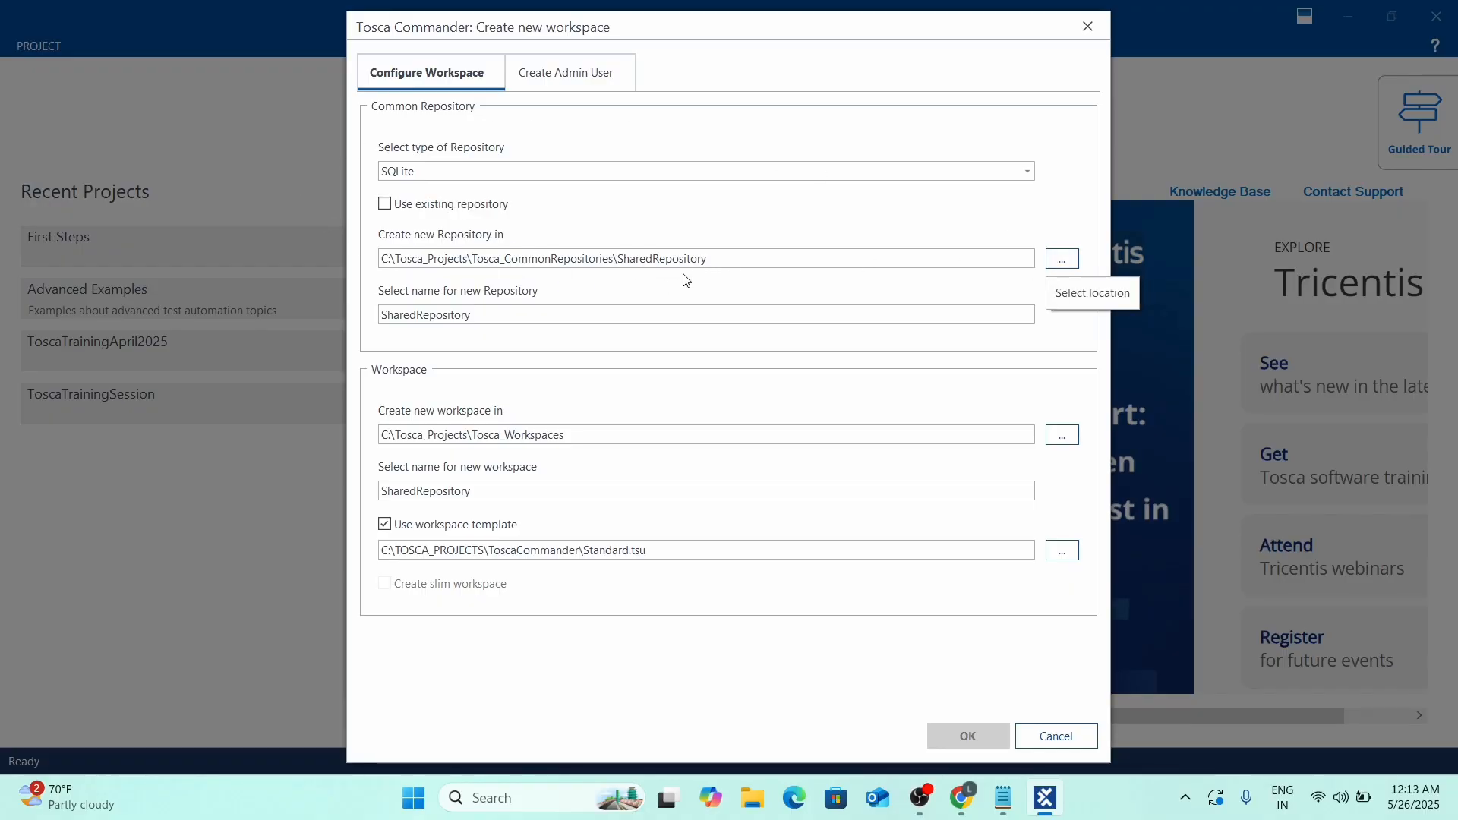
pyautogui.moveTo(755, 259); pyautogui.dragTo(613, 261)
pyautogui.press('BackSpace')
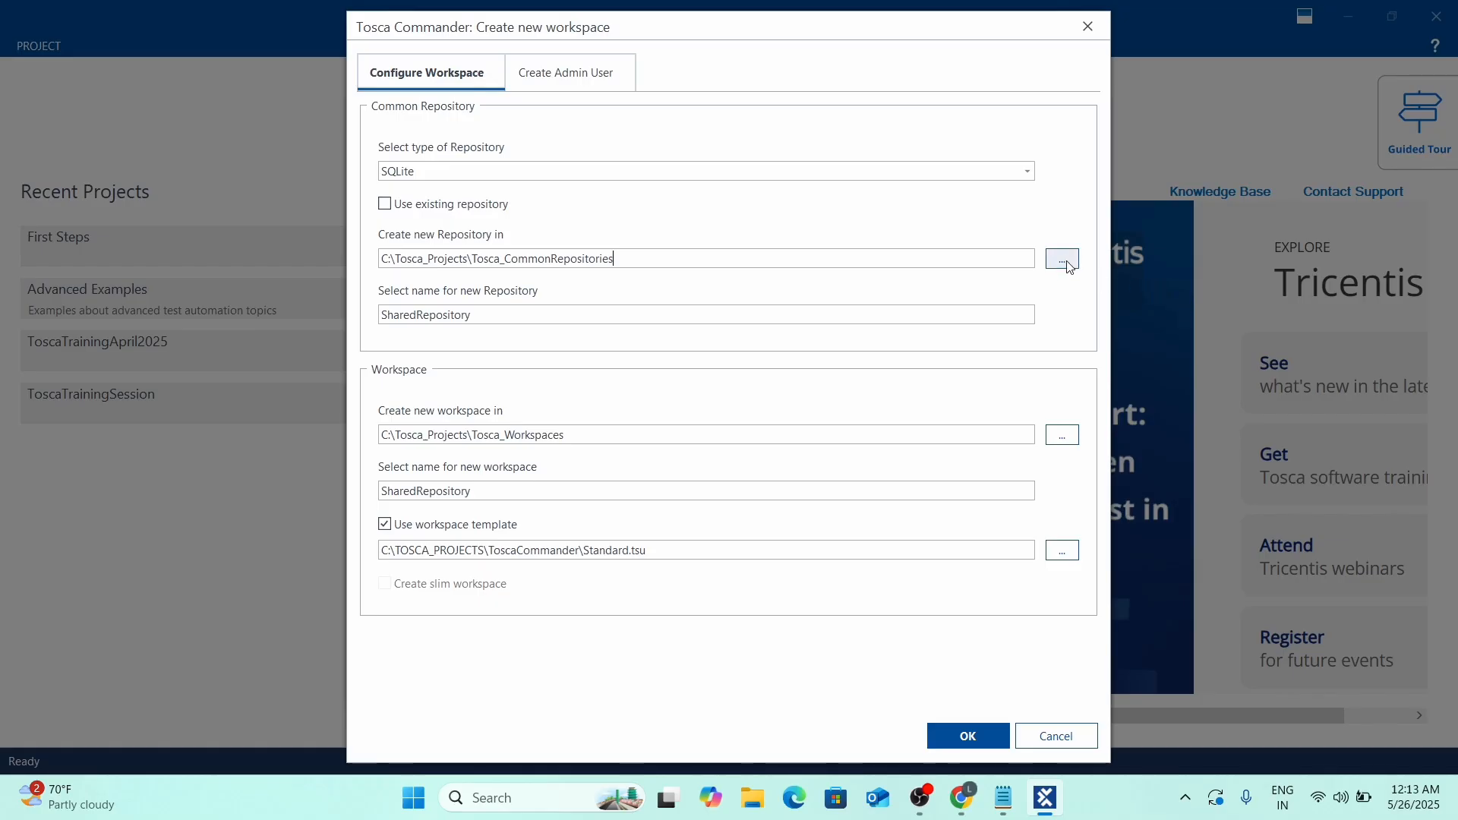
pyautogui.click(1063, 259)
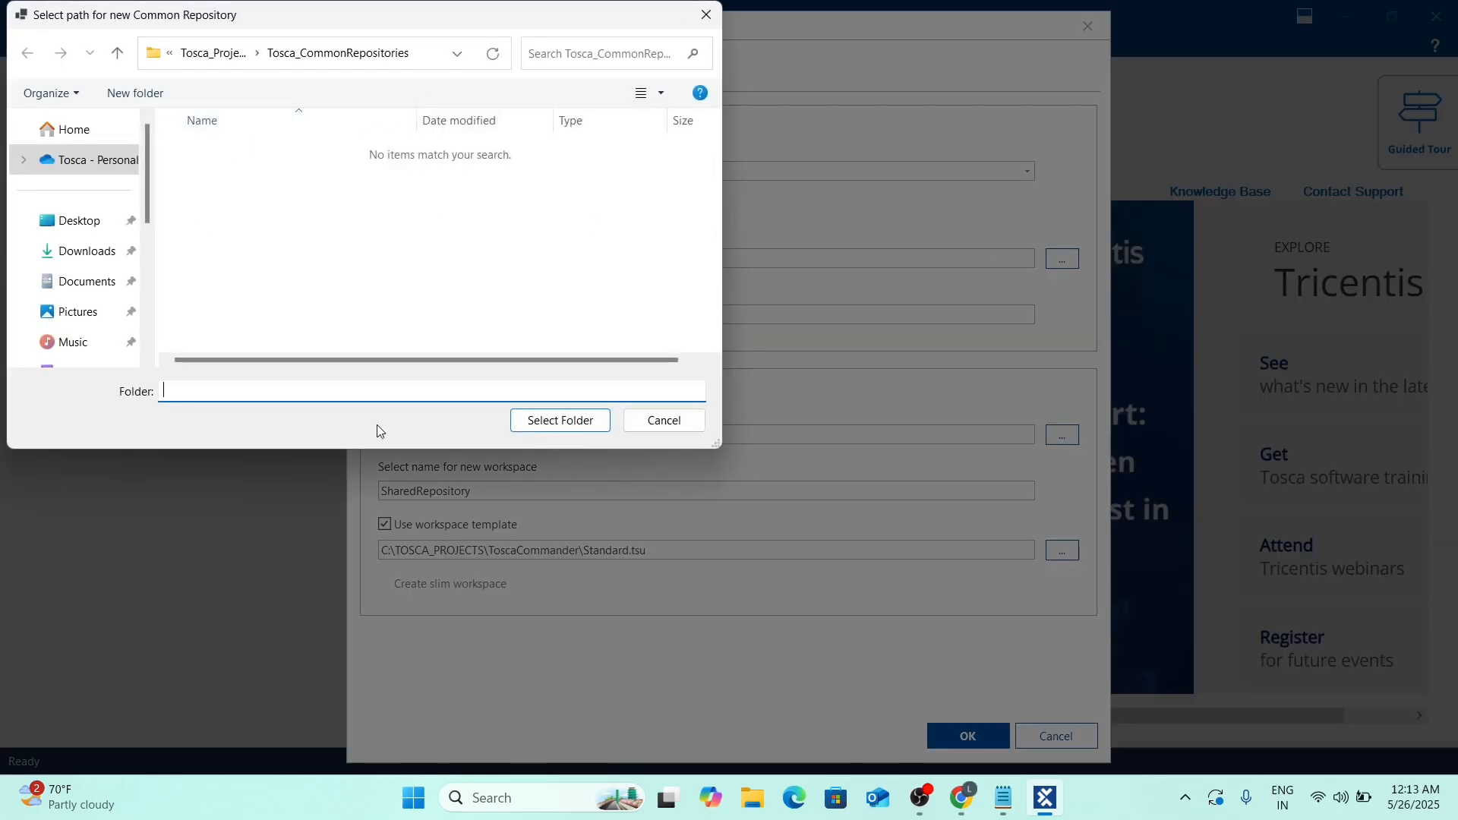
pyautogui.click(562, 421)
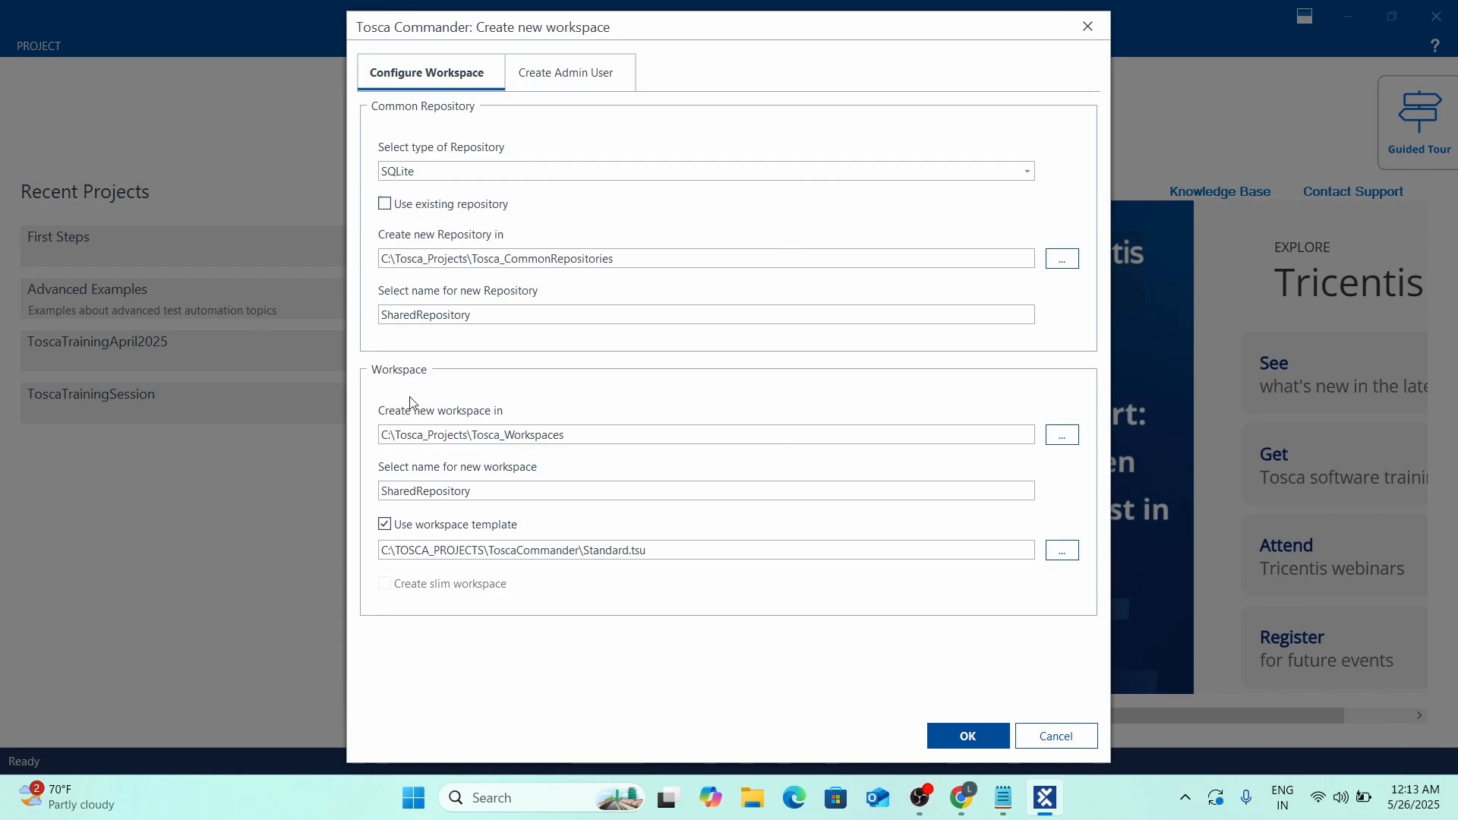
# Review the admin user settings and confirm creation of the SharedRepository workspace.
pyautogui.click(560, 74)
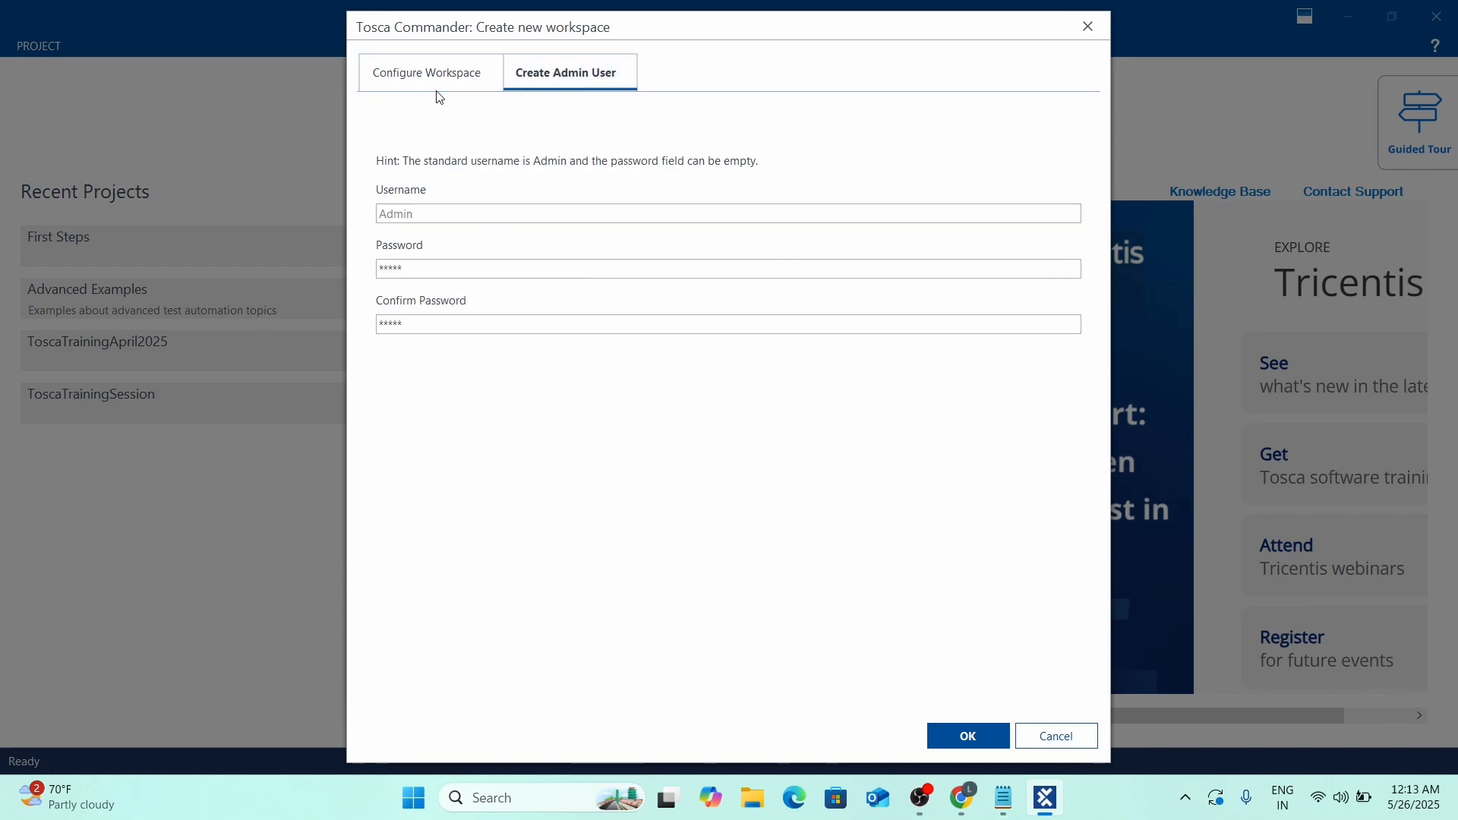
pyautogui.click(427, 65)
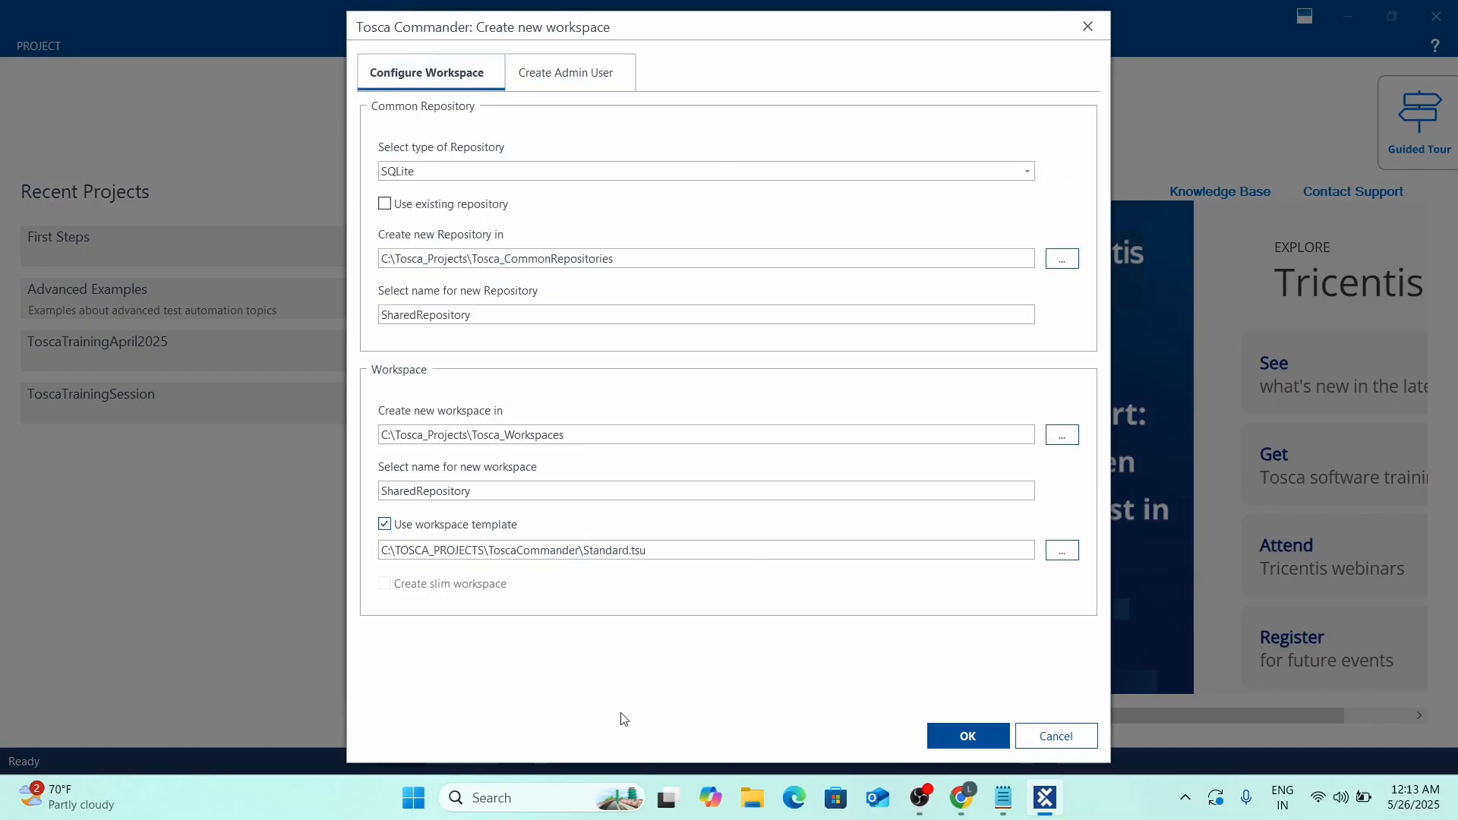
pyautogui.click(956, 736)
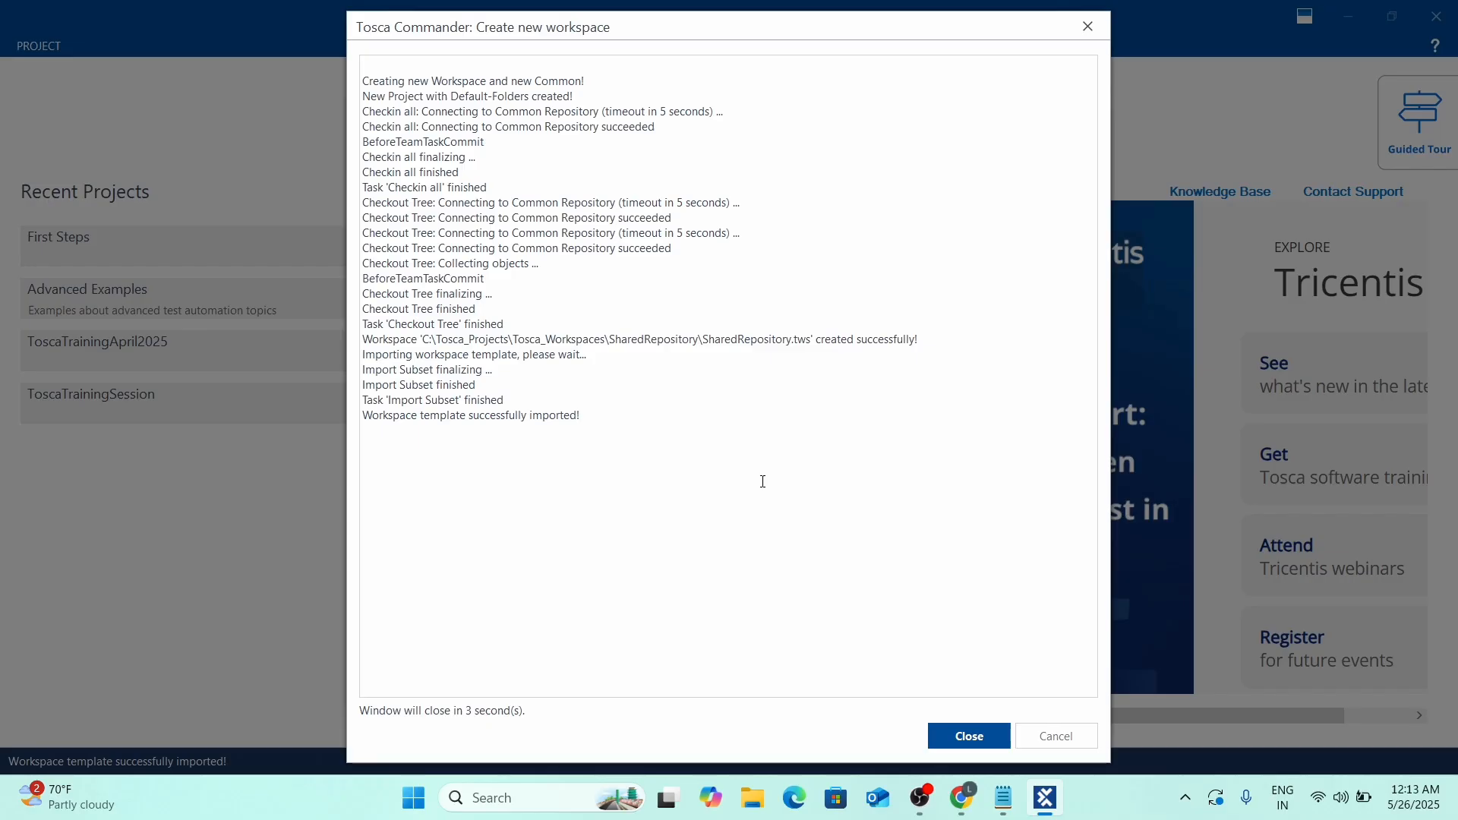
# Close the creation log and log in to SharedRepository as Admin with the password.
pyautogui.click(969, 736)
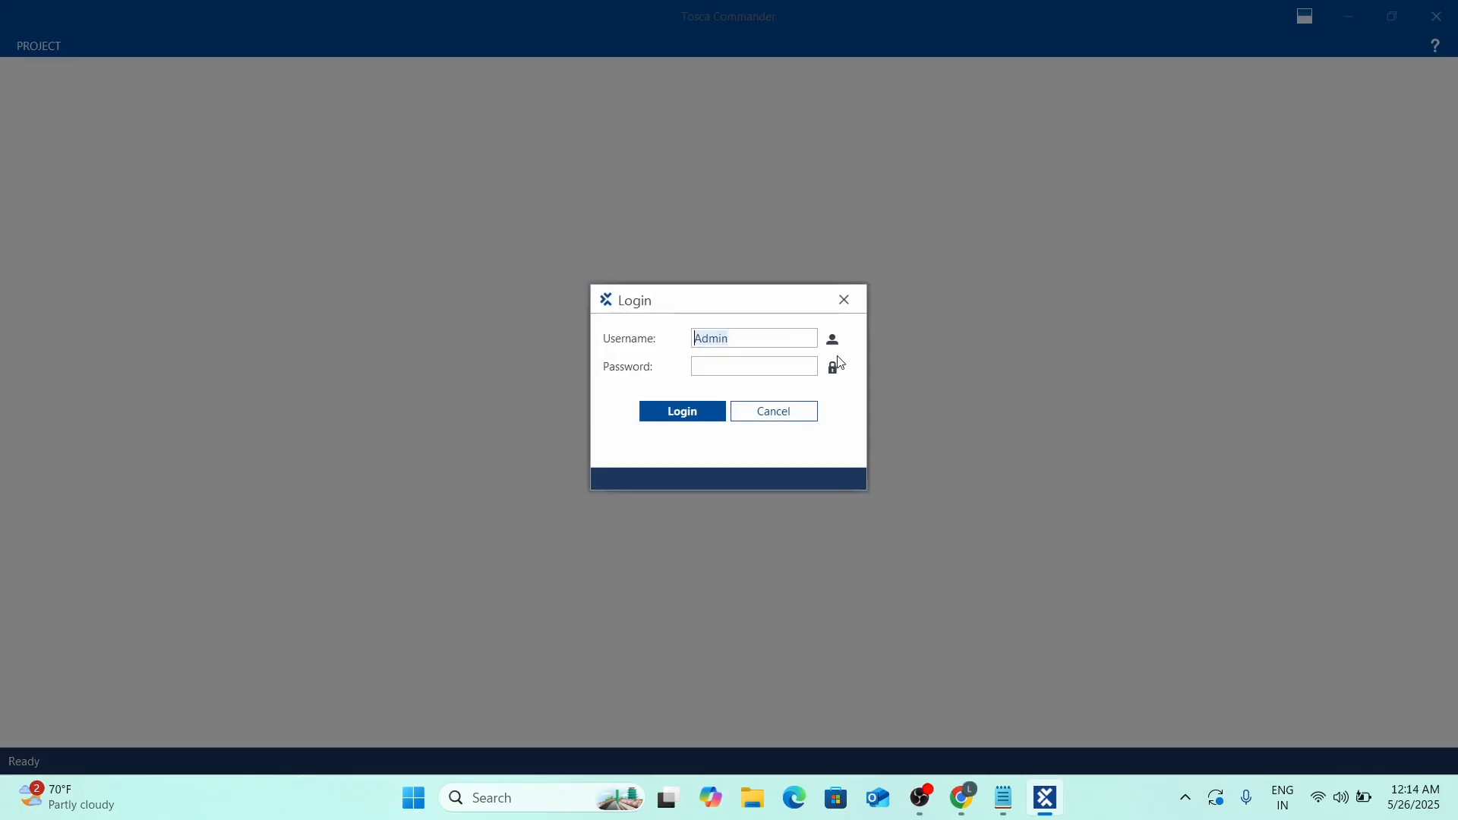
pyautogui.click(754, 370)
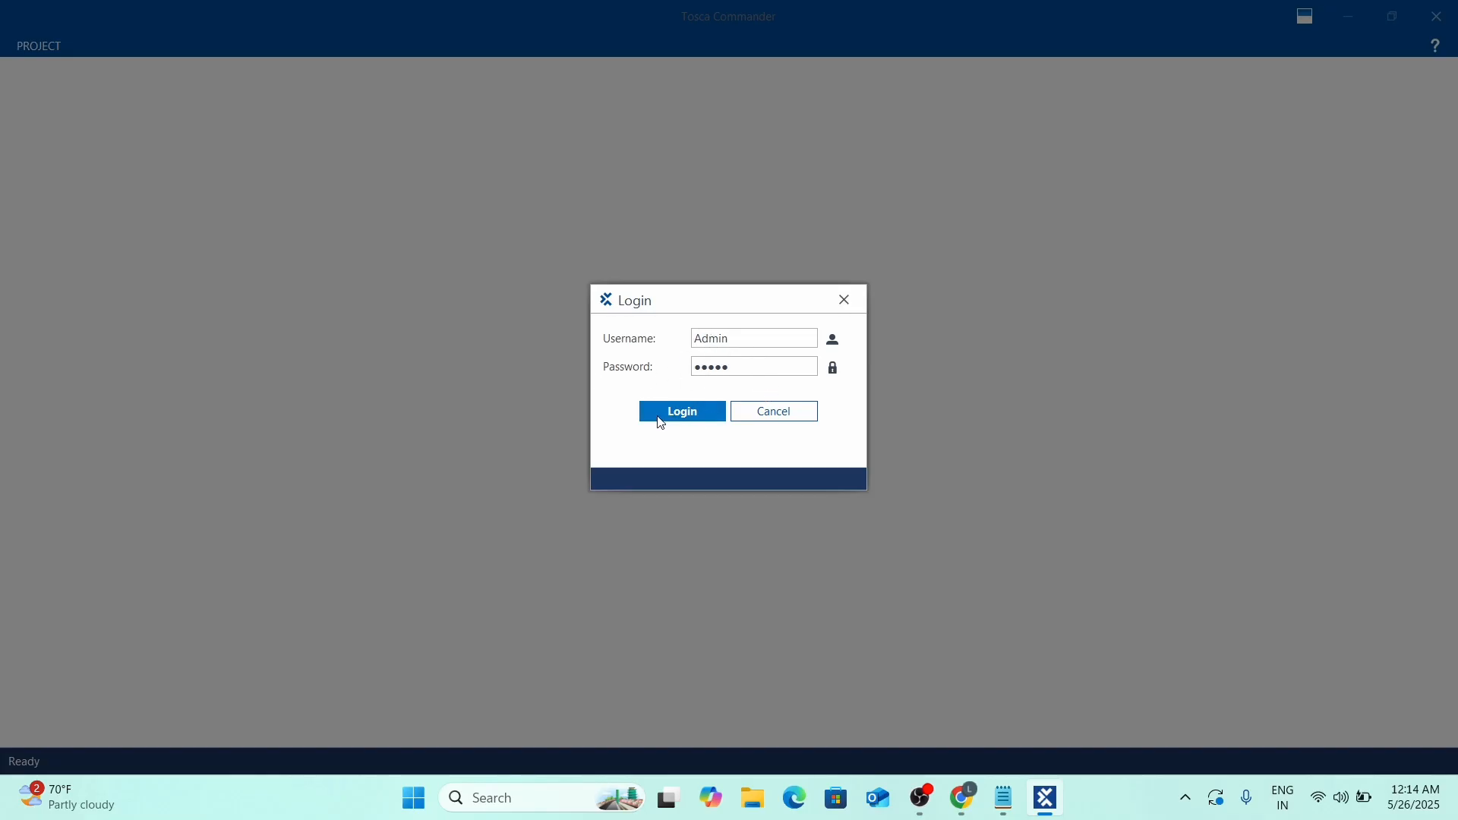
pyautogui.click(681, 413)
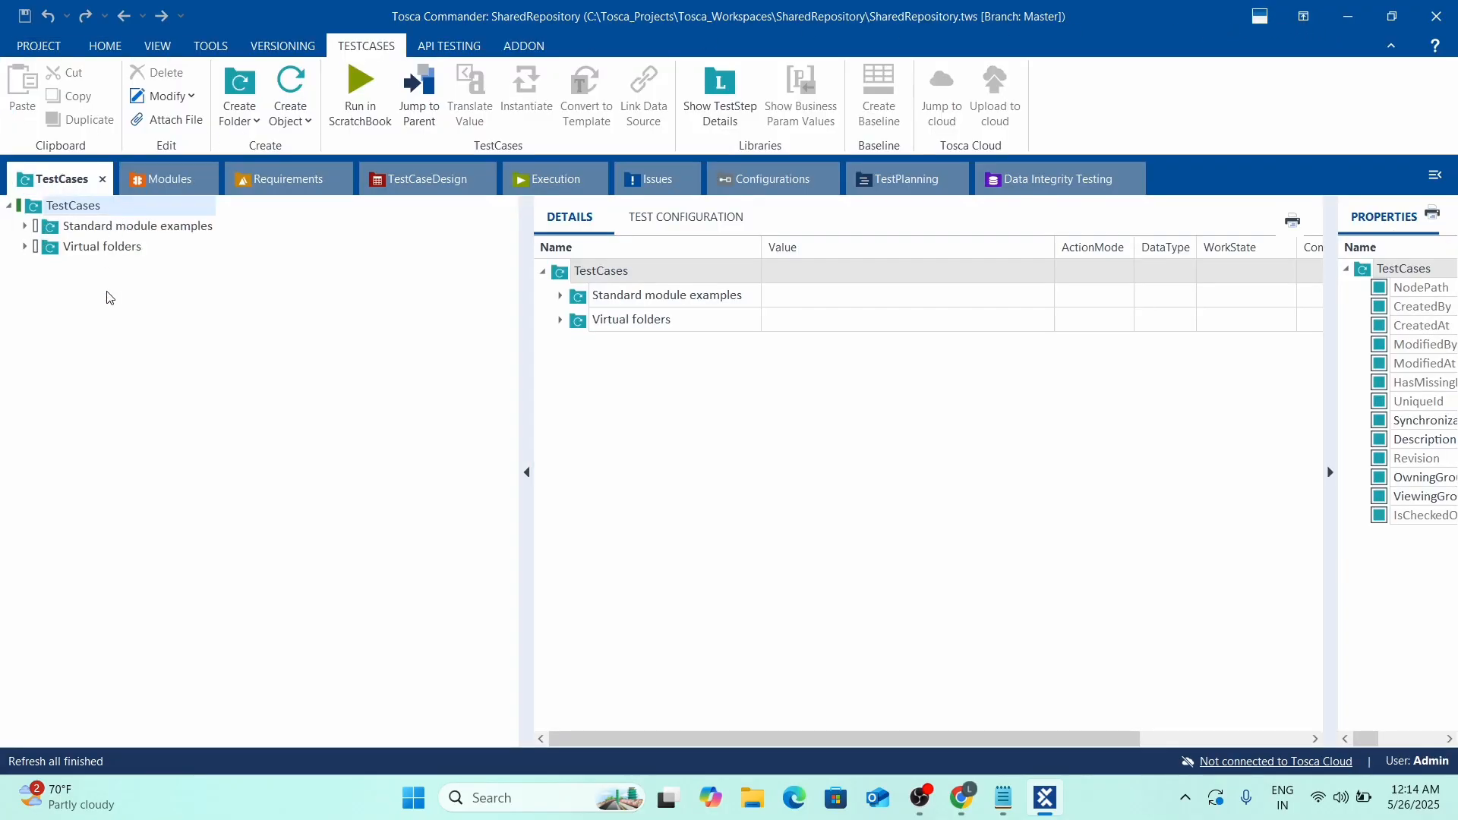
# Widen the details panel and run Checkin all on the SharedRepository workspace.
pyautogui.moveTo(531, 395); pyautogui.dragTo(407, 403)
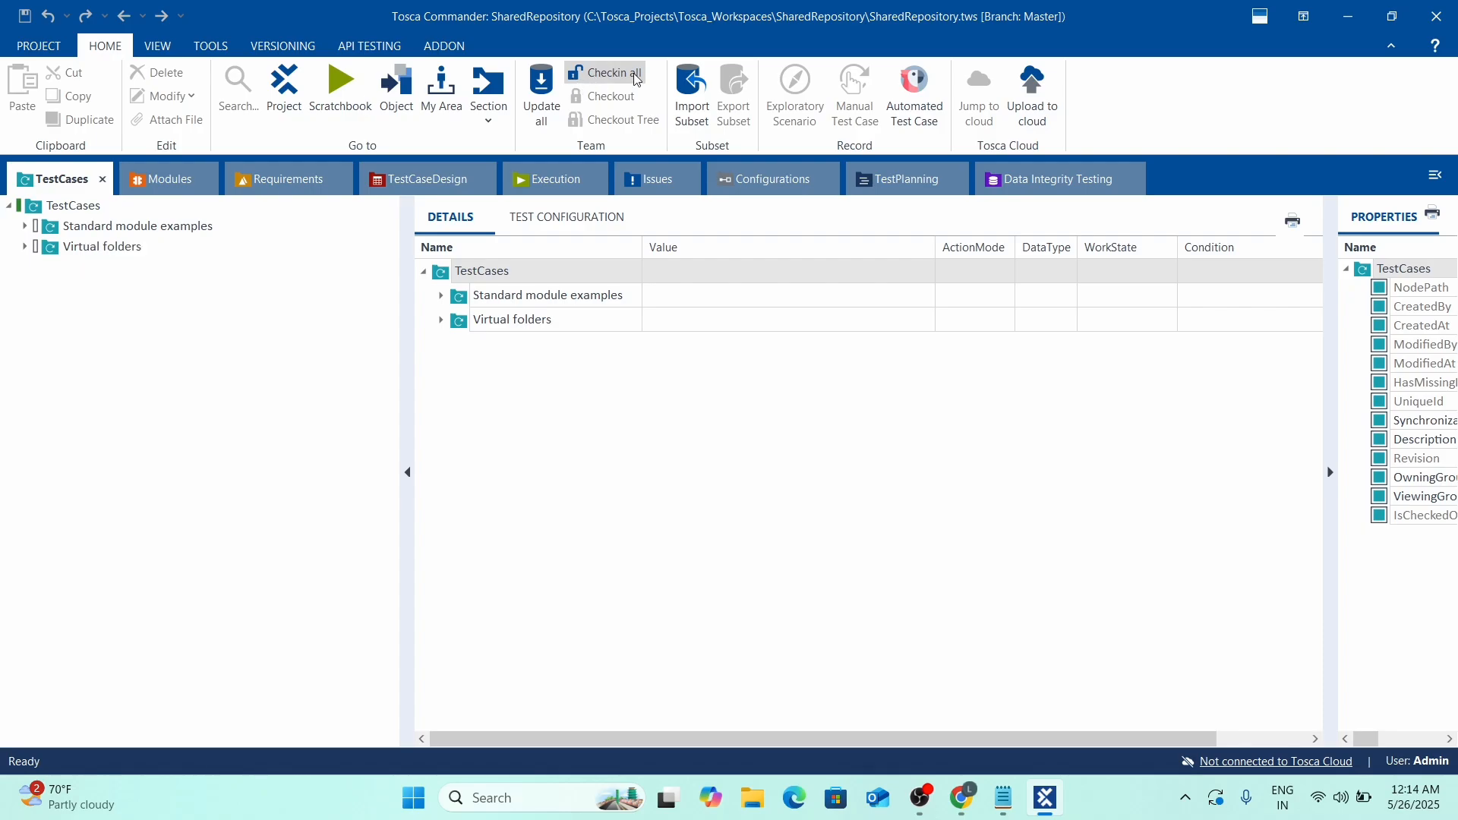
pyautogui.click(607, 75)
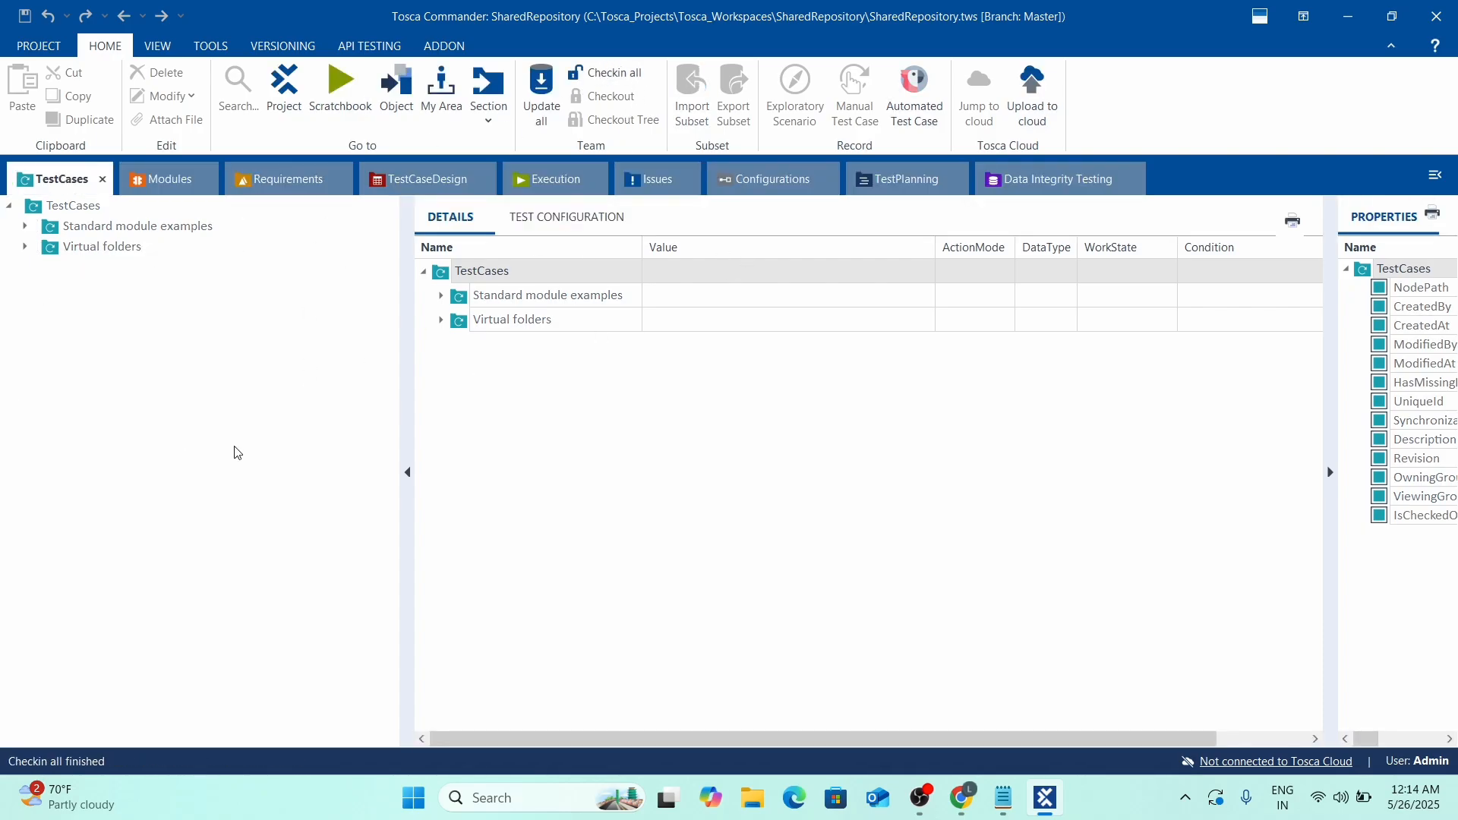
pyautogui.click(38, 45)
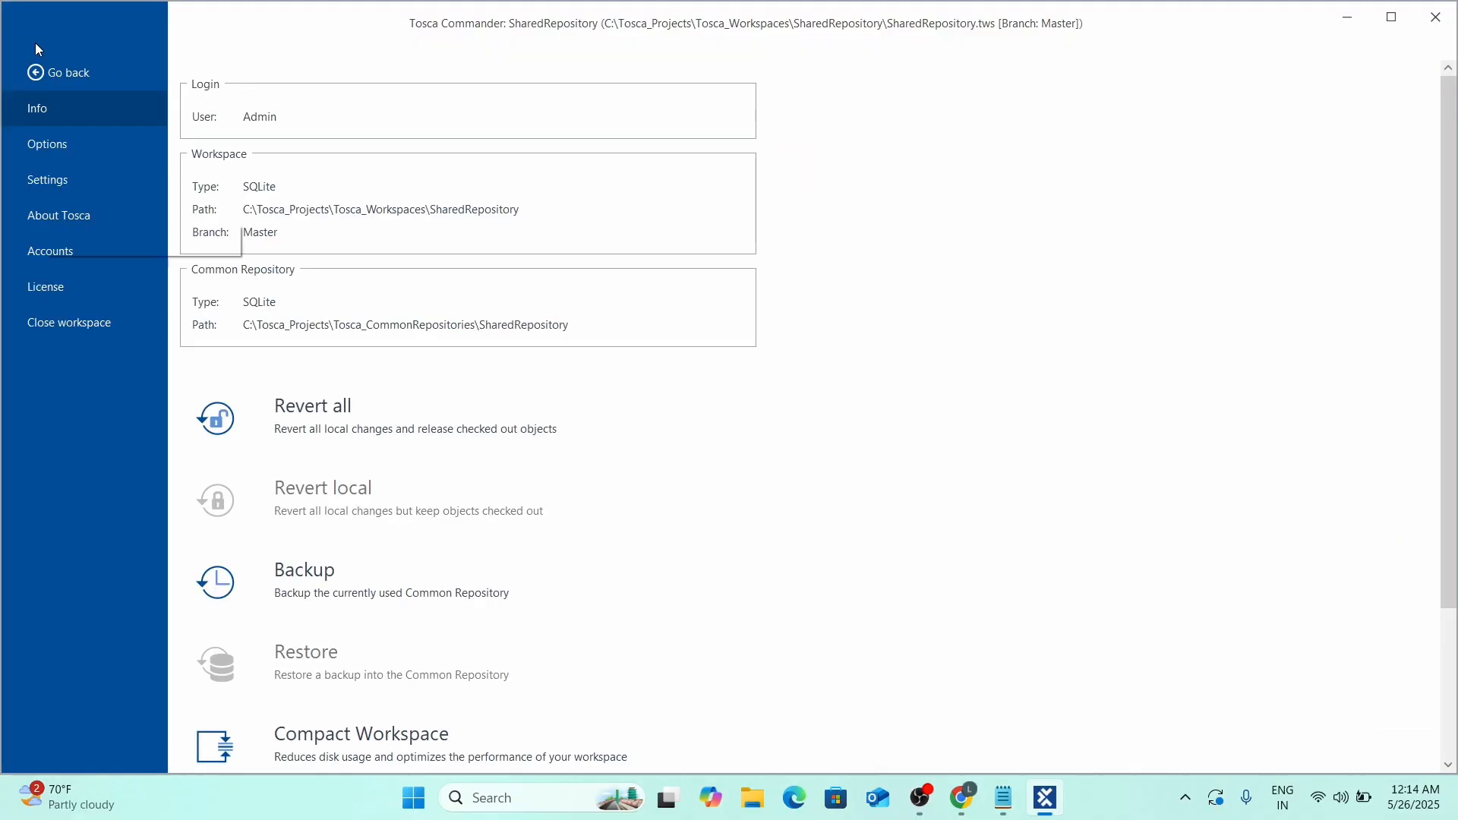
pyautogui.click(93, 317)
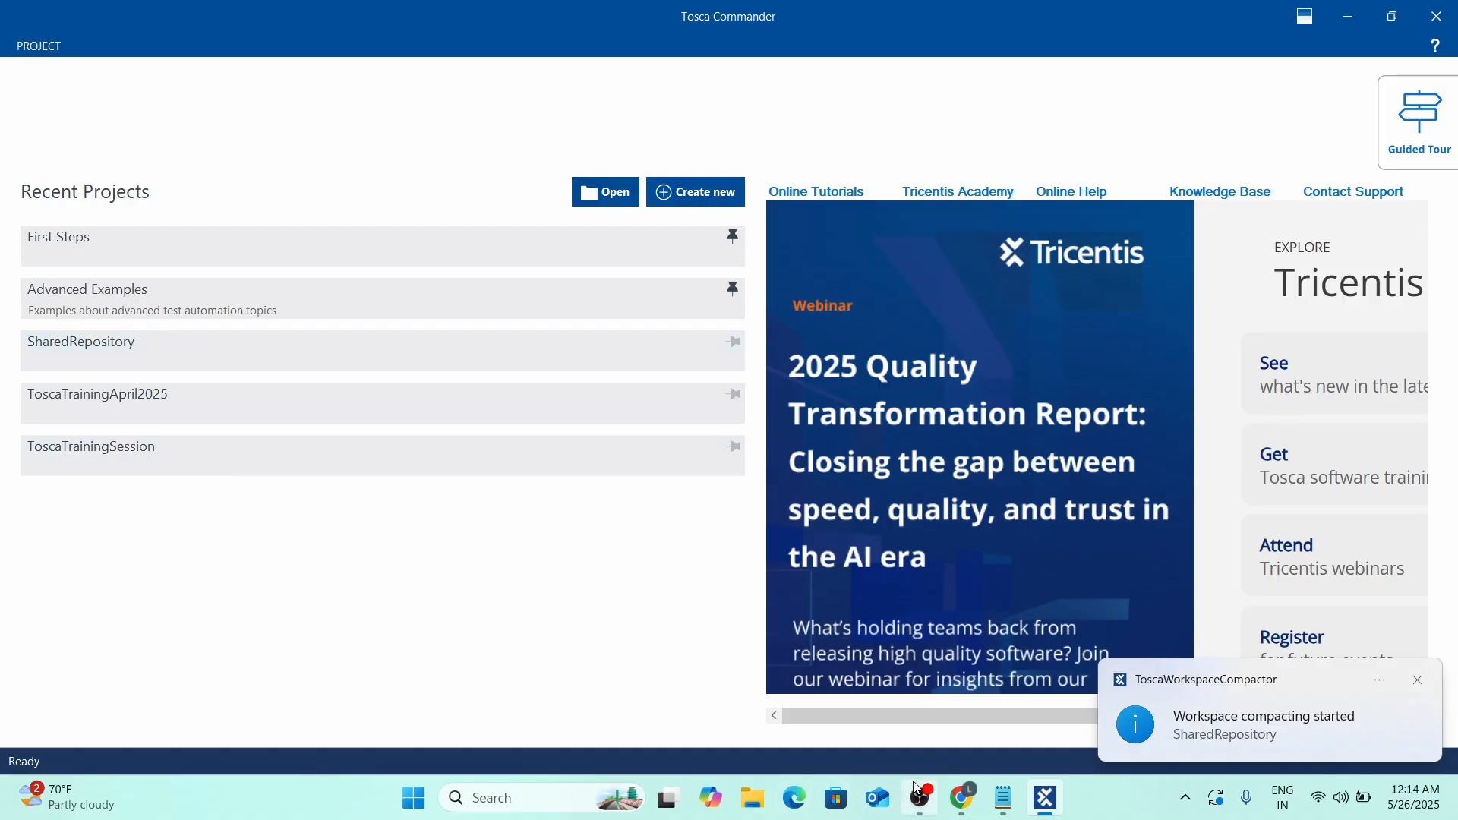
pyautogui.hotkey('alt', 'Tab')
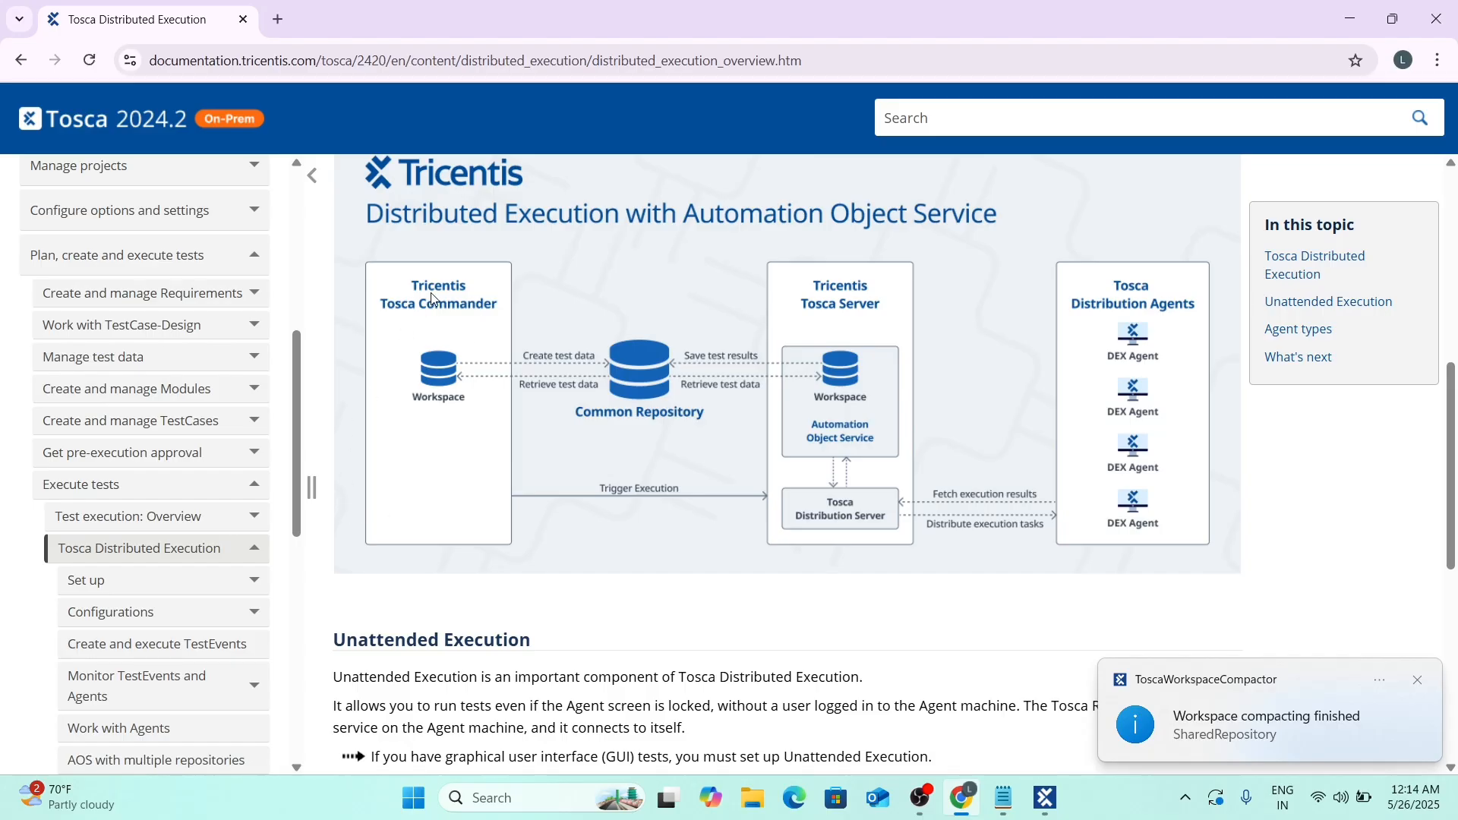
pyautogui.hotkey('alt', 'Tab')
pyautogui.hotkey('alt', 'Tab')
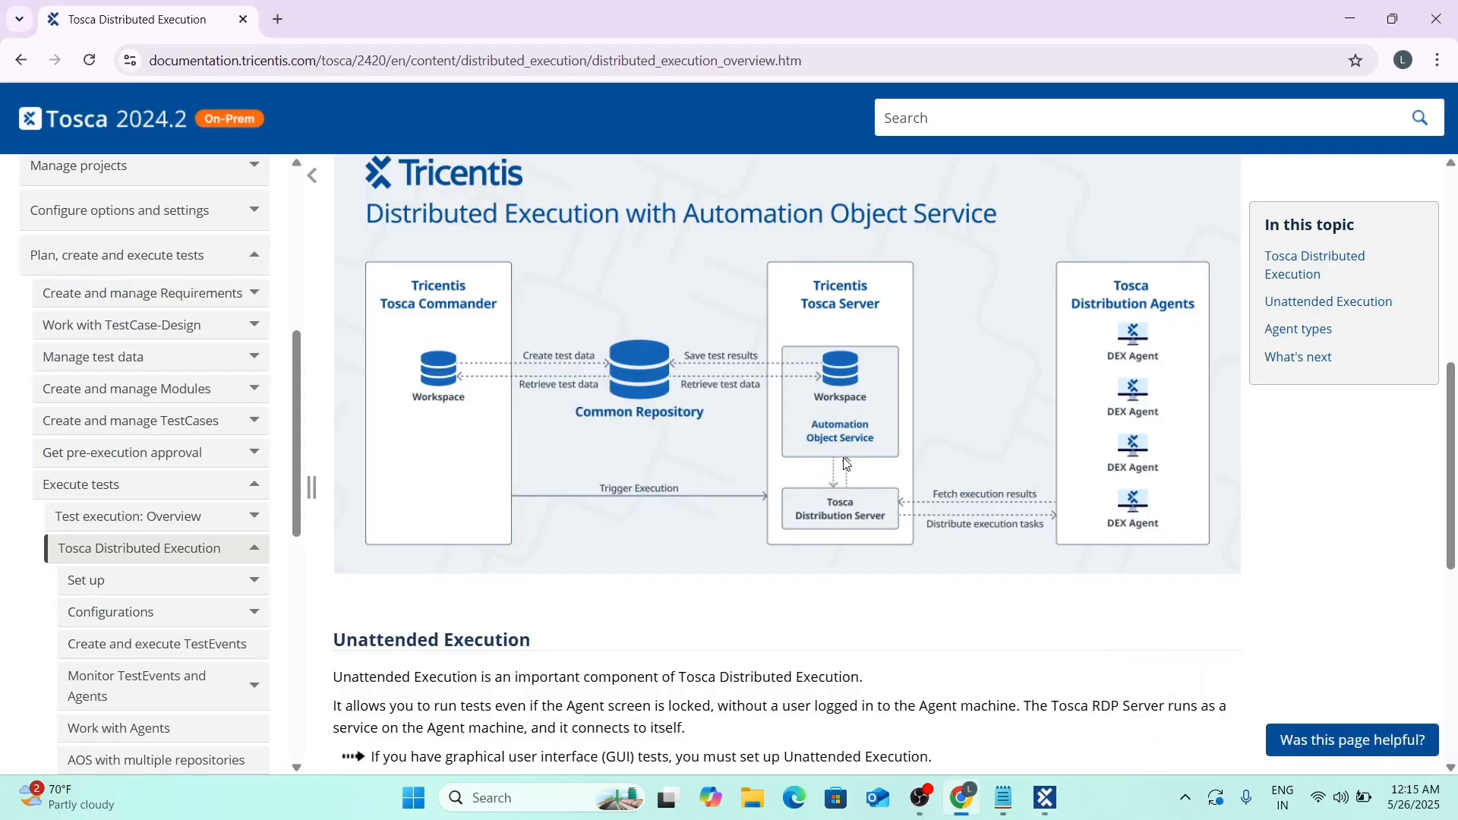
pyautogui.hotkey('alt', 'Tab')
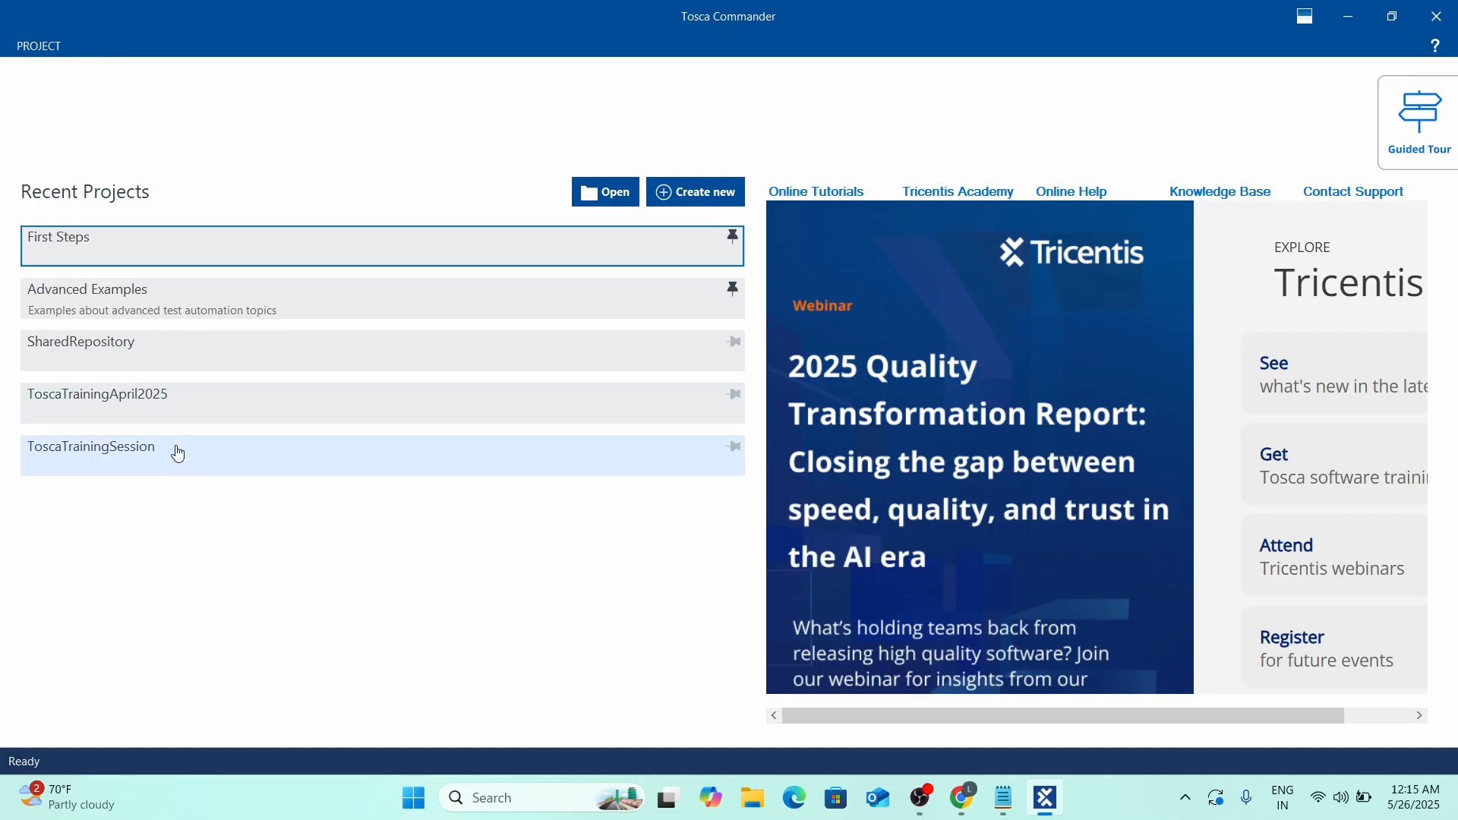
pyautogui.click(569, 509)
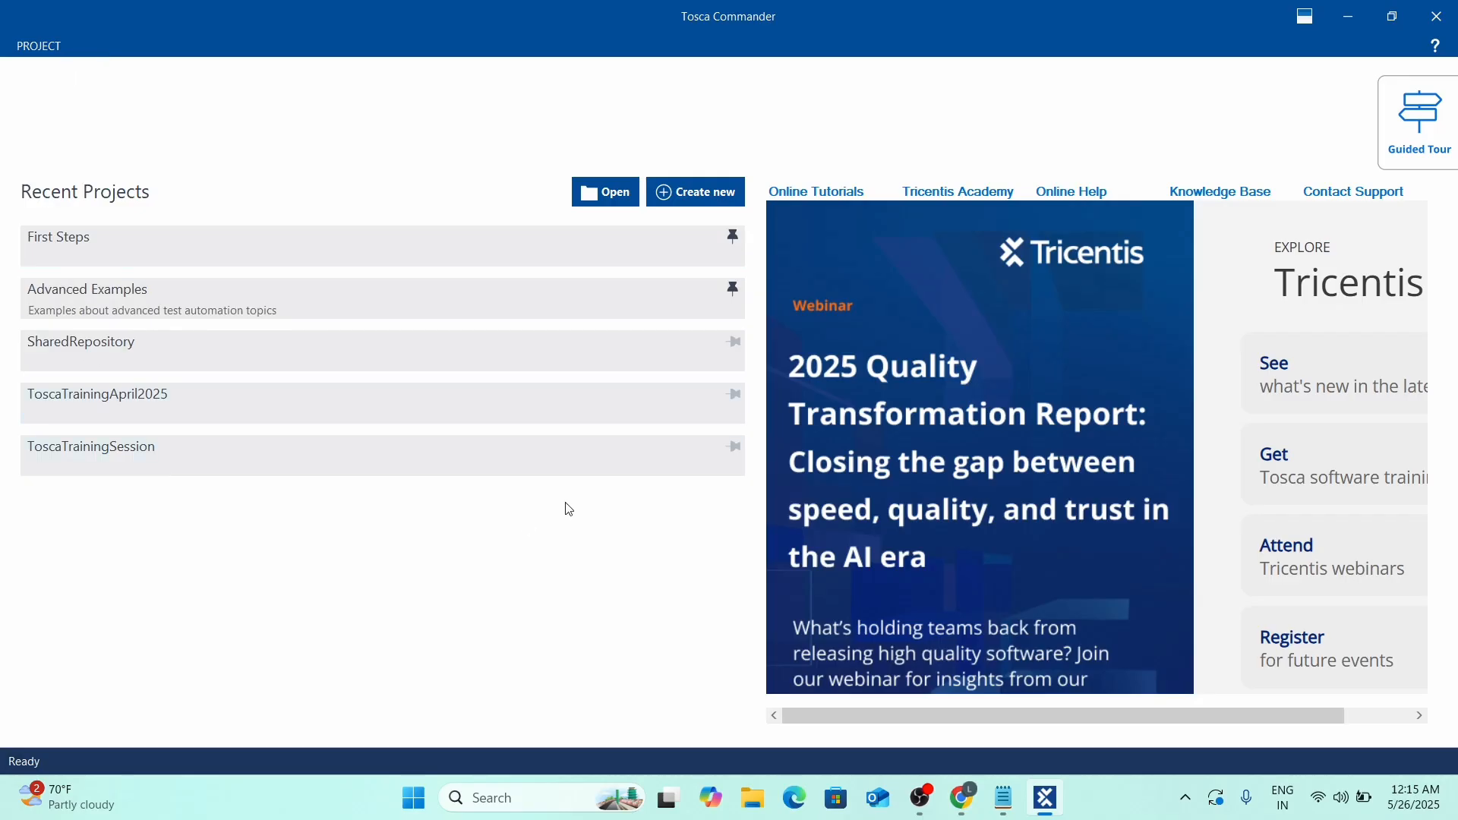
# Start another SQLite workspace pointing at the existing SharedRepository folder.
pyautogui.click(694, 199)
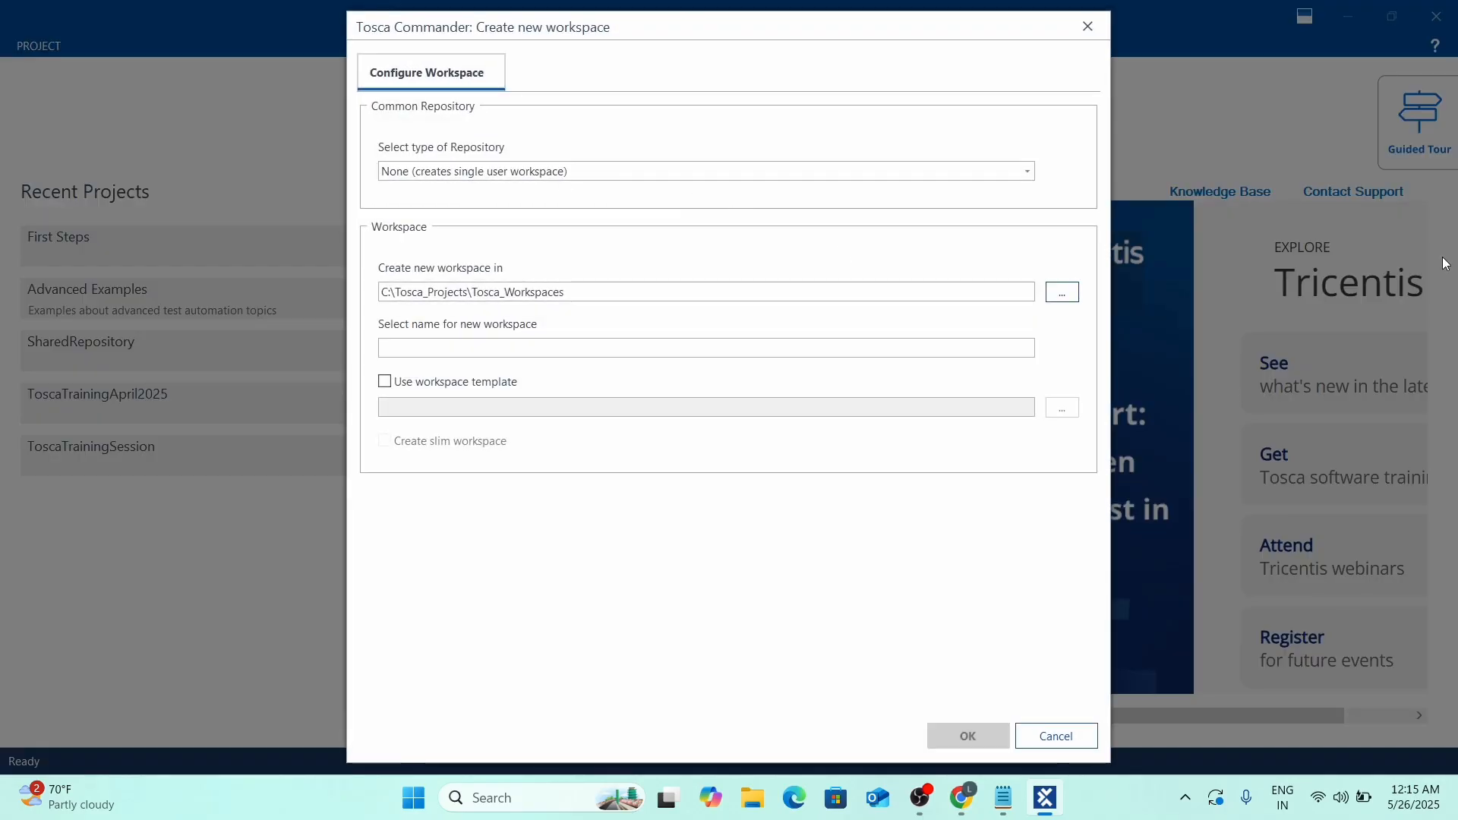
pyautogui.click(604, 173)
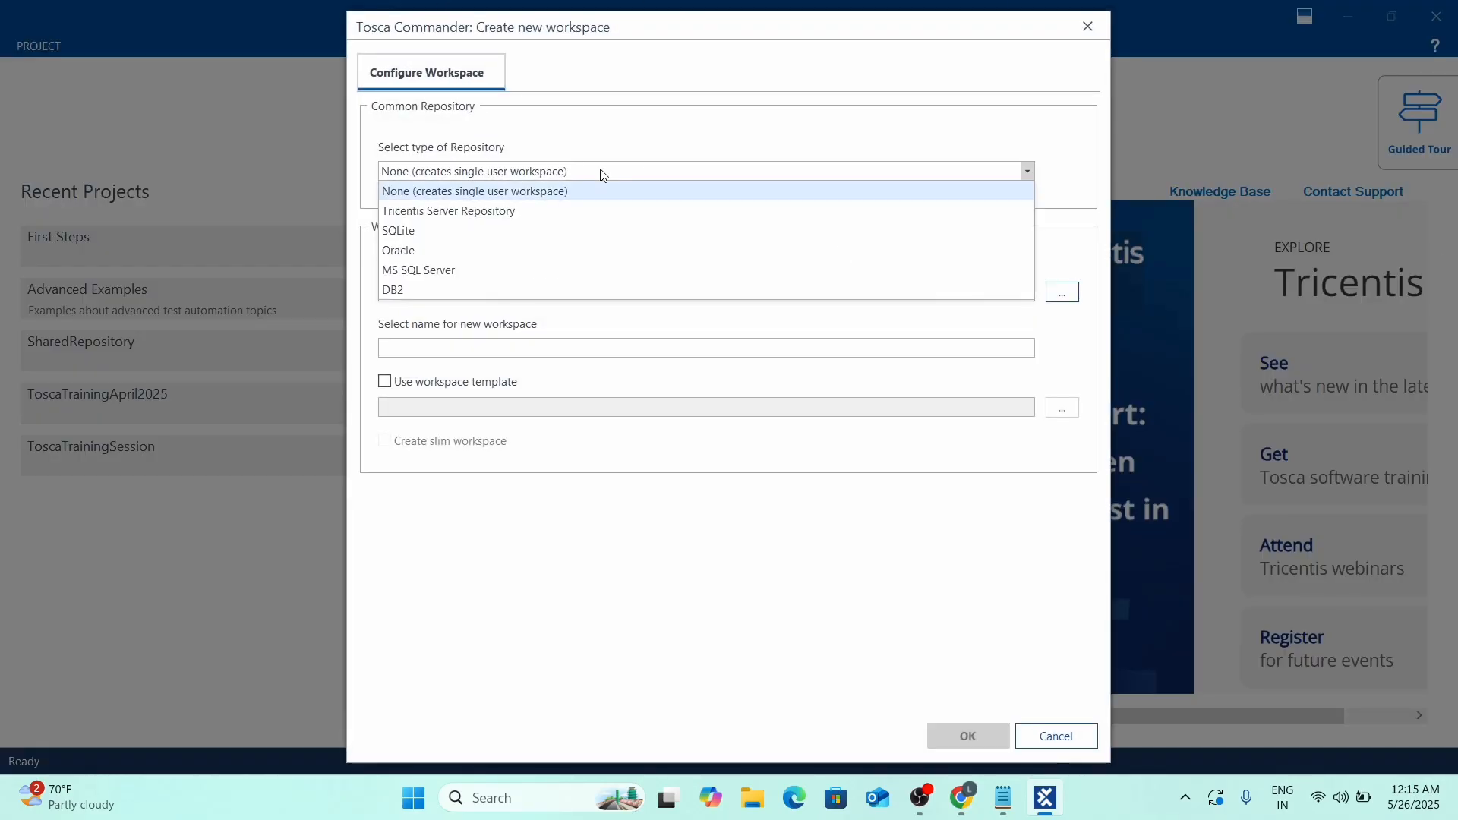
pyautogui.click(422, 229)
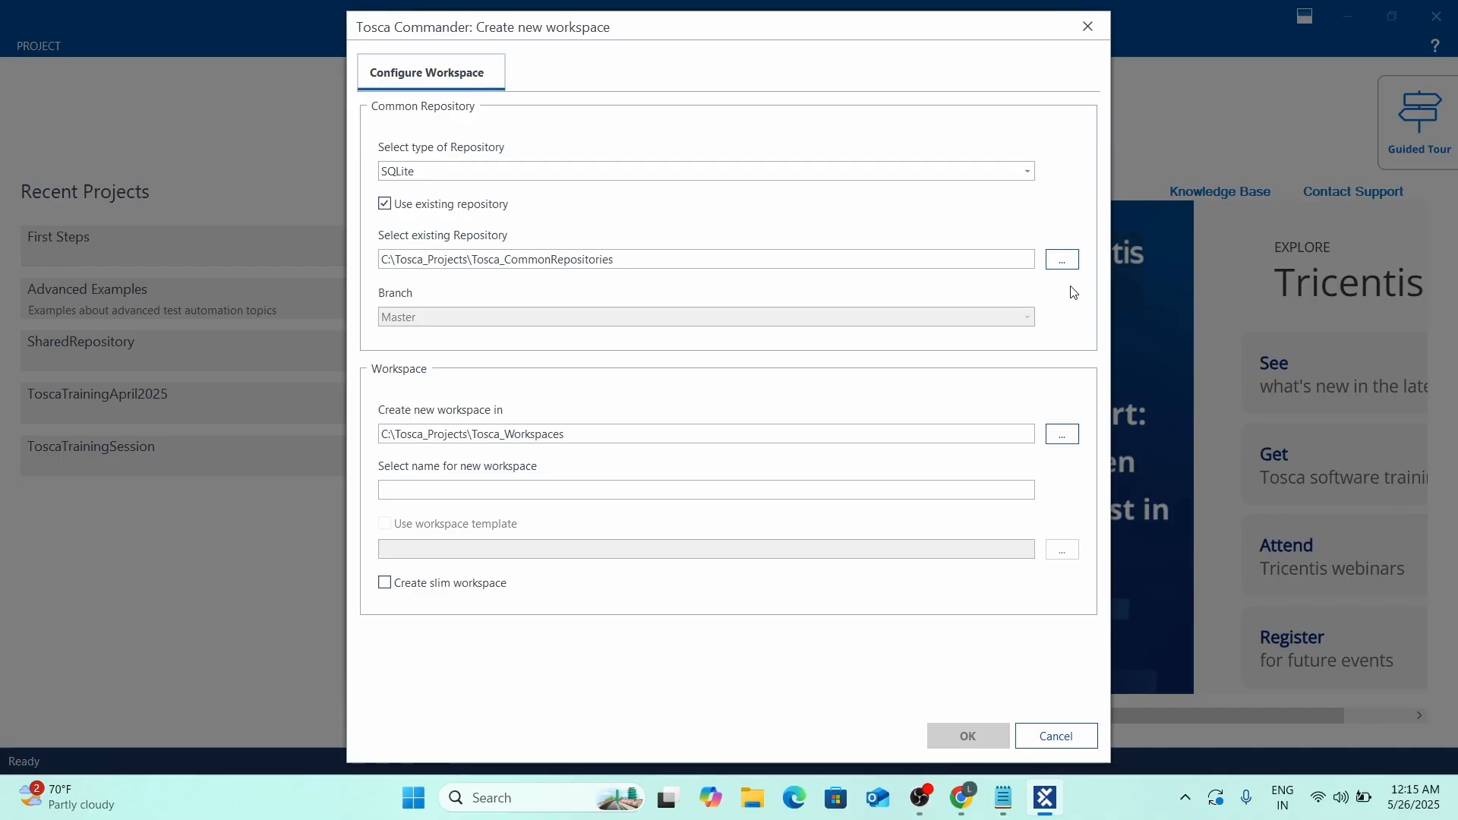
pyautogui.click(1062, 259)
pyautogui.click(220, 151)
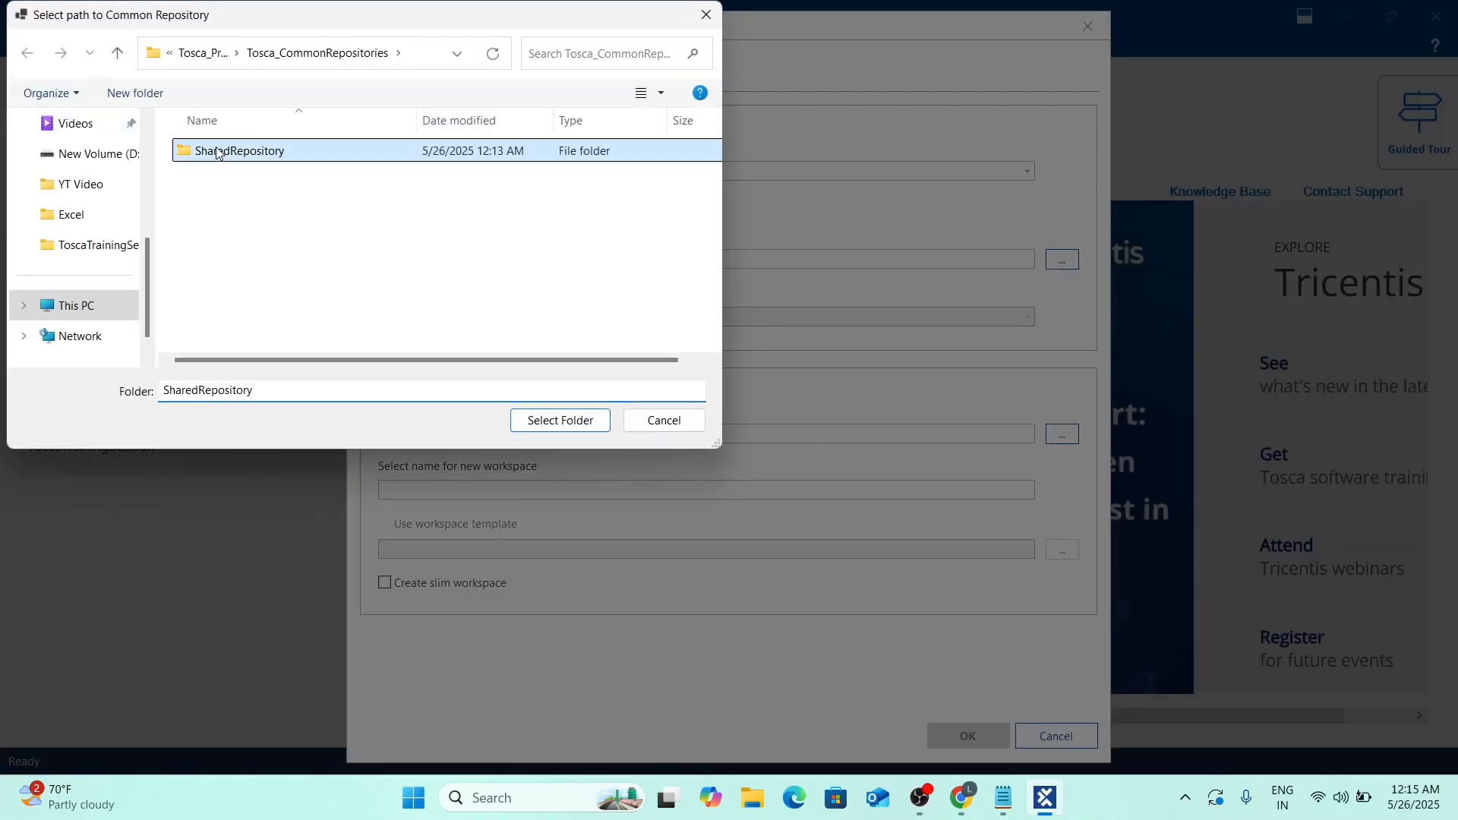
pyautogui.click(551, 423)
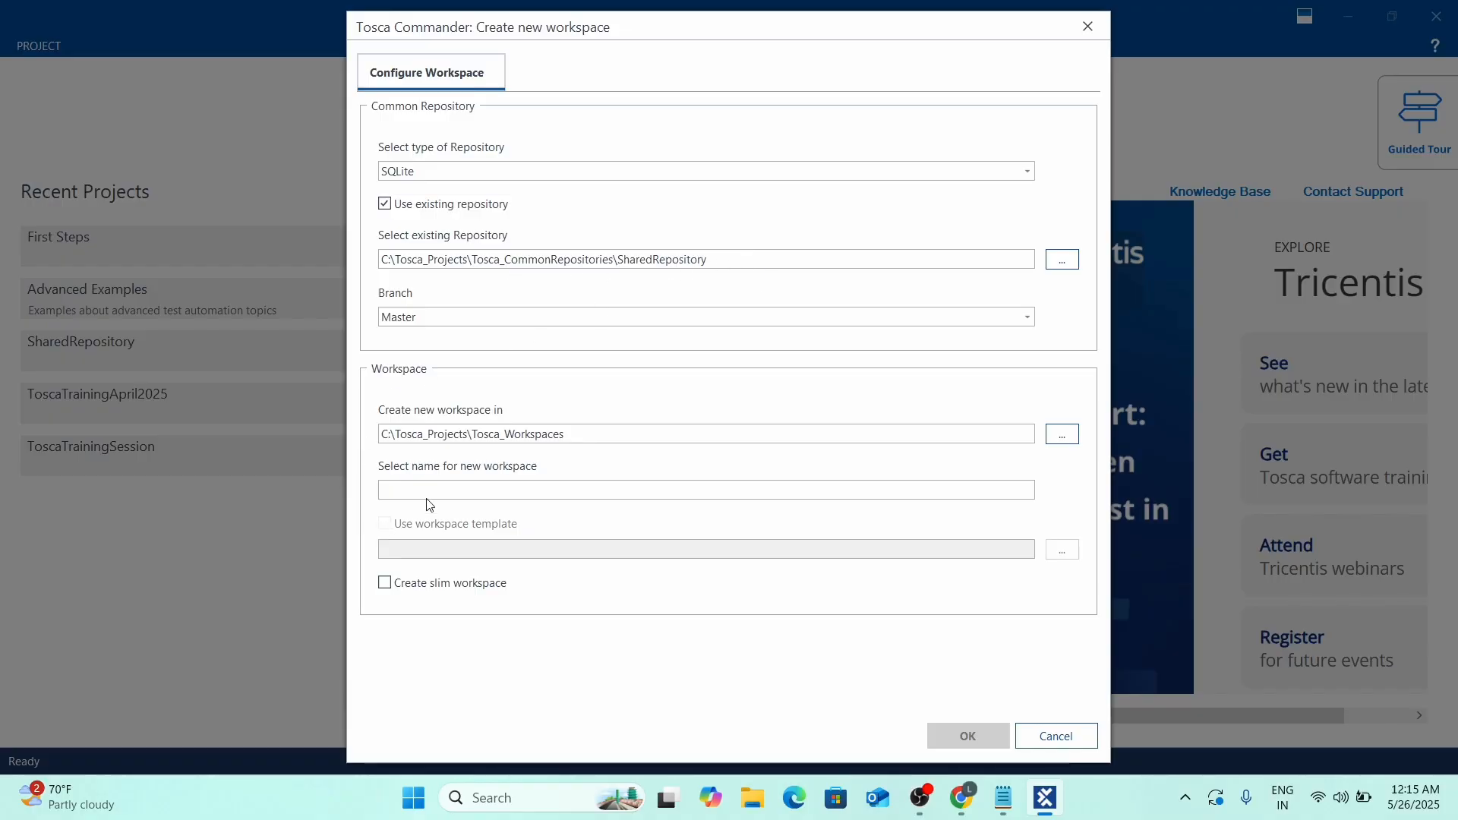
# Type AOS into the workspace name and compare the repository path with the documentation.
pyautogui.write('AOSWorkspace')
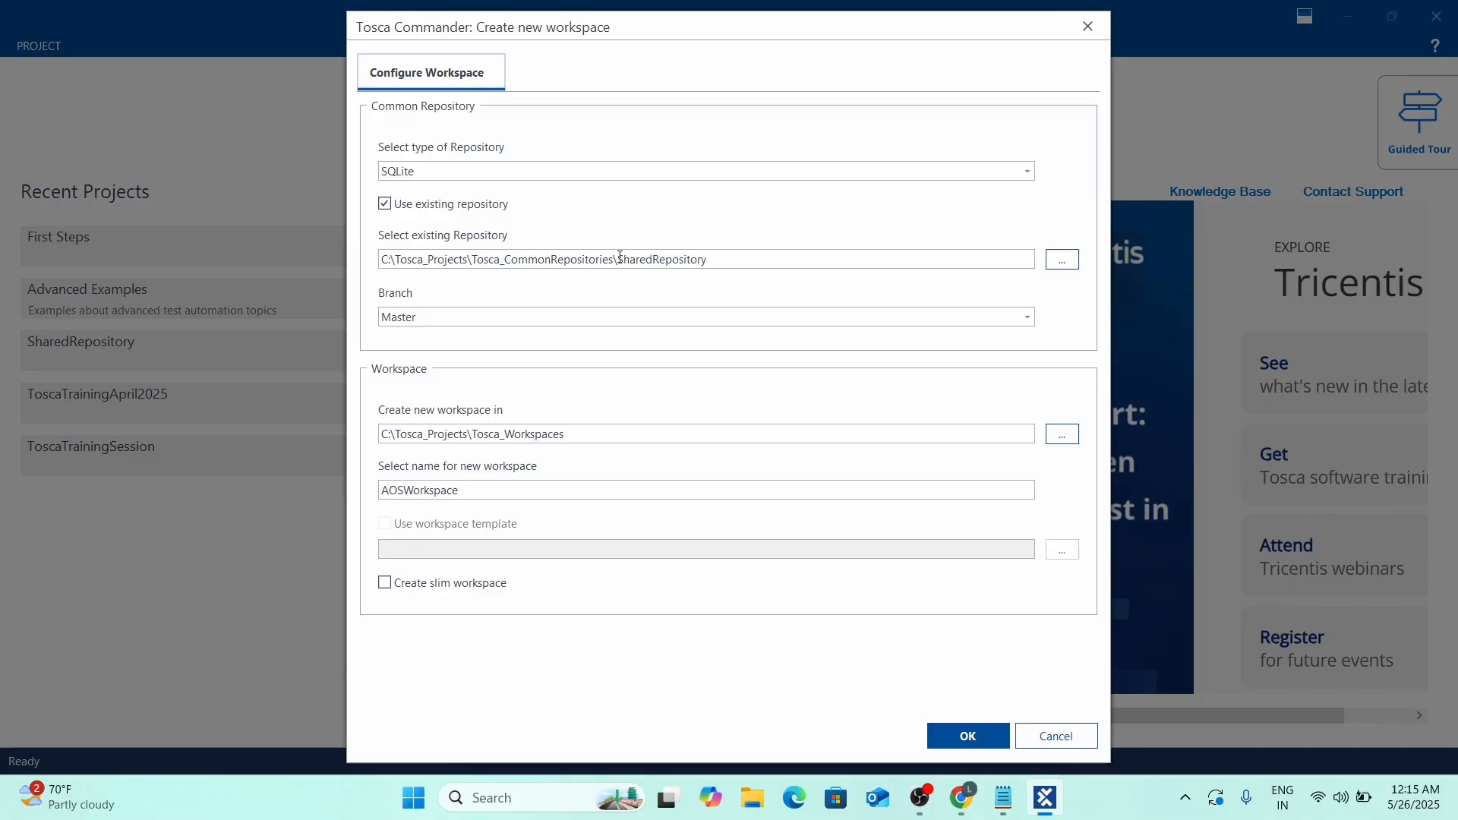
pyautogui.click(764, 260)
pyautogui.hotkey('shift', 'Left')
pyautogui.hotkey('shift', 'Left')
pyautogui.hotkey('shift', 'Left')
pyautogui.hotkey('shift', 'Left')
pyautogui.hotkey('shift', 'Left')
pyautogui.hotkey('shift', 'Left')
pyautogui.hotkey('shift', 'Left')
pyautogui.hotkey('shift', 'Left')
pyautogui.hotkey('alt', 'Tab')
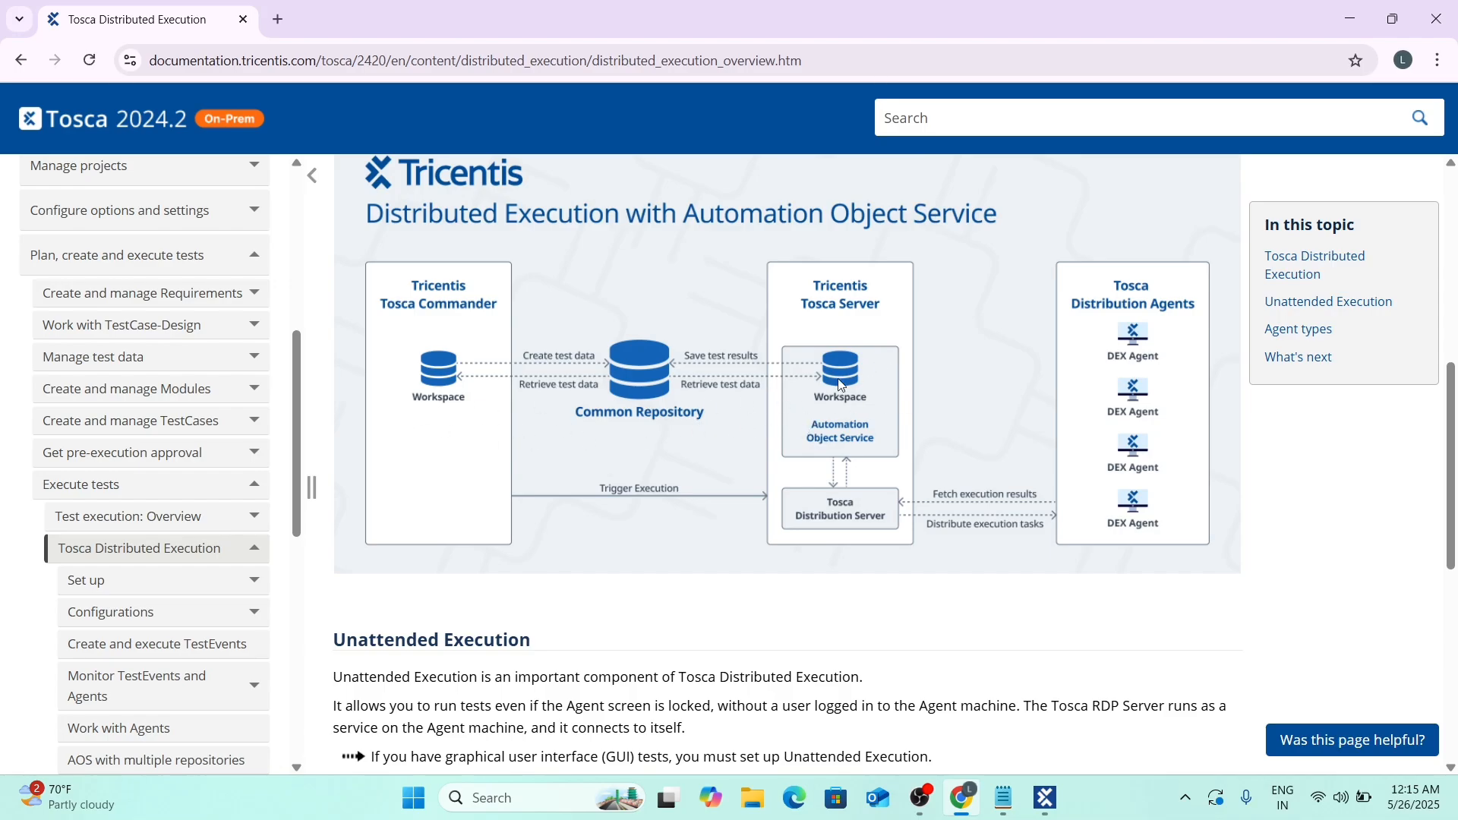
pyautogui.hotkey('alt', 'Tab')
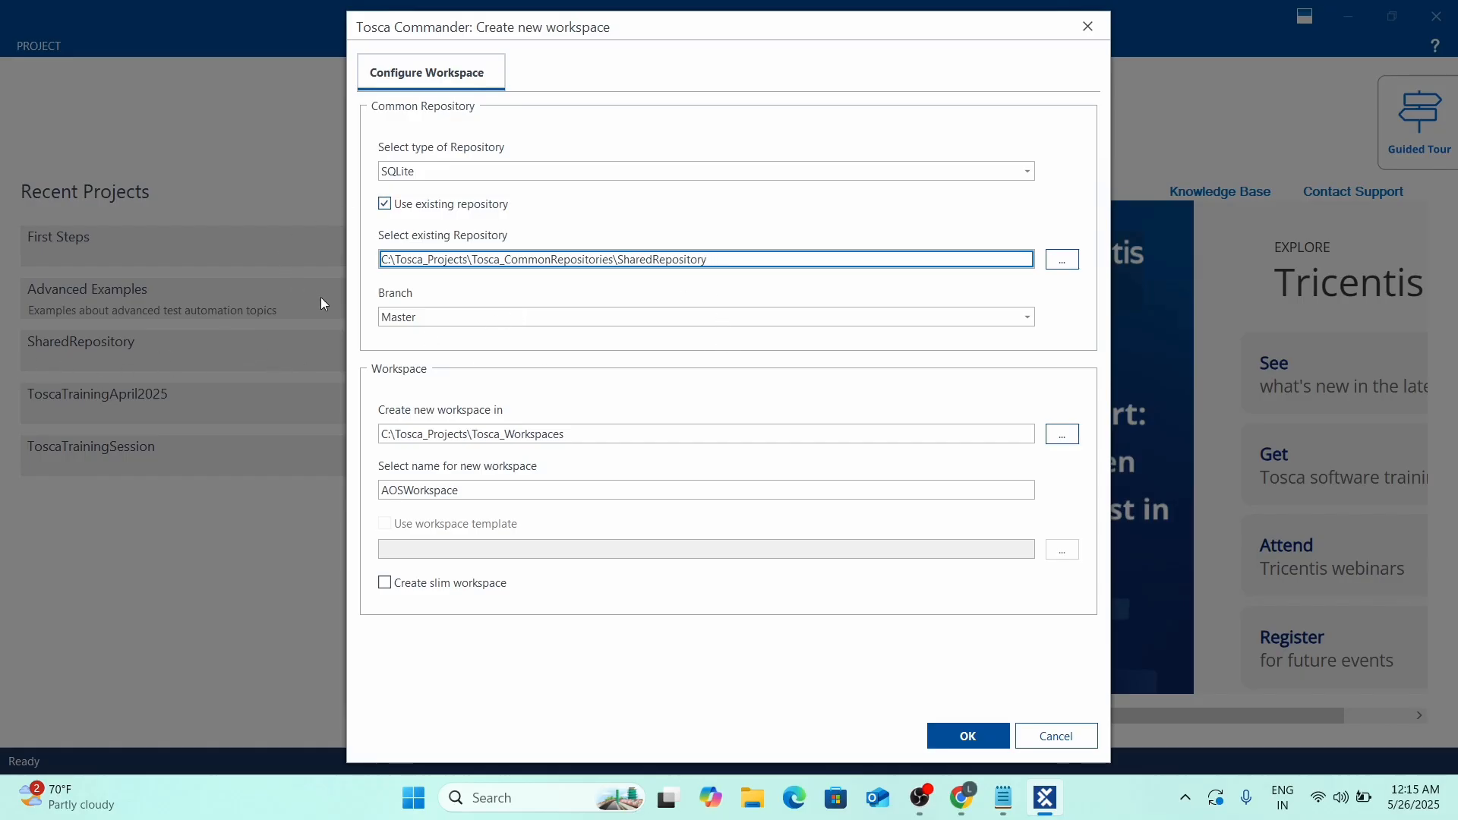
# Keep branch Master and create the workspace named AOSWorkspace.
pyautogui.click(456, 322)
pyautogui.click(452, 336)
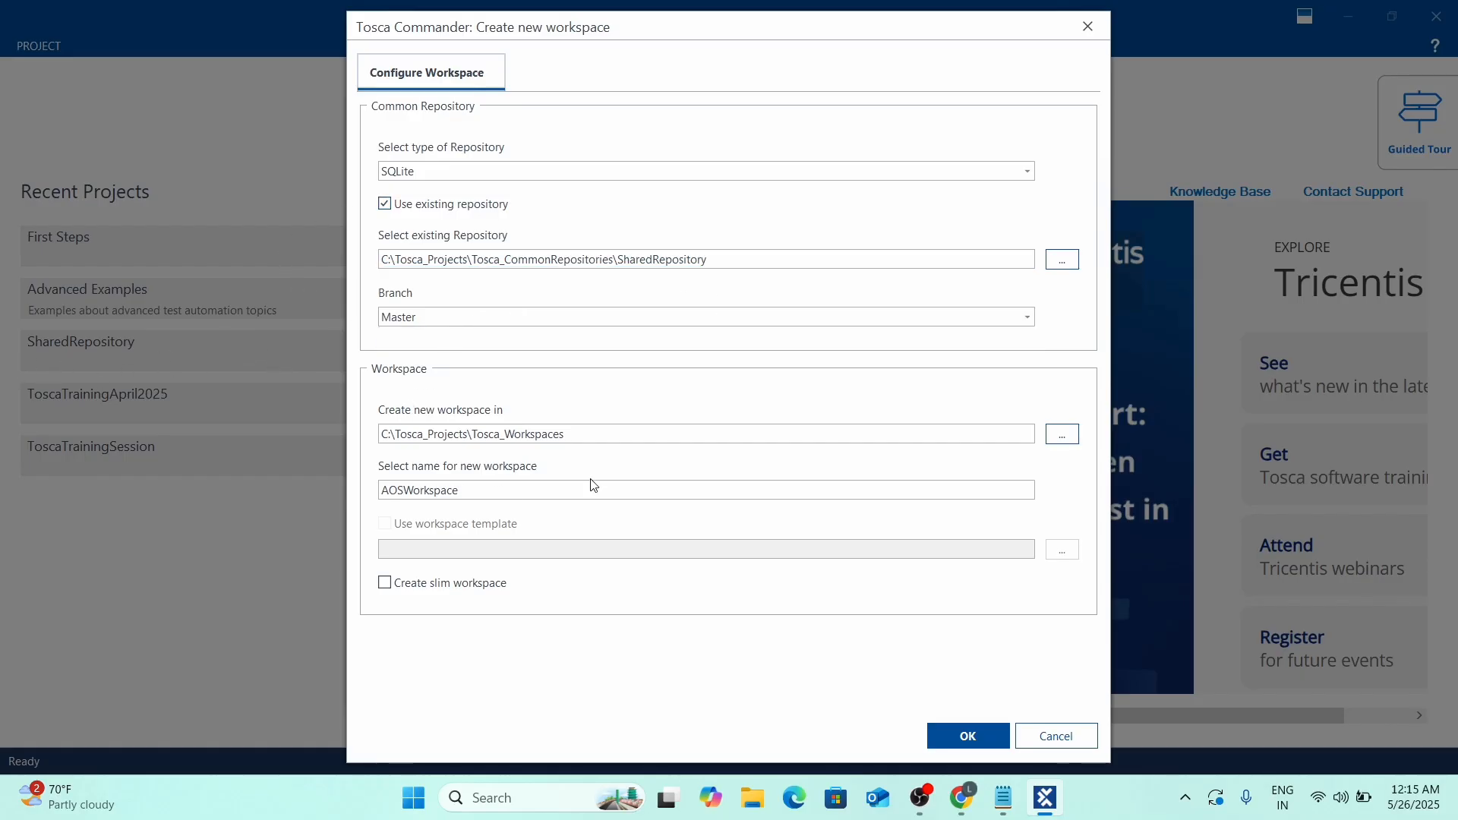
pyautogui.doubleClick(505, 488)
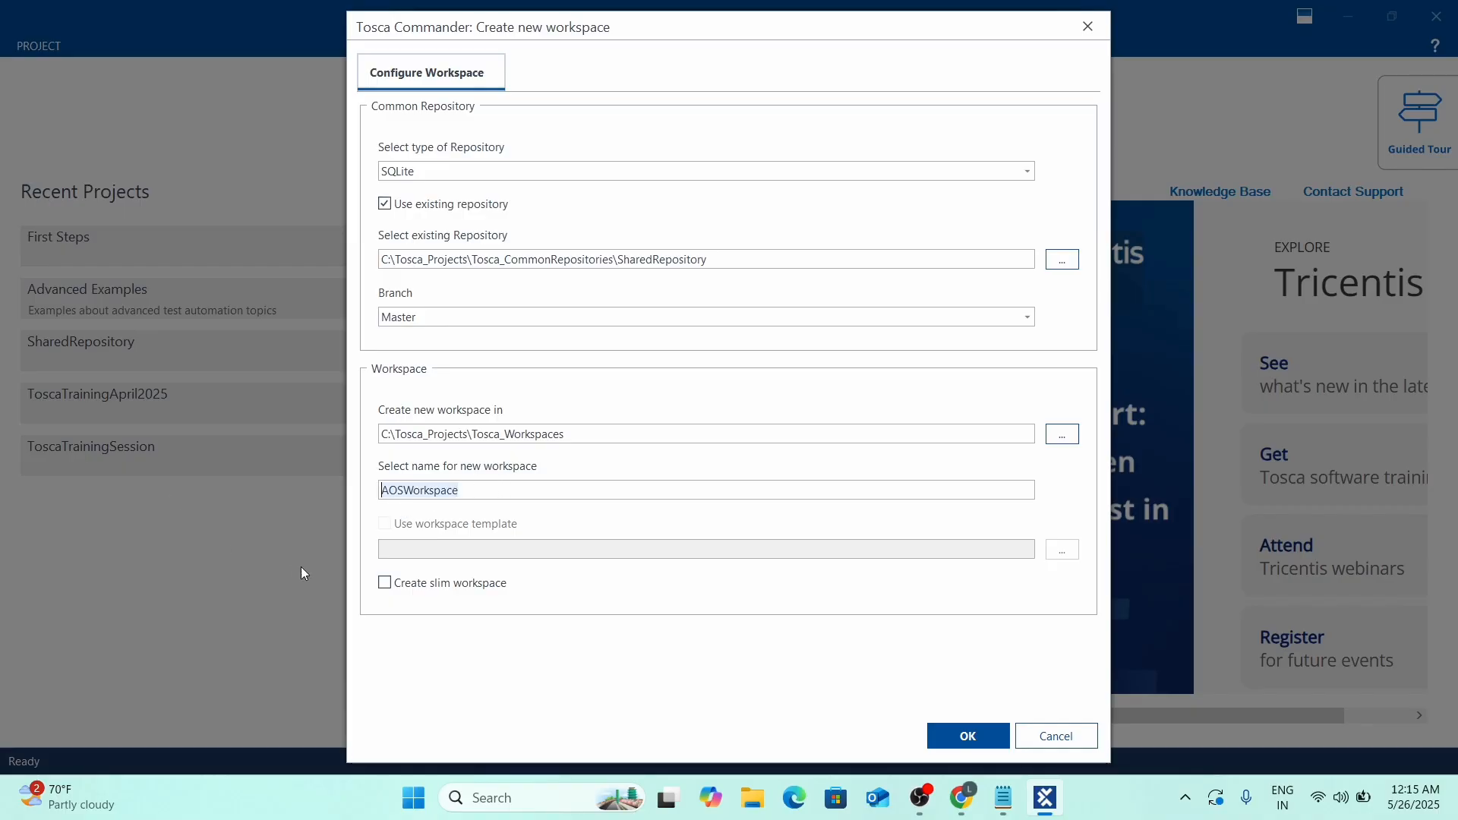
pyautogui.click(458, 490)
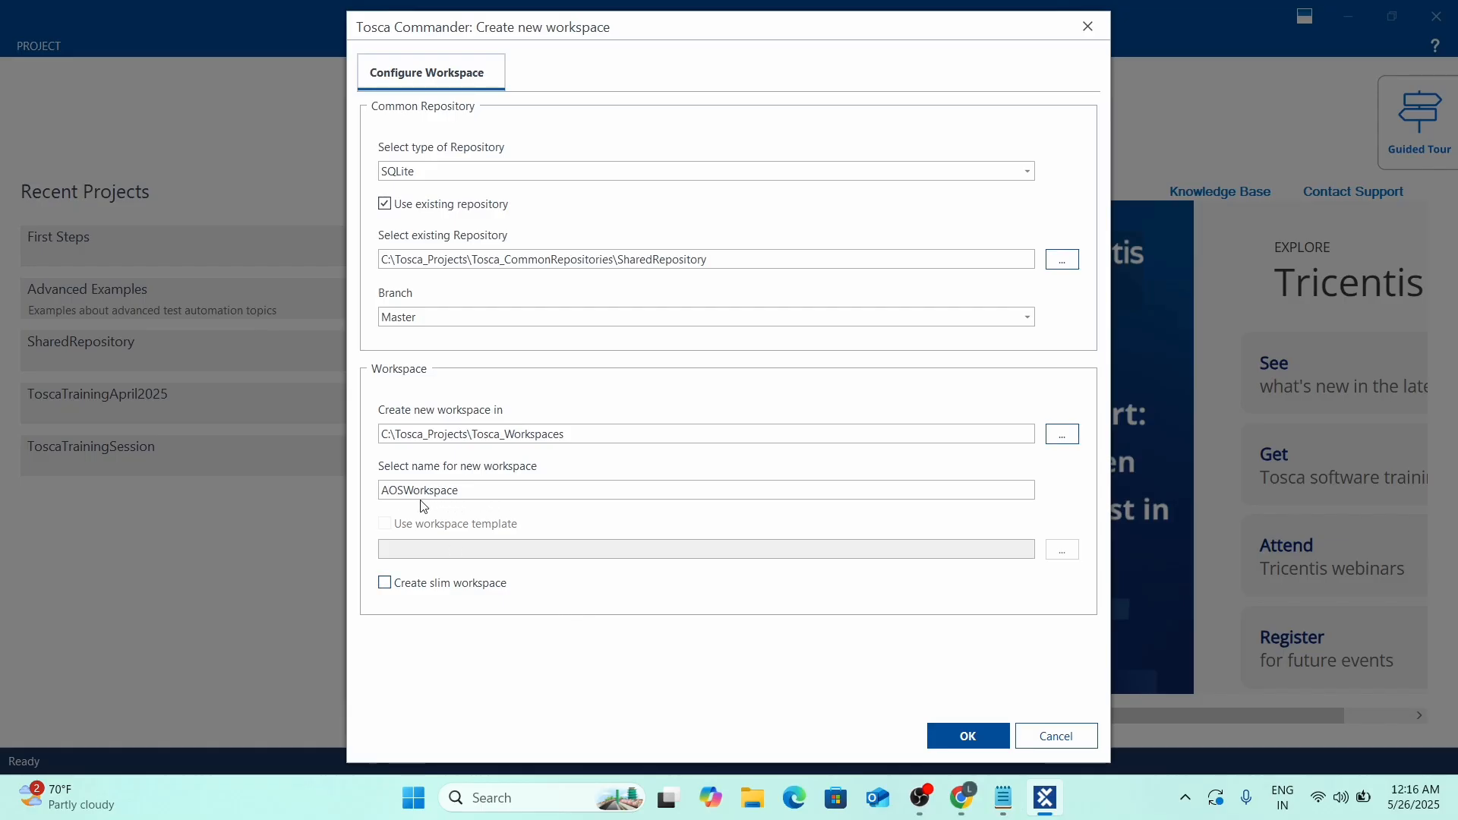
pyautogui.moveTo(456, 490); pyautogui.dragTo(370, 508)
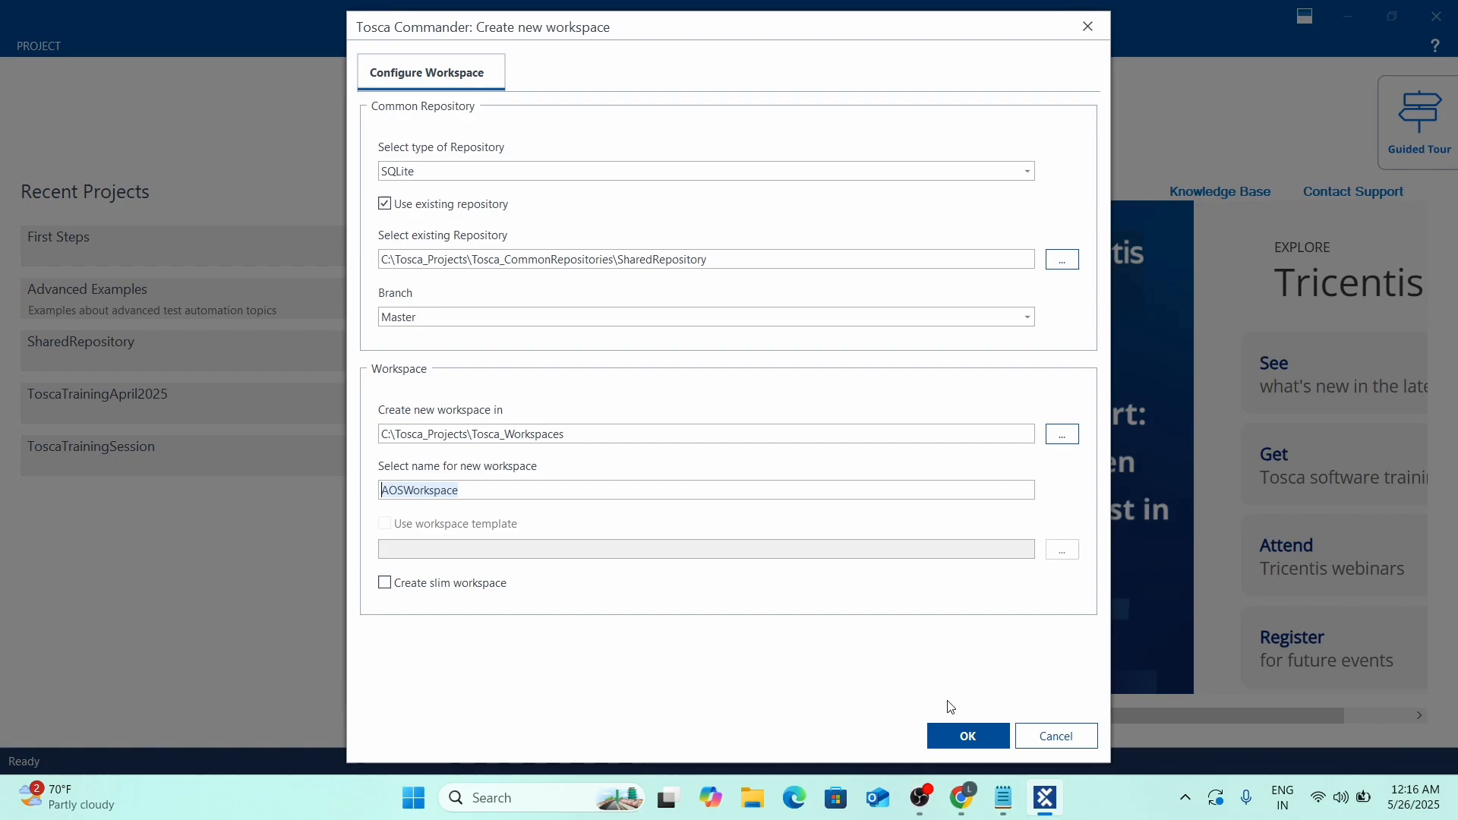
pyautogui.click(975, 740)
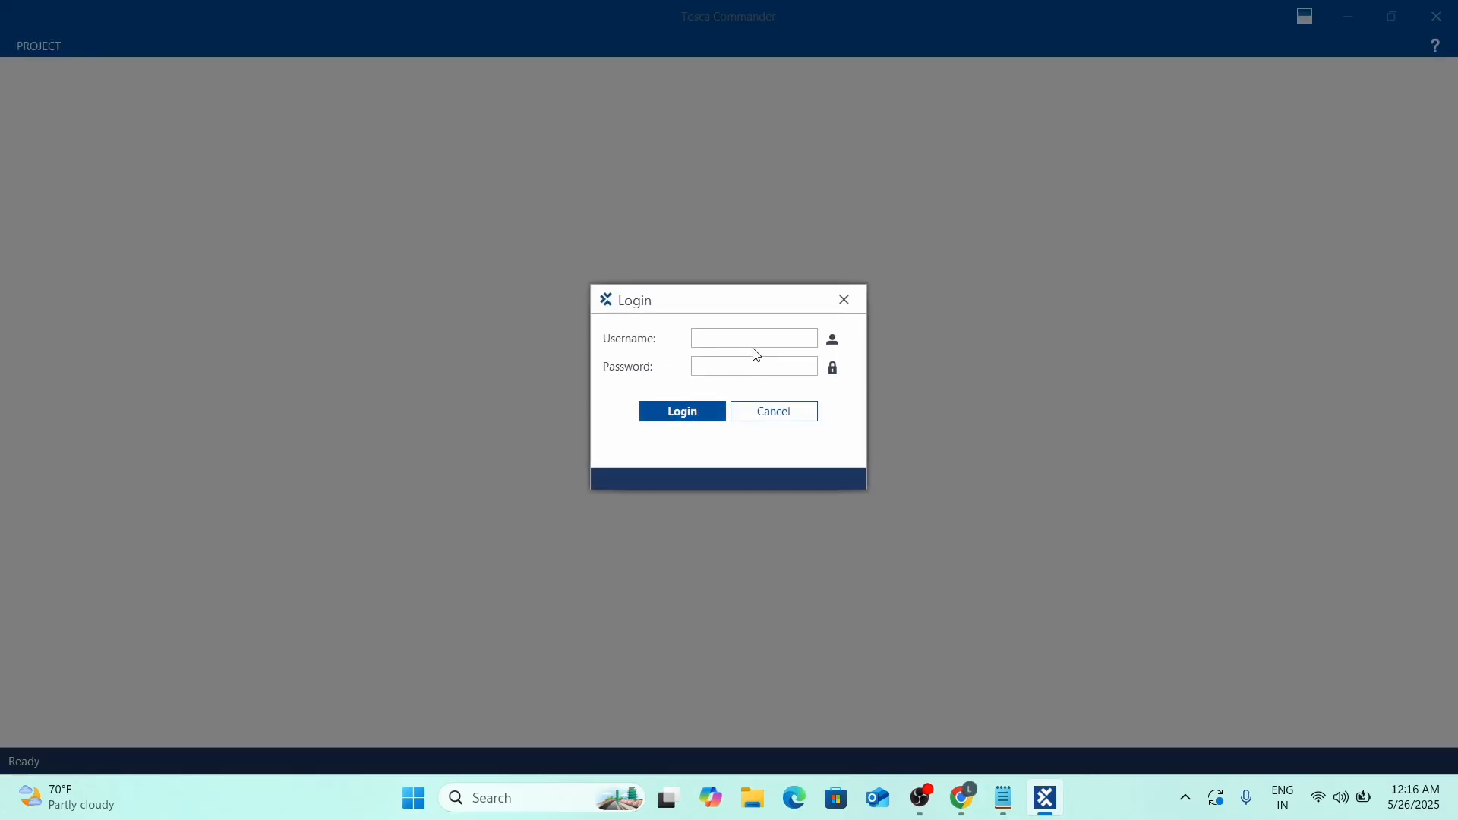
# Log in to Tosca Commander with the admin username and password, correcting a username typo.
pyautogui.write('AdminAd,')
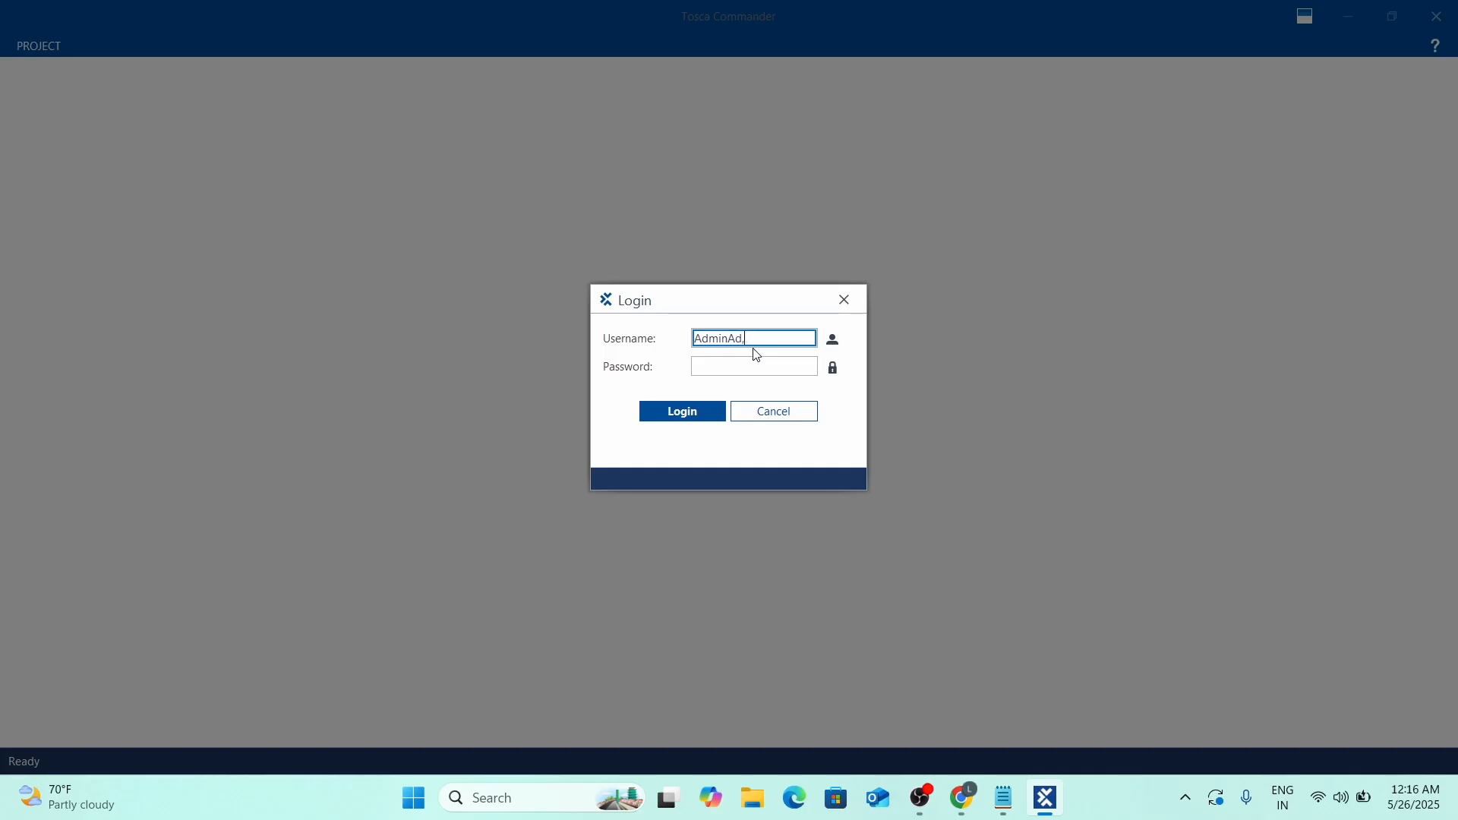
pyautogui.press('BackSpace')
pyautogui.click(738, 365)
pyautogui.write('●●●●●')
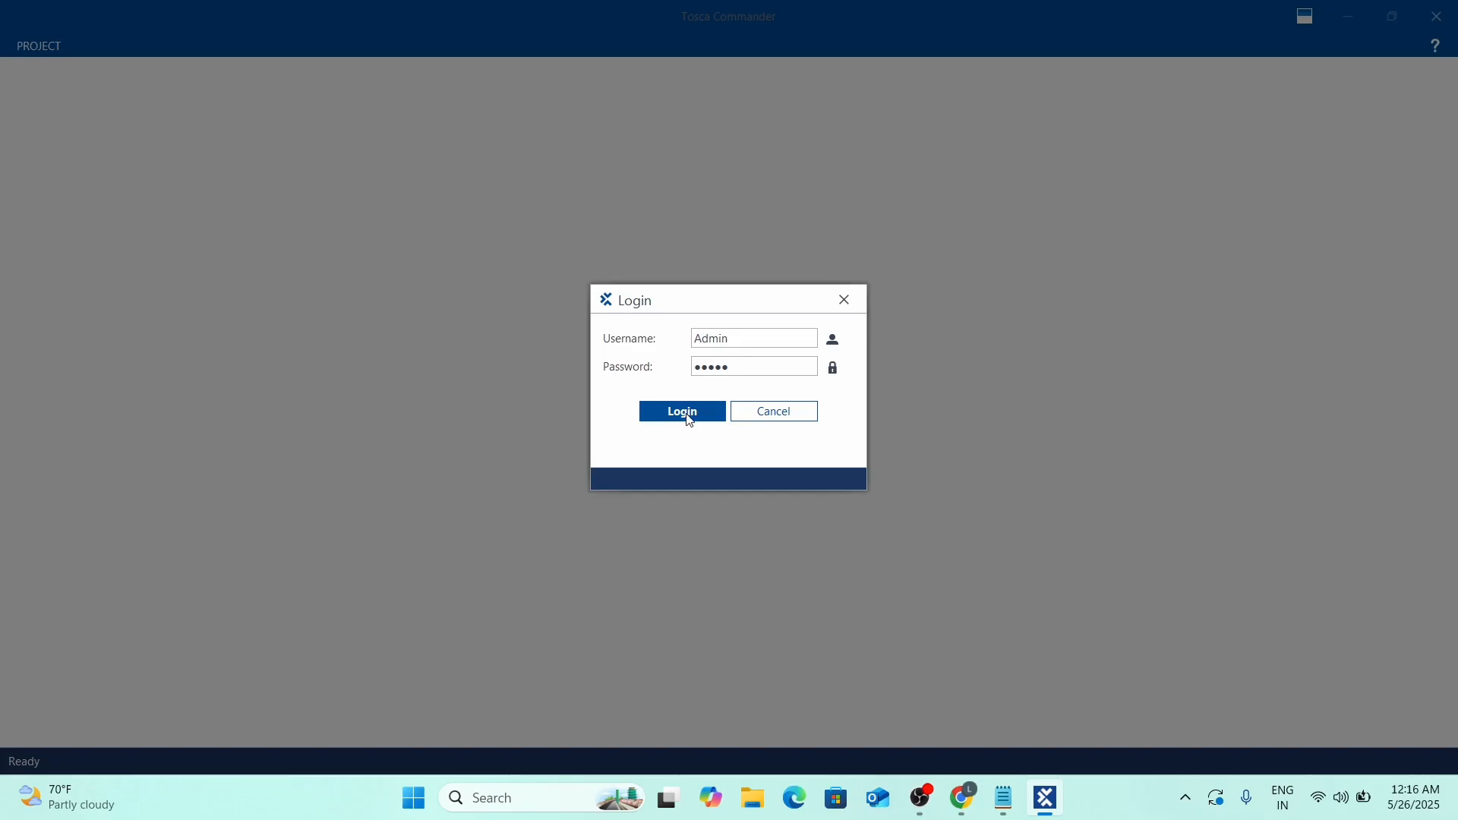
pyautogui.click(682, 412)
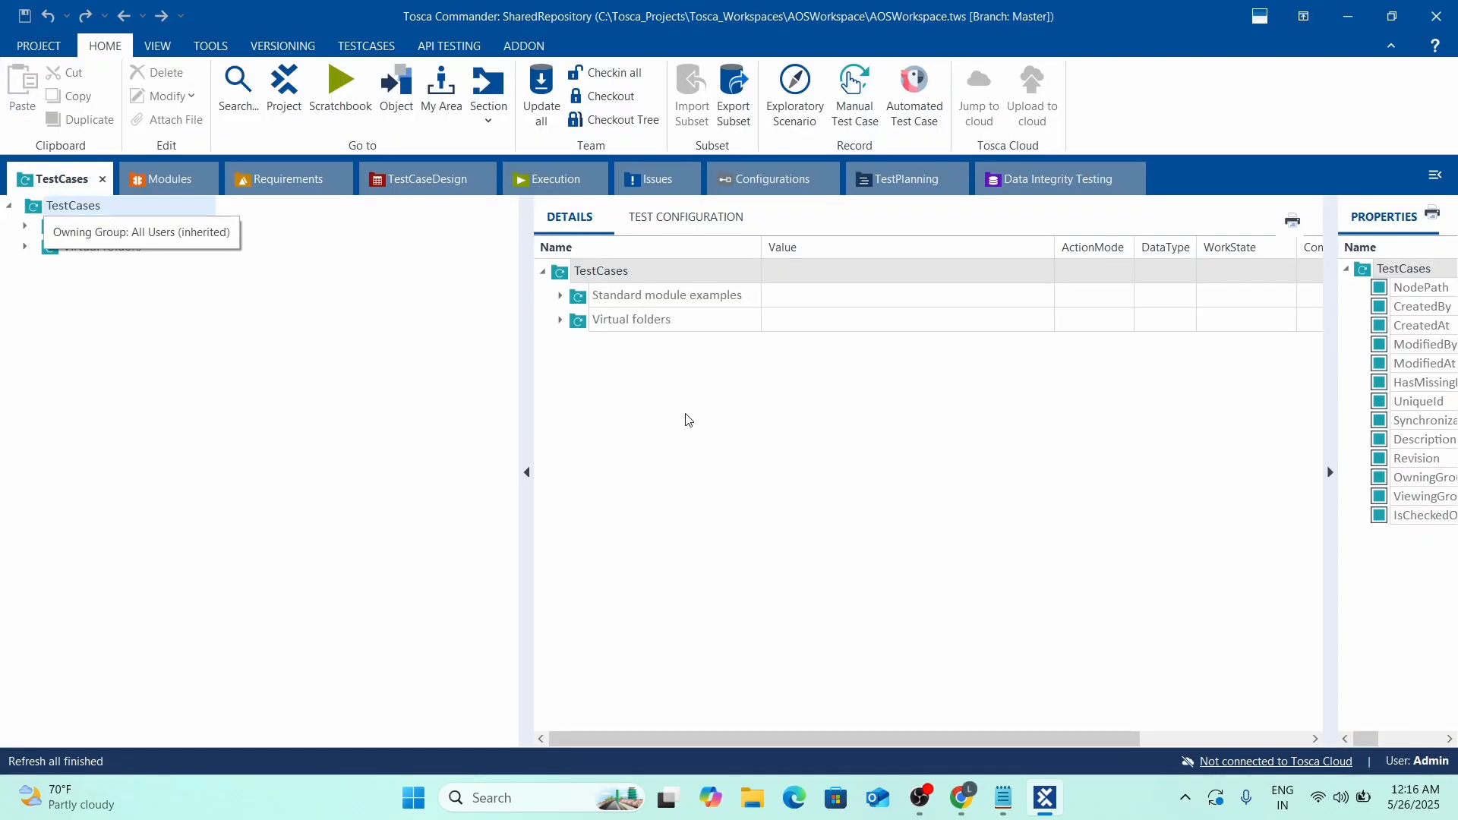
# Widen the details pane beside the TestCases tree, close the Issues view, and switch to Microsoft Edge.
pyautogui.moveTo(526, 548); pyautogui.dragTo(315, 548)
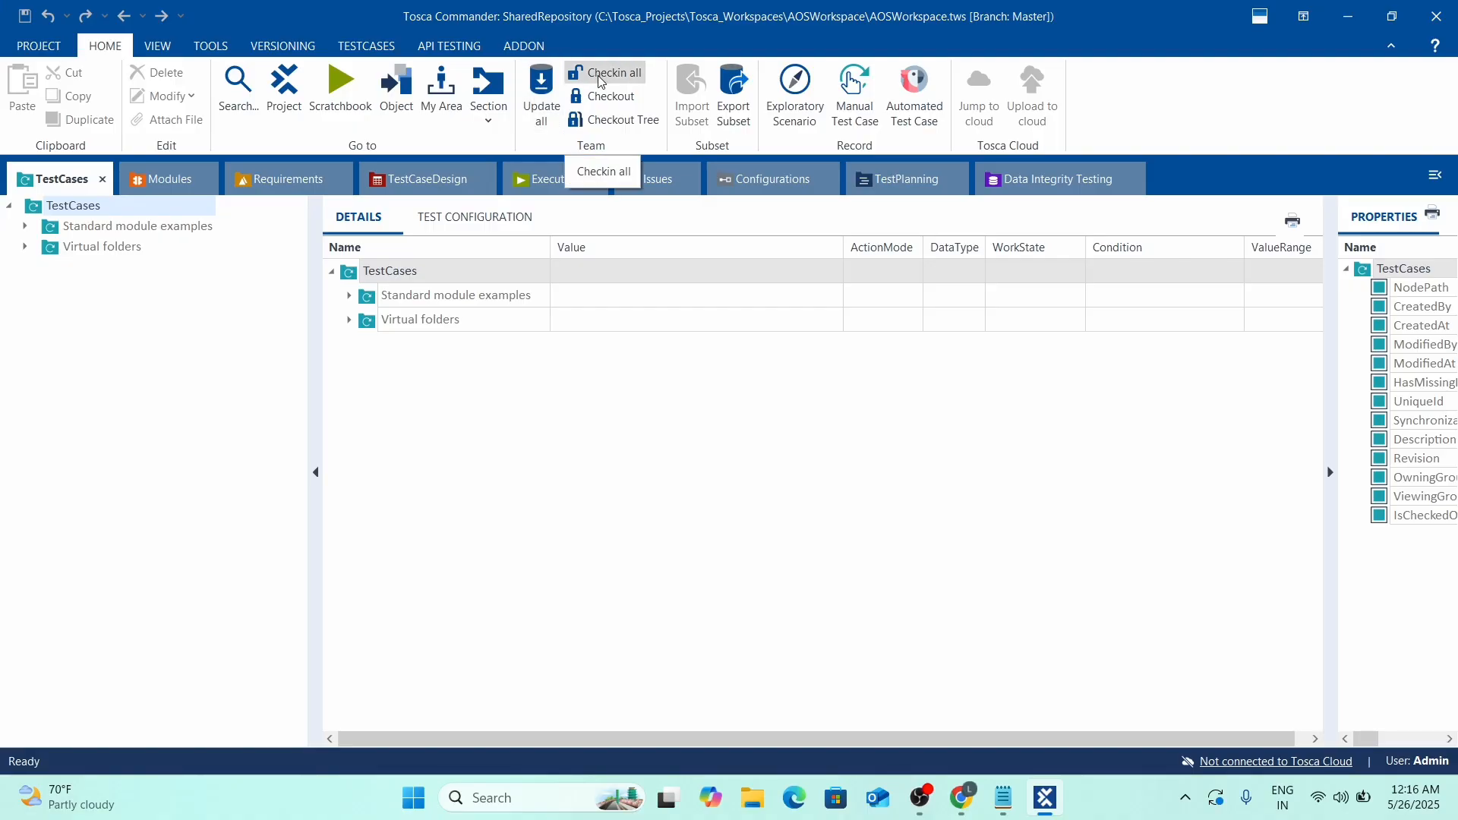
pyautogui.click(660, 475)
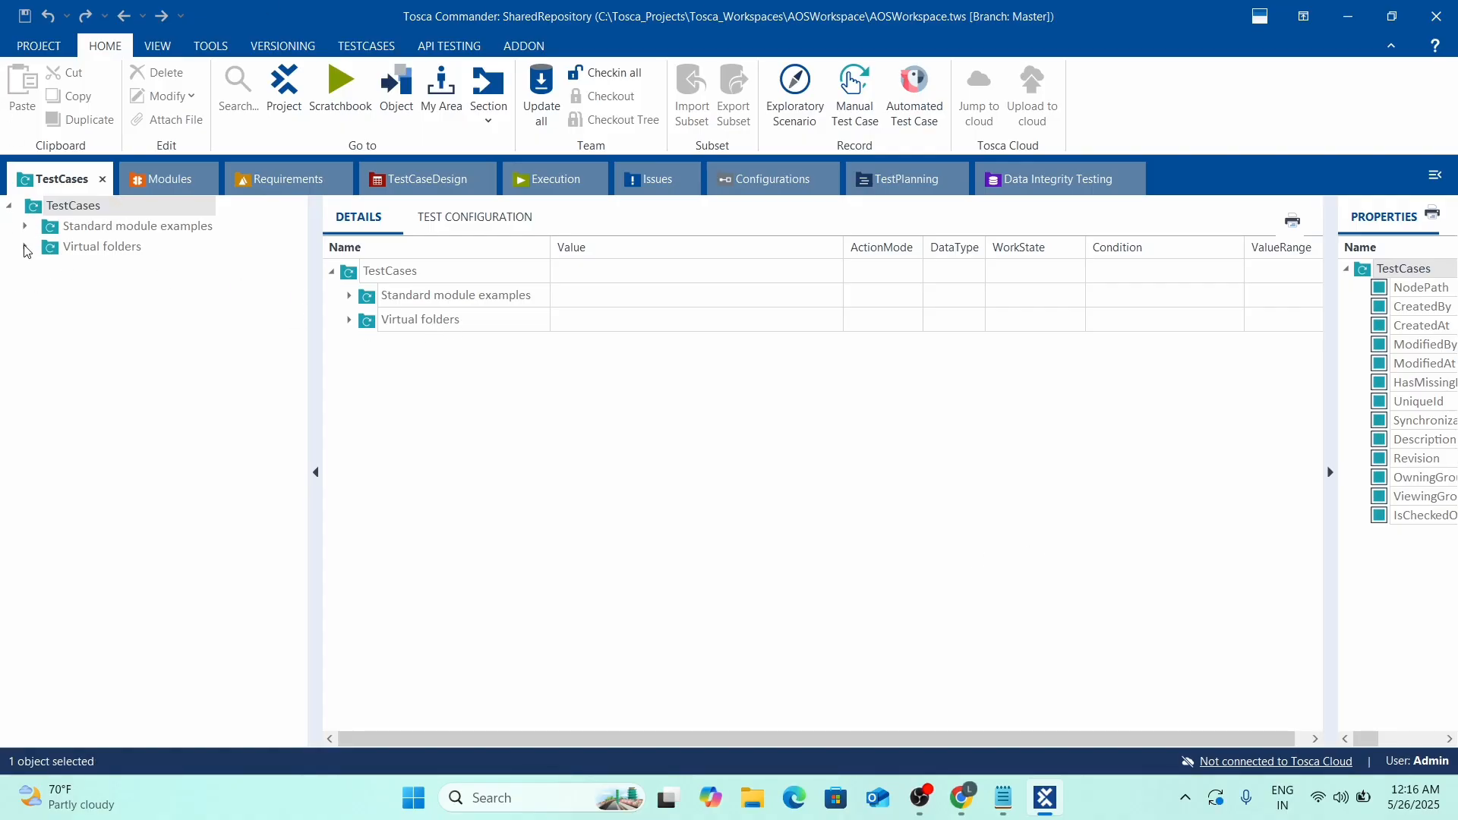
pyautogui.click(694, 181)
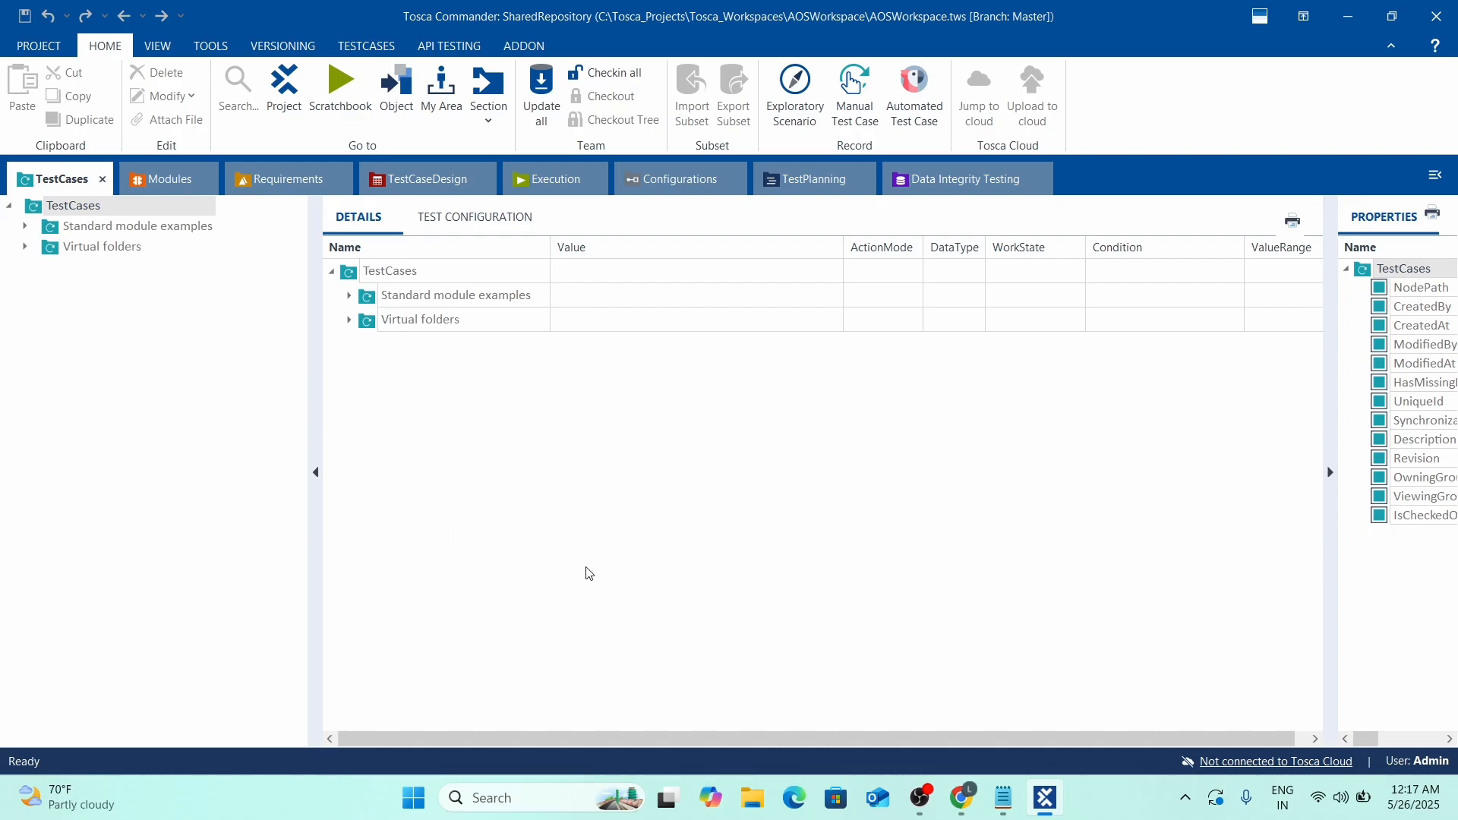
pyautogui.click(795, 801)
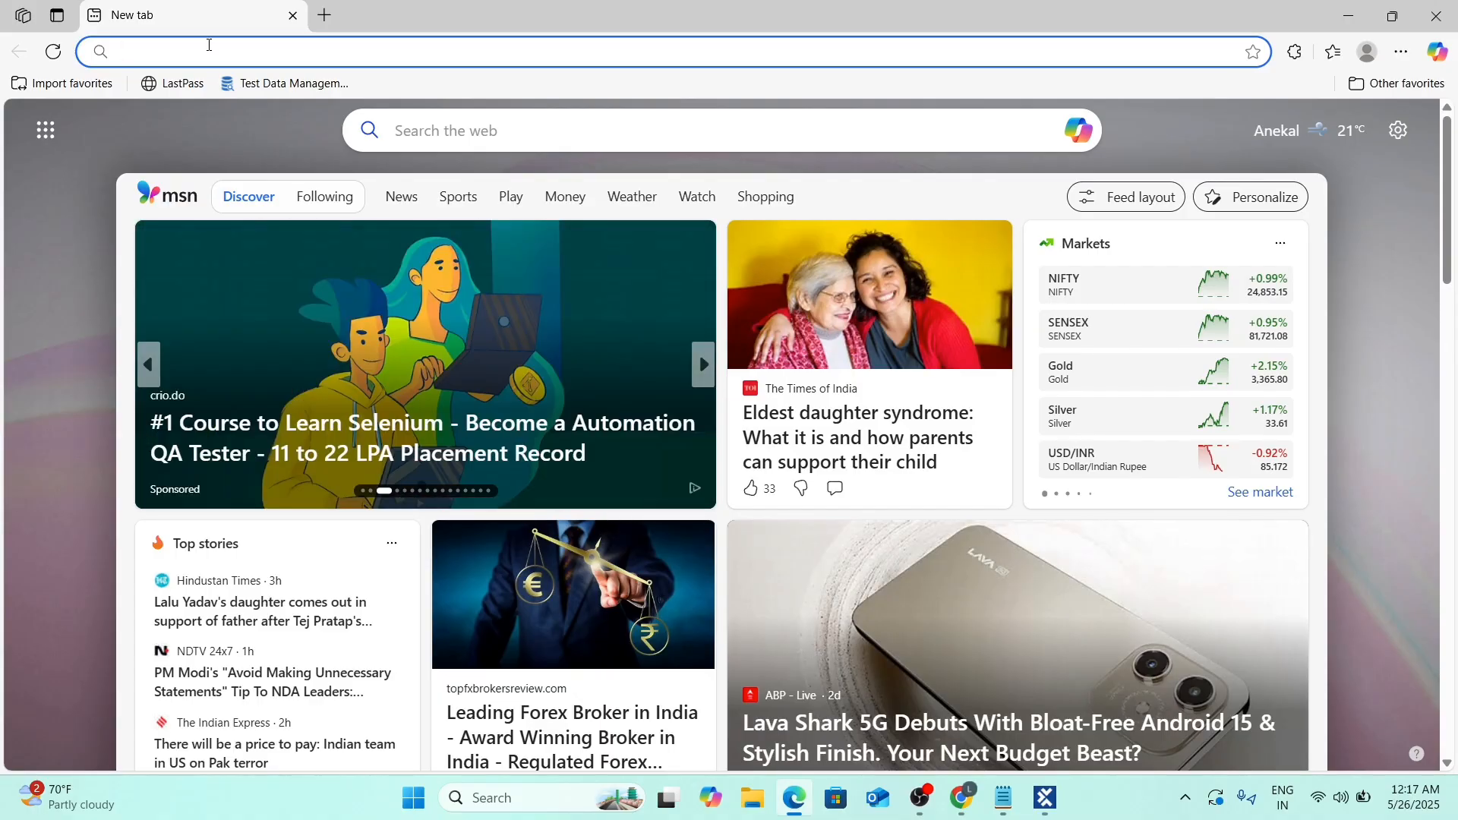
# Load localhost:80 in Edge to reach the Tosca Server landing page.
pyautogui.write('local')
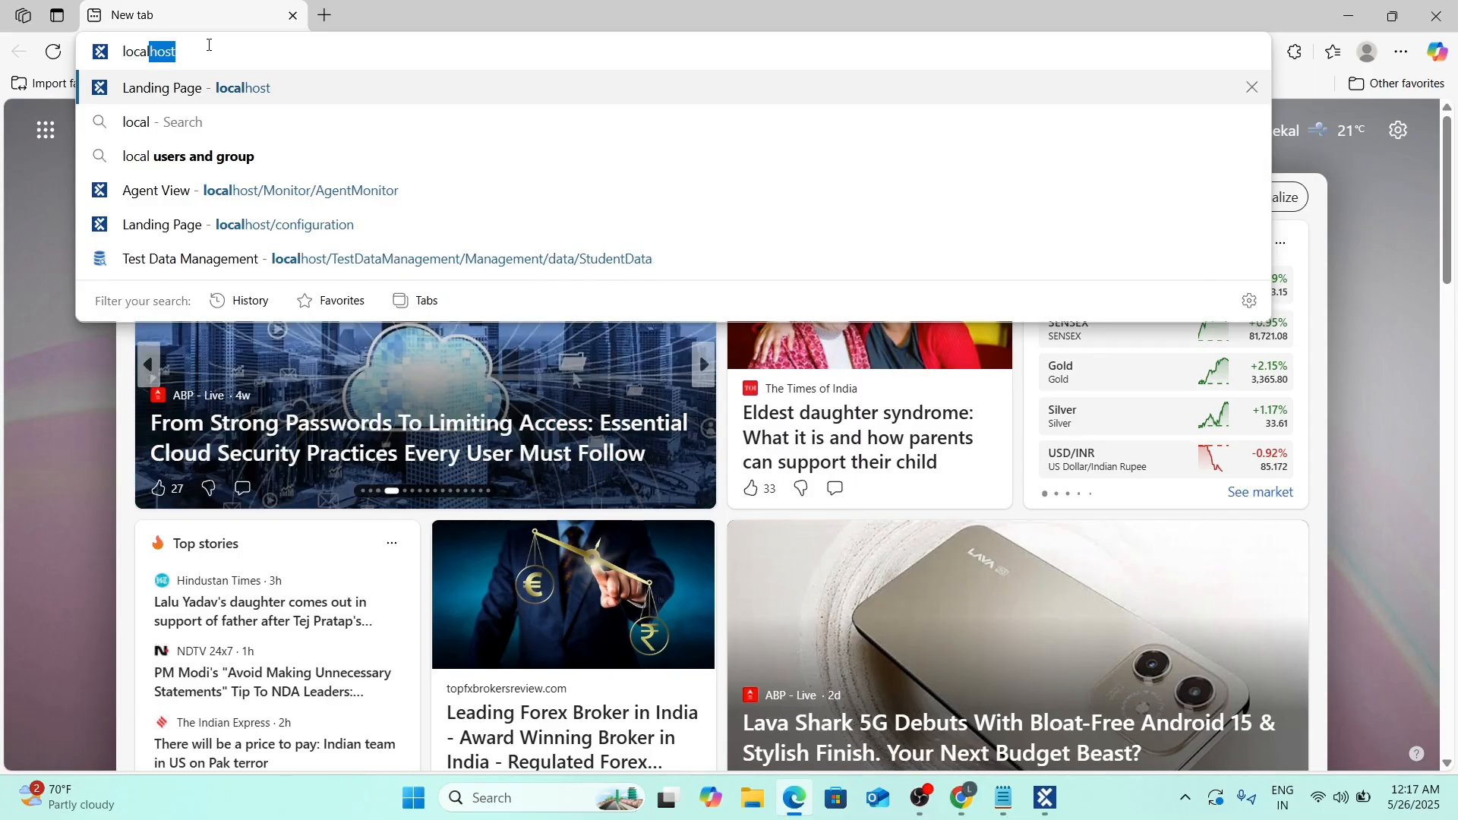
pyautogui.write('host')
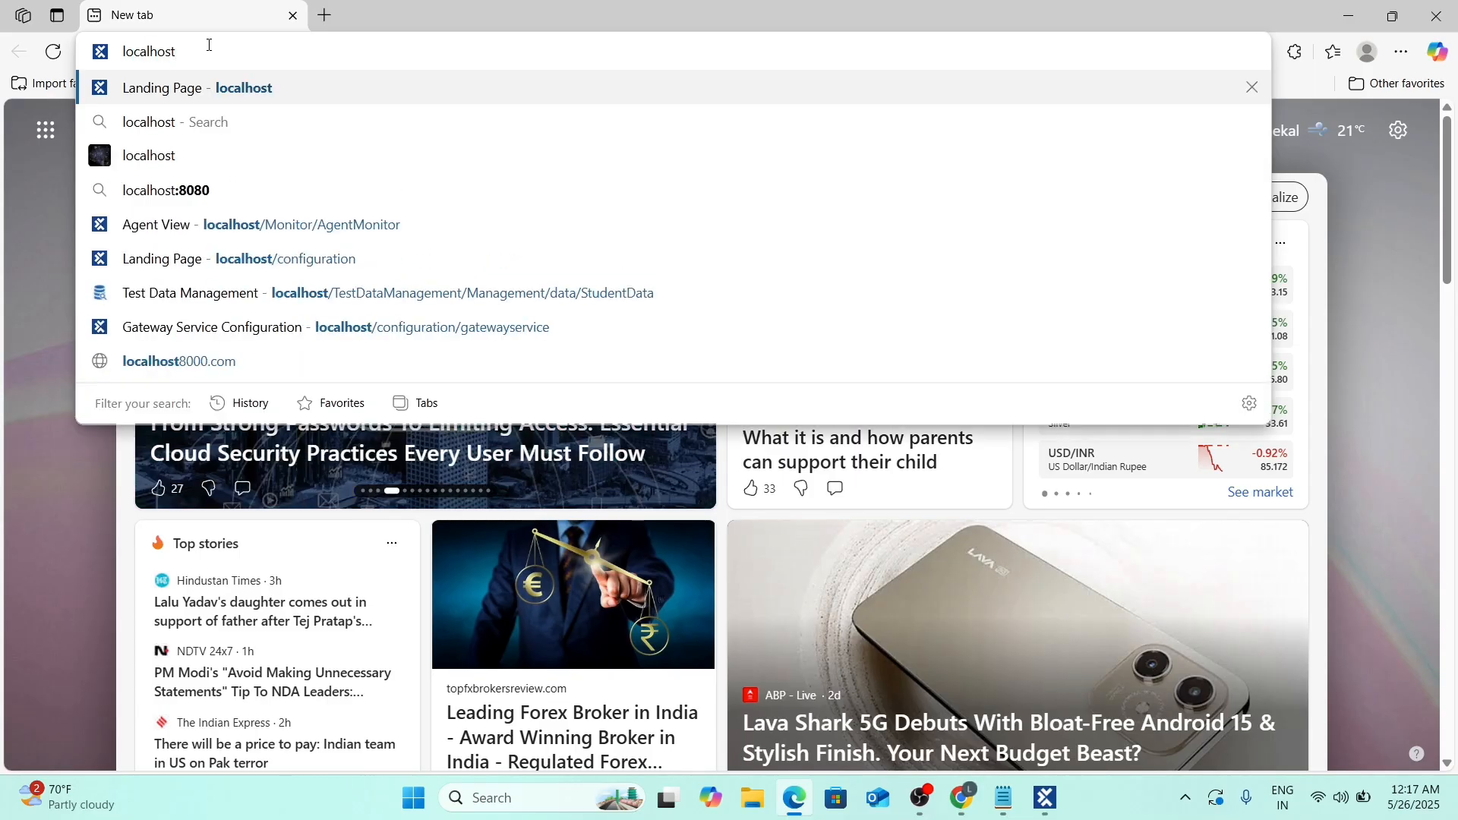
pyautogui.write(':80')
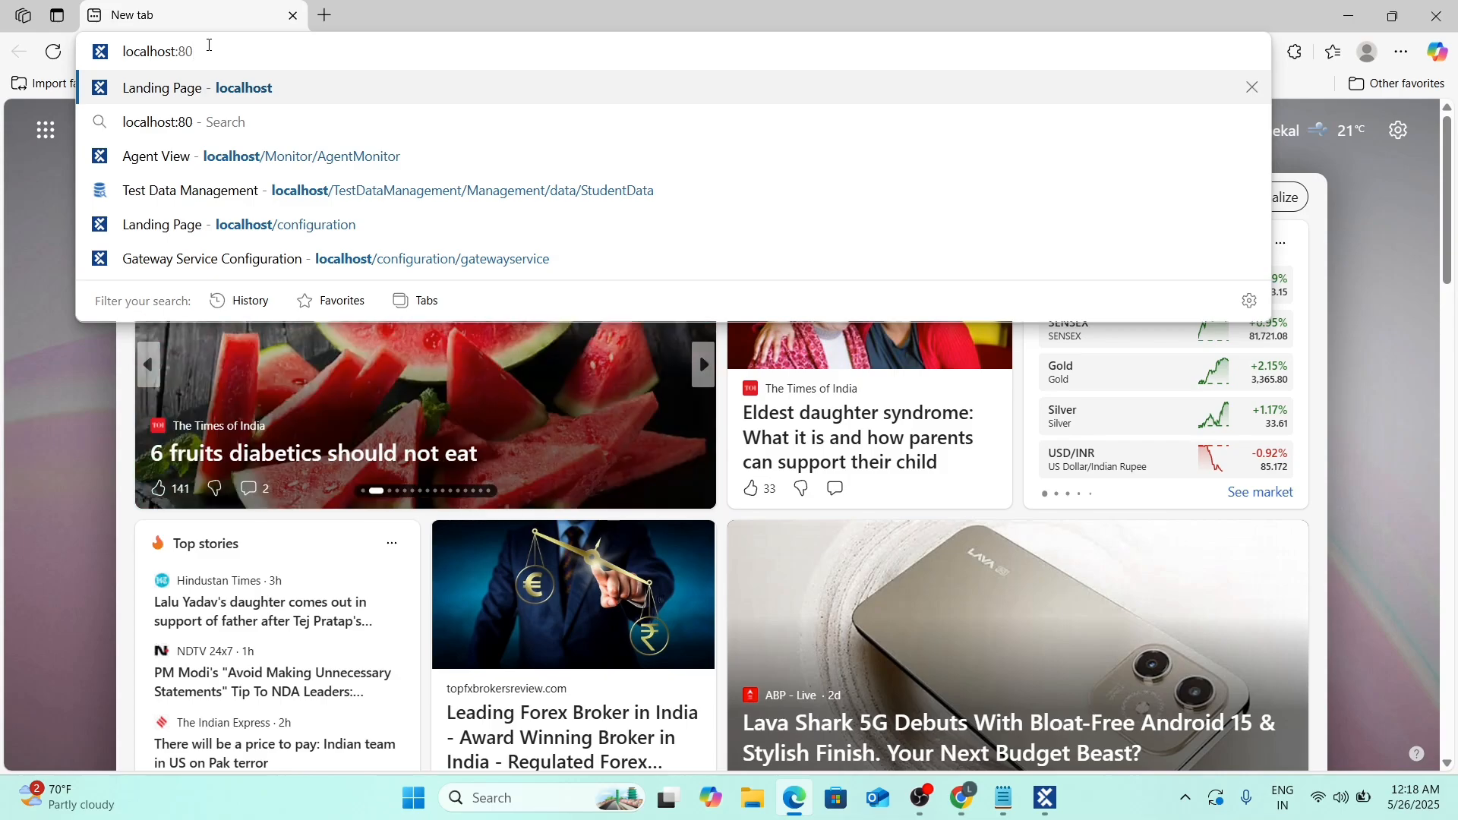
pyautogui.press('Return')
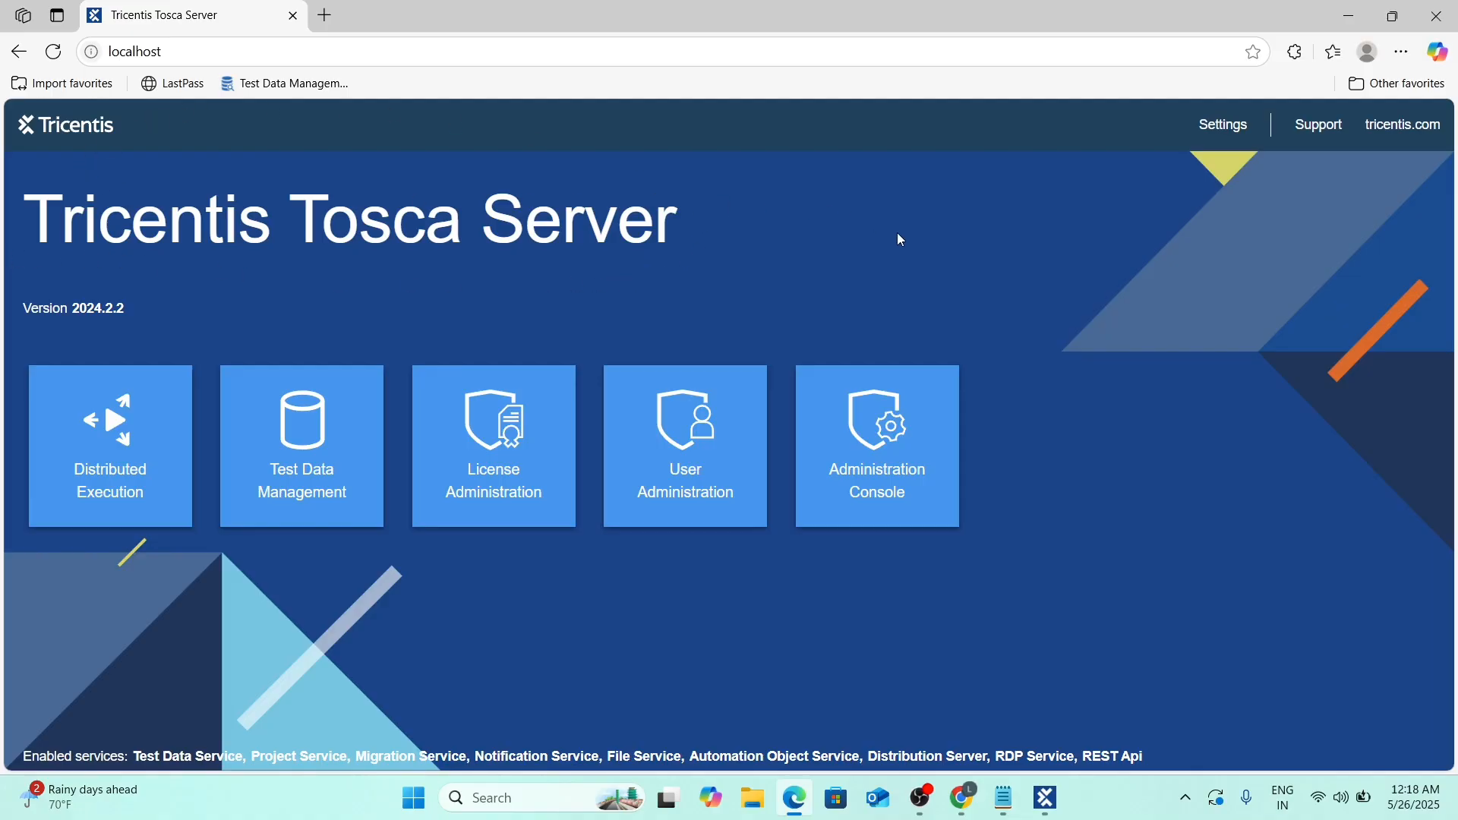
# Open Settings in a new tab, then close the tab showing the 401 error.
pyautogui.click(1220, 129)
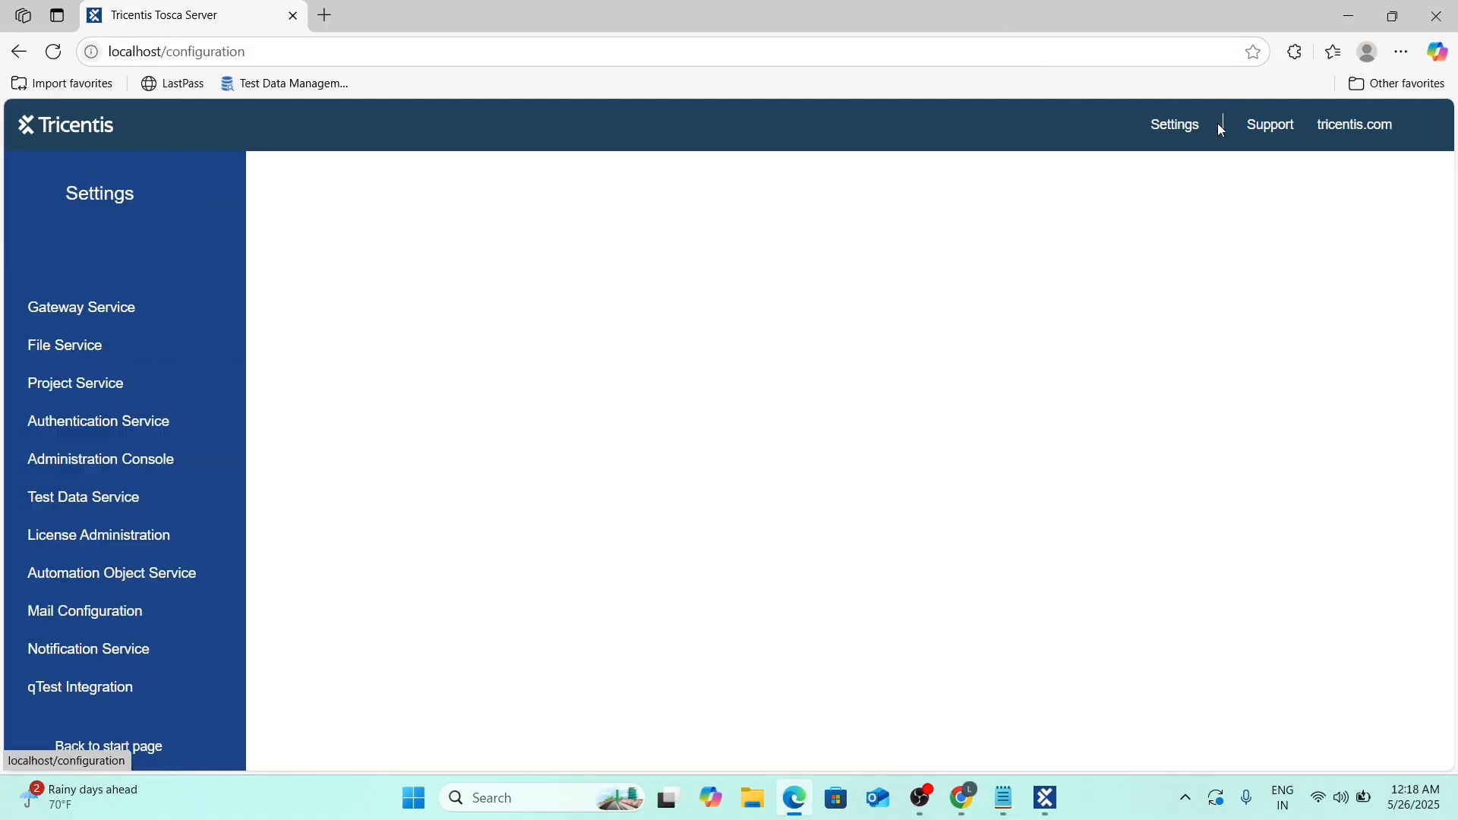
pyautogui.click(18, 51)
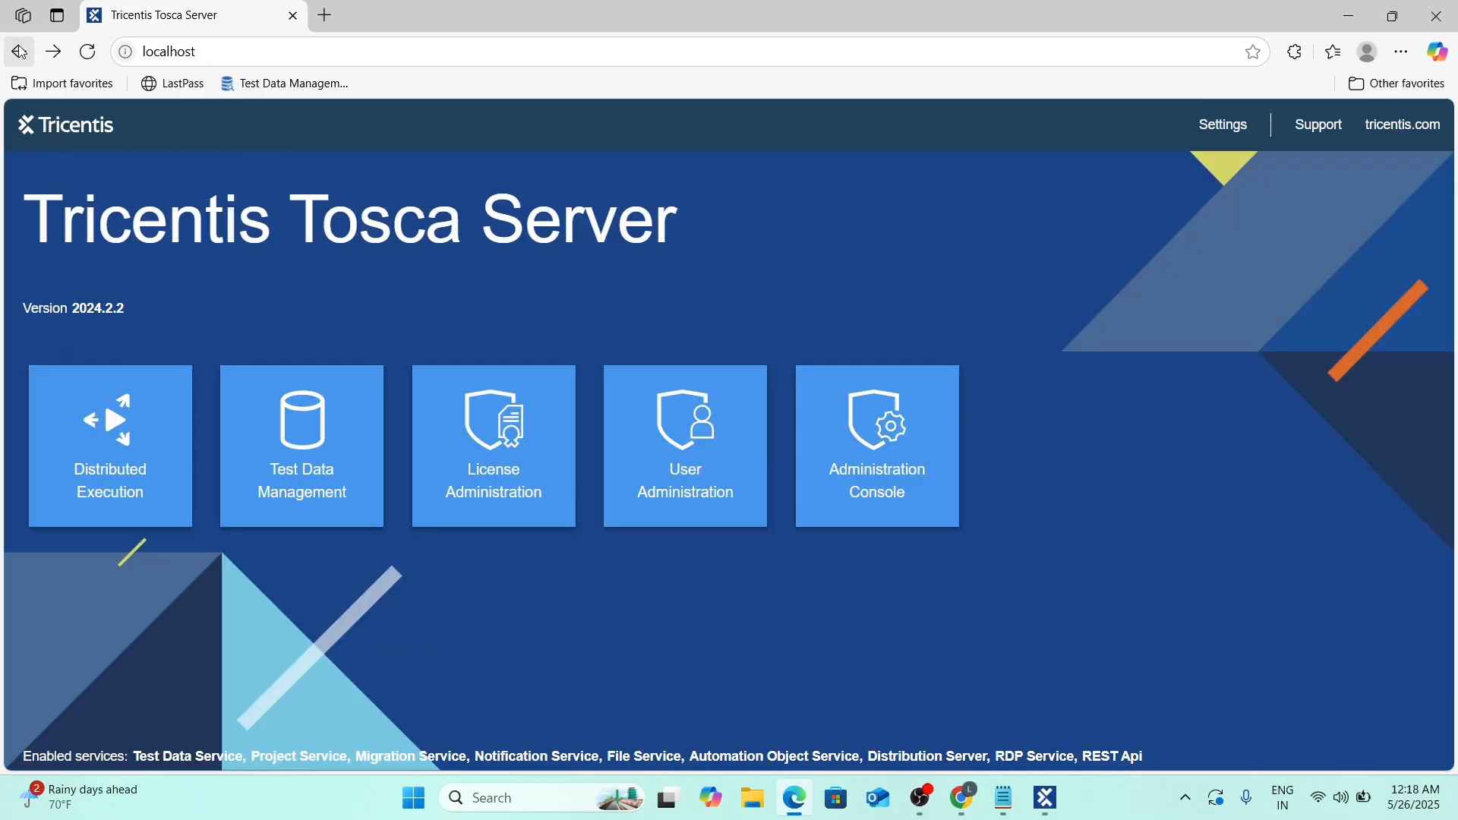
pyautogui.middleClick(1225, 127)
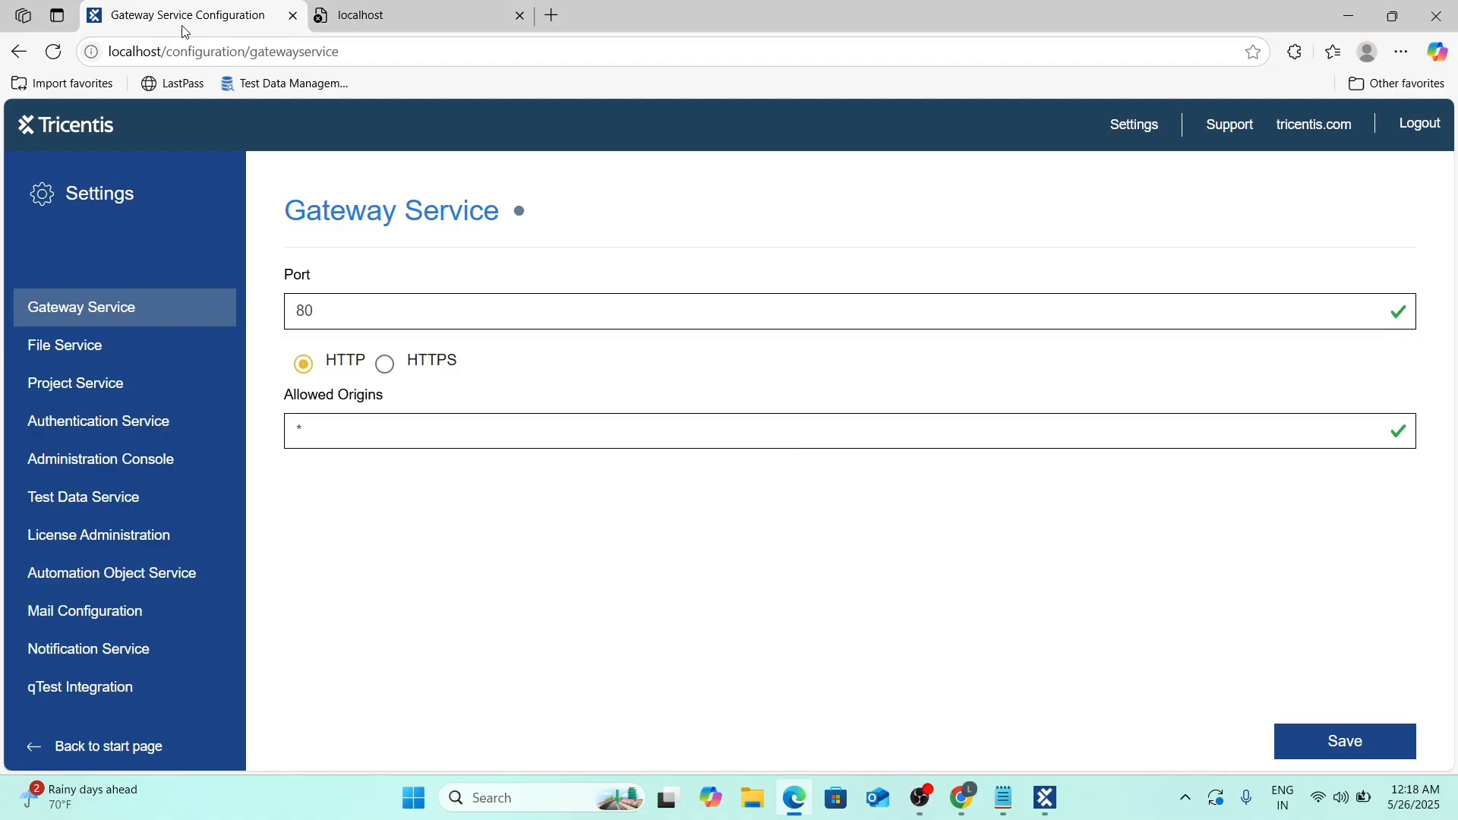
pyautogui.click(404, 16)
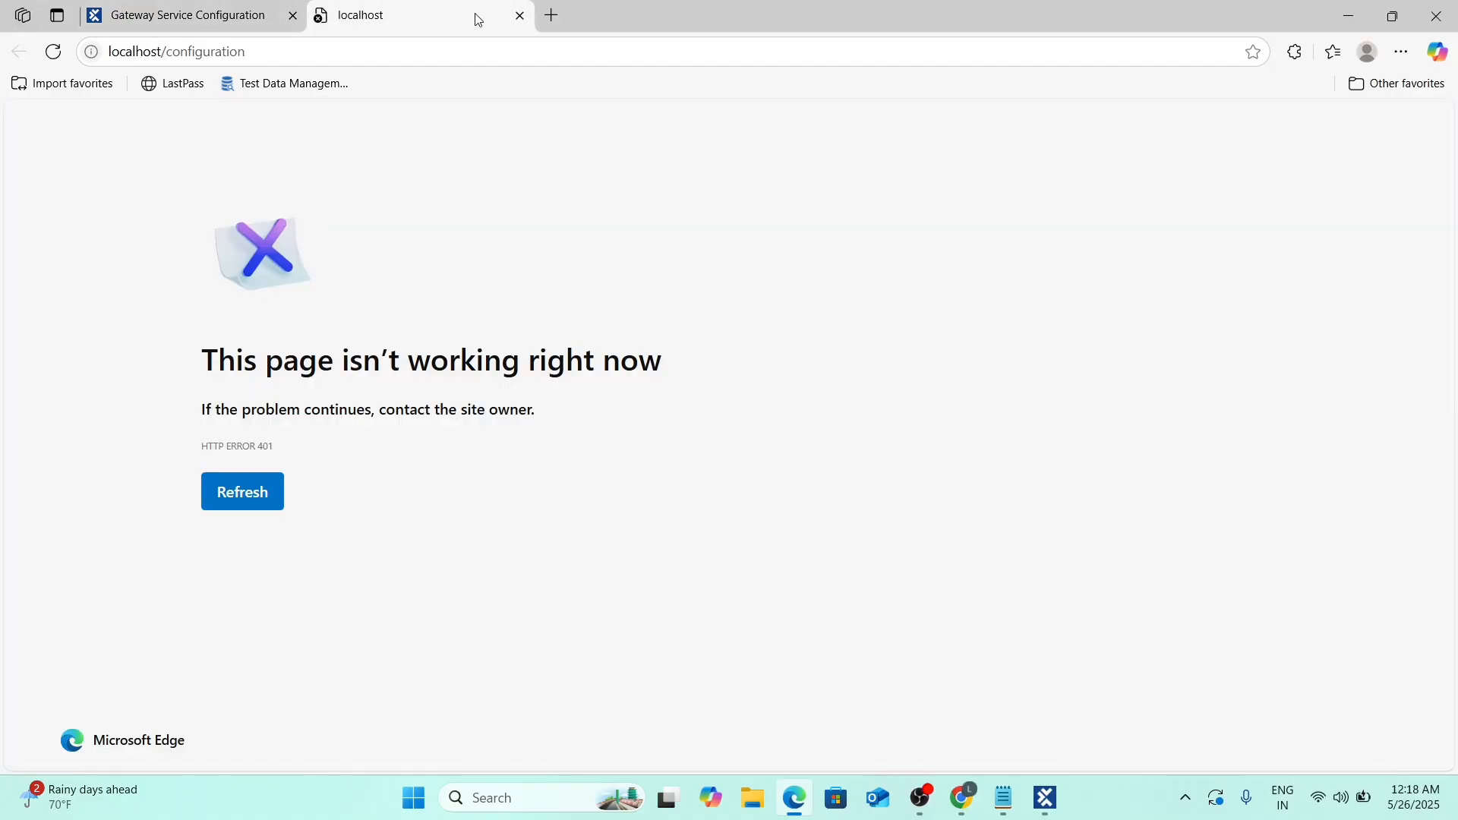
pyautogui.click(519, 16)
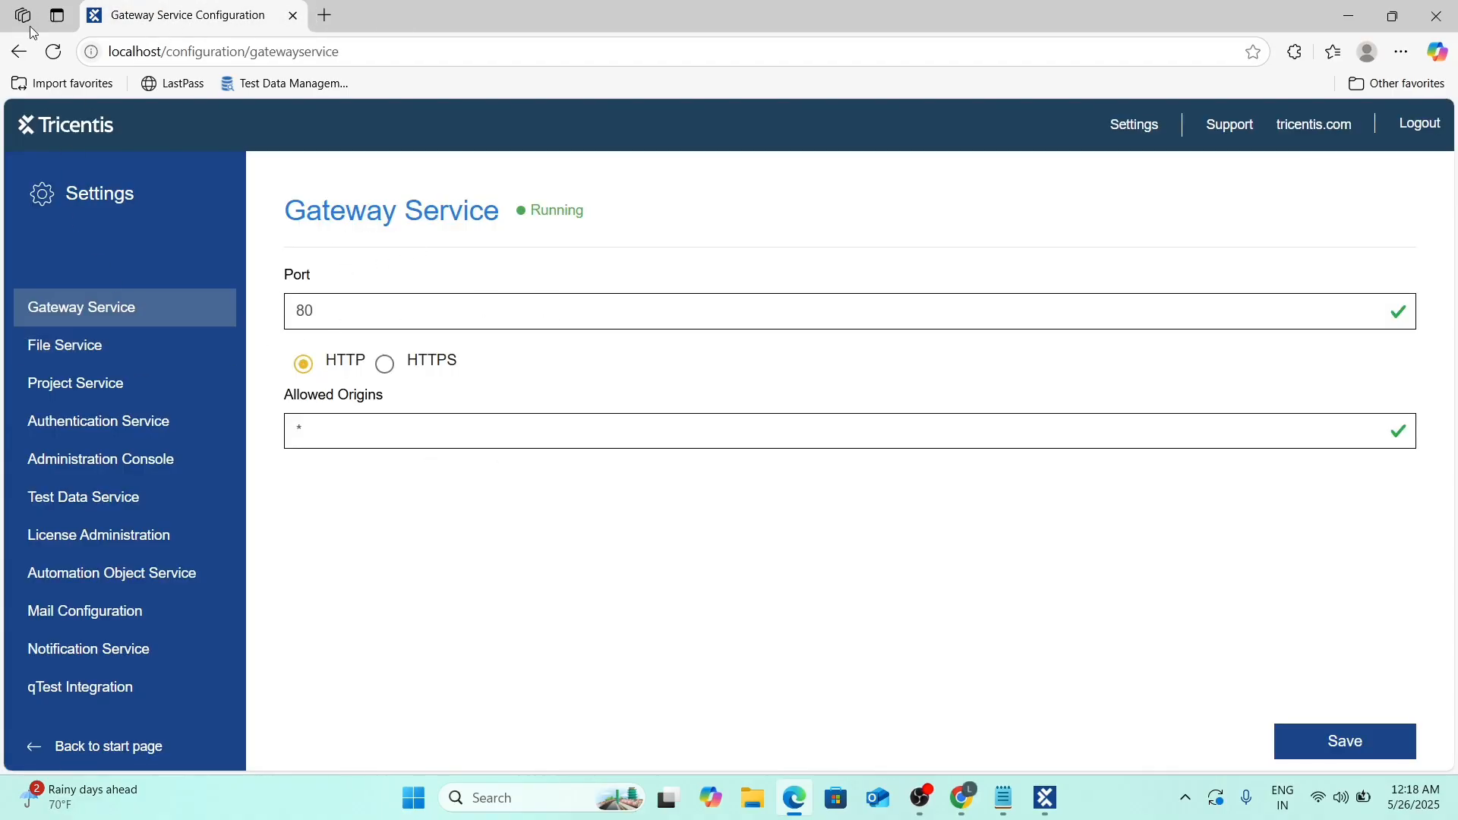
# Return to the landing page, open the Gateway Service settings, and log out.
pyautogui.click(37, 135)
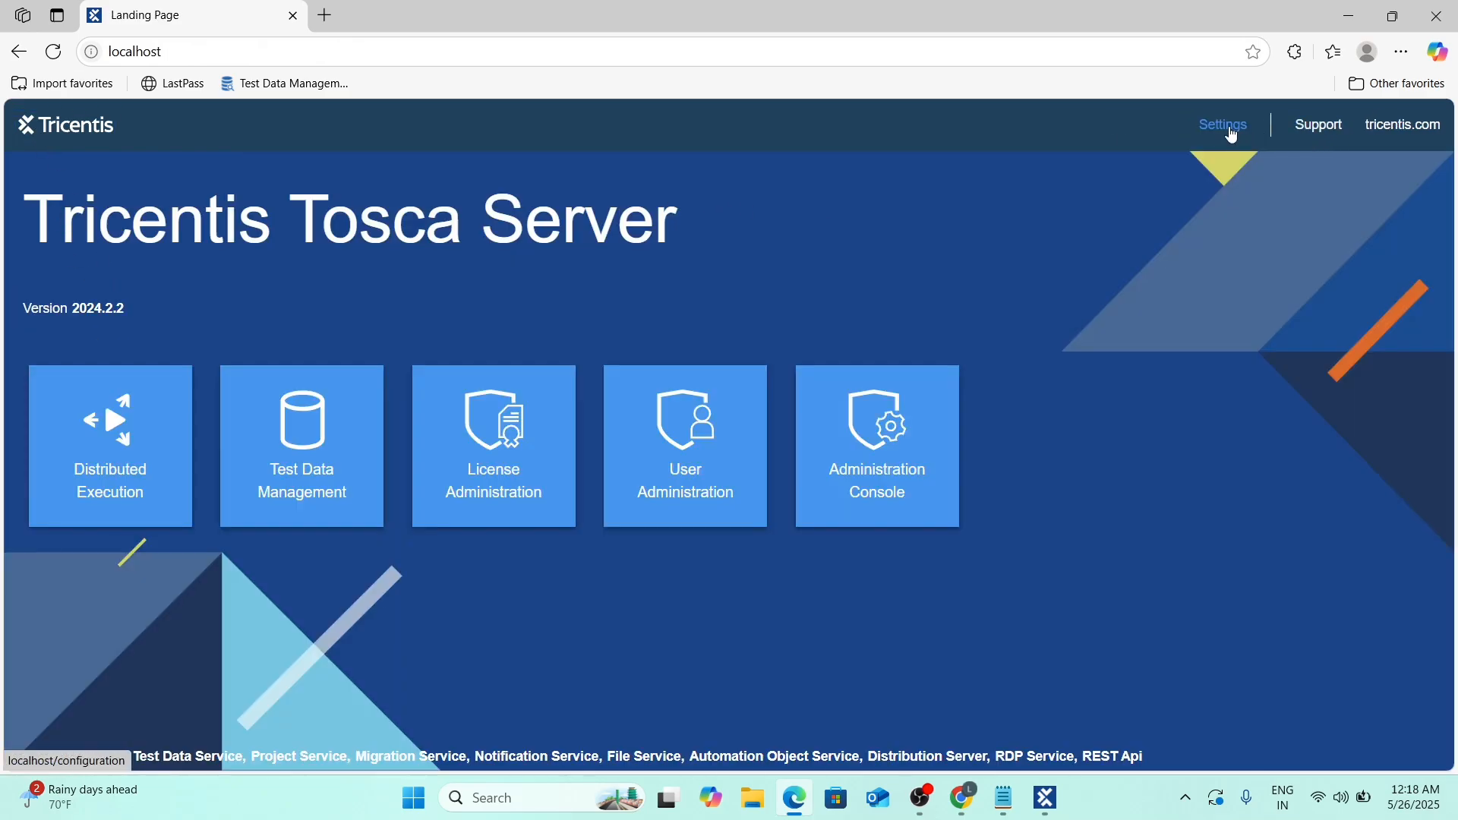
pyautogui.click(1224, 129)
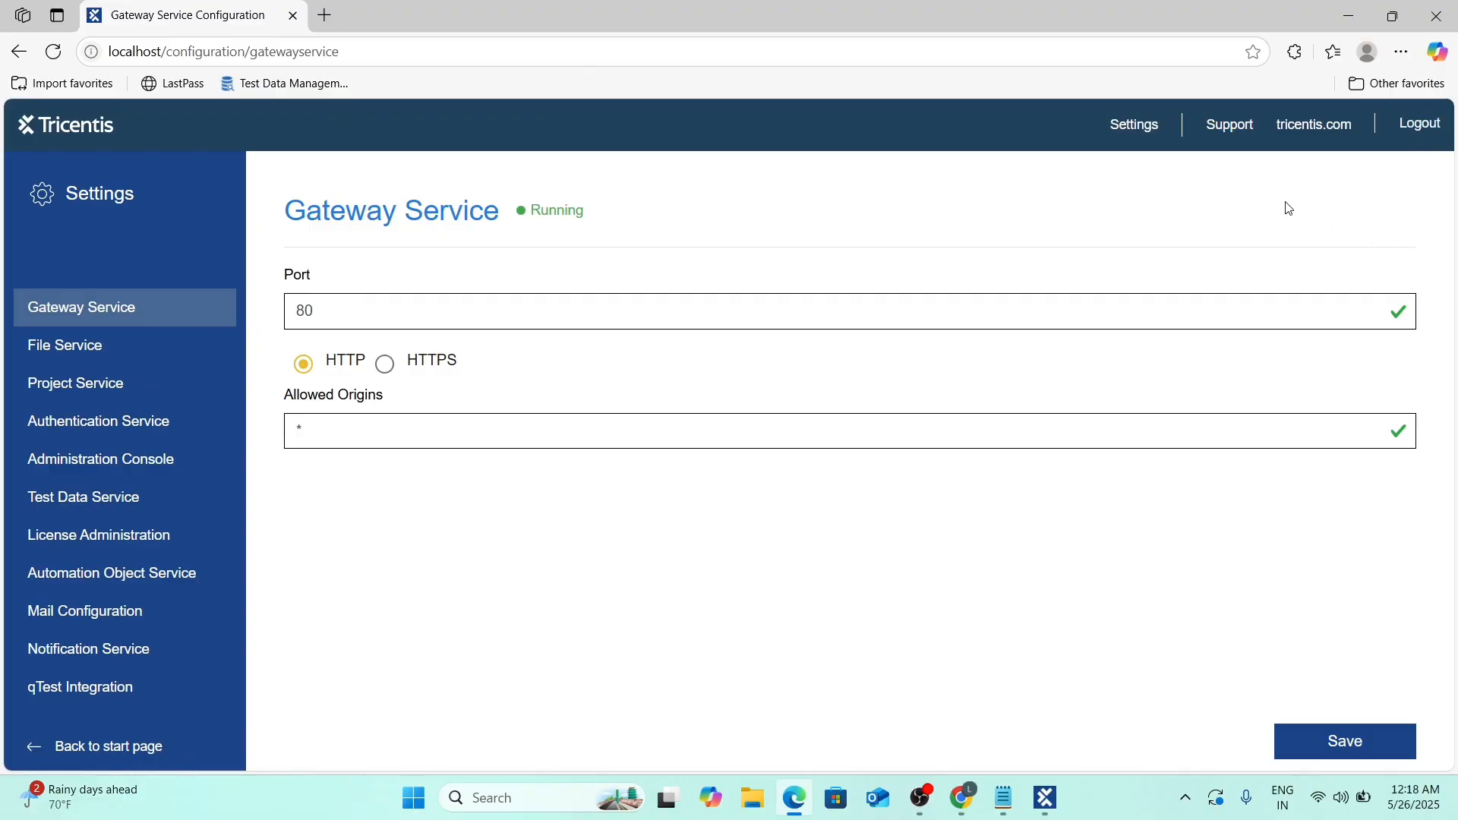
pyautogui.click(1434, 128)
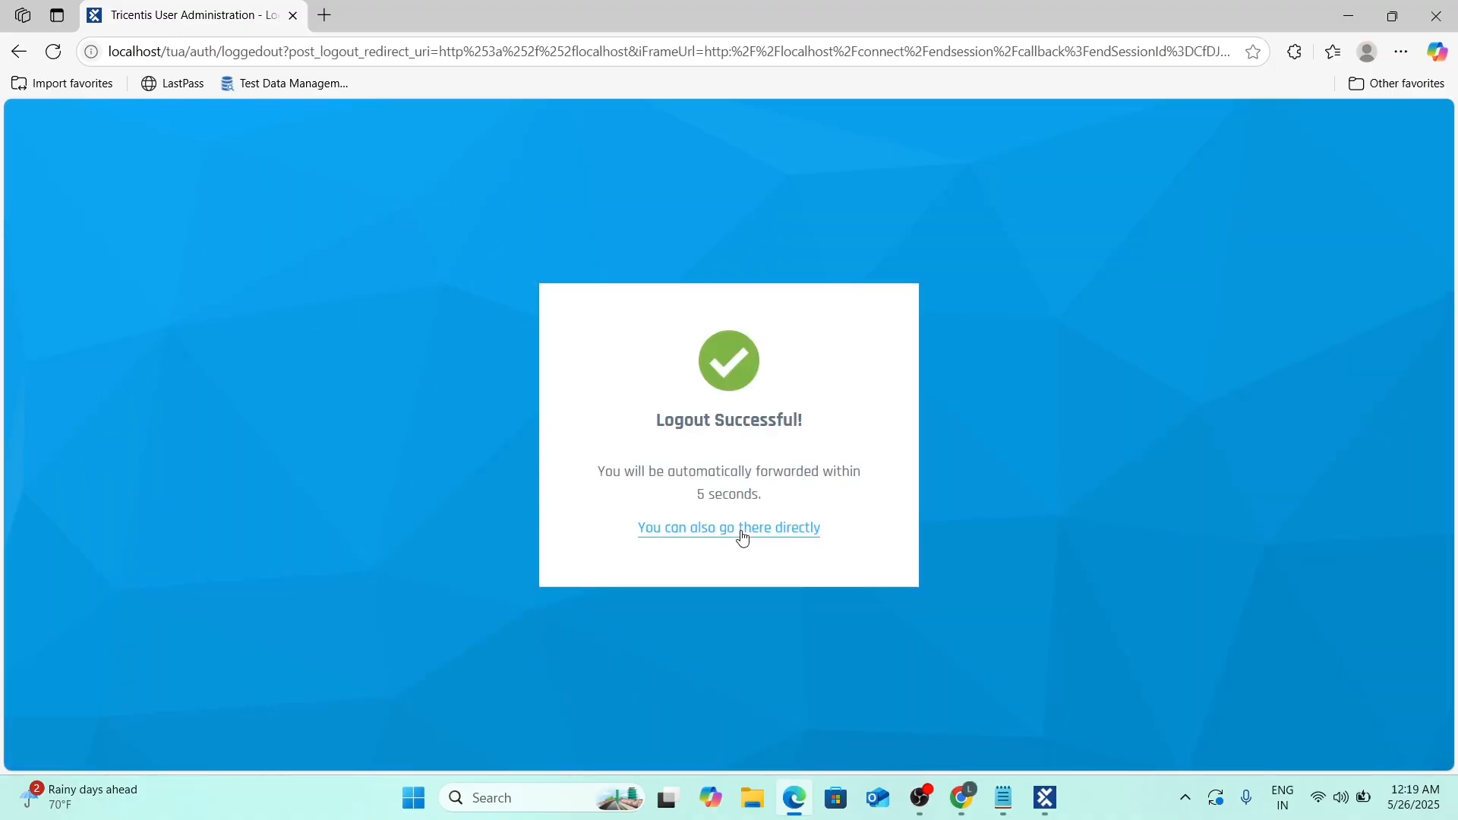
# Reopen Settings and log back in with the admin account, re-entering the password.
pyautogui.click(743, 535)
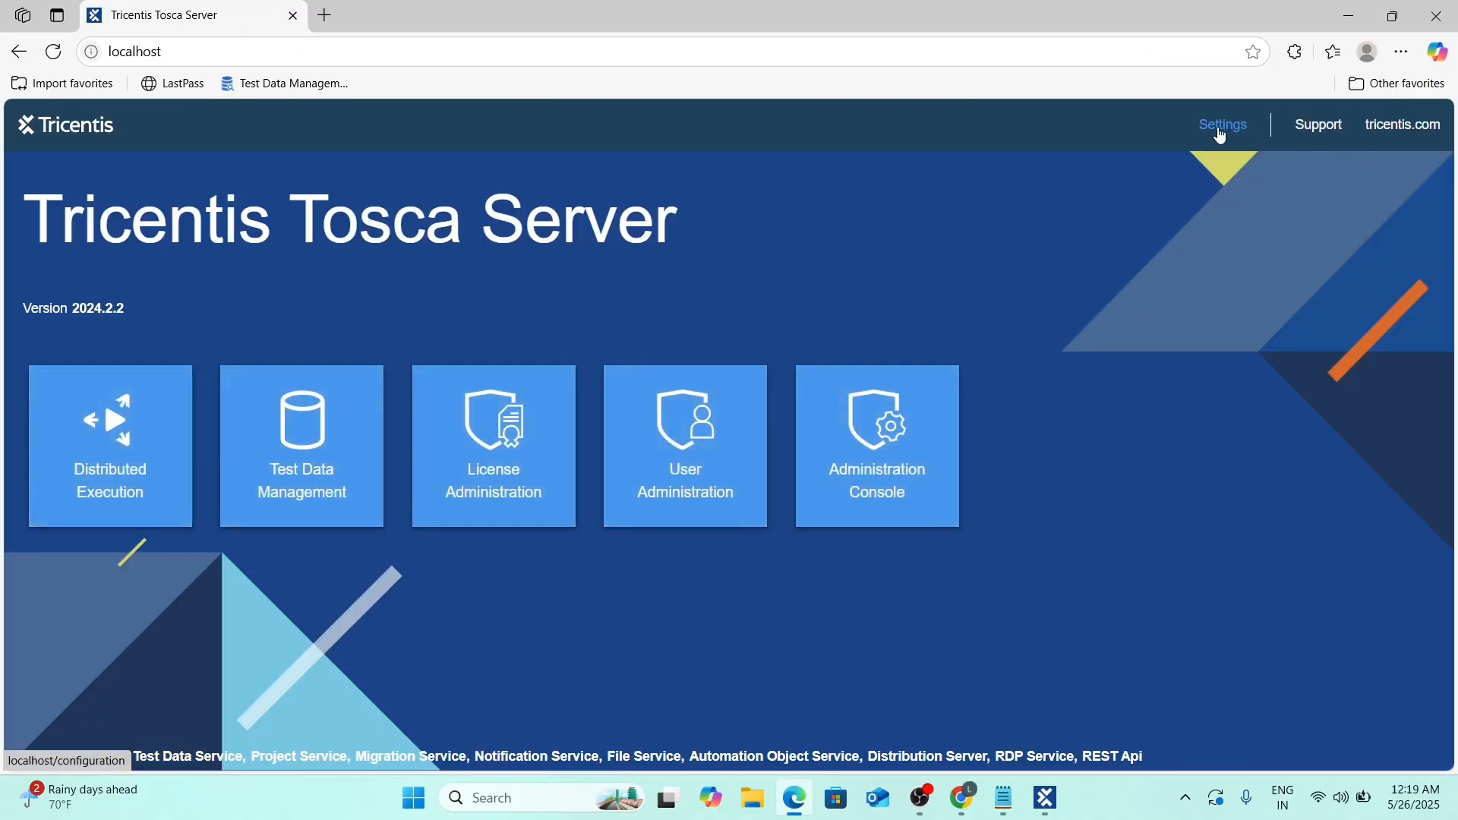
pyautogui.click(1221, 129)
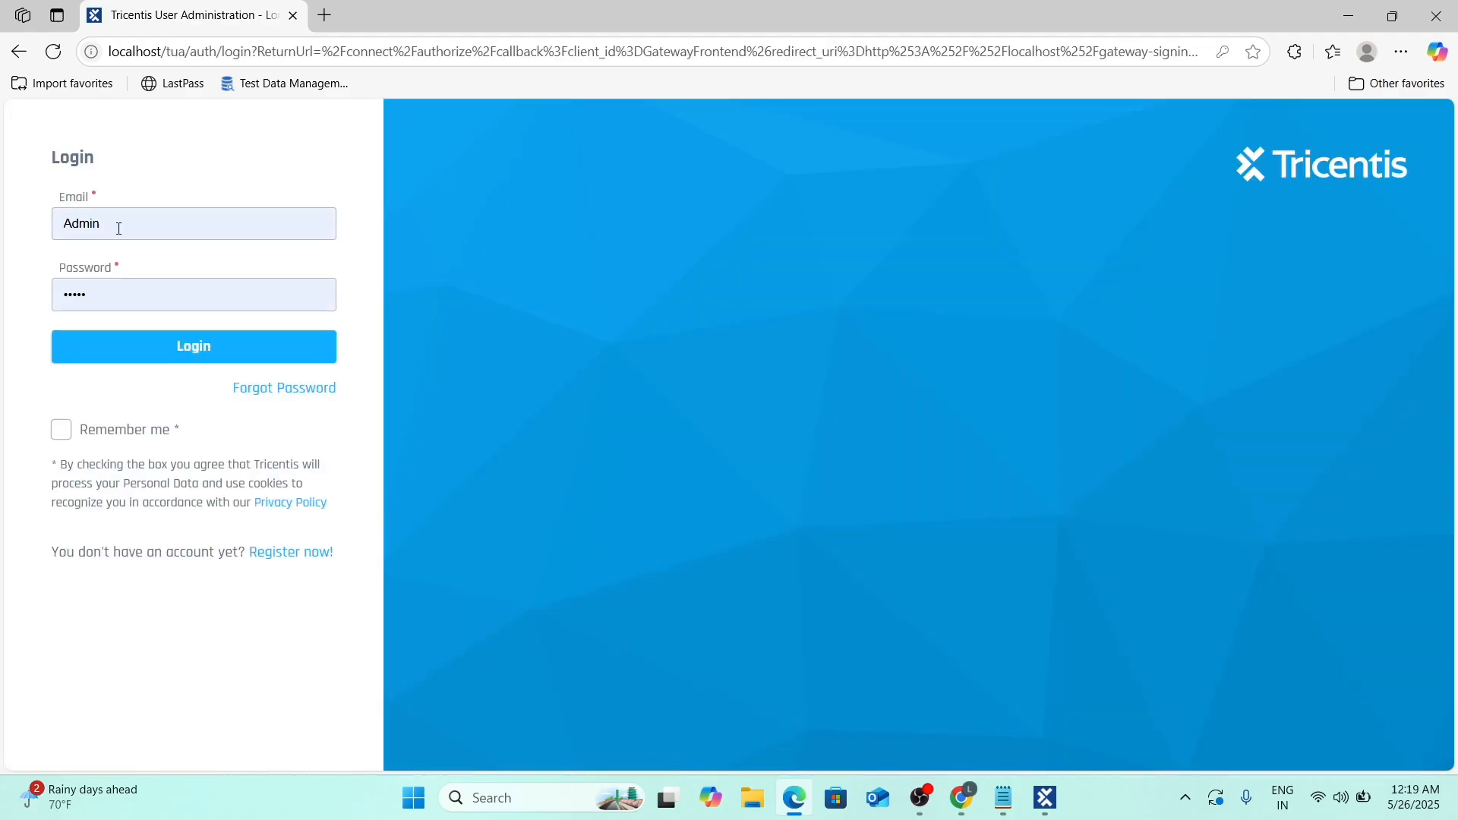
pyautogui.doubleClick(100, 296)
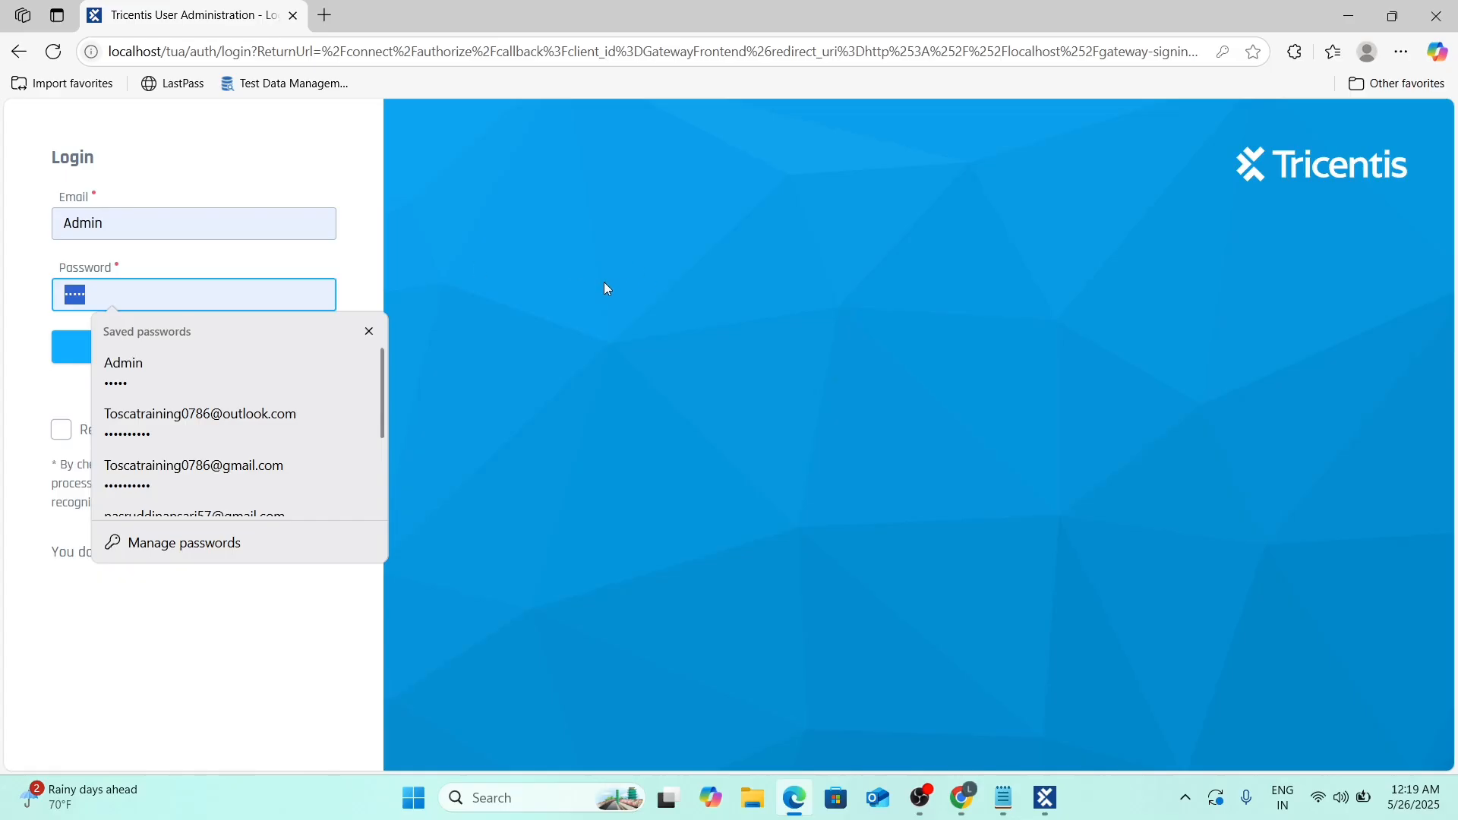
pyautogui.press('BackSpace')
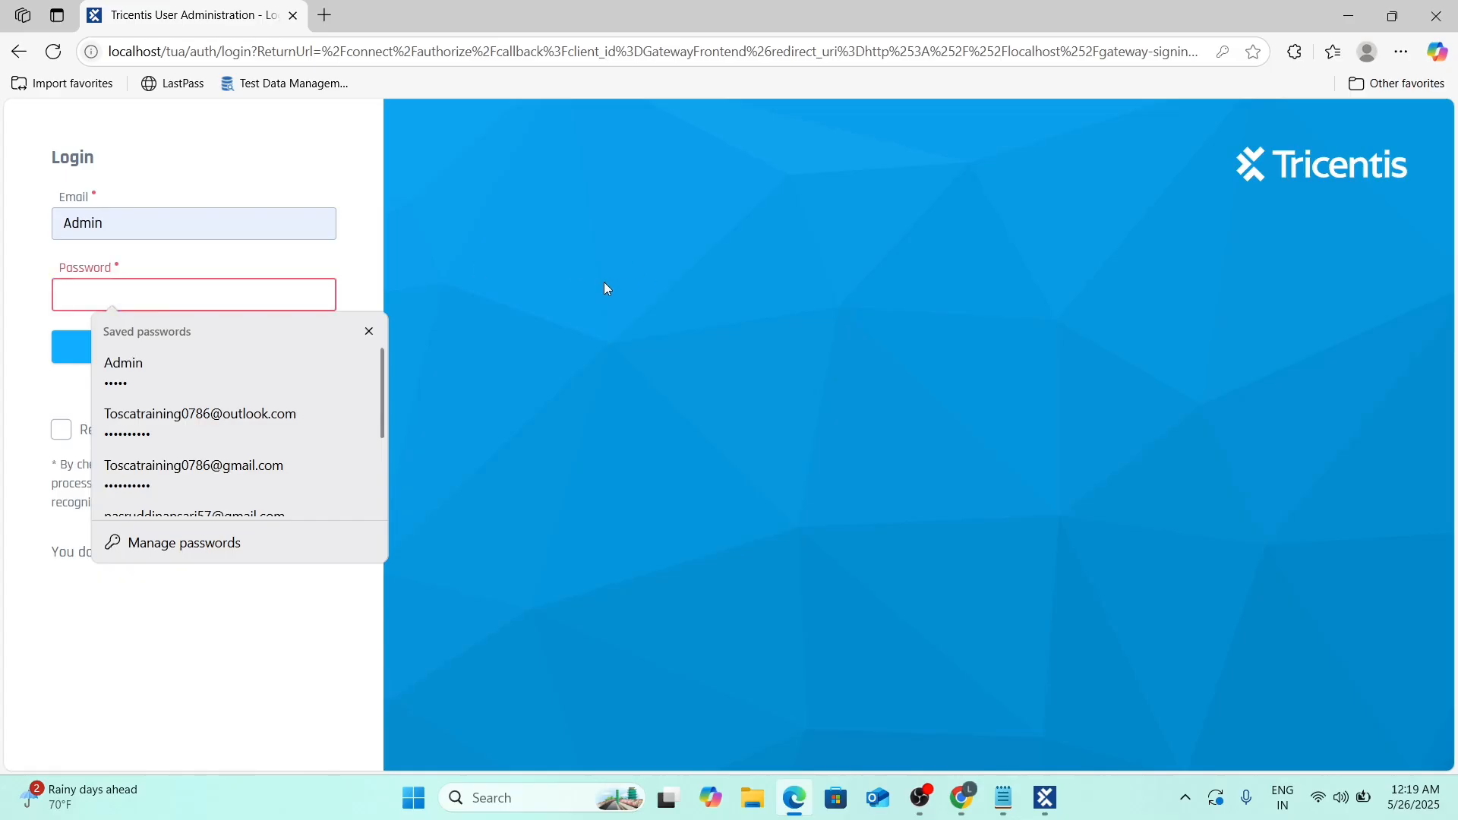
pyautogui.click(195, 230)
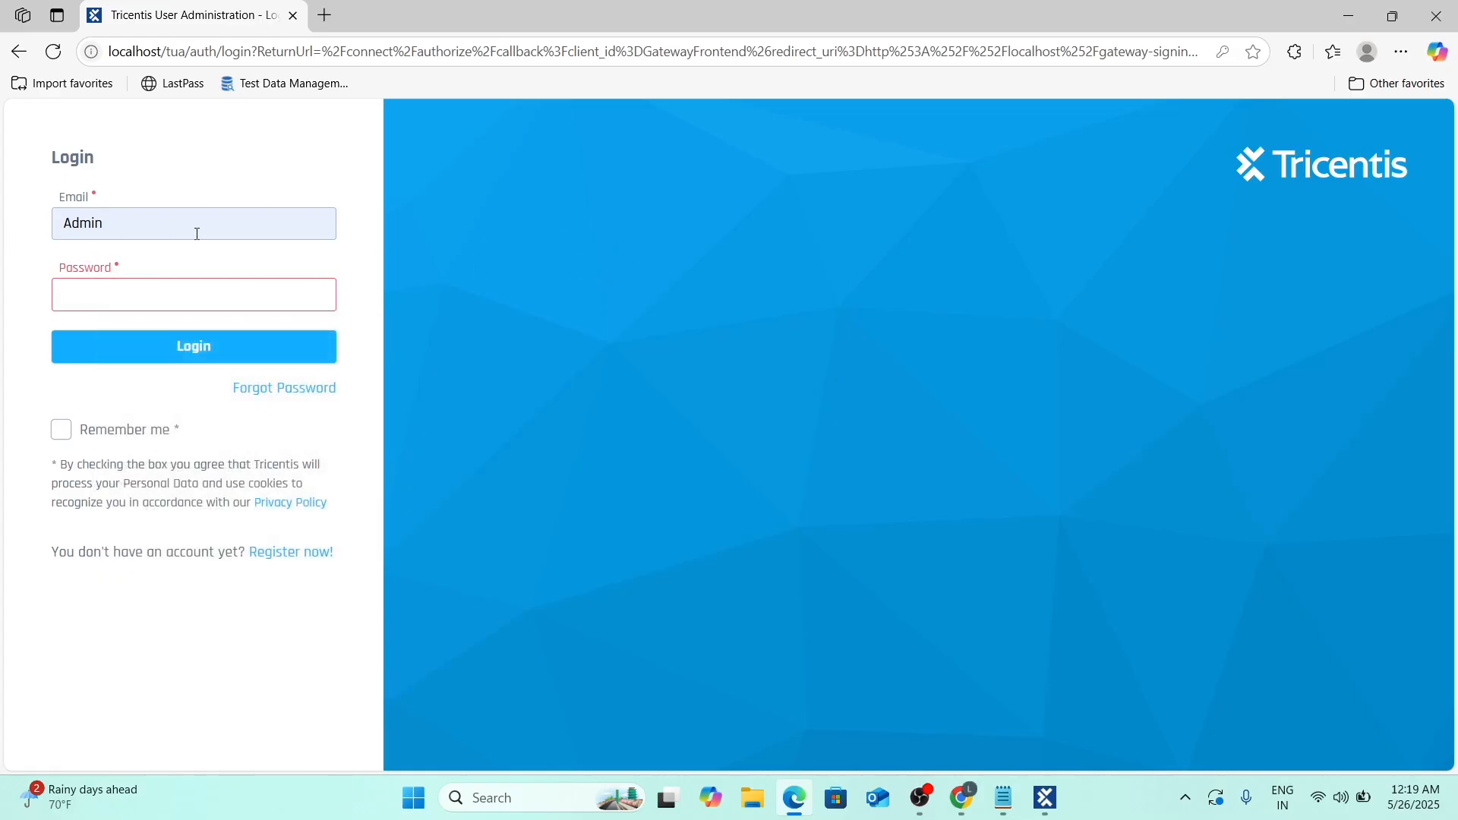
pyautogui.click(92, 299)
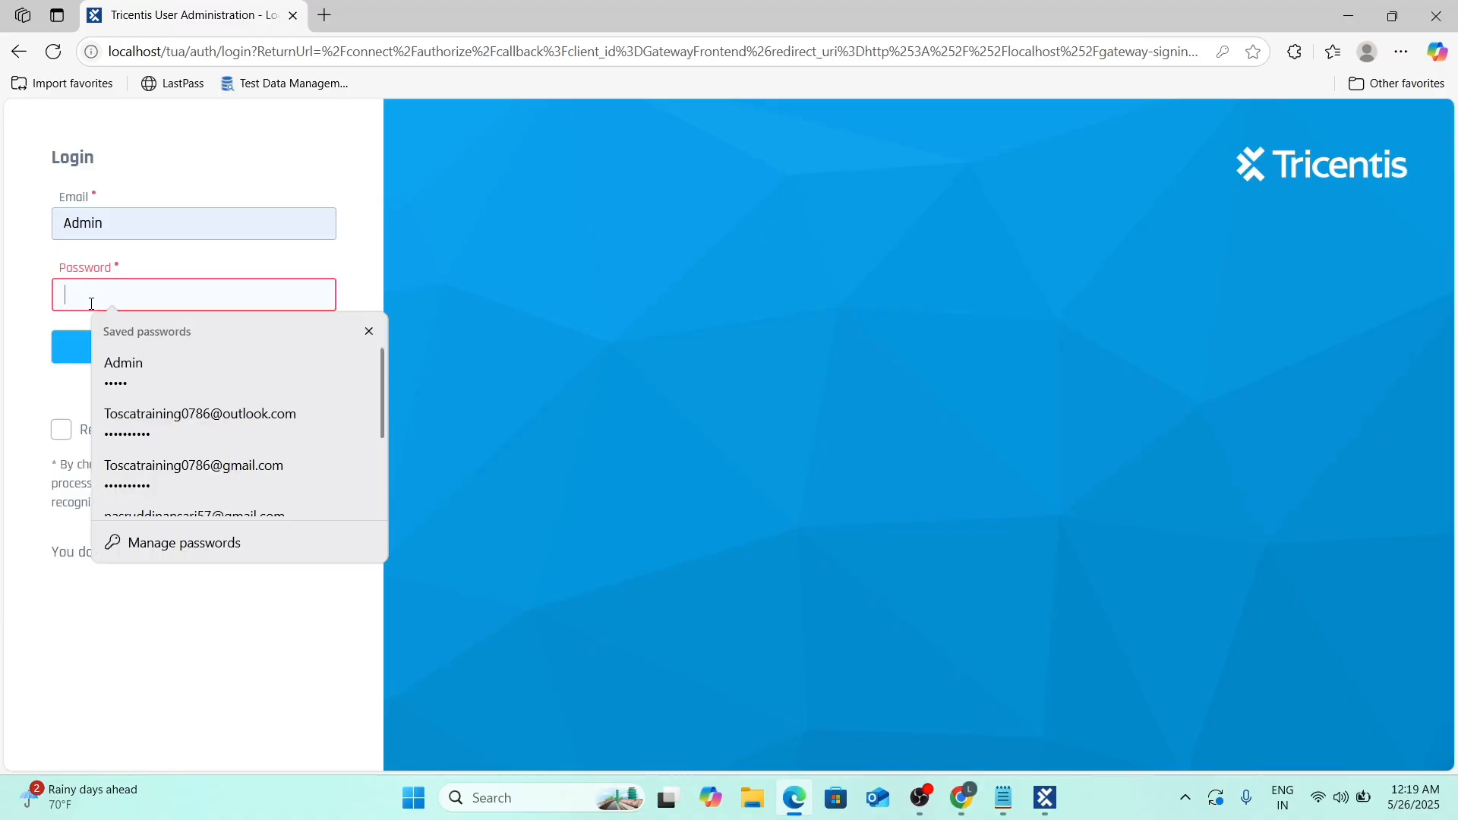
pyautogui.write('Admin')
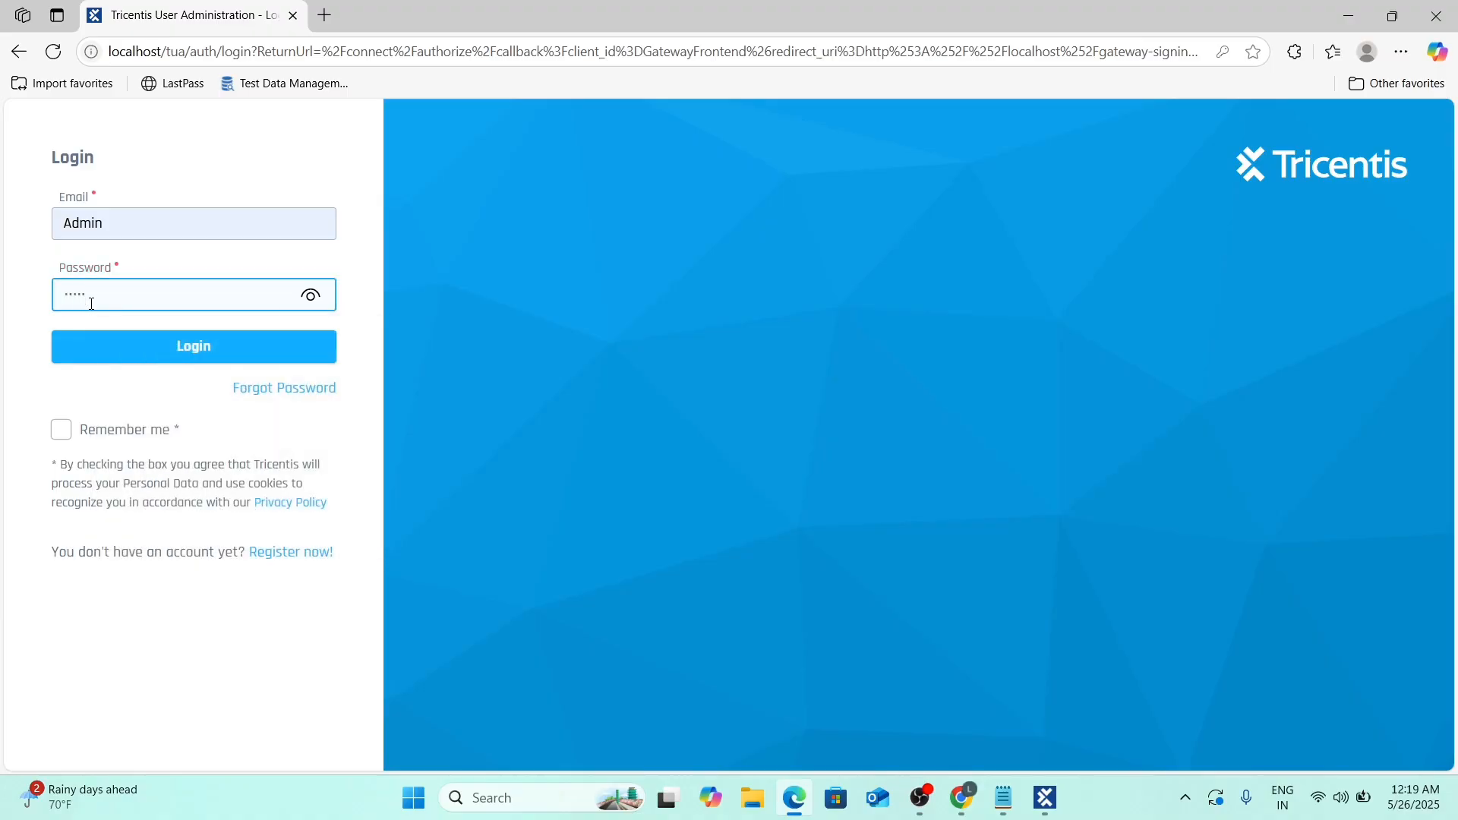
pyautogui.click(167, 355)
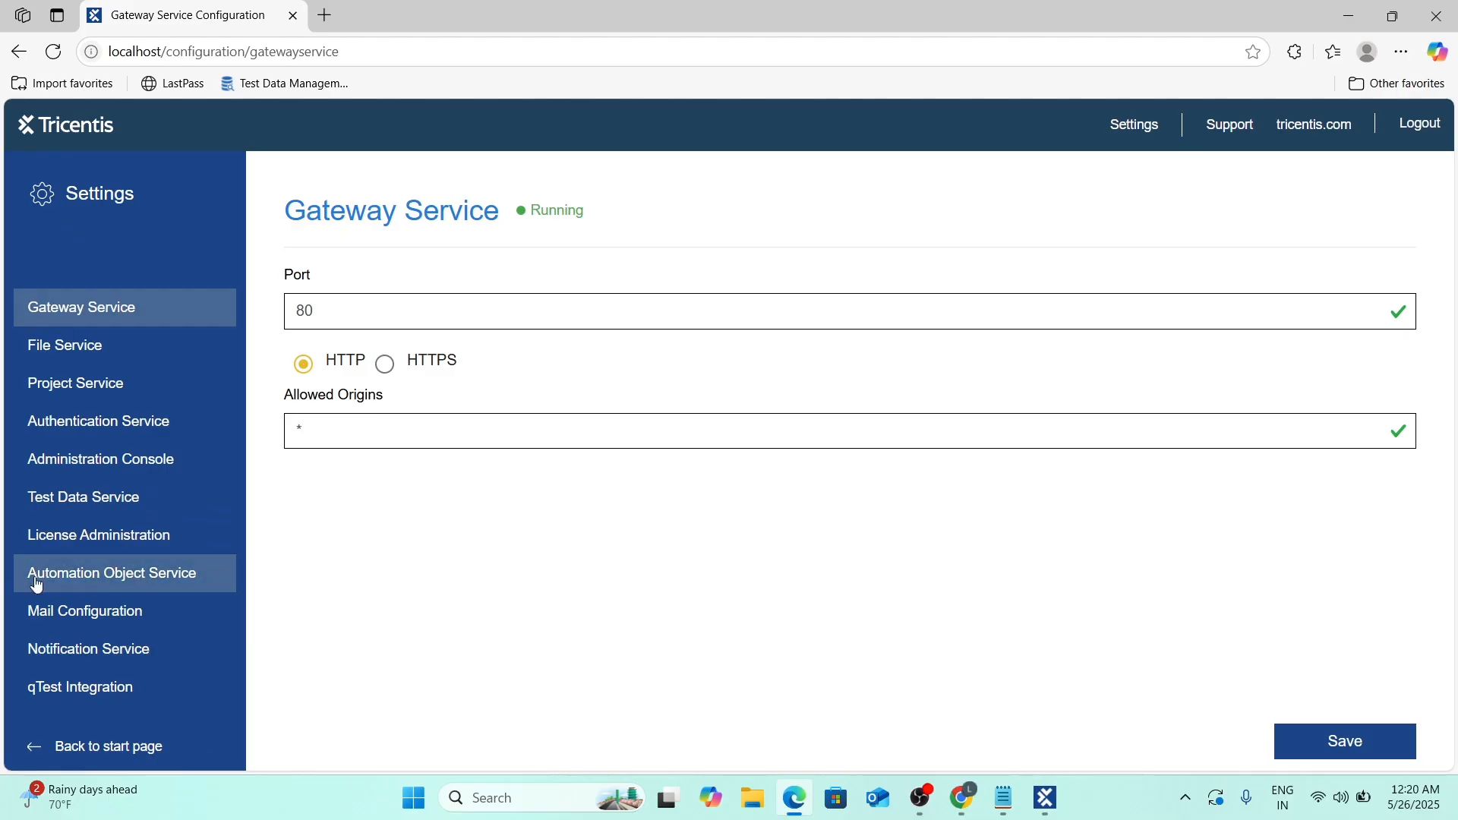
# Open the Automation Object Service settings and add a new workspace entry.
pyautogui.click(76, 577)
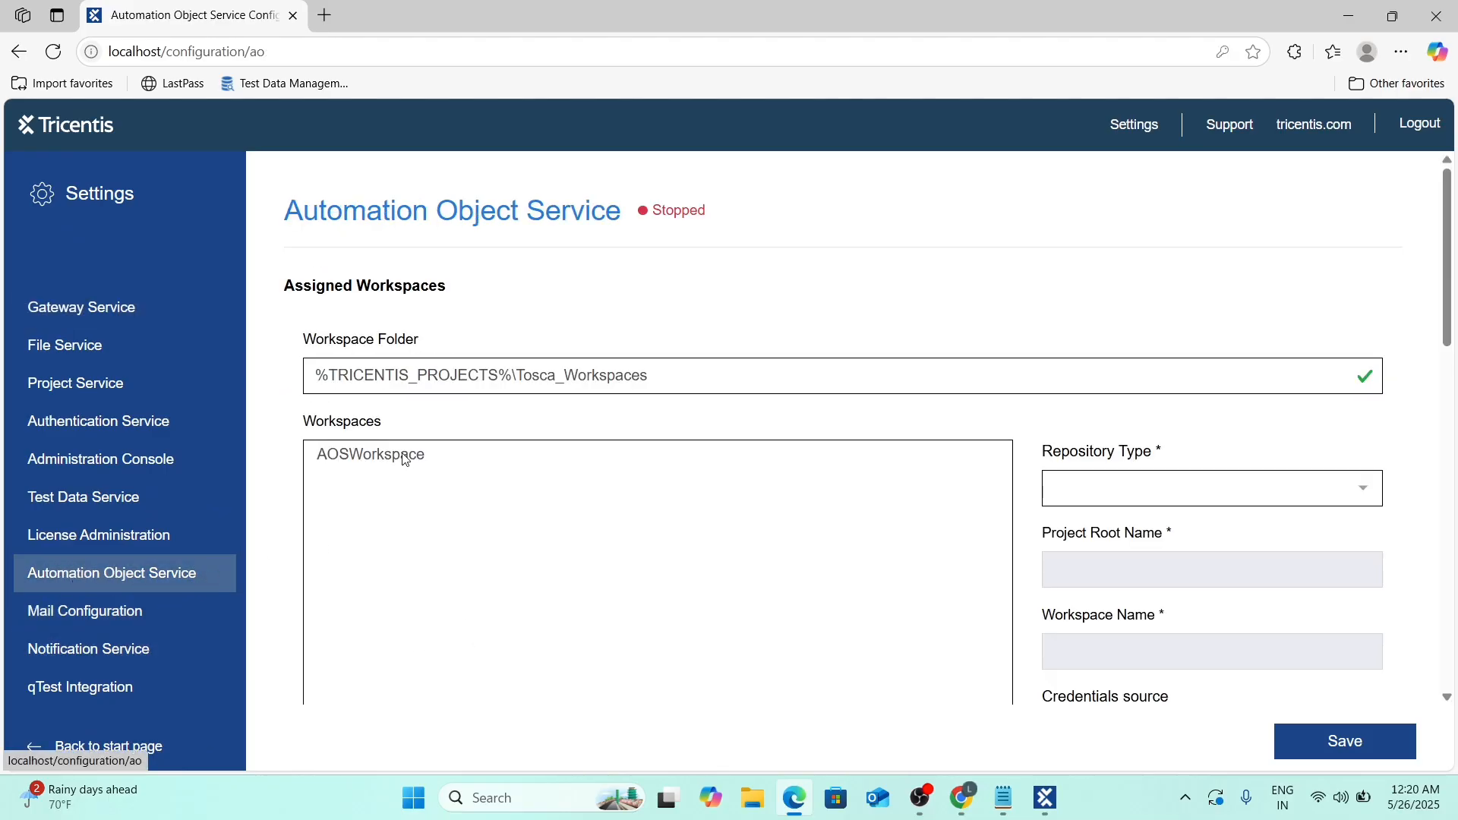
pyautogui.click(404, 456)
pyautogui.scroll(-3, 389, 454)
pyautogui.scroll(-5, 677, 628)
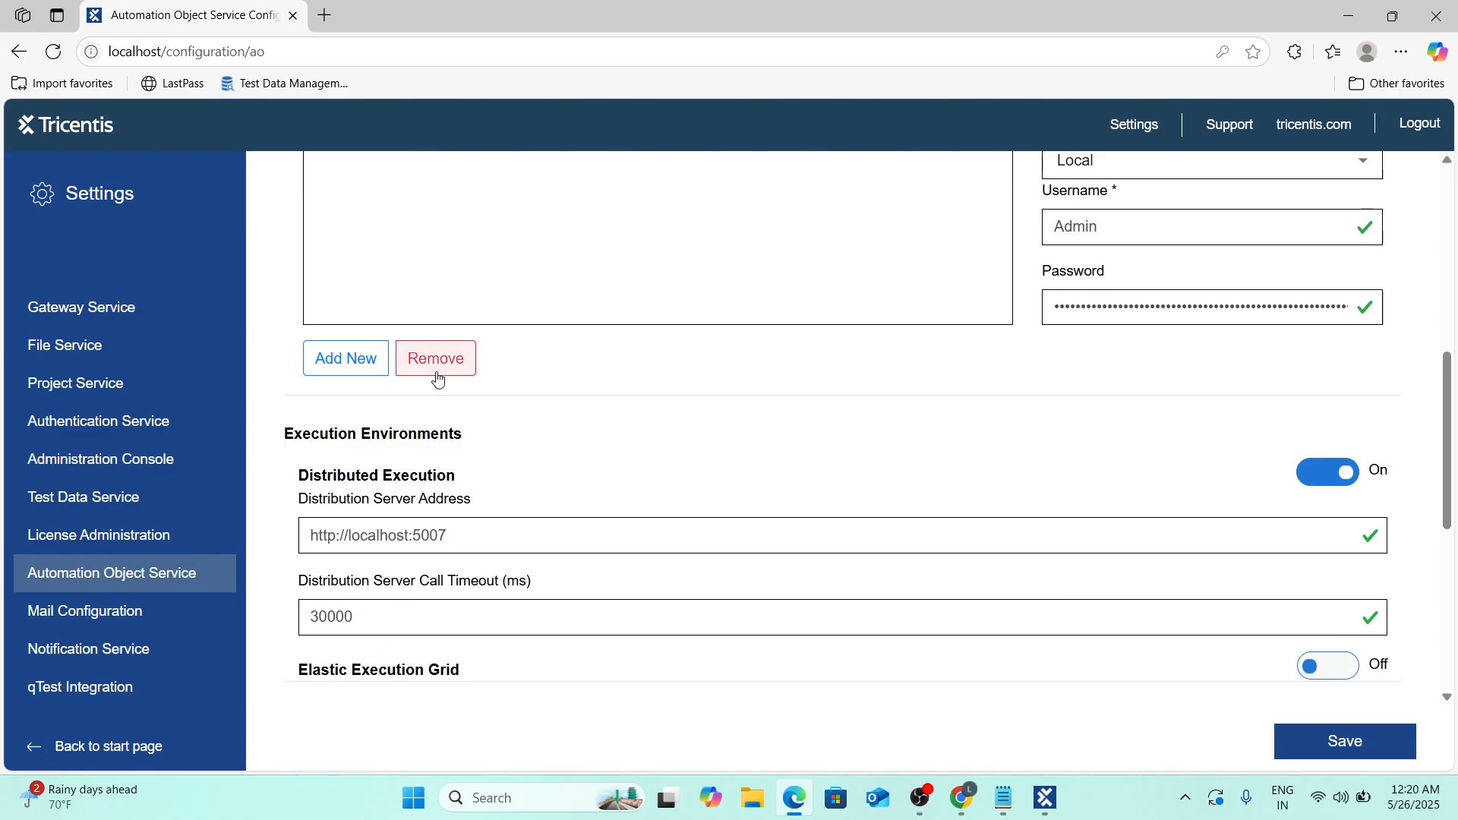
pyautogui.scroll(7, 524, 471)
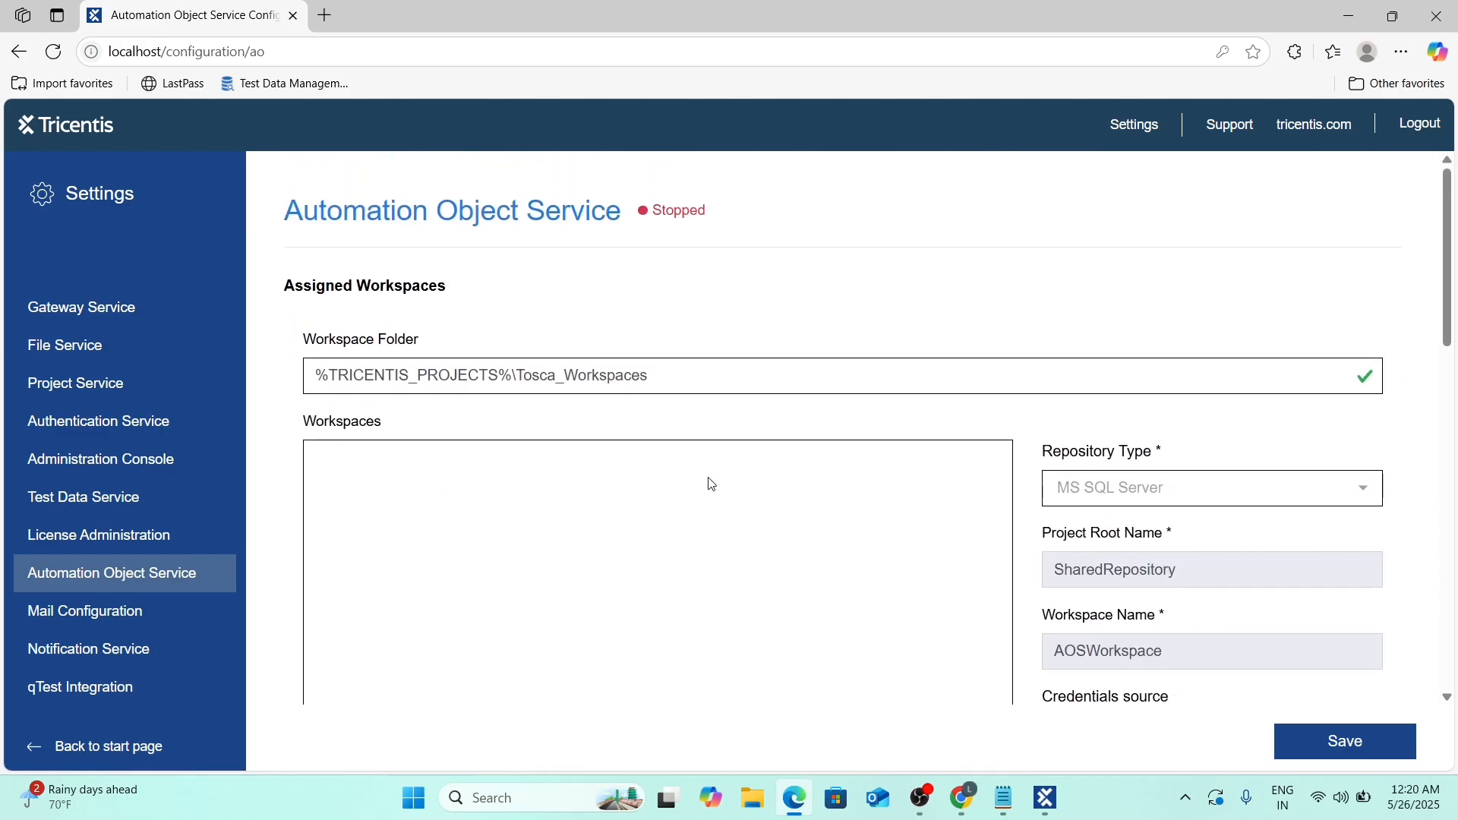
pyautogui.scroll(-3, 710, 481)
pyautogui.scroll(4, 732, 479)
pyautogui.scroll(-4, 691, 469)
pyautogui.click(336, 650)
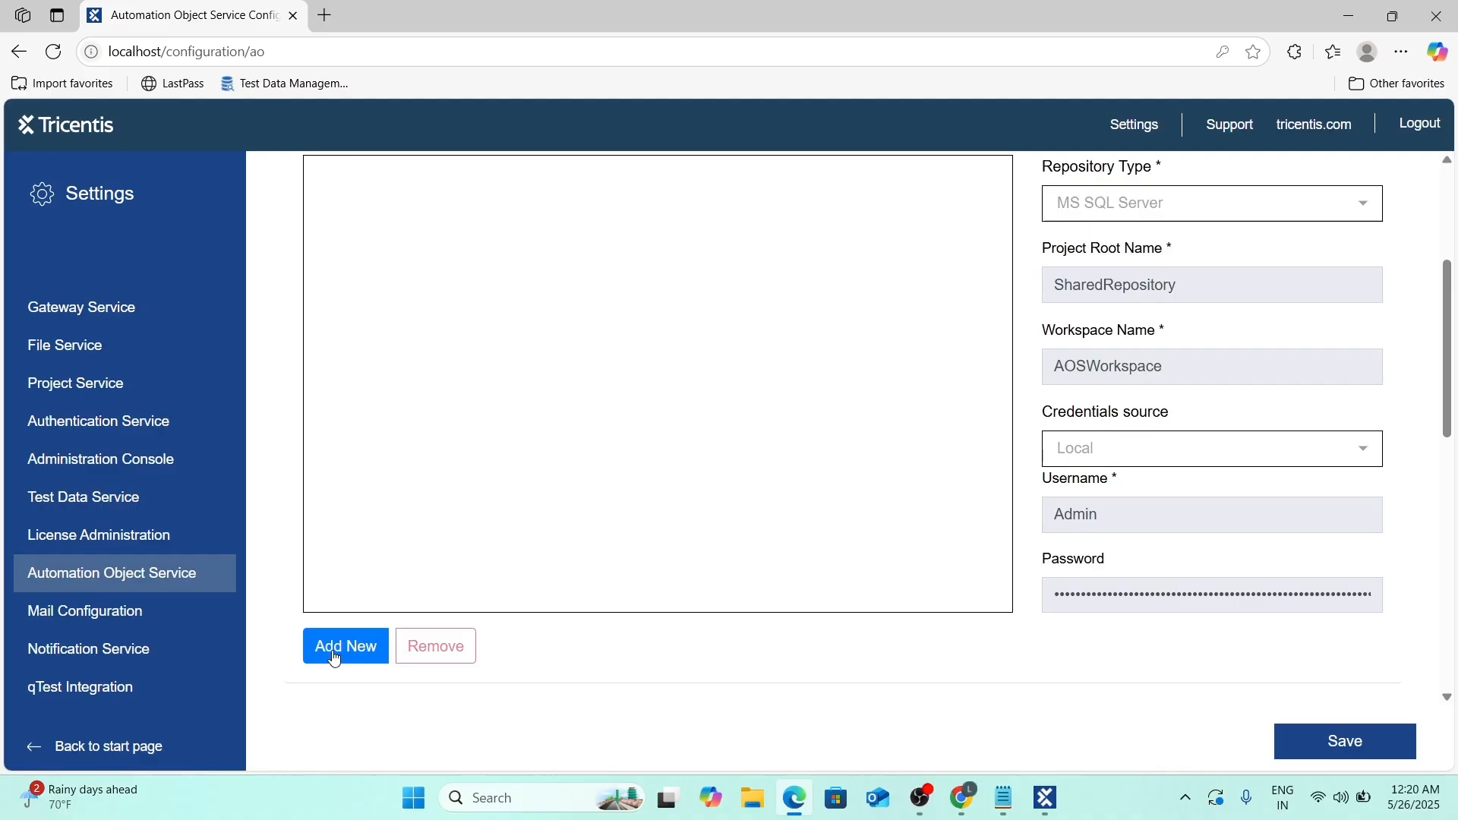
pyautogui.scroll(2, 570, 521)
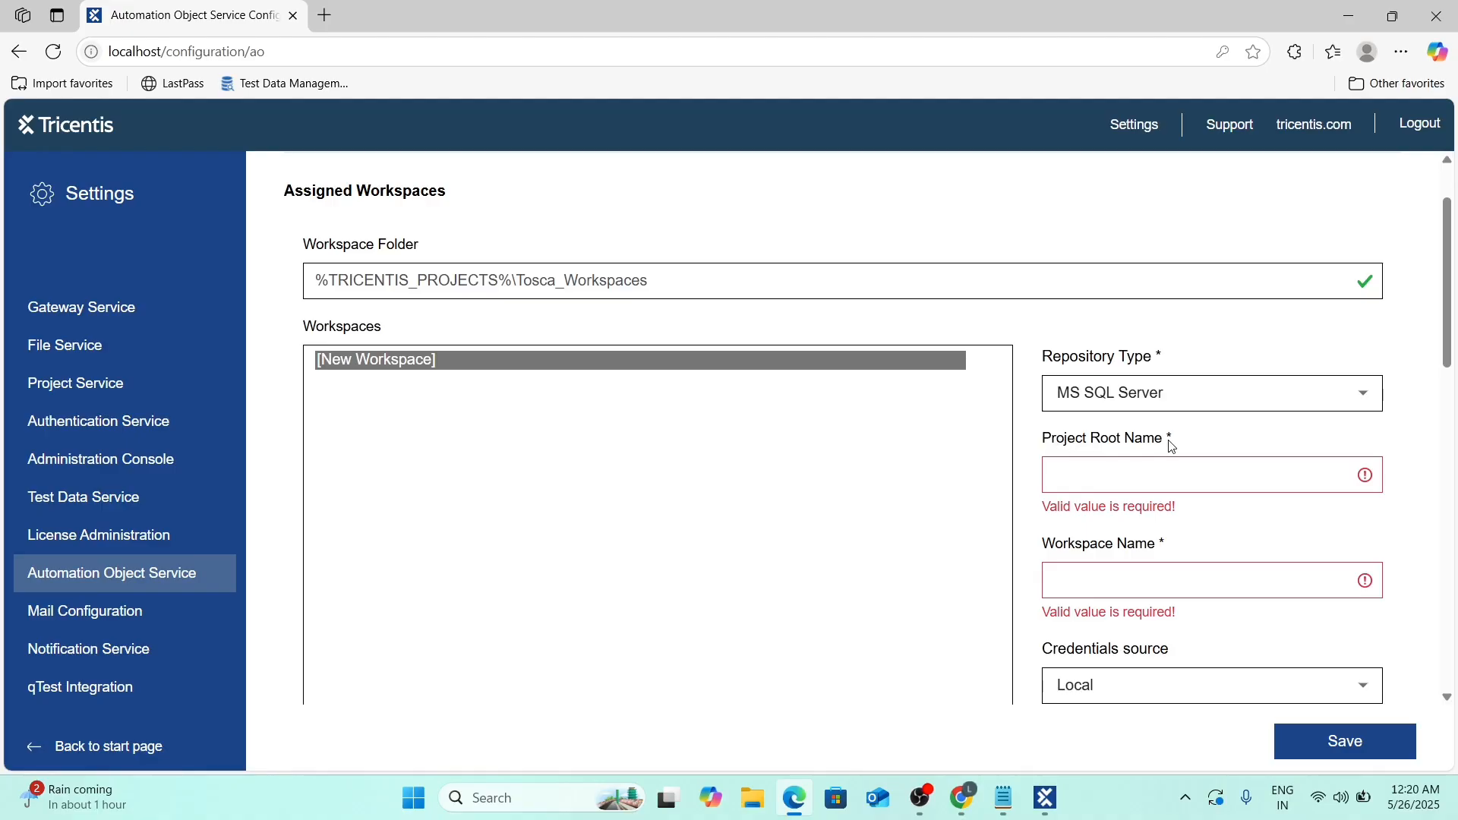
pyautogui.scroll(-1, 1123, 568)
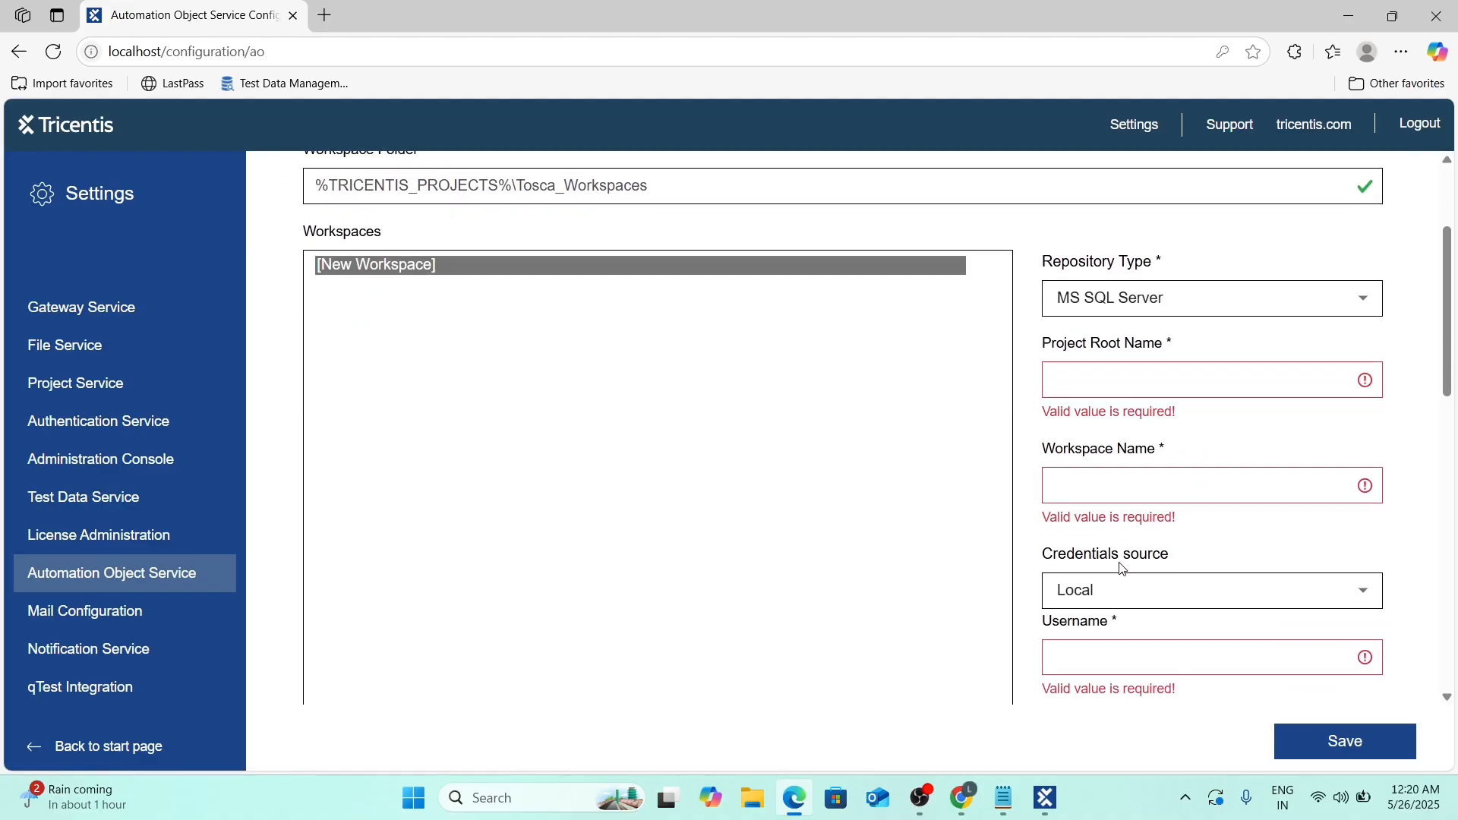
pyautogui.scroll(-3, 1115, 604)
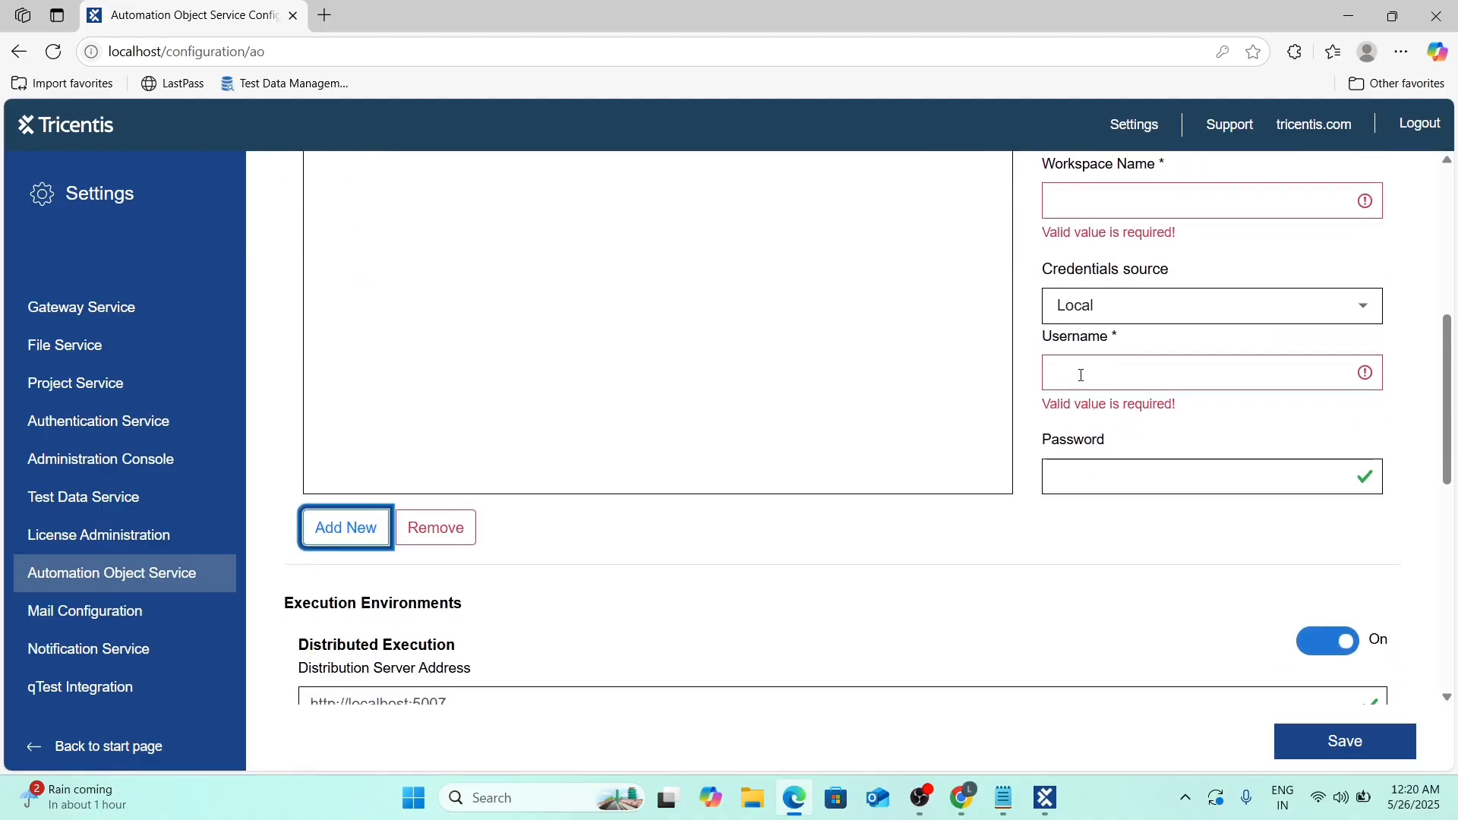
pyautogui.scroll(5, 805, 467)
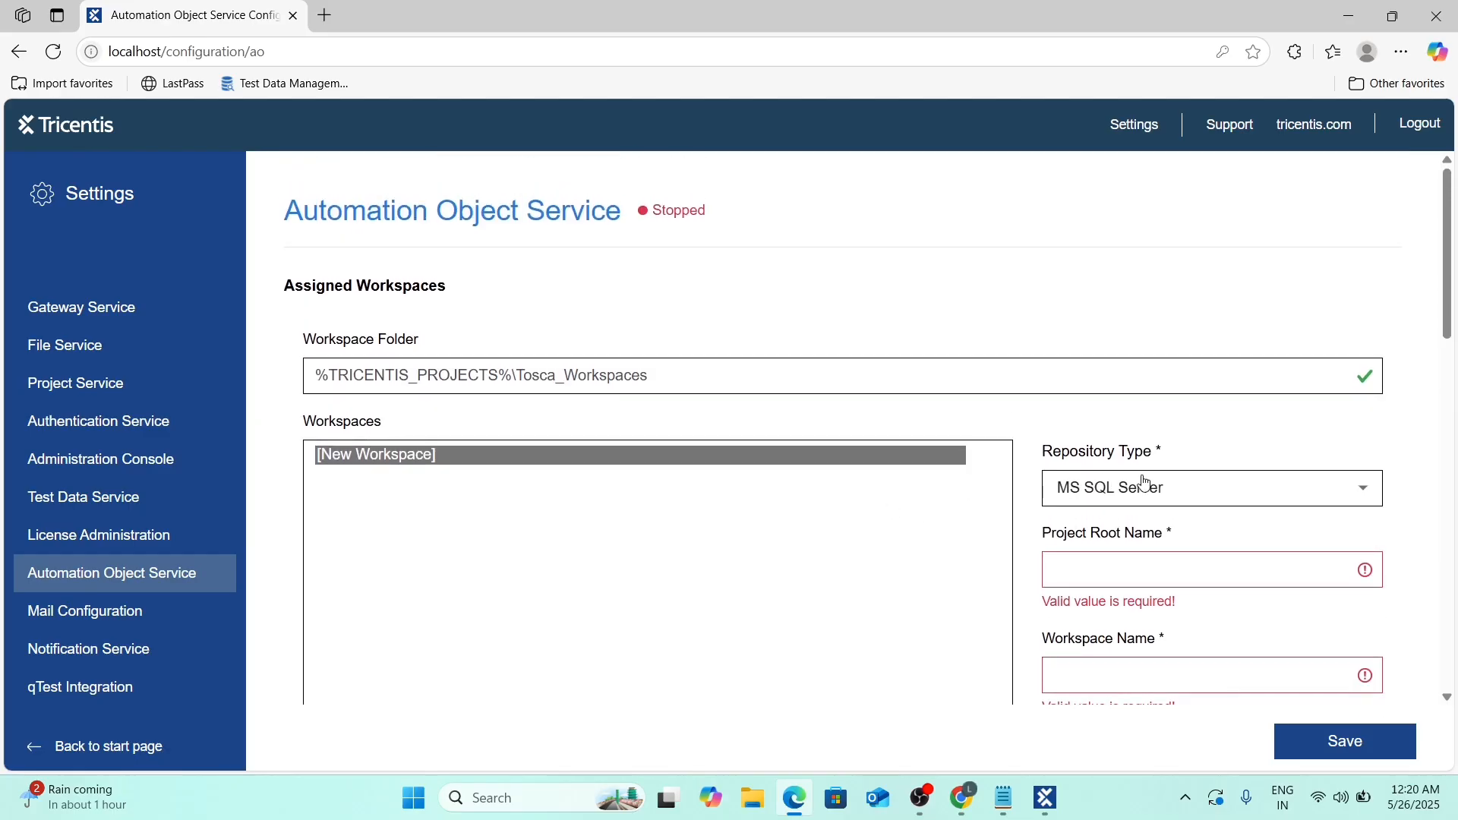
# Copy SharedRepository from Tosca Commander and paste it as the Project Root Name.
pyautogui.hotkey('alt', 'Tab')
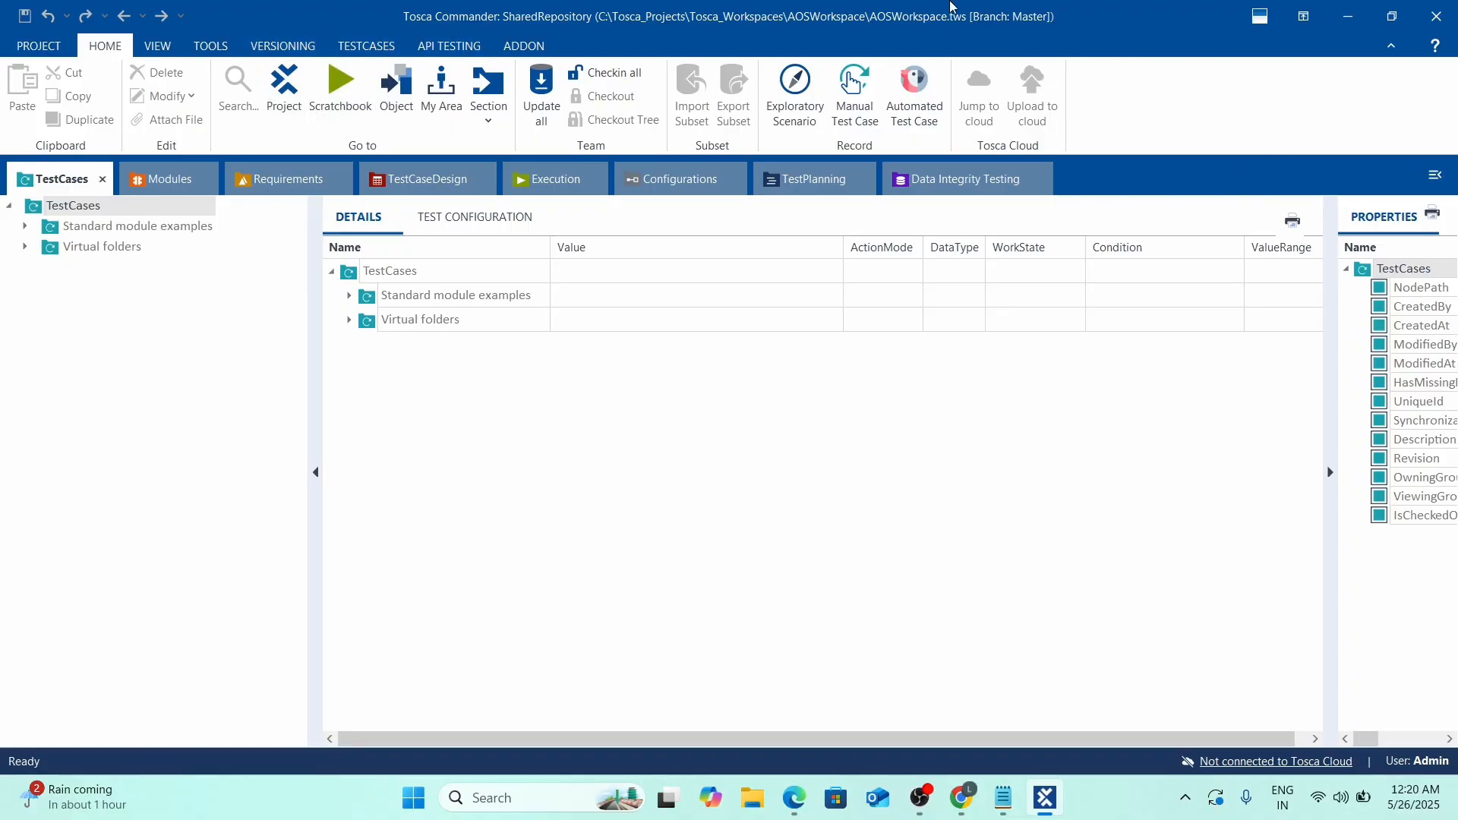
pyautogui.click(303, 97)
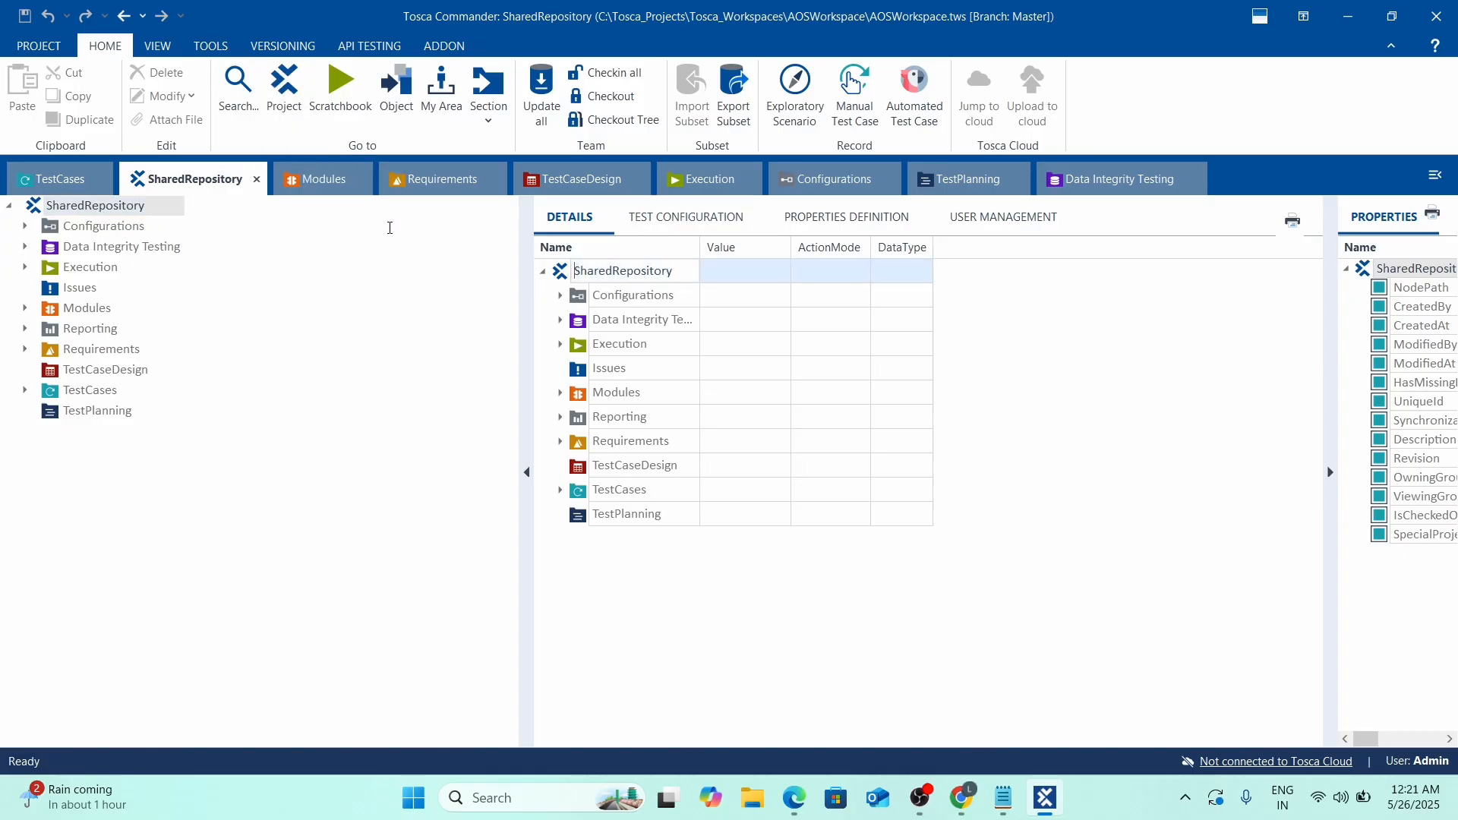
pyautogui.hotkey('alt', 'Tab')
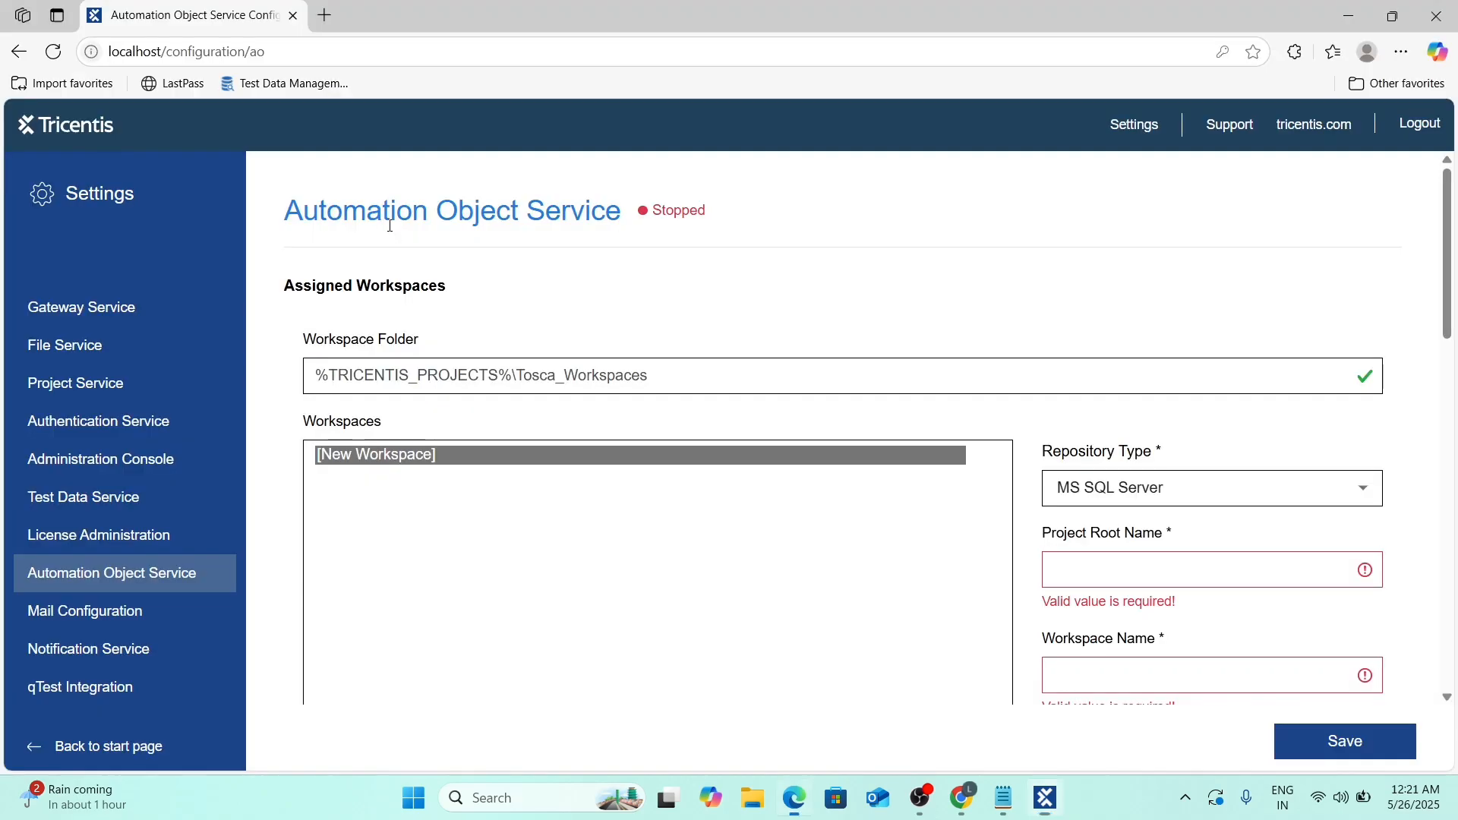
pyautogui.hotkey('alt', 'Tab')
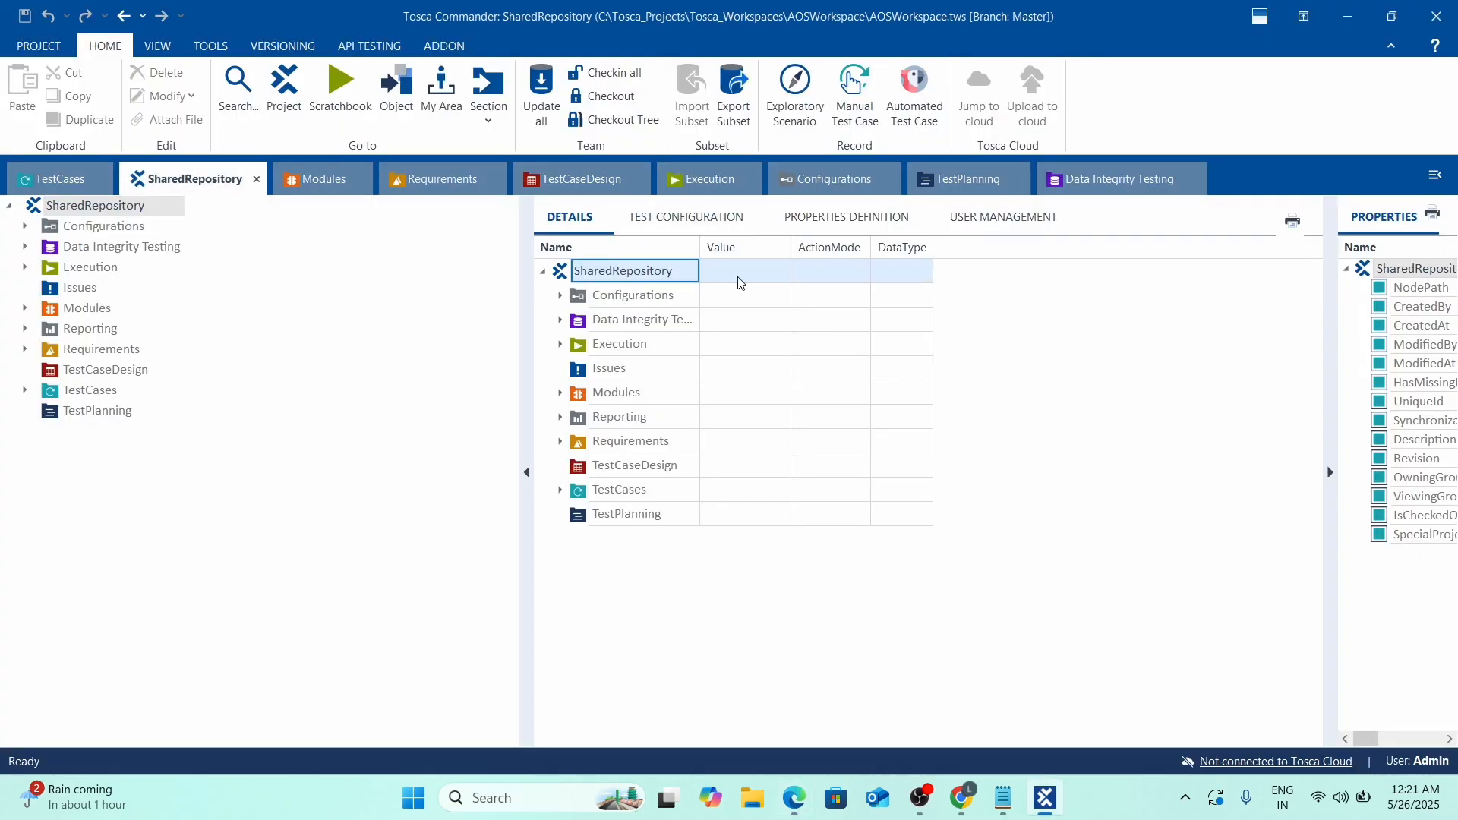
pyautogui.hotkey('ctrl', 'a')
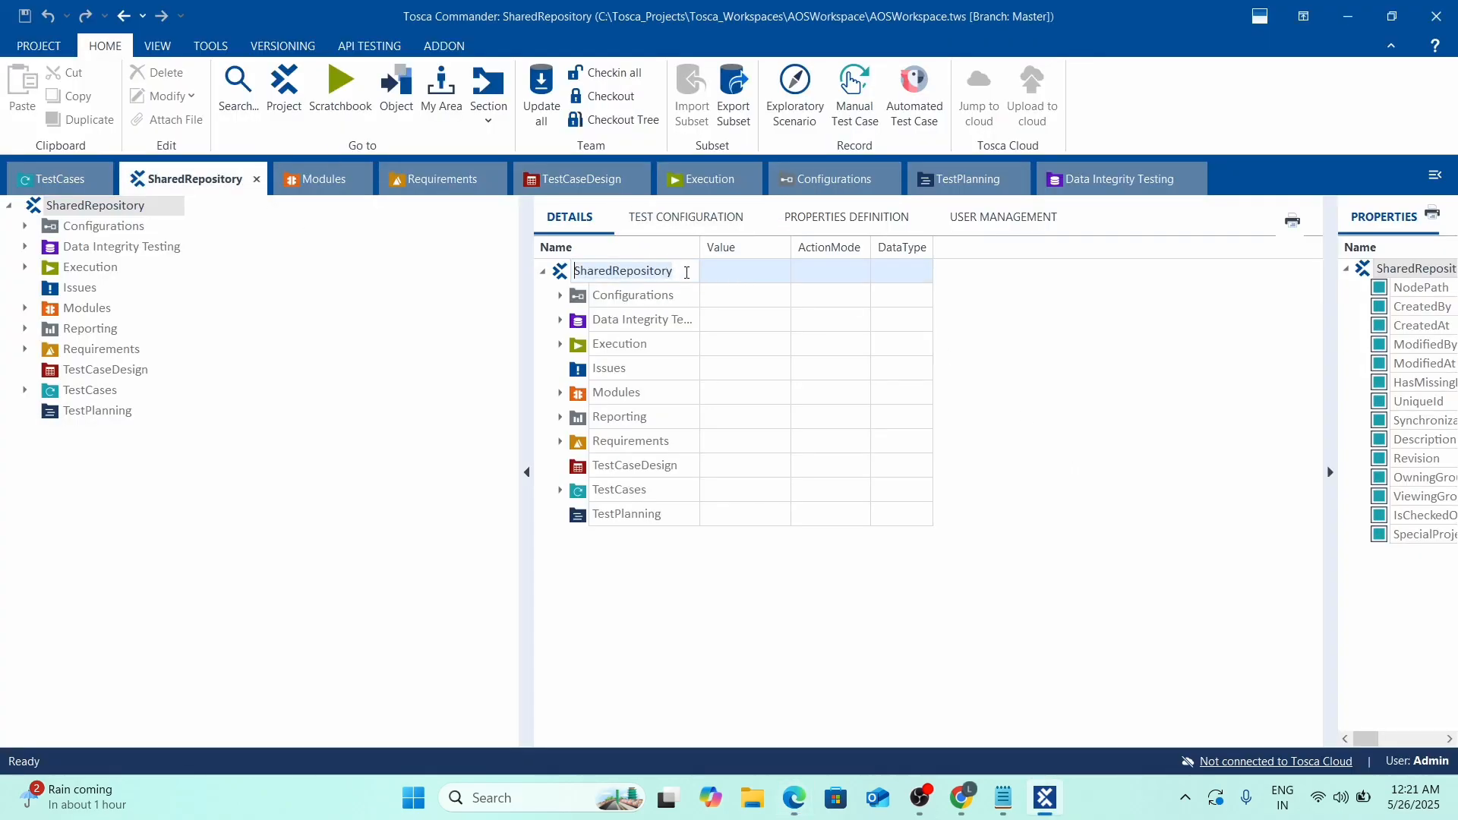
pyautogui.hotkey('ctrl', 'c')
pyautogui.hotkey('alt', 'Tab')
pyautogui.click(1114, 570)
pyautogui.hotkey('ctrl', 'v')
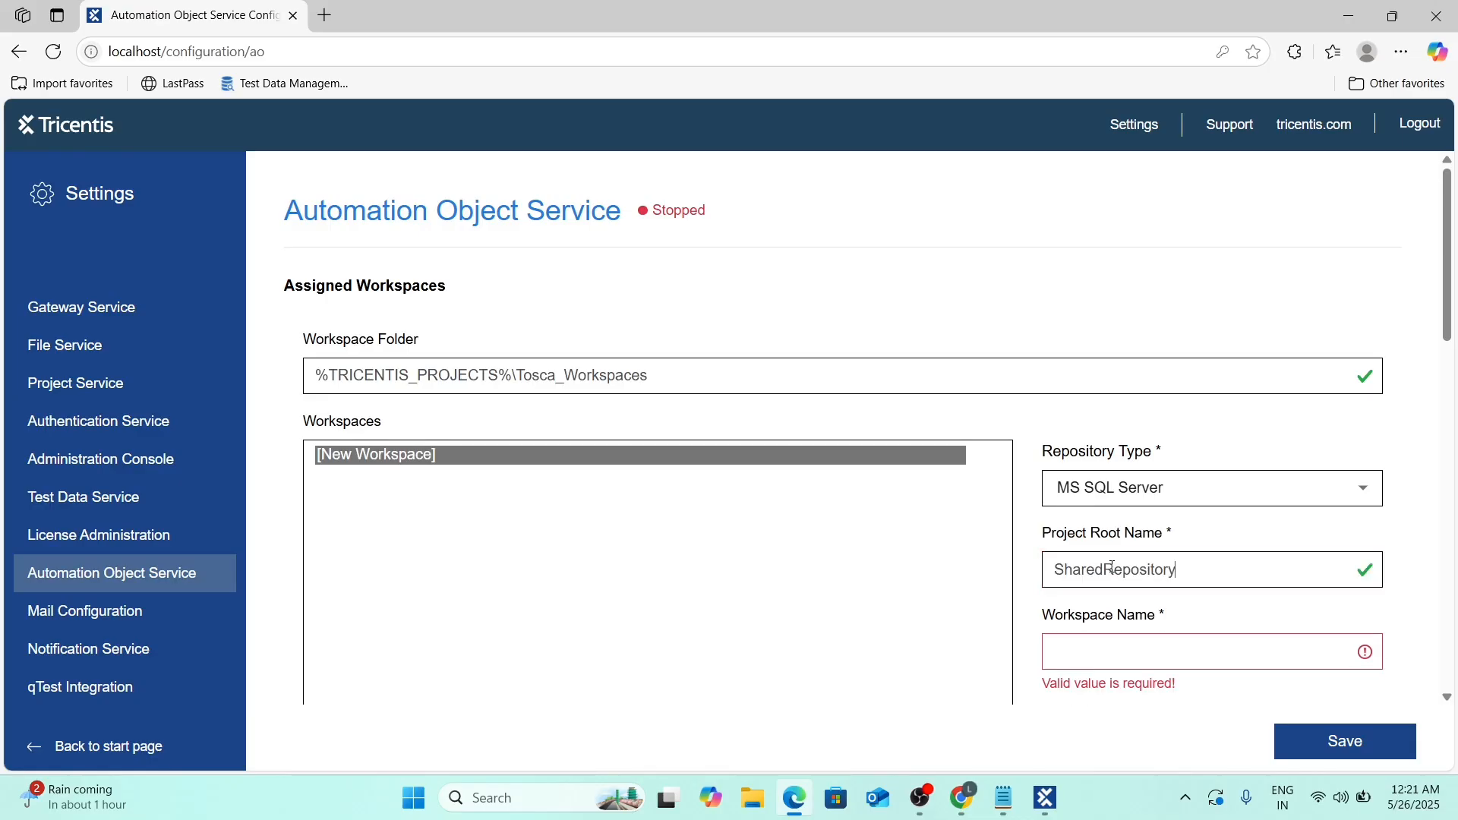
# Enter AOSWorkspace as the Workspace Name, checking it against Tosca Commander.
pyautogui.click(1097, 647)
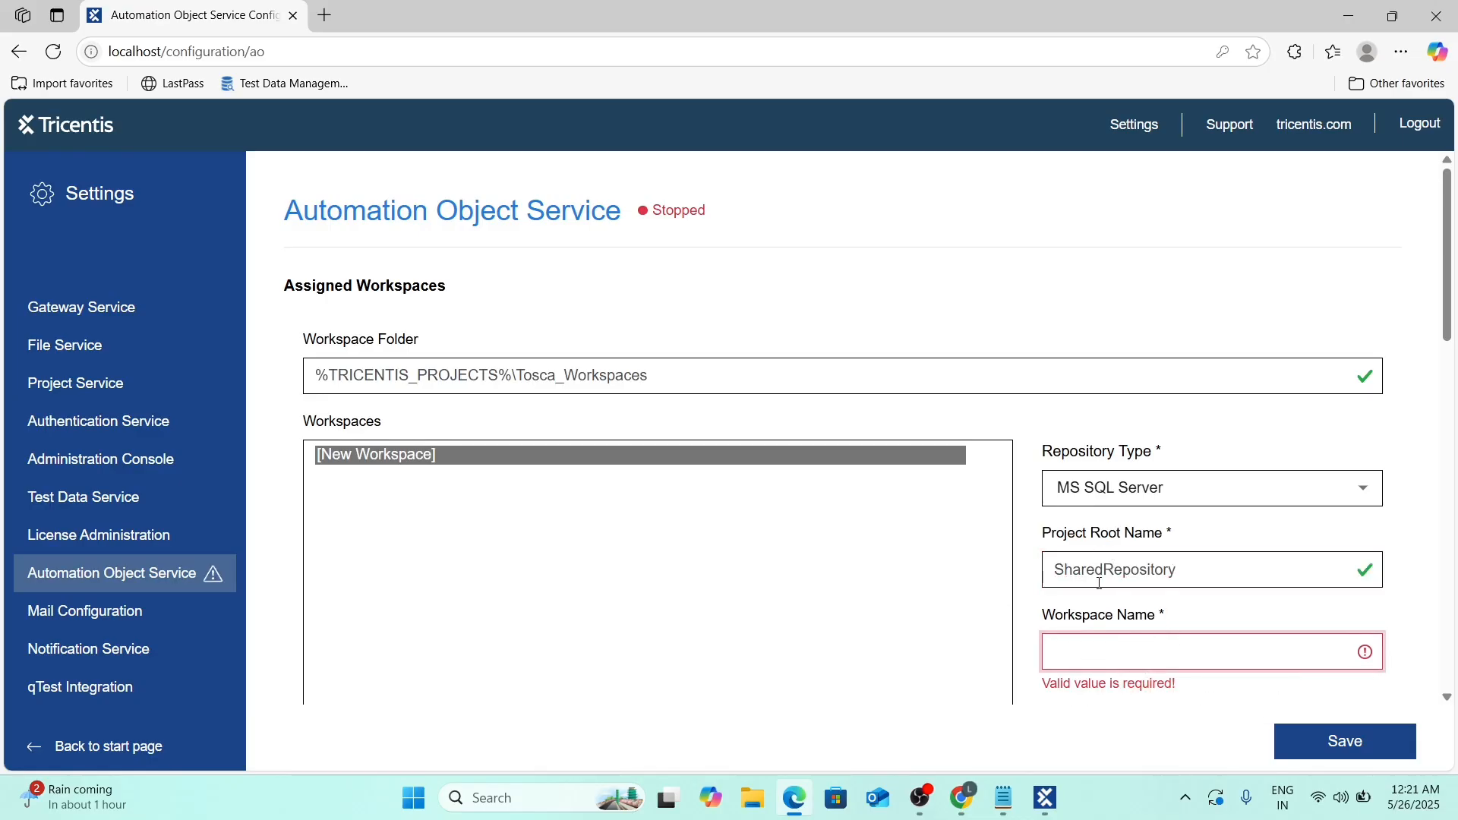
pyautogui.hotkey('alt', 'Tab')
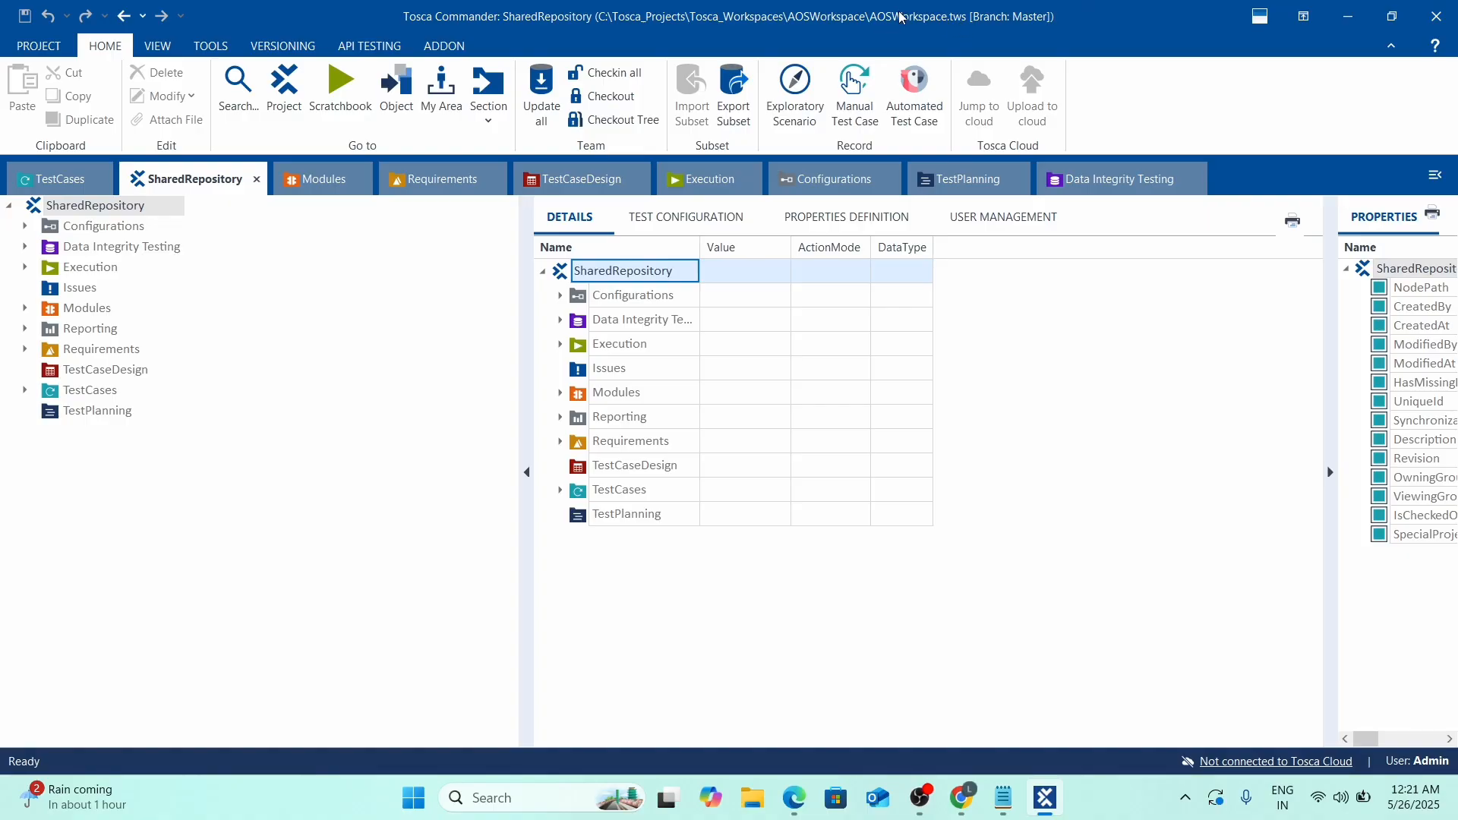
pyautogui.hotkey('alt', 'Tab')
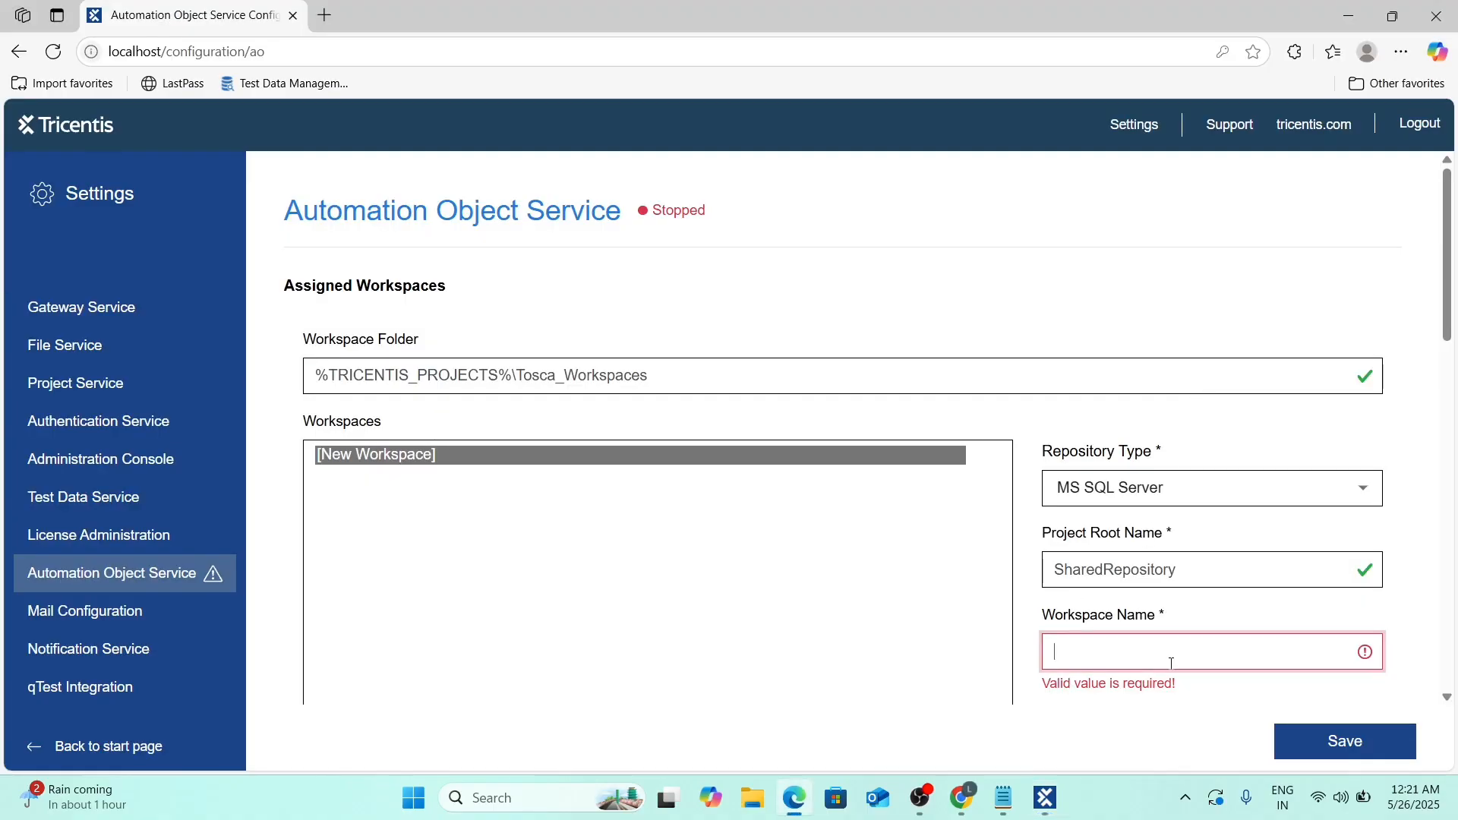
pyautogui.write('AOS')
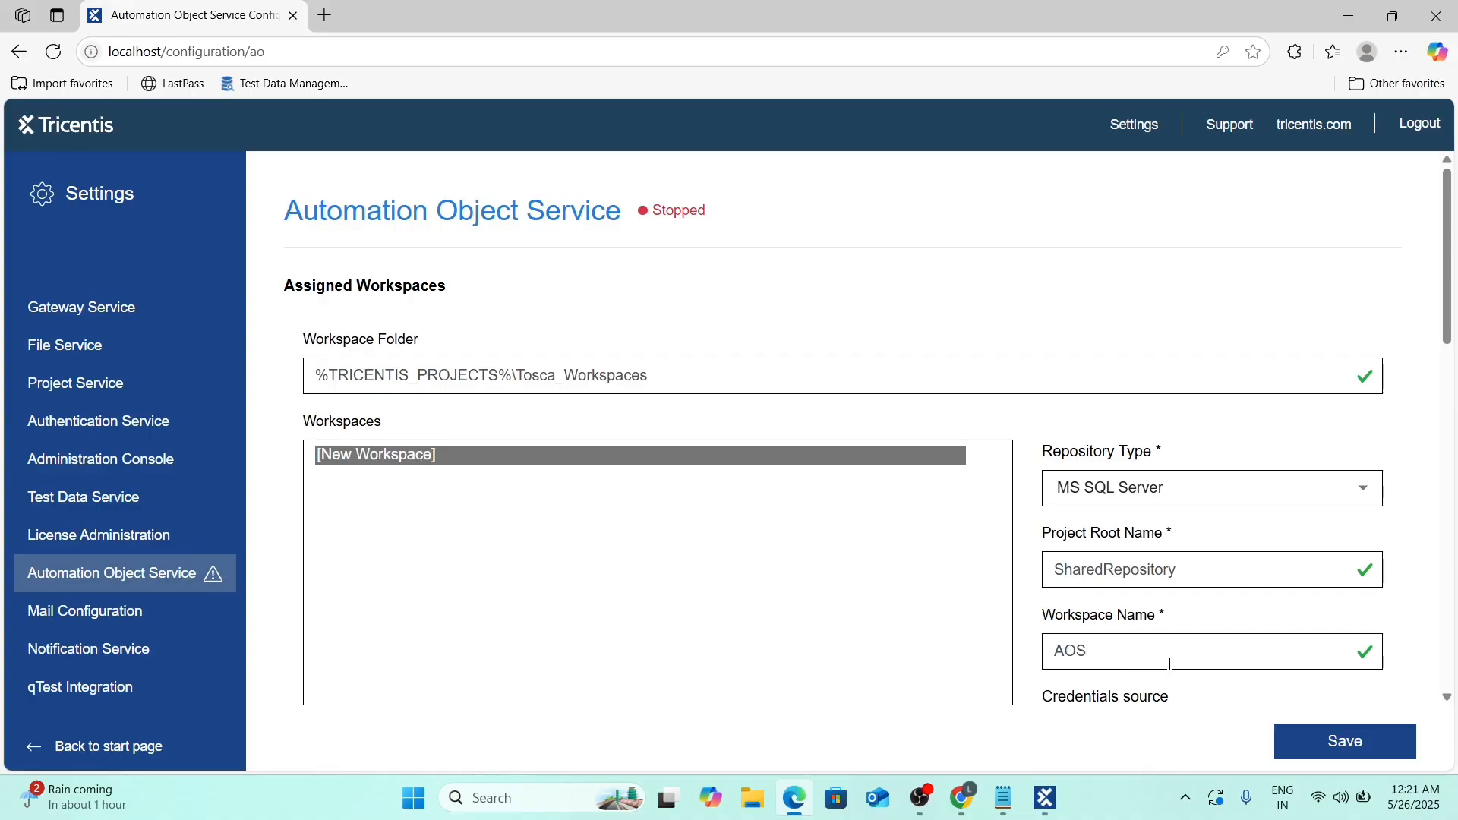
pyautogui.write('Workspace')
pyautogui.hotkey('alt', 'Tab')
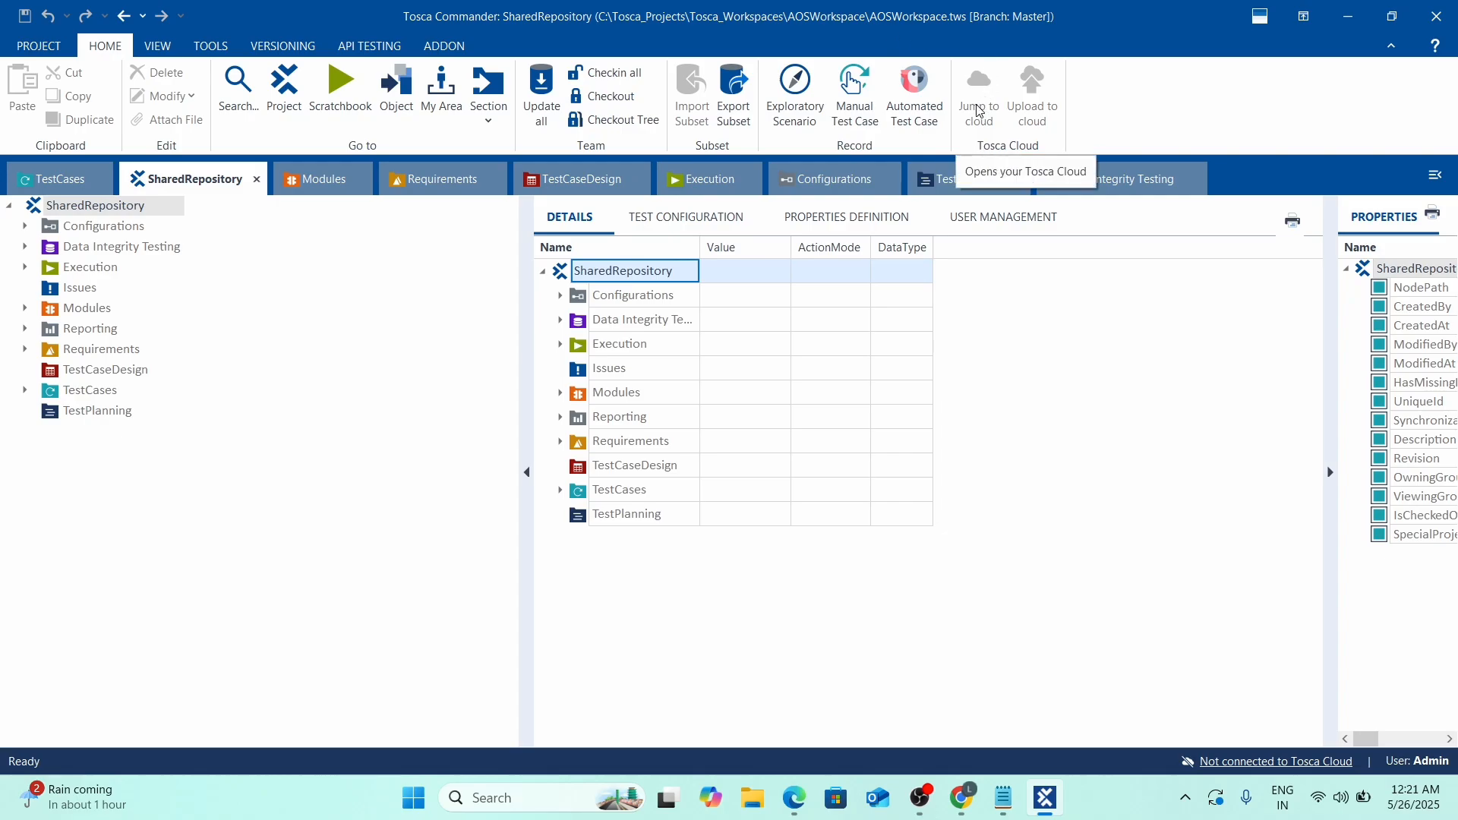
pyautogui.hotkey('alt', 'Tab')
# Add AOSWorkspace to the list and give it the admin username and a password.
pyautogui.click(859, 599)
pyautogui.scroll(-4, 859, 599)
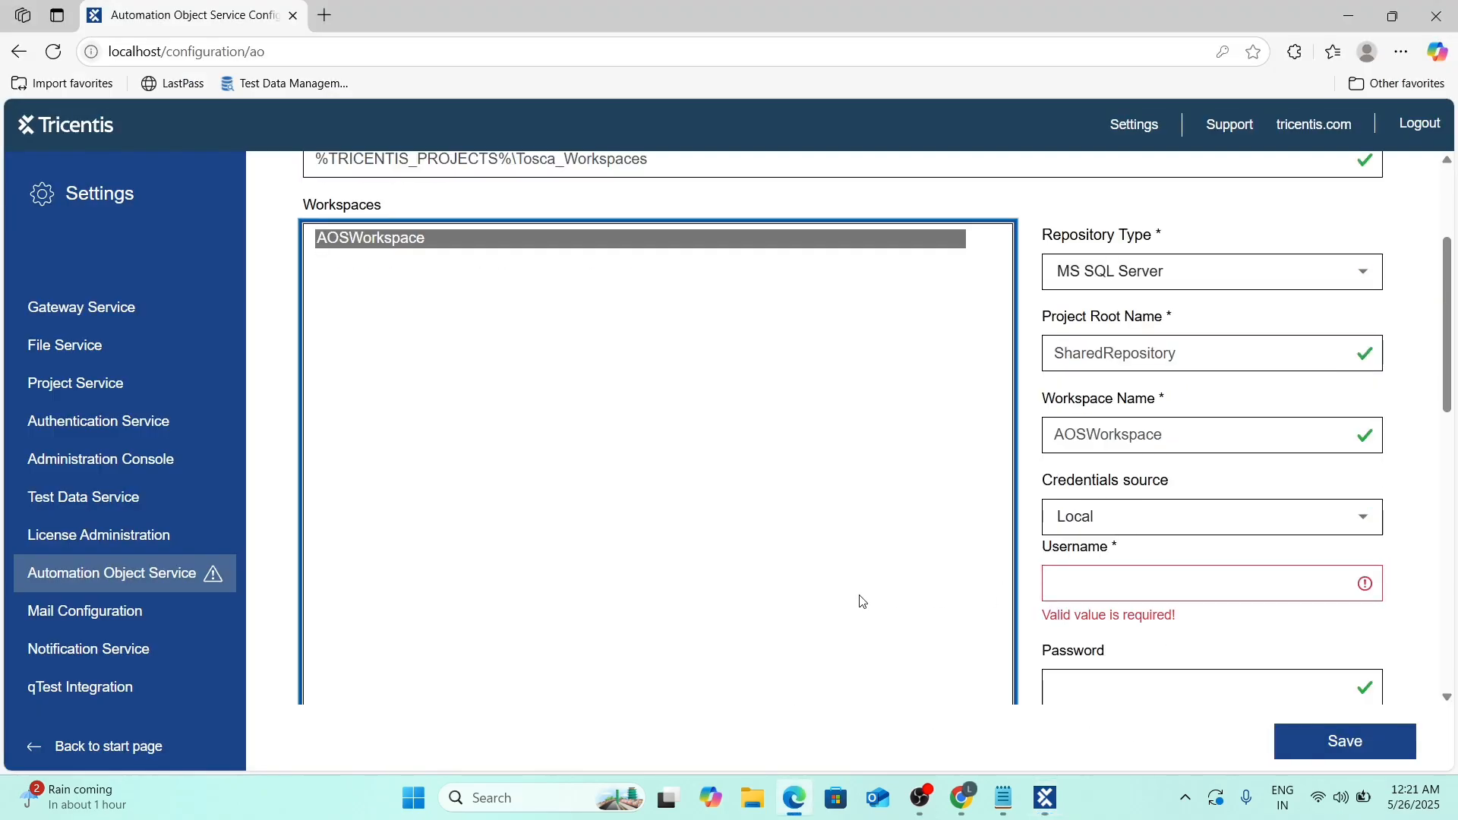
pyautogui.click(1116, 396)
pyautogui.write('A')
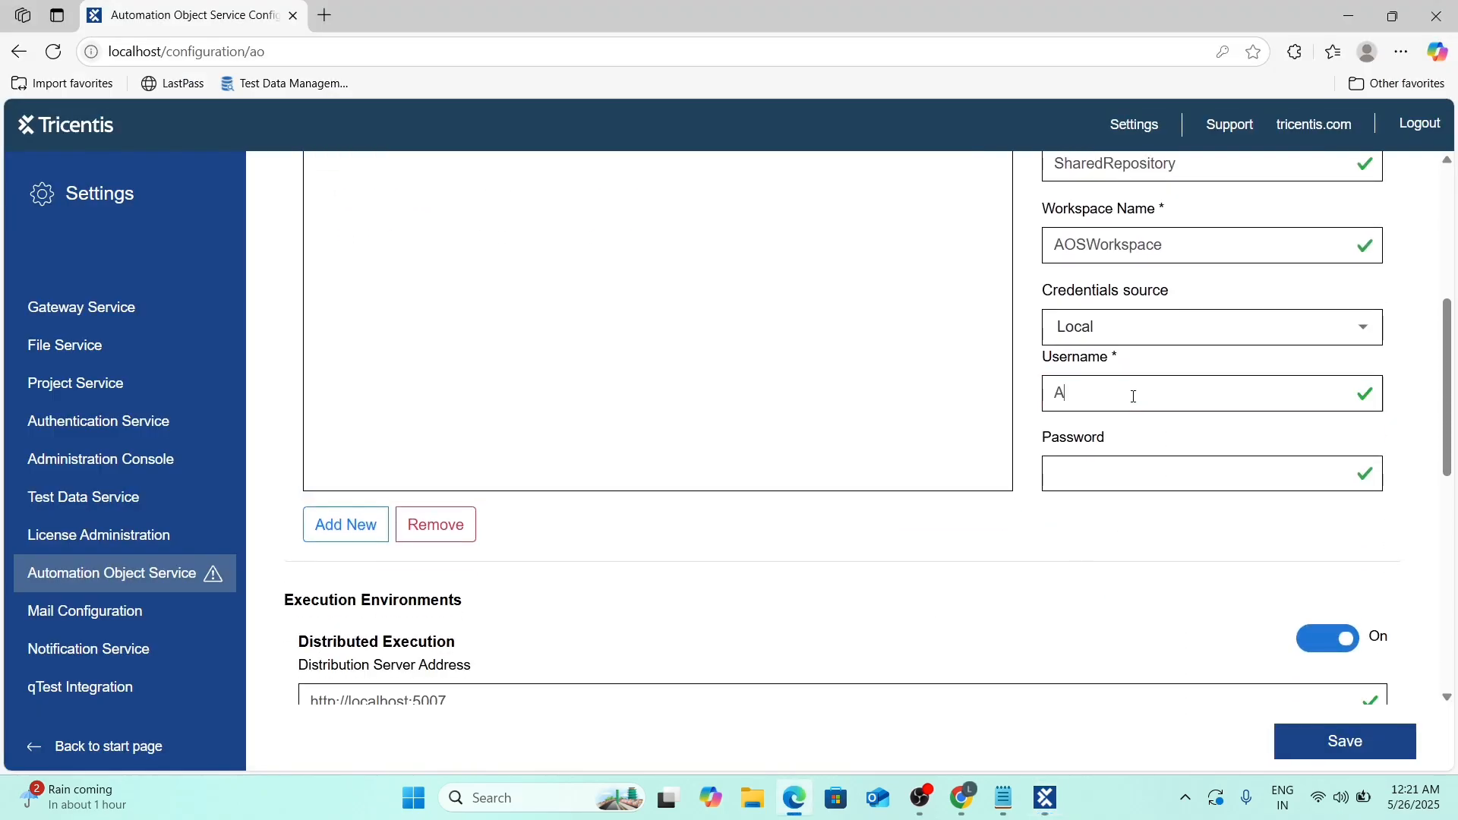
pyautogui.write('dmin')
pyautogui.click(1089, 474)
pyautogui.doubleClick(1247, 471)
pyautogui.click(1236, 562)
pyautogui.scroll(-1, 760, 566)
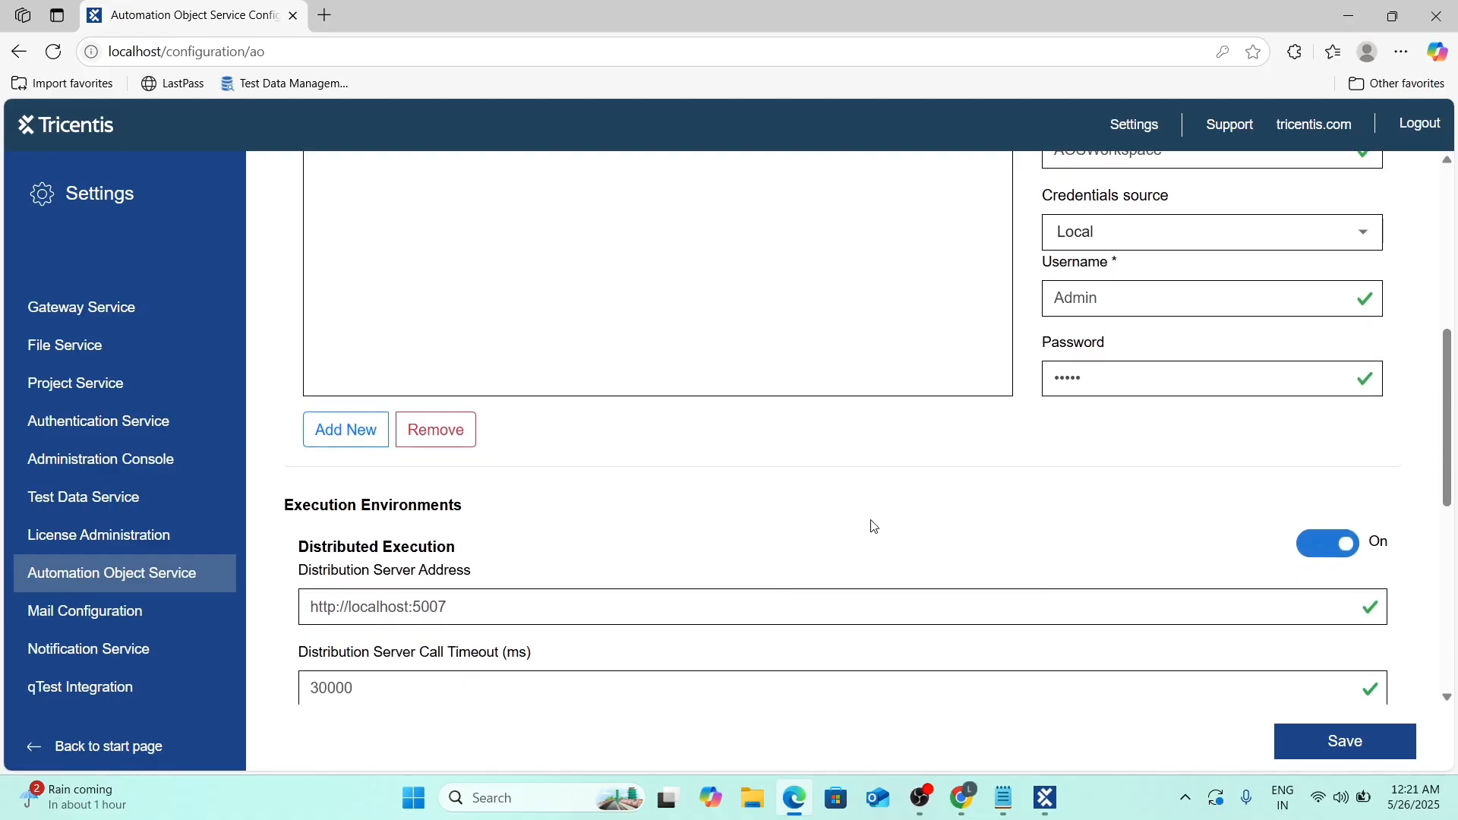
pyautogui.scroll(-1, 874, 525)
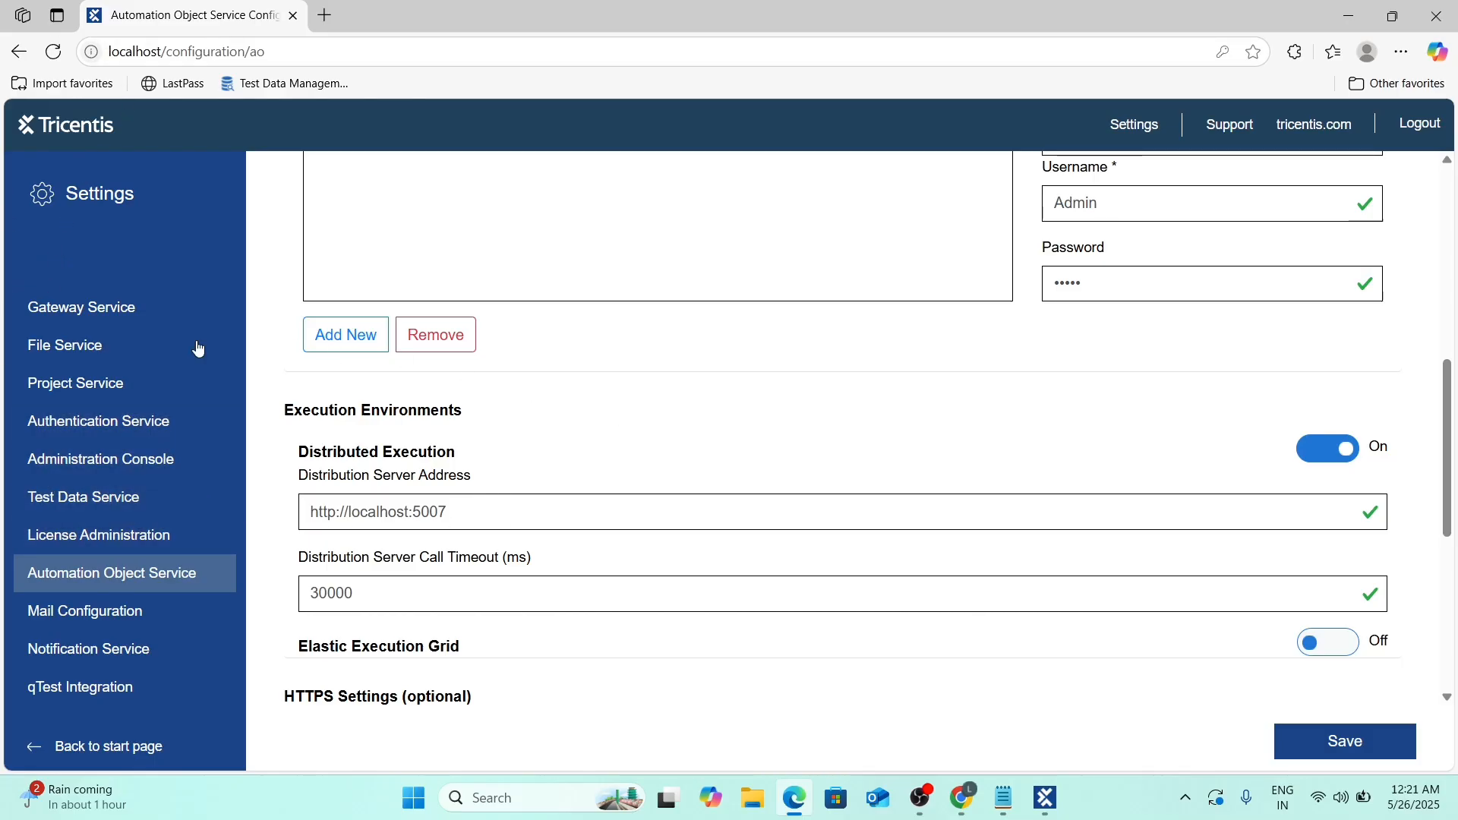
pyautogui.moveTo(469, 511); pyautogui.dragTo(264, 517)
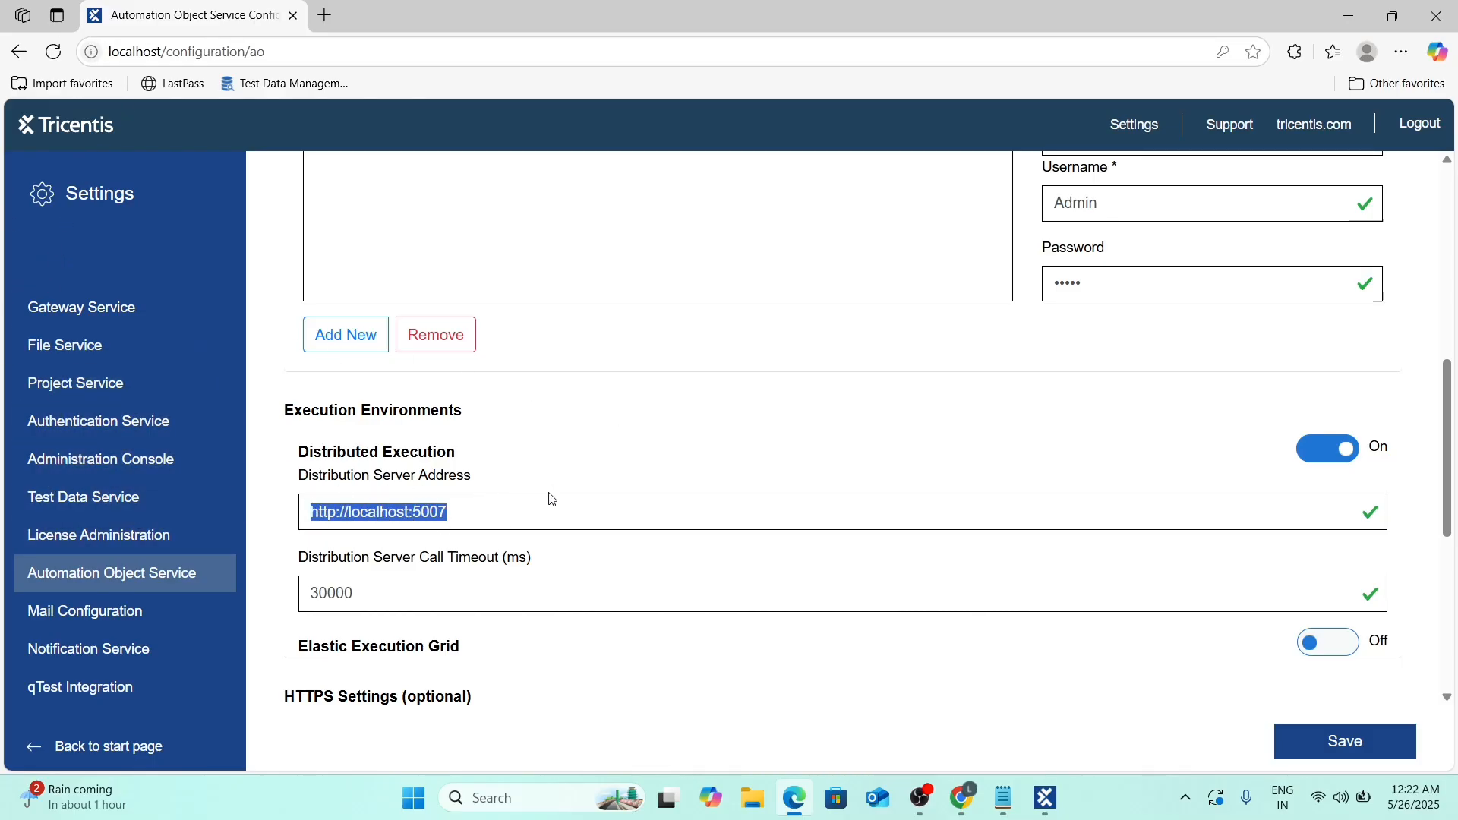
pyautogui.click(603, 461)
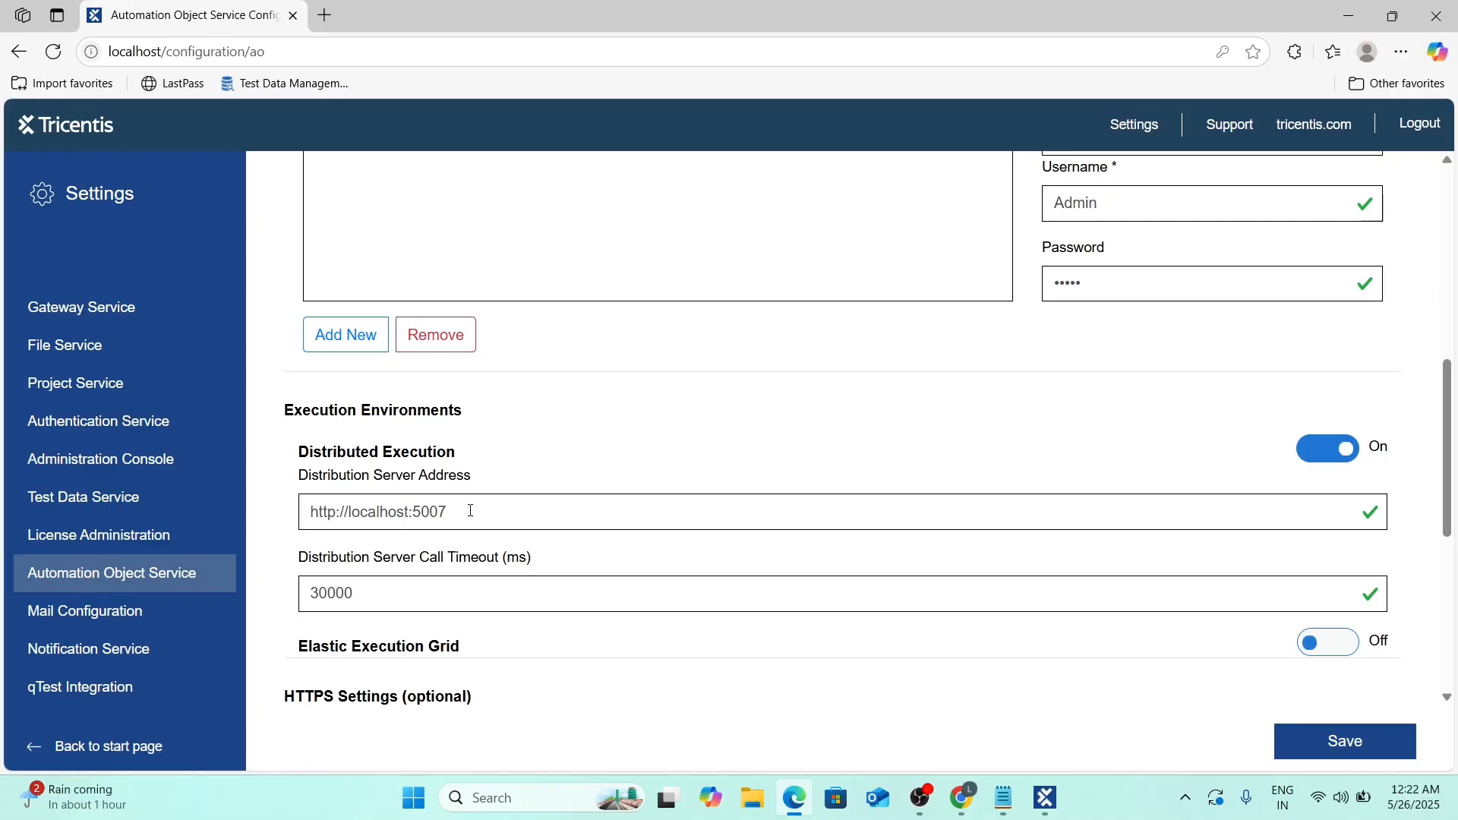
pyautogui.moveTo(462, 514); pyautogui.dragTo(245, 514)
pyautogui.click(722, 457)
pyautogui.scroll(-2, 560, 453)
pyautogui.scroll(-2, 559, 456)
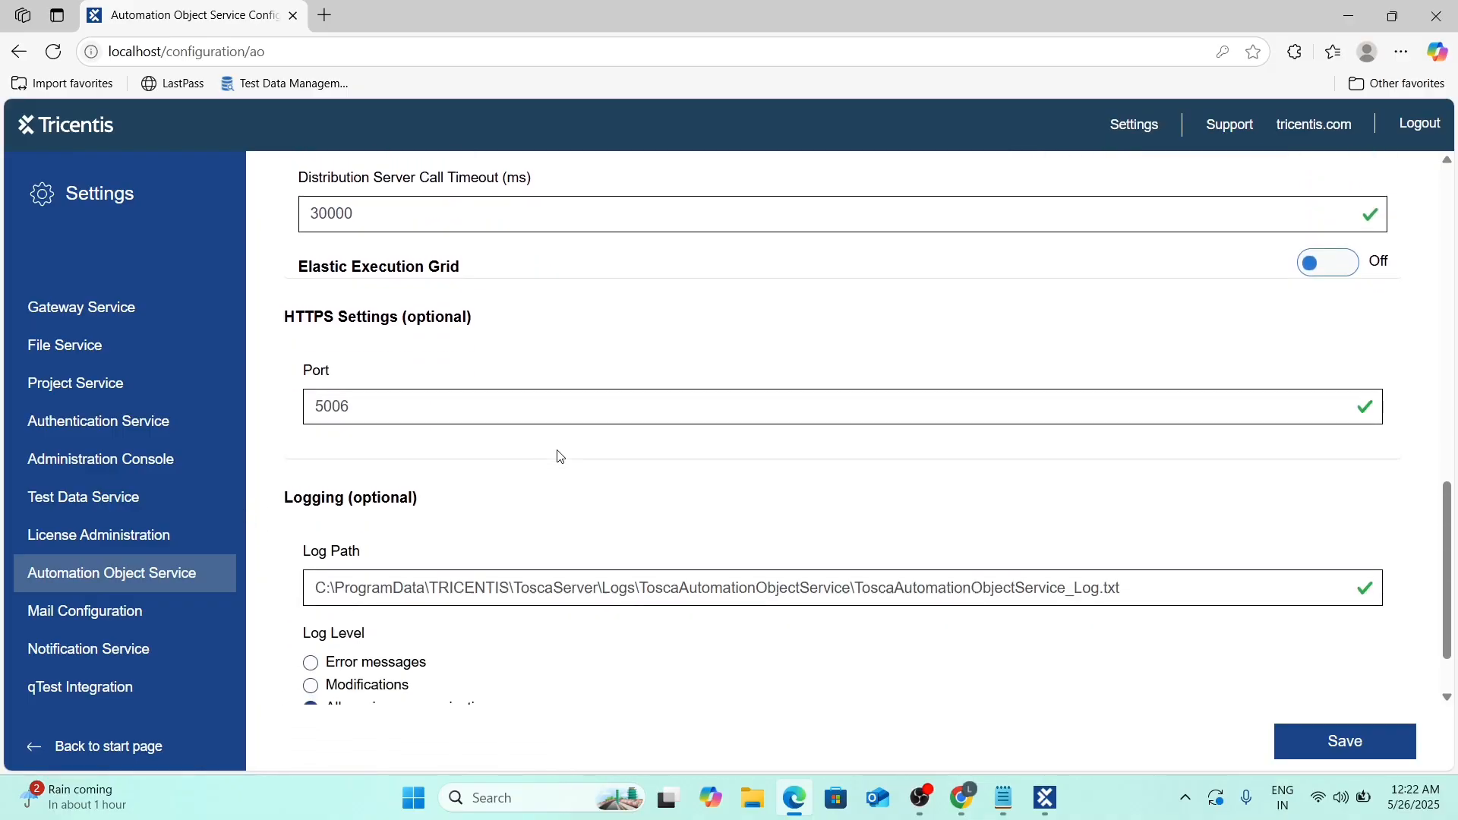
pyautogui.scroll(-1, 700, 420)
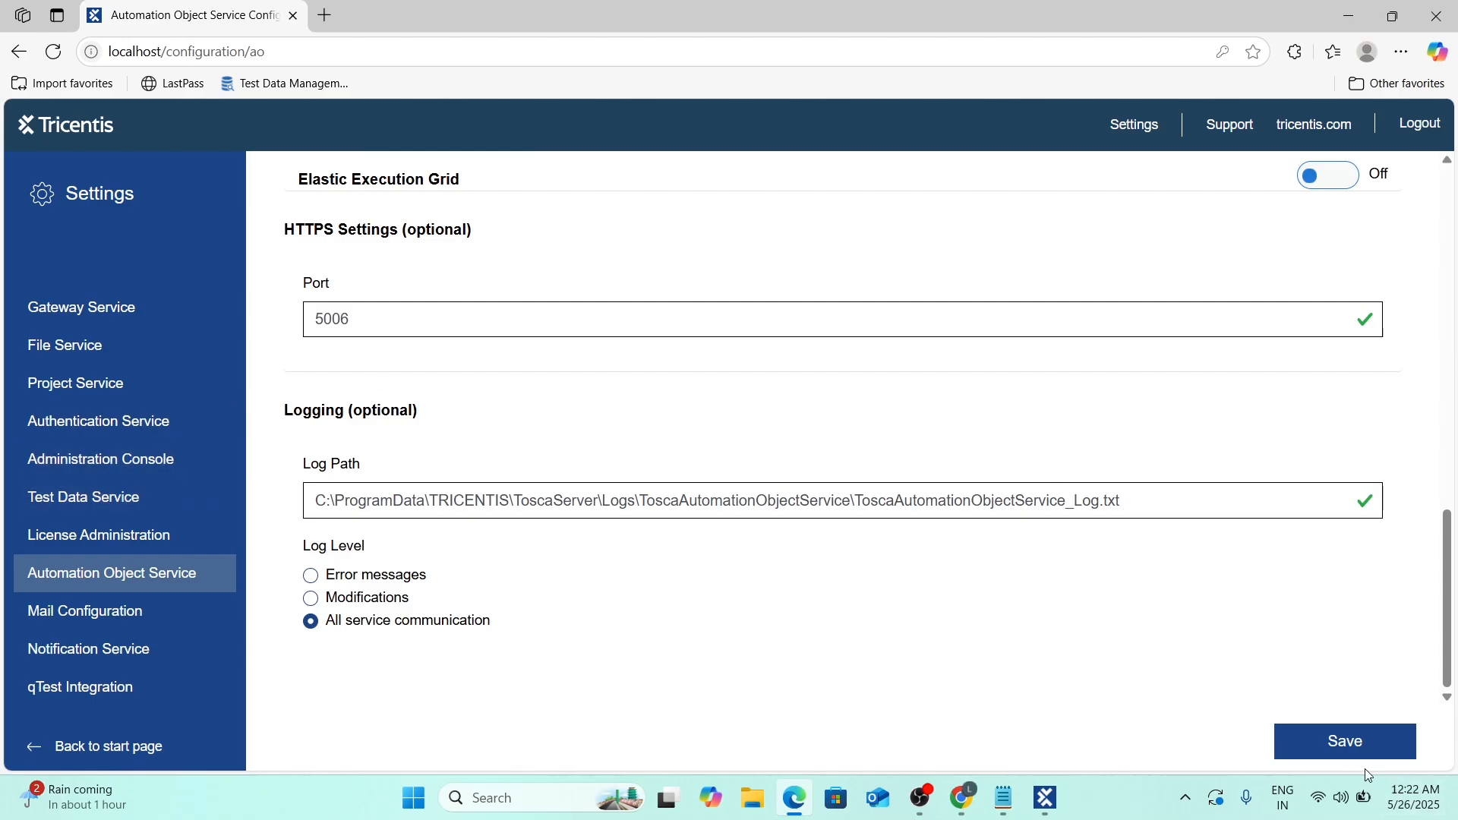
# Save the Automation Object Service settings and confirm the services restart with OK.
pyautogui.click(1331, 748)
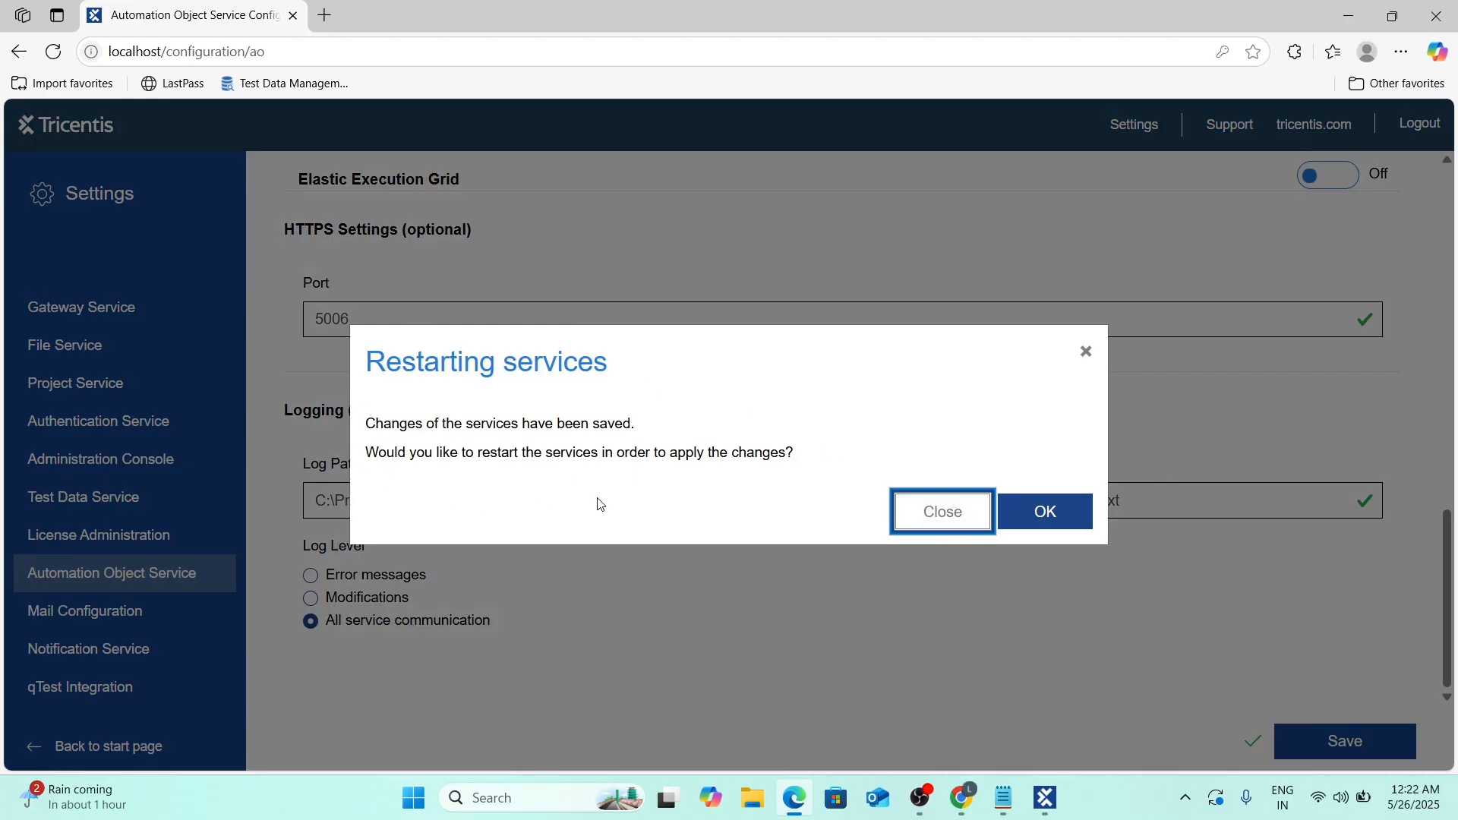
pyautogui.click(1052, 513)
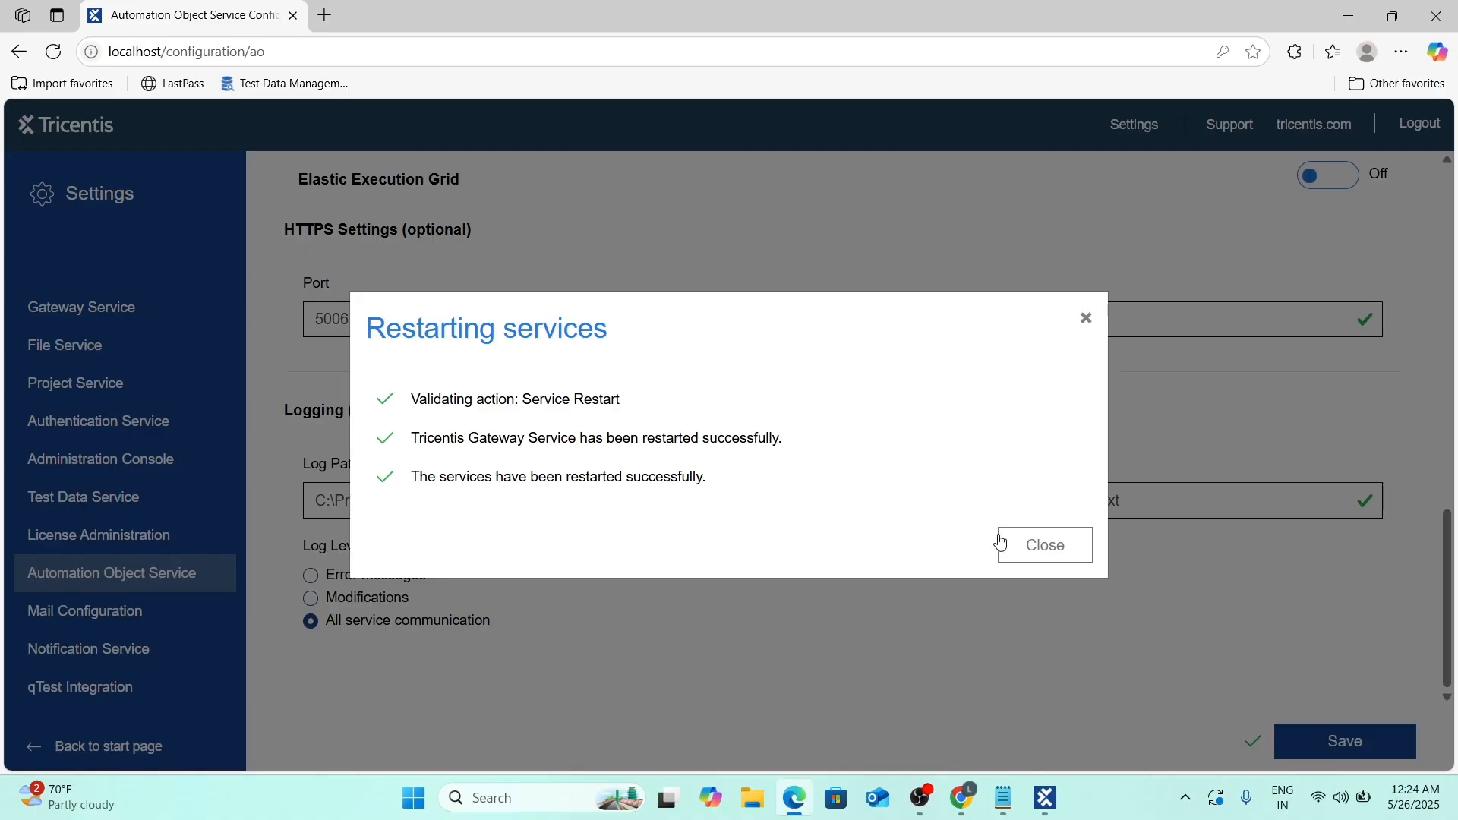
# Dismiss the restart success message, look over the saved AOS settings, and return to the landing page.
pyautogui.click(1043, 545)
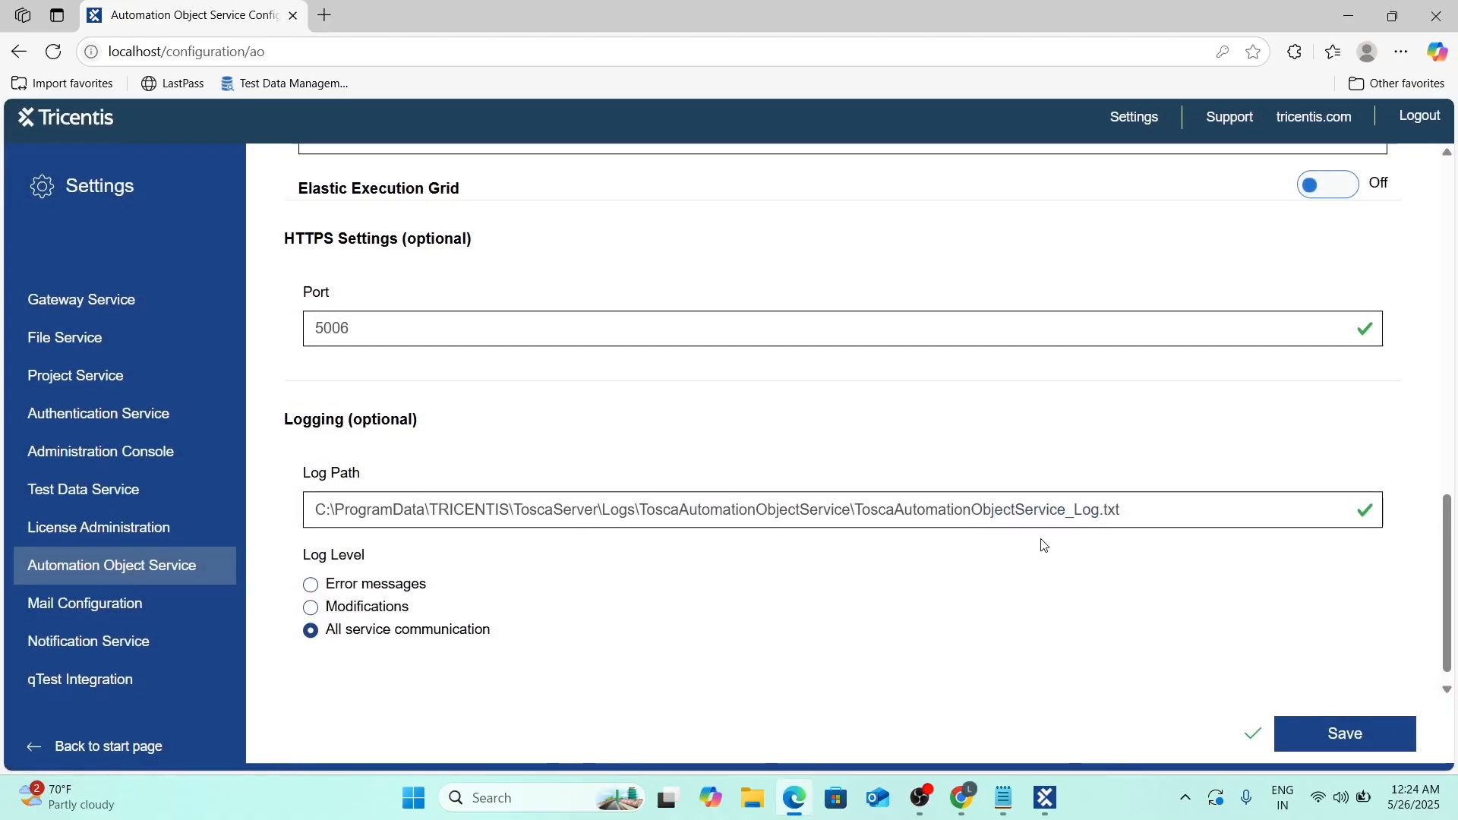
pyautogui.scroll(5, 957, 509)
pyautogui.scroll(8, 934, 590)
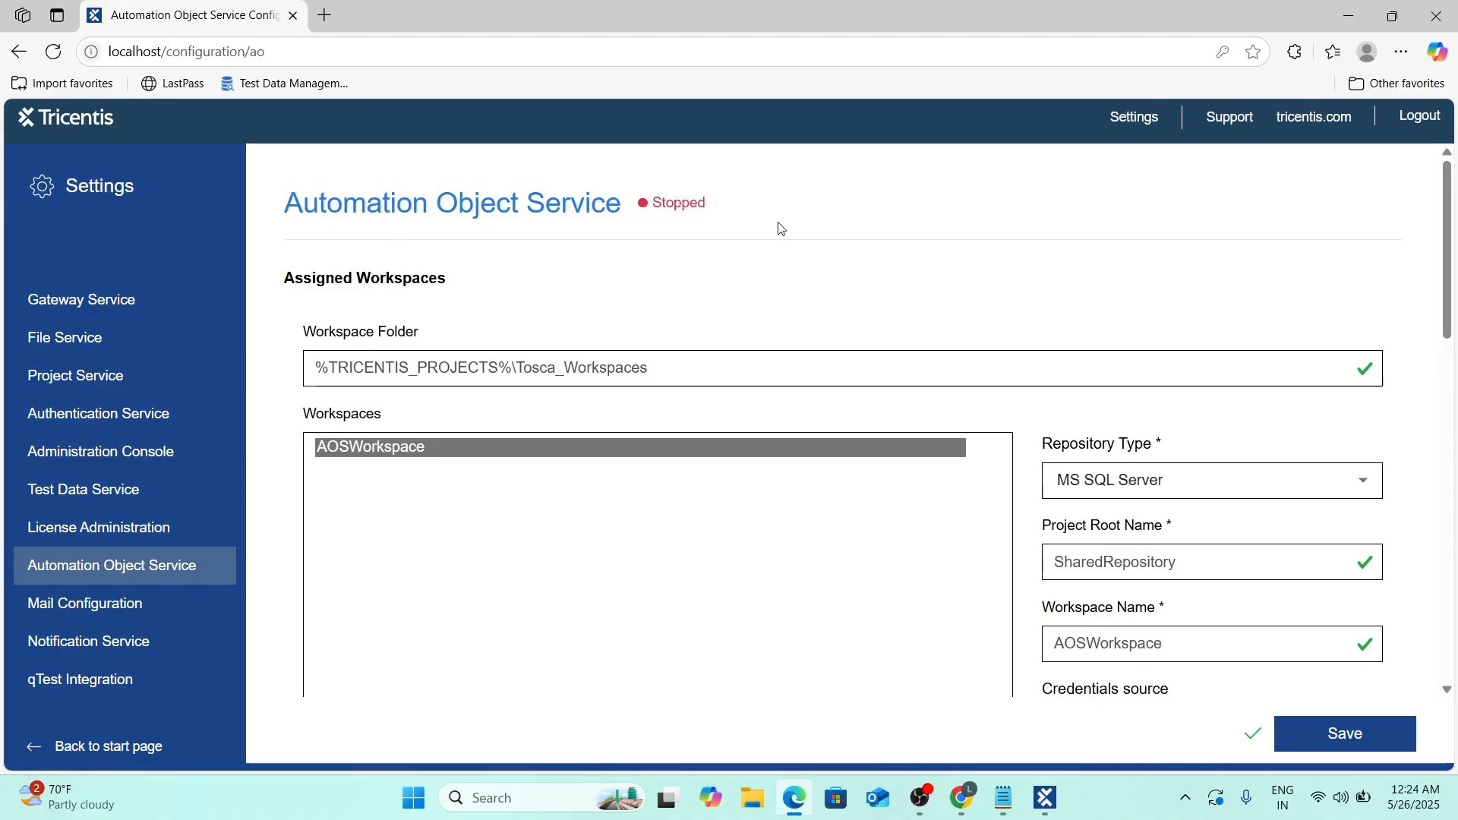
pyautogui.scroll(-4, 417, 448)
pyautogui.scroll(3, 417, 453)
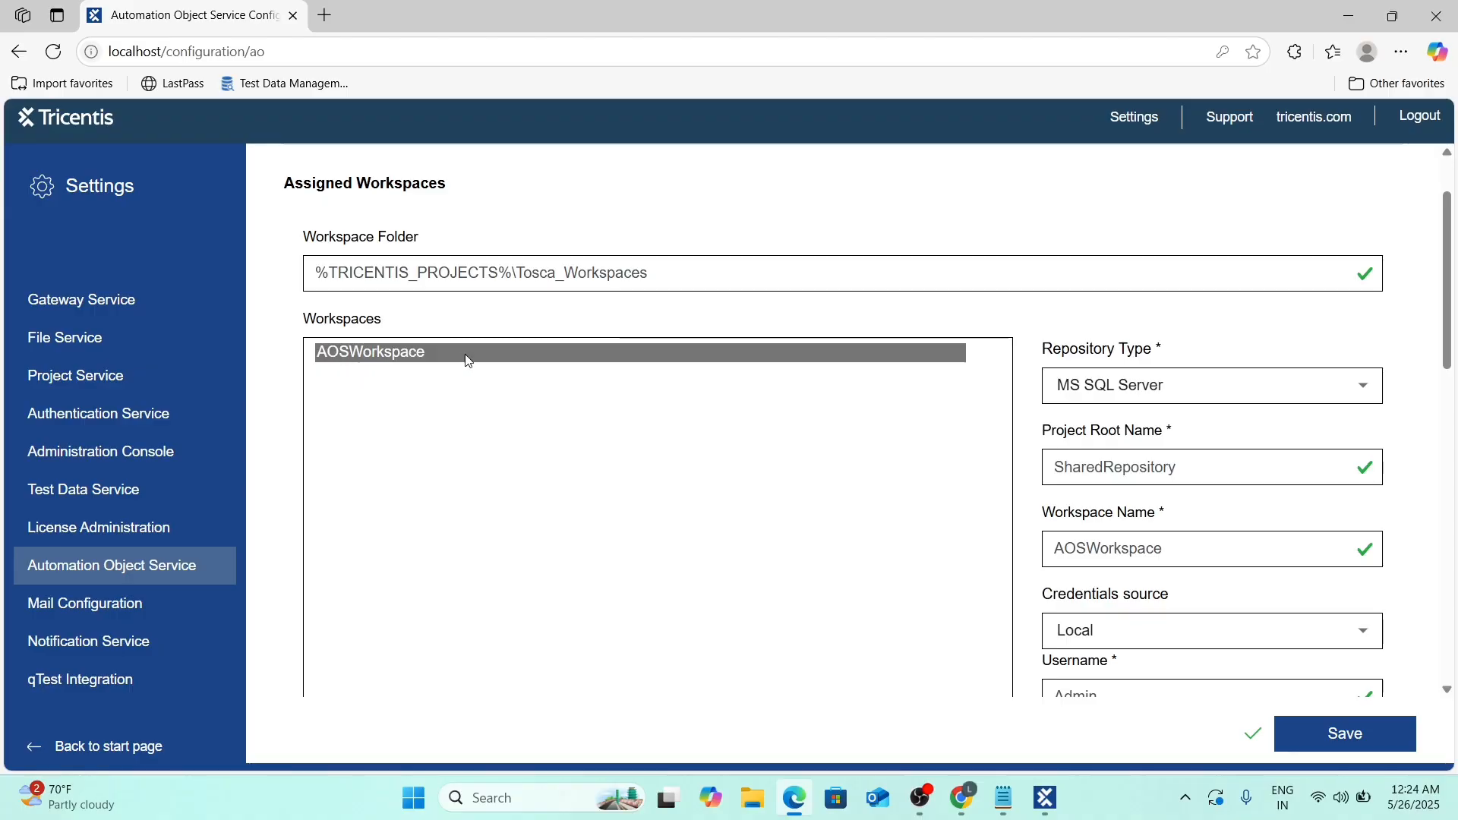
pyautogui.scroll(-4, 775, 610)
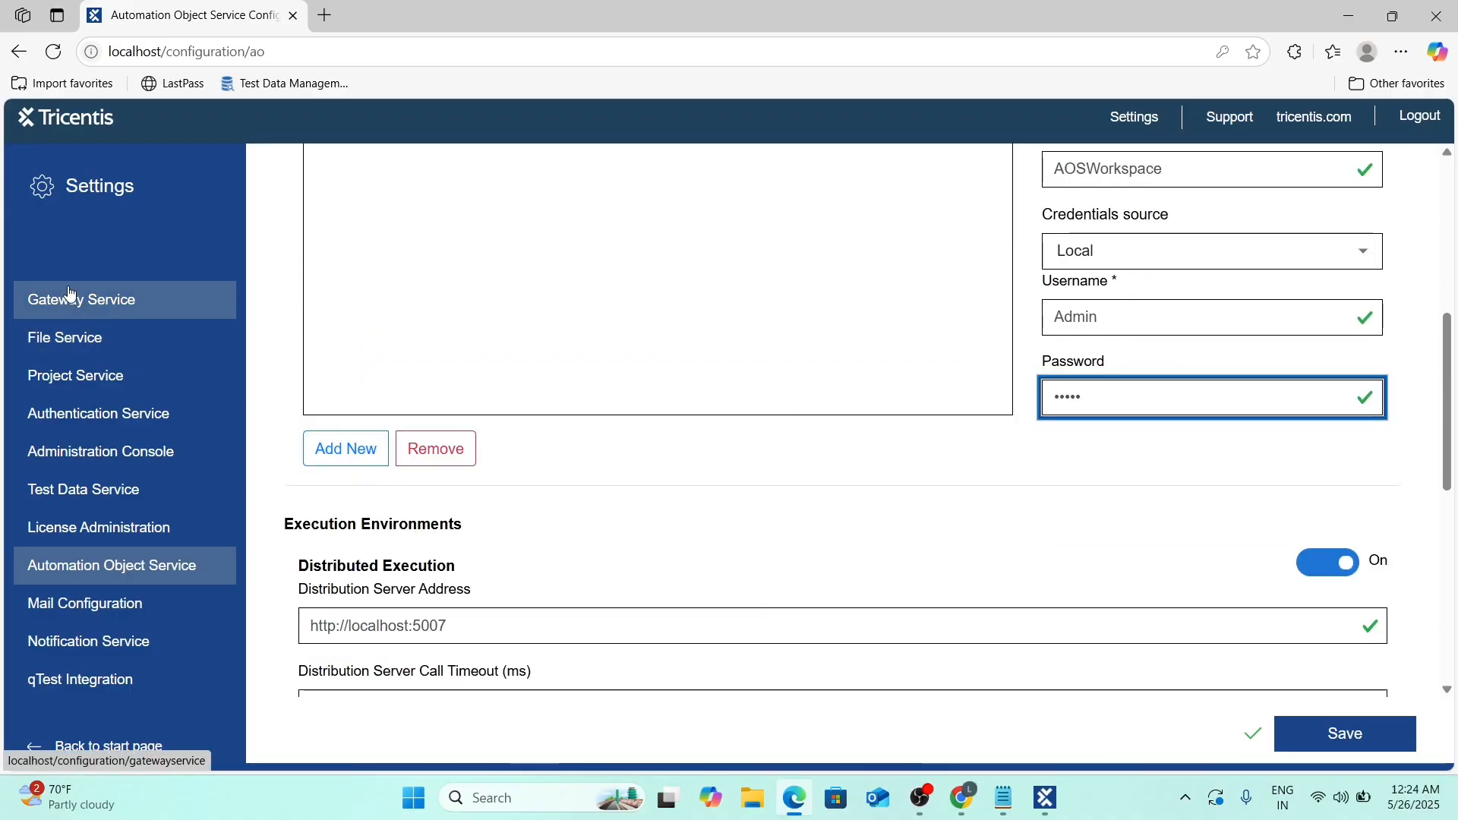
pyautogui.click(31, 123)
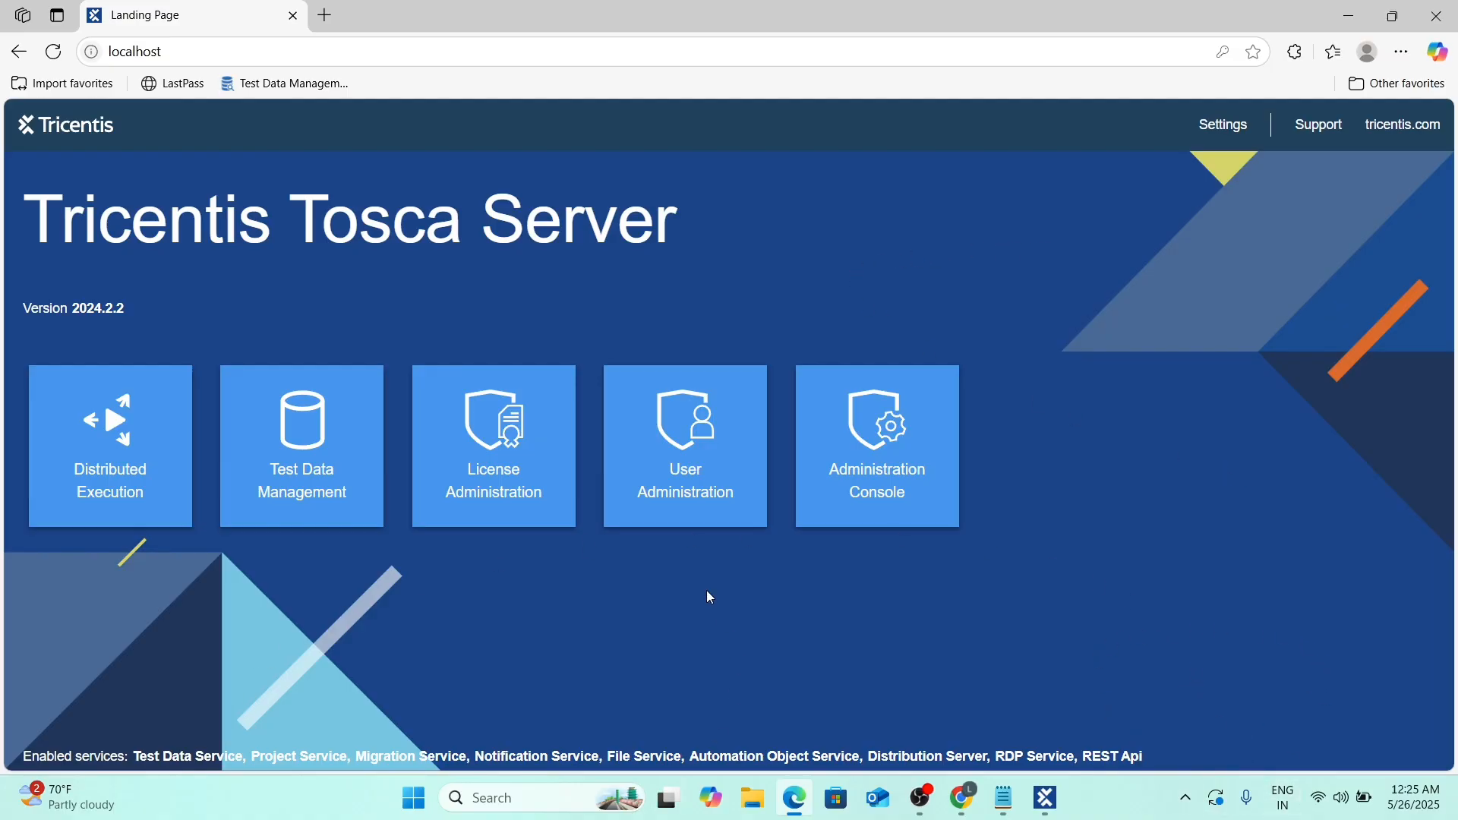
# Open File Explorer from the taskbar.
pyautogui.moveTo(768, 795)
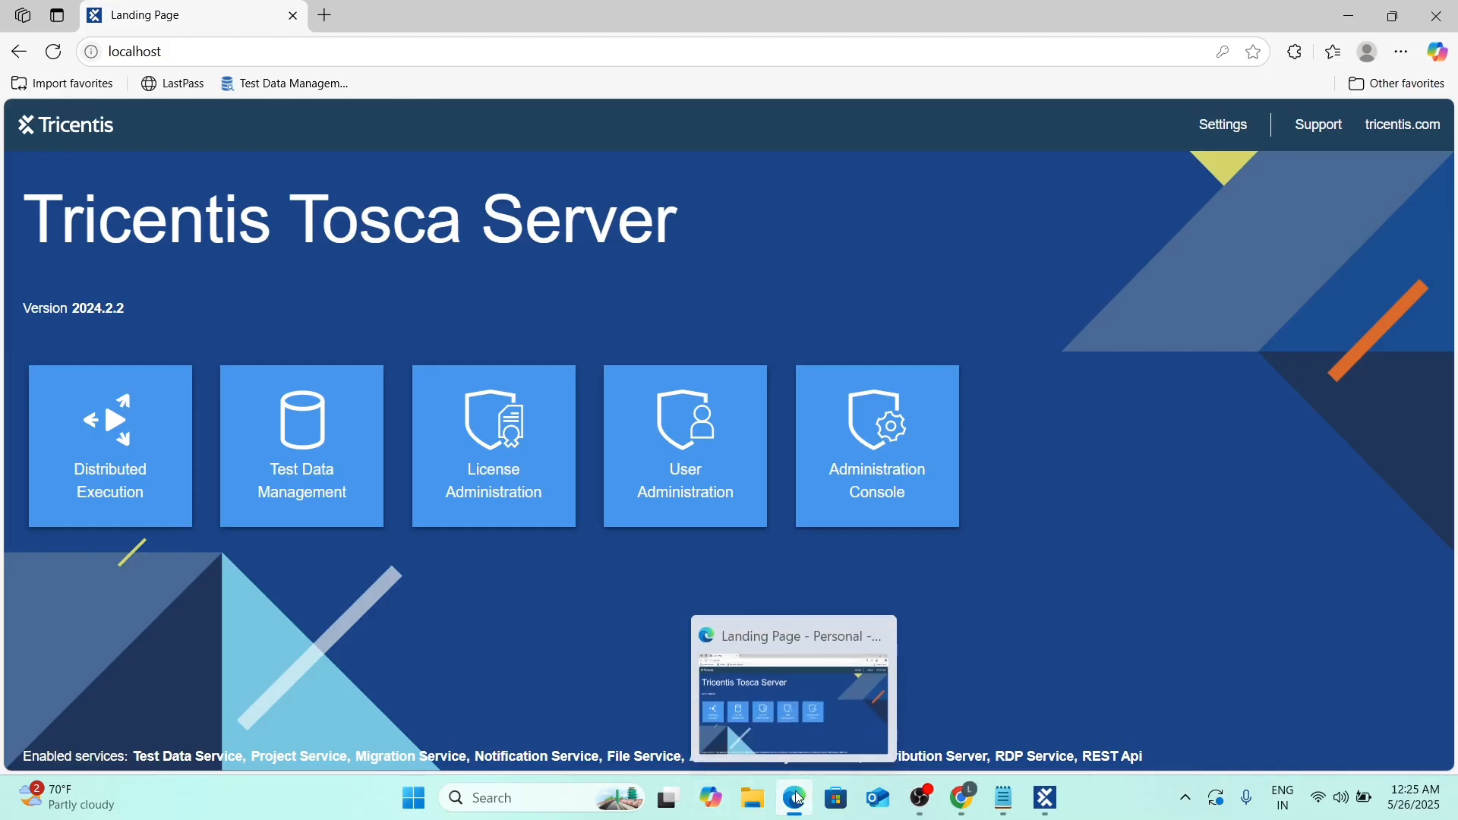
pyautogui.click(757, 805)
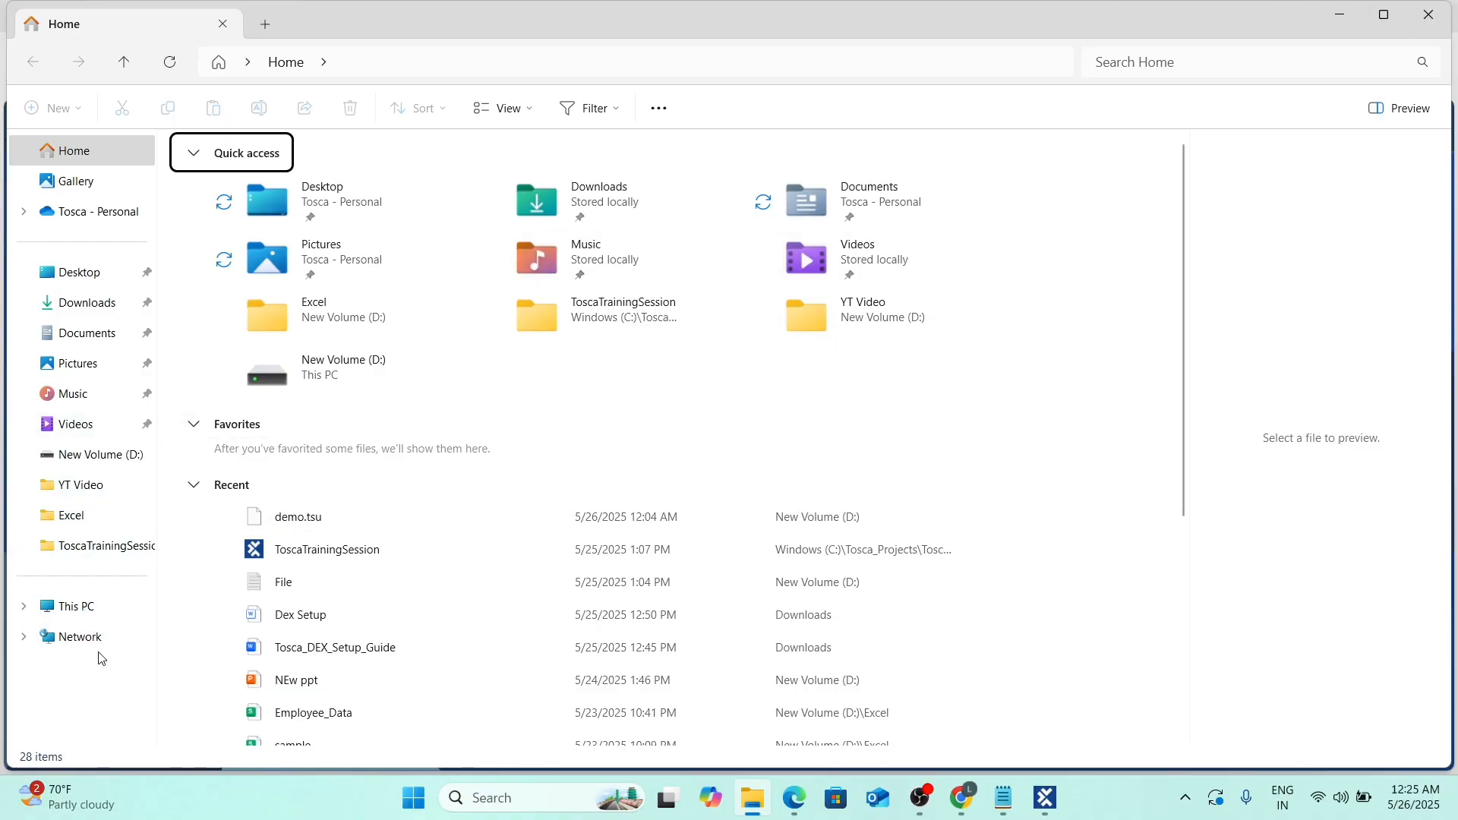
# Browse to C:\Program Files (x86)\TRICENTIS\Tosca Testsuite\DistributedExecution in File Explorer.
pyautogui.click(72, 606)
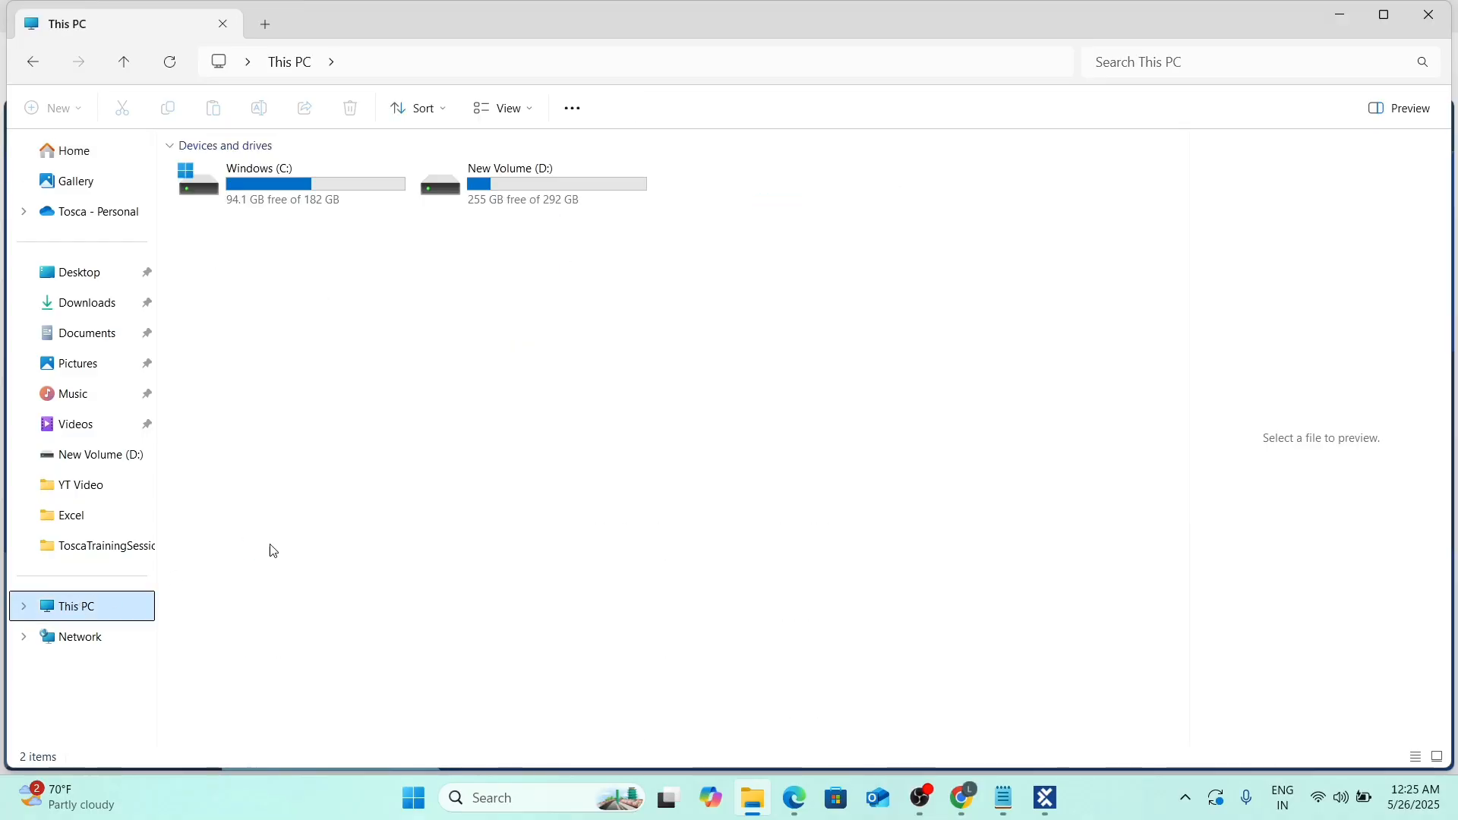
pyautogui.doubleClick(231, 194)
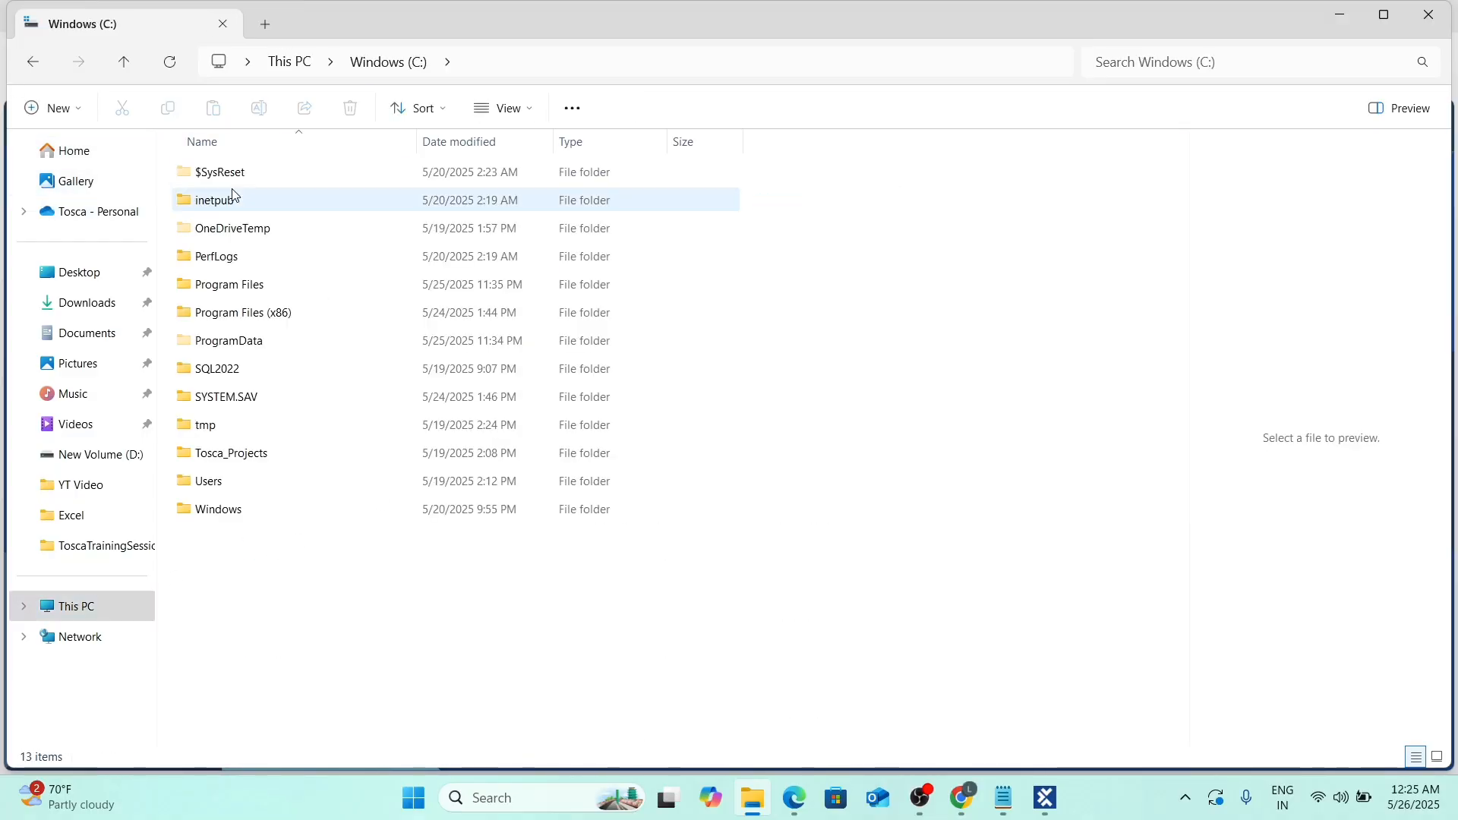
pyautogui.doubleClick(224, 313)
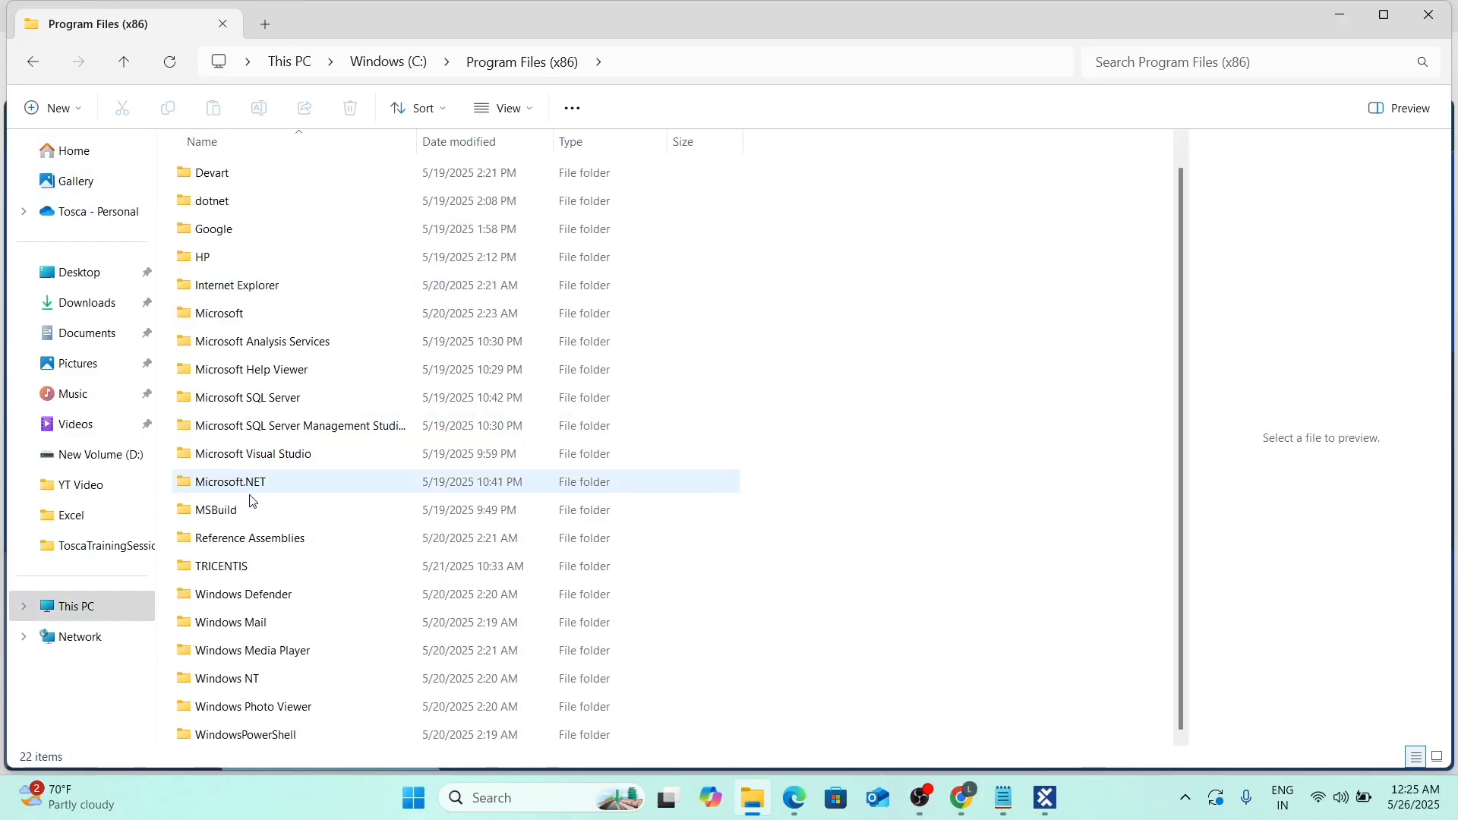
pyautogui.doubleClick(185, 571)
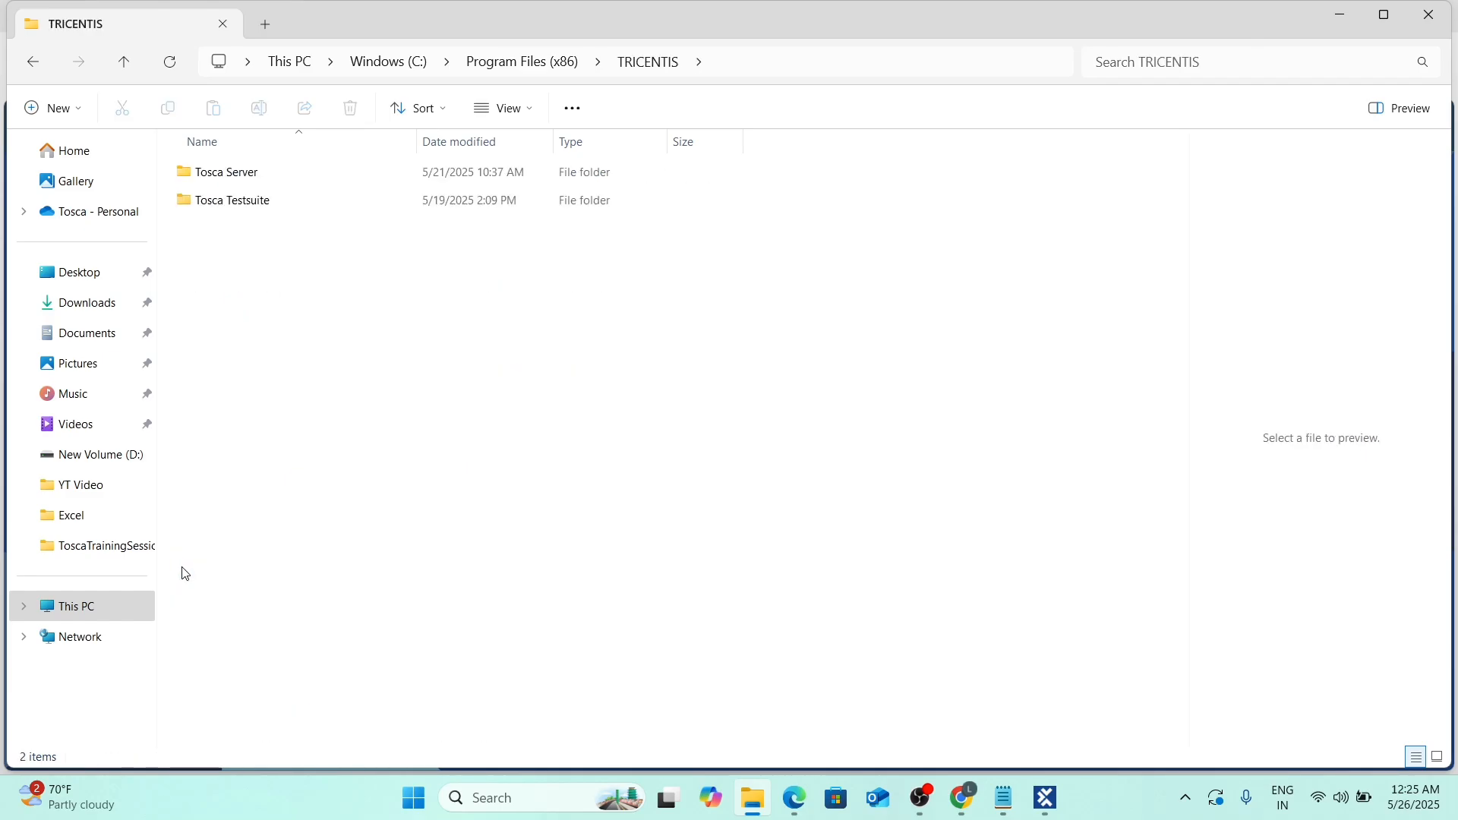
pyautogui.click(181, 206)
pyautogui.doubleClick(180, 205)
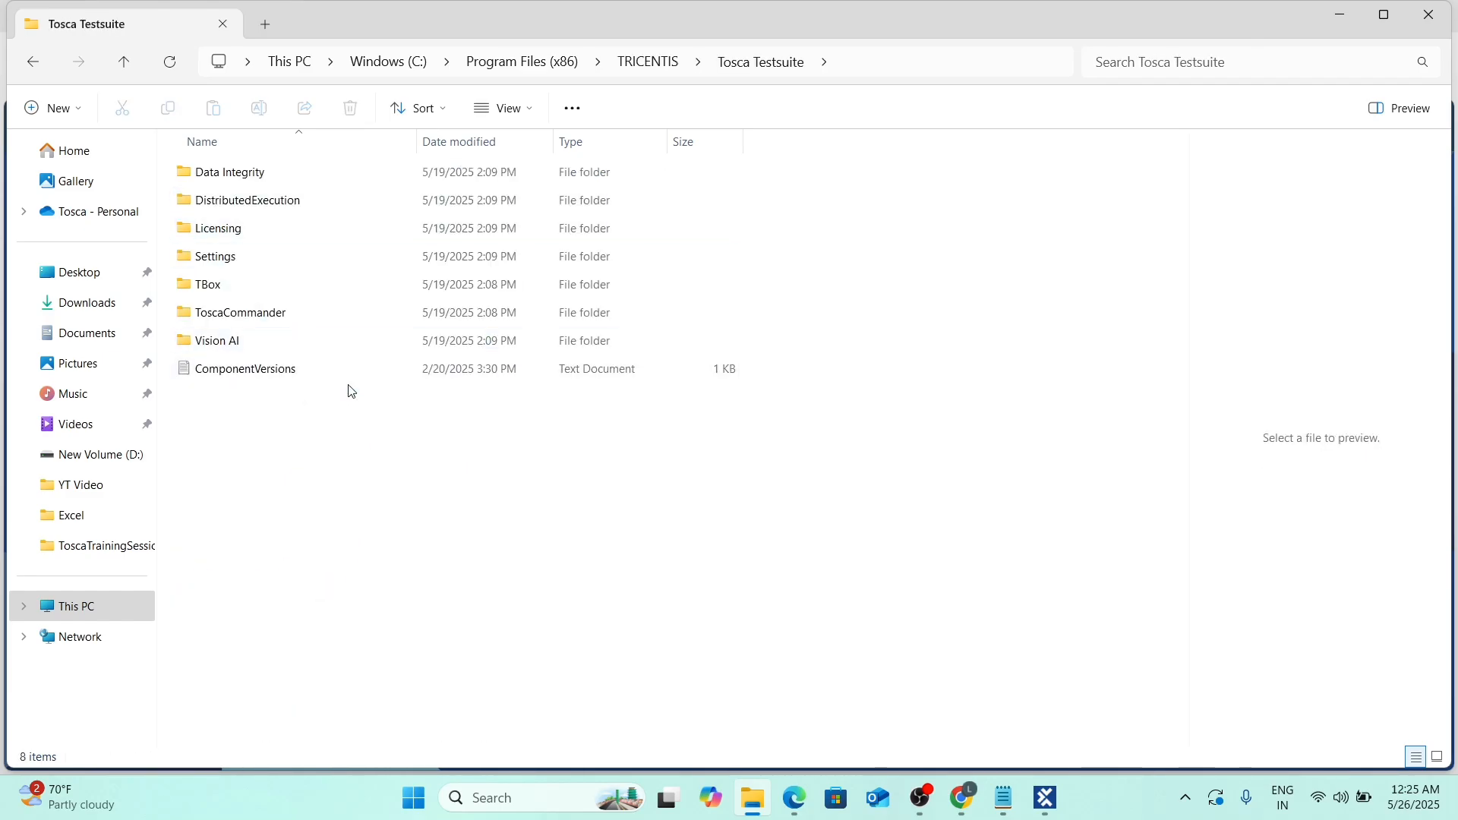
pyautogui.doubleClick(188, 205)
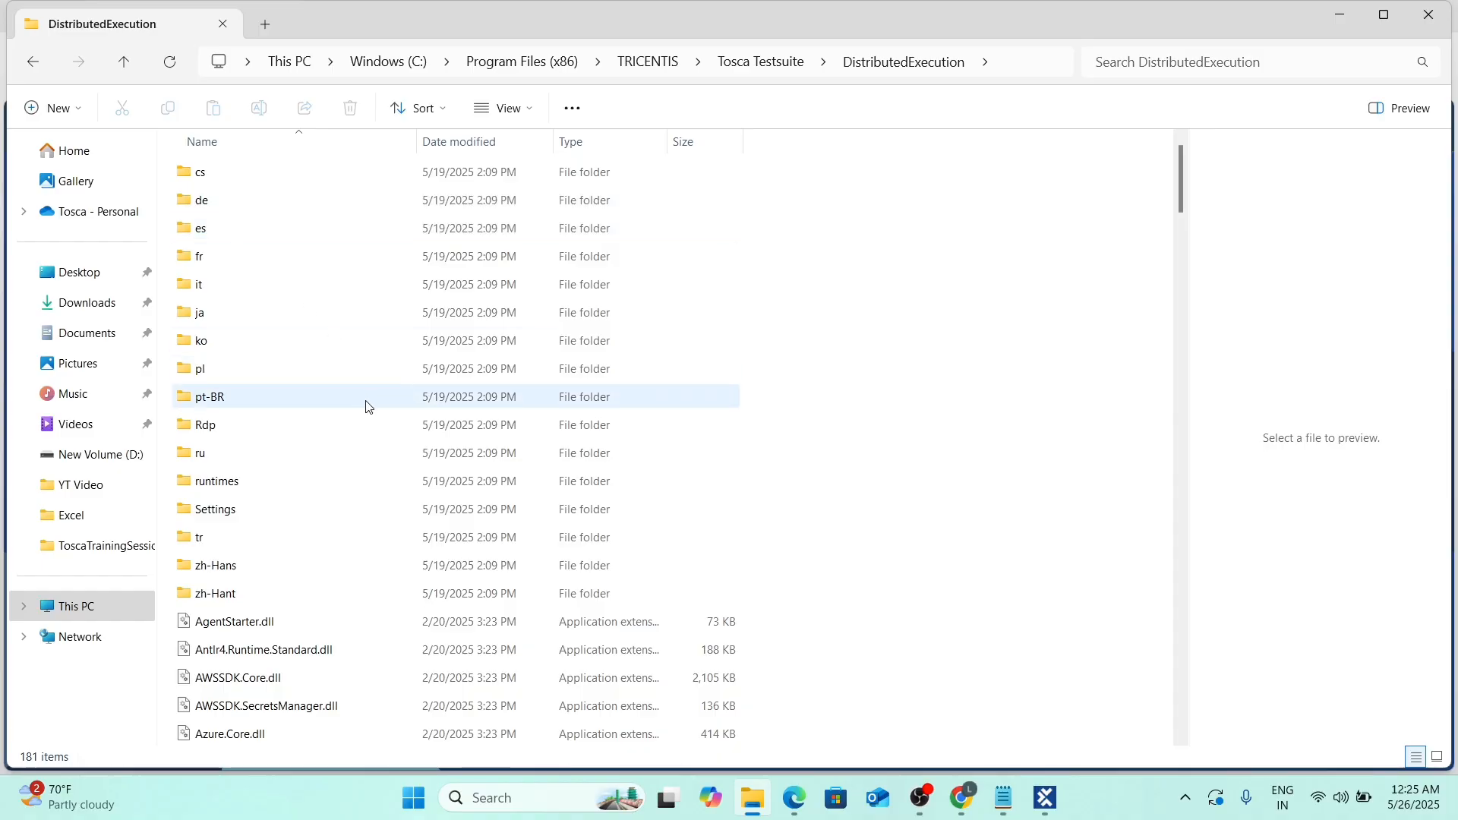
# Launch ToscaDistributionAgent and check that its icon appears among the hidden tray icons.
pyautogui.scroll(-10, 391, 486)
pyautogui.scroll(-20, 391, 487)
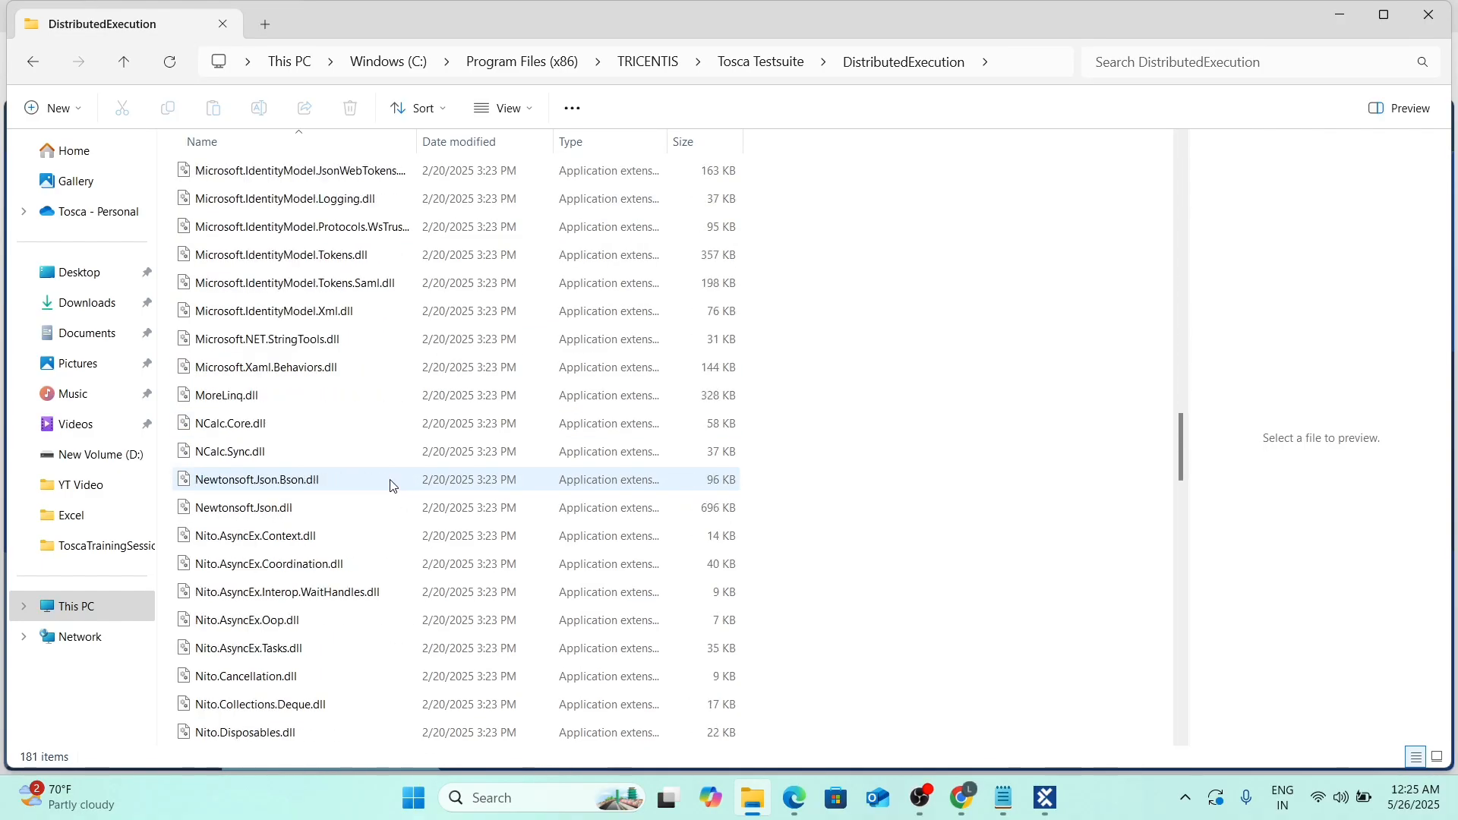
pyautogui.scroll(-5, 391, 486)
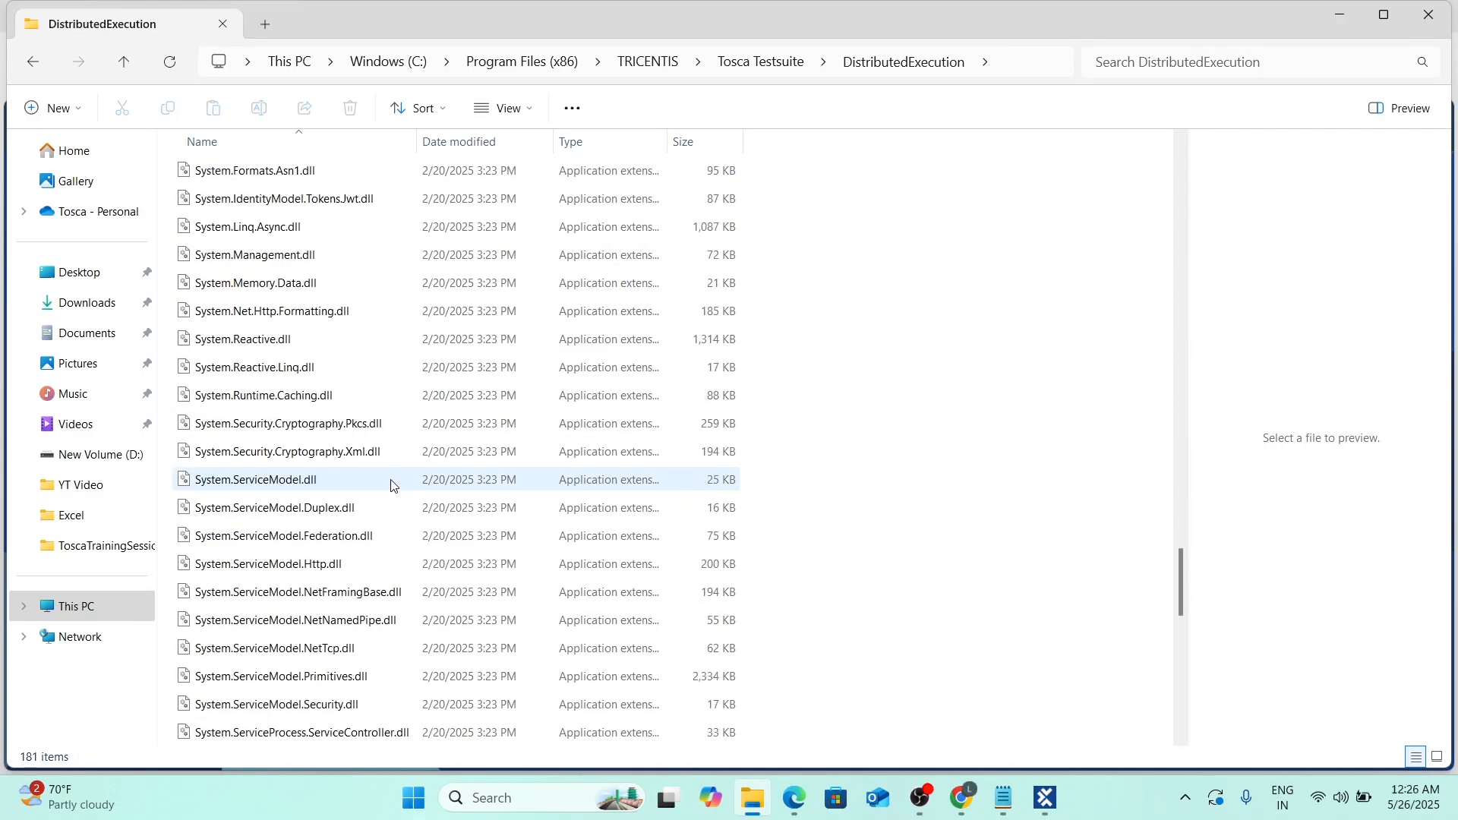
pyautogui.scroll(4, 392, 487)
pyautogui.scroll(-11, 391, 484)
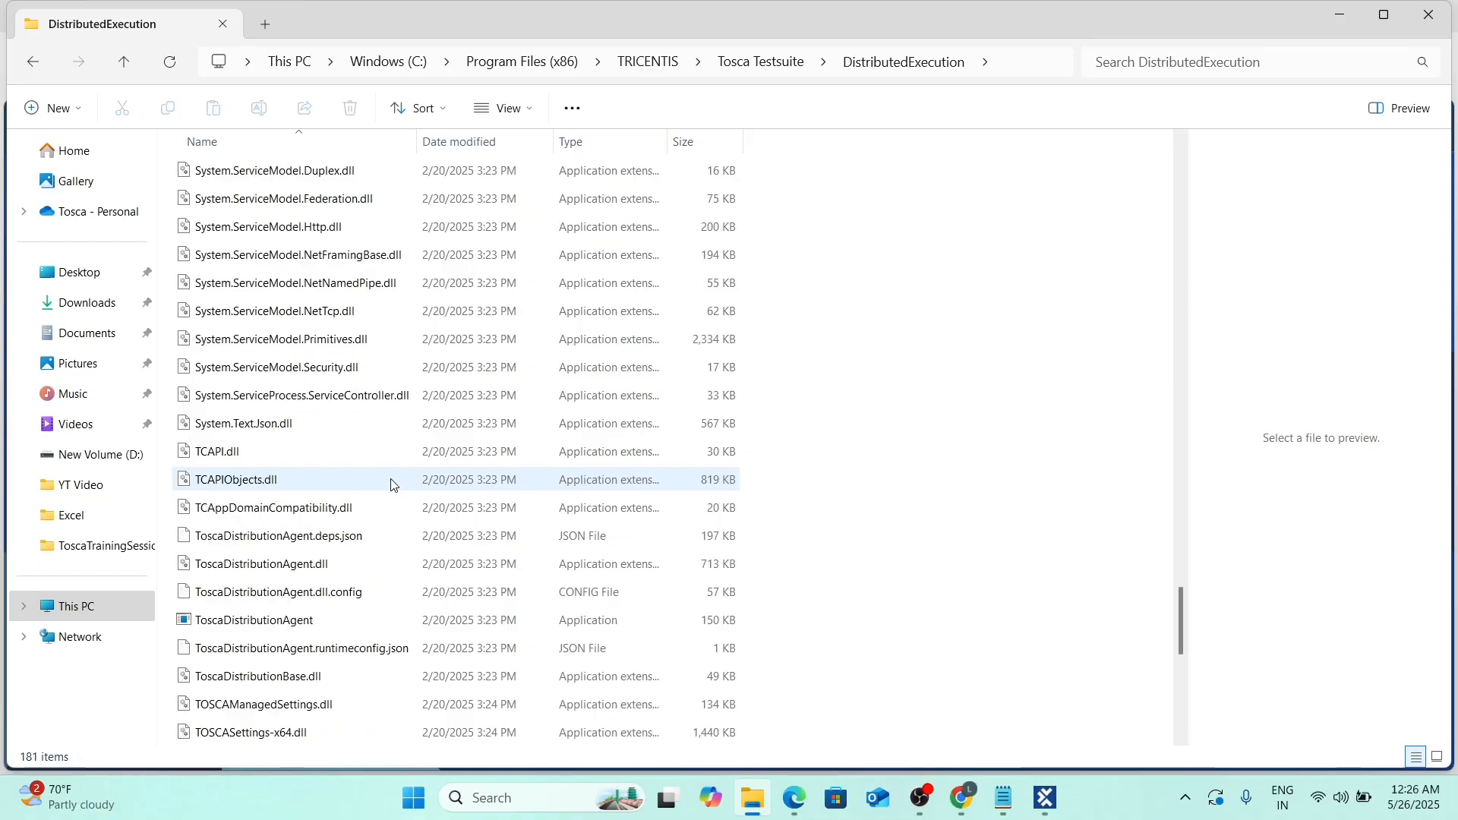
pyautogui.scroll(-3, 380, 608)
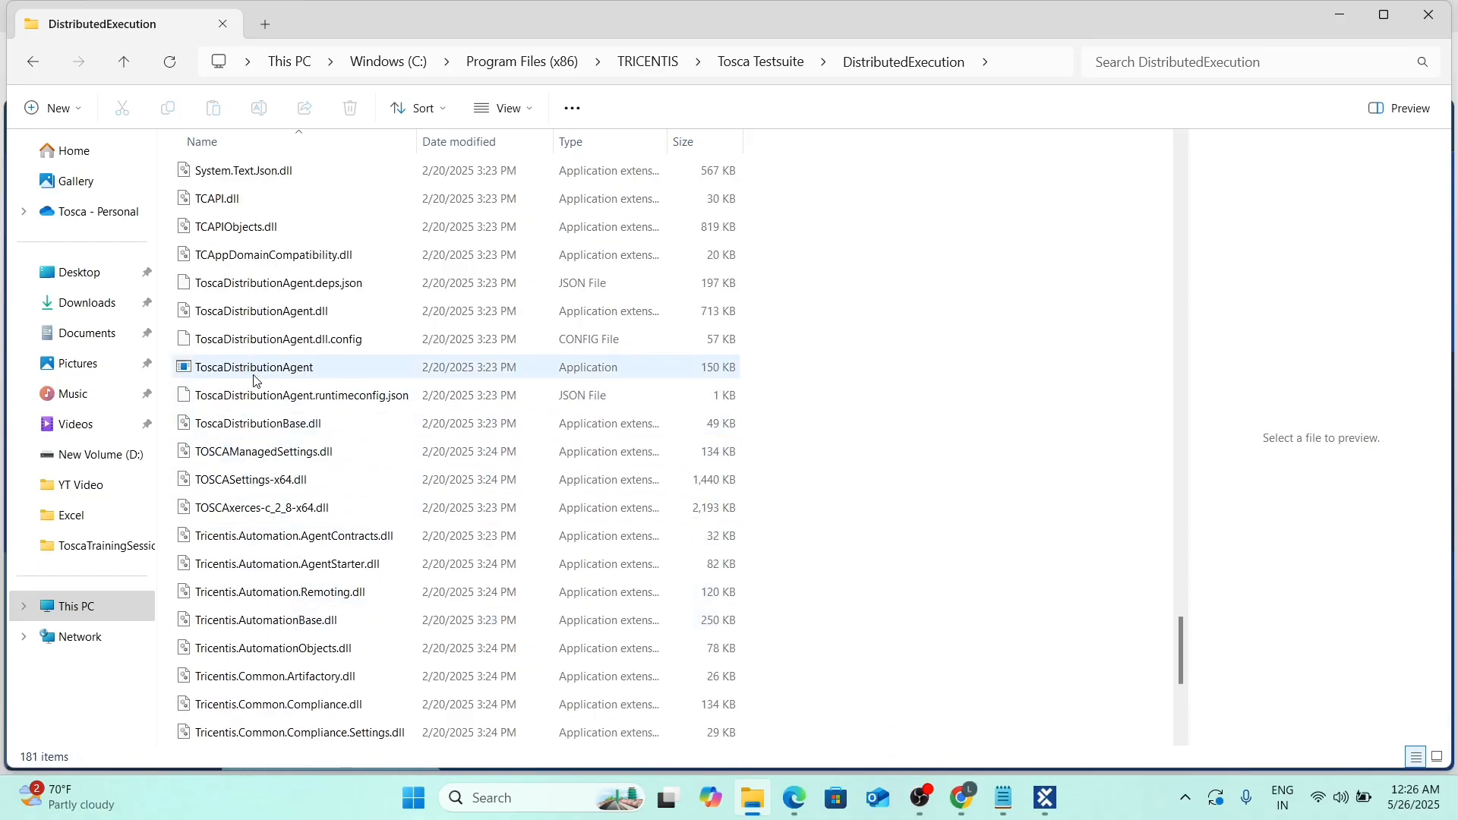
pyautogui.moveTo(265, 376)
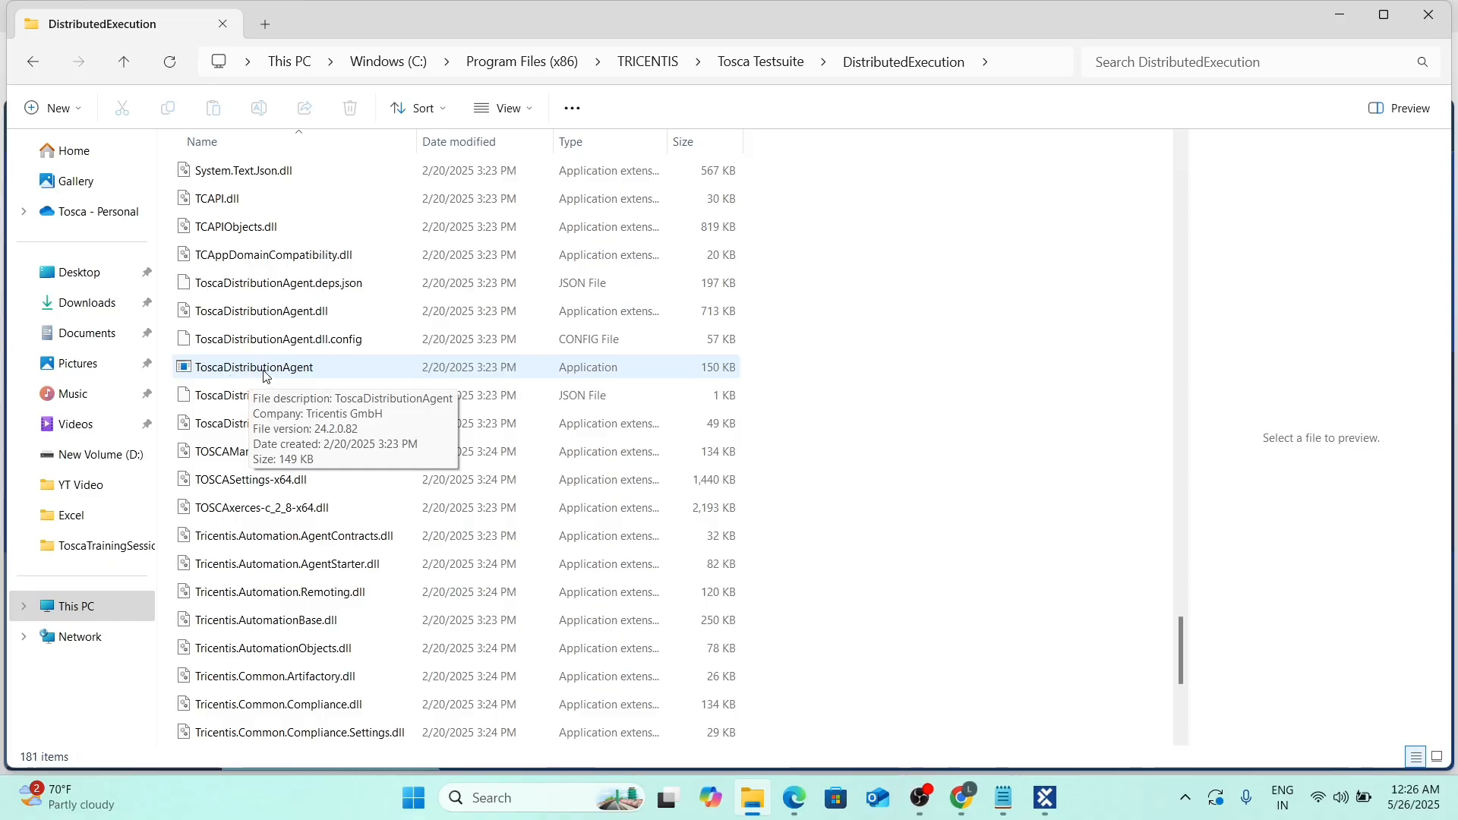
pyautogui.doubleClick(259, 375)
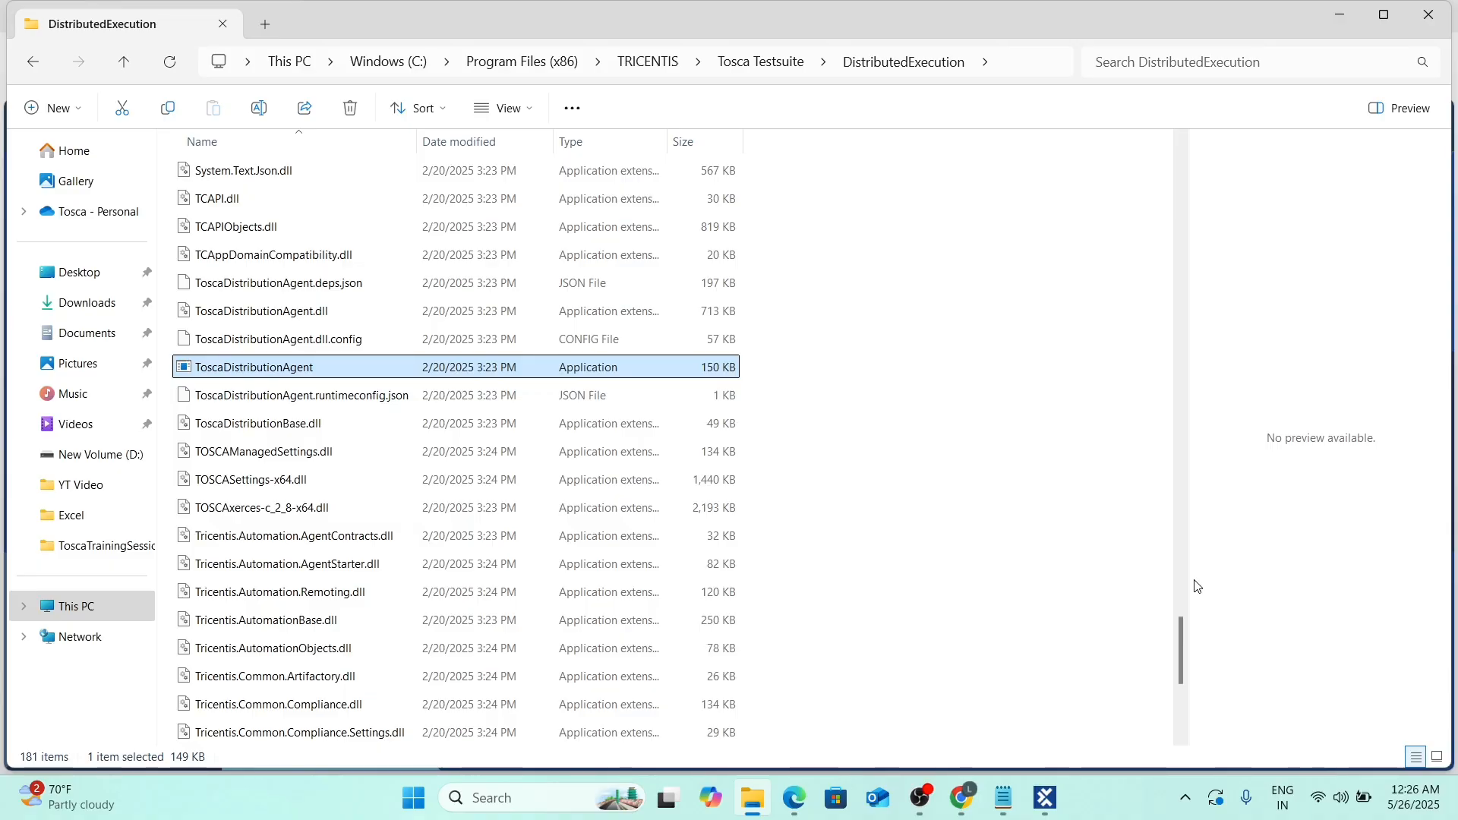
pyautogui.click(1185, 798)
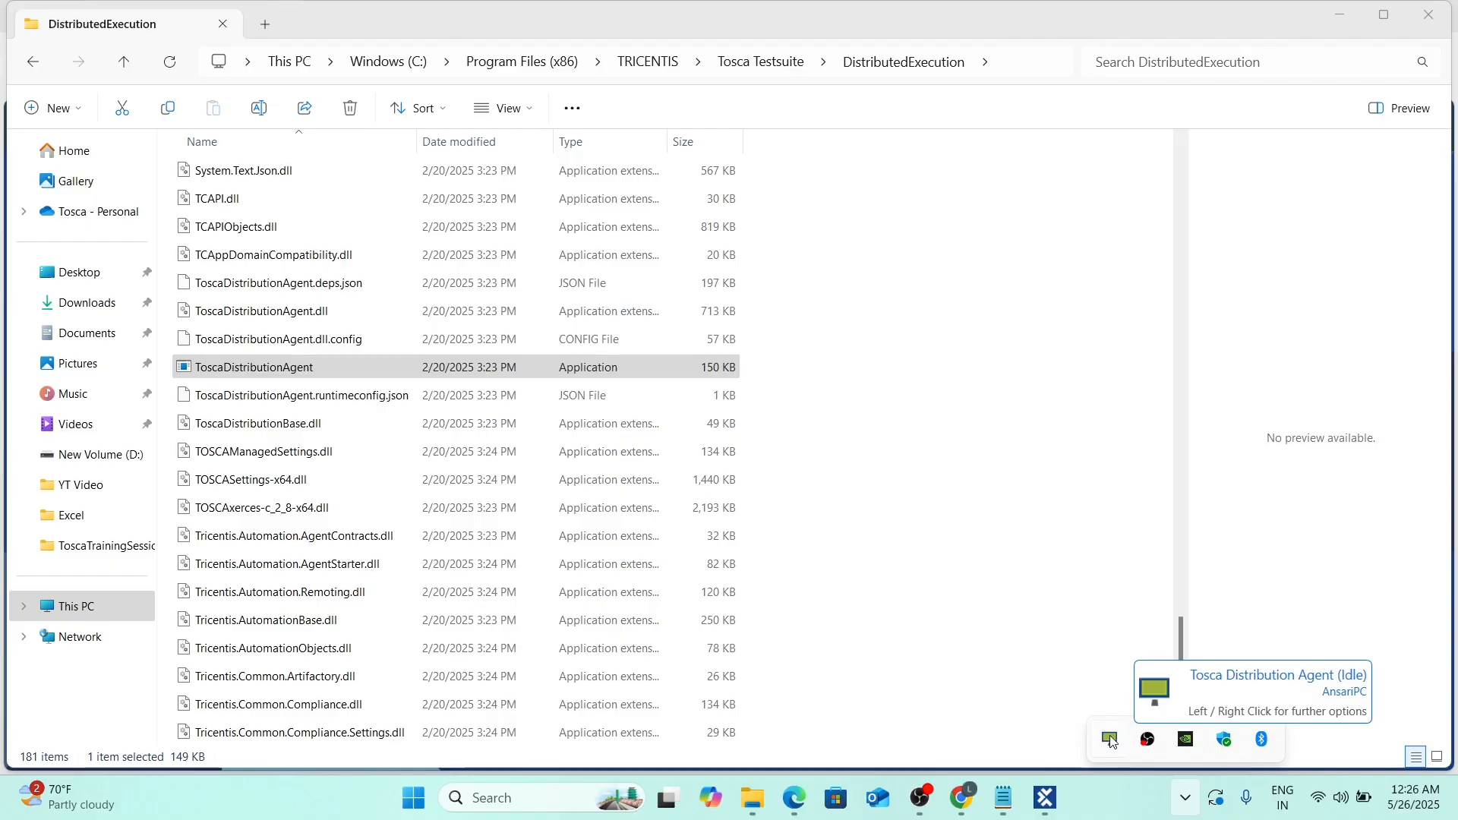
pyautogui.rightClick(1110, 742)
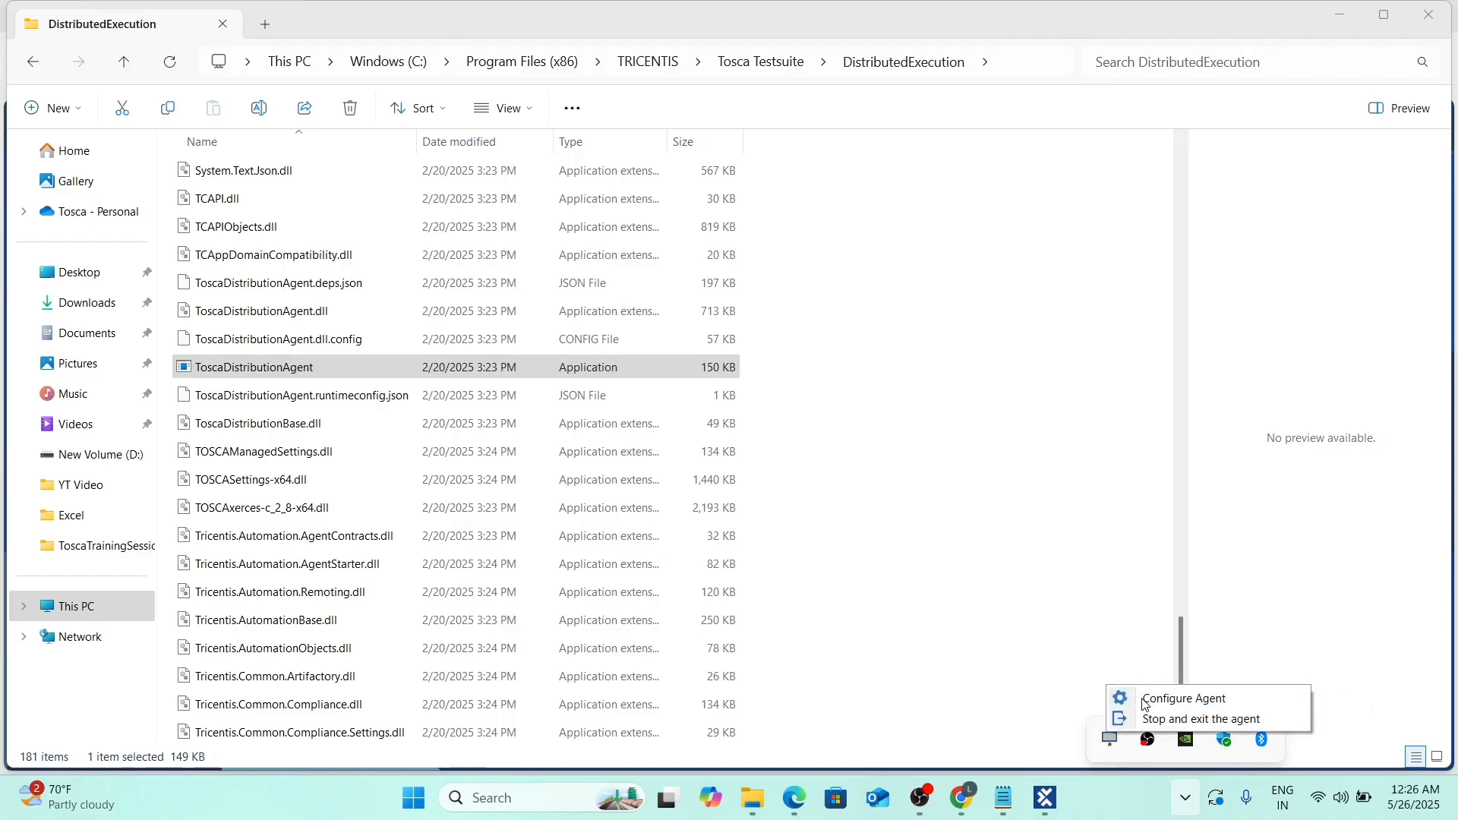
pyautogui.click(1132, 698)
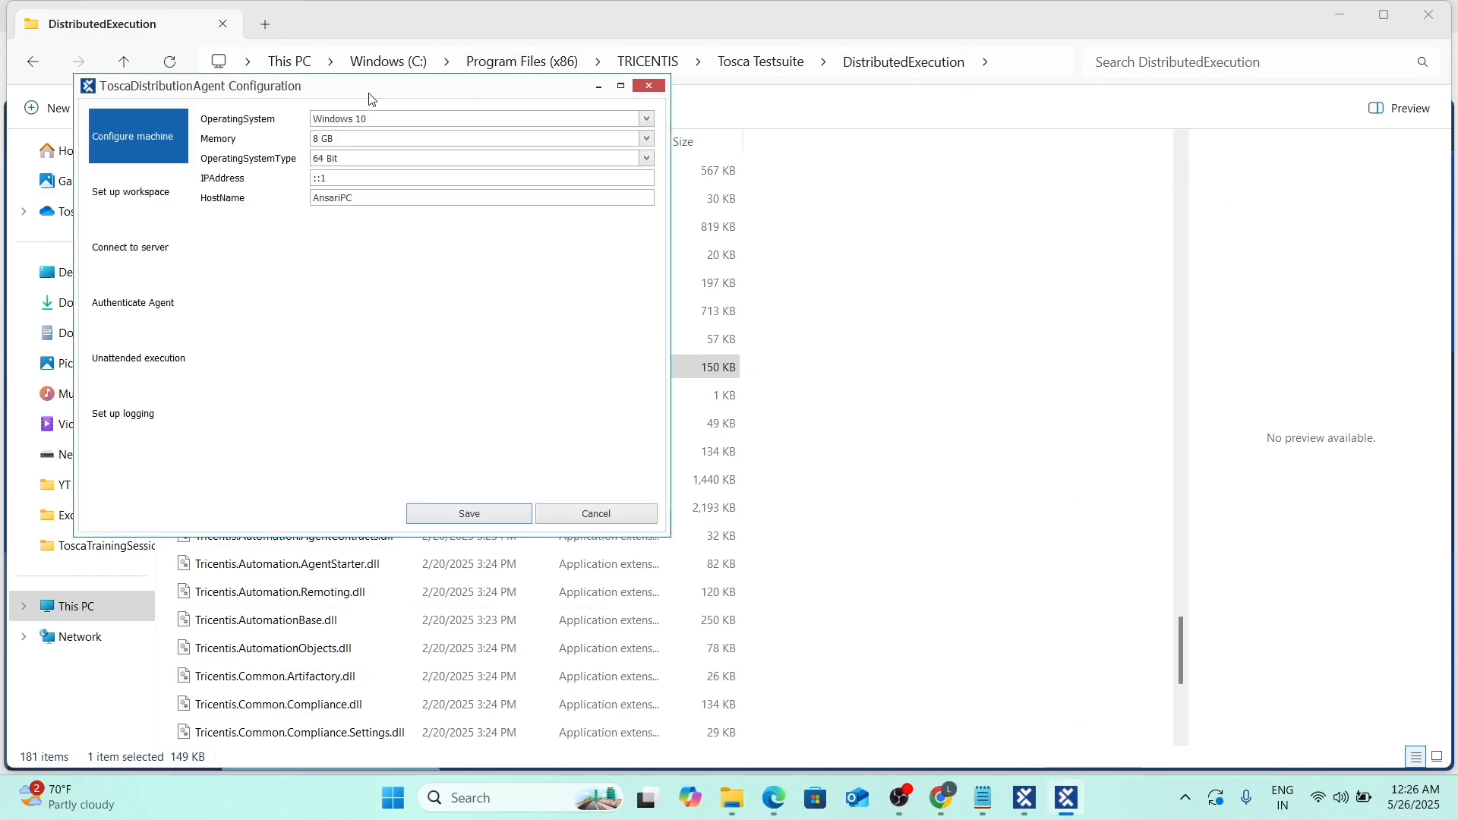
pyautogui.moveTo(372, 97); pyautogui.dragTo(570, 103)
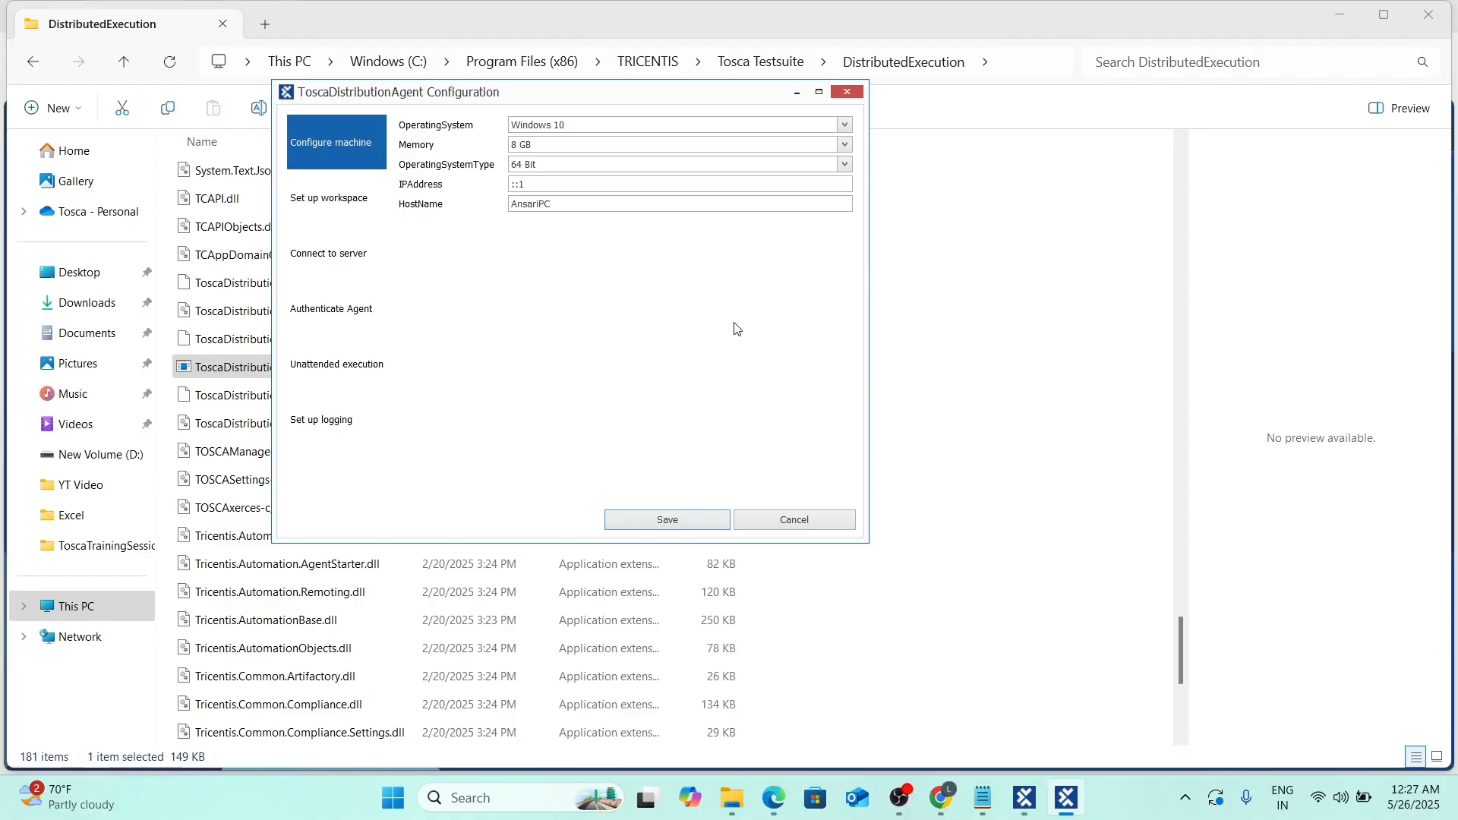
pyautogui.click(339, 201)
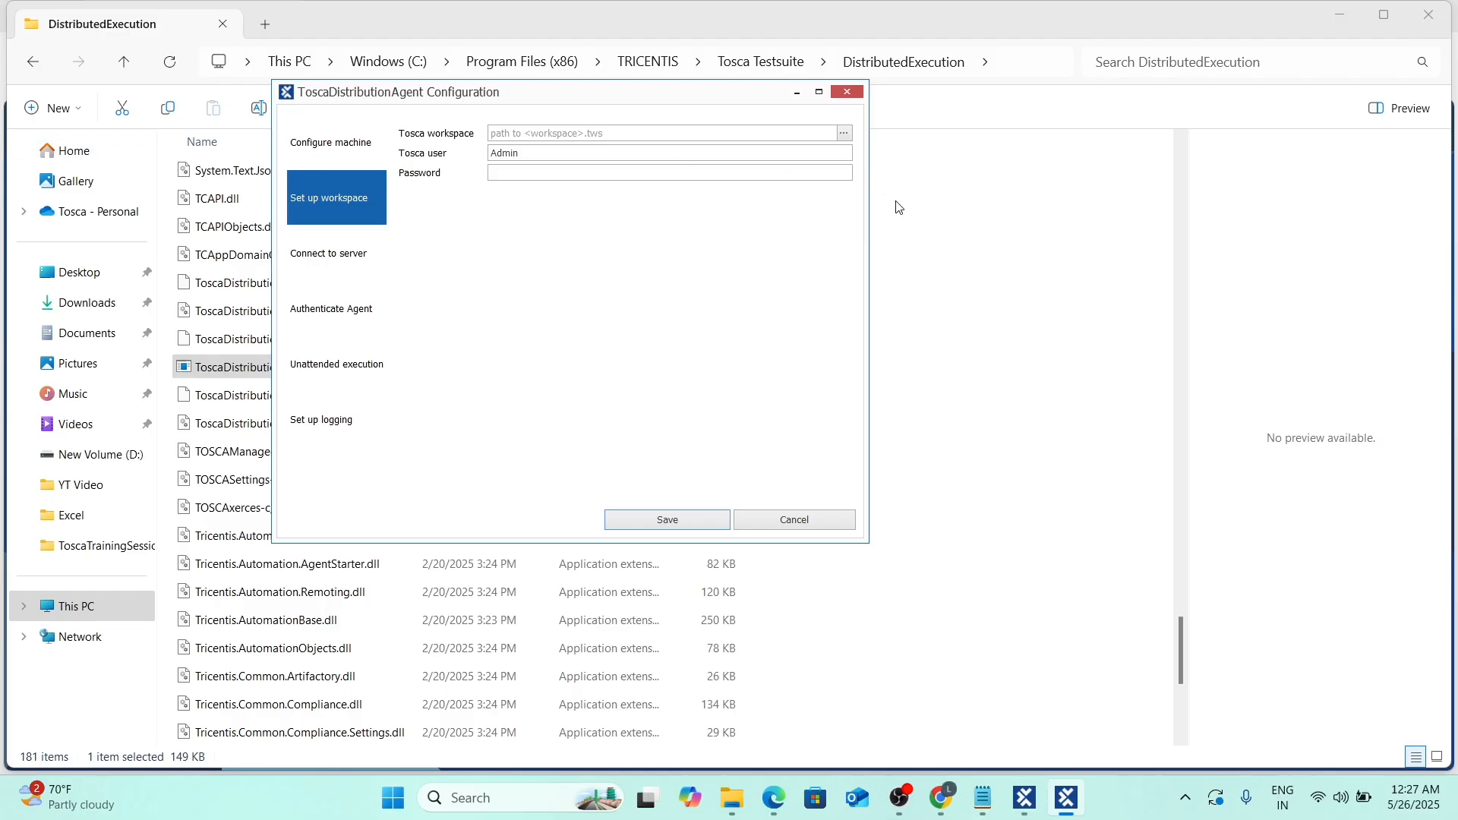
pyautogui.click(322, 258)
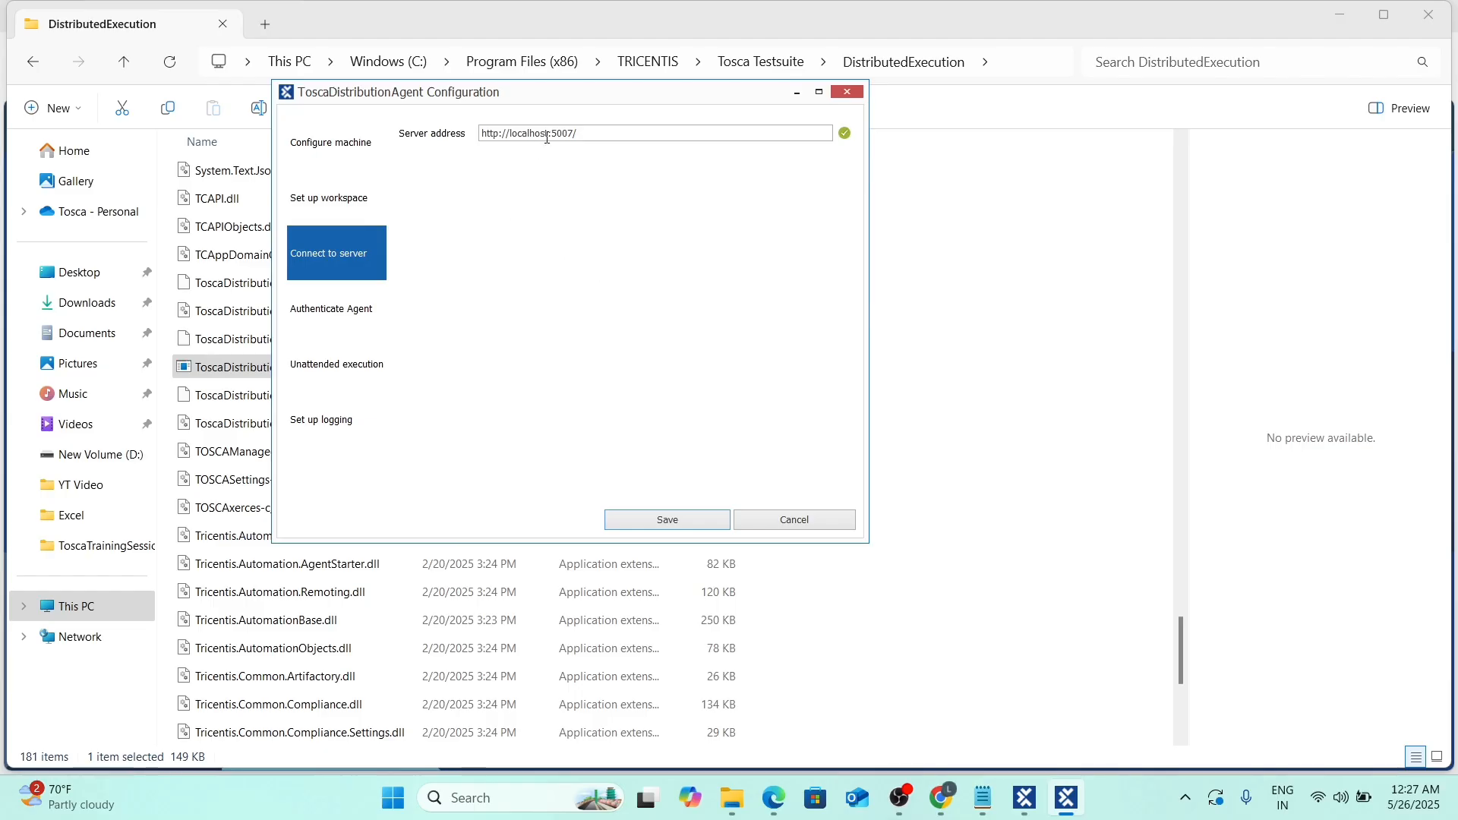
# Check the Authenticate Agent, Unattended execution and logging pages, then save the agent configuration.
pyautogui.moveTo(600, 134); pyautogui.dragTo(437, 135)
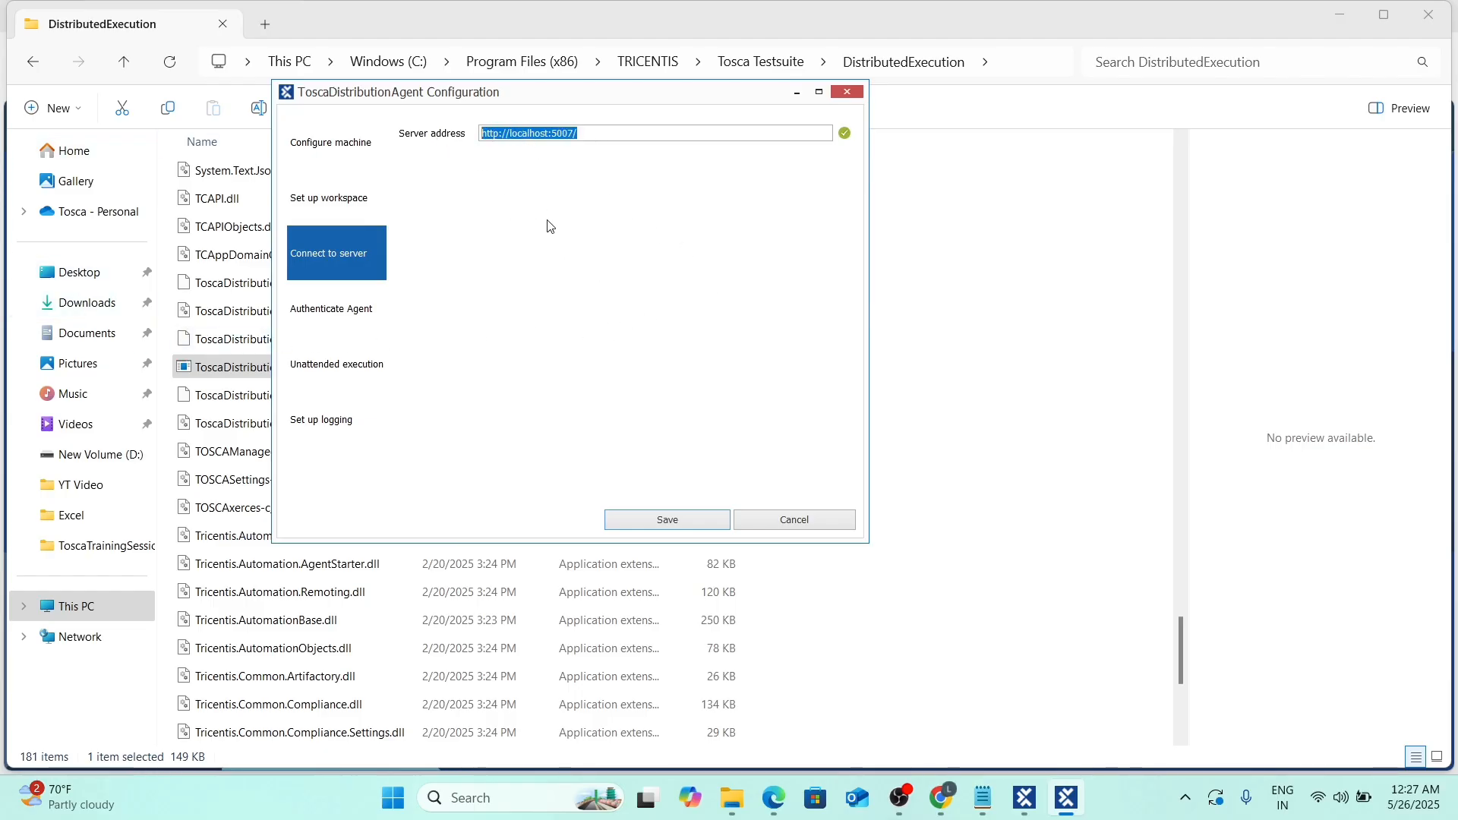
pyautogui.click(329, 313)
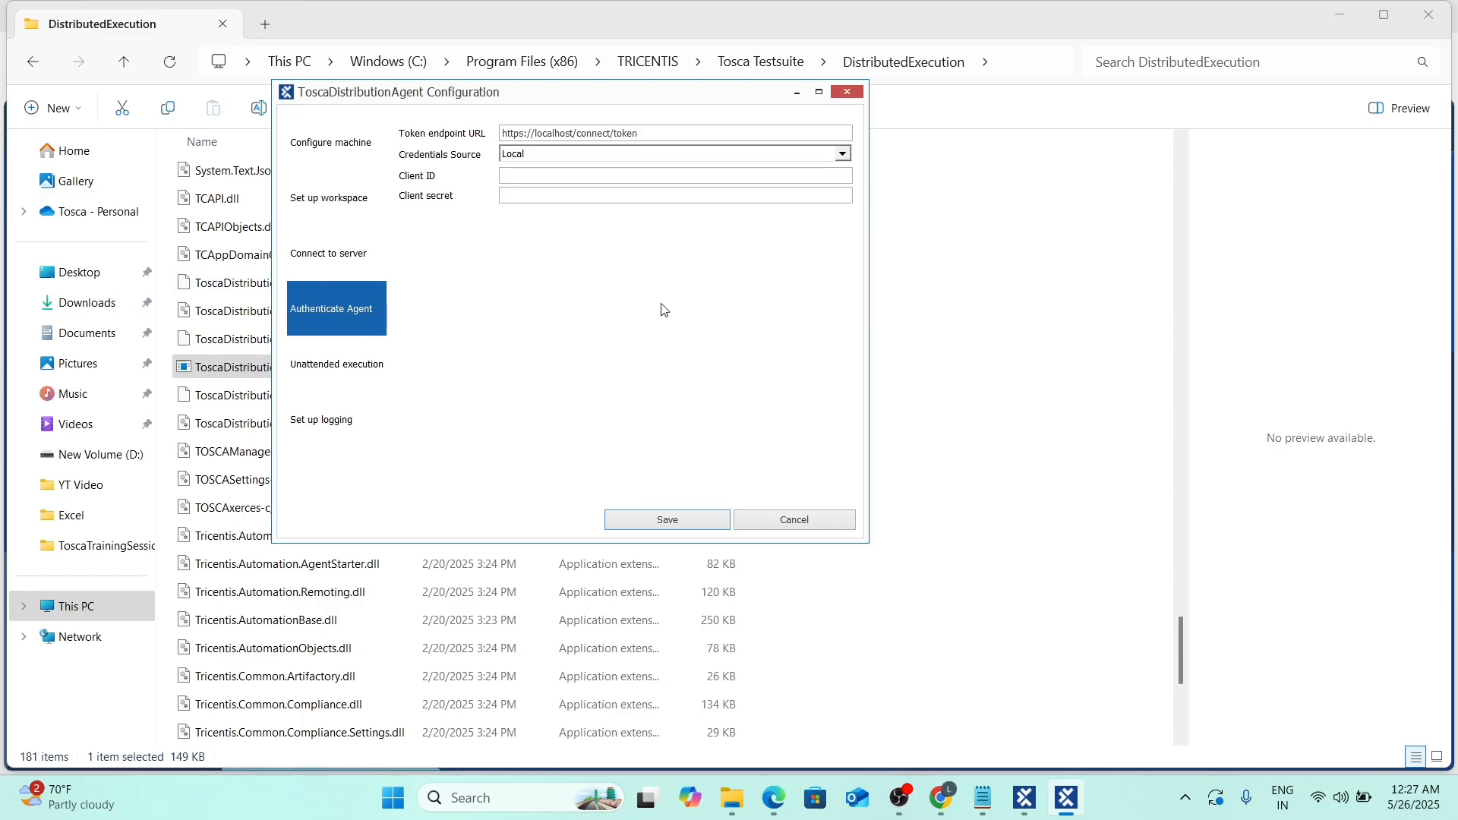
pyautogui.click(320, 367)
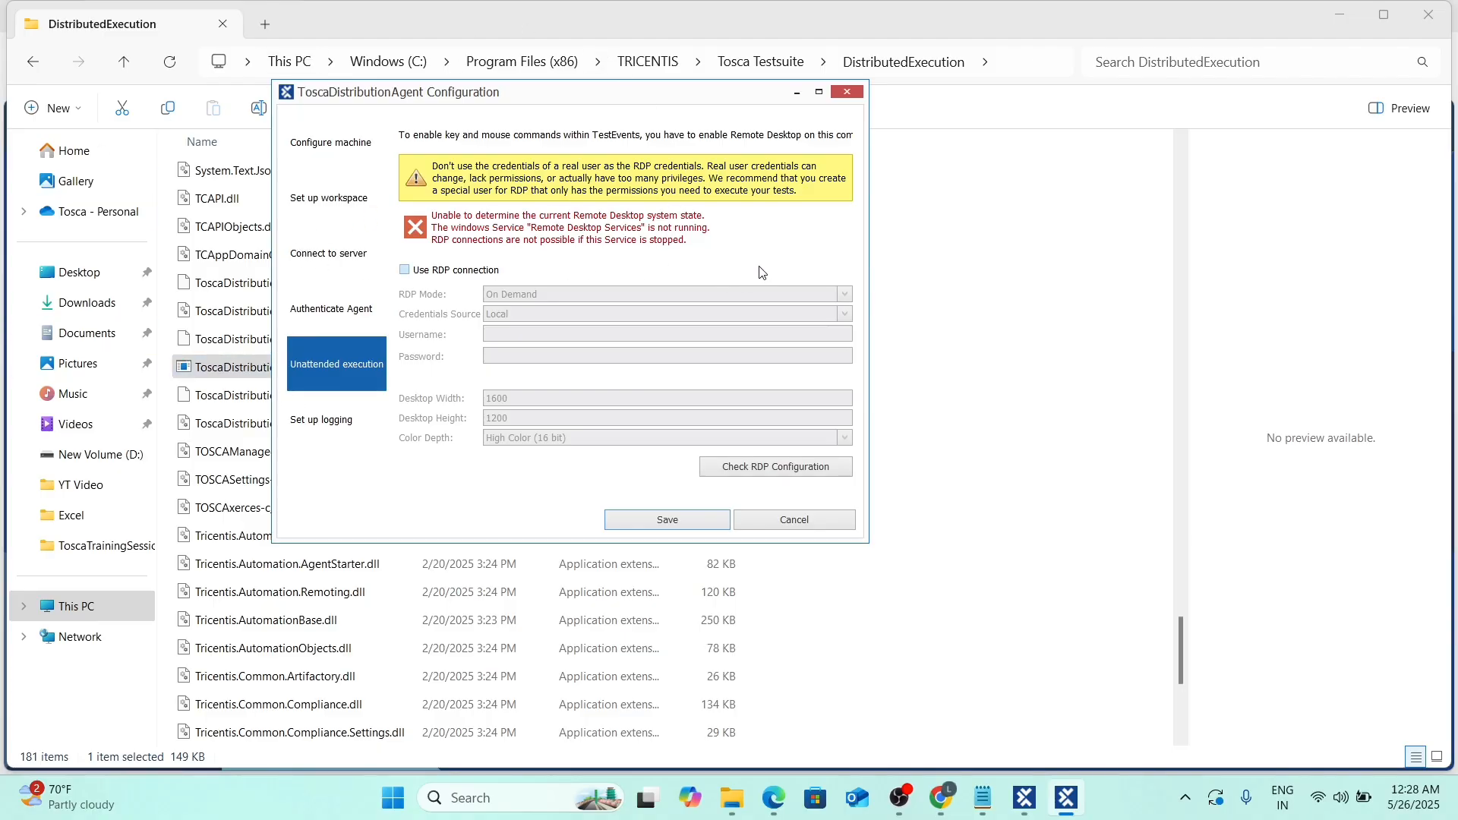
pyautogui.click(315, 424)
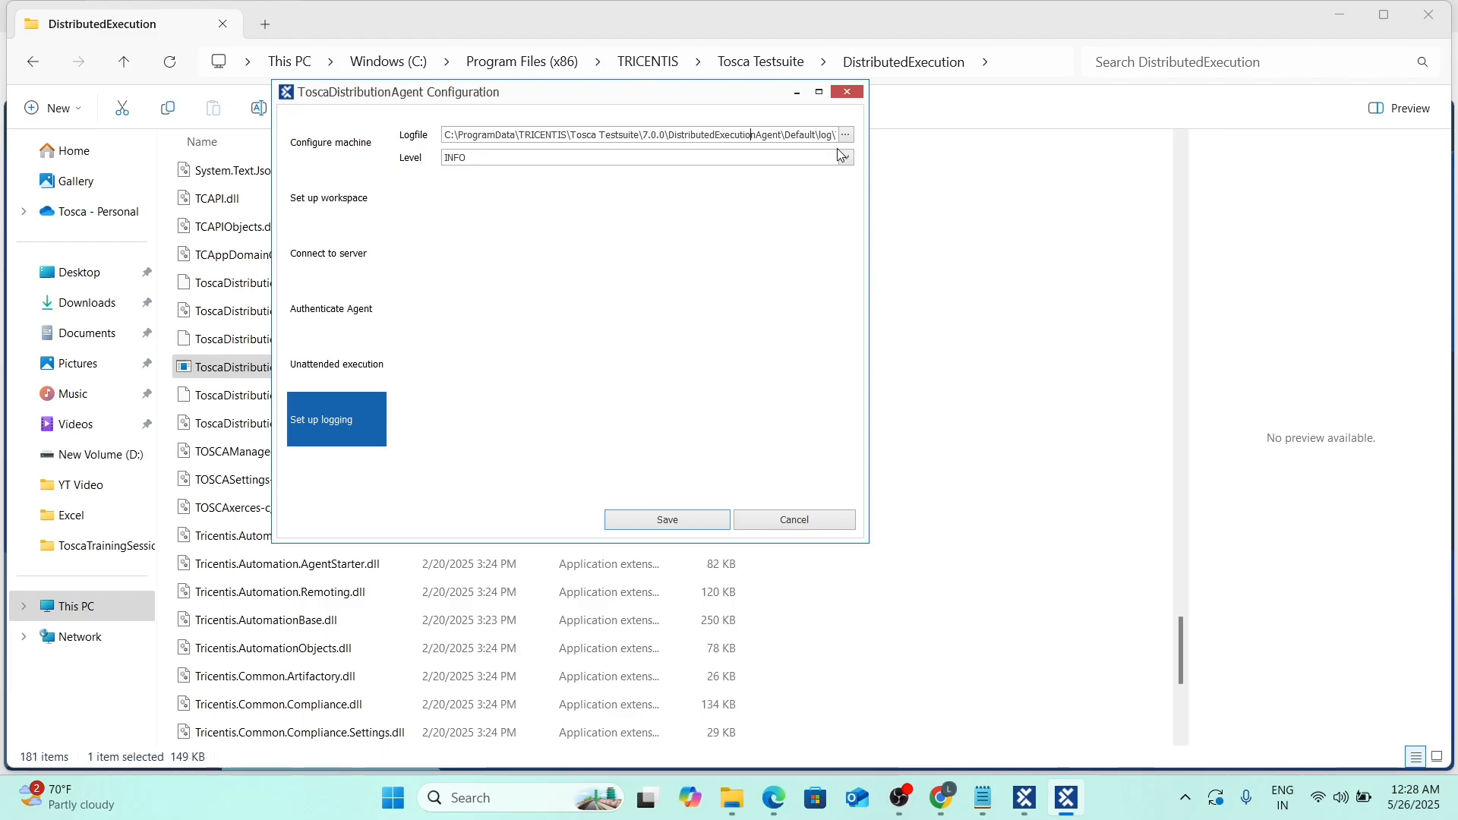
pyautogui.press('Right')
pyautogui.press('Right')
pyautogui.press('Right')
pyautogui.press('Right')
pyautogui.press('Right')
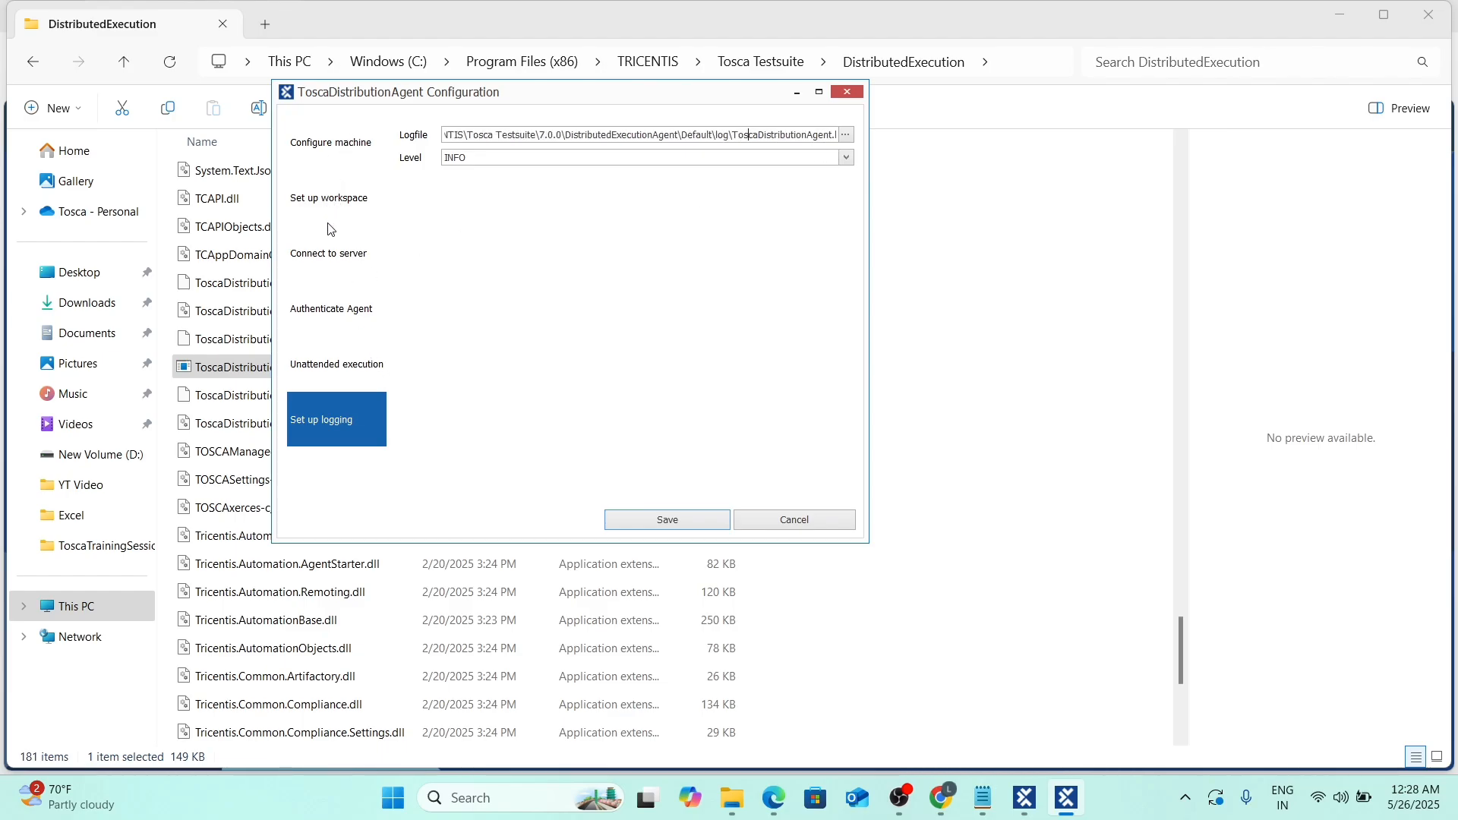
pyautogui.click(651, 521)
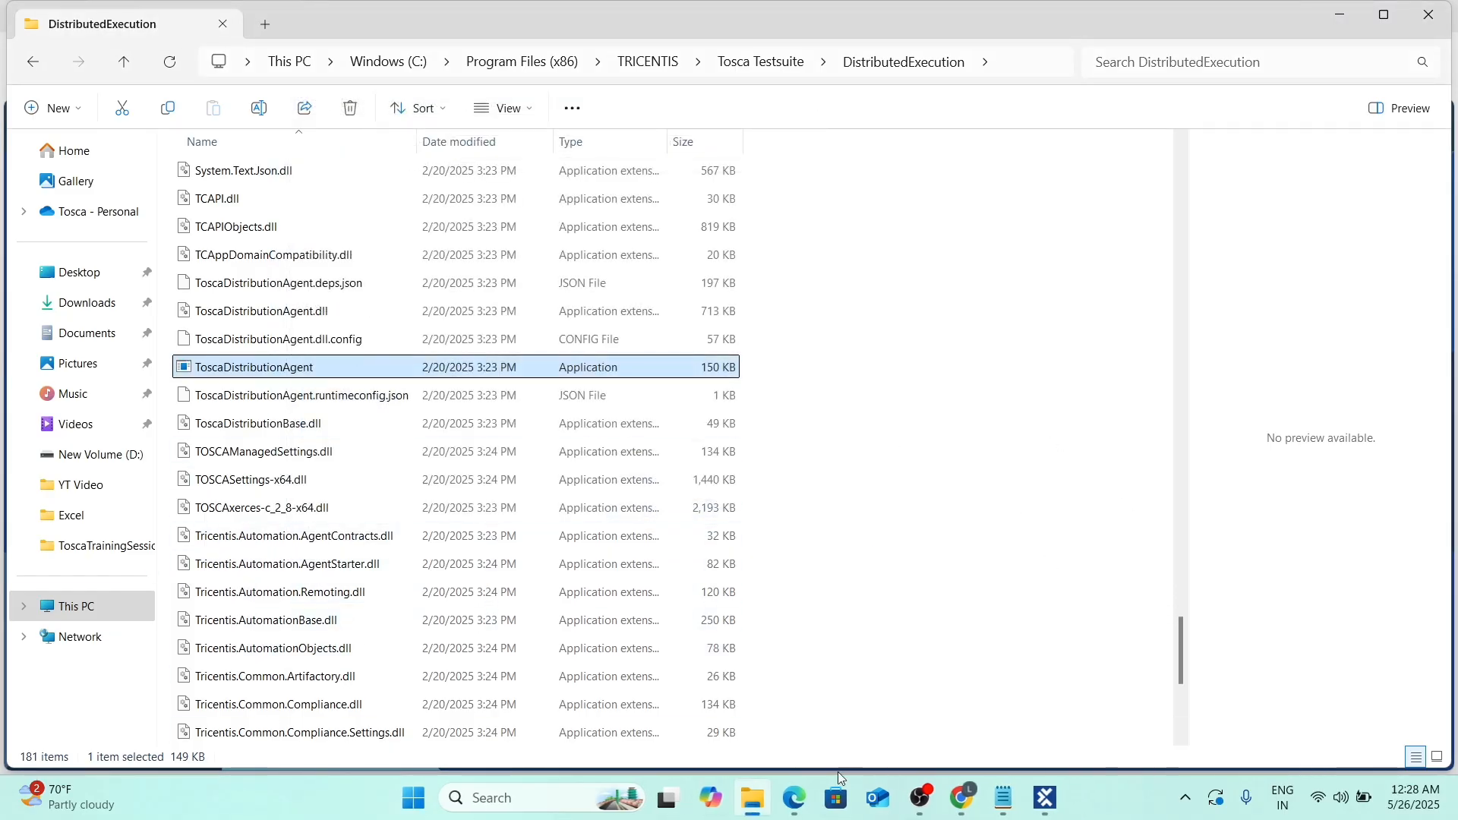
# Close the current workspace in Tosca Commander and dismiss the compacting notification.
pyautogui.click(1045, 798)
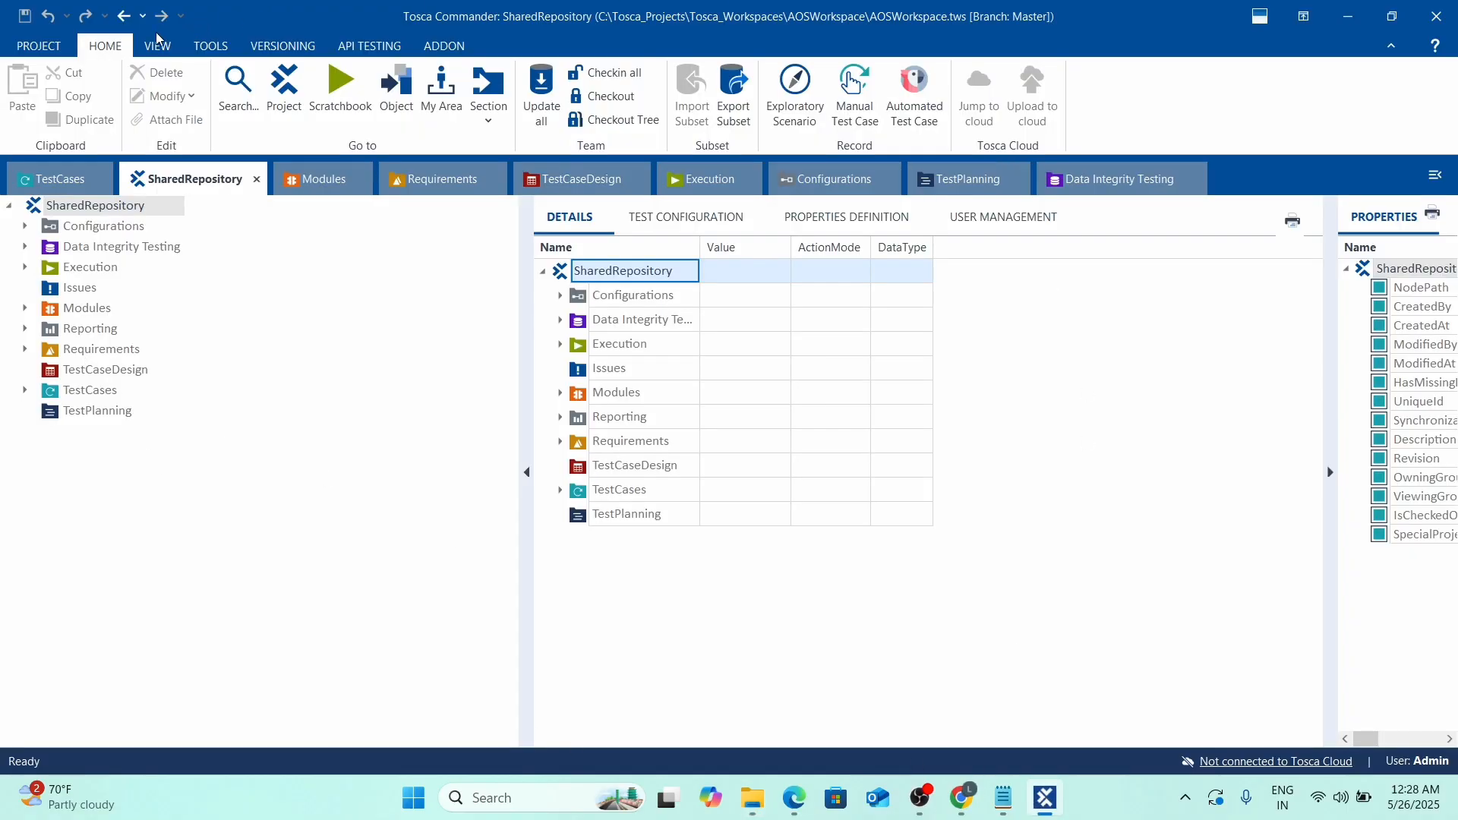
pyautogui.click(38, 45)
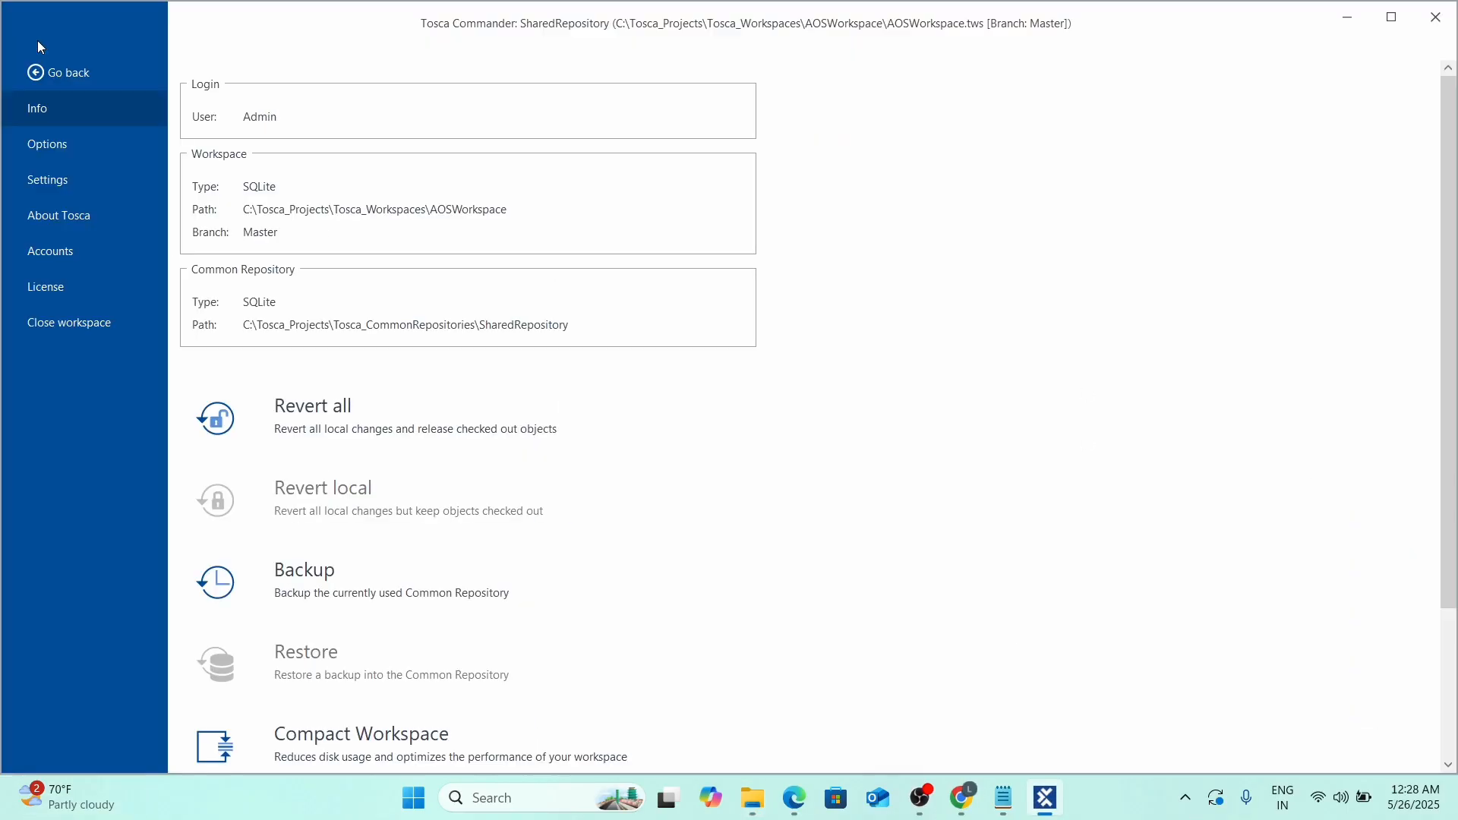
pyautogui.click(44, 325)
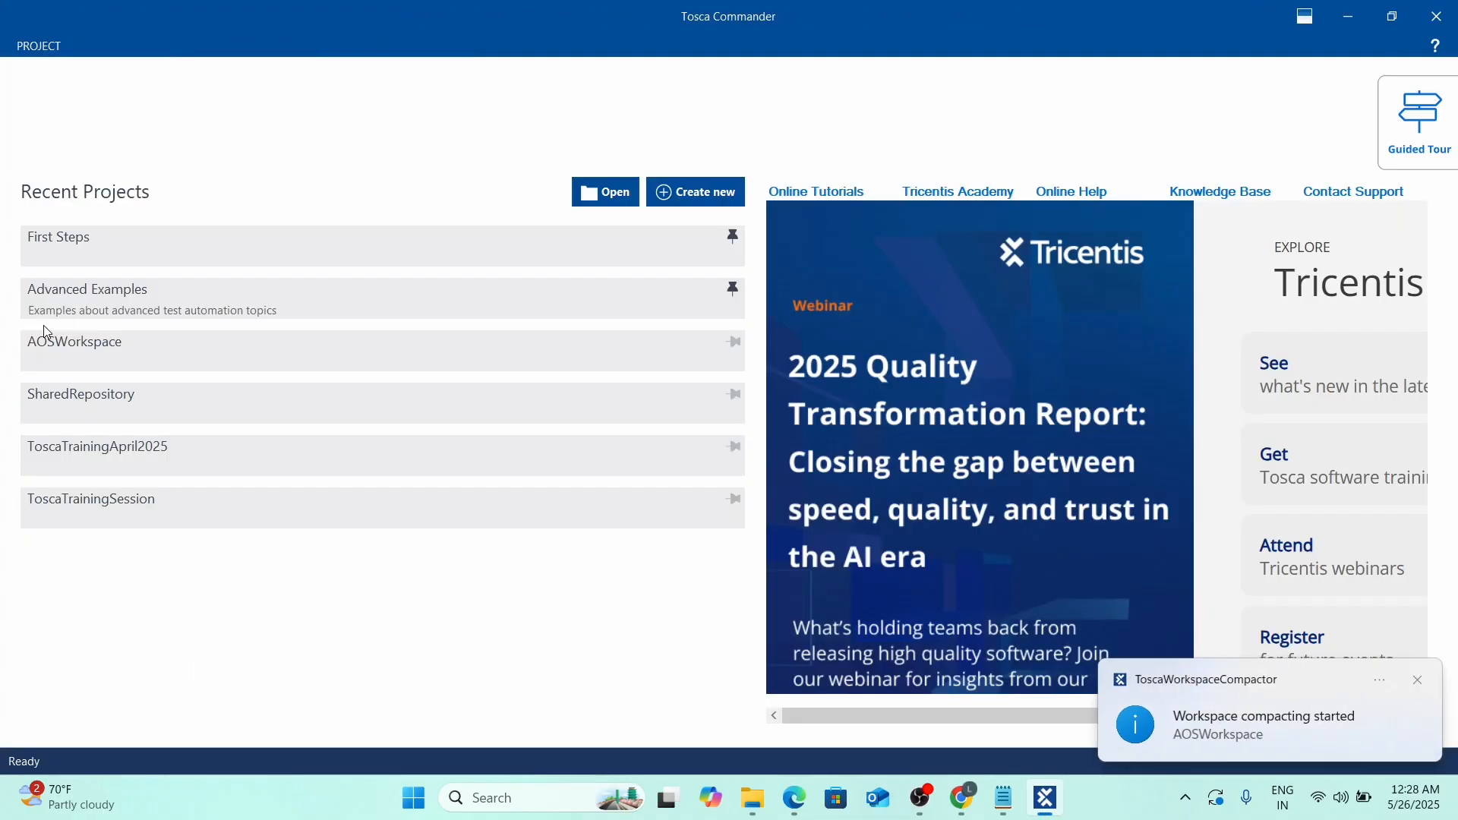
pyautogui.click(1421, 681)
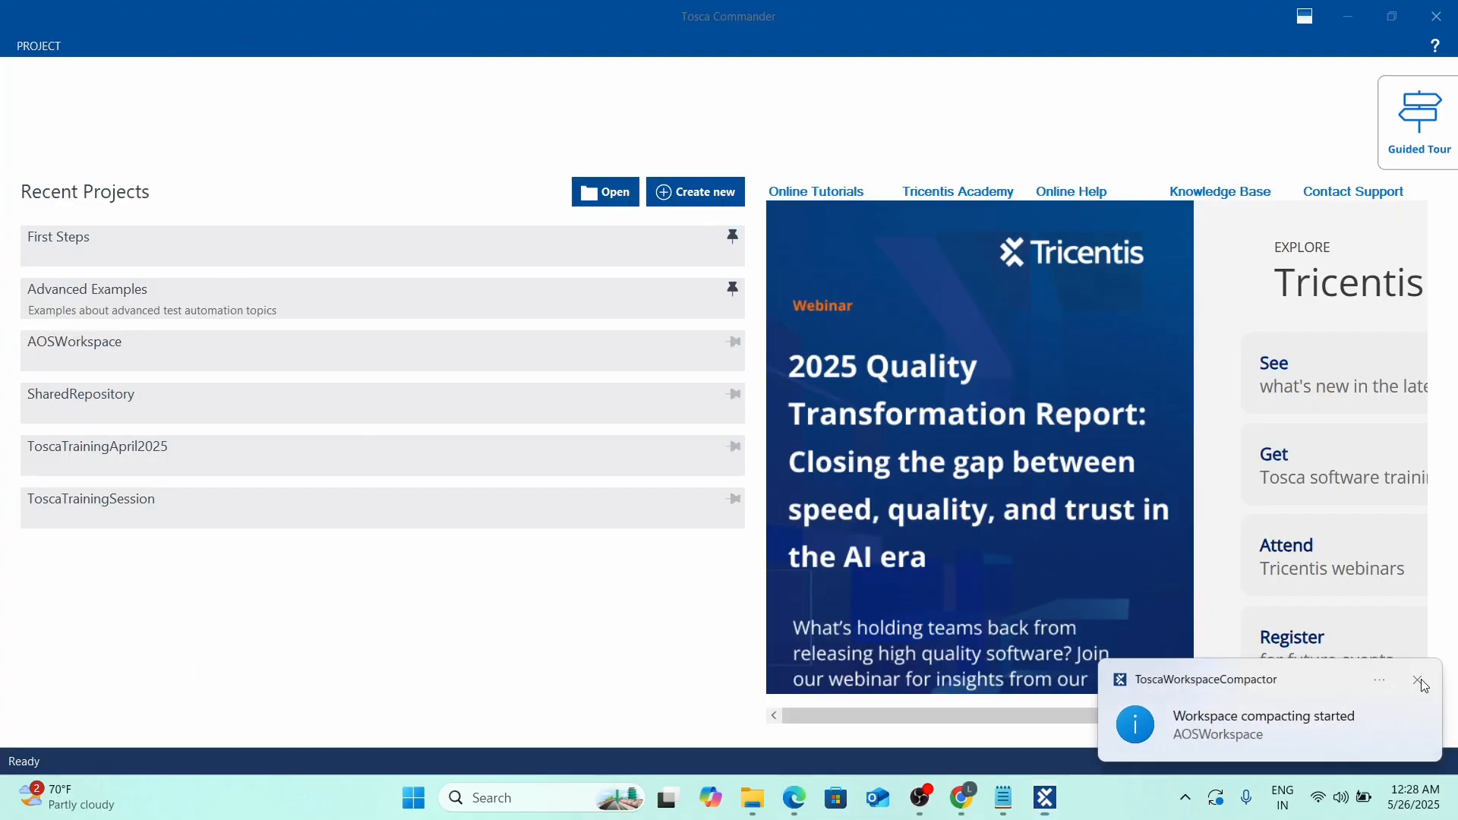
# Open the SharedRepository project from Recent Projects and log in as Admin.
pyautogui.click(71, 396)
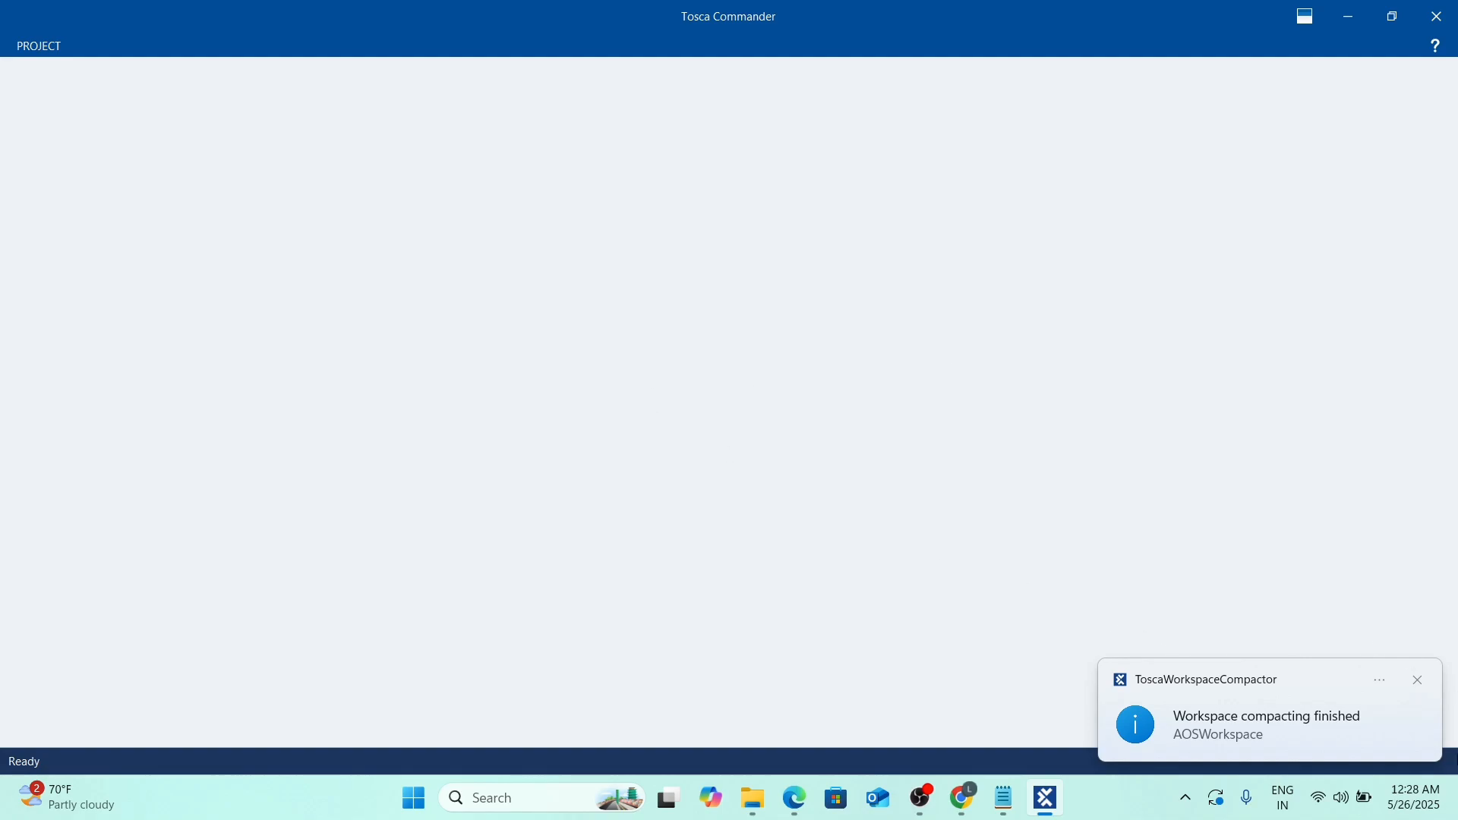
pyautogui.click(1422, 686)
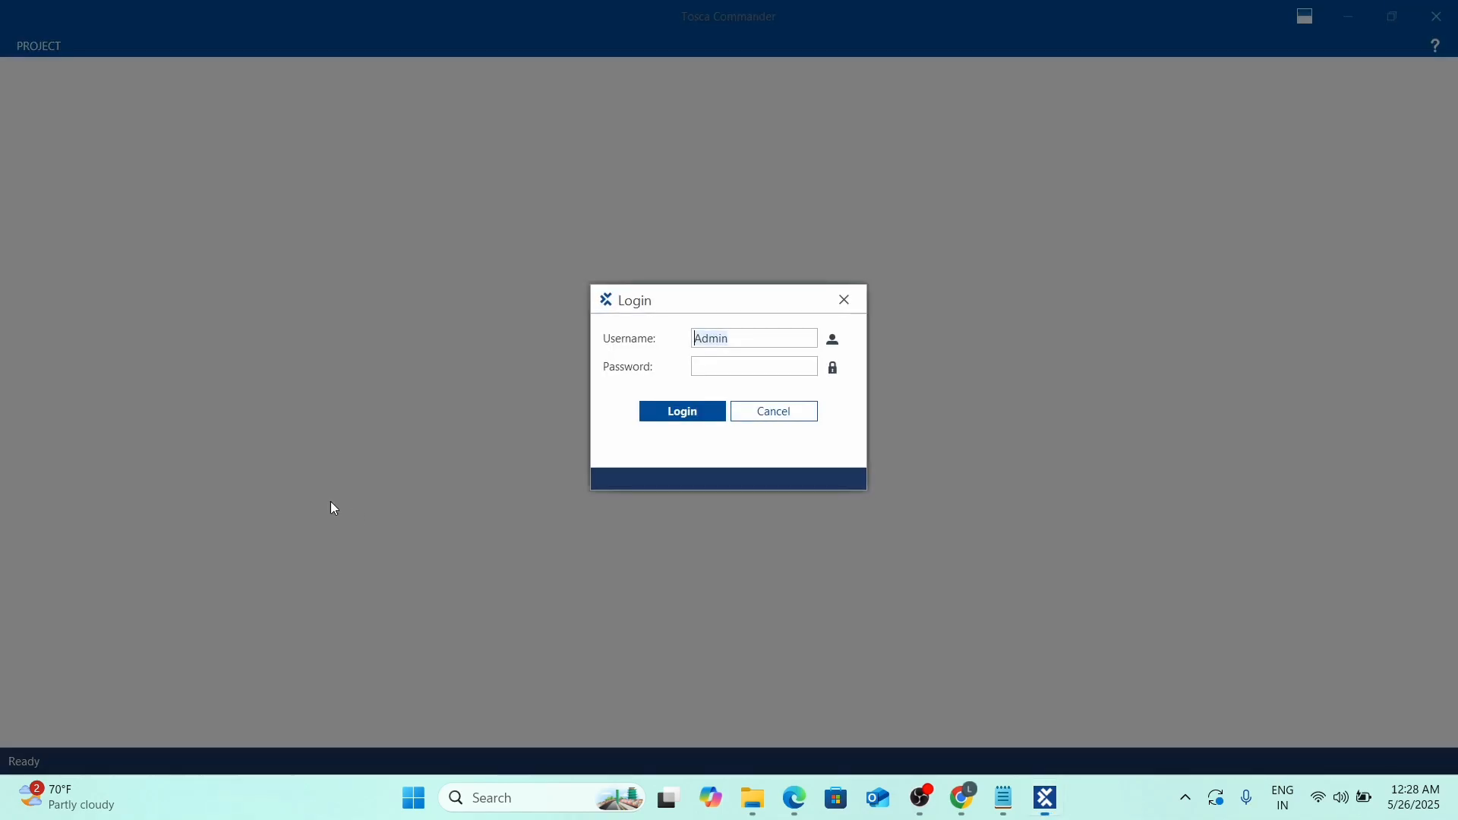
pyautogui.click(731, 364)
pyautogui.press('Return')
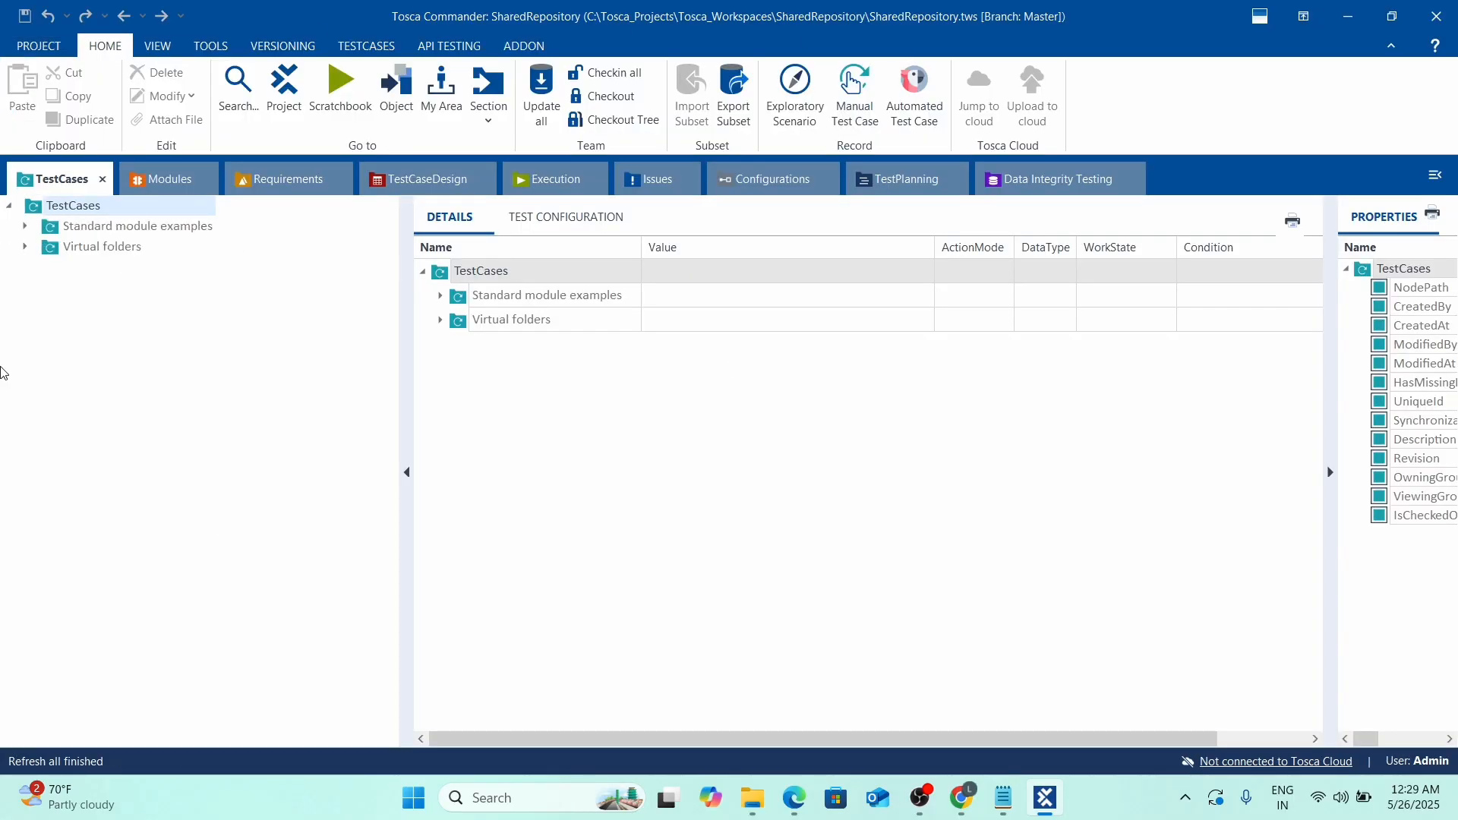
# Show the SharedRepository root view with the Execution section expanded.
pyautogui.click(179, 423)
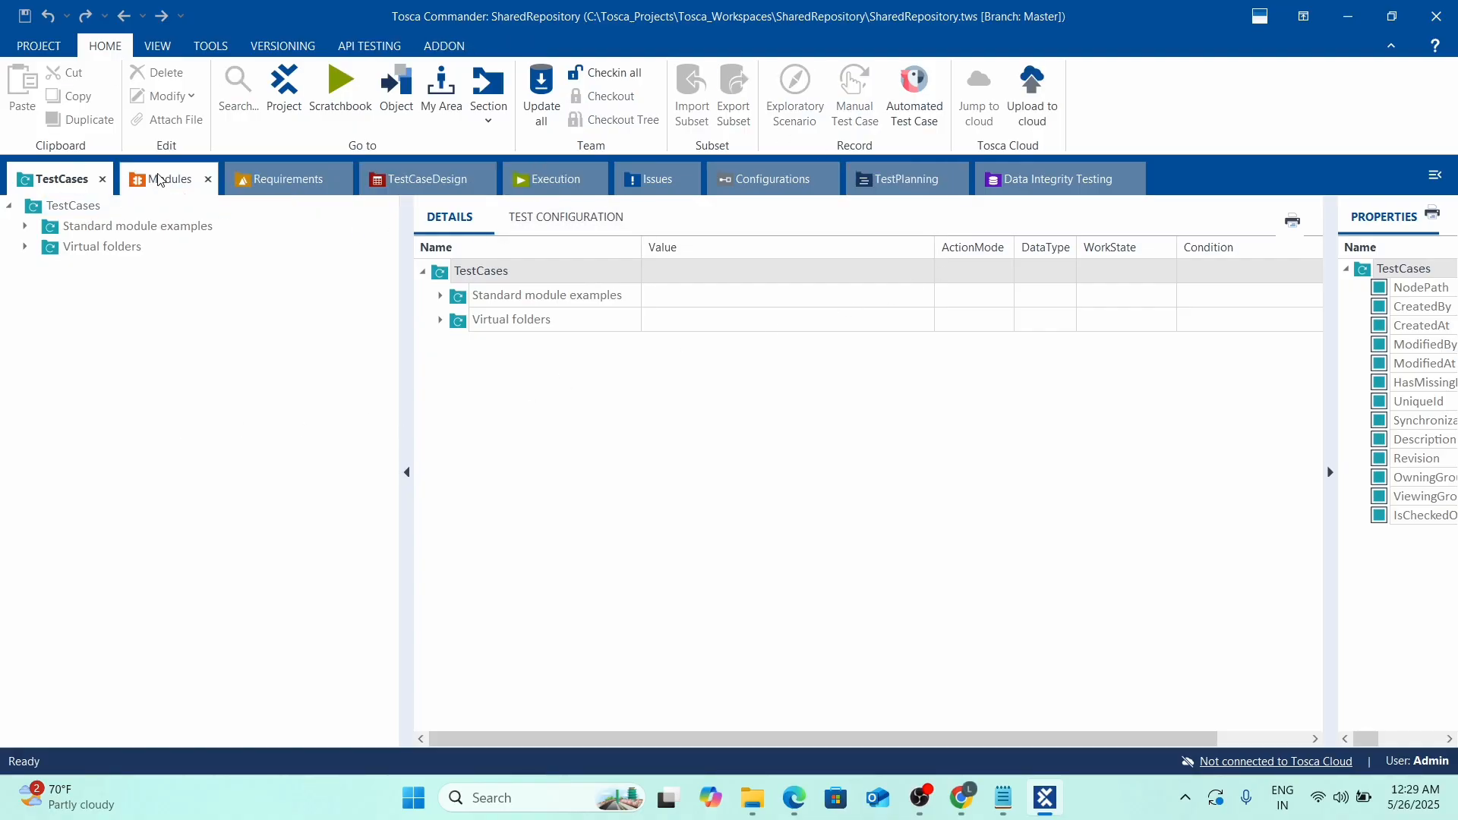
pyautogui.click(284, 87)
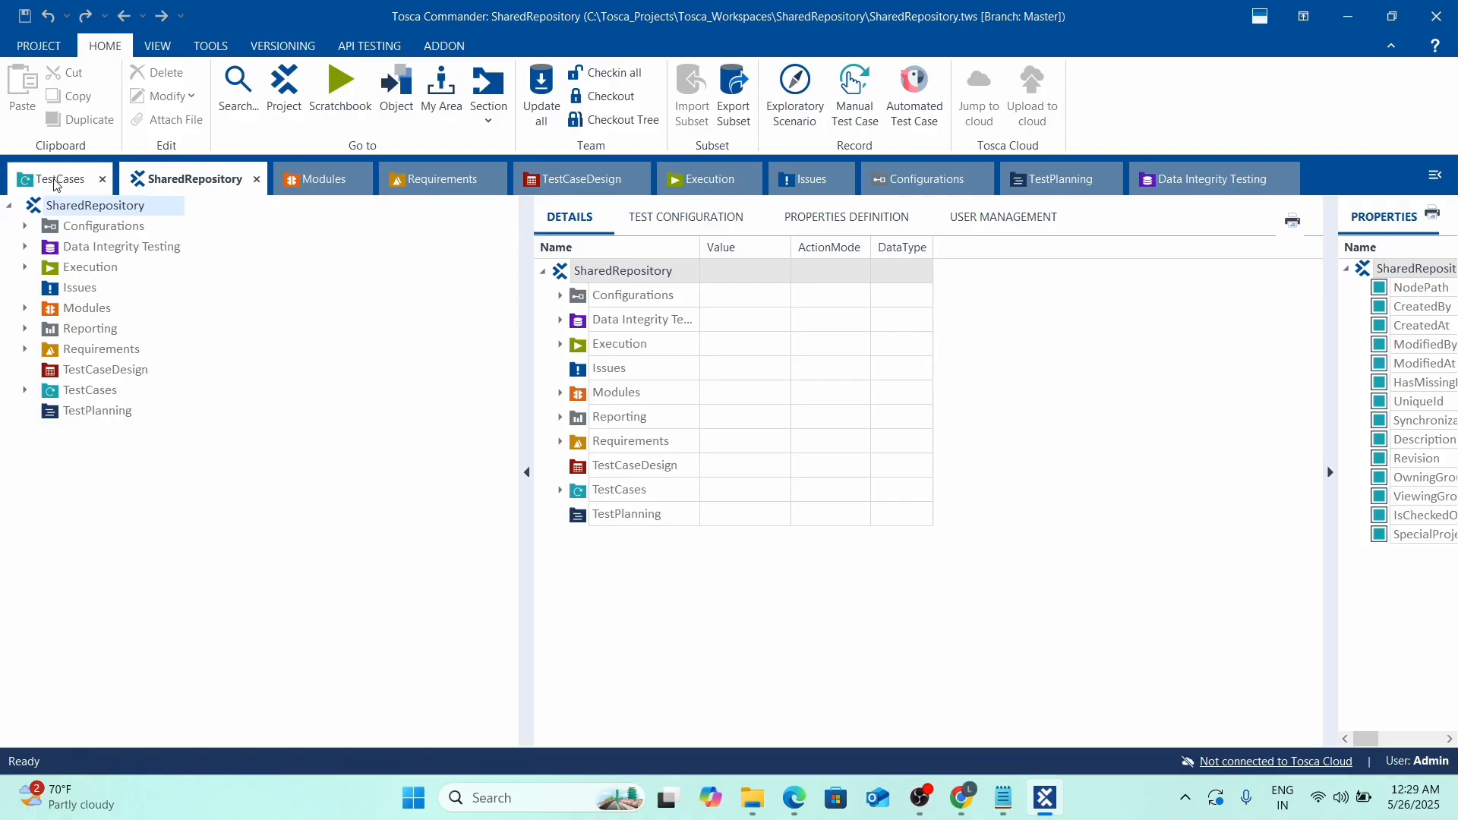
pyautogui.click(25, 268)
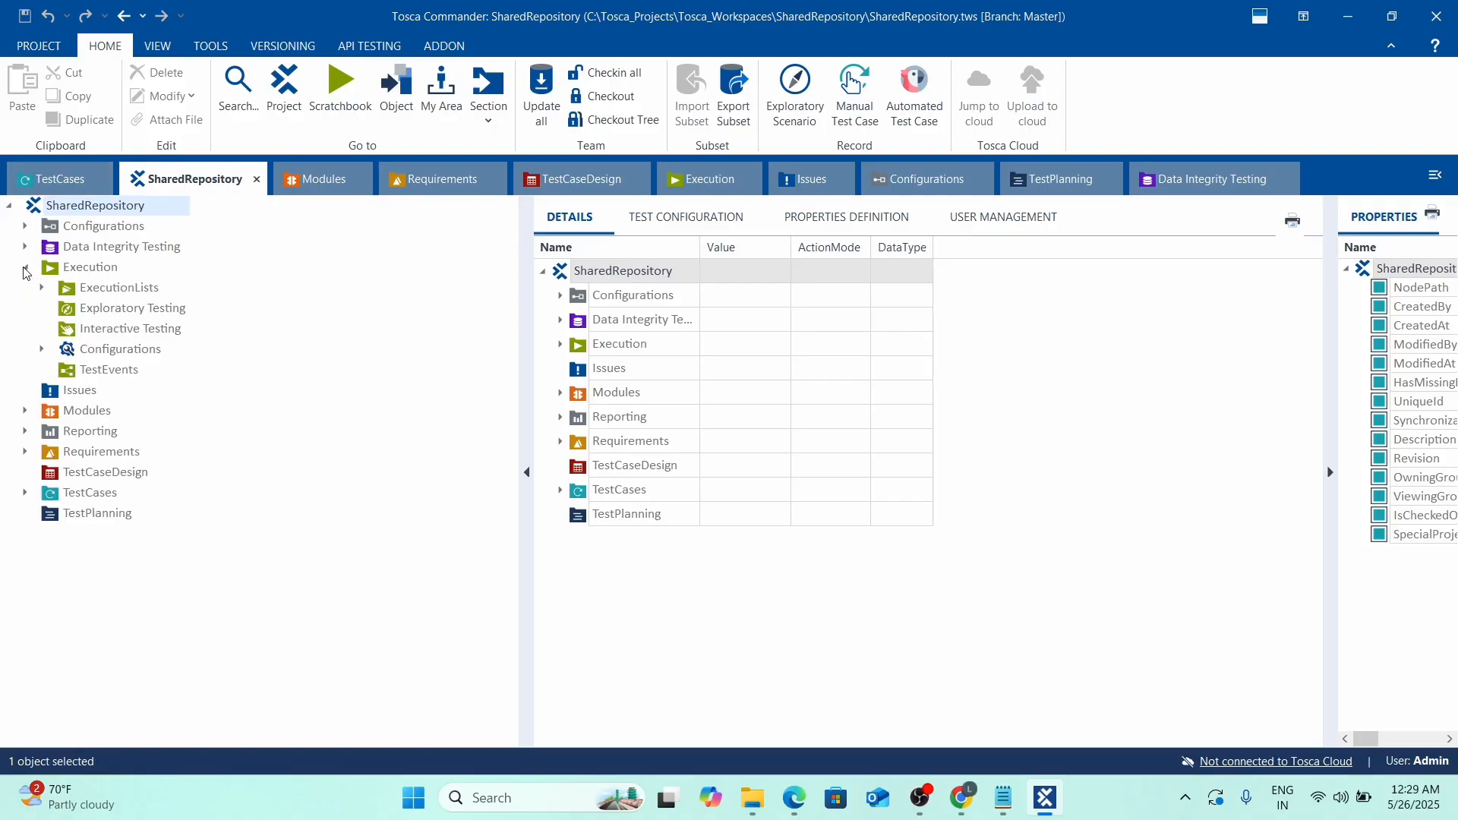
pyautogui.click(58, 272)
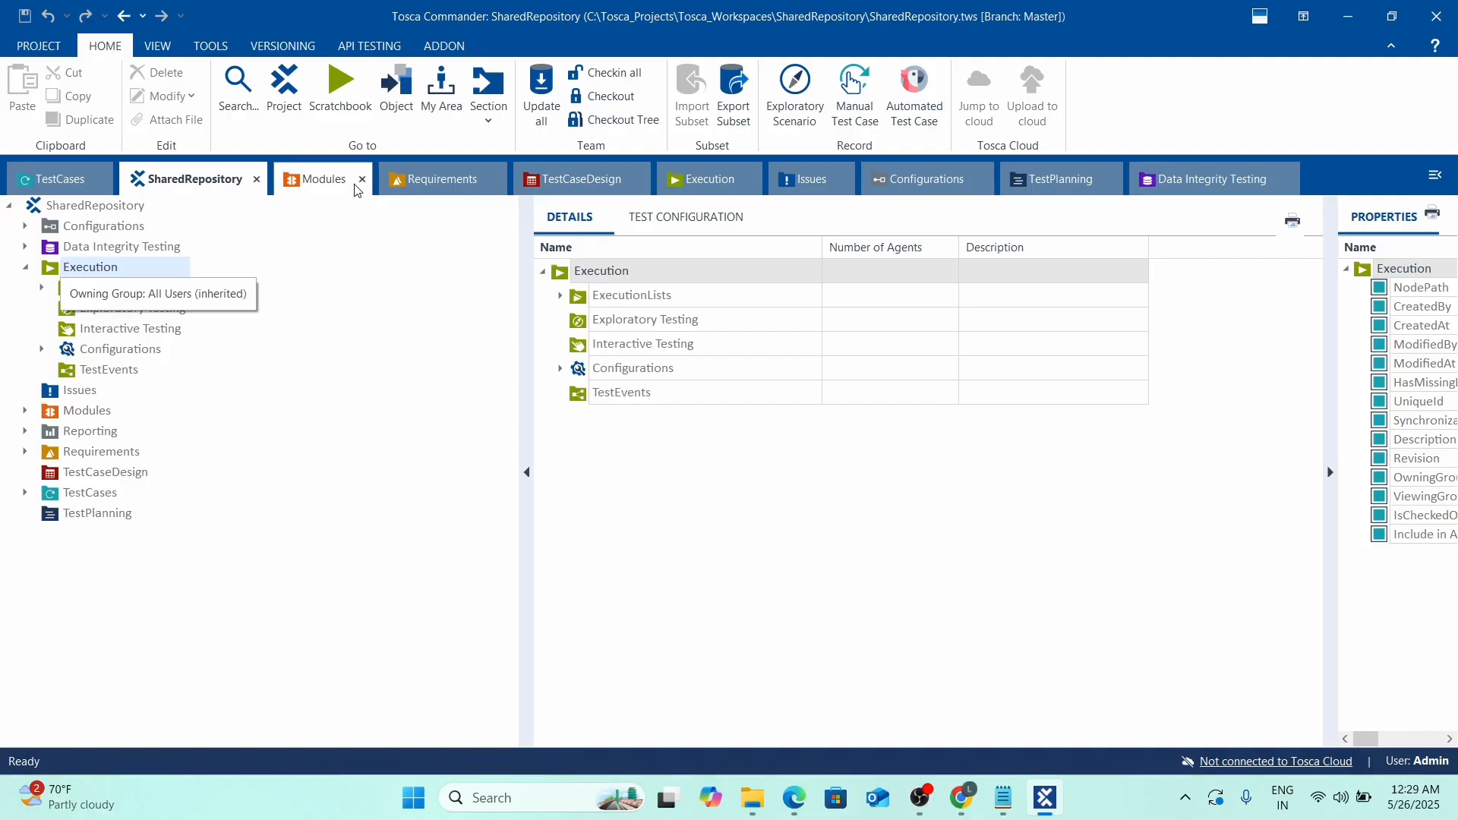
# Close the Data Integrity Testing, TestPlanning, Configurations, Issues and Requirements tabs, then list Execution Configurations.
pyautogui.rightClick(187, 186)
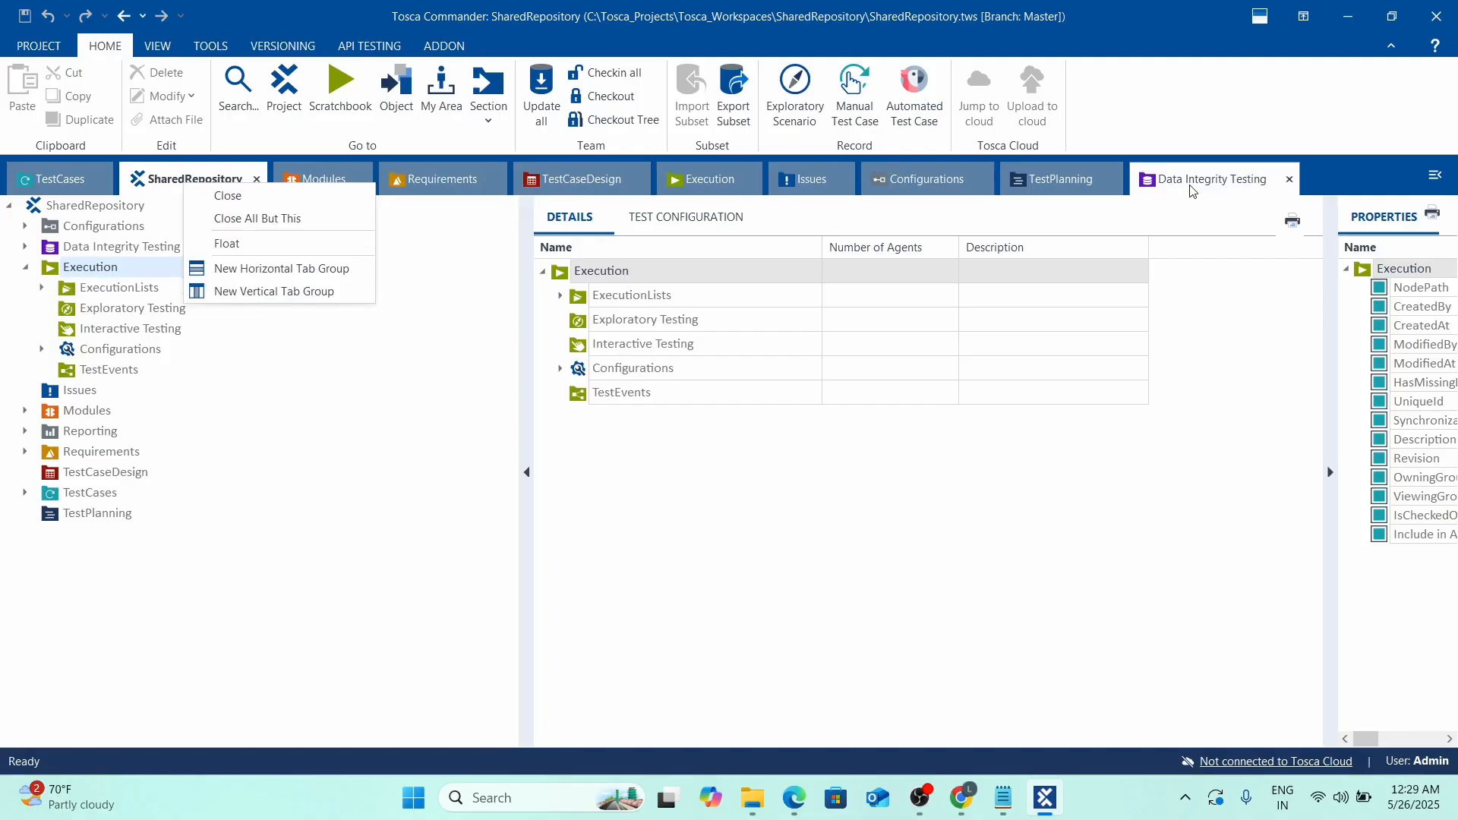
pyautogui.click(1292, 180)
pyautogui.click(1292, 180)
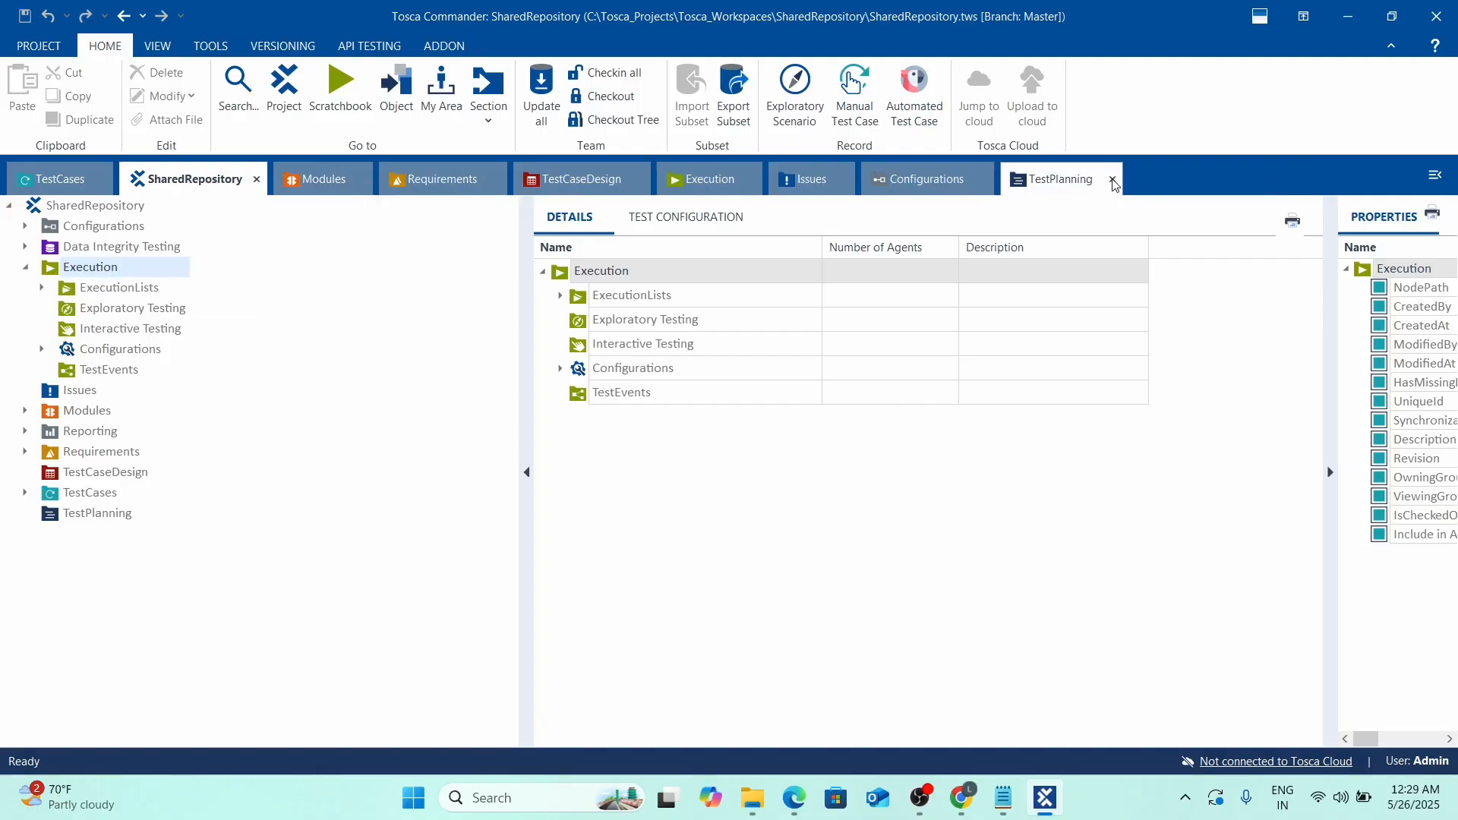
pyautogui.click(1112, 180)
pyautogui.click(984, 180)
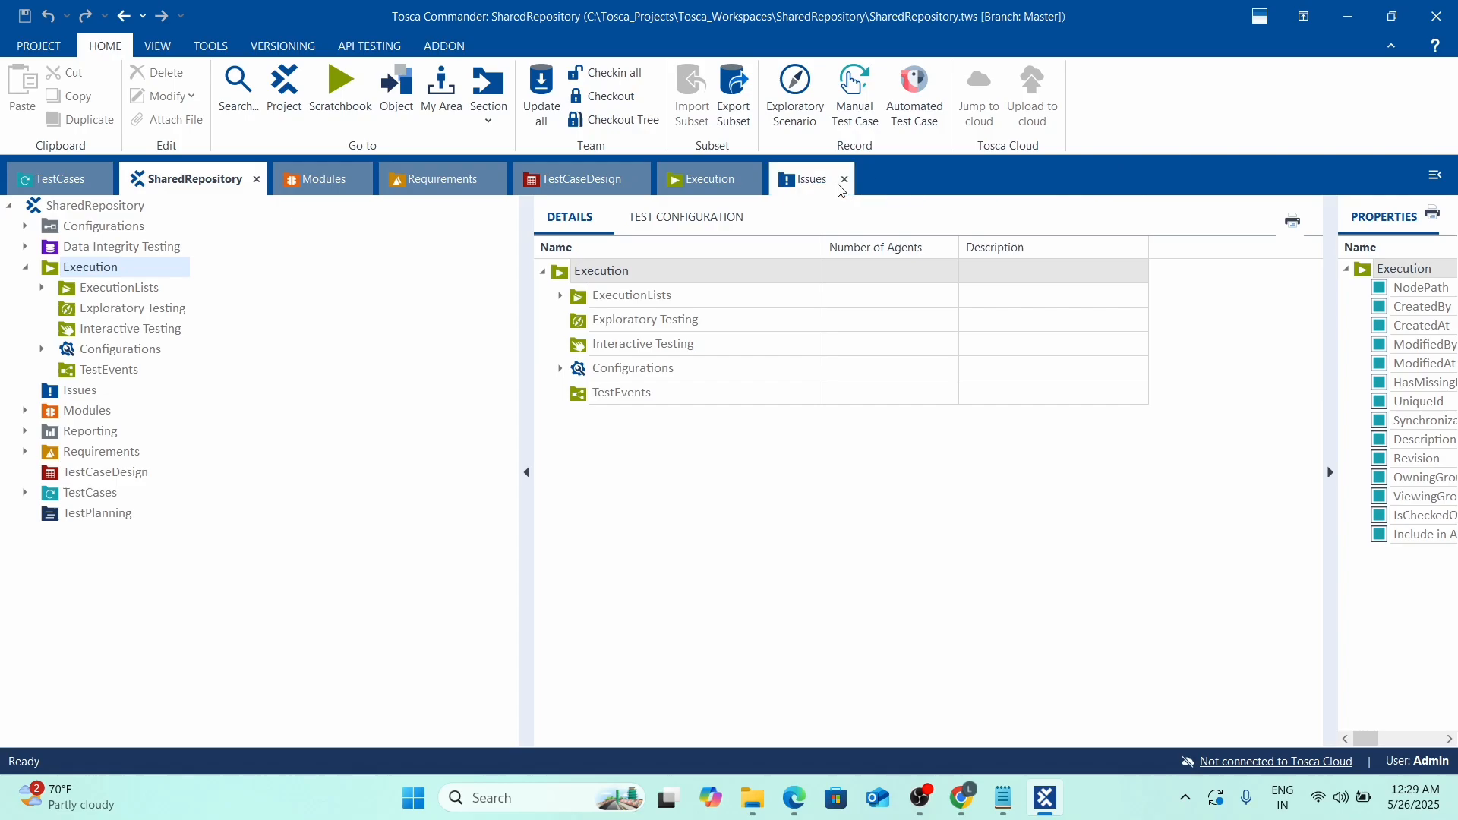
pyautogui.click(843, 180)
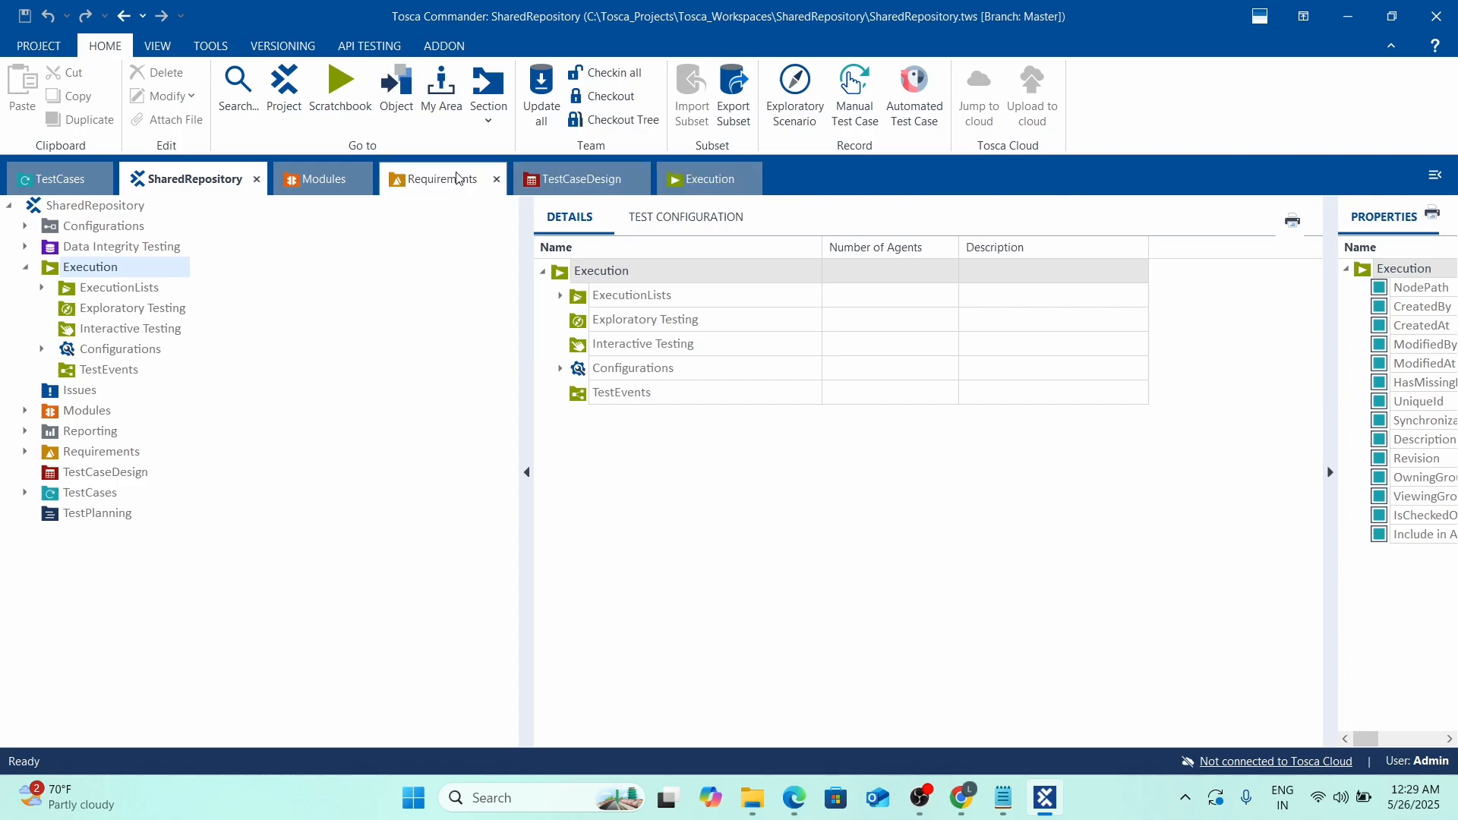
pyautogui.click(501, 180)
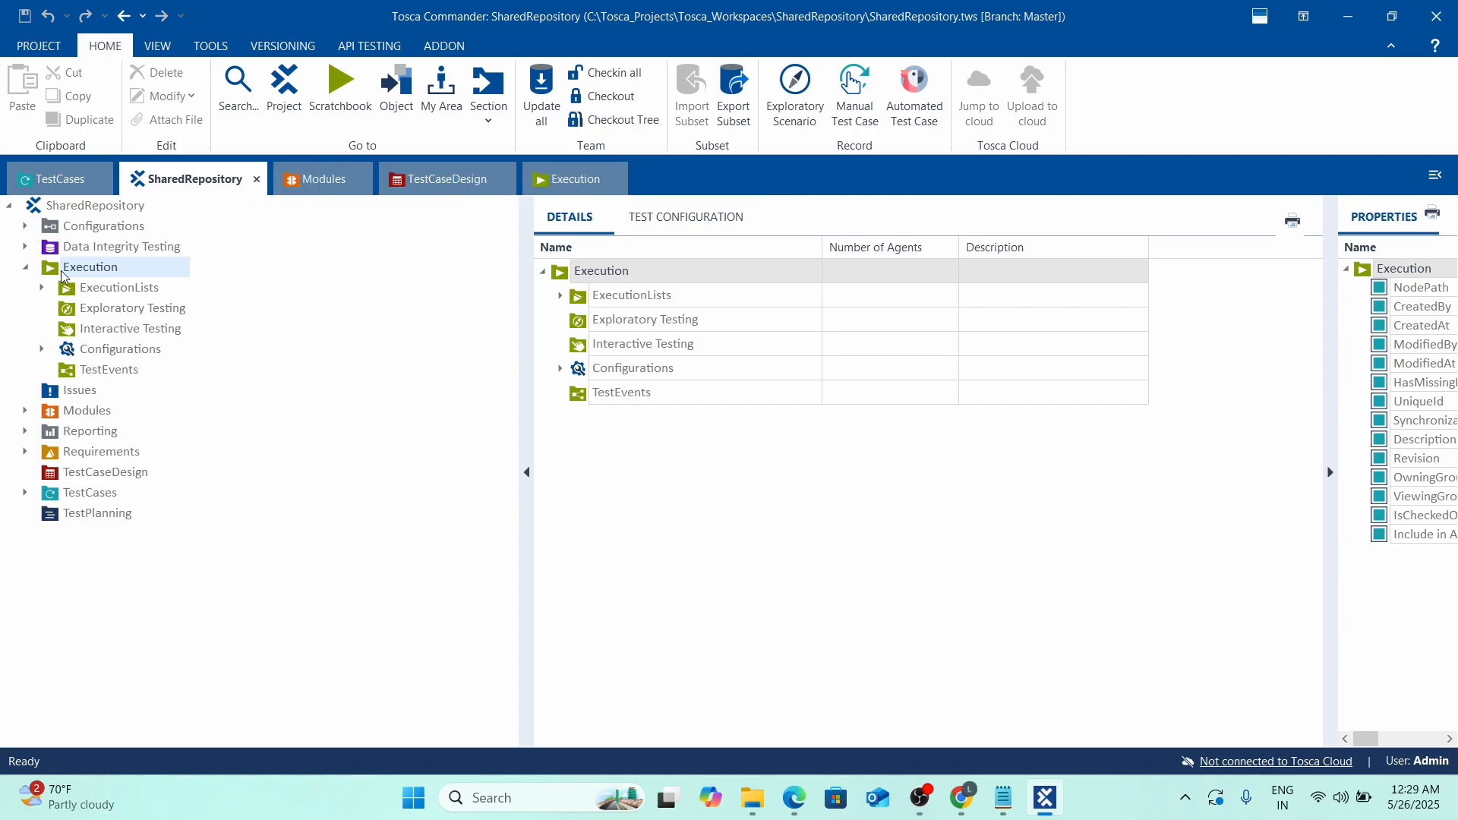
pyautogui.click(42, 350)
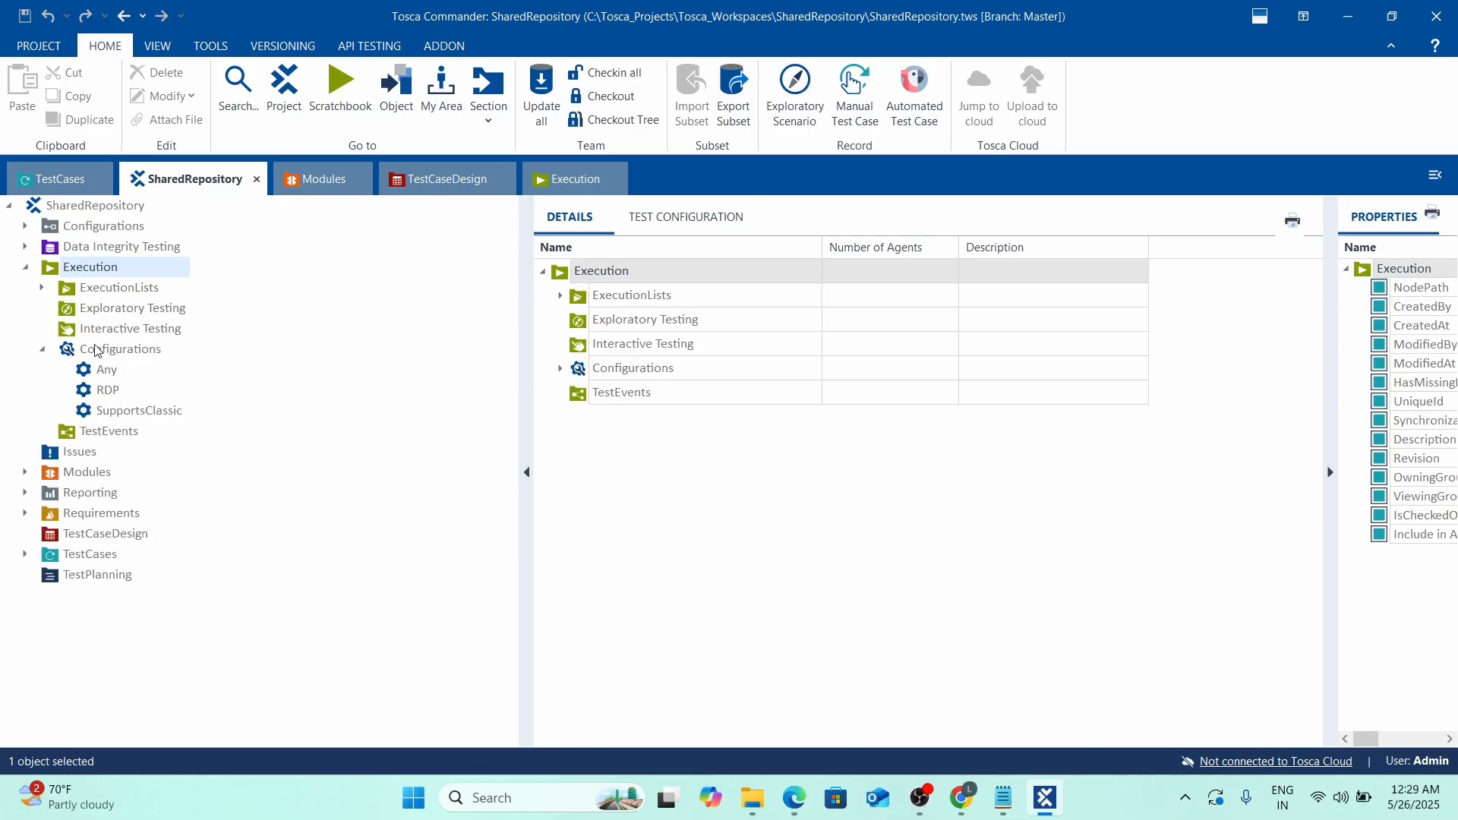
pyautogui.click(69, 354)
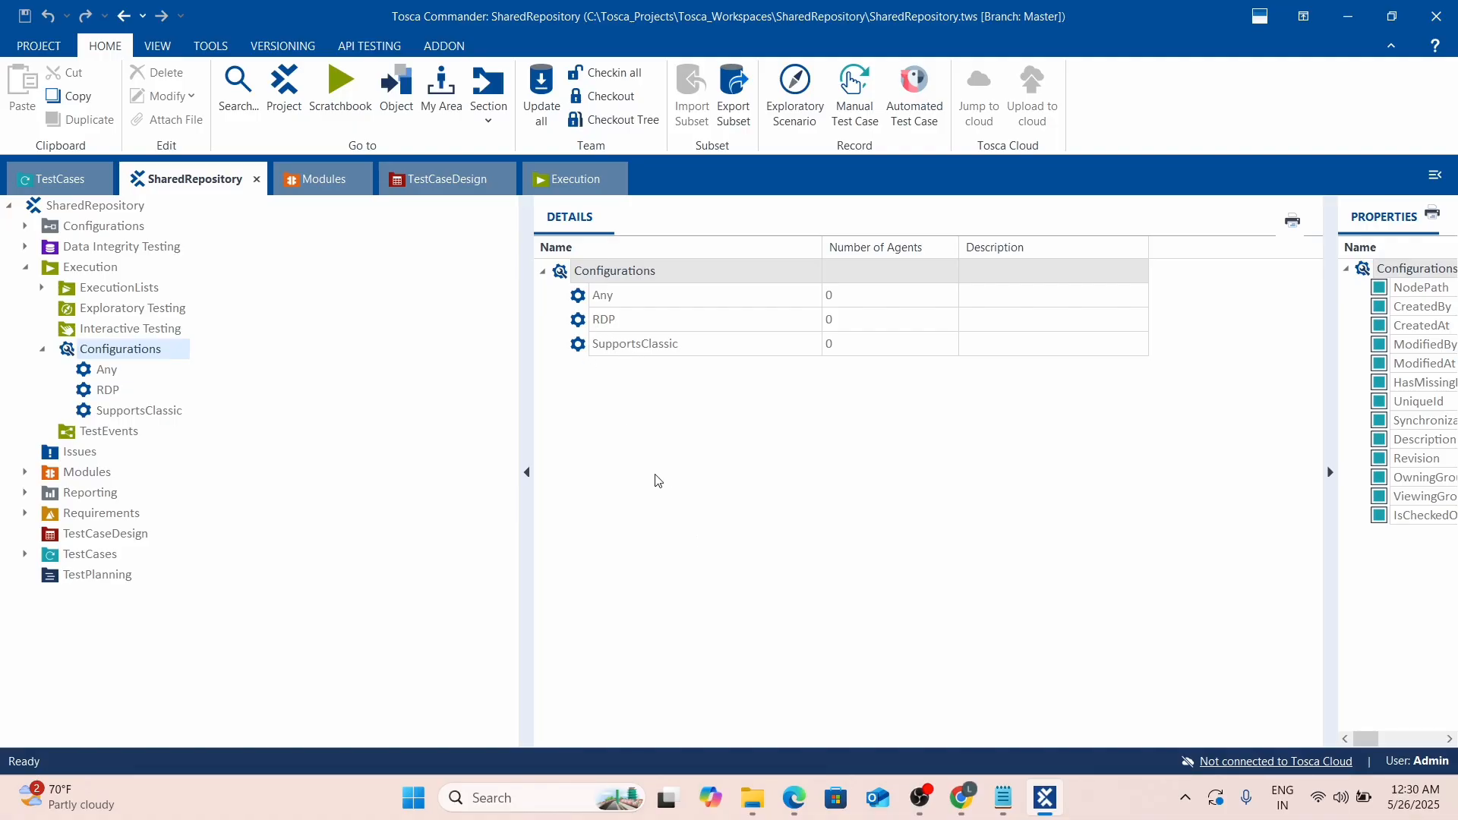
# Run Refresh Agents on the Configurations after confirming the distribution agent is running.
pyautogui.rightClick(564, 272)
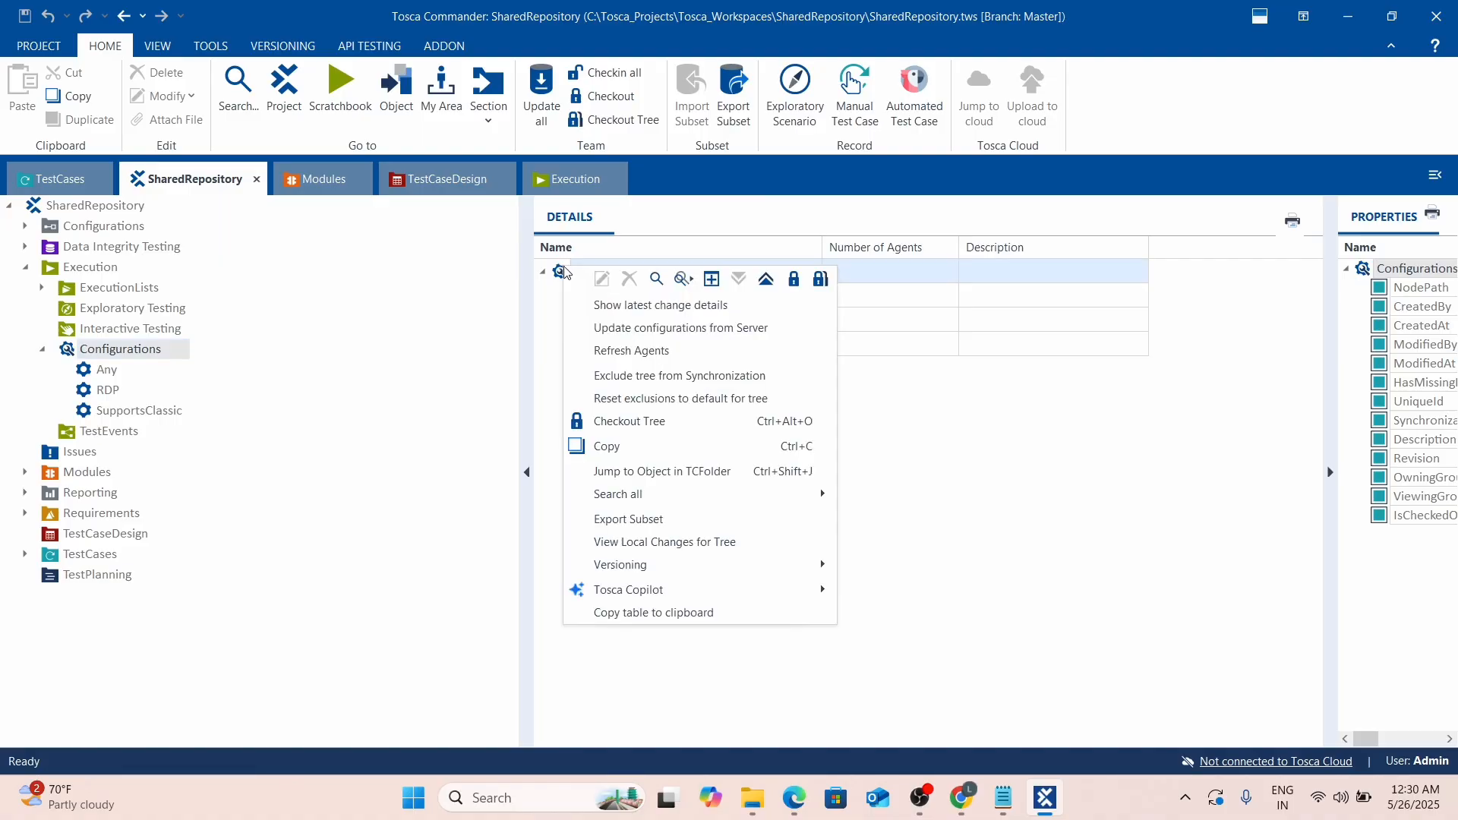
pyautogui.click(1165, 616)
pyautogui.click(1185, 797)
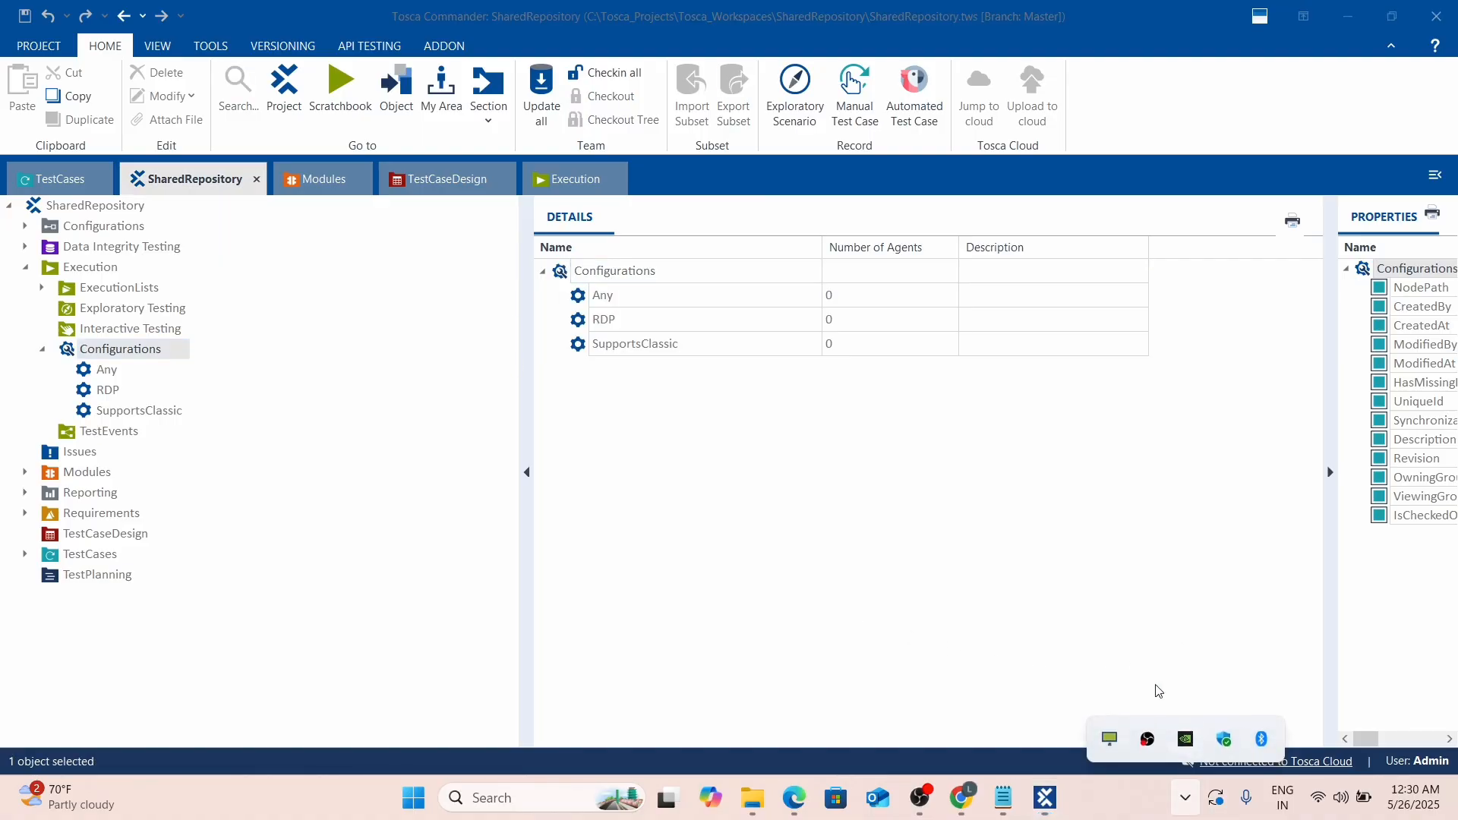
pyautogui.click(858, 566)
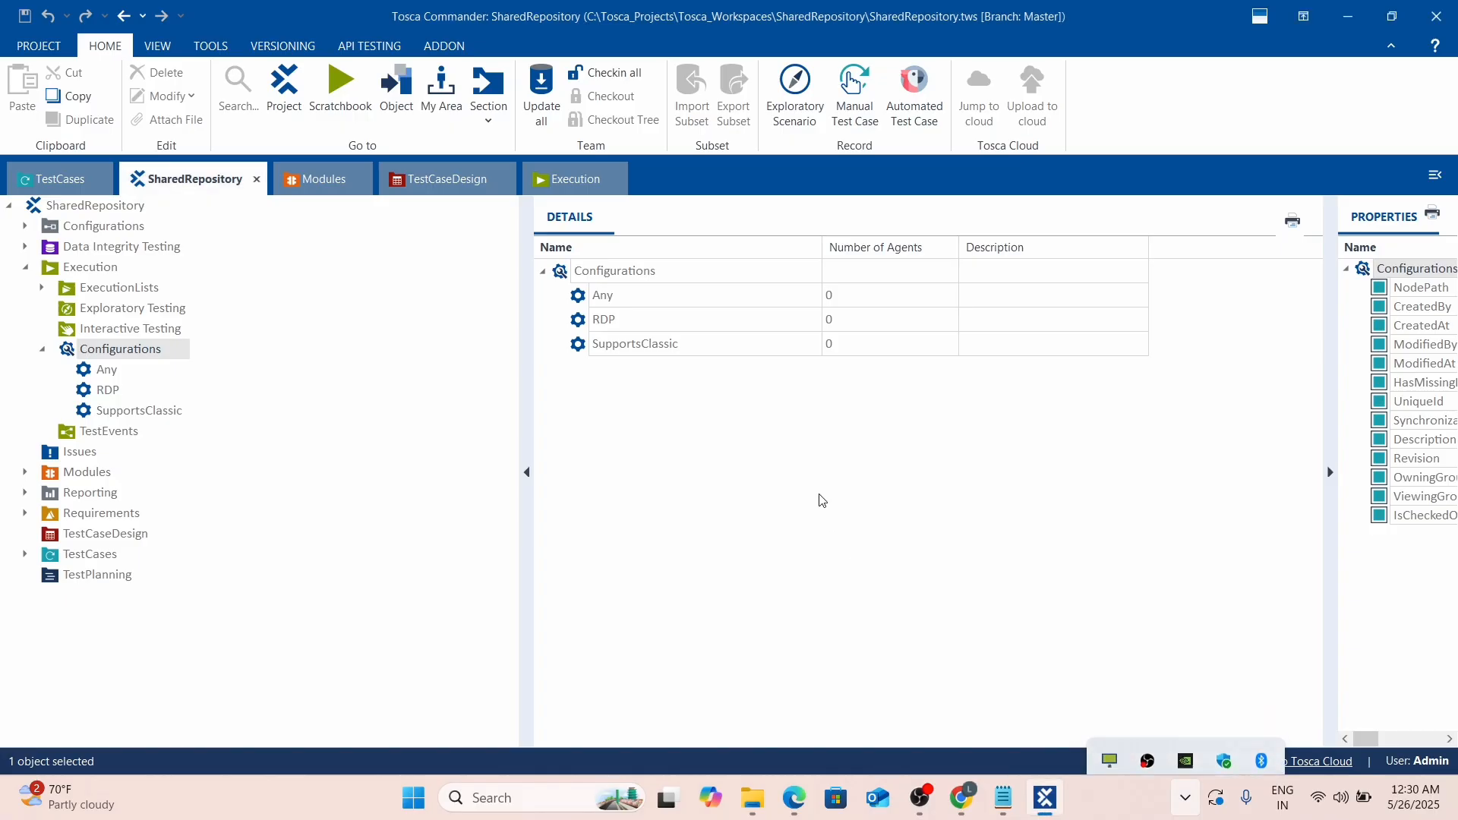
pyautogui.rightClick(564, 275)
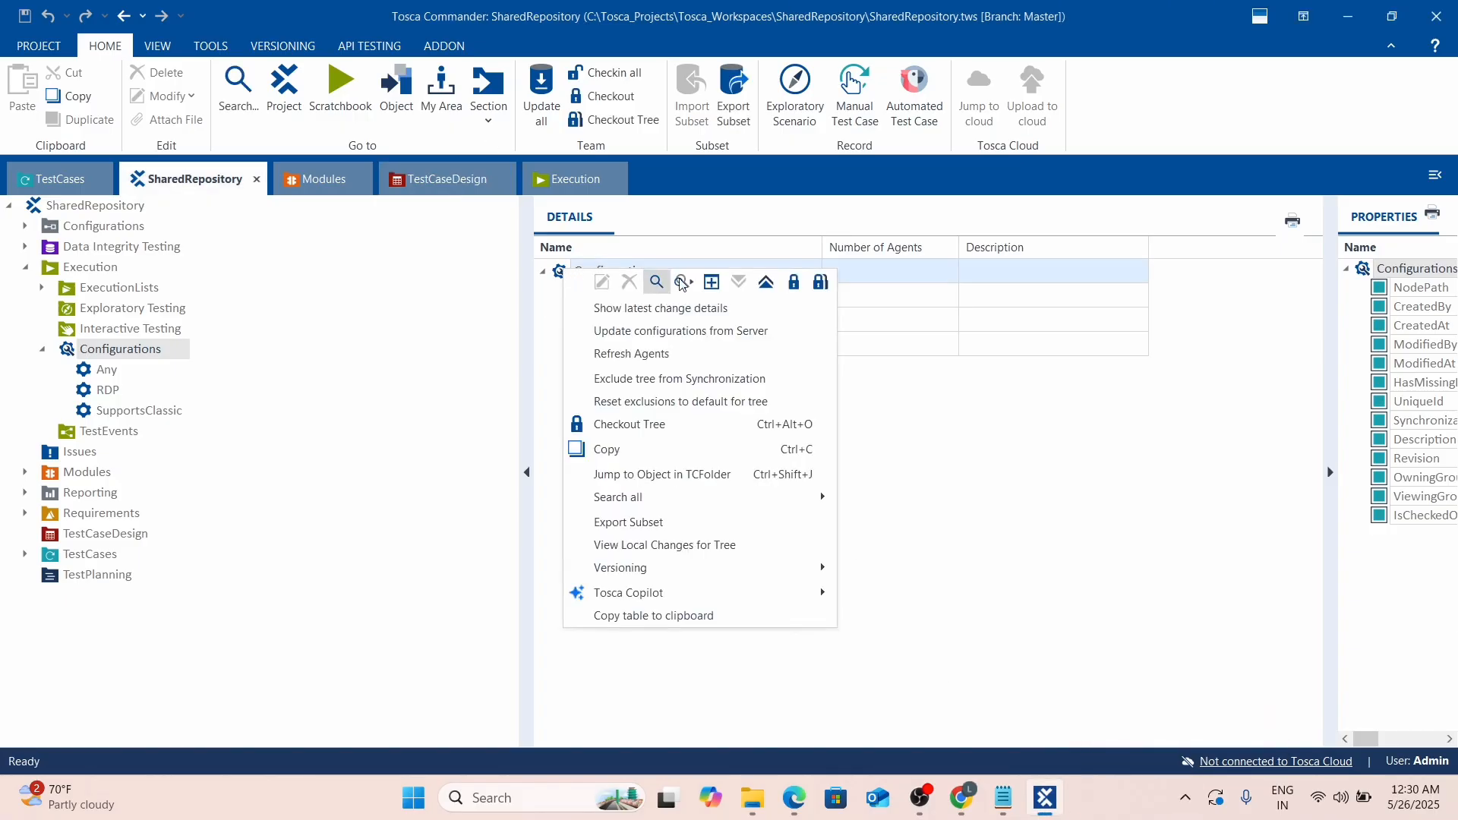
pyautogui.click(617, 358)
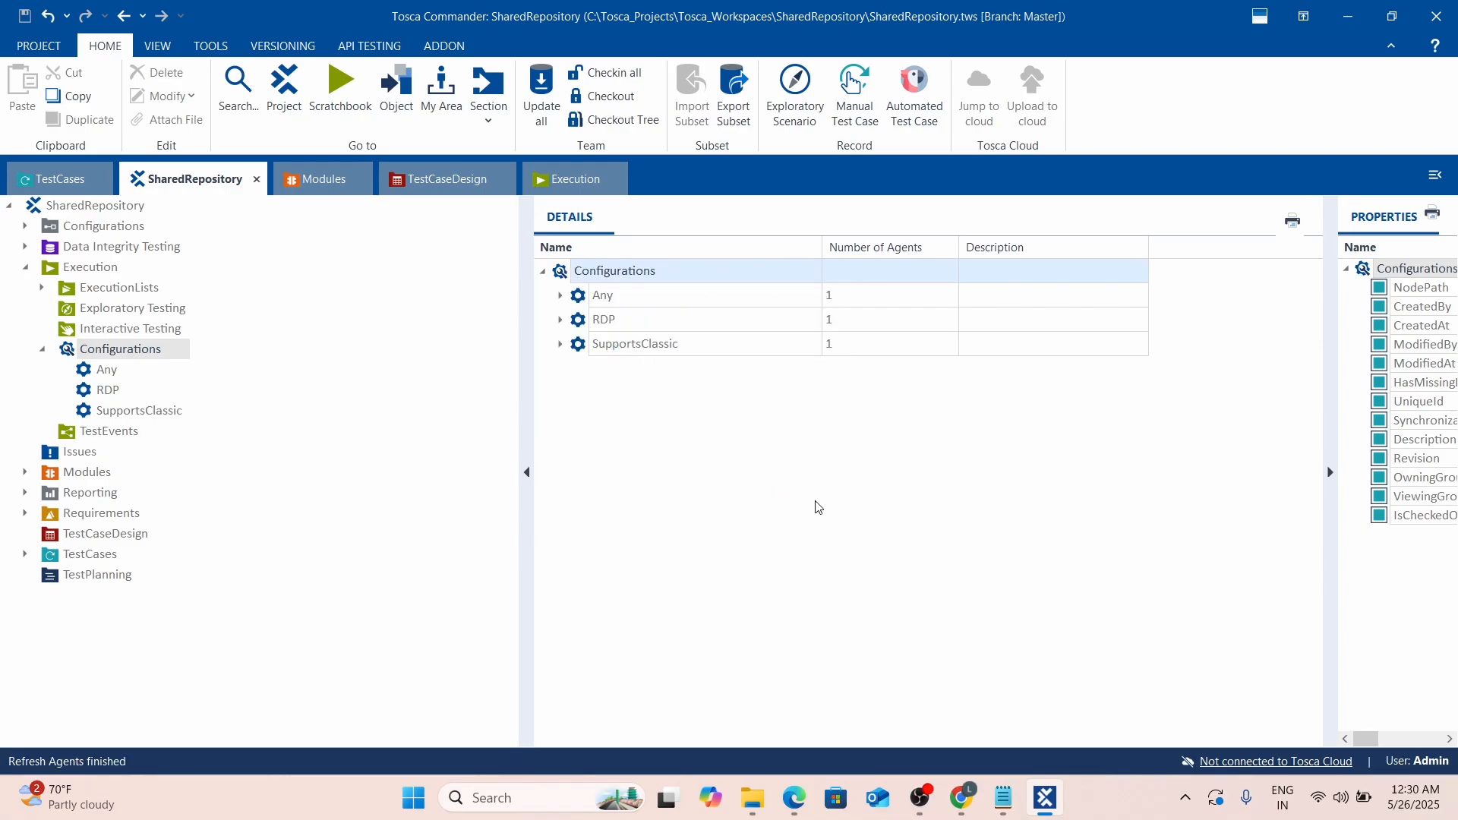
# Verify Any, RDP and SupportsClassic each list one agent, then open the TestEvents folder.
pyautogui.click(560, 295)
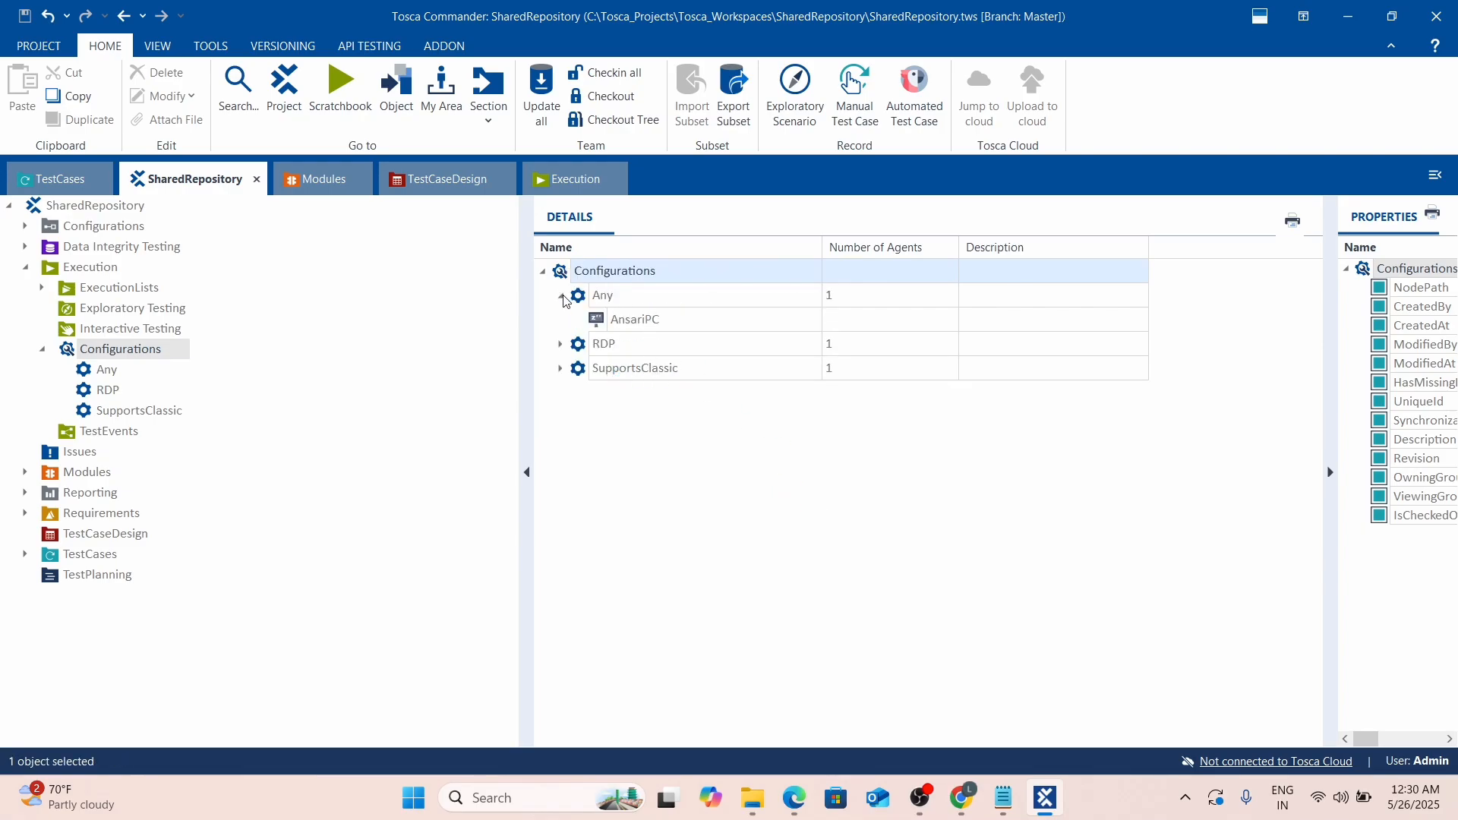
pyautogui.click(560, 347)
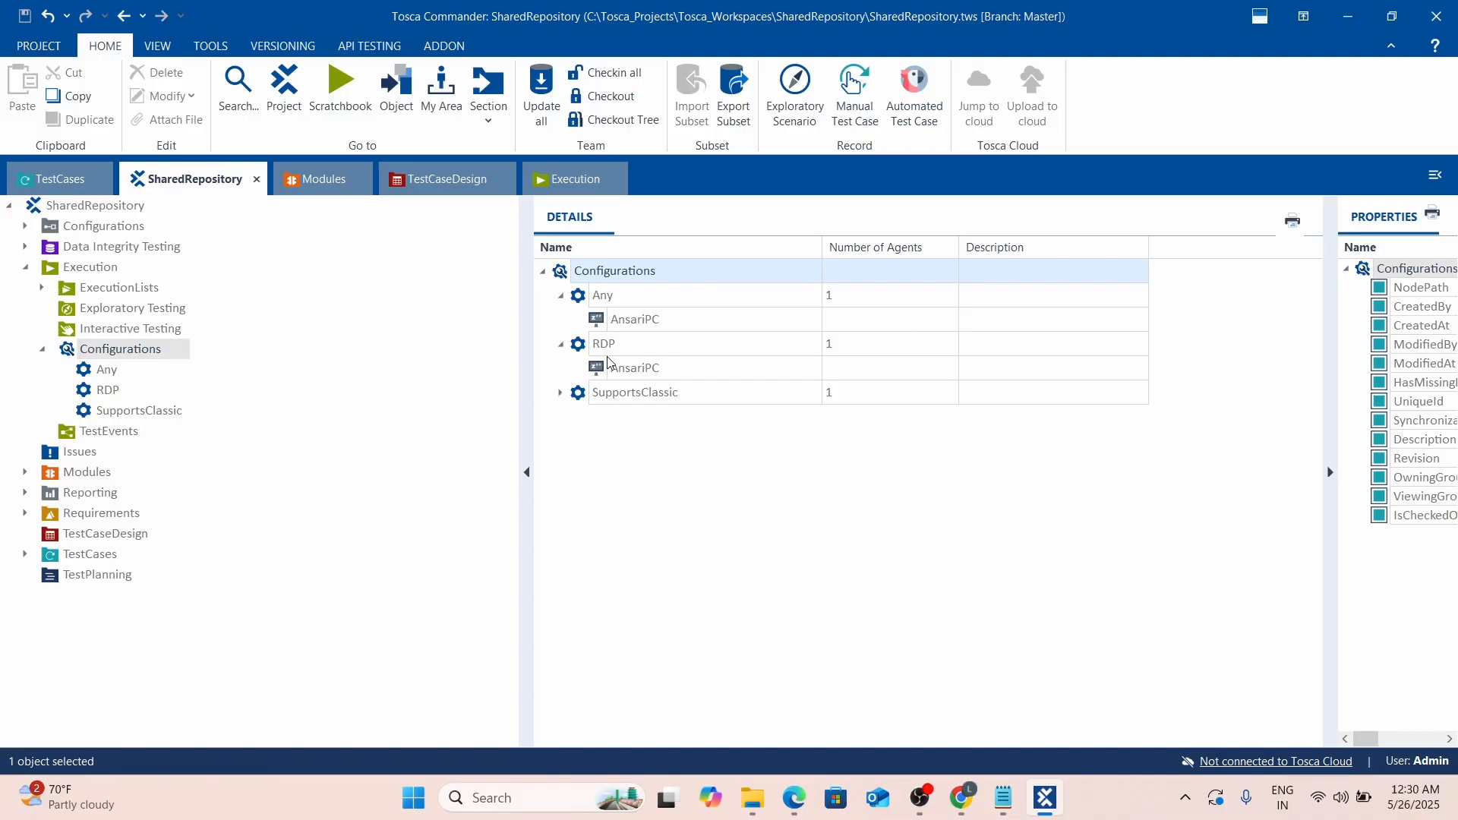
pyautogui.click(692, 329)
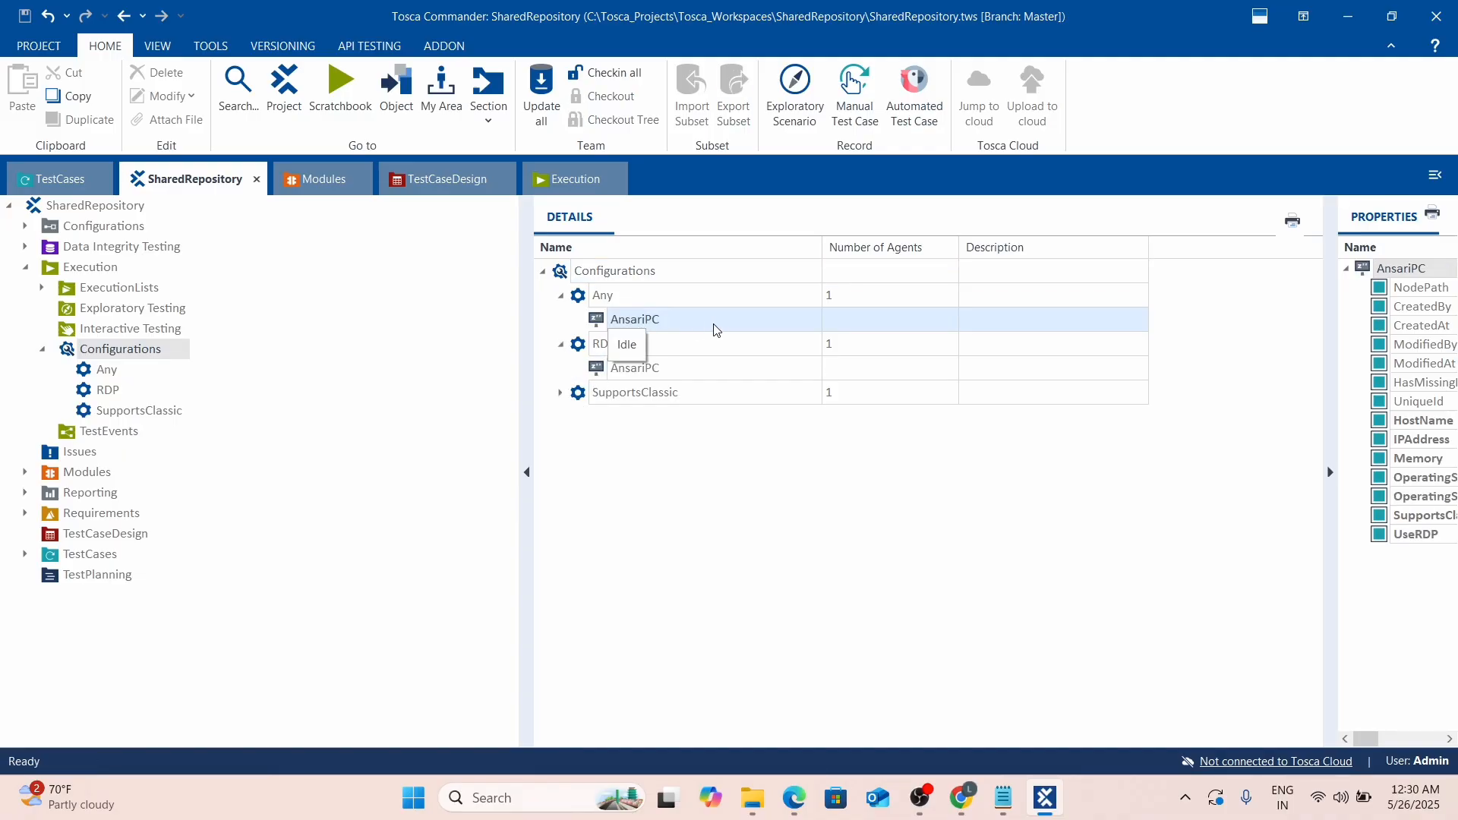
pyautogui.click(714, 329)
pyautogui.click(791, 531)
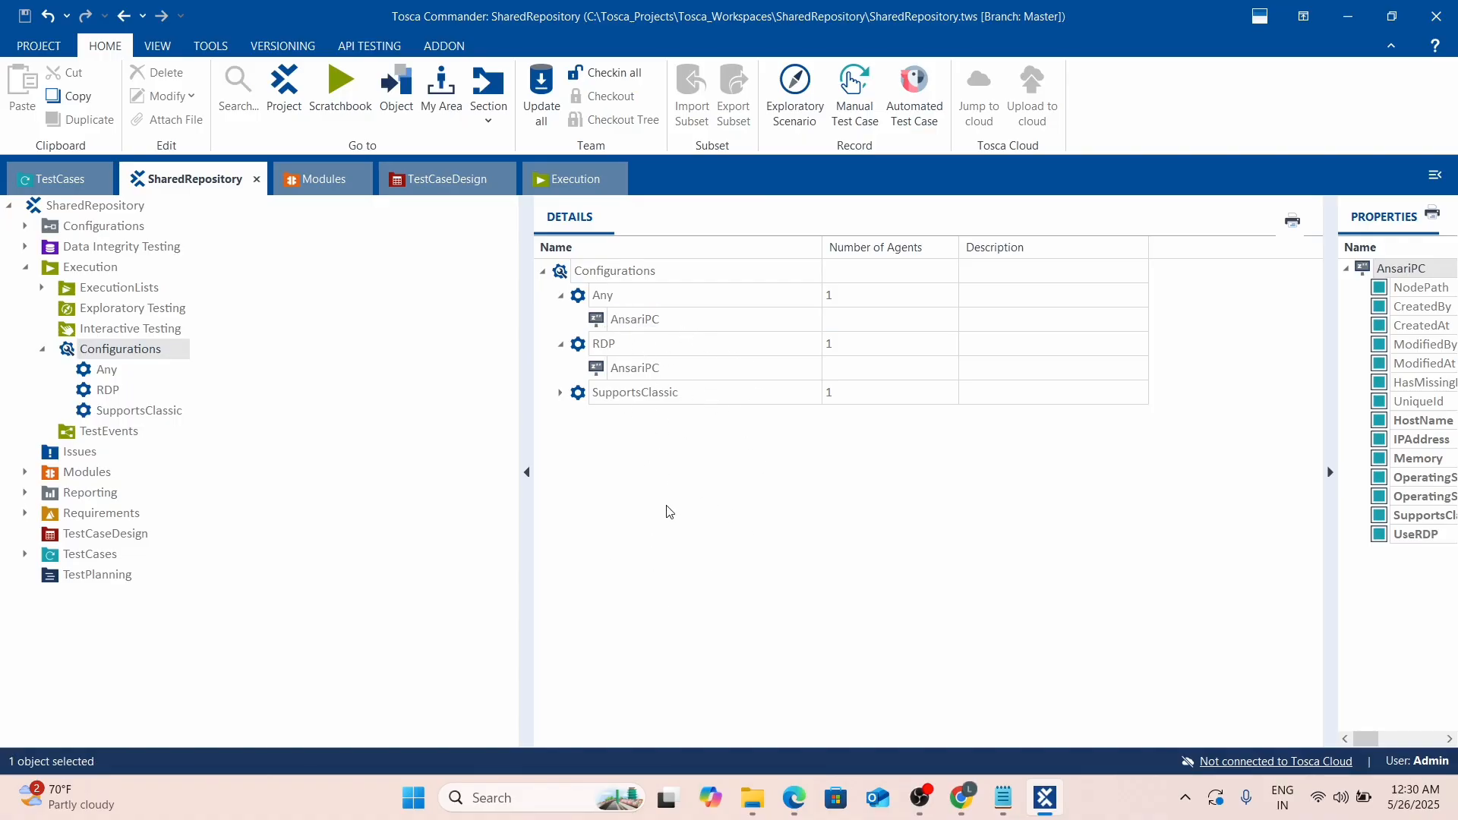
pyautogui.click(561, 393)
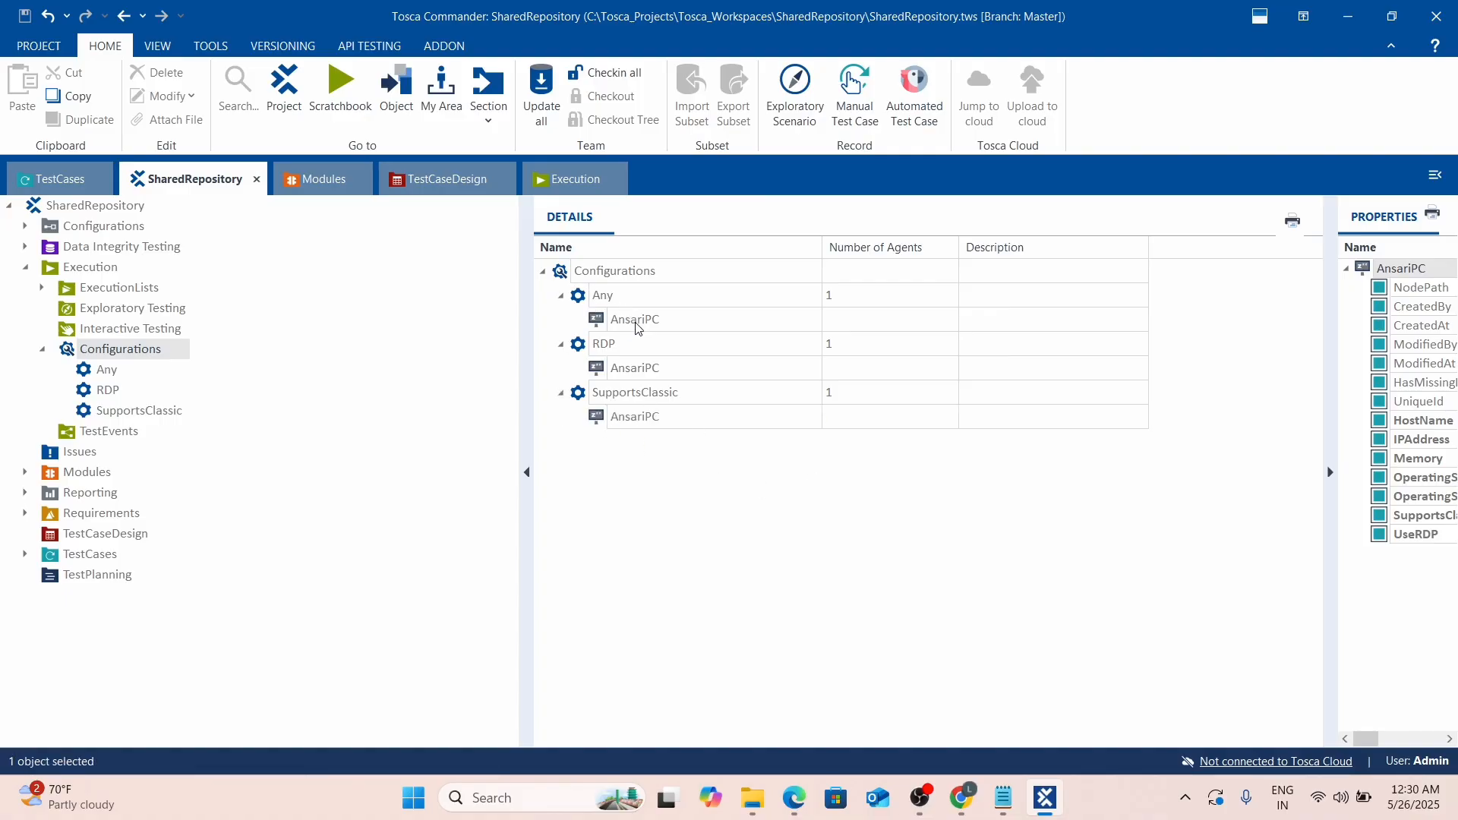
pyautogui.click(1186, 797)
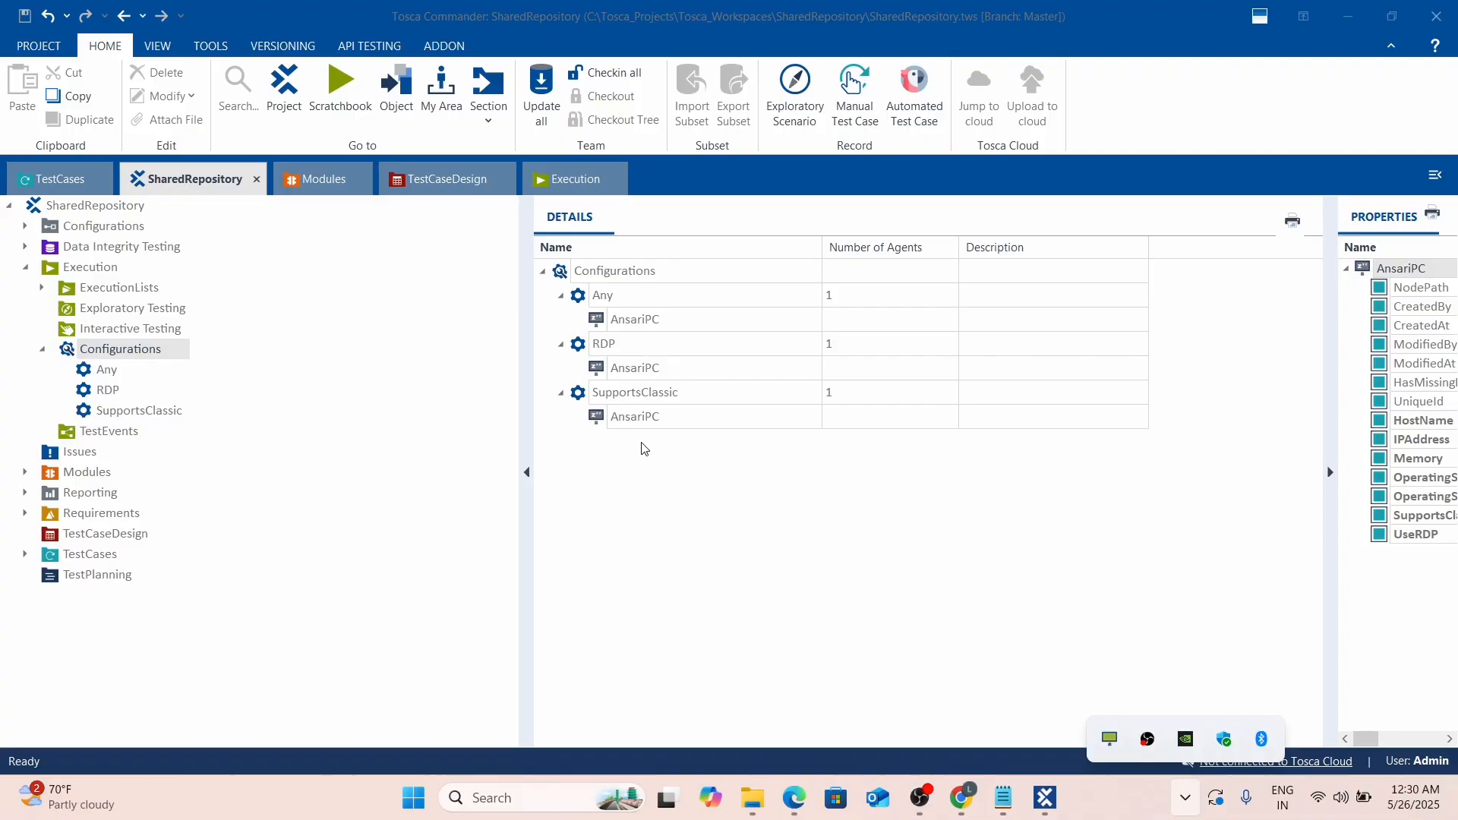
pyautogui.click(855, 532)
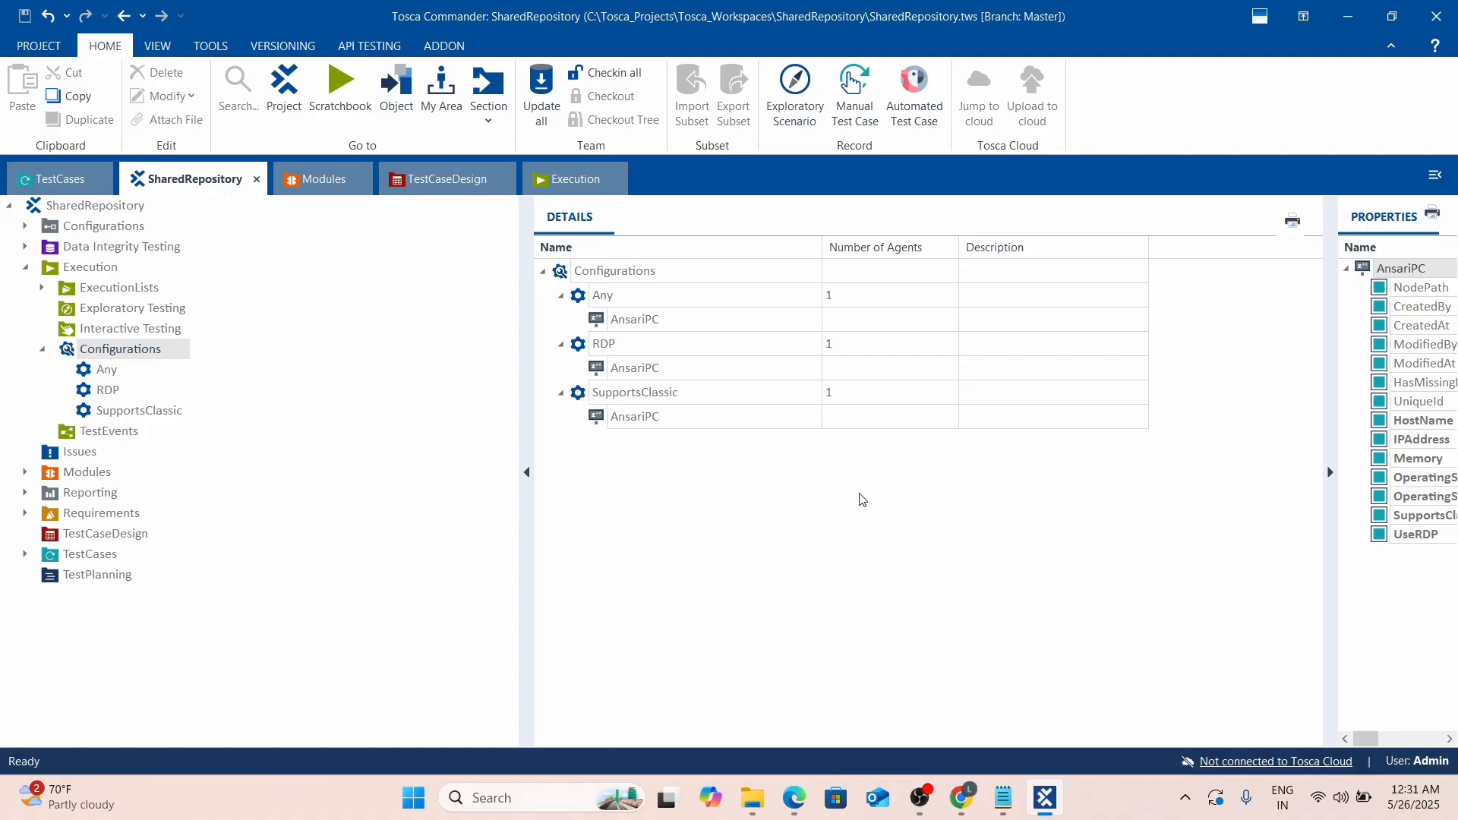
pyautogui.click(69, 434)
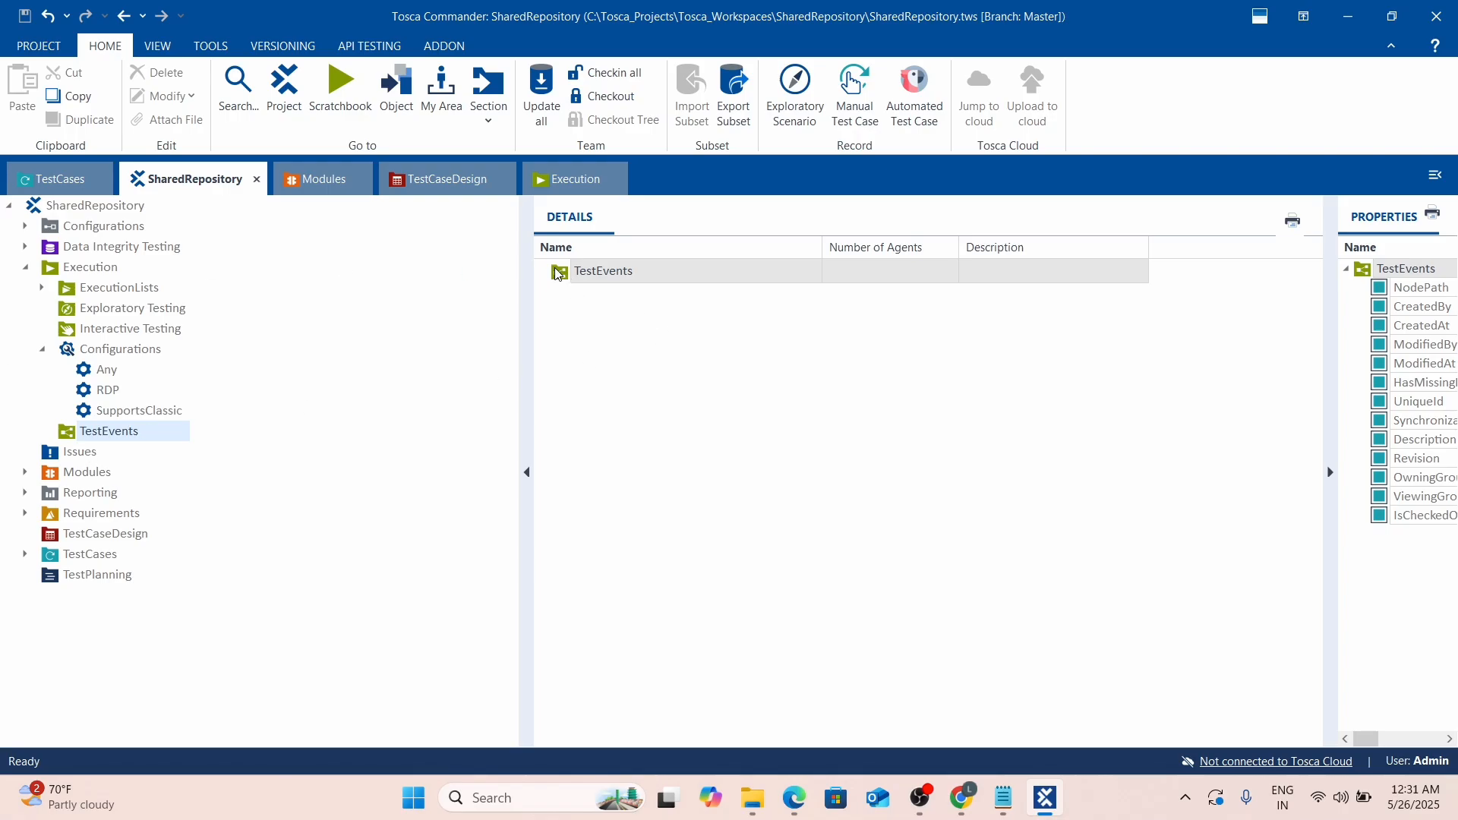
# Check out the TestEvents folder for editing.
pyautogui.rightClick(558, 273)
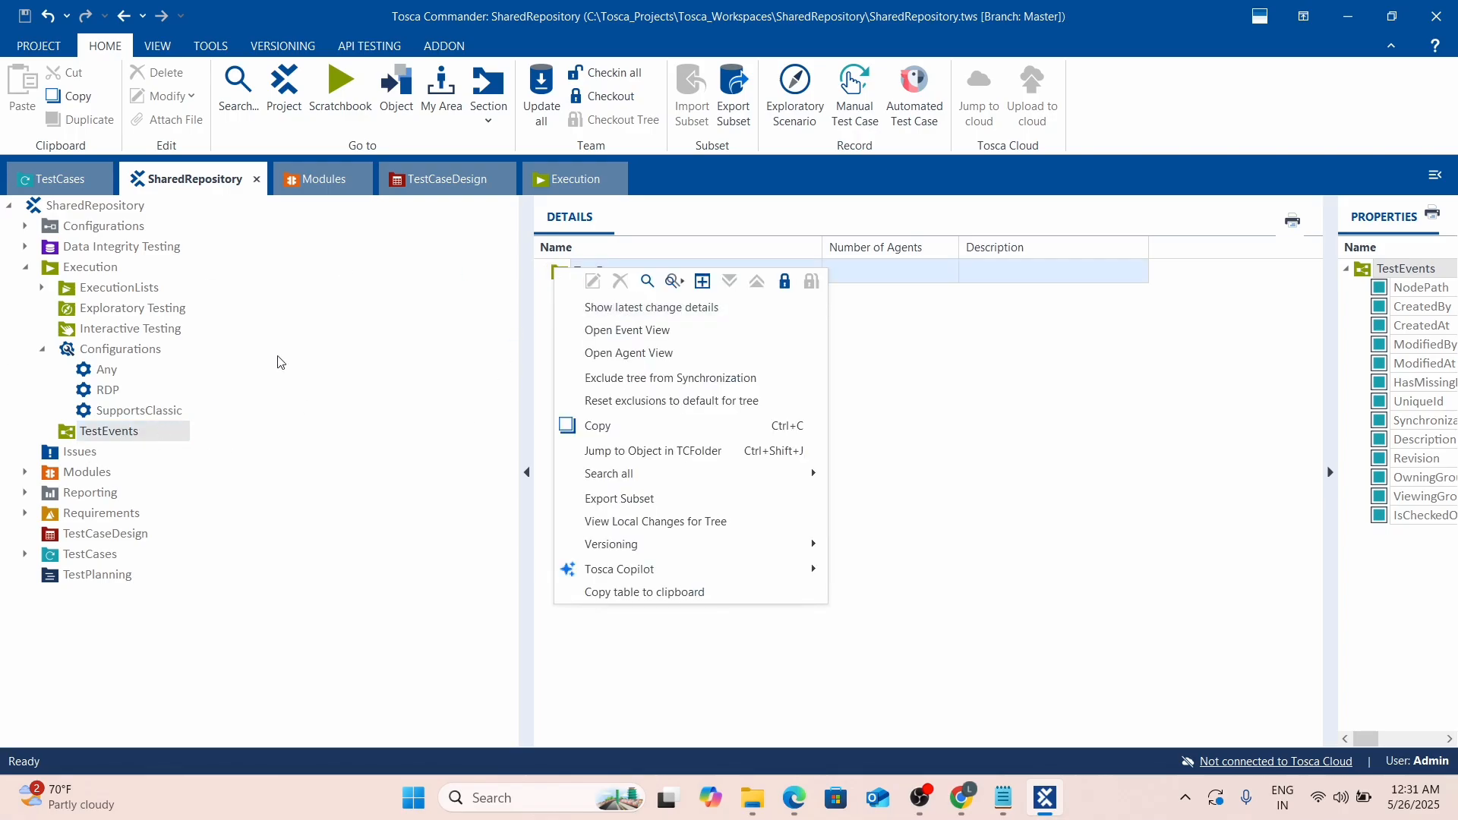
pyautogui.click(1136, 559)
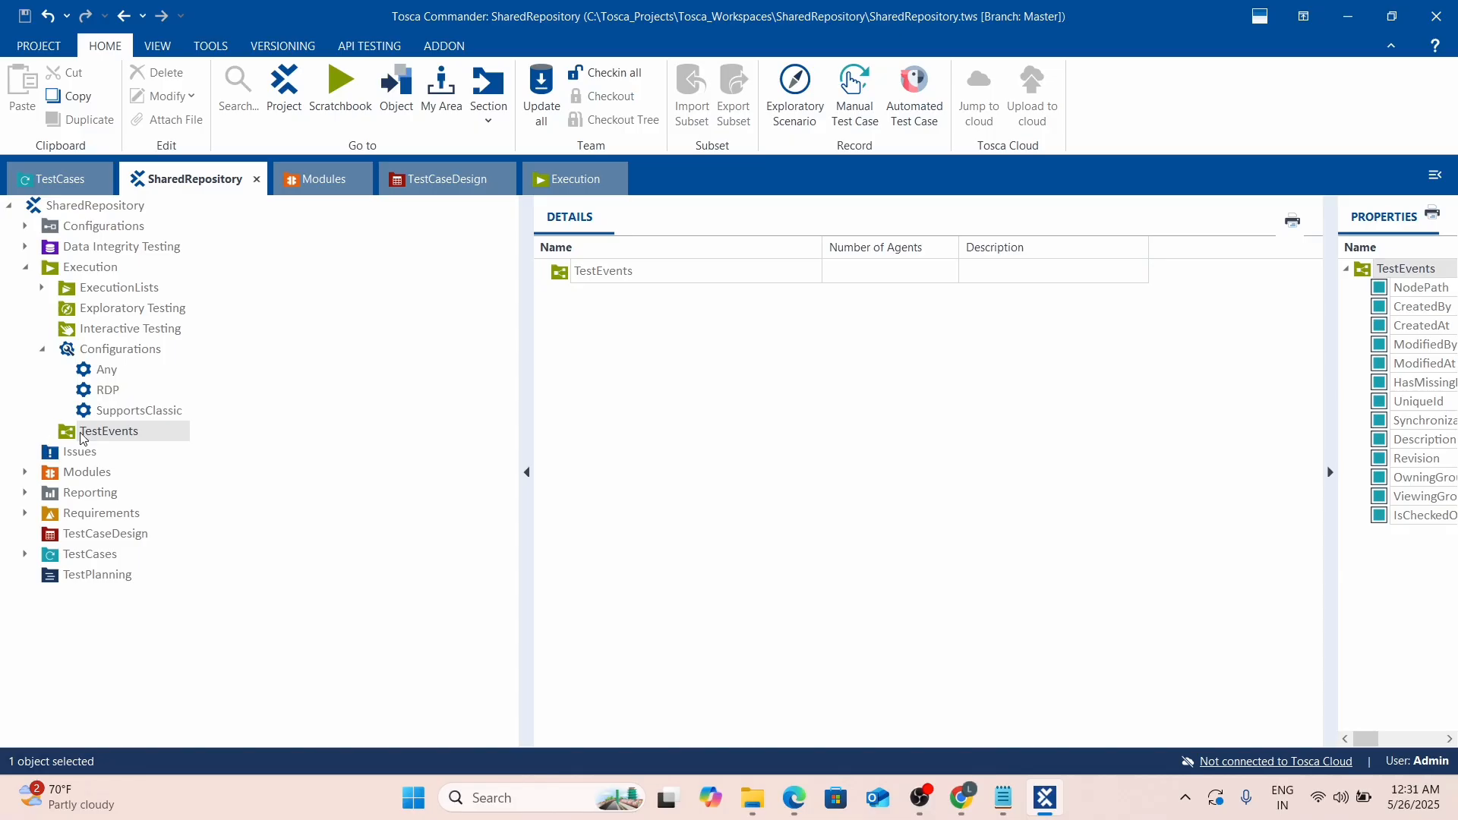
pyautogui.click(67, 435)
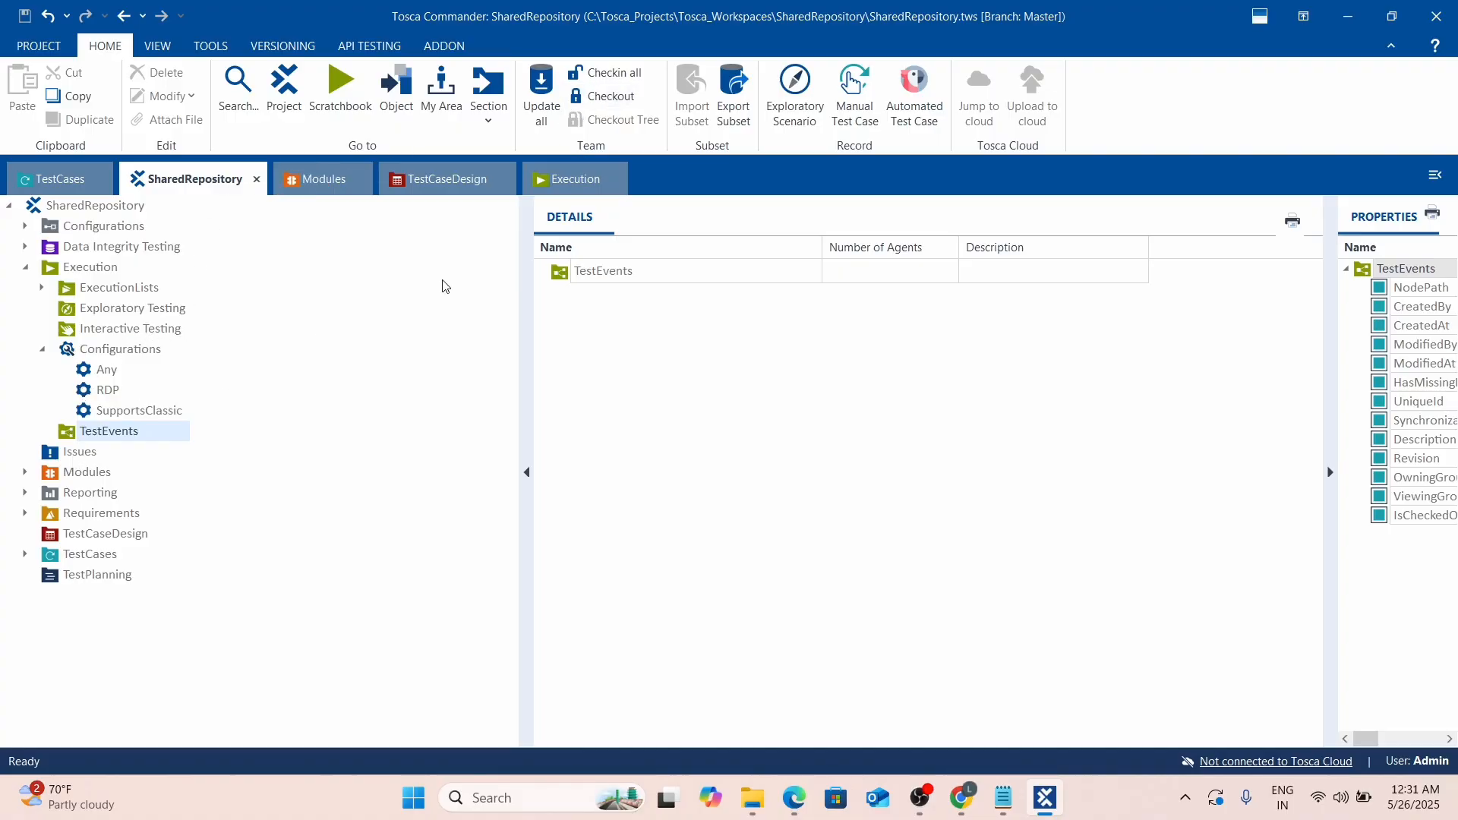
pyautogui.click(607, 96)
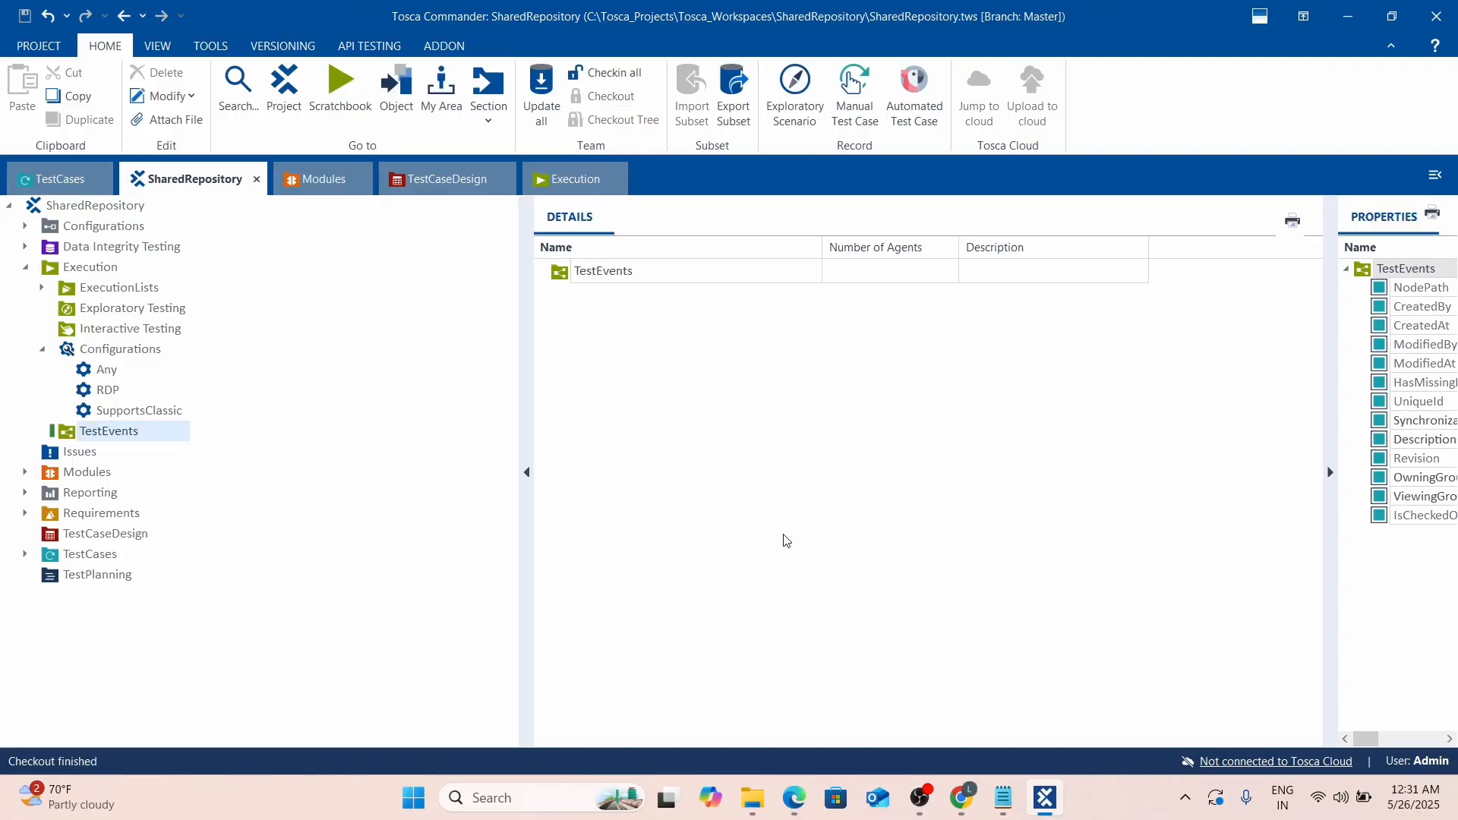
# Create a new TestEvent named DexDemo and link the Any configuration to it.
pyautogui.rightClick(62, 431)
pyautogui.rightClick(564, 285)
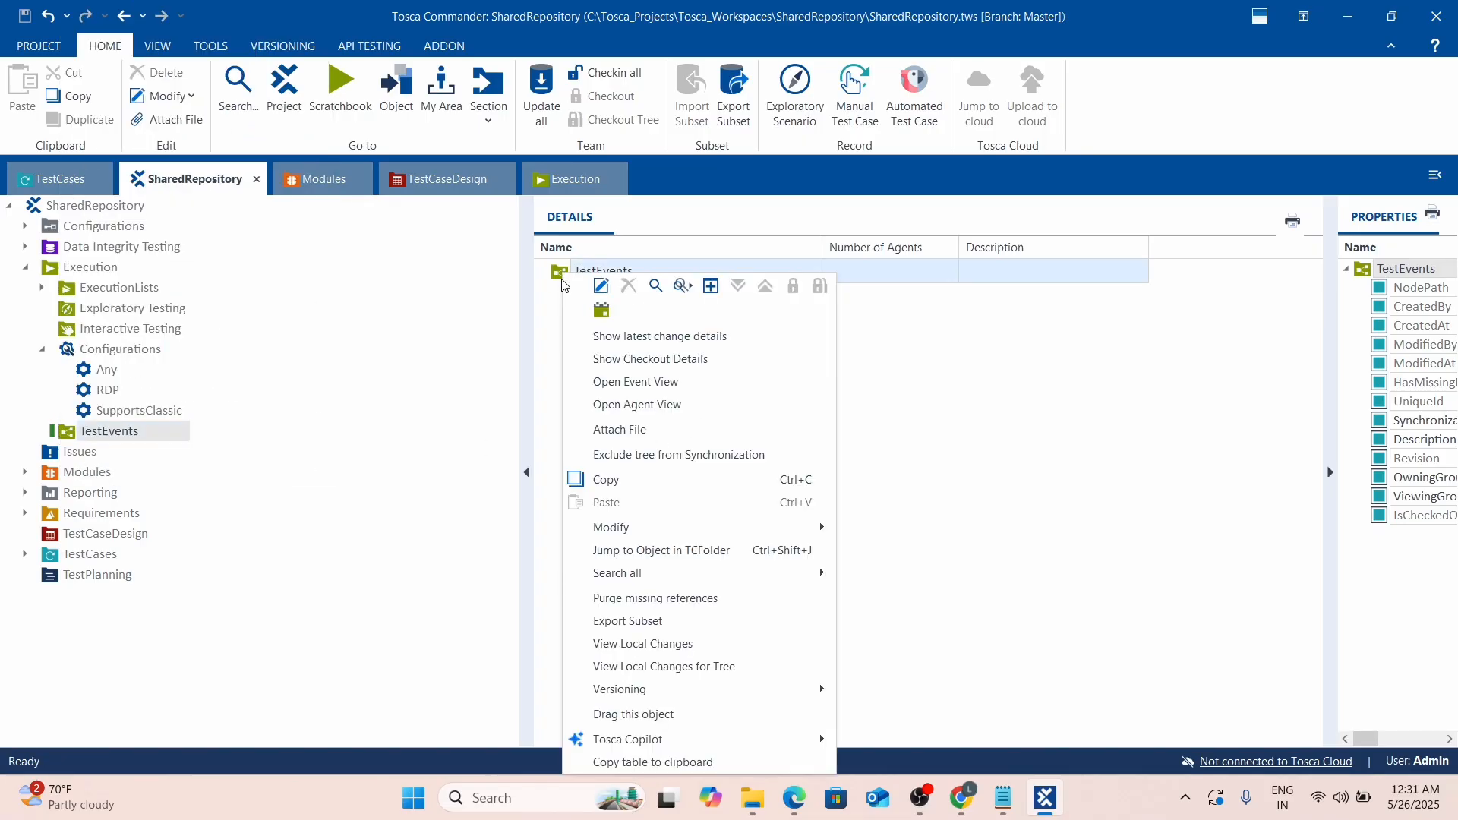
pyautogui.click(603, 312)
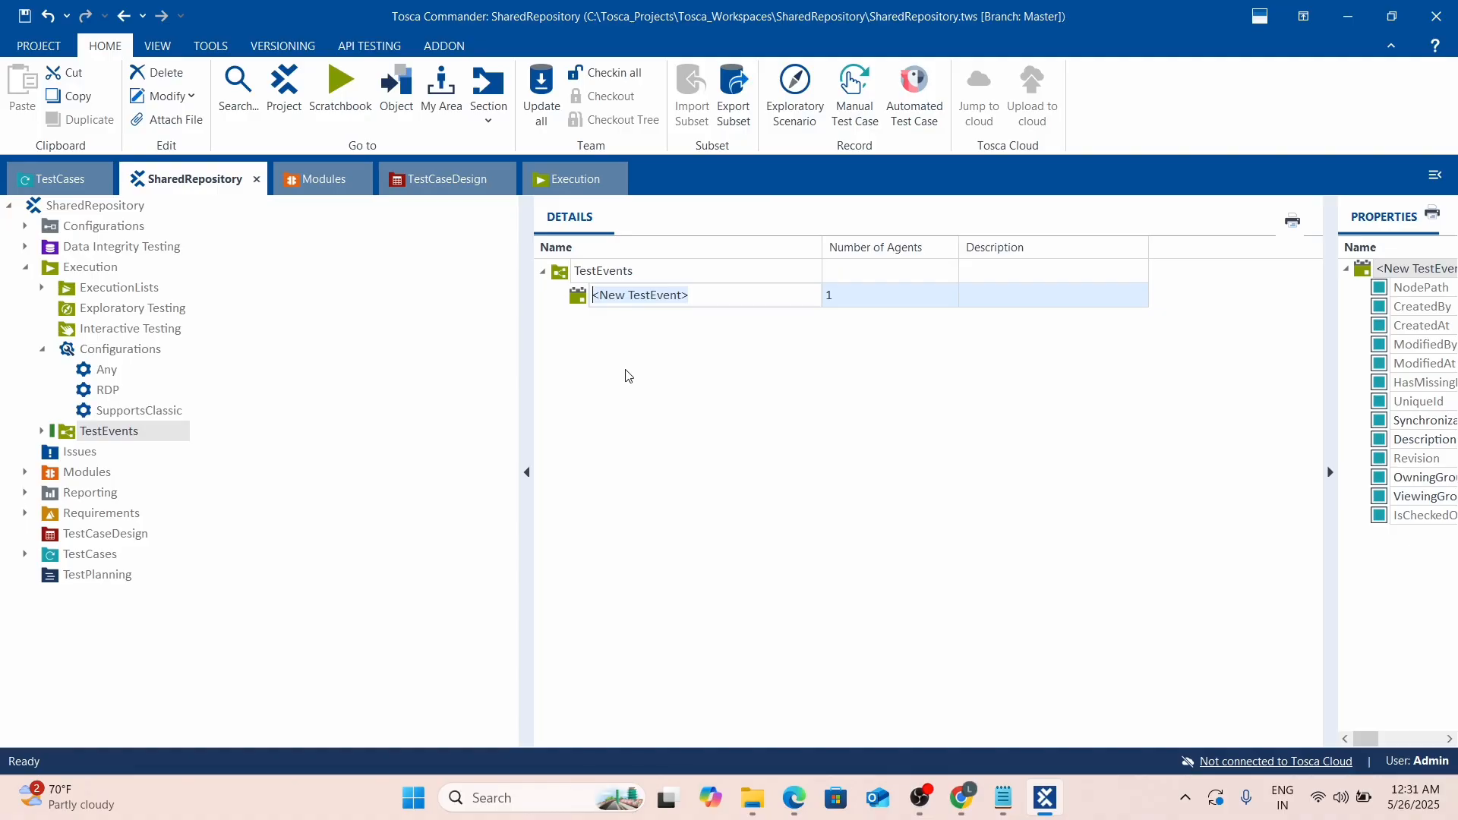
pyautogui.write('DexDemo')
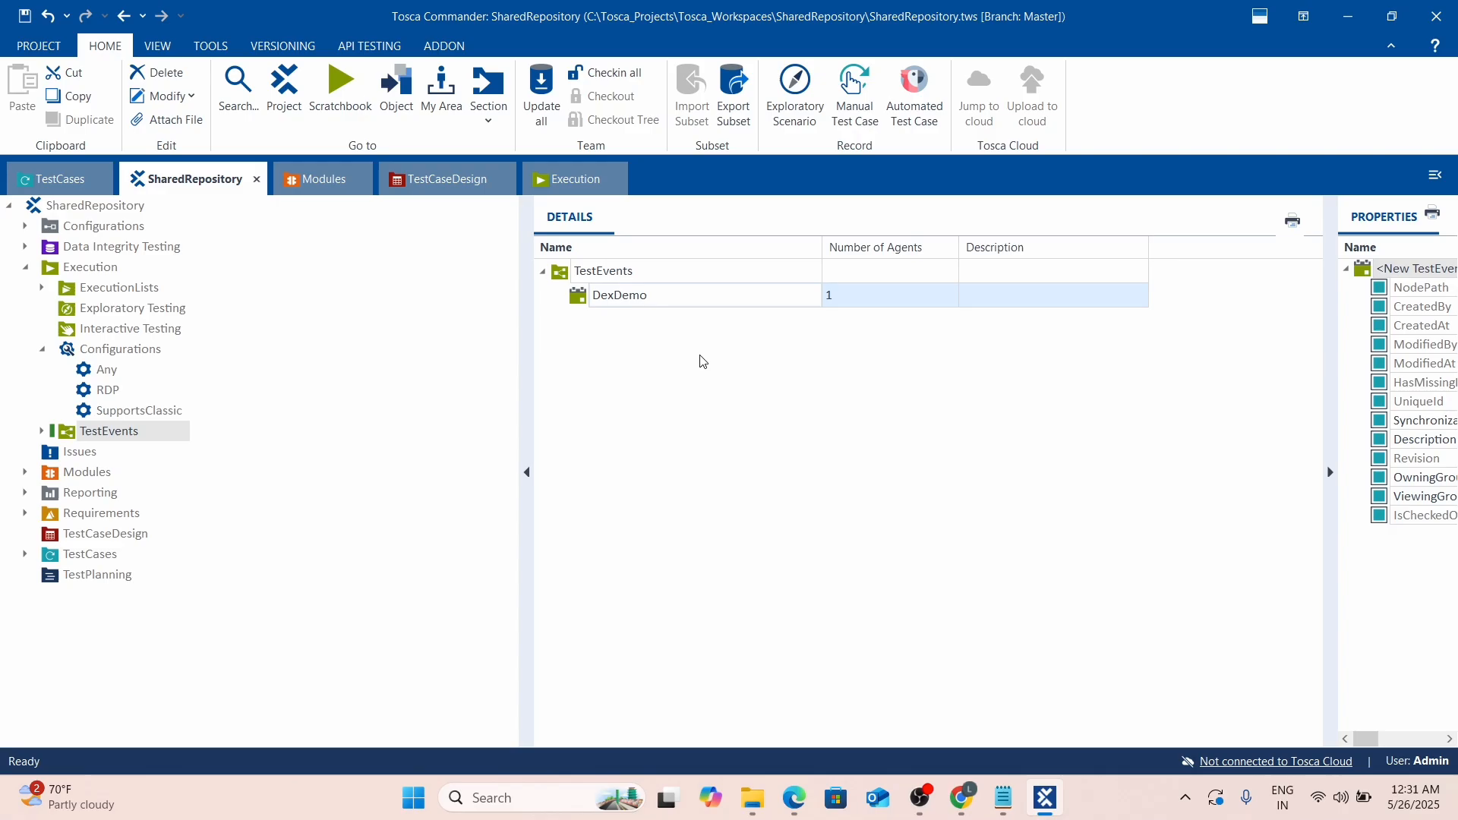
pyautogui.click(604, 373)
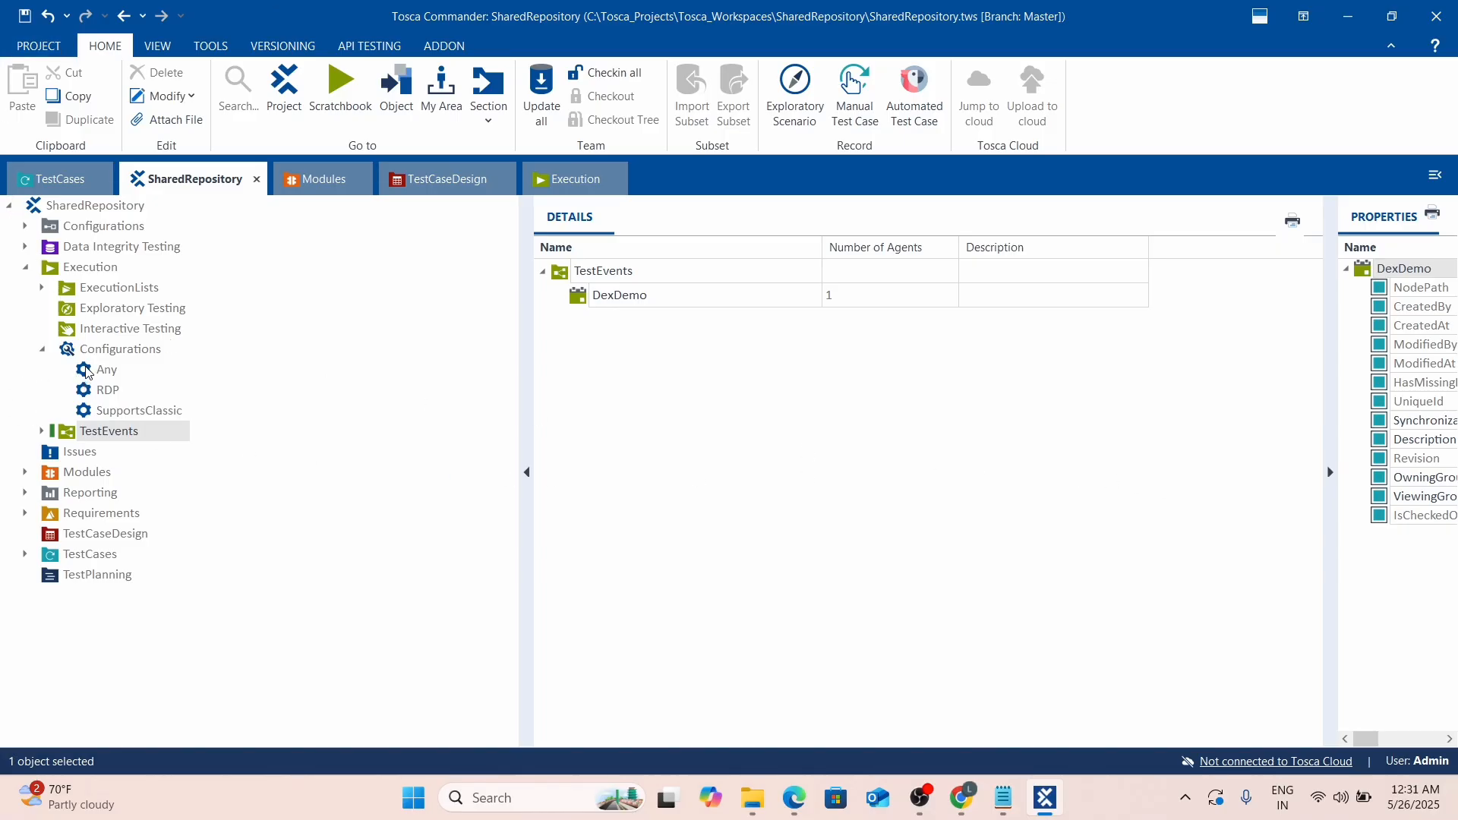
pyautogui.moveTo(89, 371); pyautogui.dragTo(584, 296)
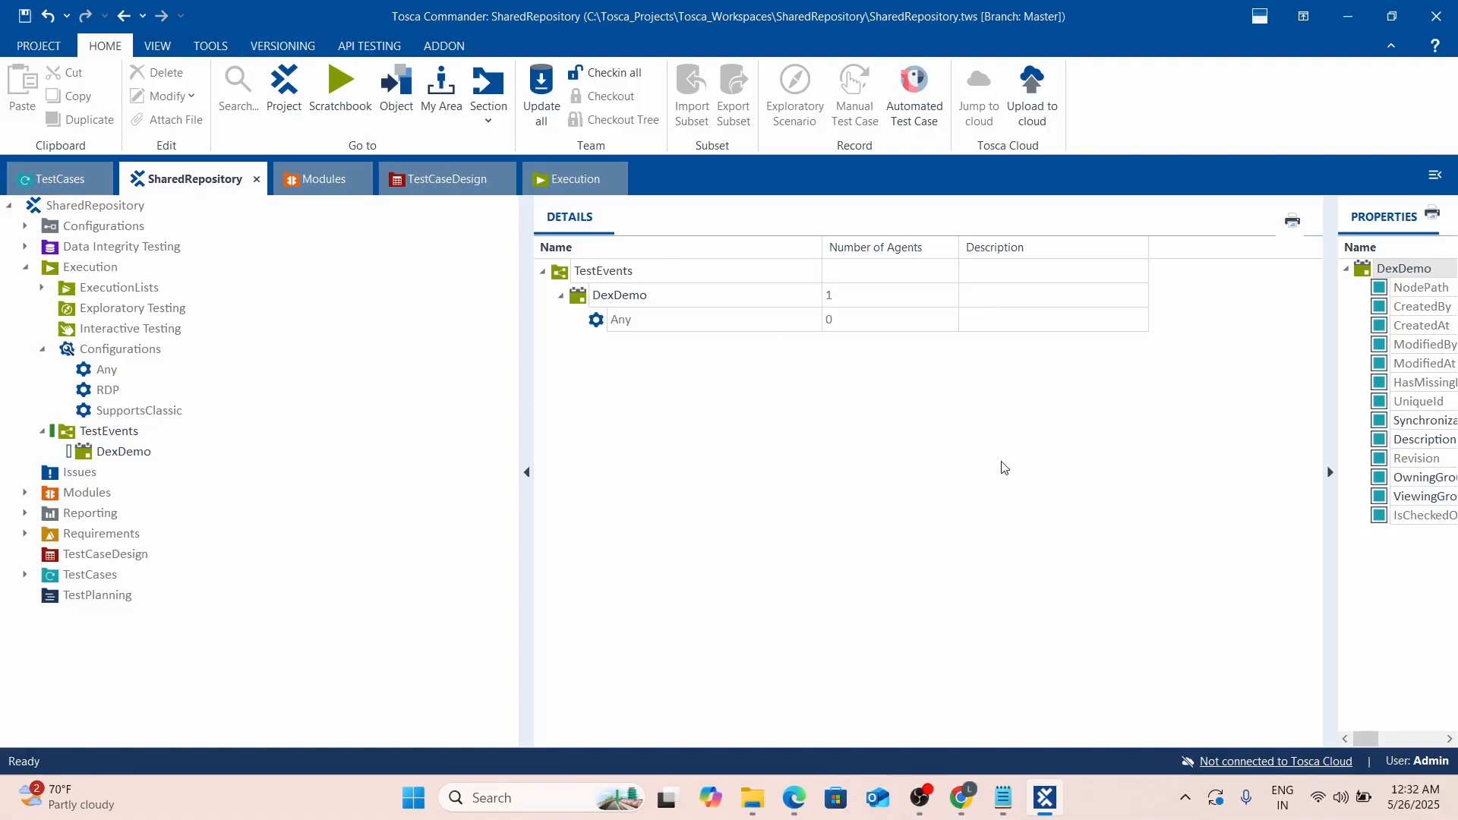
# Check out the entire TestCases tree.
pyautogui.click(50, 189)
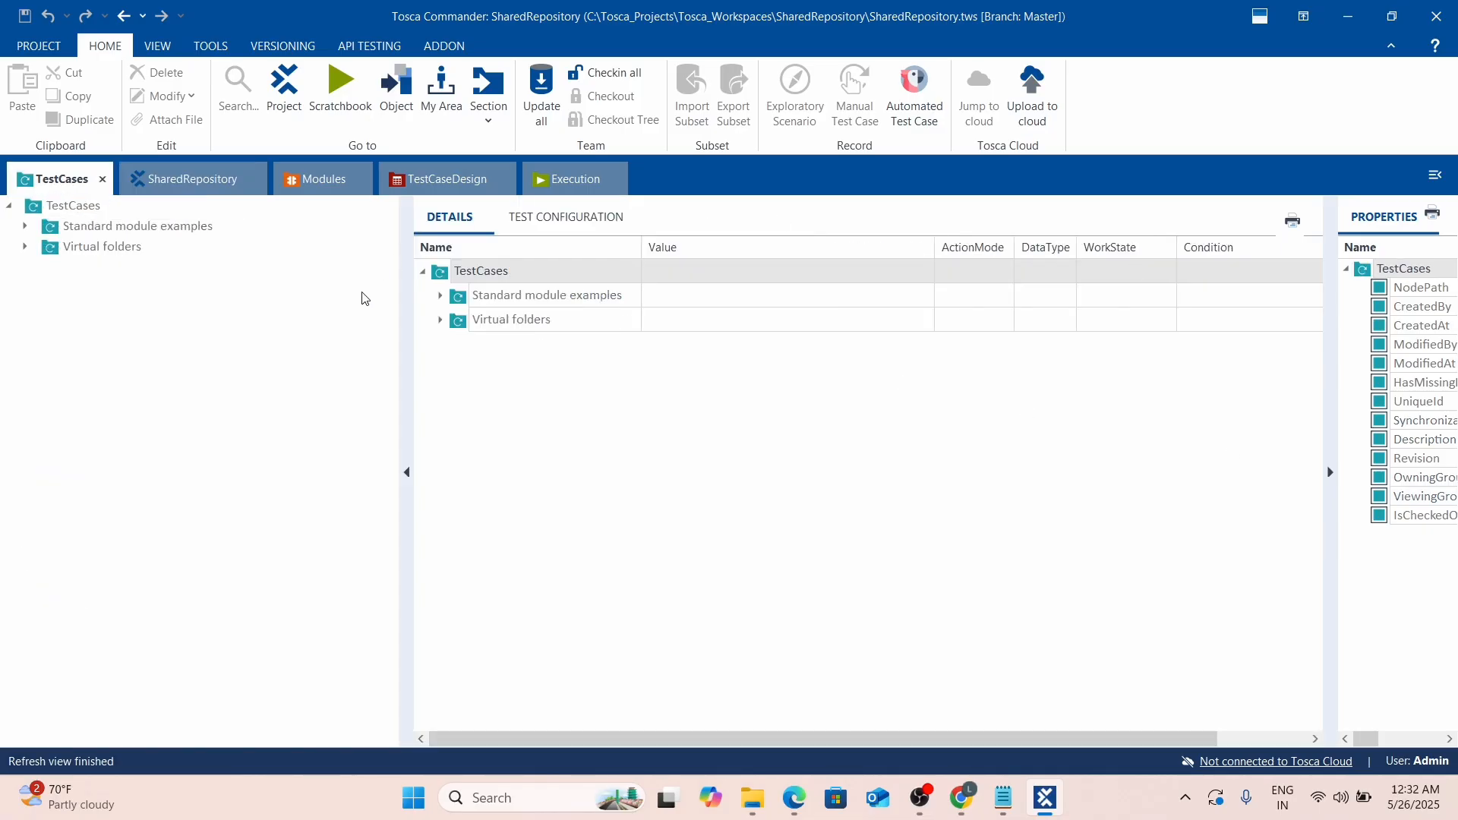
pyautogui.rightClick(102, 351)
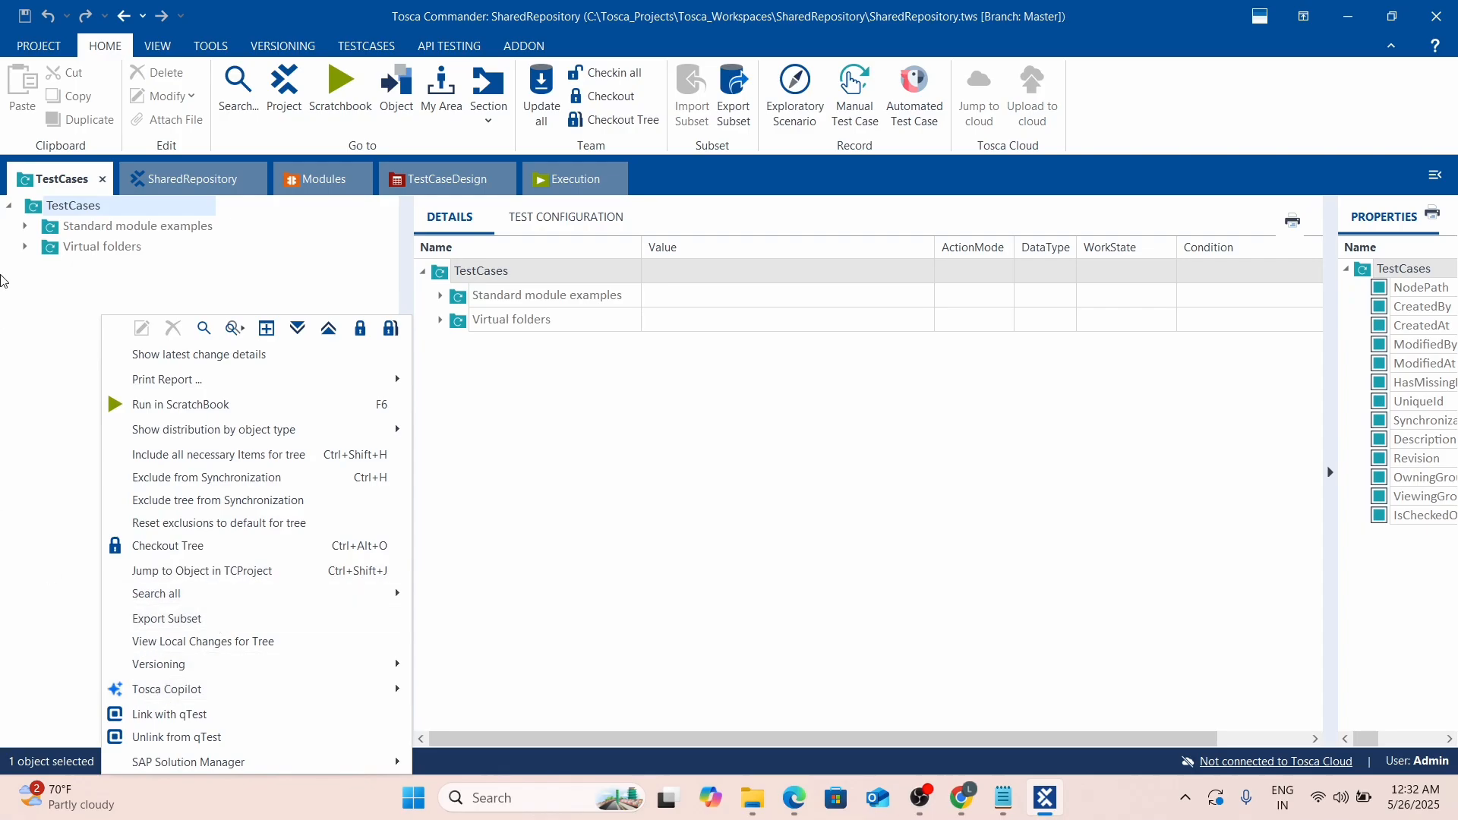
pyautogui.click(39, 211)
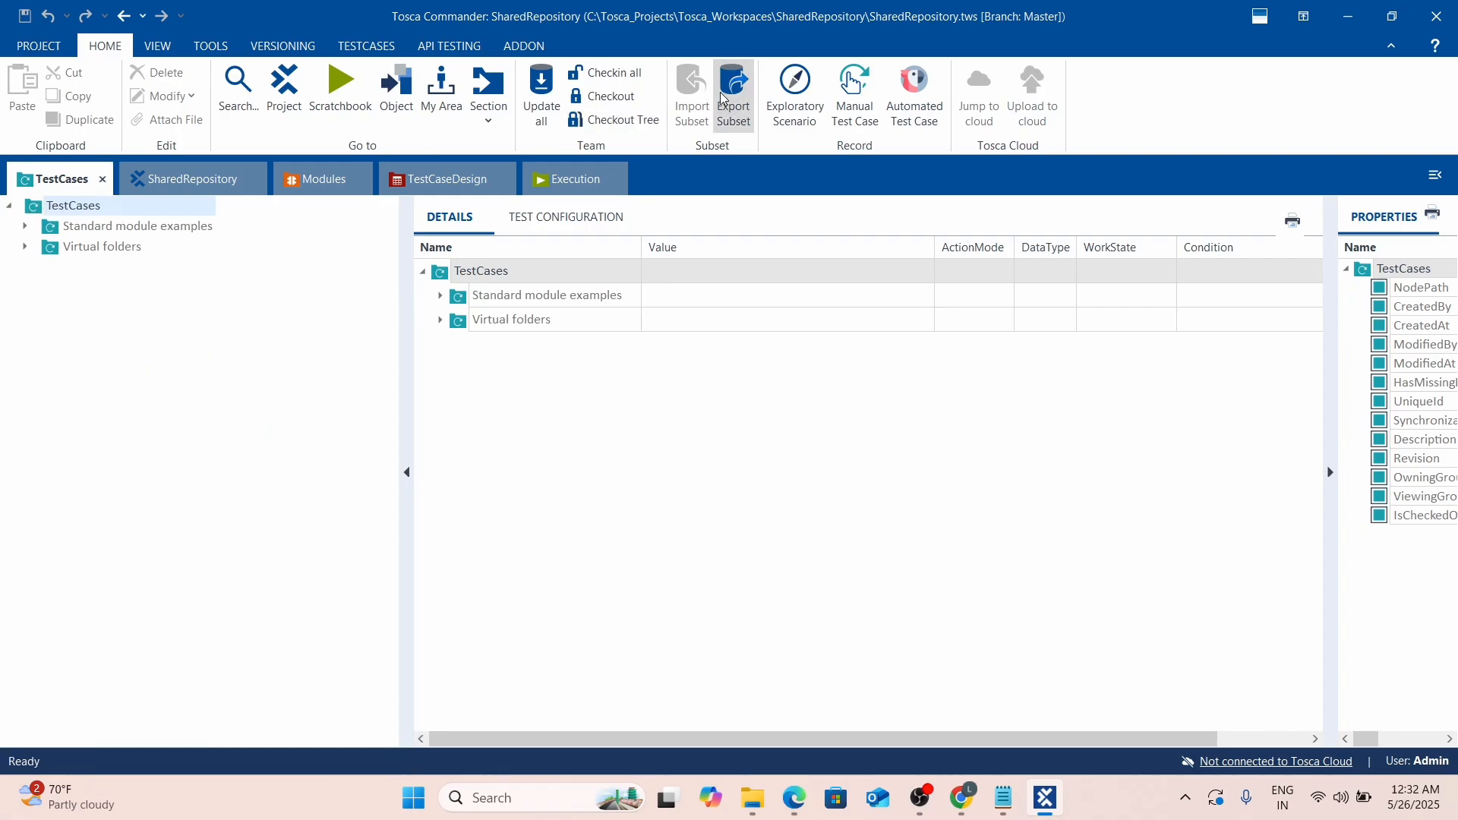
pyautogui.click(612, 119)
pyautogui.rightClick(67, 305)
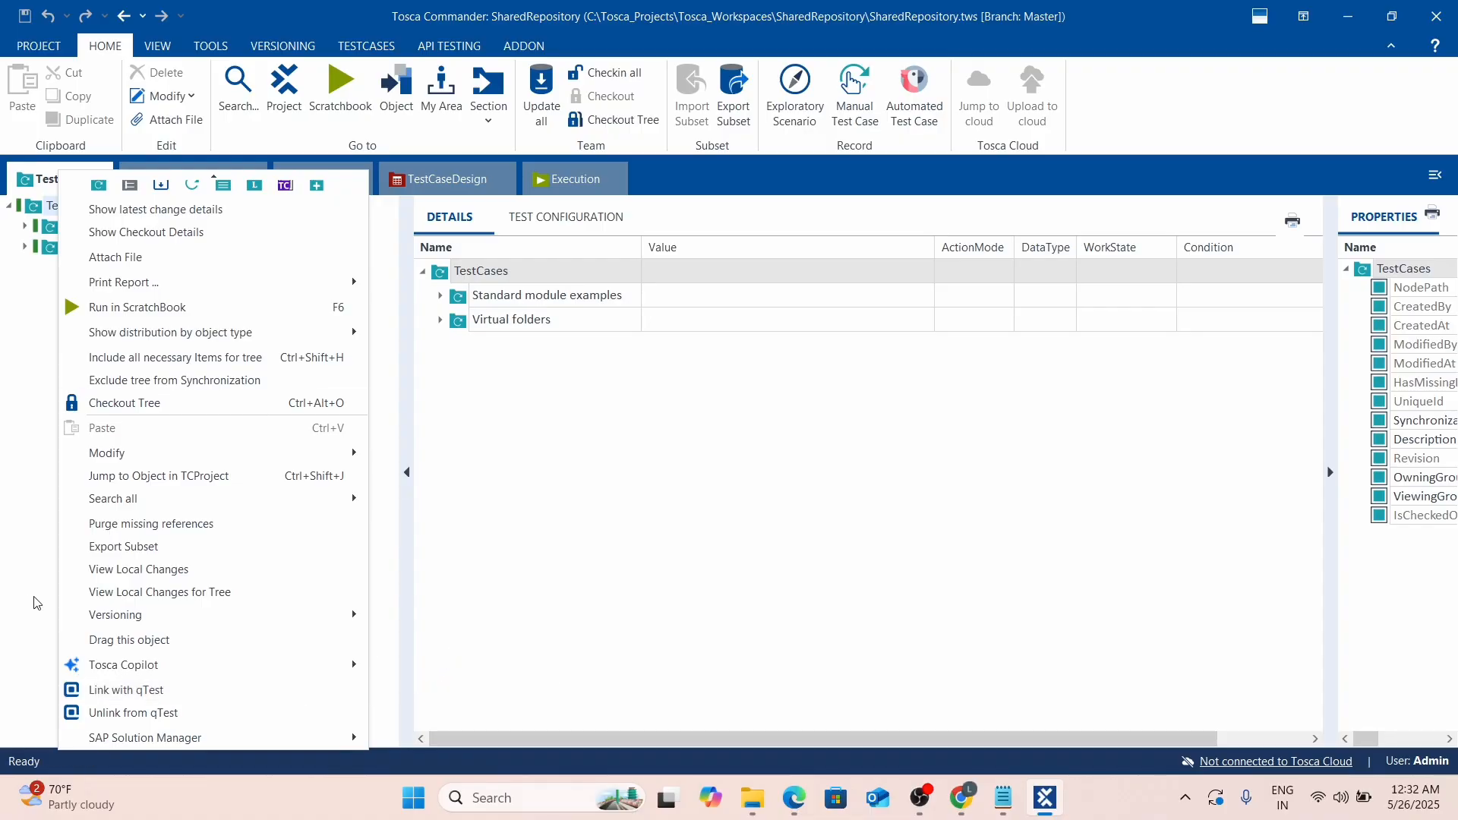
pyautogui.click(40, 563)
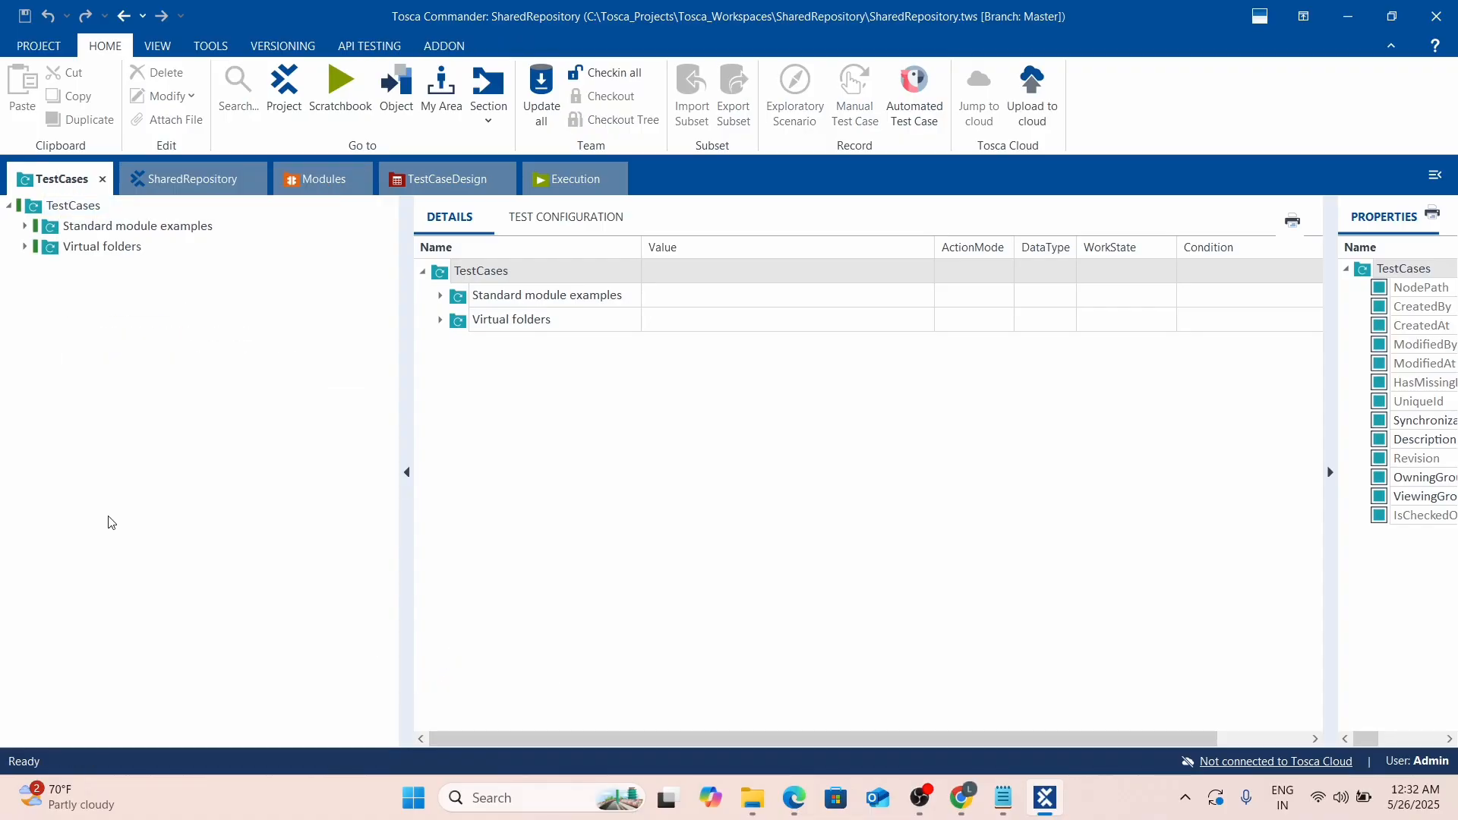
pyautogui.rightClick(42, 211)
pyautogui.scroll(-1, 164, 630)
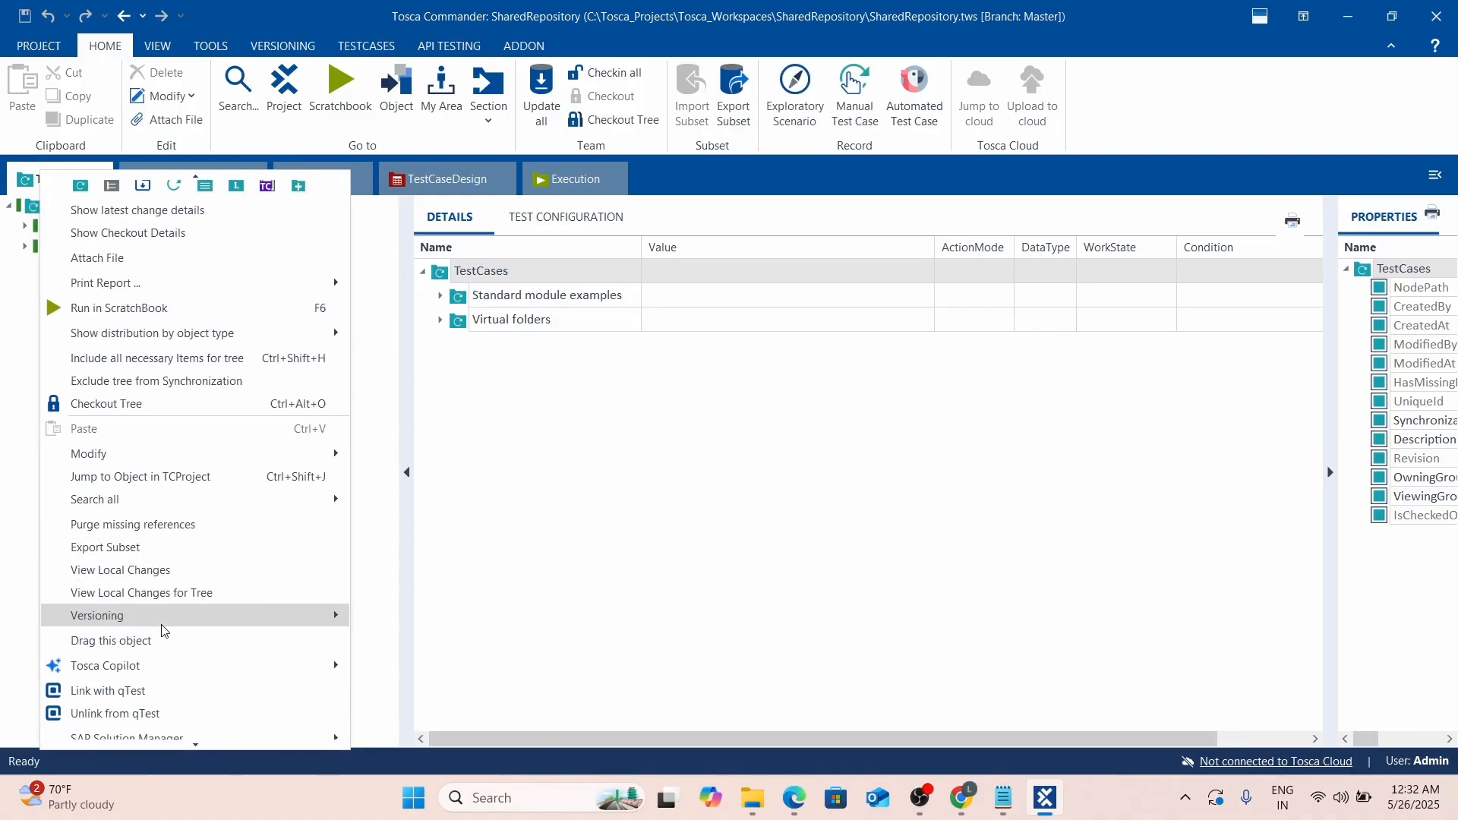
pyautogui.moveTo(156, 745)
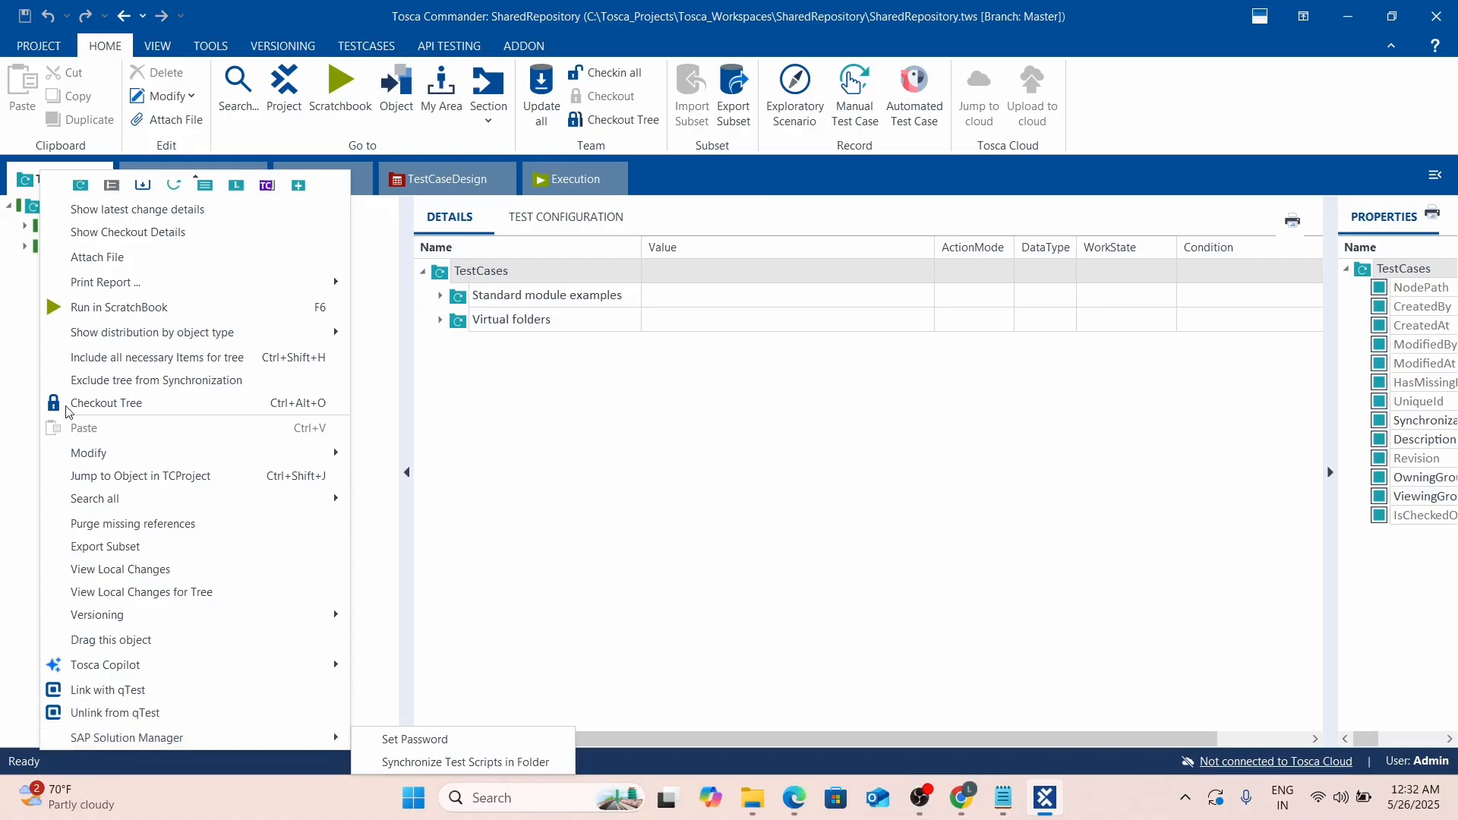
pyautogui.click(533, 396)
# Check out the whole SharedRepository tree, confirming all 345 objects.
pyautogui.click(207, 181)
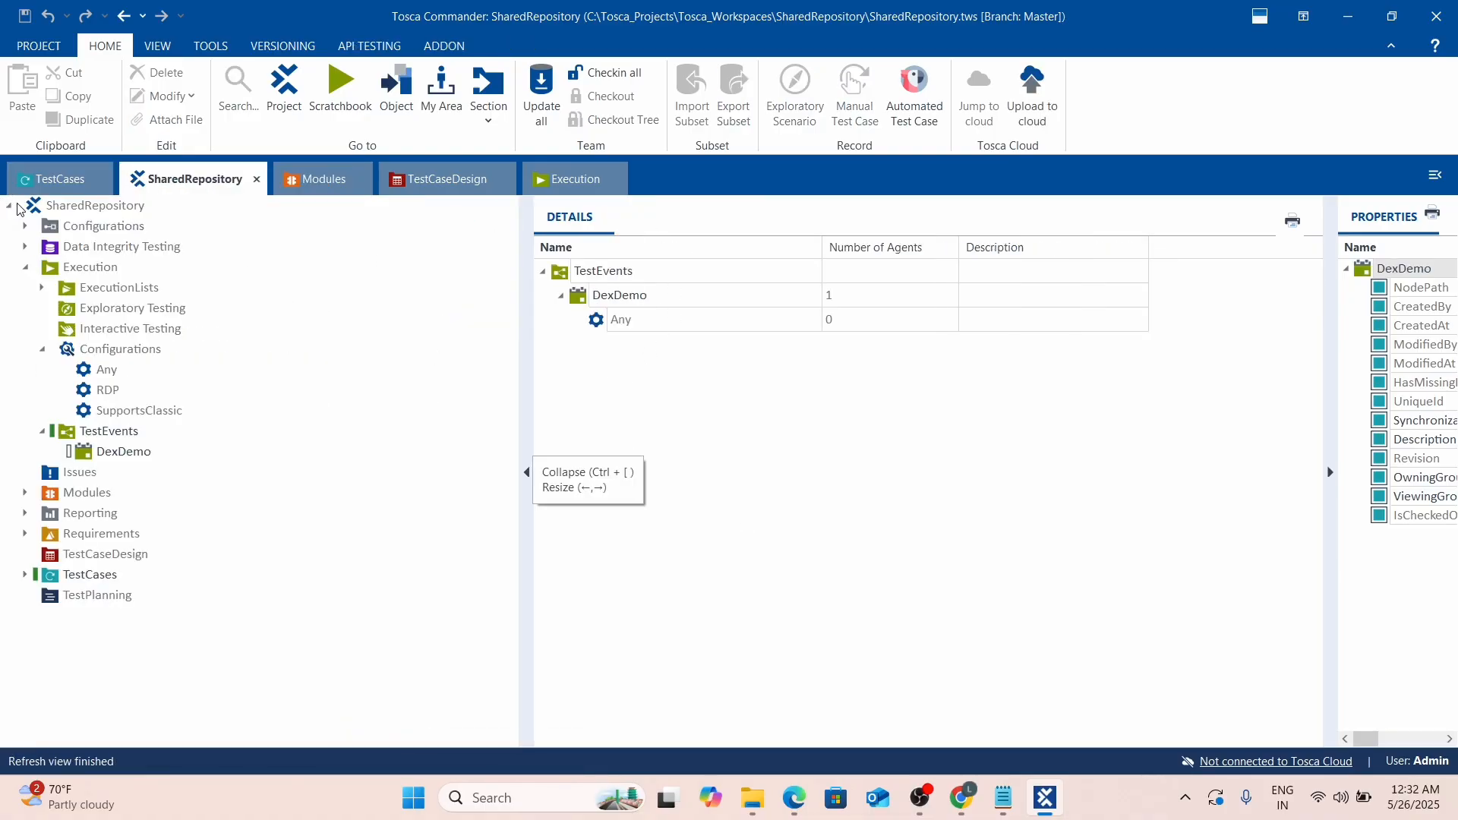
pyautogui.click(34, 210)
pyautogui.rightClick(410, 560)
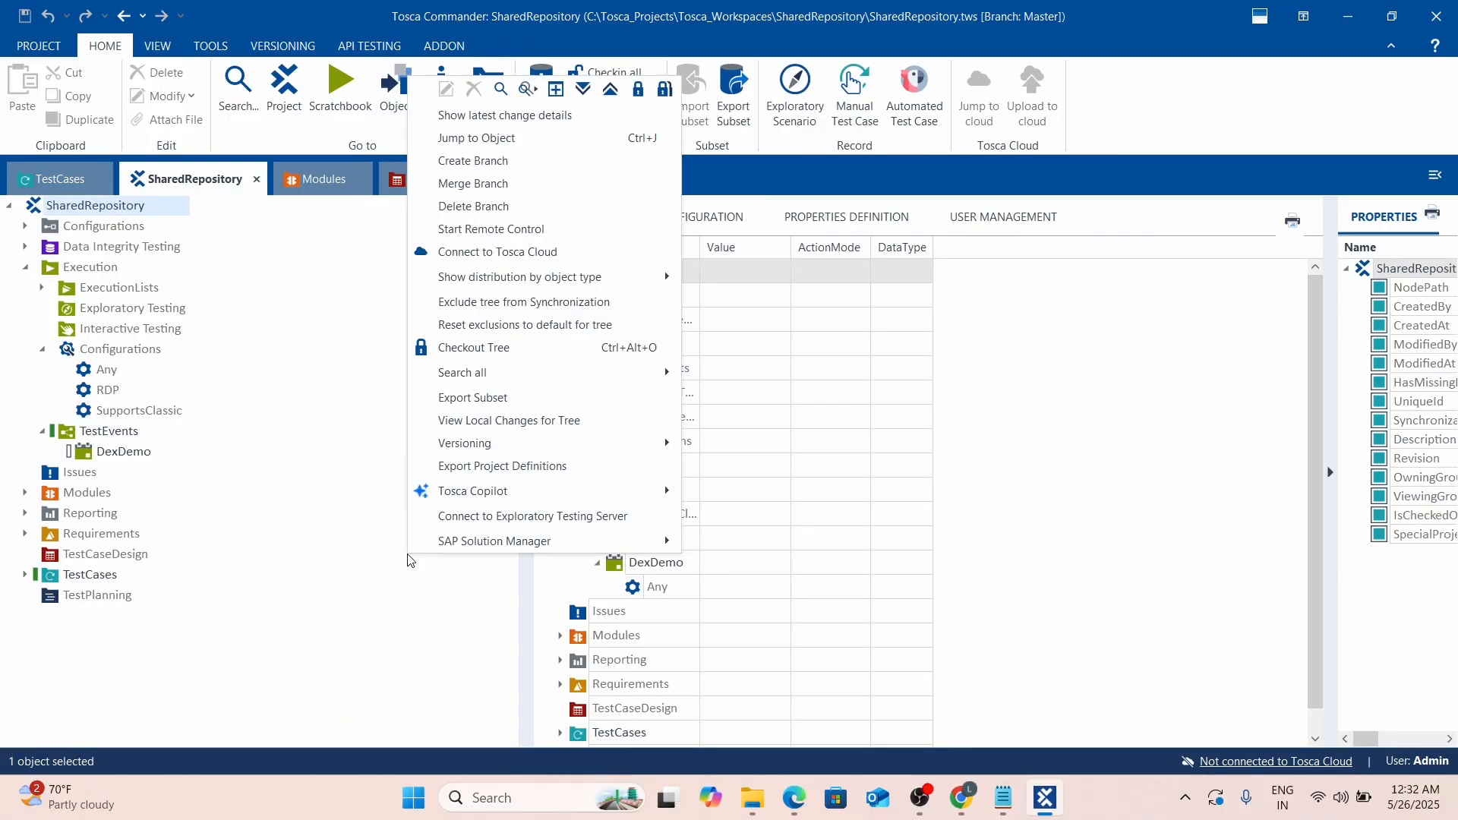
pyautogui.click(27, 219)
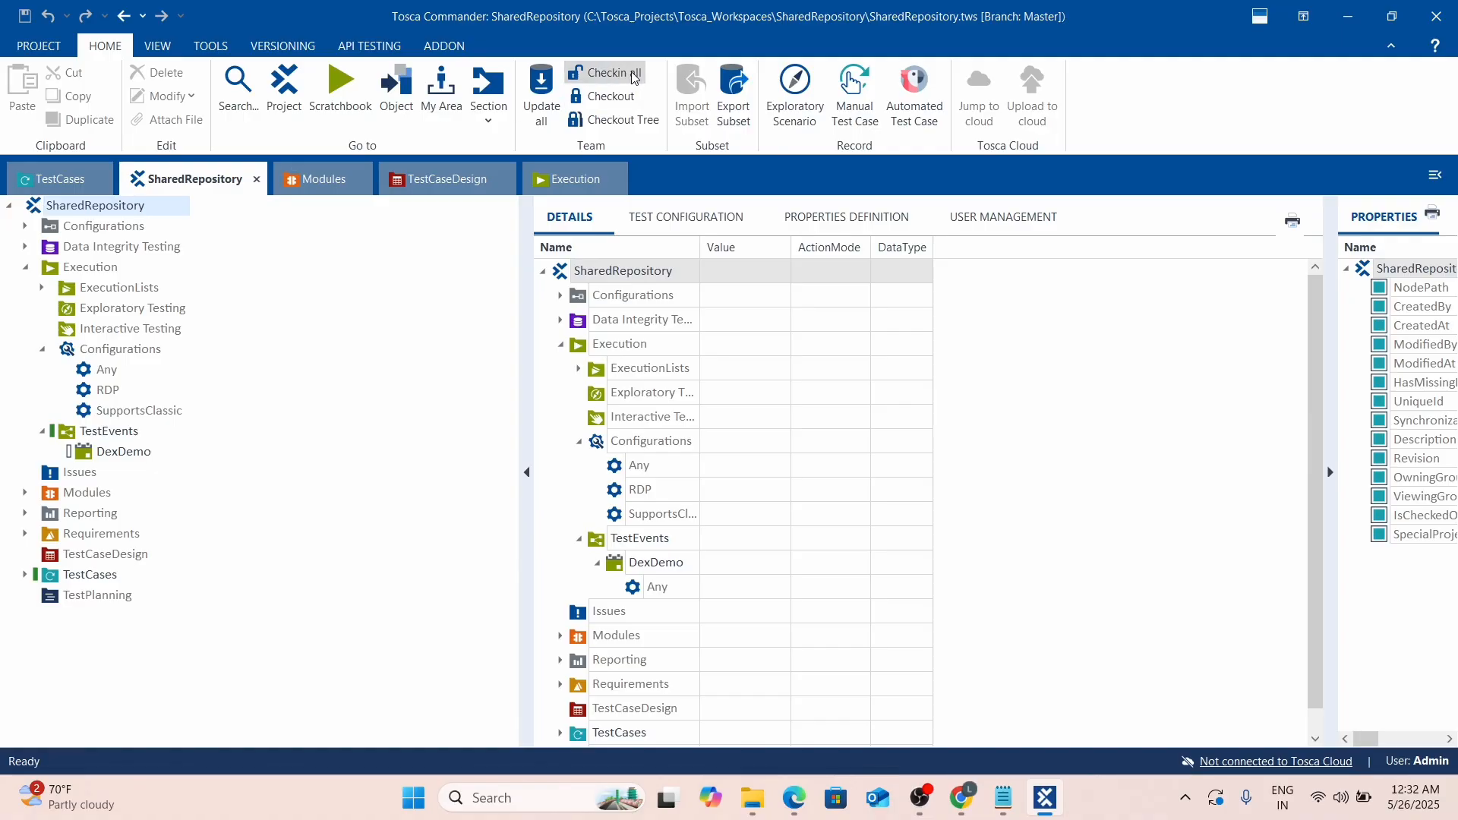
pyautogui.click(585, 123)
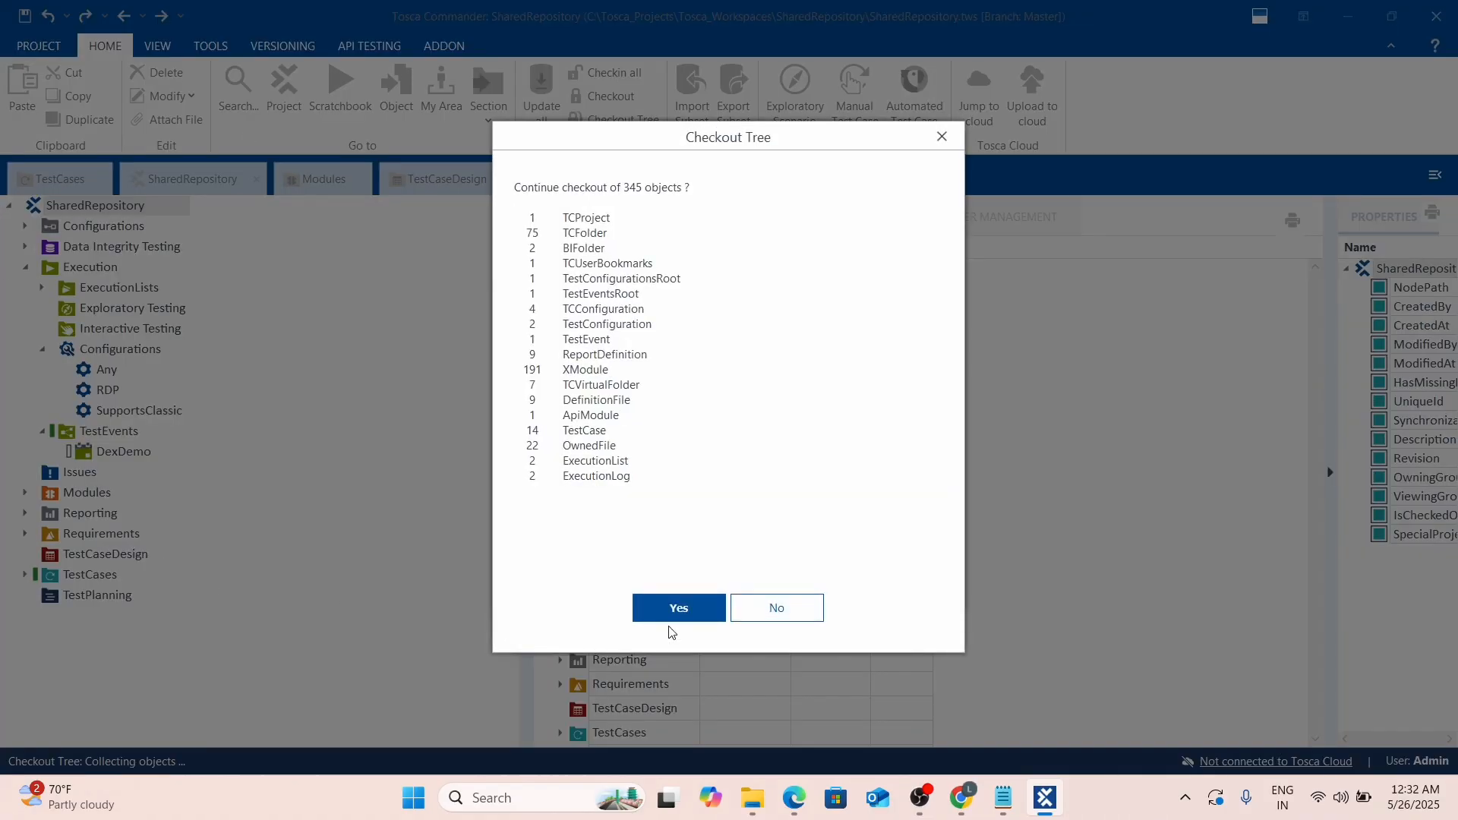
pyautogui.click(675, 608)
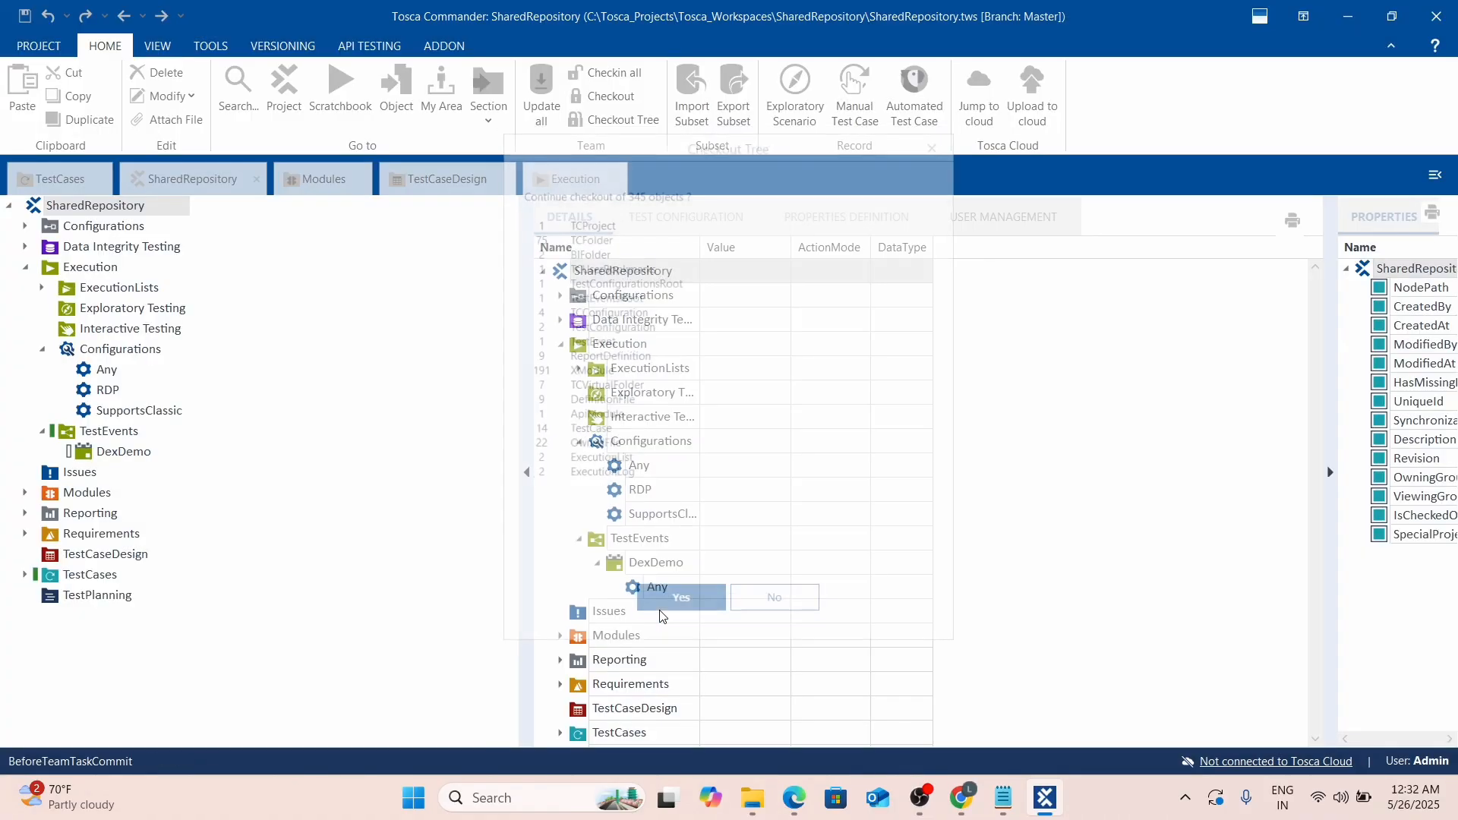
pyautogui.click(41, 348)
# Import the demo.tsu subset file from the New Volume (D:) drive into SharedRepository.
pyautogui.rightClick(348, 453)
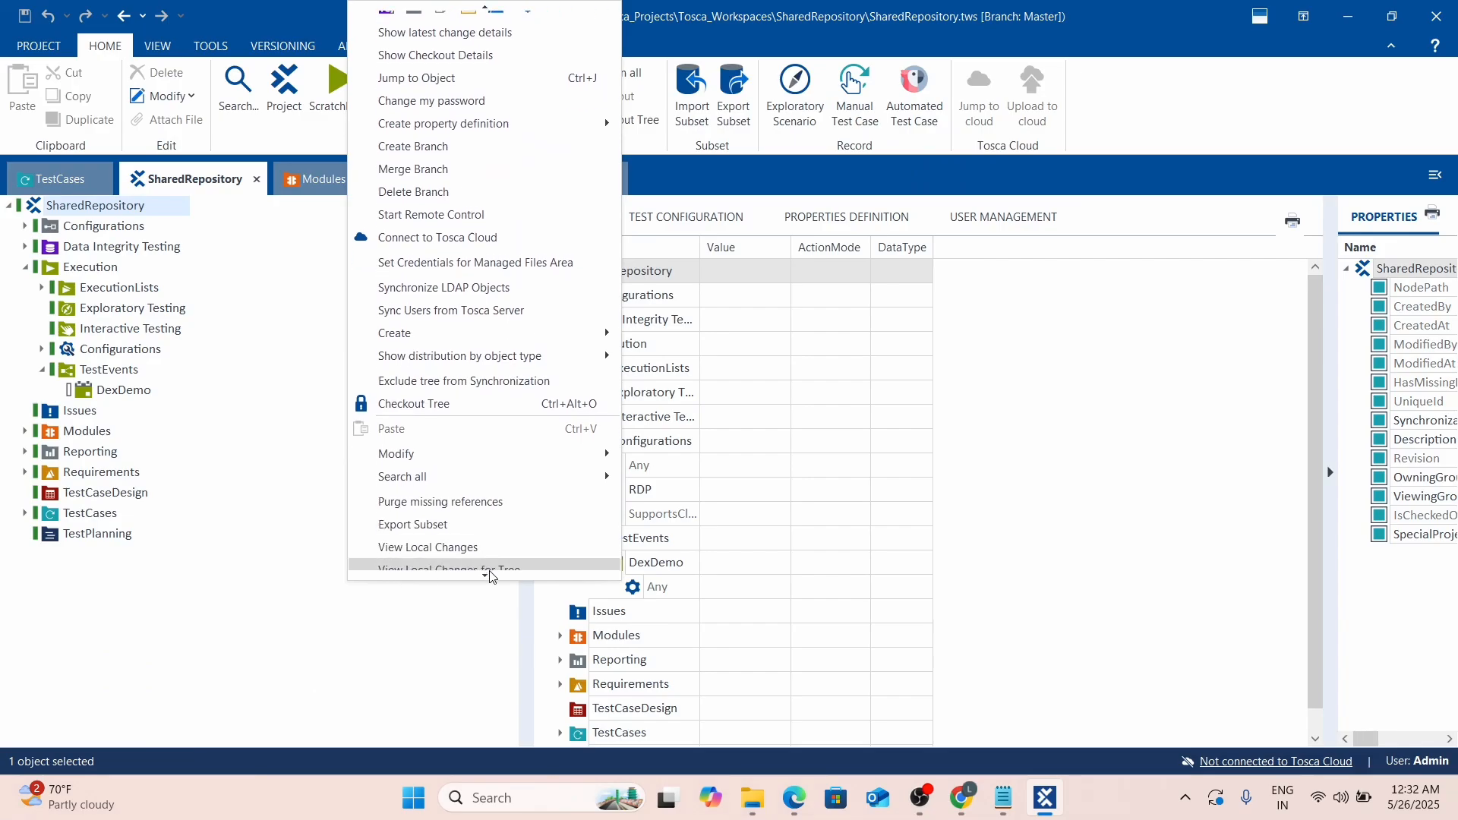
pyautogui.moveTo(490, 576)
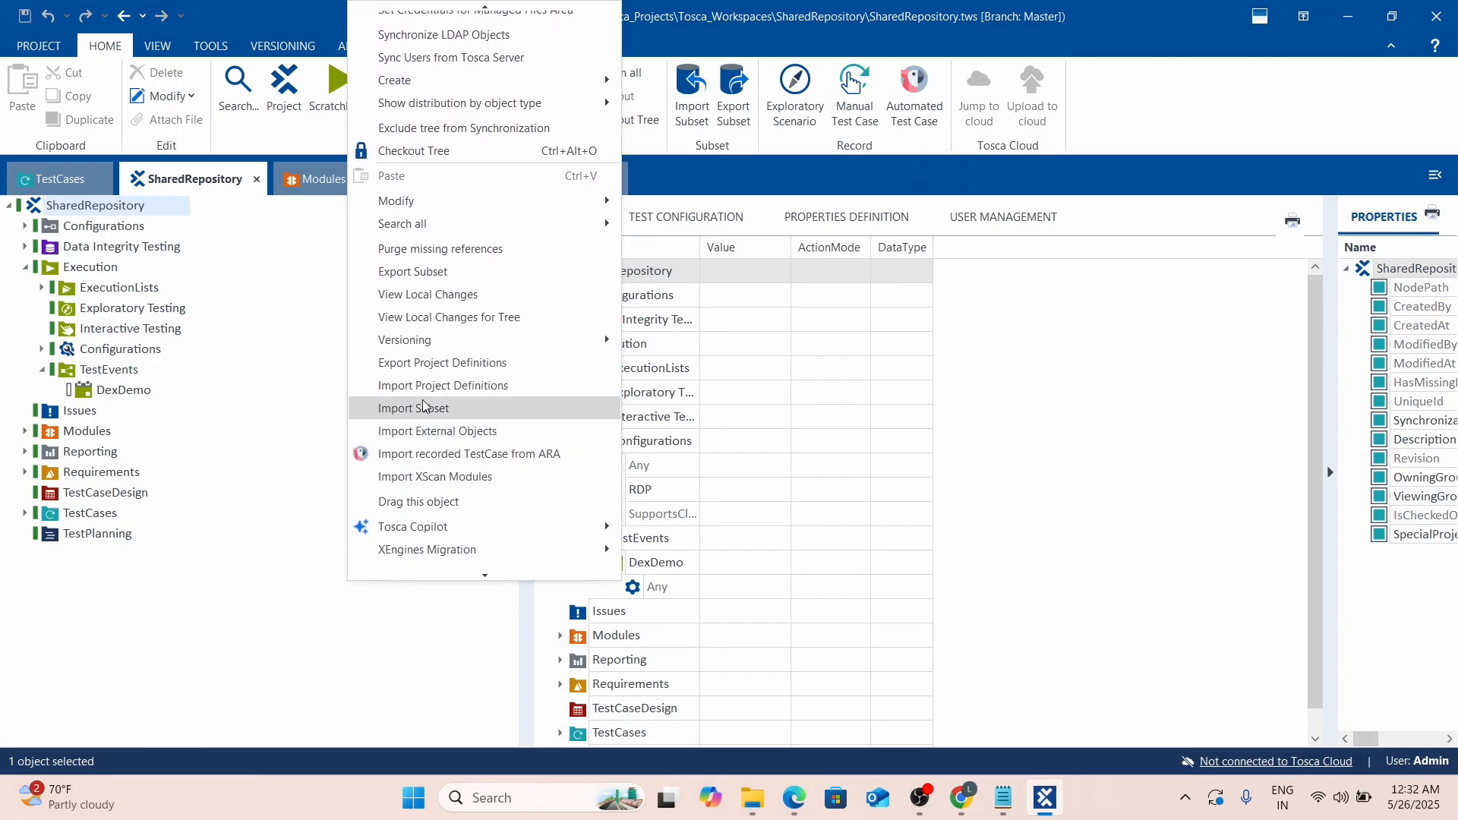
pyautogui.click(423, 408)
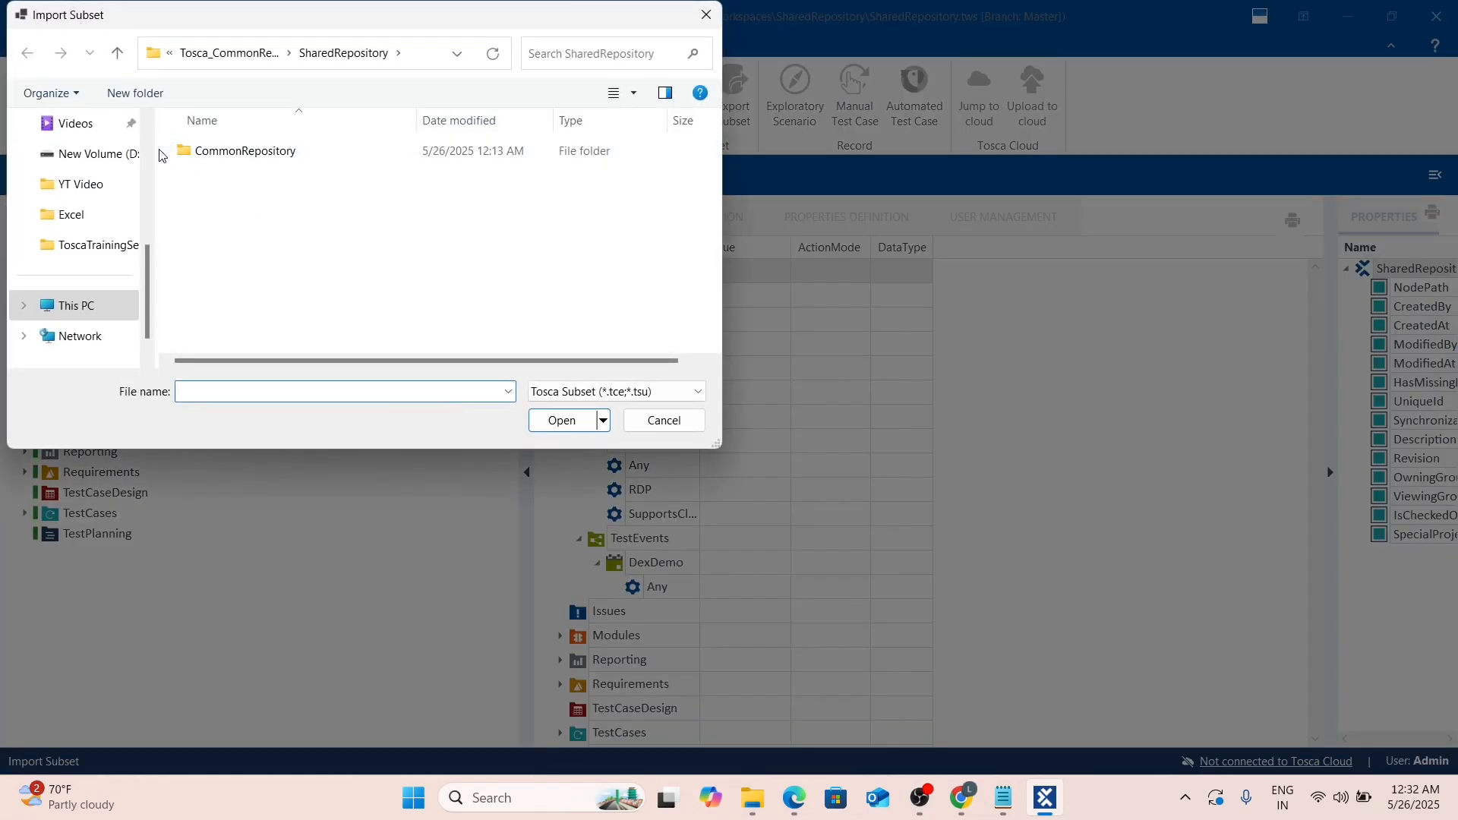
pyautogui.click(102, 154)
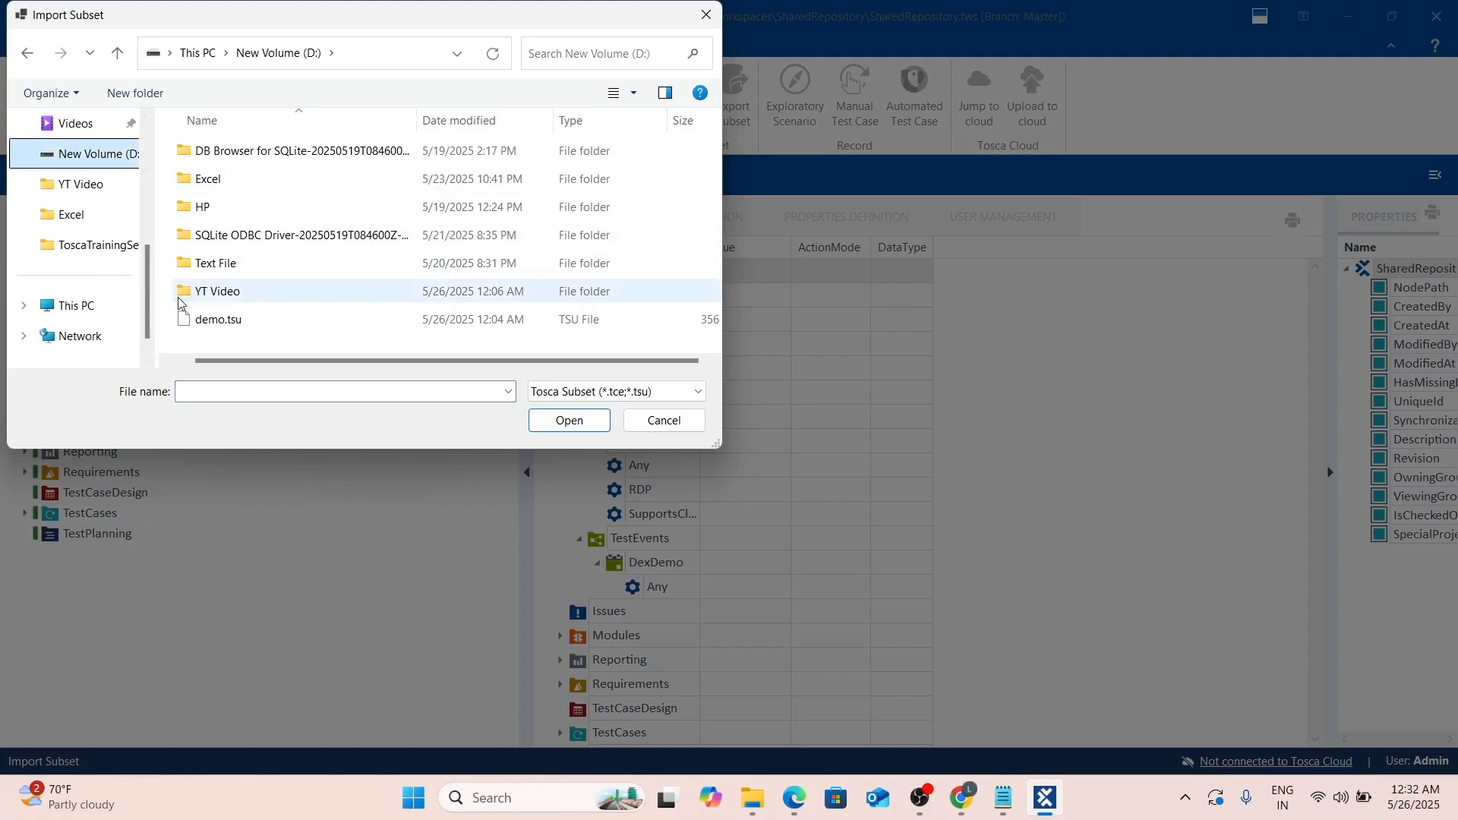
pyautogui.hscroll(1, 283, 358)
pyautogui.click(183, 325)
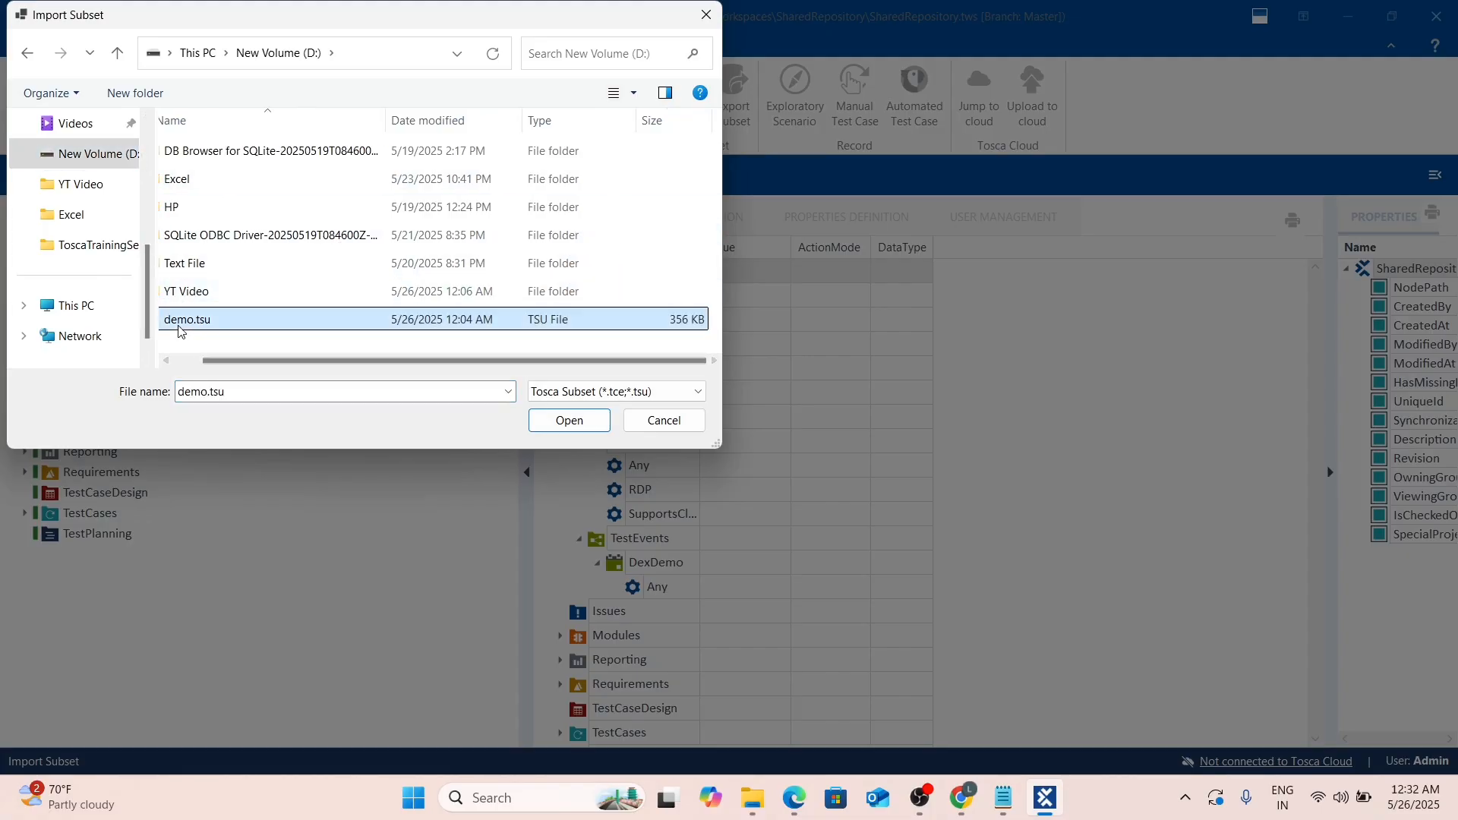
pyautogui.click(556, 427)
pyautogui.click(739, 468)
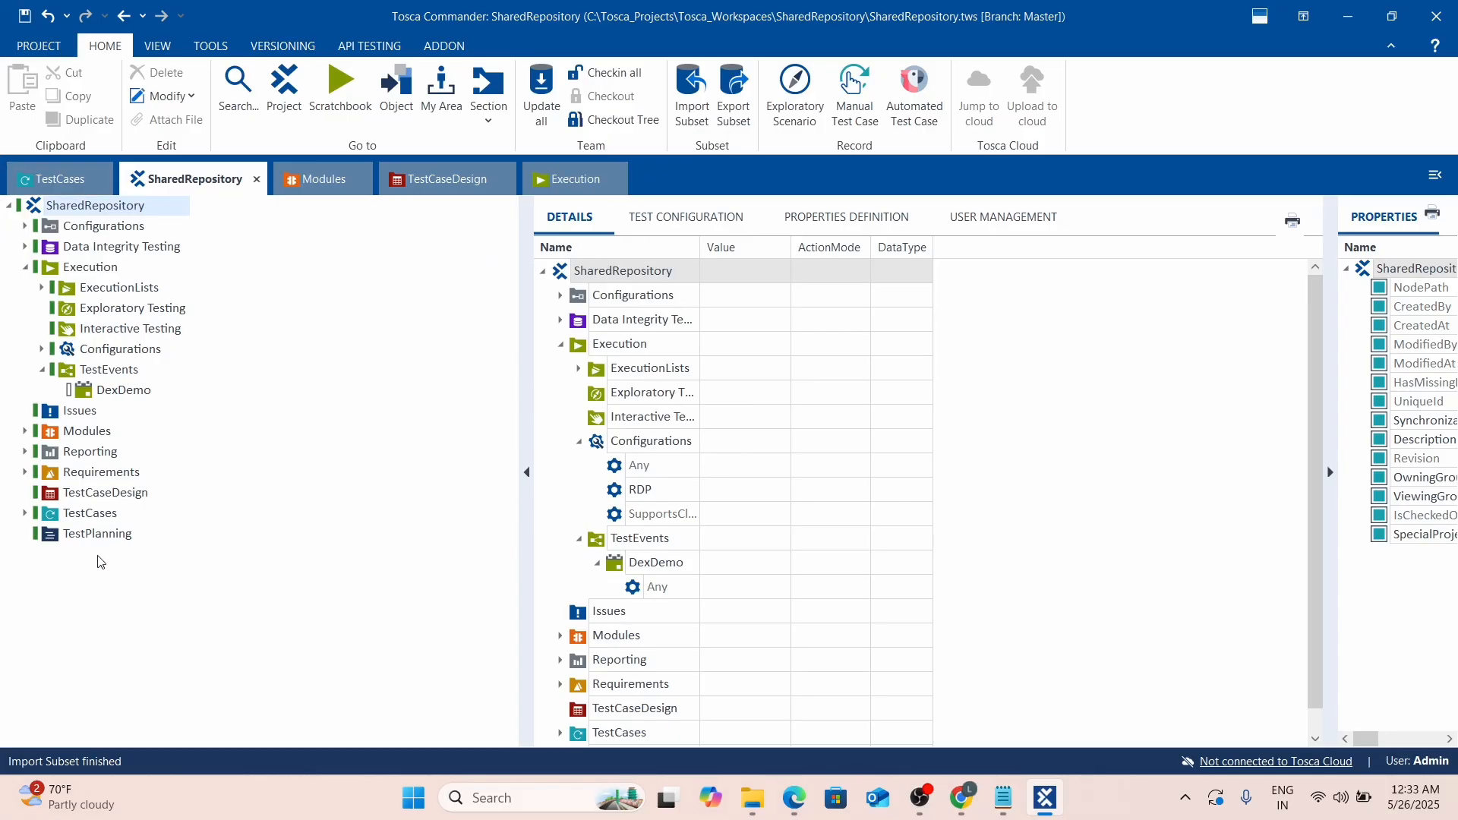
# Open the Demo Webshop | Register test case under TestCases_import250526_0033 and expand ExecutionLists.
pyautogui.click(29, 513)
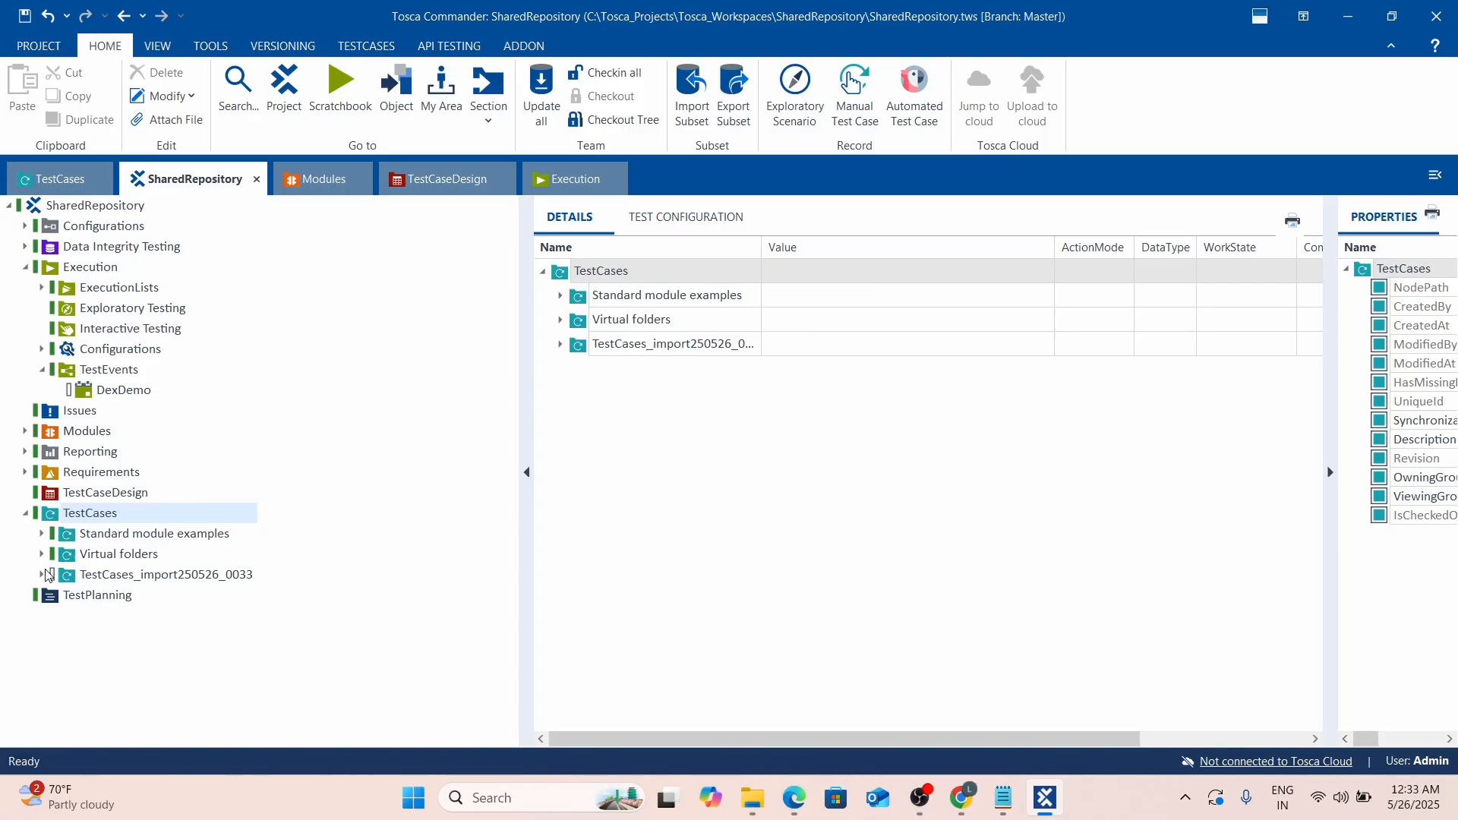
pyautogui.click(42, 575)
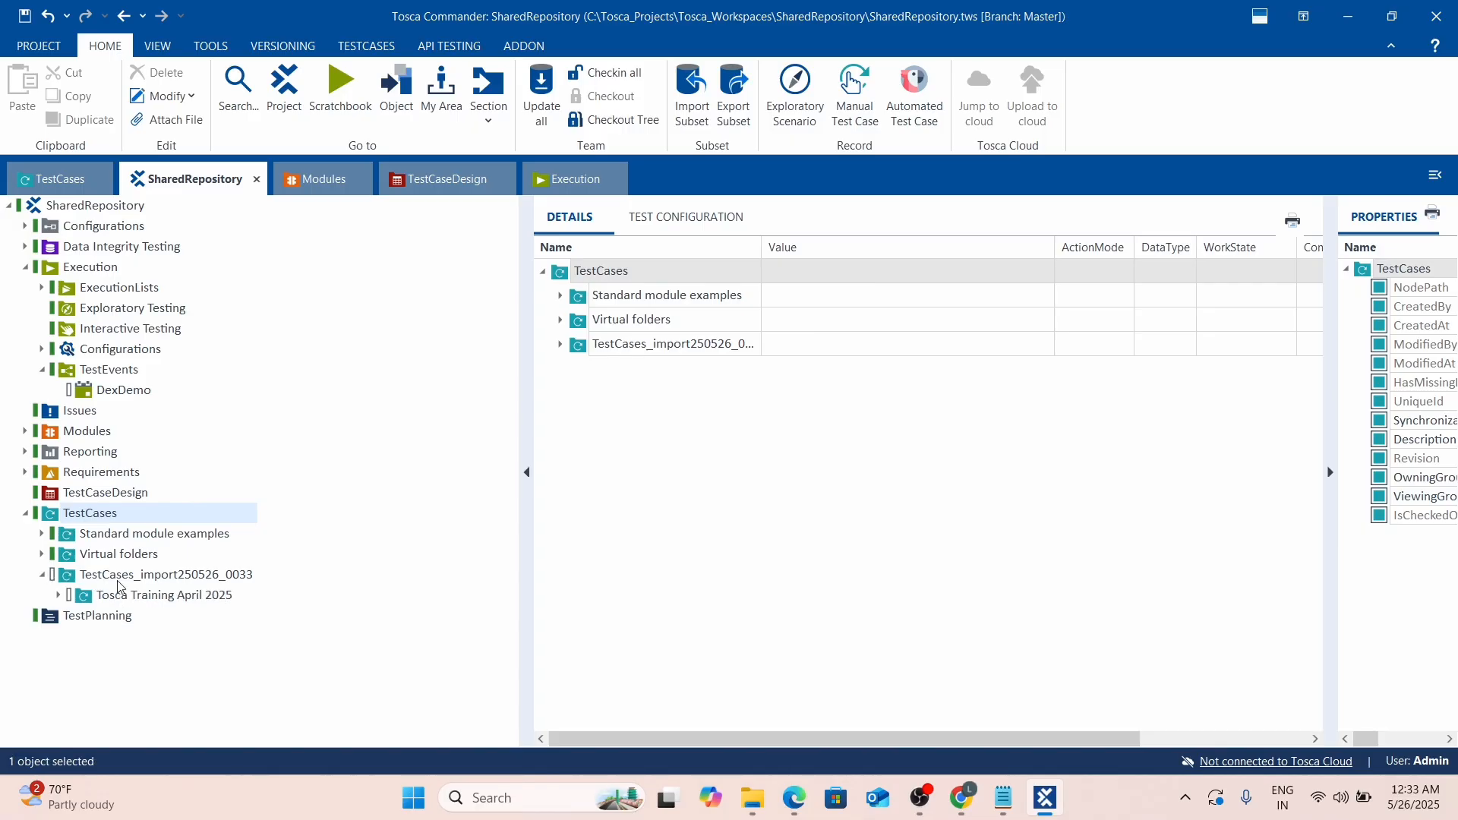
pyautogui.click(59, 595)
pyautogui.click(79, 615)
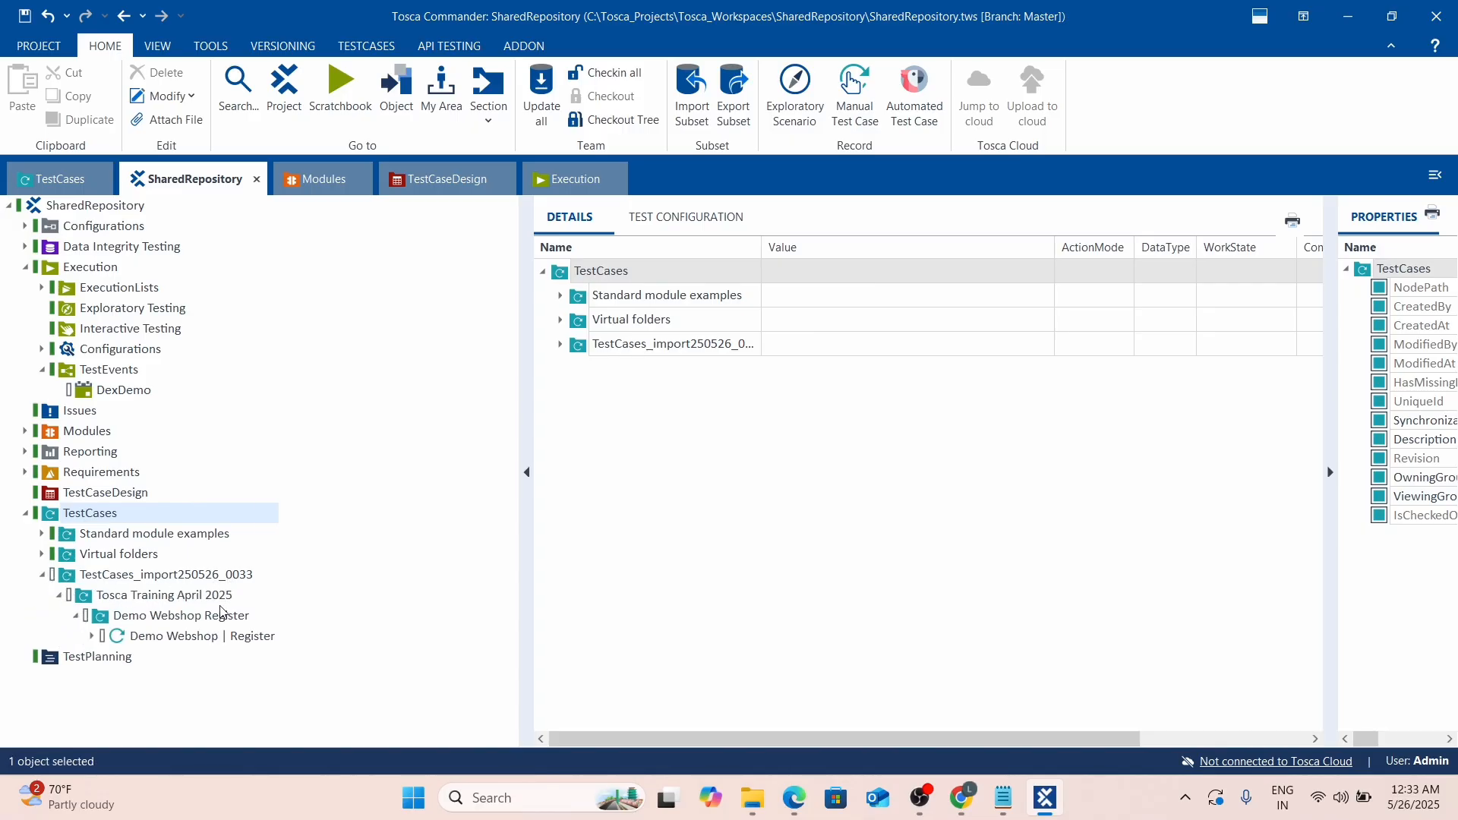
pyautogui.click(92, 636)
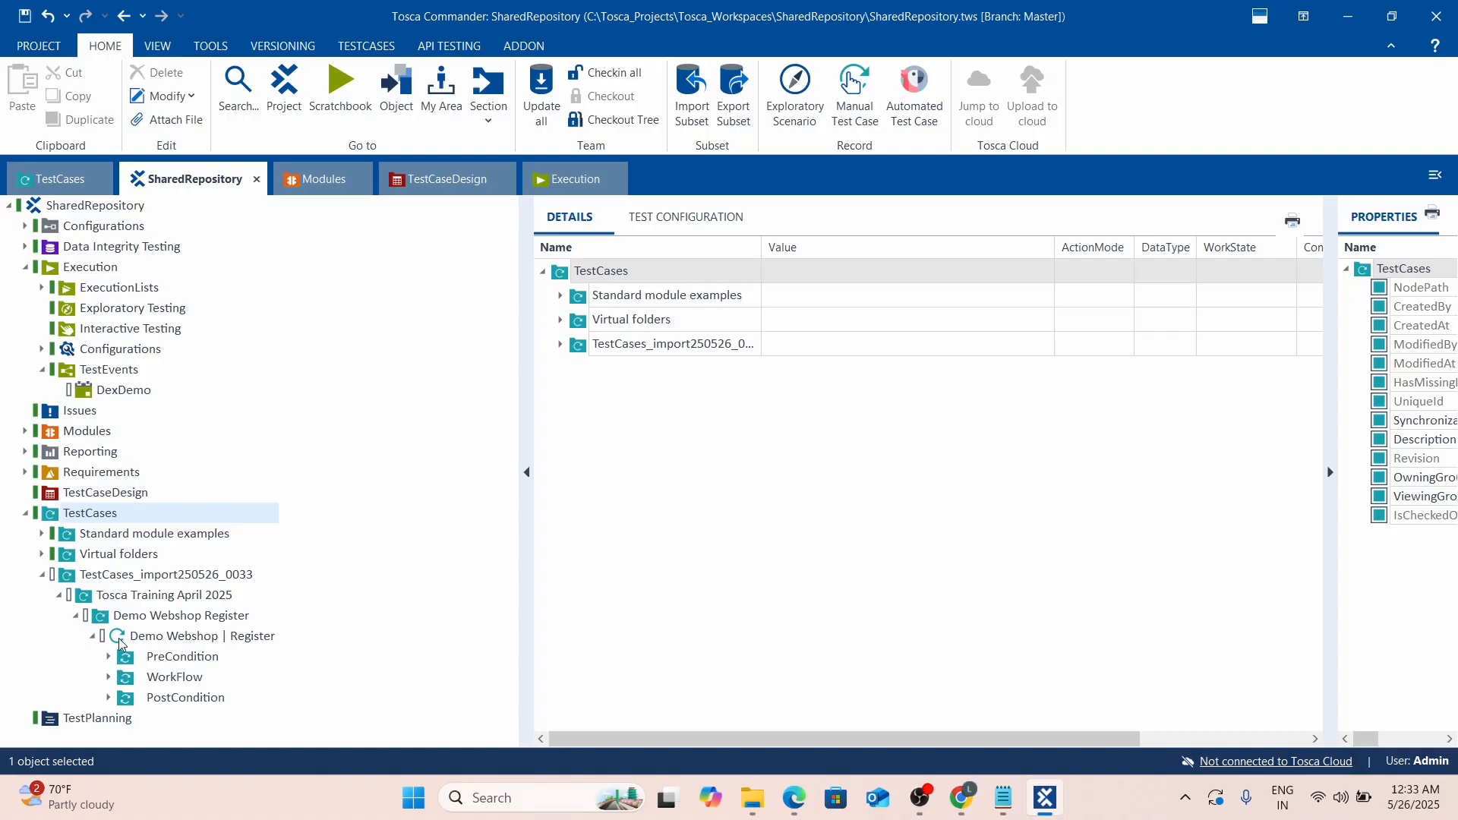
pyautogui.click(120, 643)
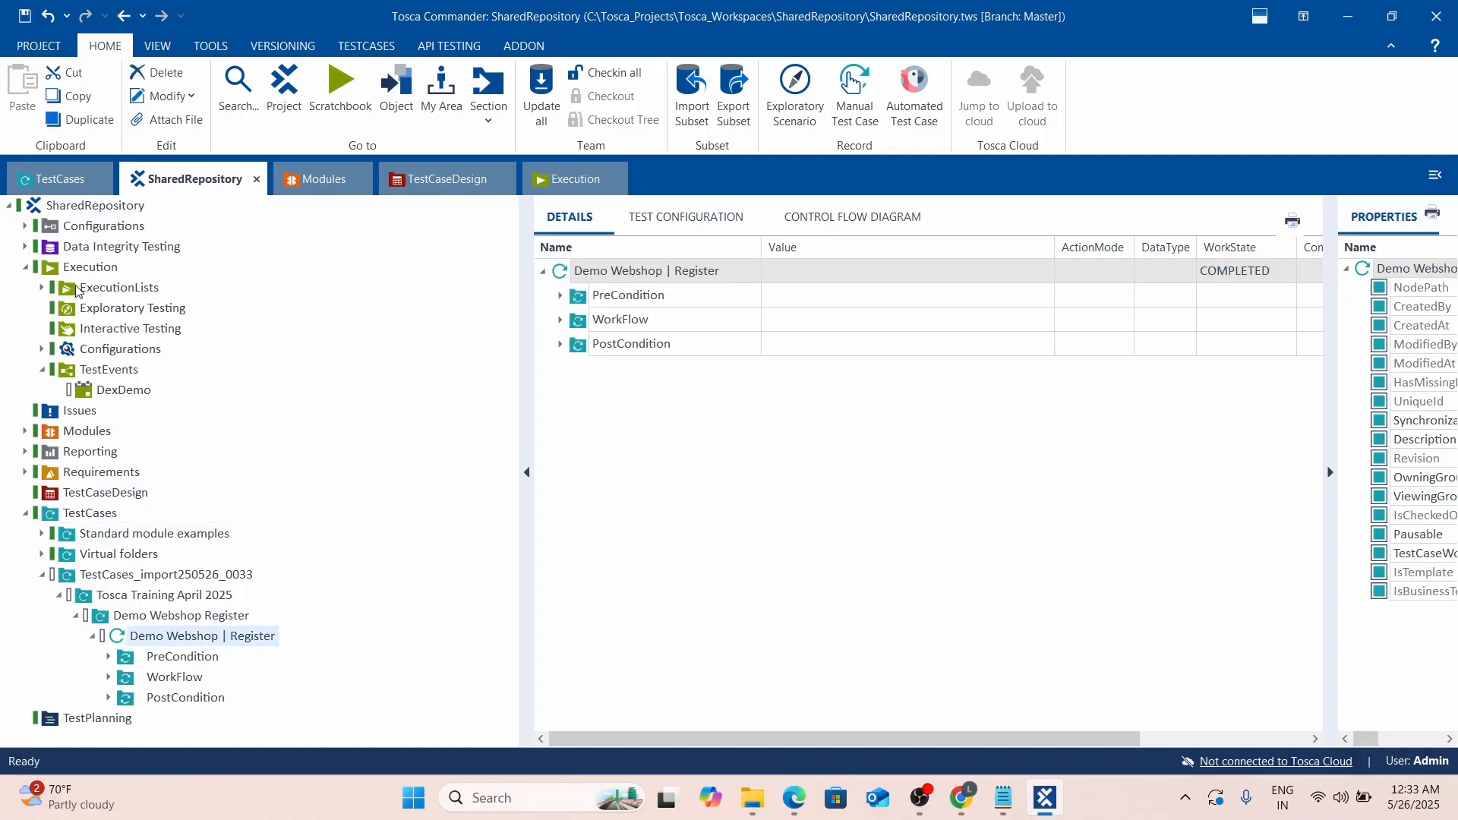
pyautogui.click(42, 287)
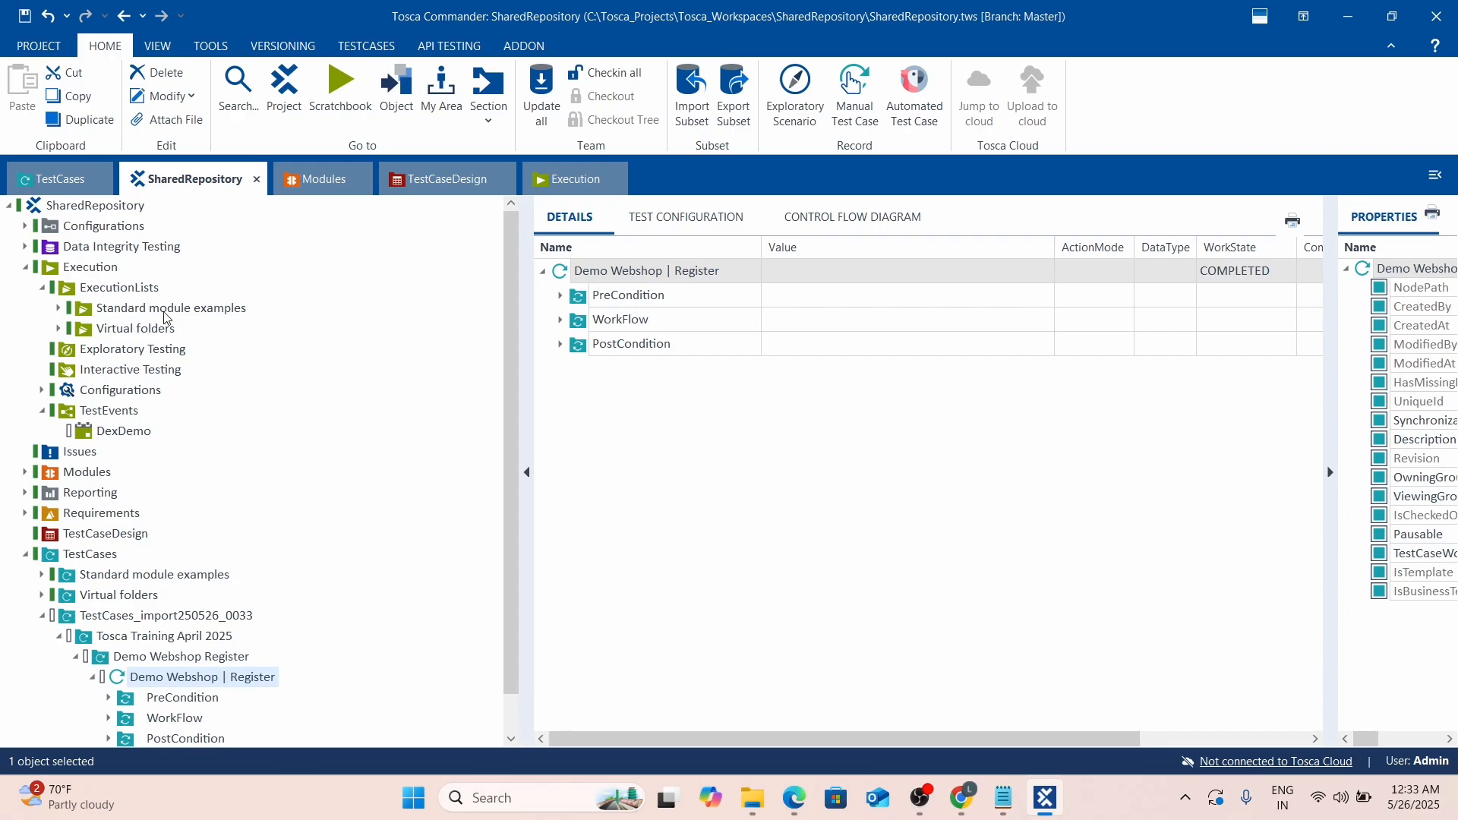
# Create a 'Dex Demo' folder under ExecutionLists and drop Demo Webshop | Register into it as an ExecutionList.
pyautogui.rightClick(150, 296)
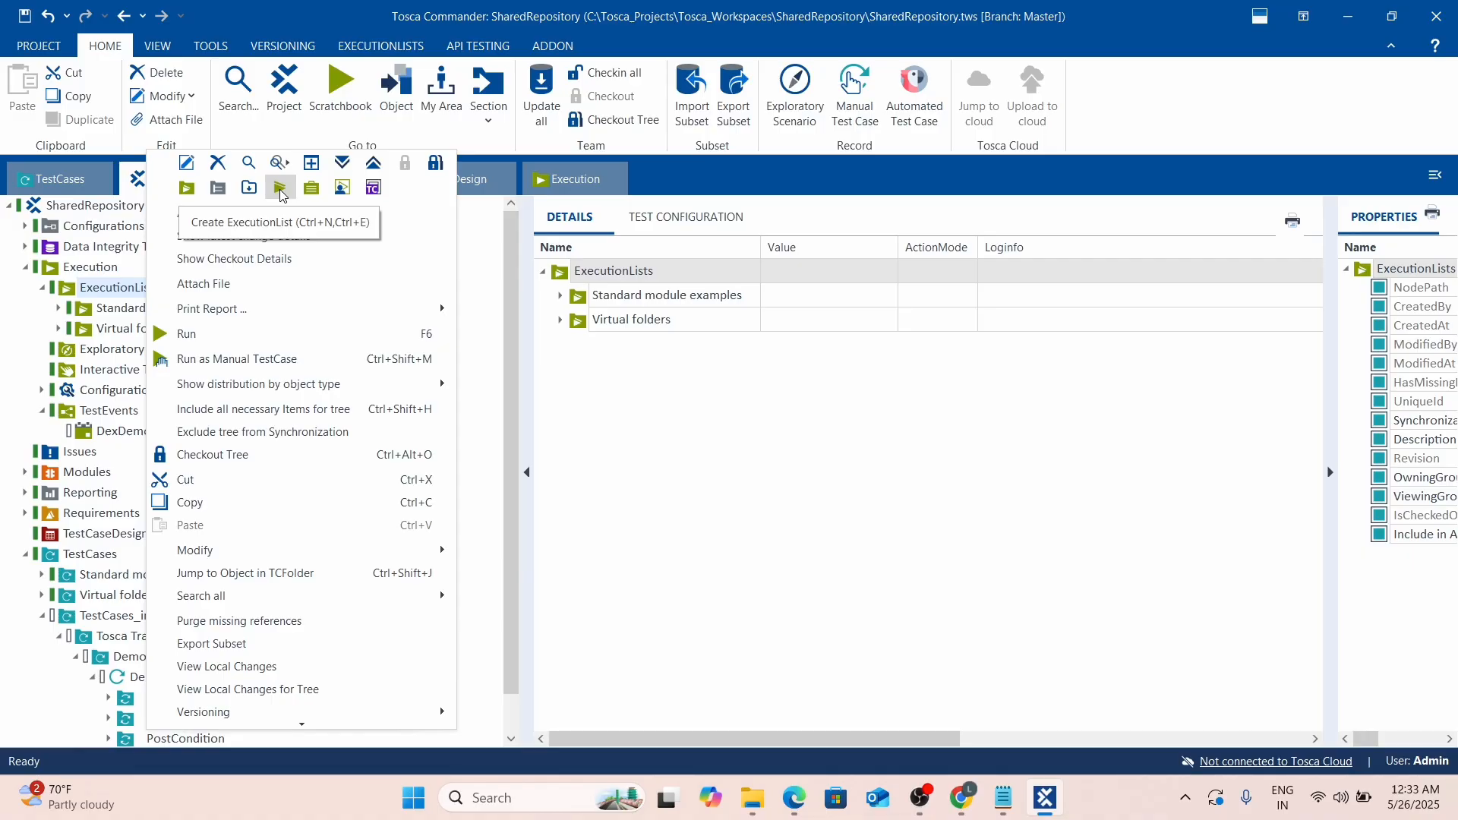
pyautogui.click(187, 188)
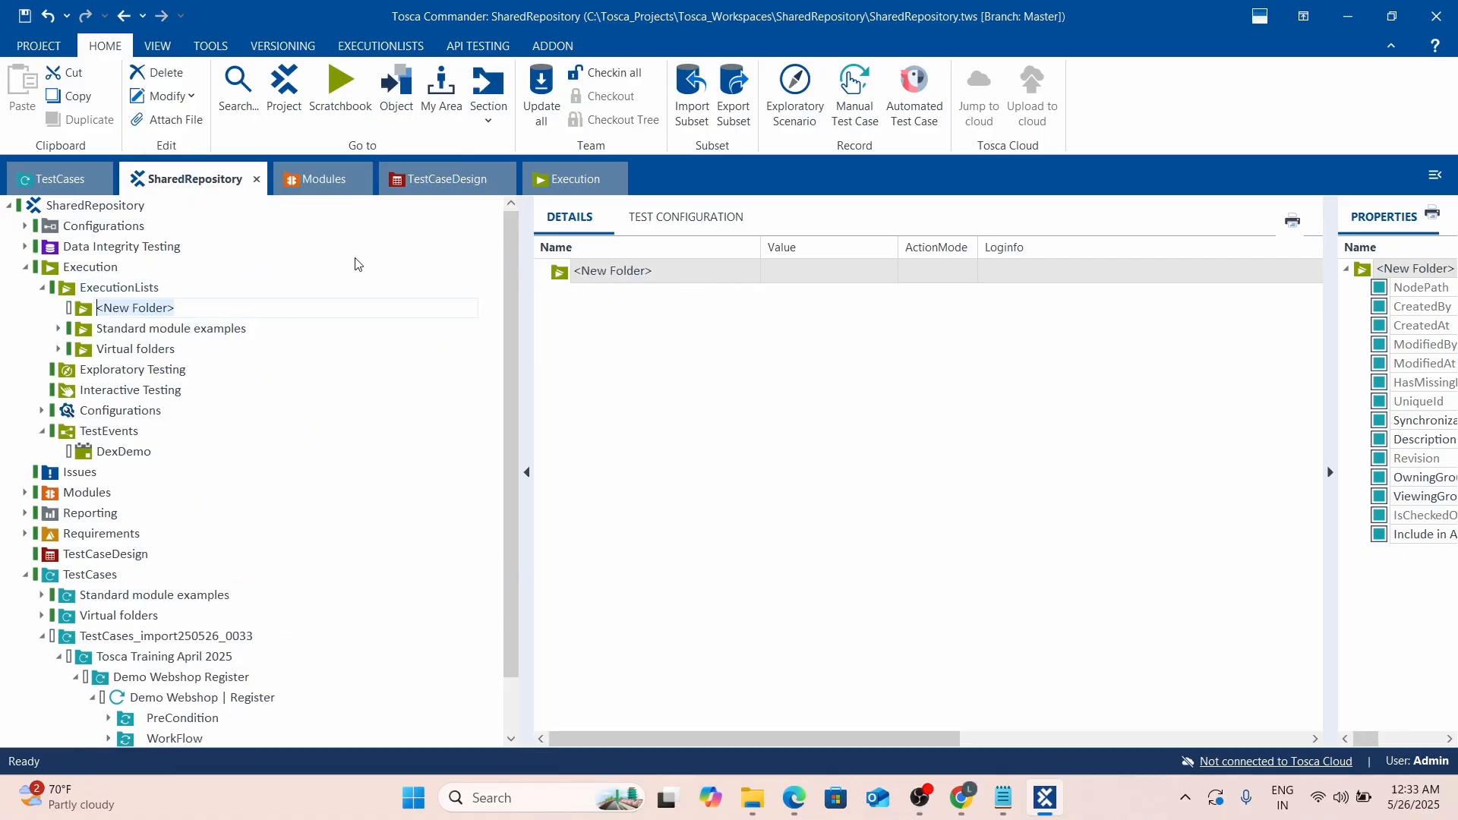
pyautogui.write('Dex Demo')
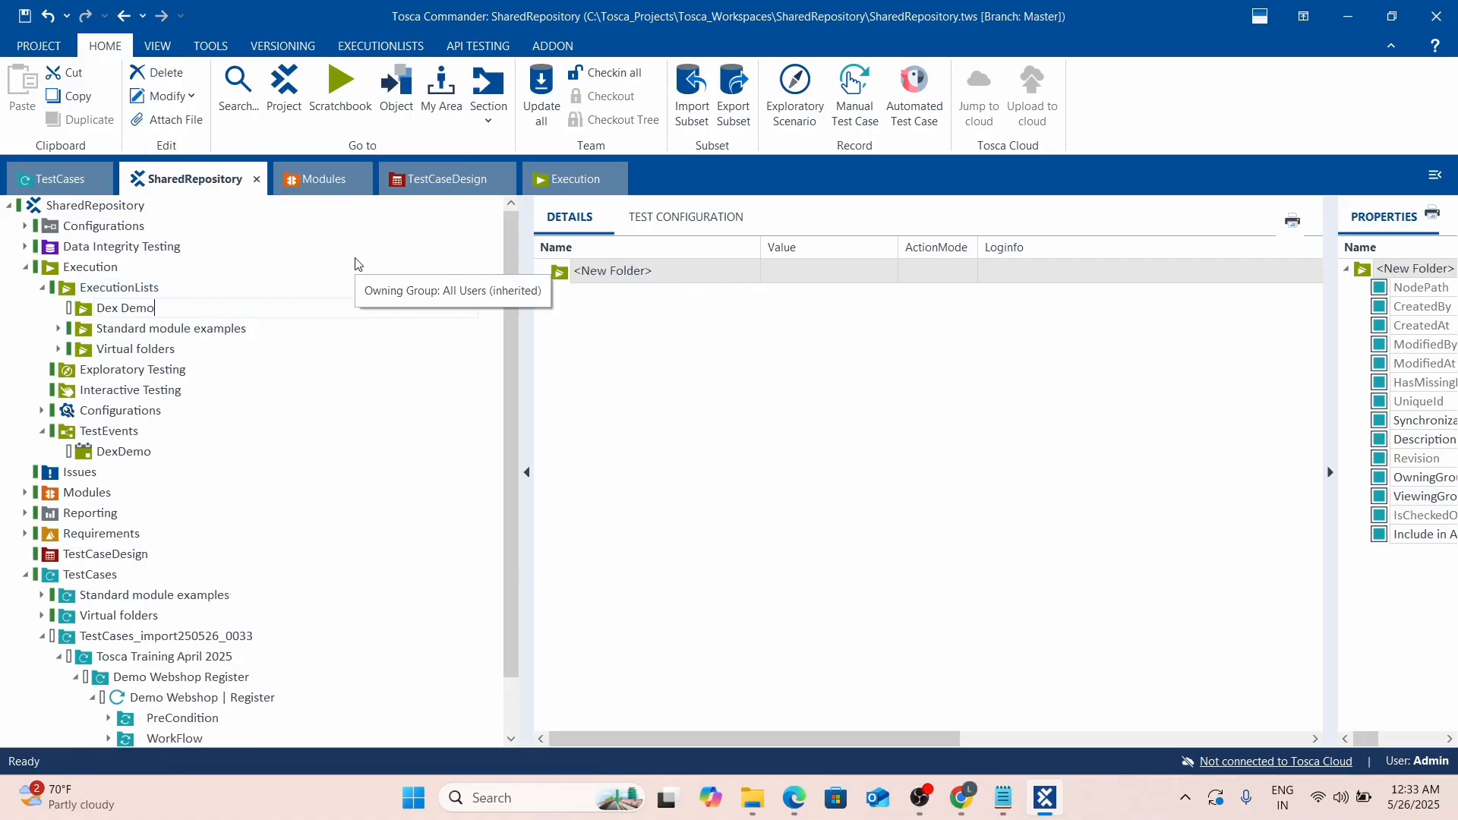
pyautogui.press('Return')
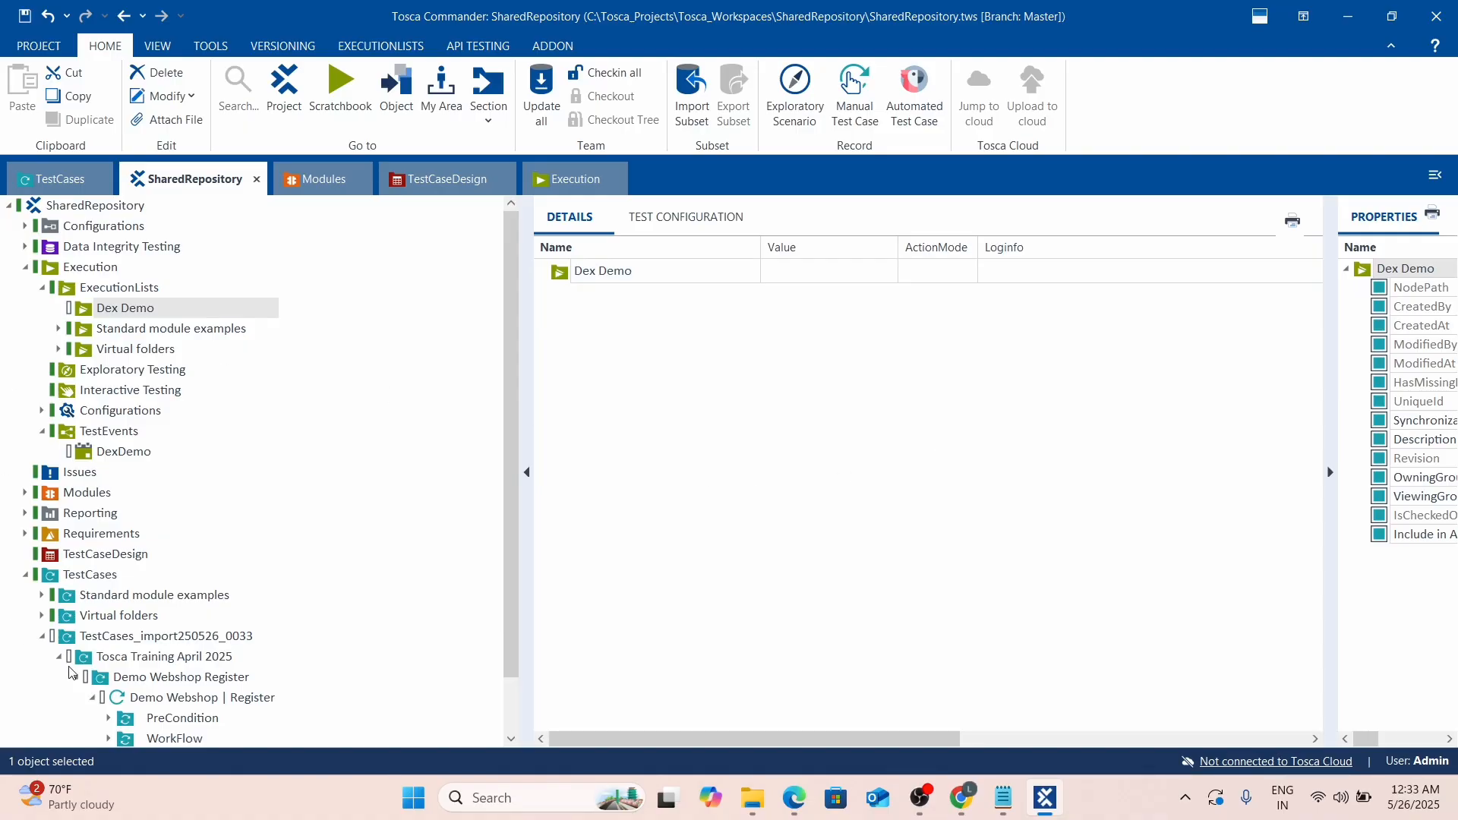
pyautogui.moveTo(127, 697); pyautogui.dragTo(114, 311)
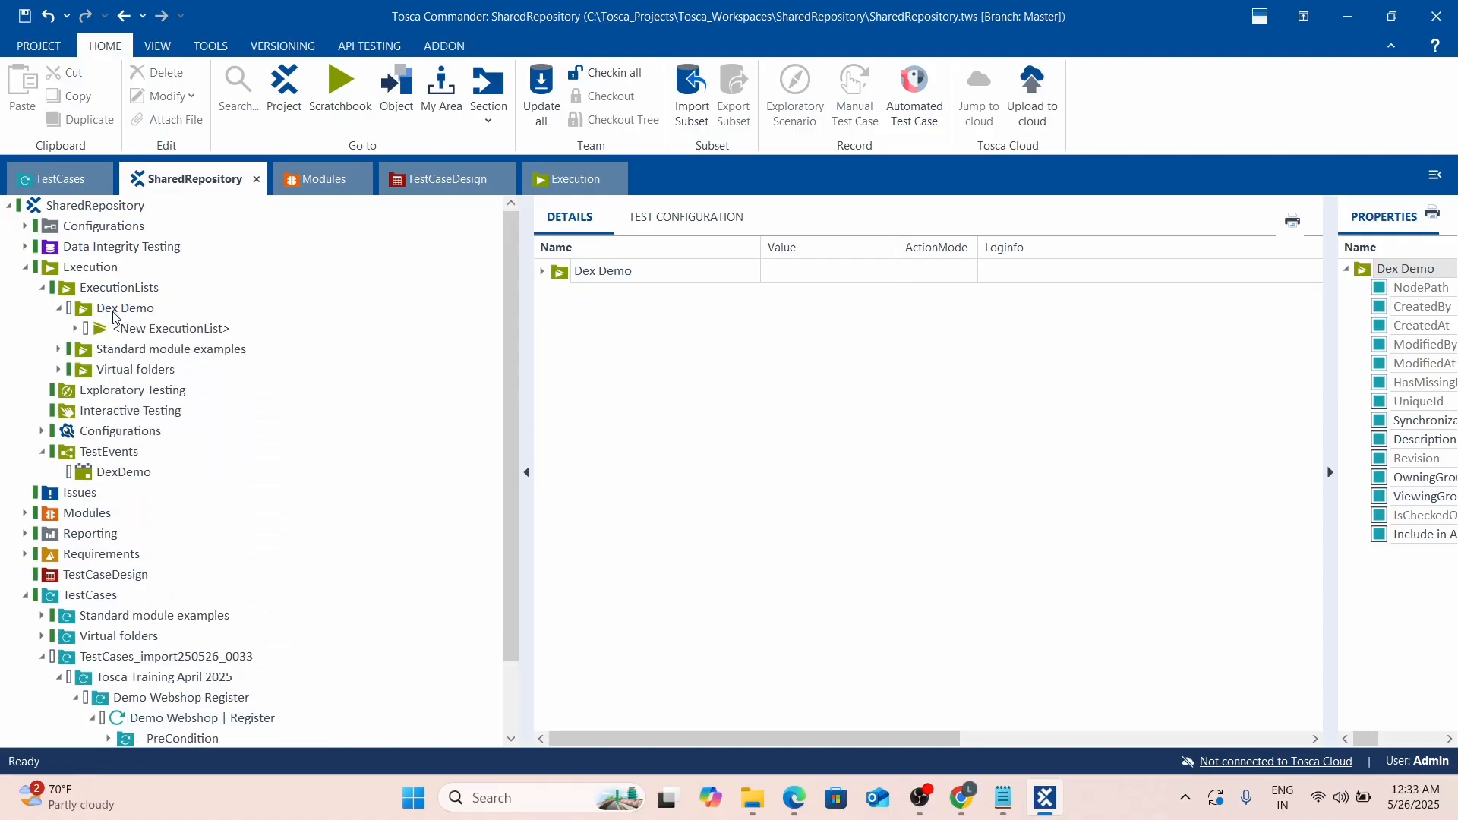
# Rename the new execution list under Dex Demo to 'Demo Webshop Register'.
pyautogui.doubleClick(228, 330)
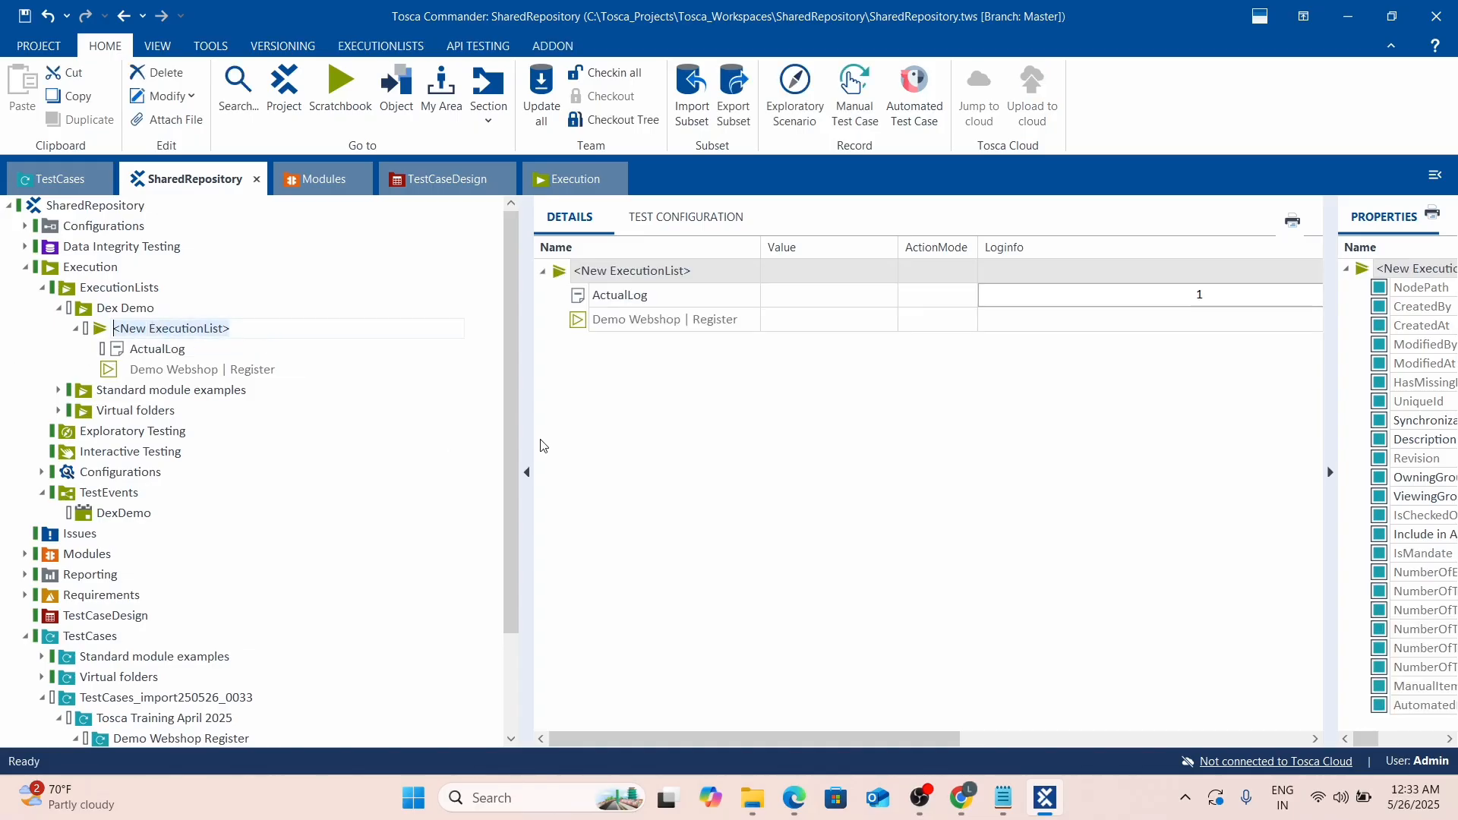
pyautogui.press('BackSpace')
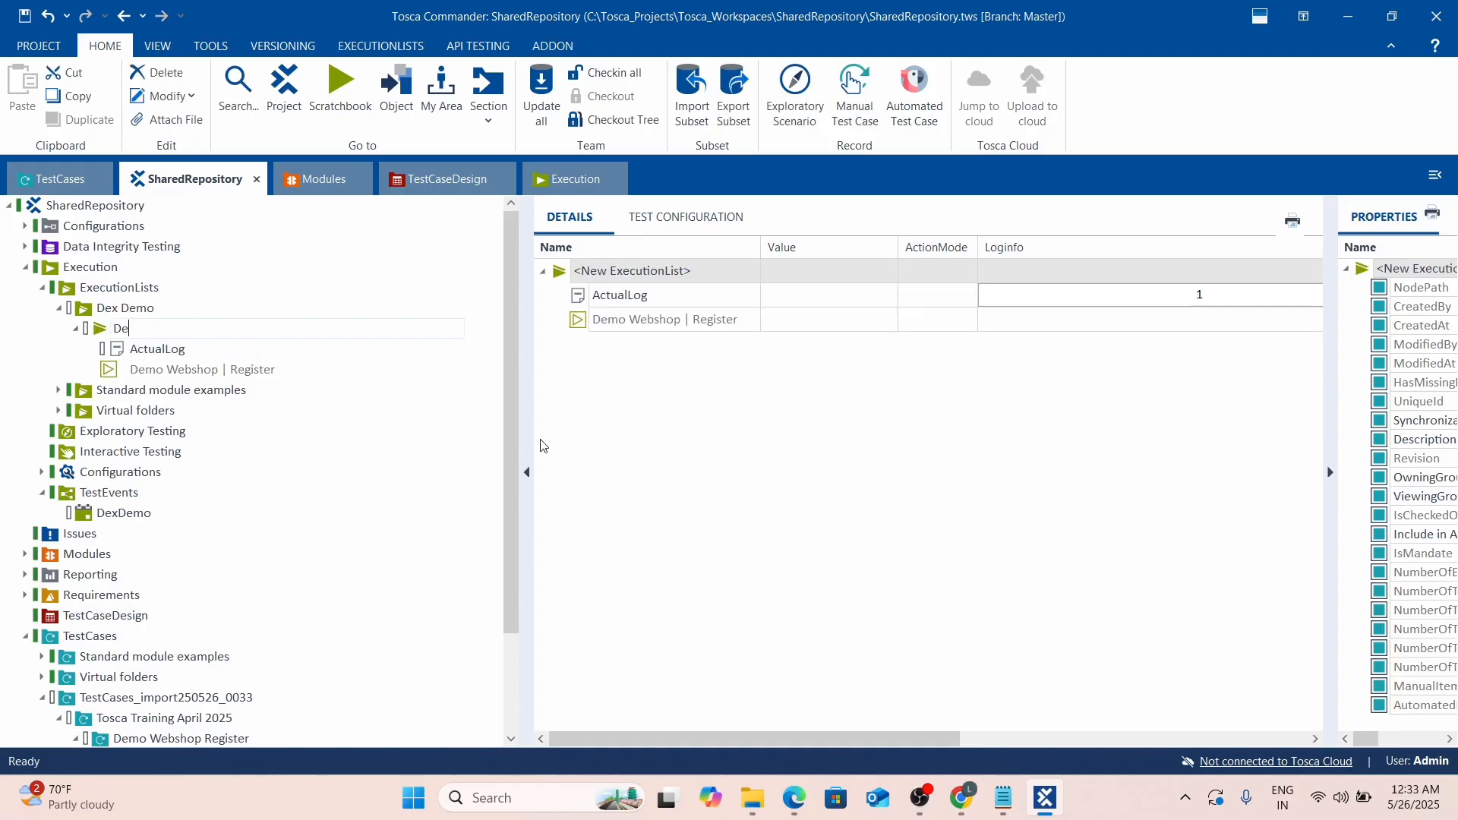
pyautogui.write('Demo Webshot')
pyautogui.click(864, 439)
# Select the DexDemo test event in the TestEvents folder.
pyautogui.scroll(-2, 23, 448)
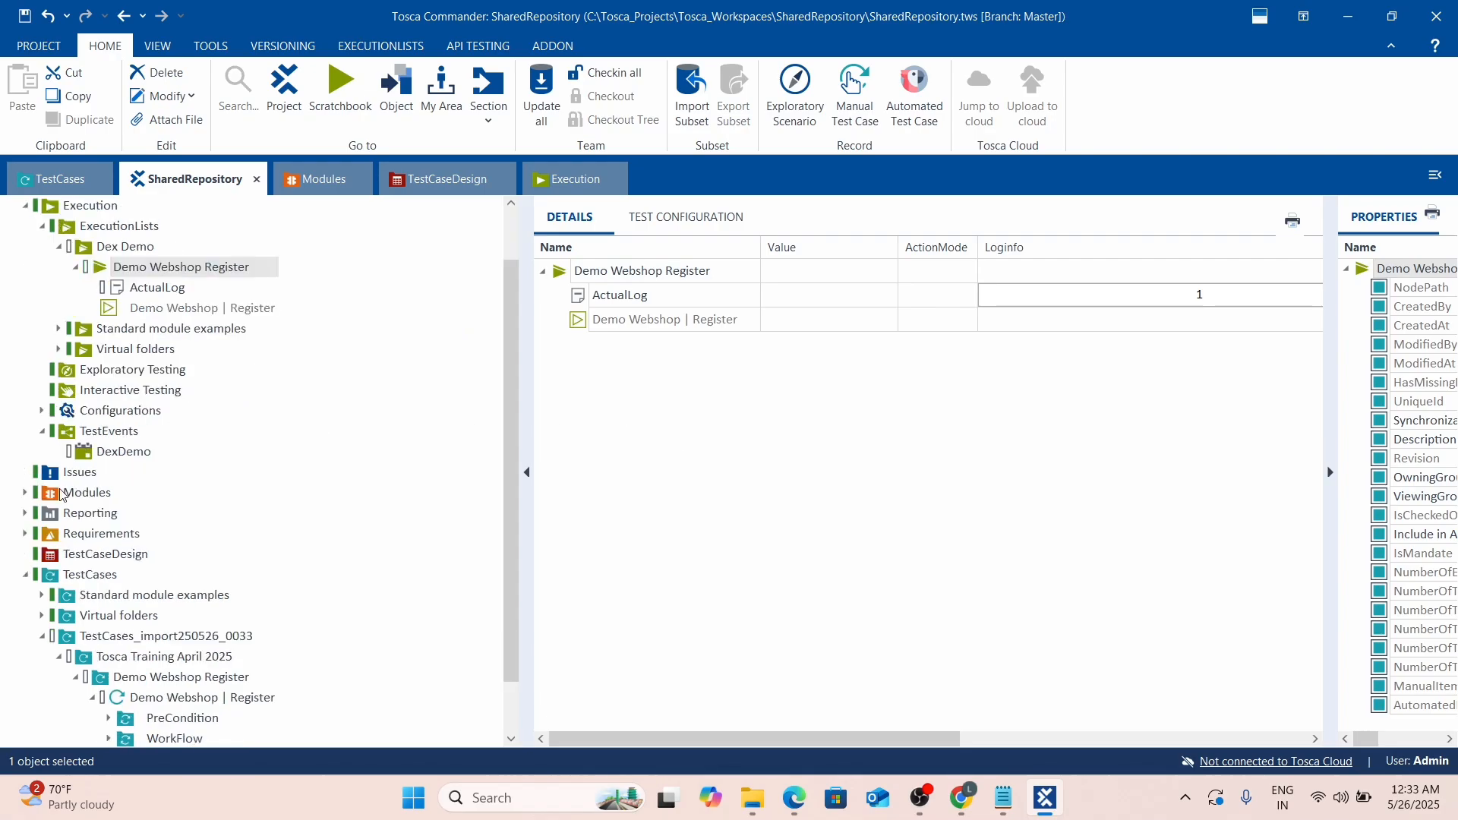
pyautogui.click(85, 395)
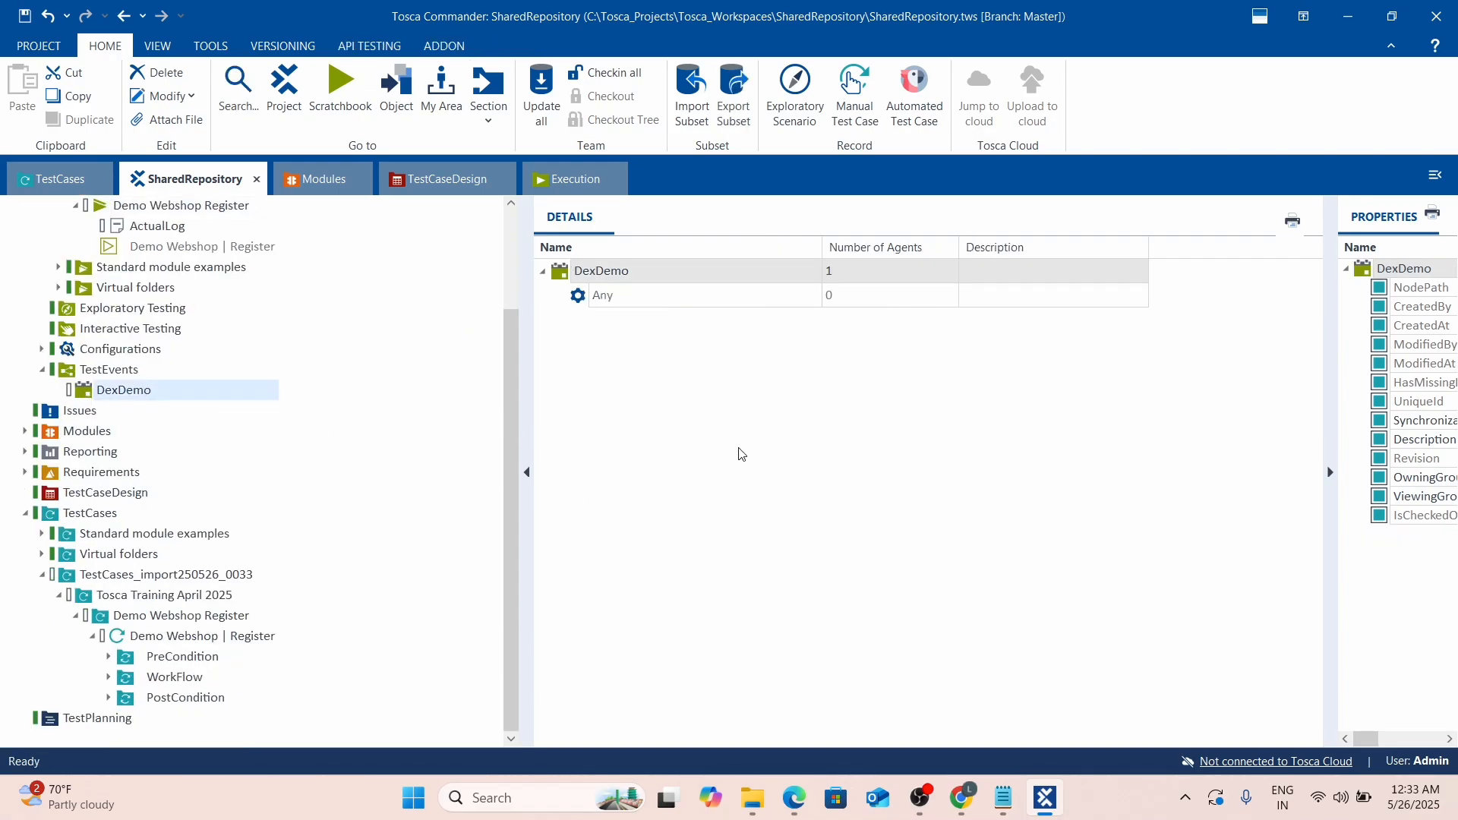
pyautogui.scroll(1, 456, 400)
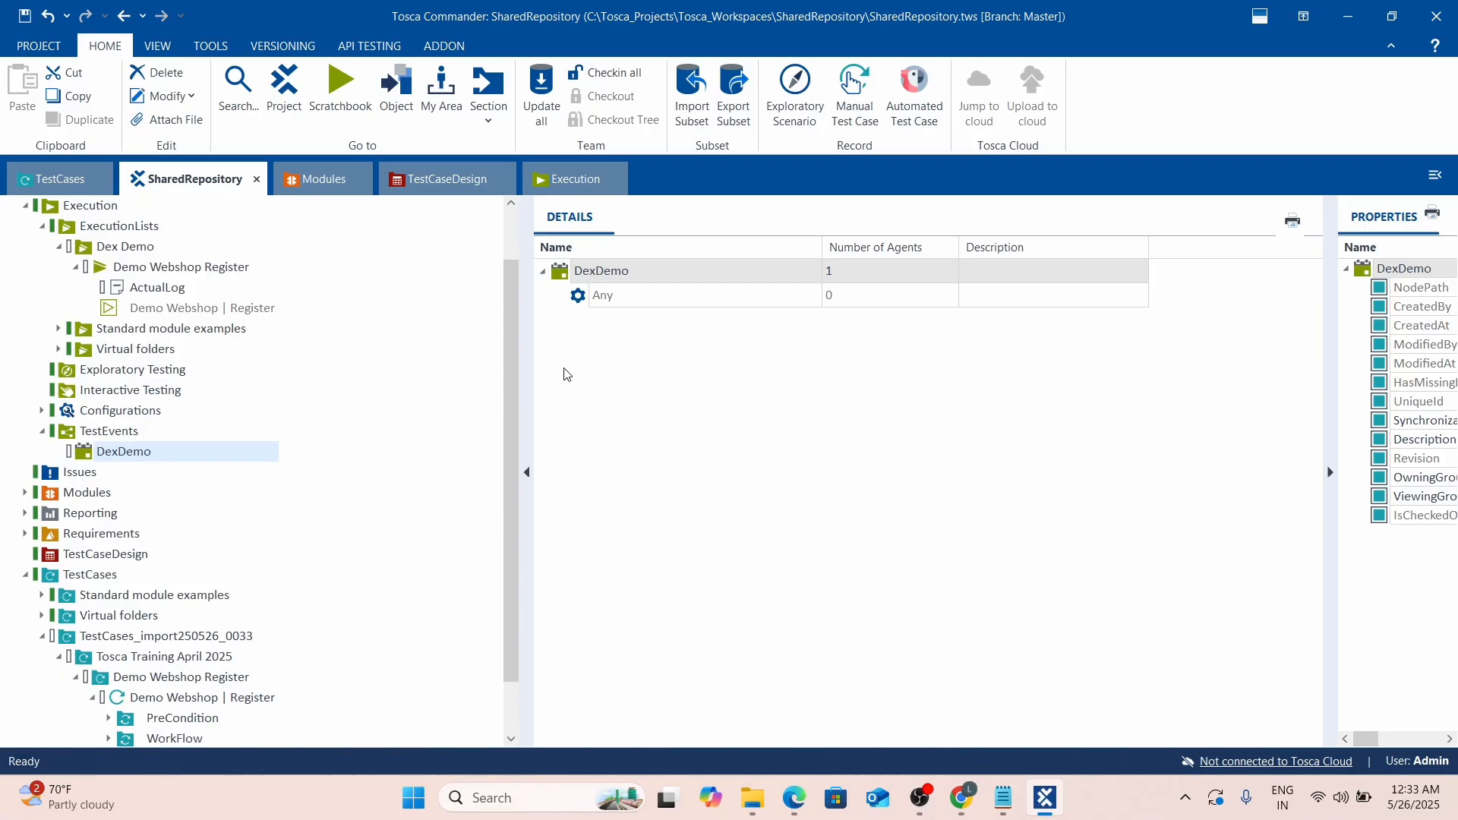
pyautogui.scroll(1, 199, 400)
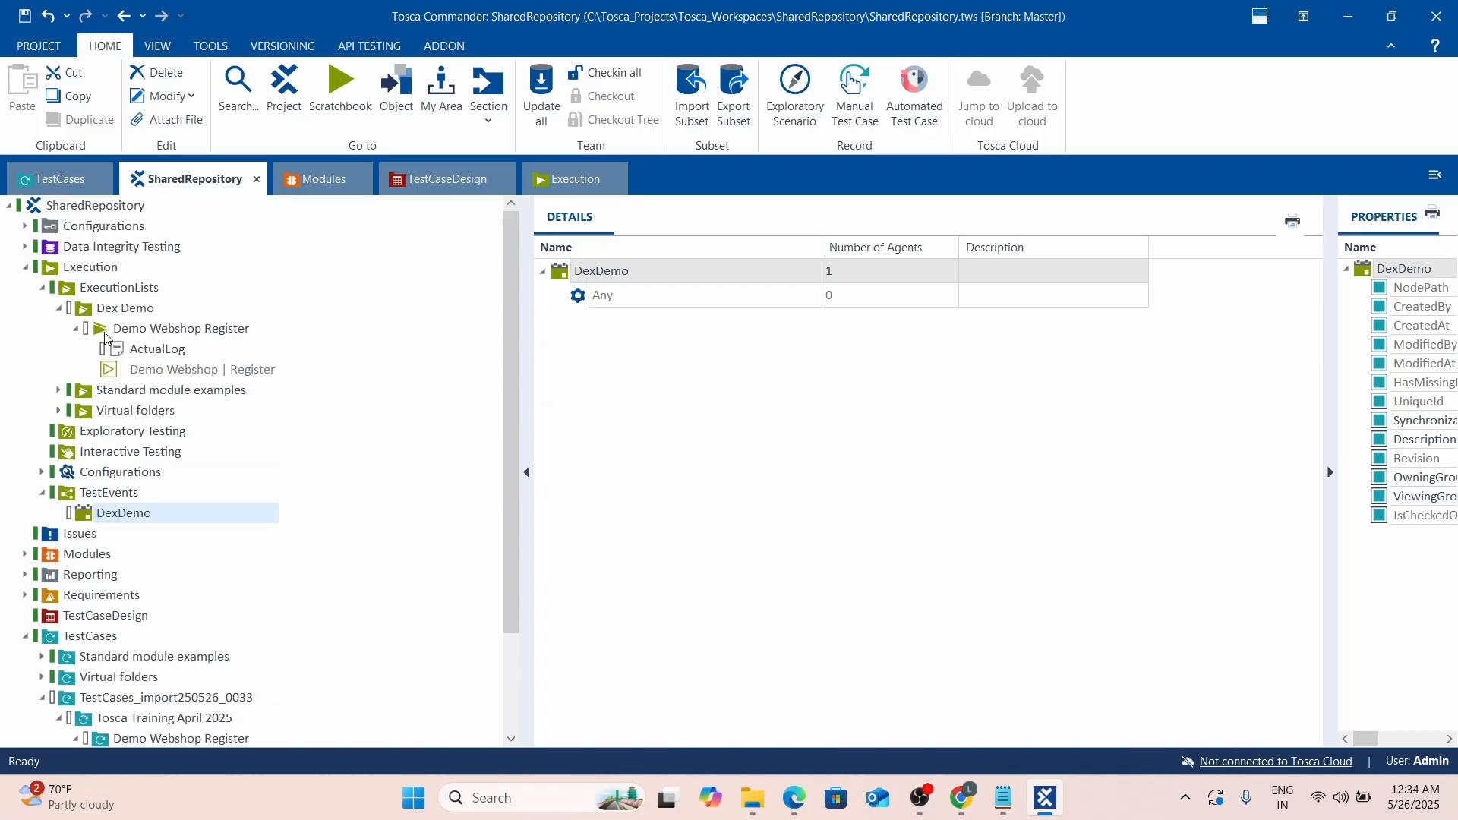
# Assign Demo Webshop Register to DexDemo's Any row, verify the entry, then bring Edge's Tosca Server page forward.
pyautogui.moveTo(94, 330); pyautogui.dragTo(581, 295)
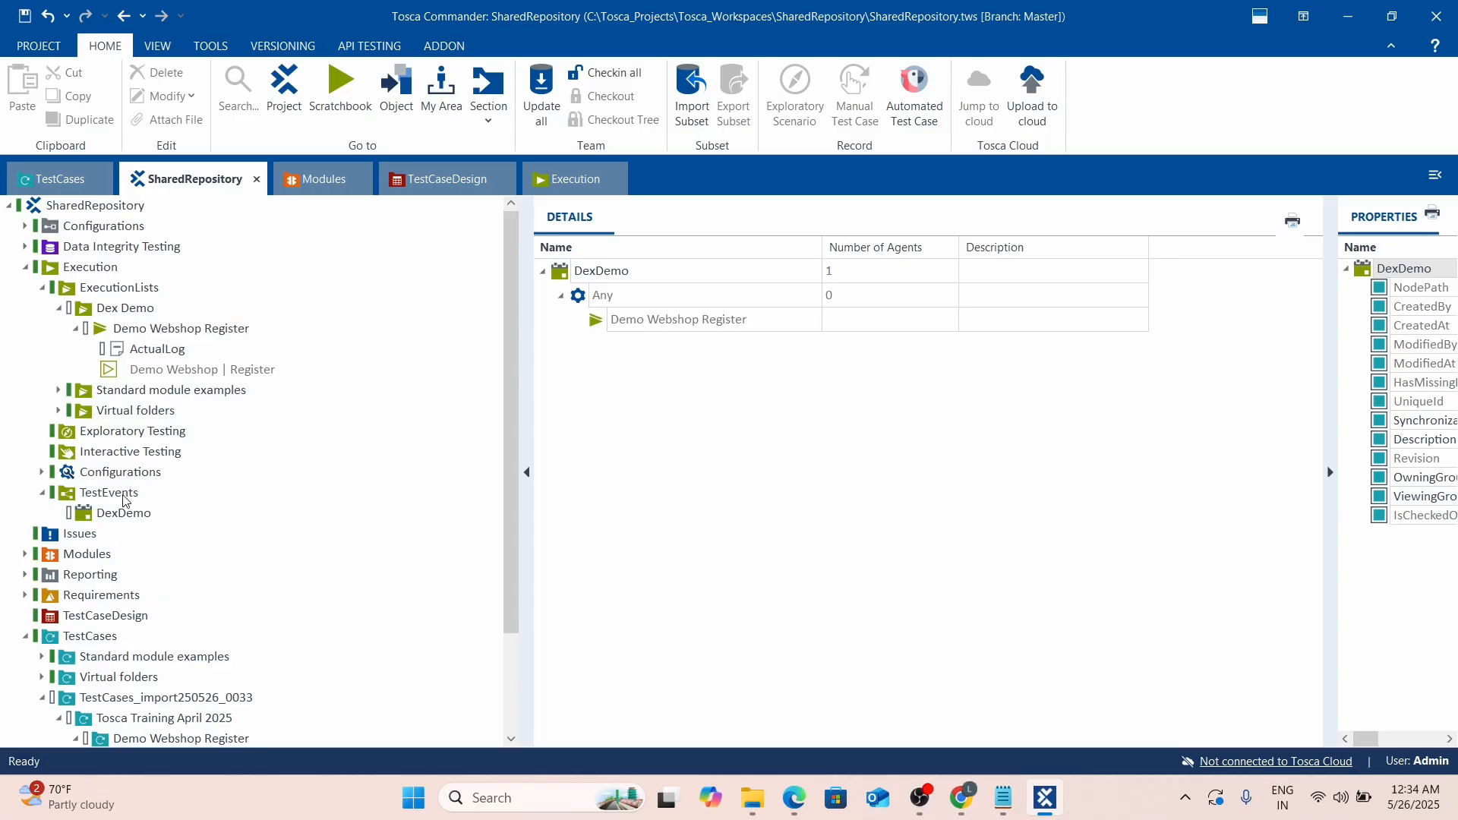
pyautogui.click(117, 496)
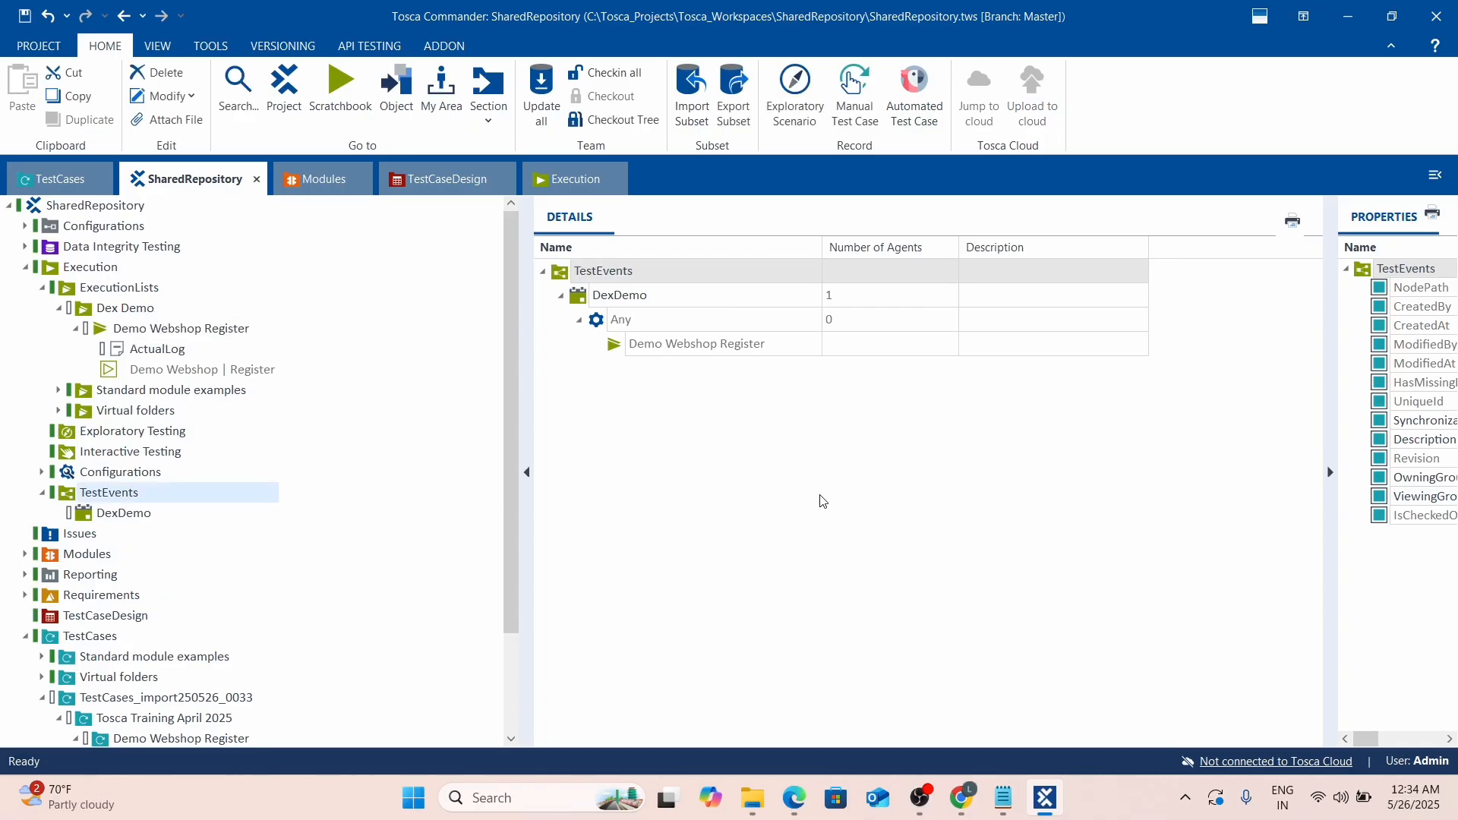
pyautogui.click(586, 301)
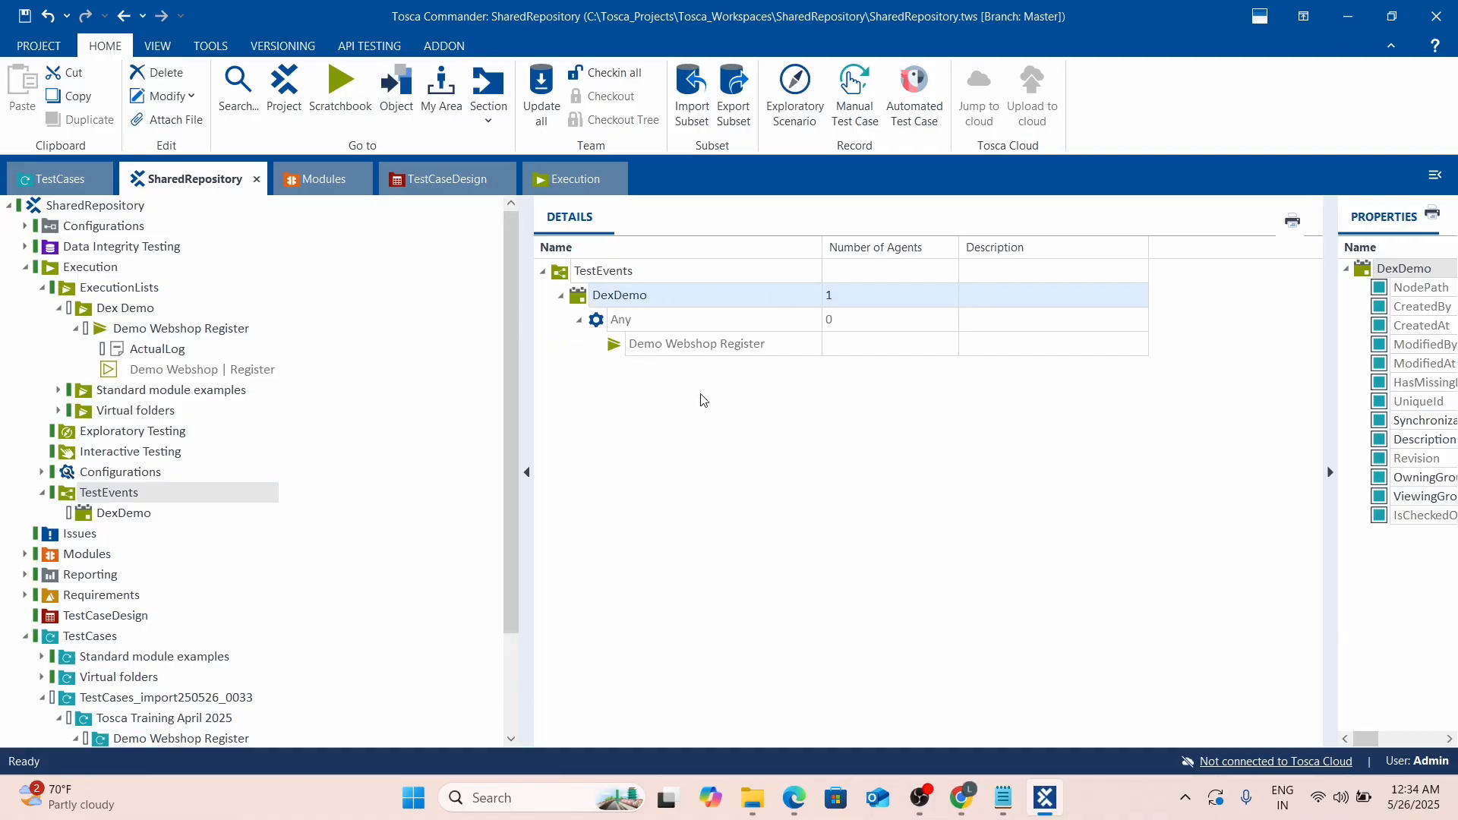
pyautogui.click(630, 345)
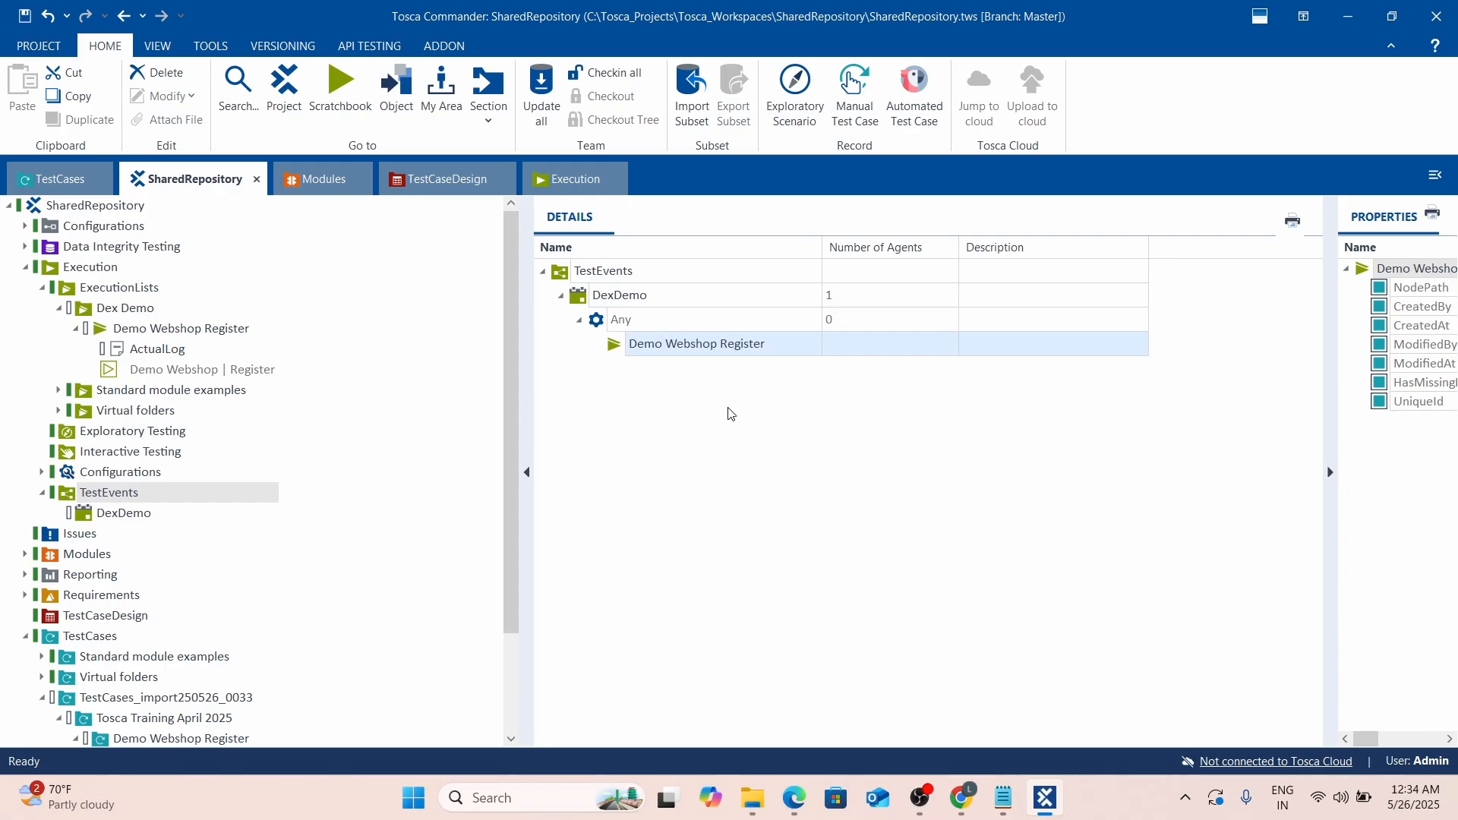
pyautogui.click(772, 348)
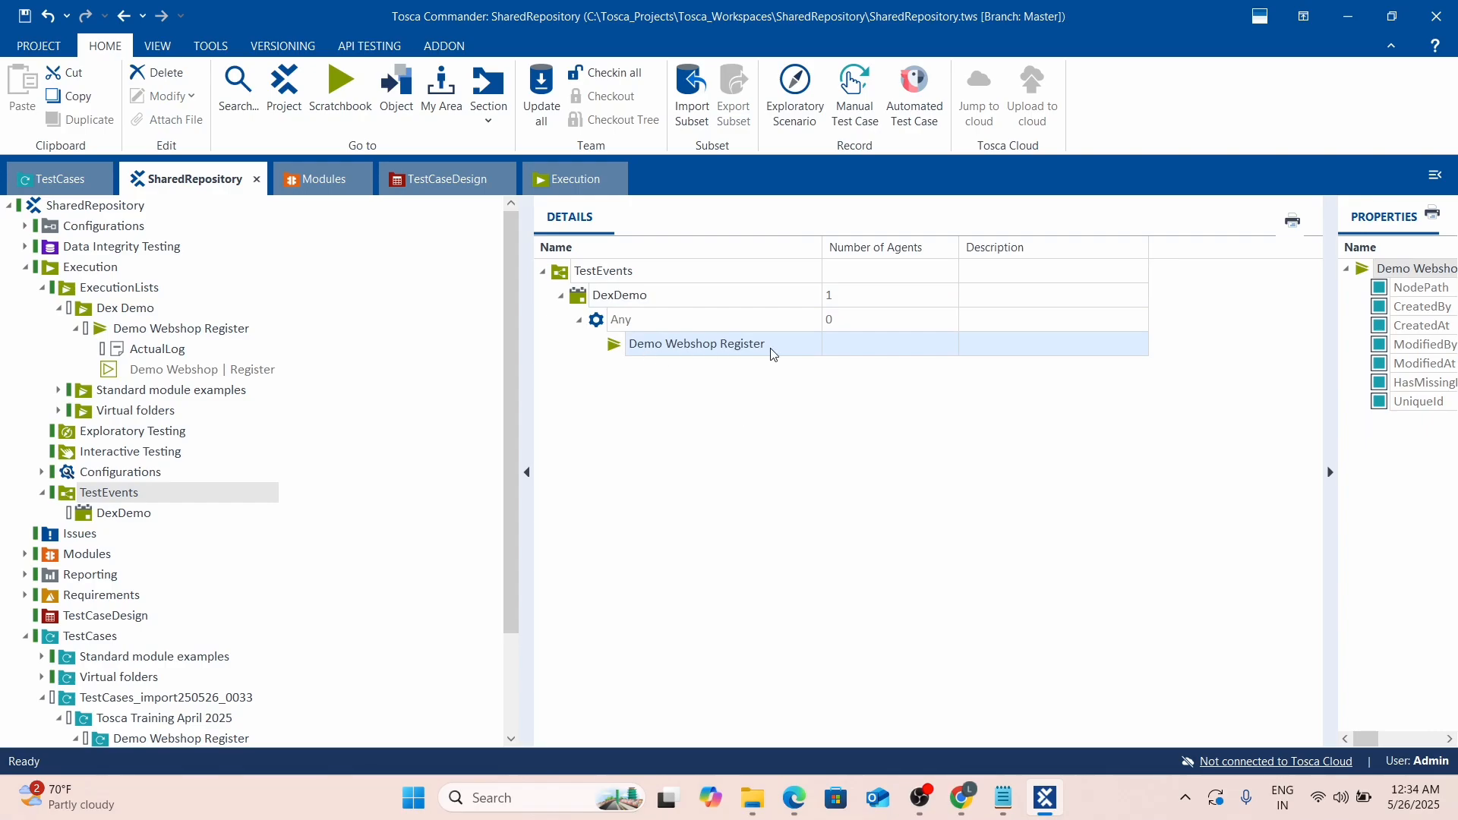
pyautogui.click(685, 444)
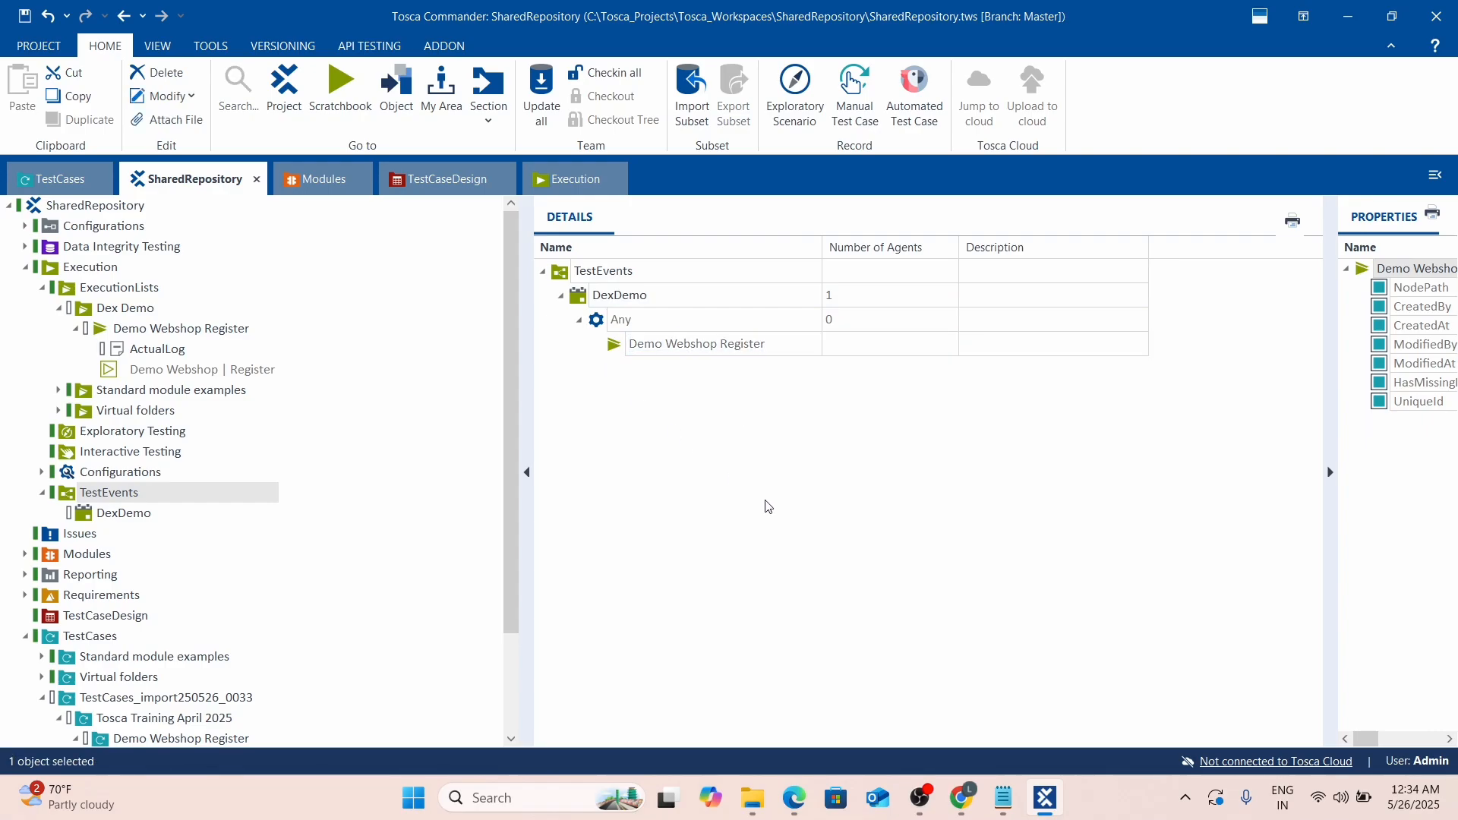
pyautogui.click(799, 801)
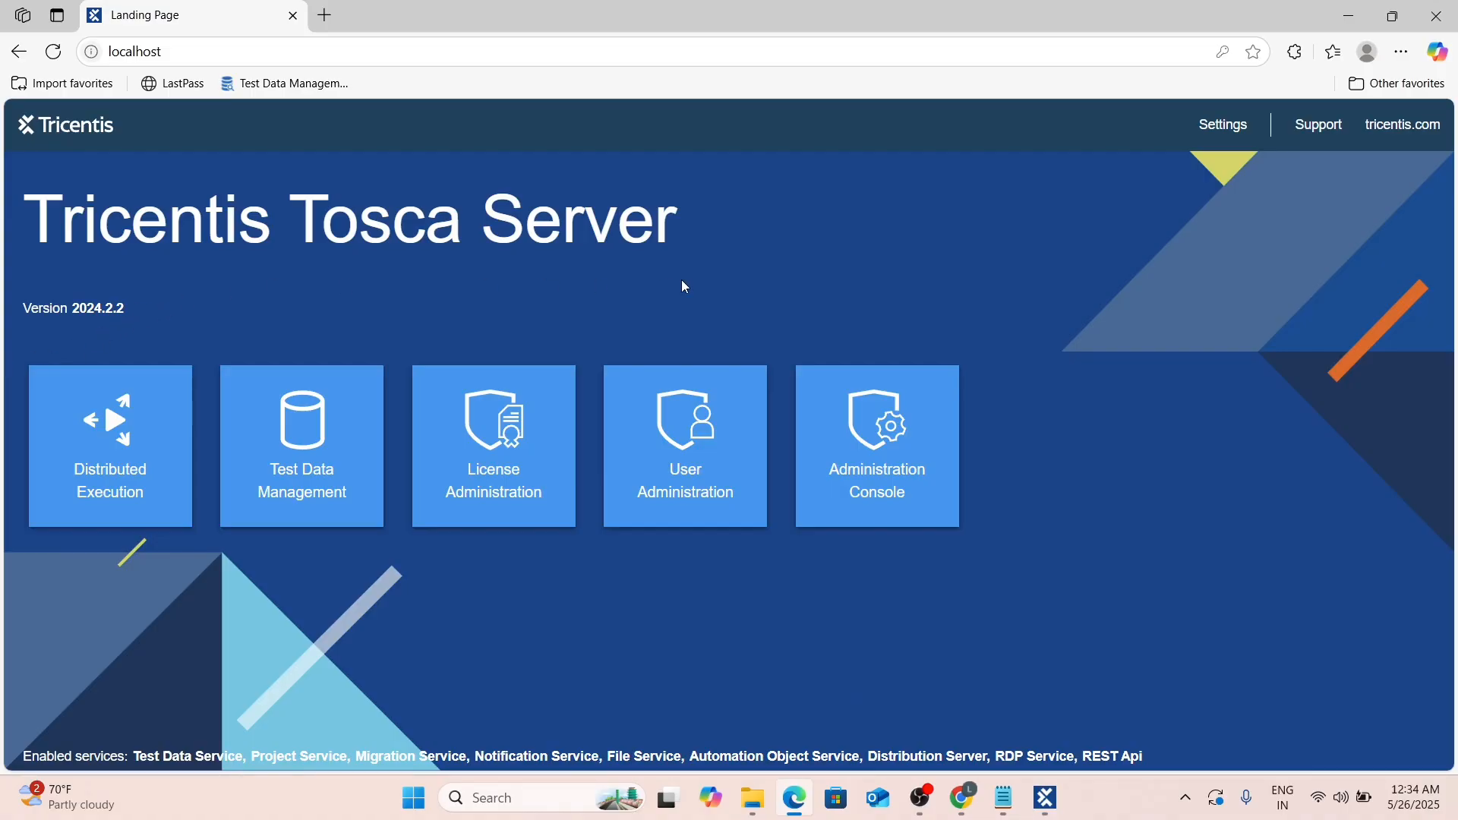
# Open the Distributed Execution monitor and its Agent View listing registered agents.
pyautogui.hotkey('alt', 'Tab')
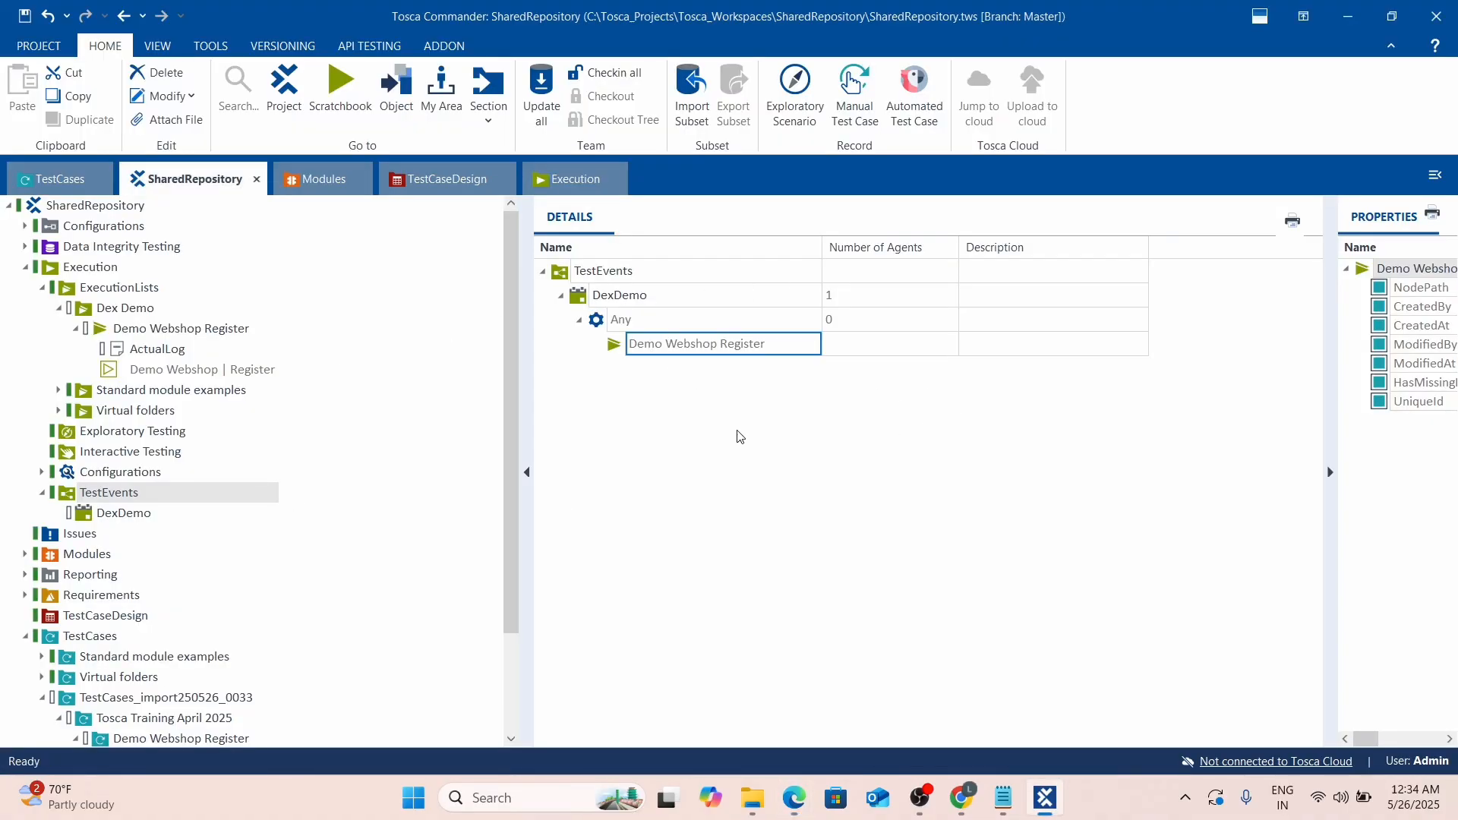
pyautogui.hotkey('alt', 'Tab')
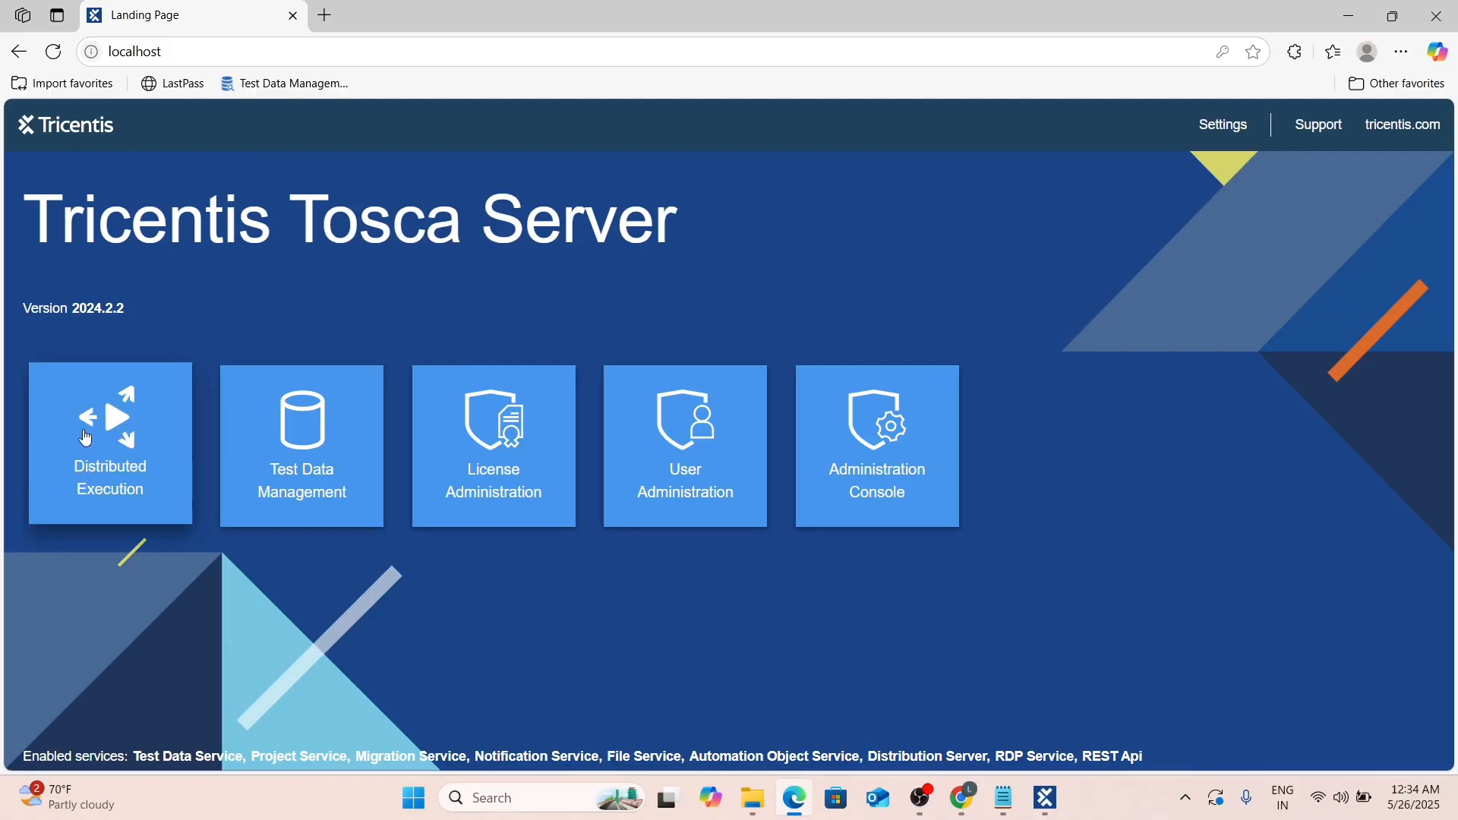
pyautogui.click(112, 441)
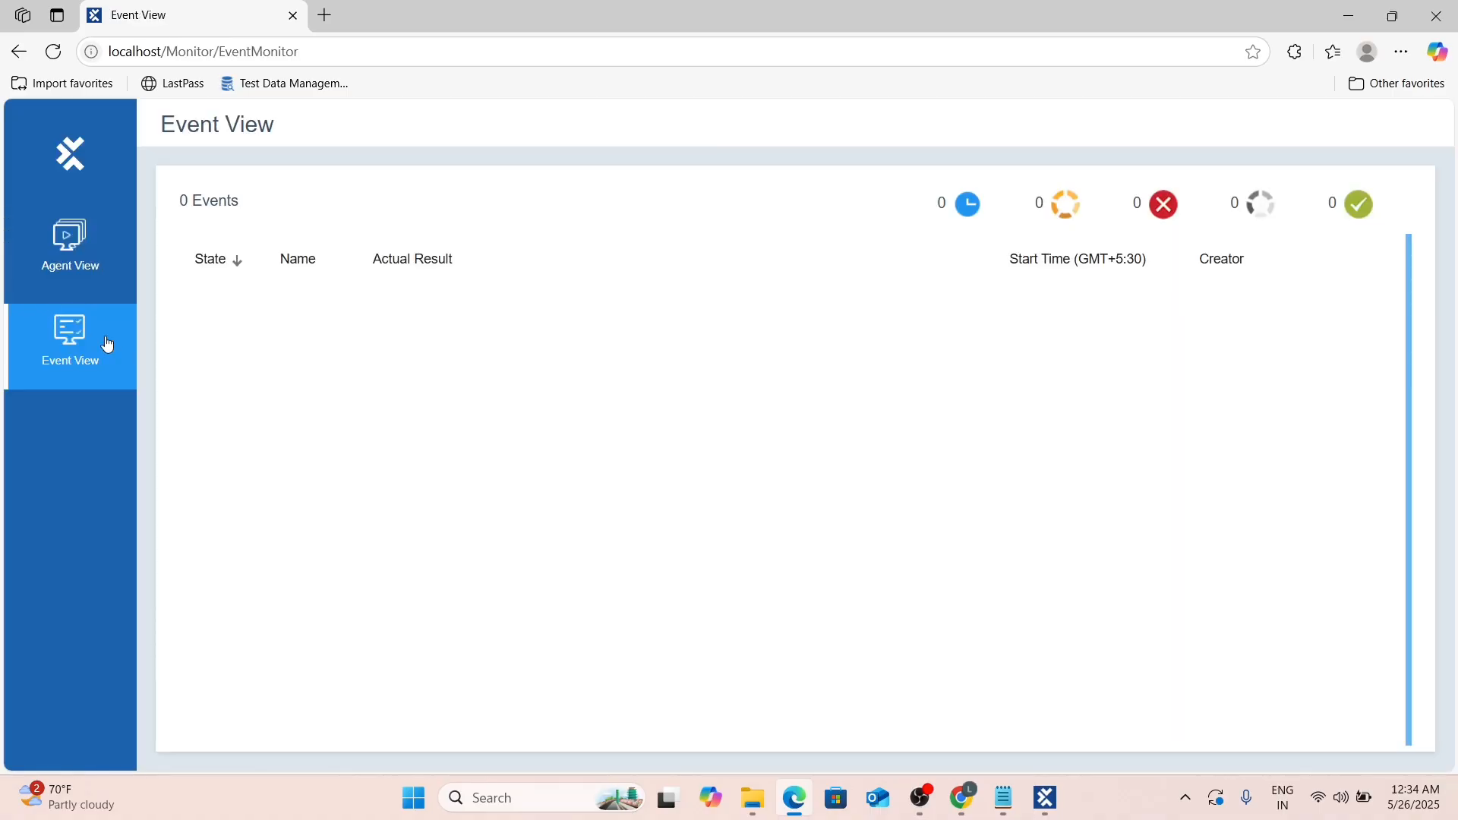
pyautogui.click(69, 251)
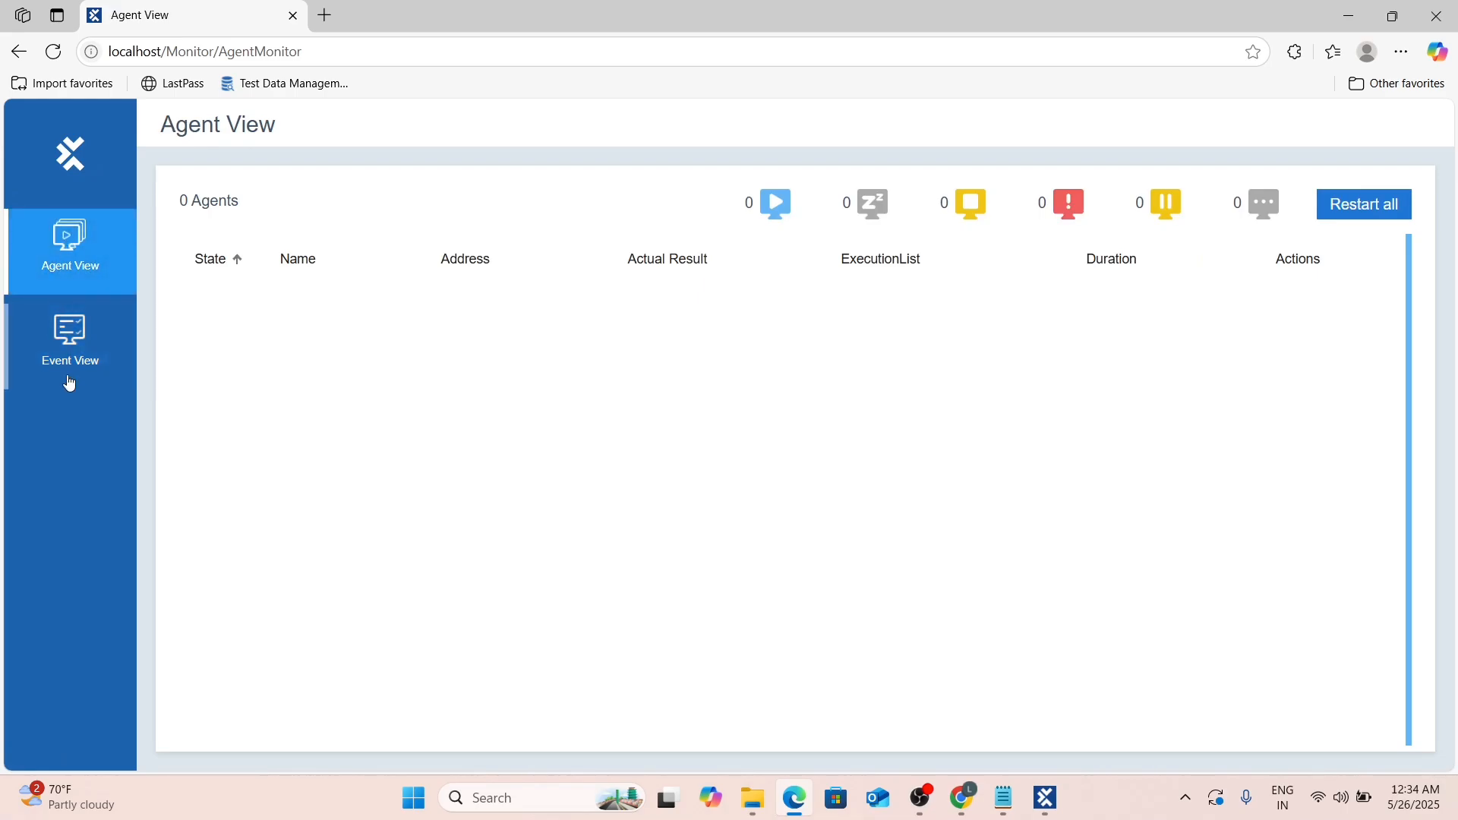
pyautogui.click(70, 353)
pyautogui.click(70, 254)
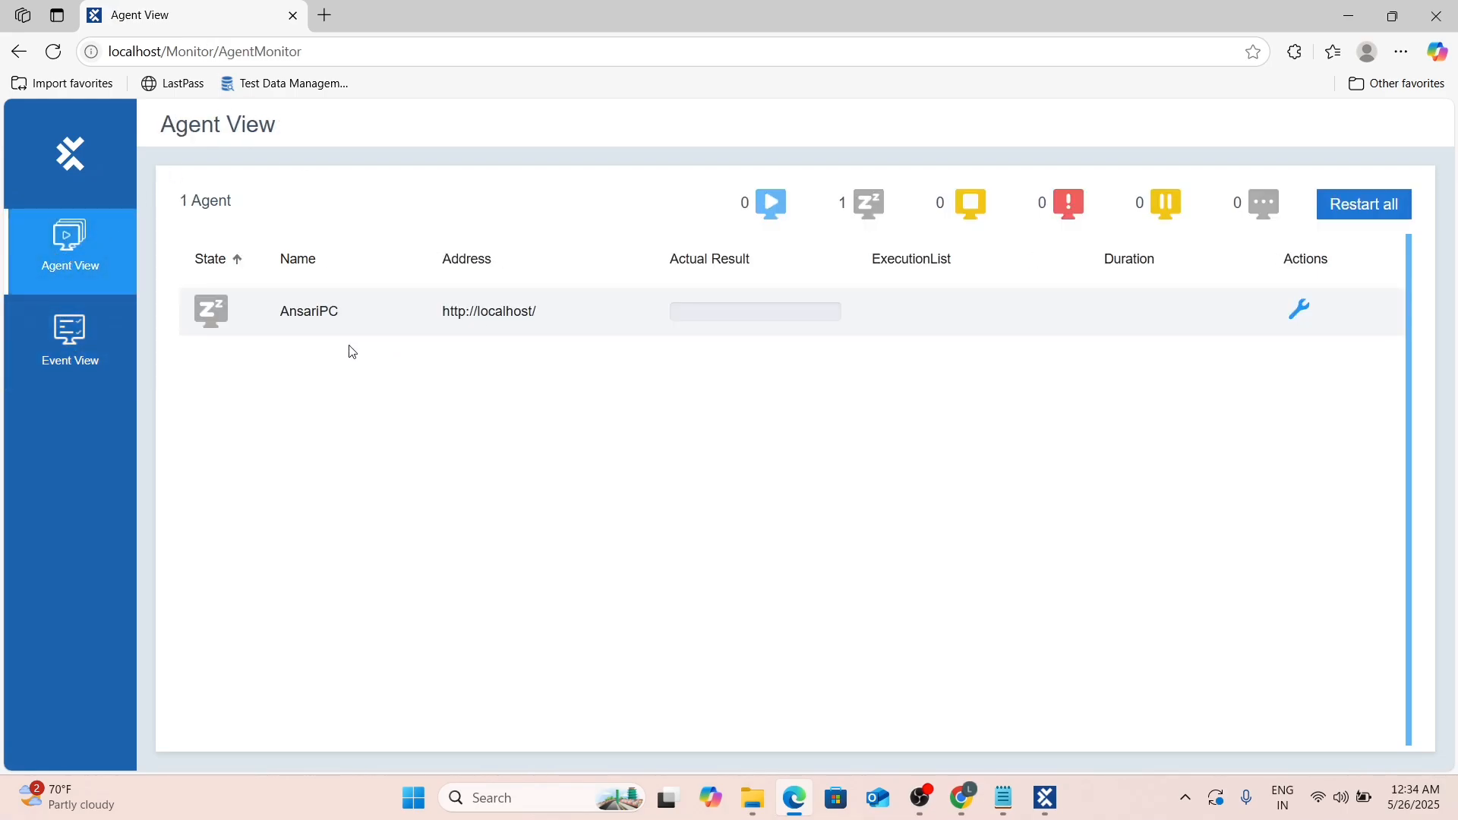
# Reload to show the idle agent, confirm Event View lists 0 events, return to Commander.
pyautogui.click(53, 51)
pyautogui.click(57, 346)
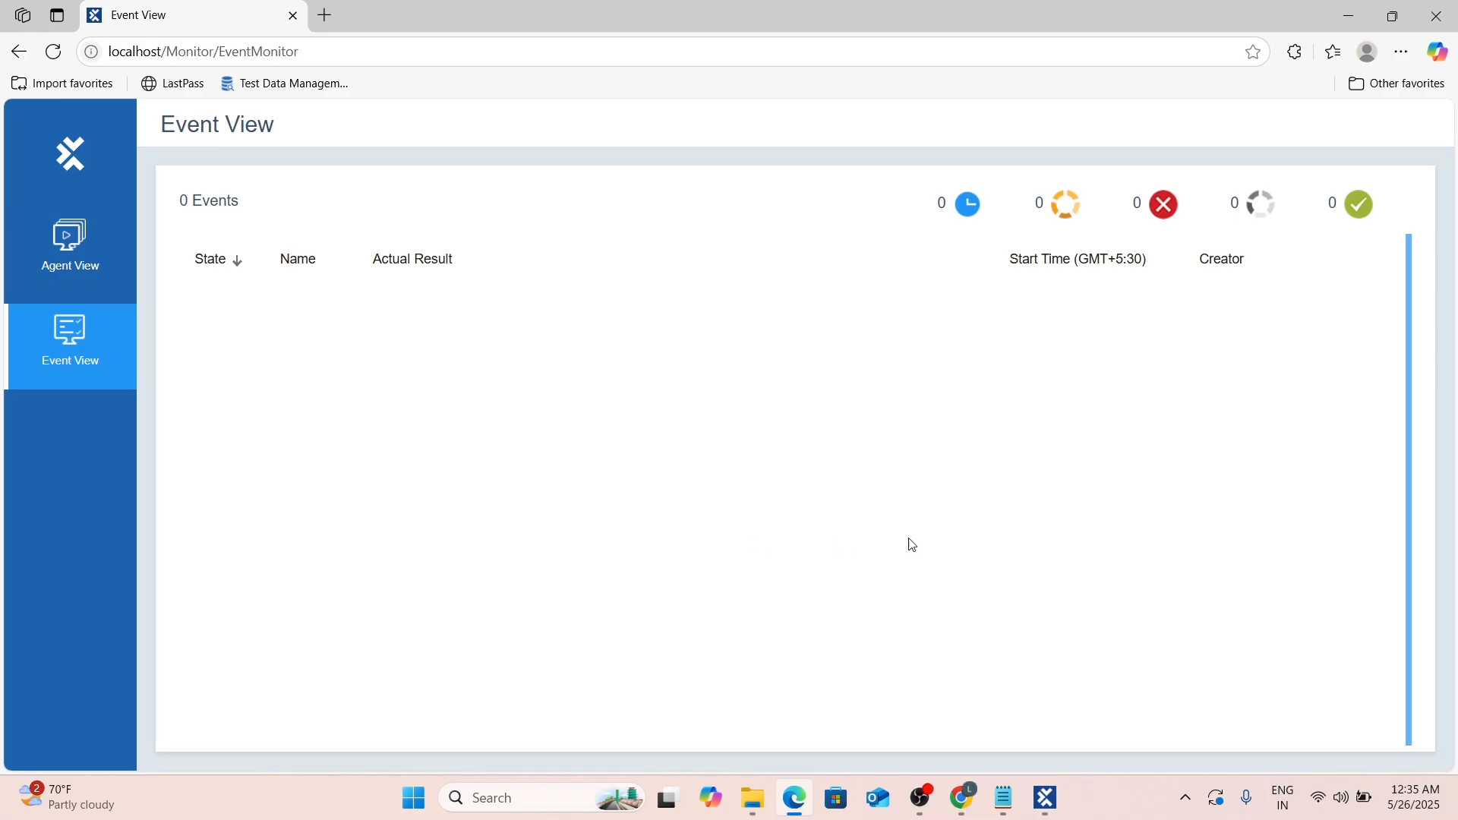
pyautogui.hotkey('alt', 'Tab')
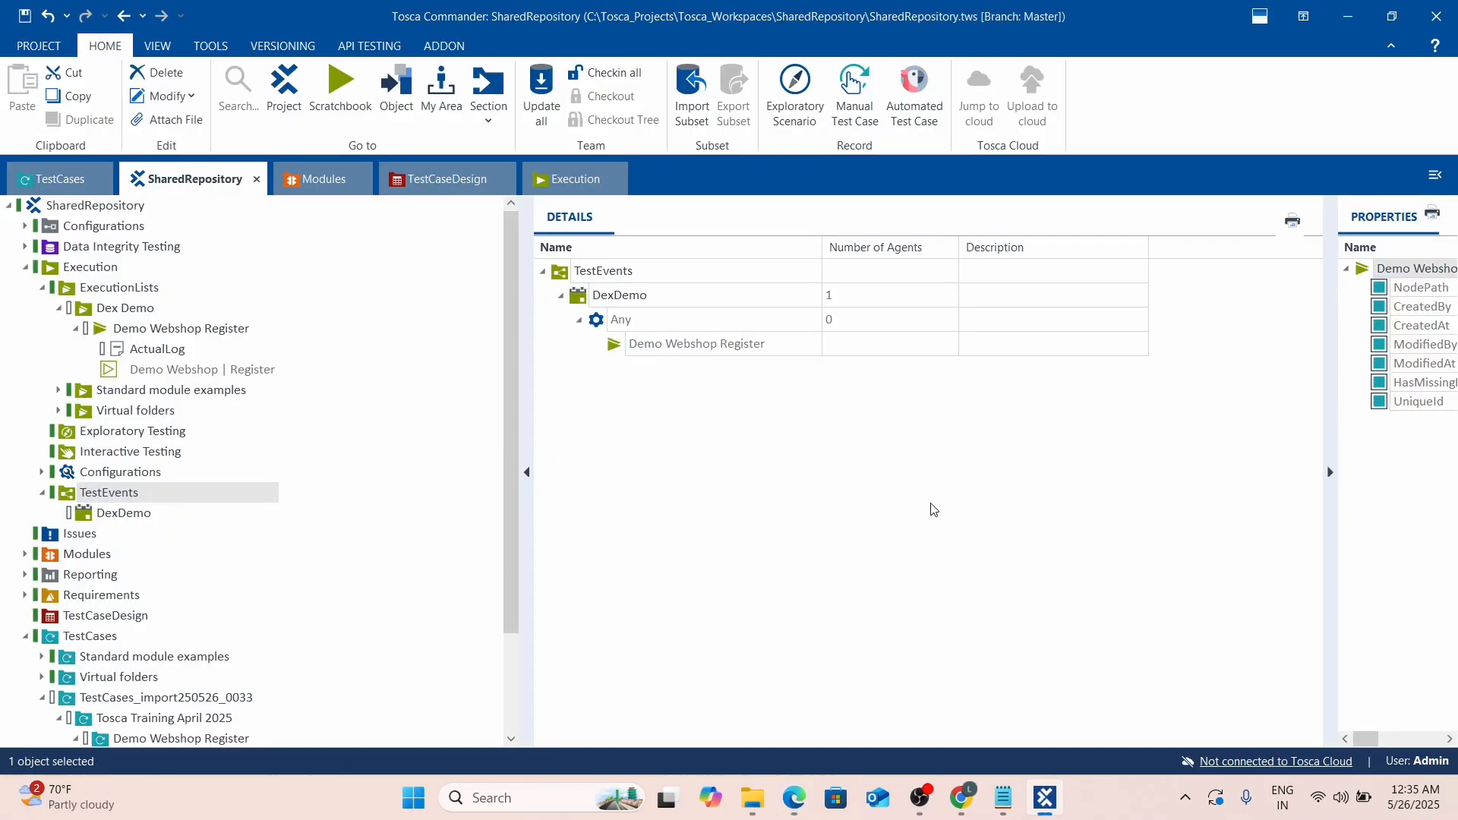
# Collapse TestCases, save the workspace, and open Tosca Settings from the PROJECT backstage.
pyautogui.click(25, 636)
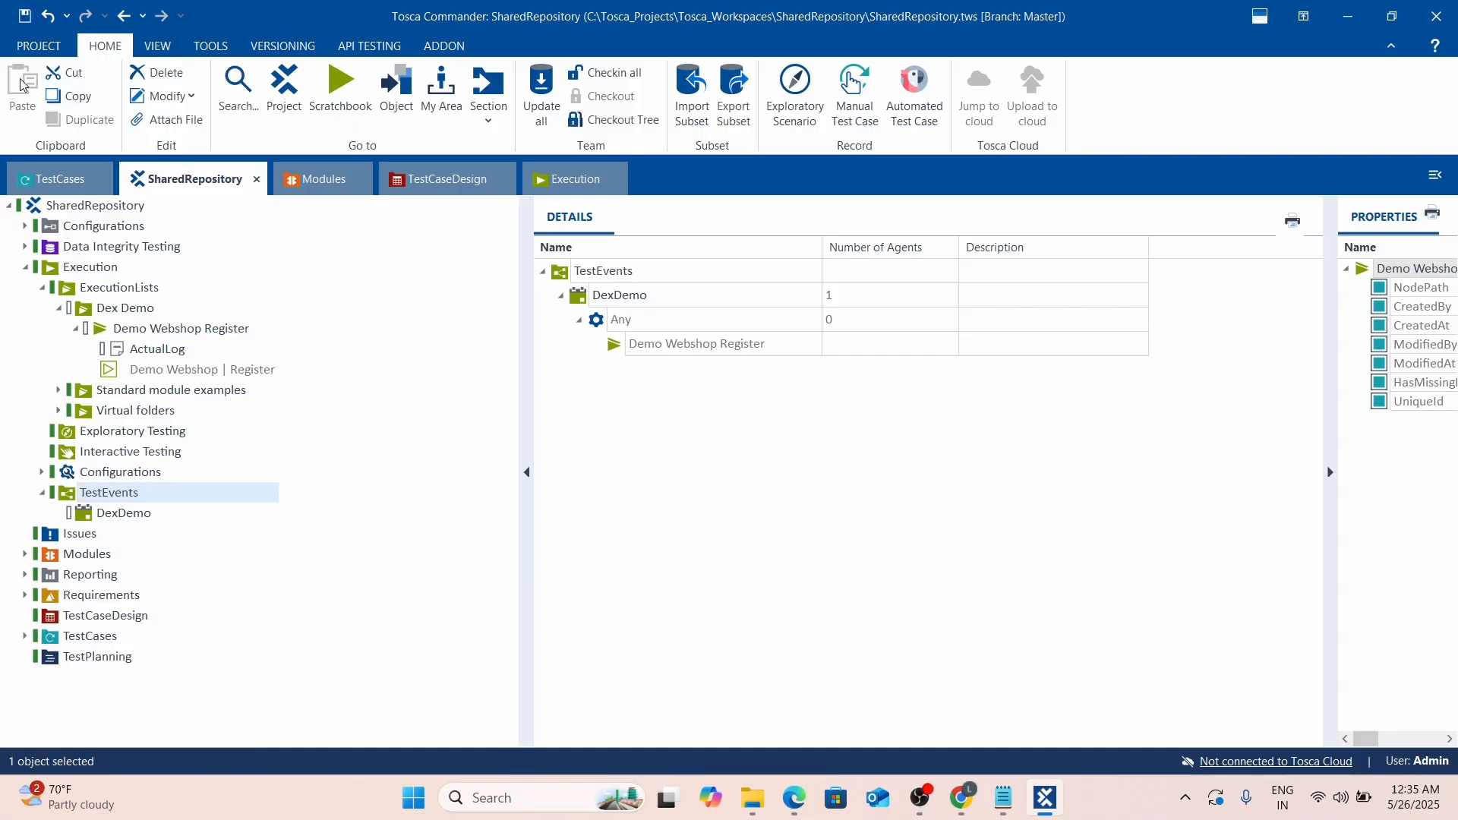
pyautogui.hotkey('ctrl', 's')
pyautogui.click(652, 483)
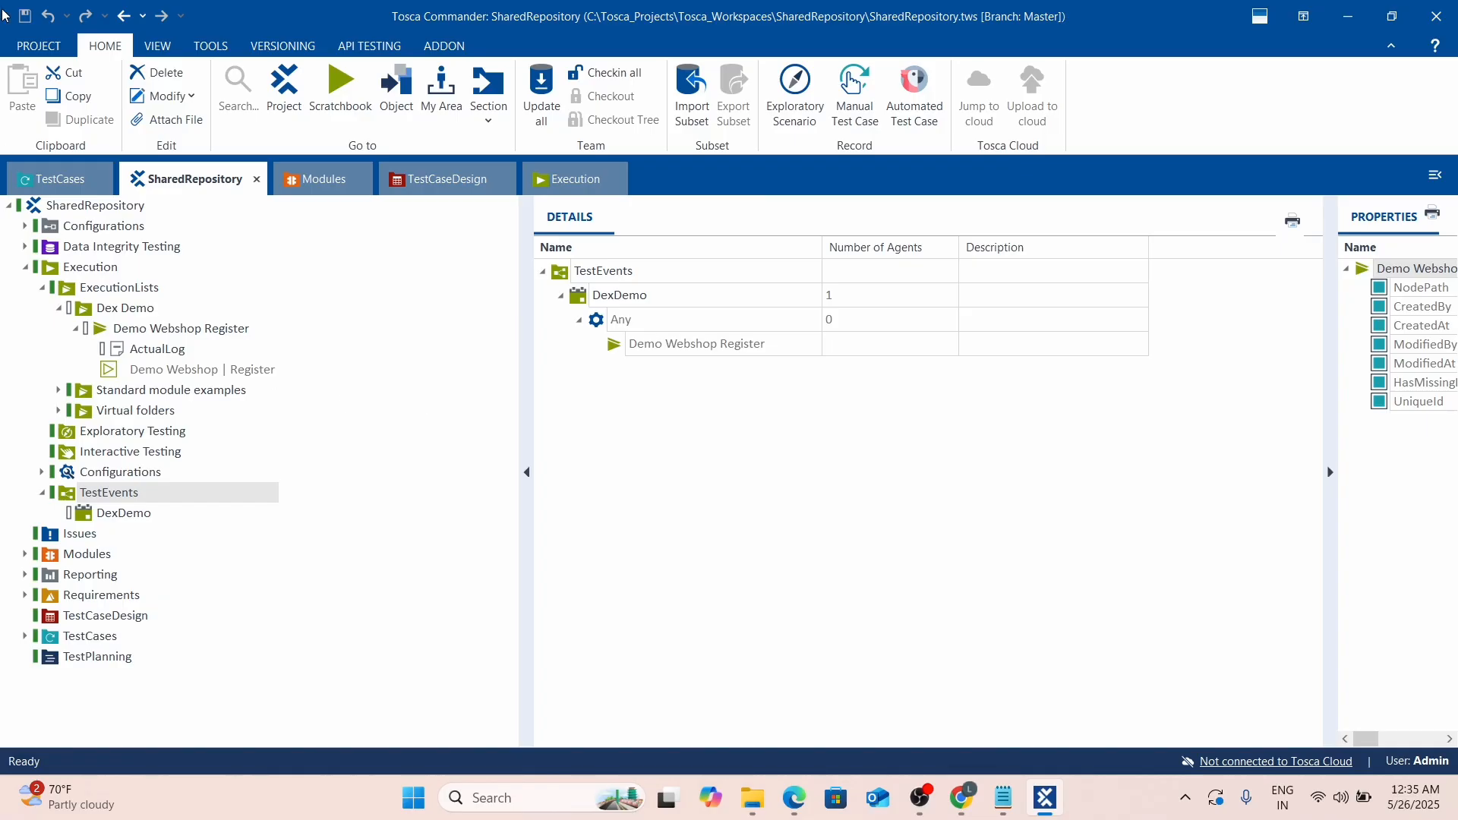
pyautogui.click(34, 43)
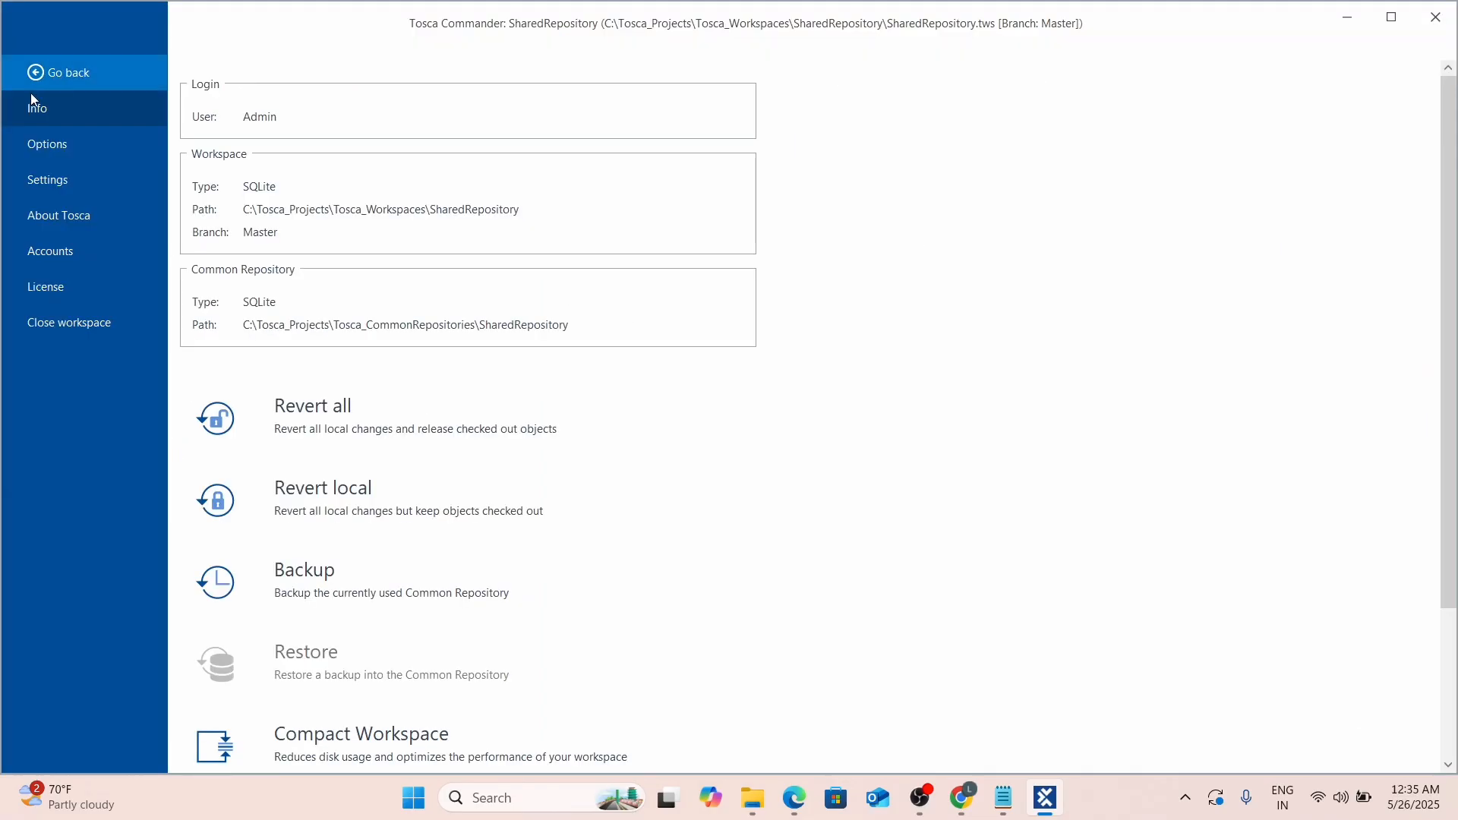
pyautogui.click(52, 183)
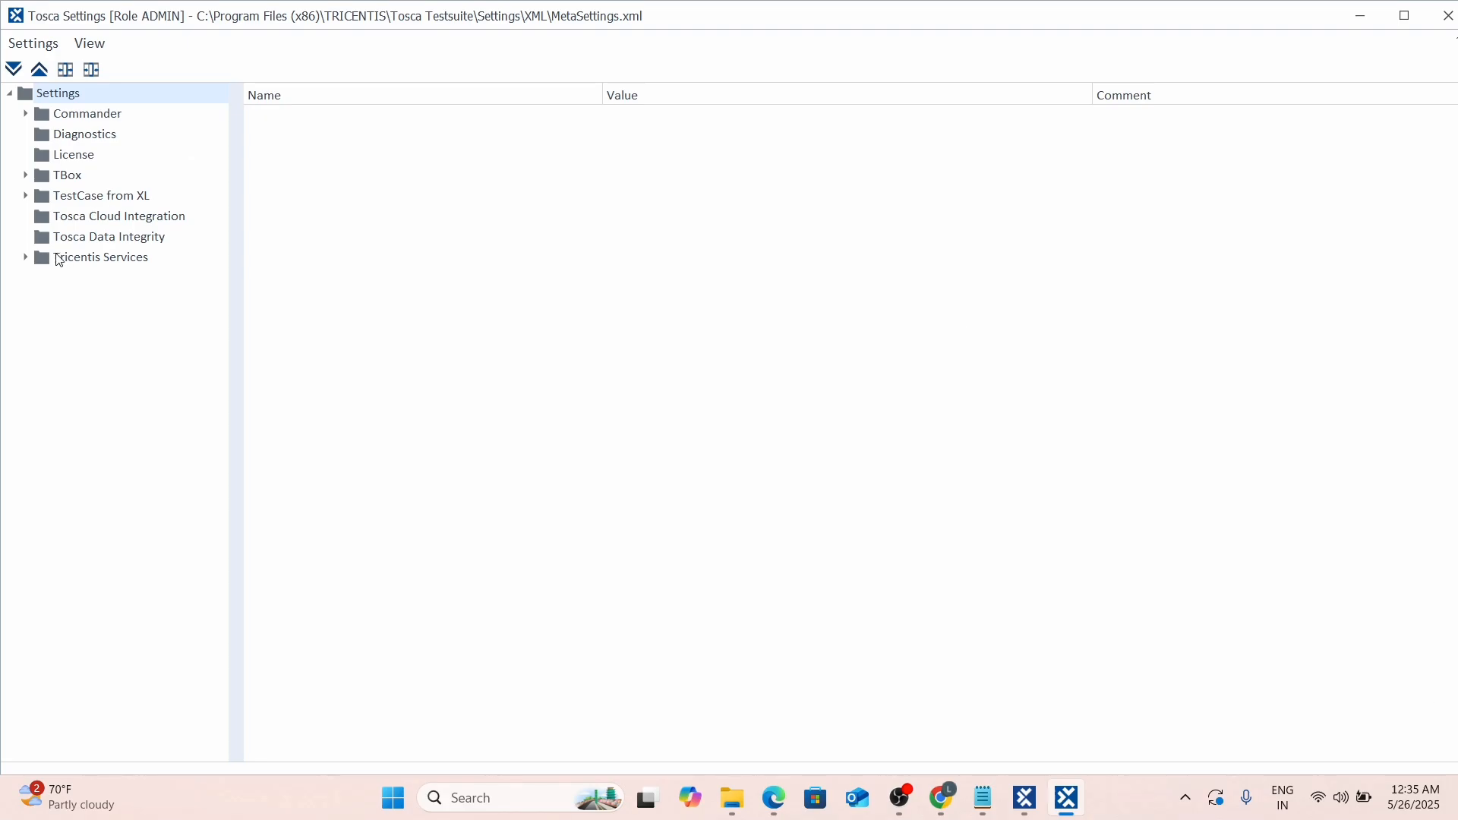
# Expand Commander > DistributedExecution to reveal the Monitor Url setting.
pyautogui.click(25, 114)
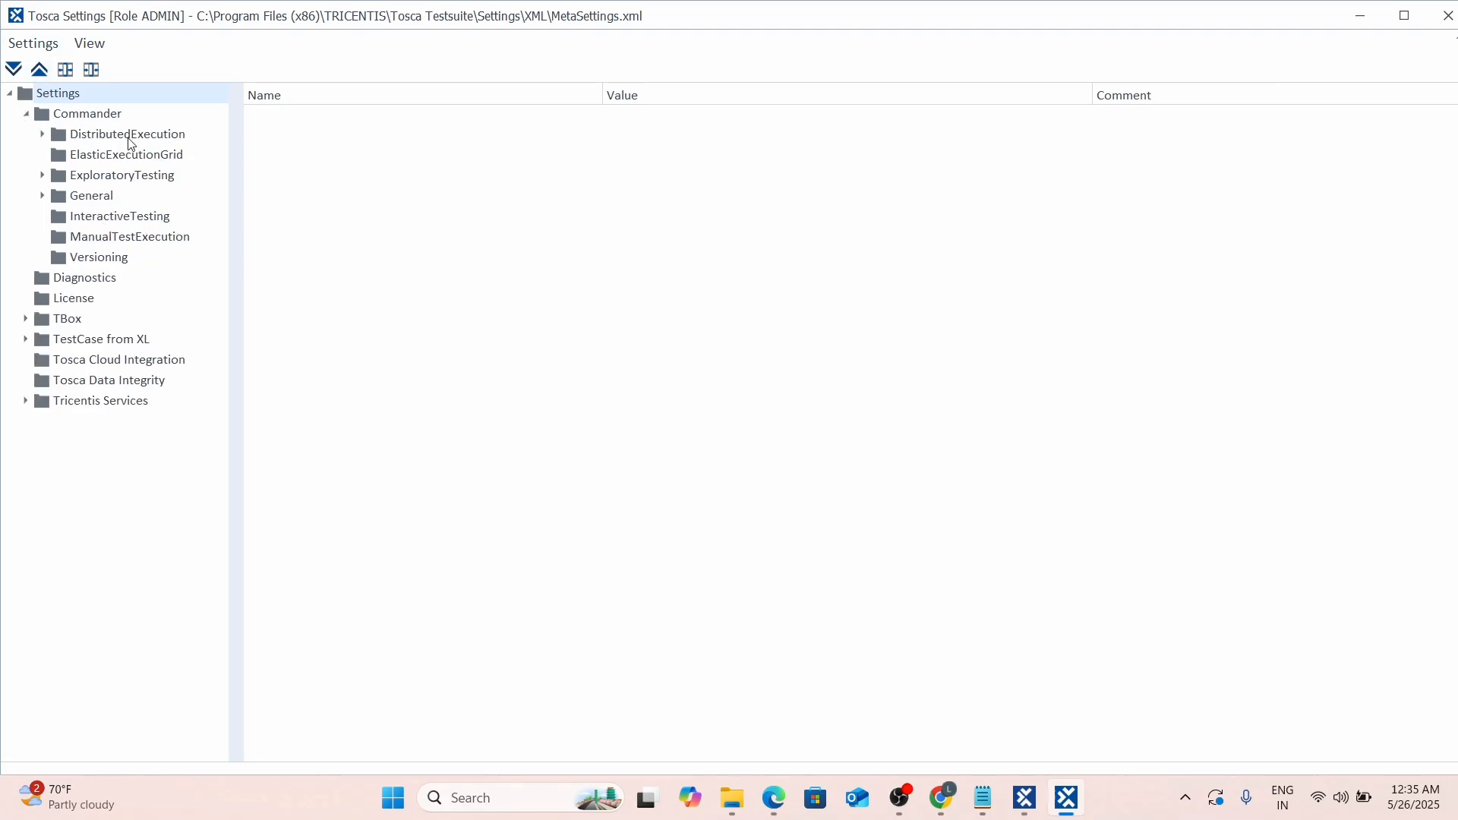
pyautogui.click(127, 137)
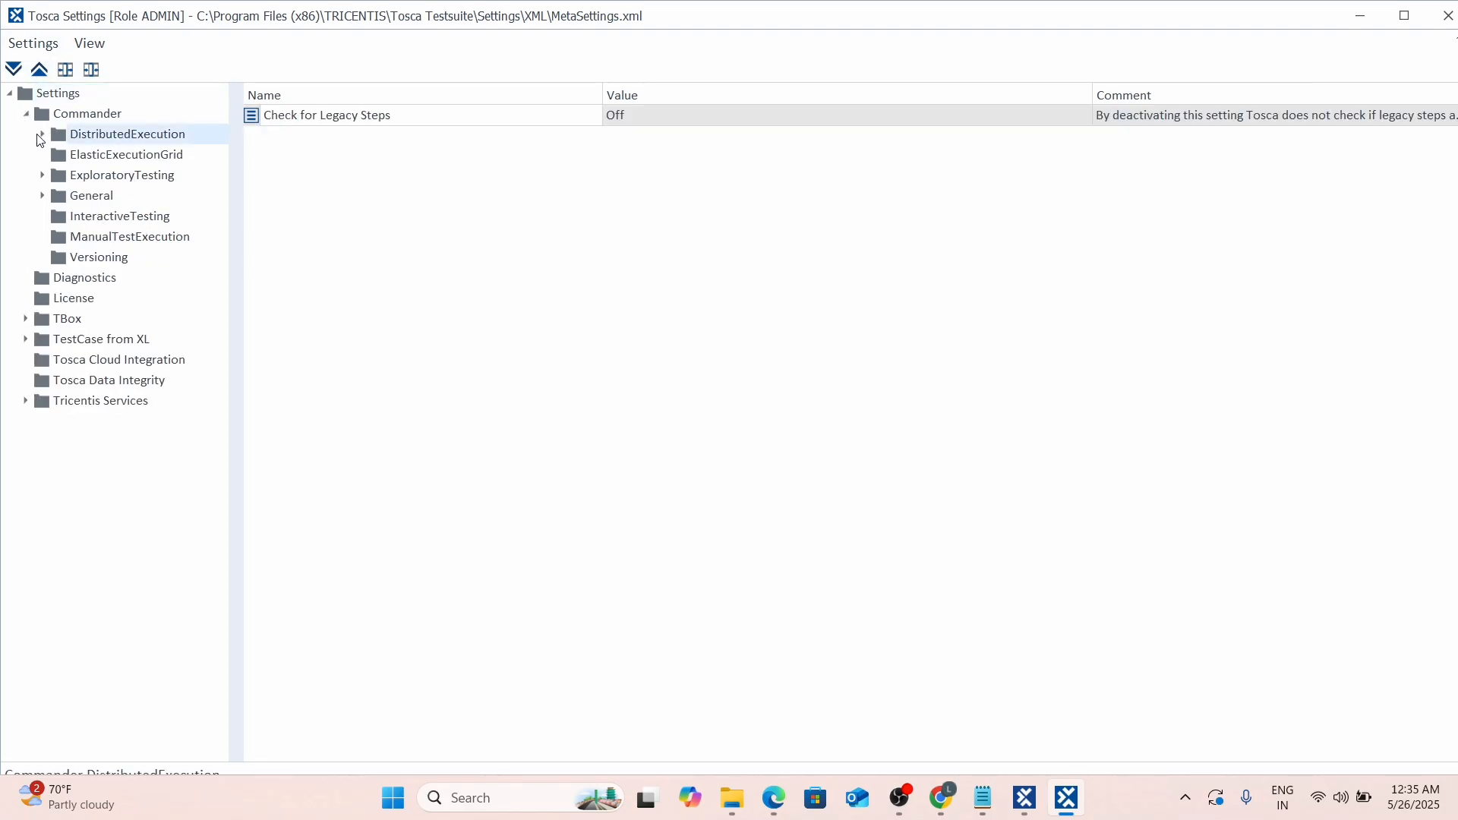
pyautogui.click(41, 134)
pyautogui.click(104, 157)
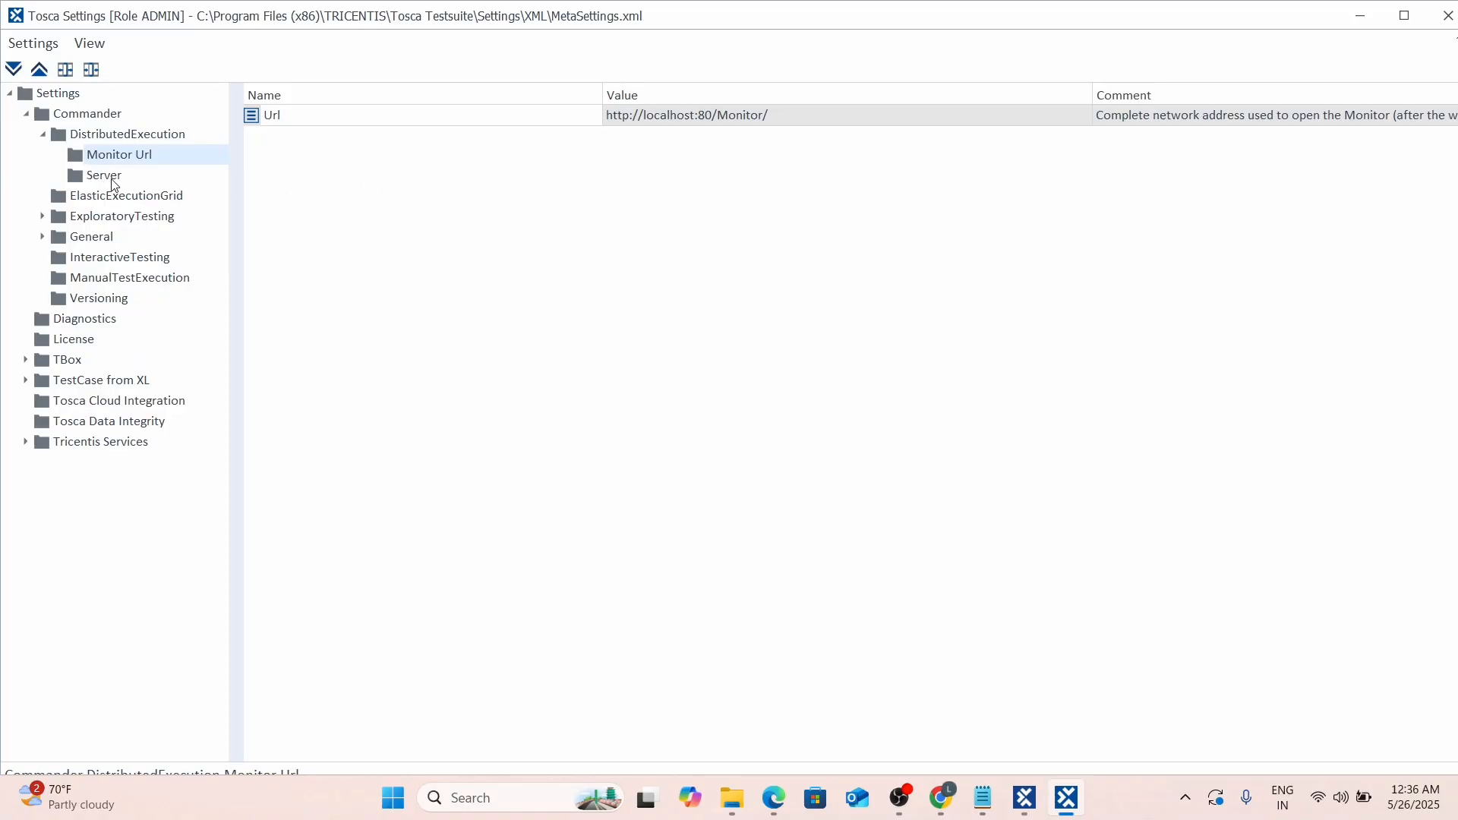
pyautogui.click(783, 108)
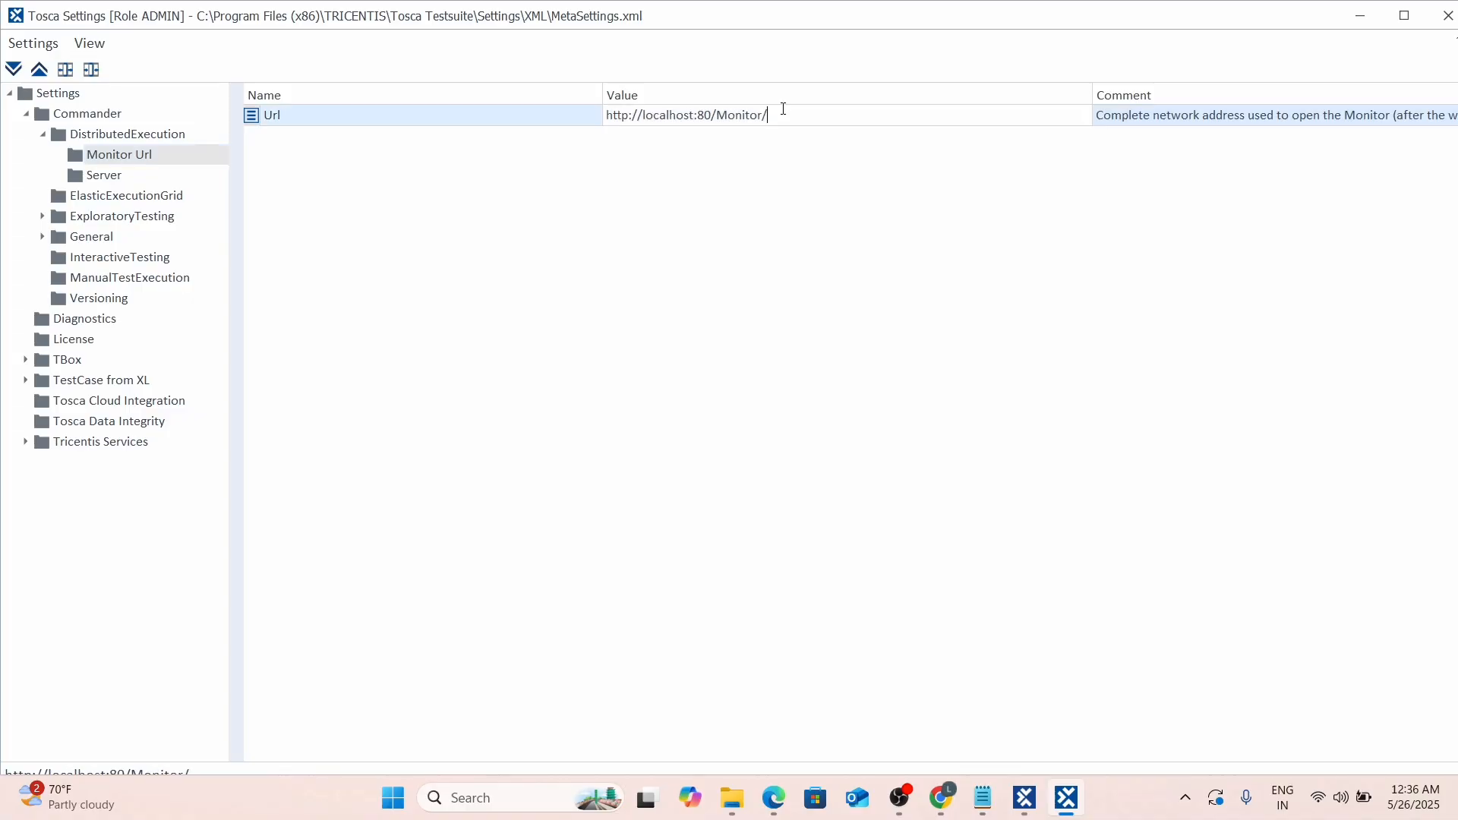
pyautogui.hotkey('ctrl', 'a')
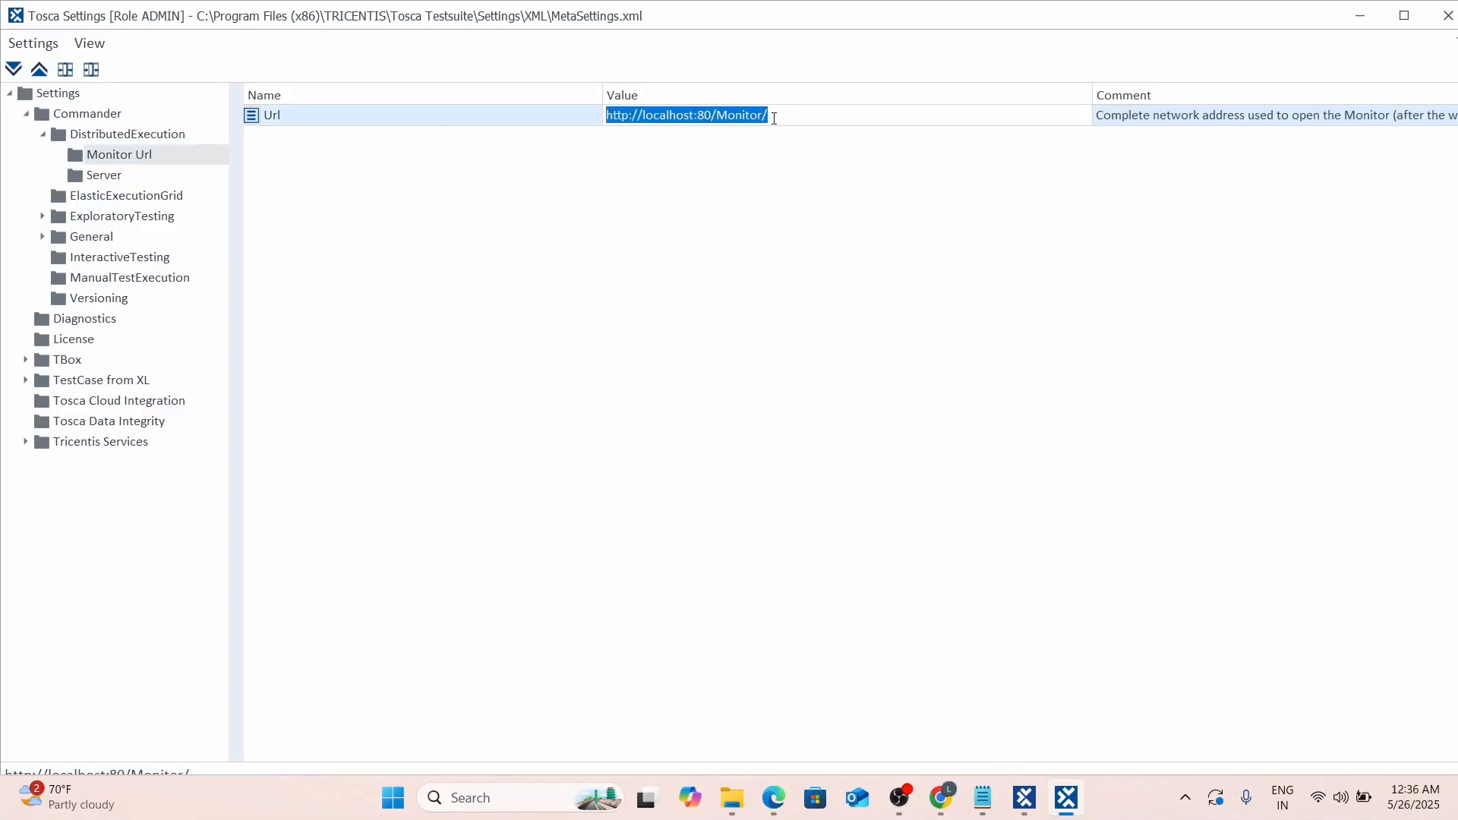
pyautogui.click(774, 119)
pyautogui.hotkey('ctrl', 'a')
pyautogui.hotkey('alt', 'Tab')
pyautogui.hotkey('alt', 'Tab')
pyautogui.hotkey('alt', 'Tab')
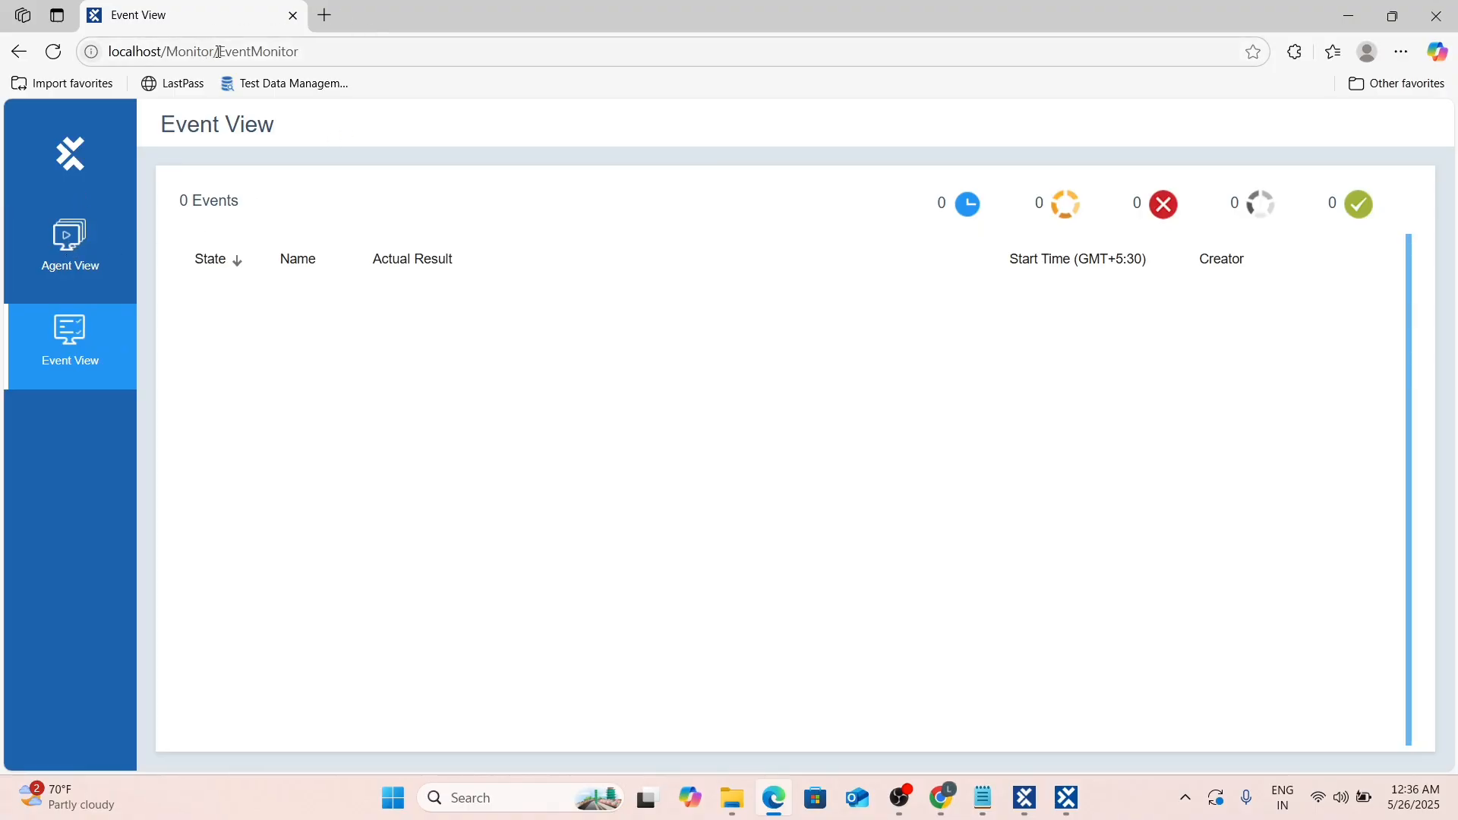
# Select localhost/Monitor in Edge's address bar and compare it against Tosca Settings.
pyautogui.moveTo(214, 51); pyautogui.dragTo(120, 50)
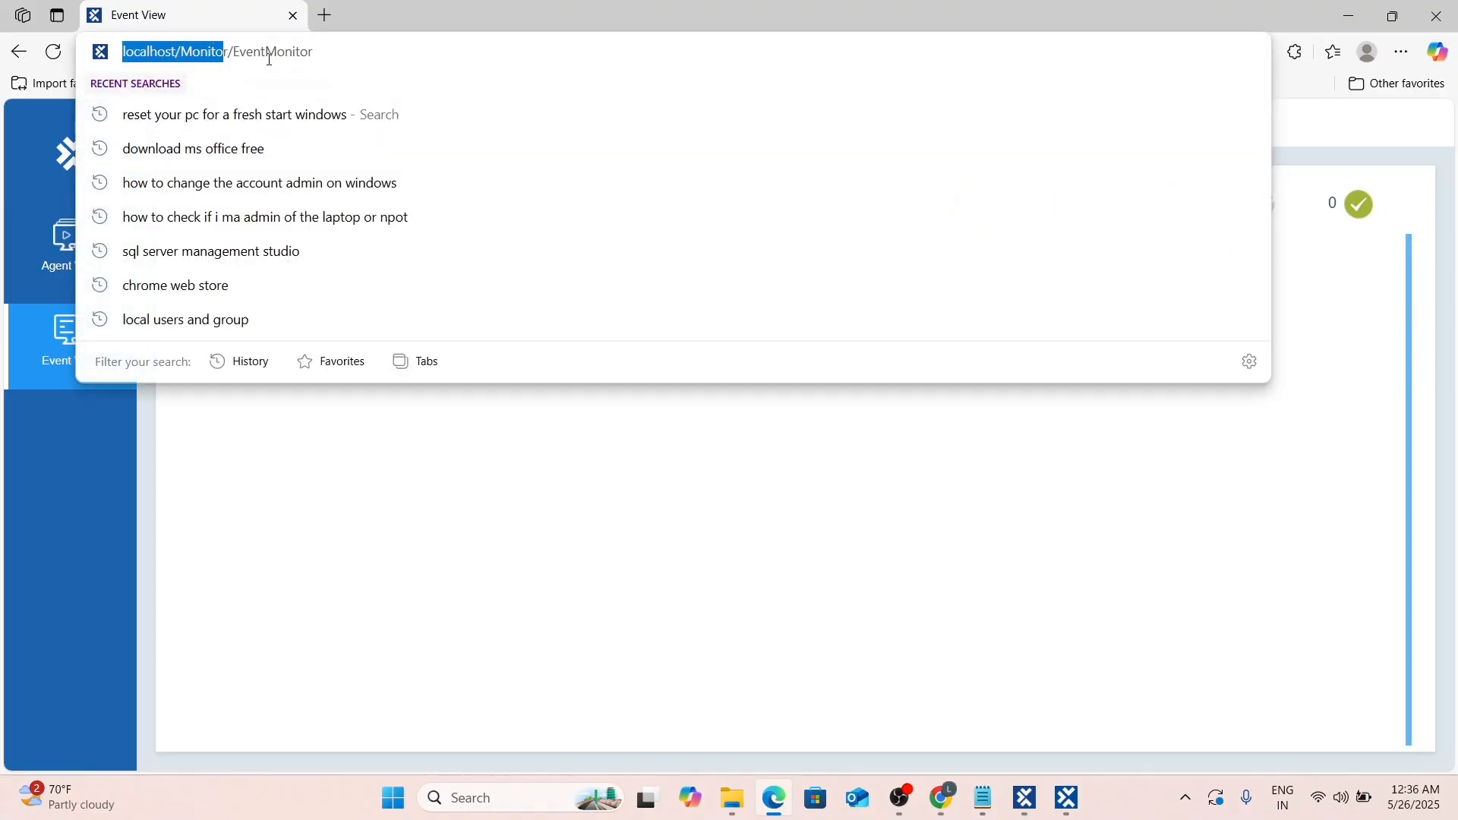
pyautogui.hotkey('alt', 'Tab')
pyautogui.hotkey('alt', 'Tab')
pyautogui.hotkey('alt', 'Tab')
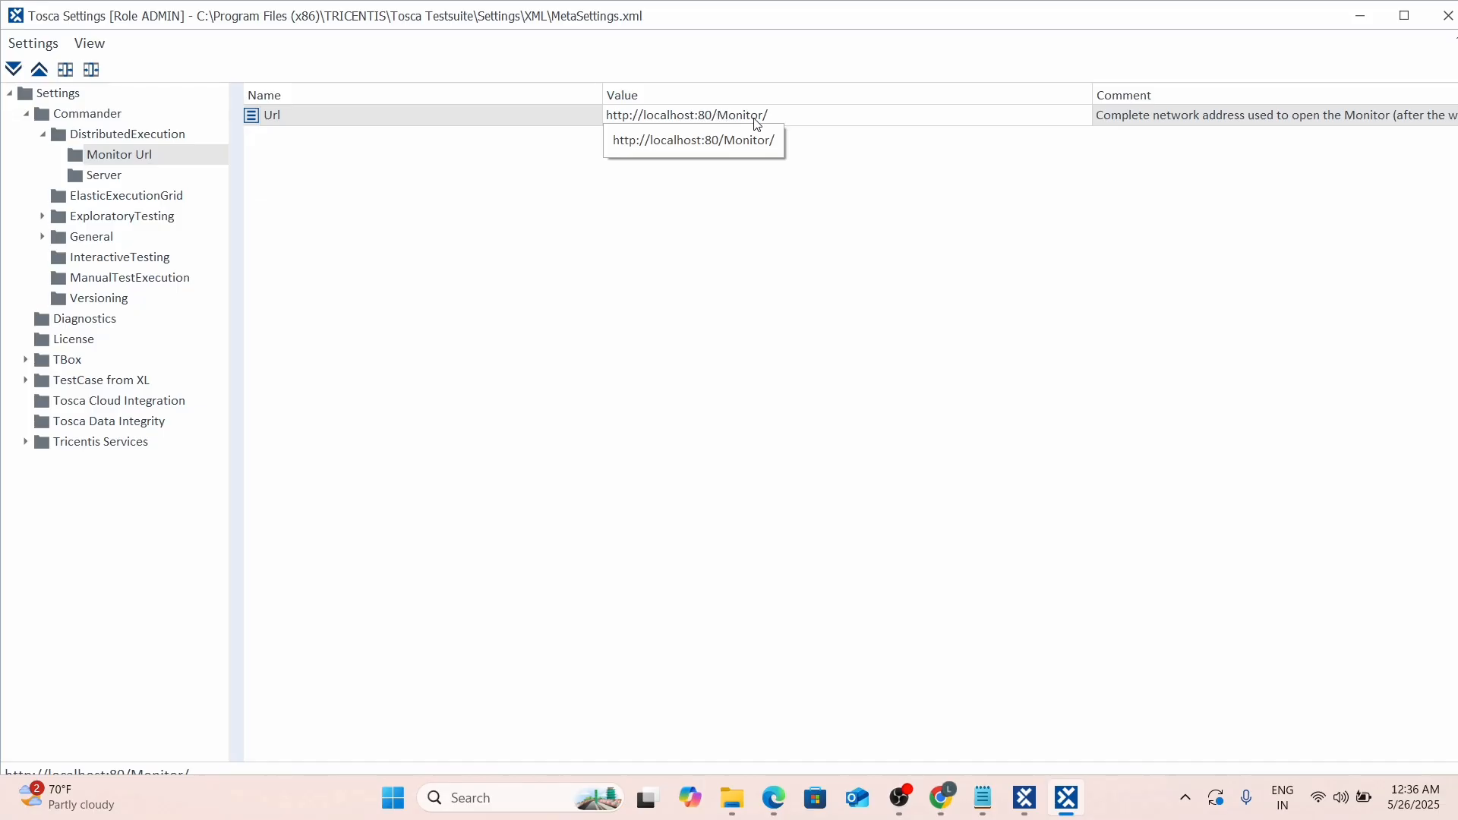
pyautogui.hotkey('alt', 'Tab')
pyautogui.hotkey('alt', 'Tab')
pyautogui.press('Tab')
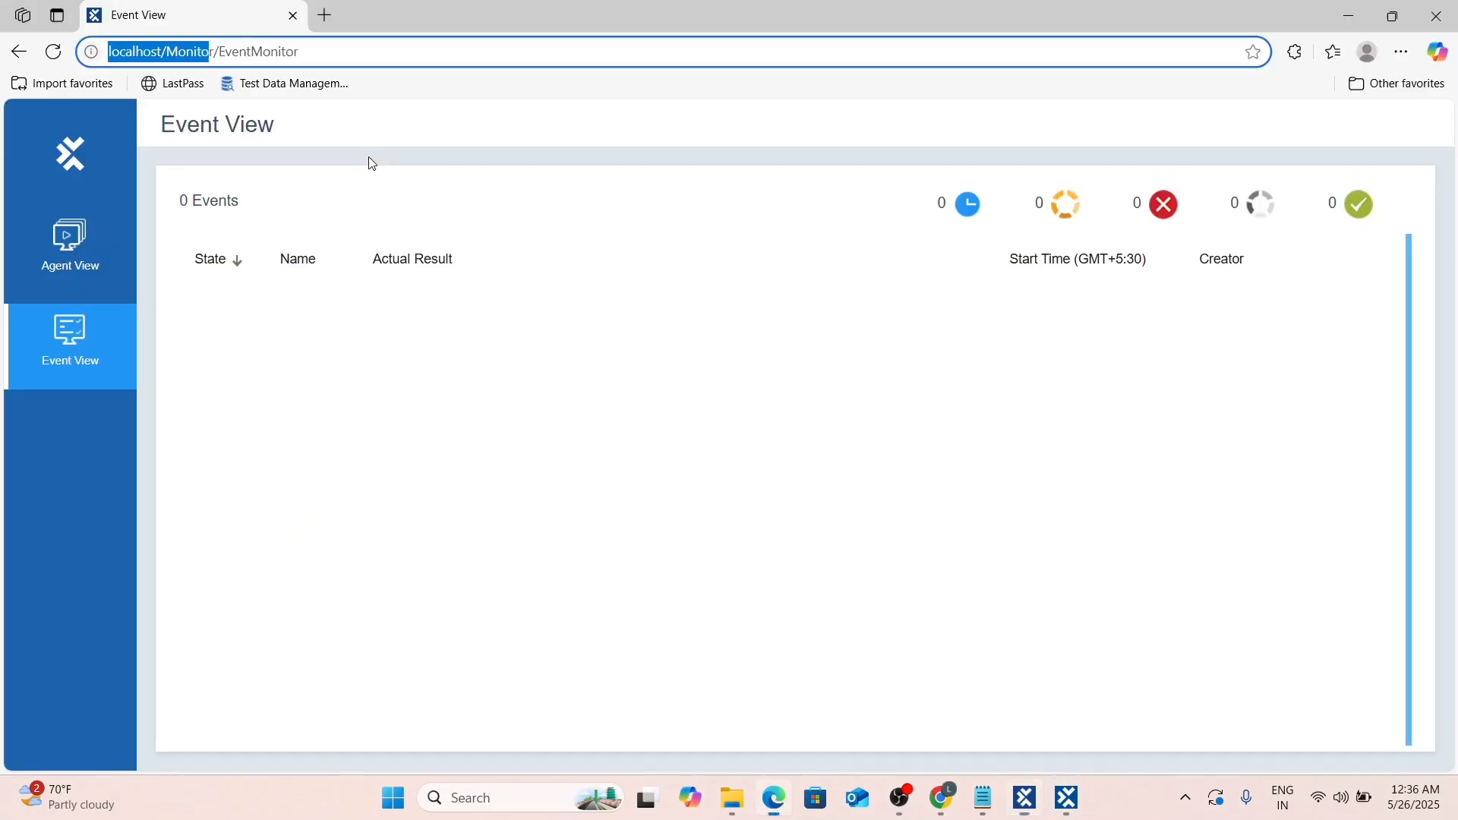
pyautogui.hotkey('alt', 'Tab')
pyautogui.press('Tab')
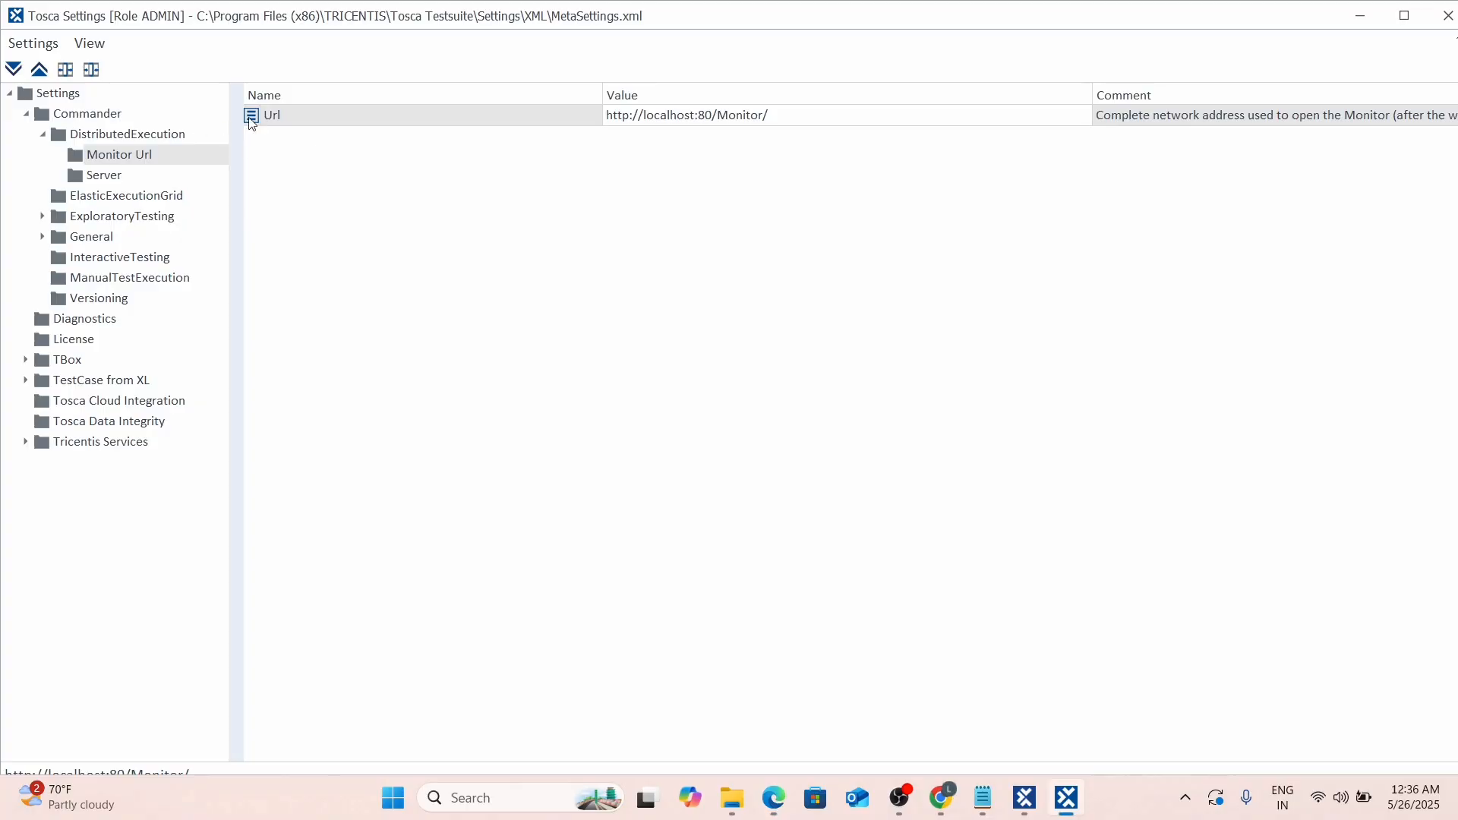
# Reselect localhost/Monitor/ in the monitor's address, then return to Tosca Settings.
pyautogui.hotkey('alt', 'Tab')
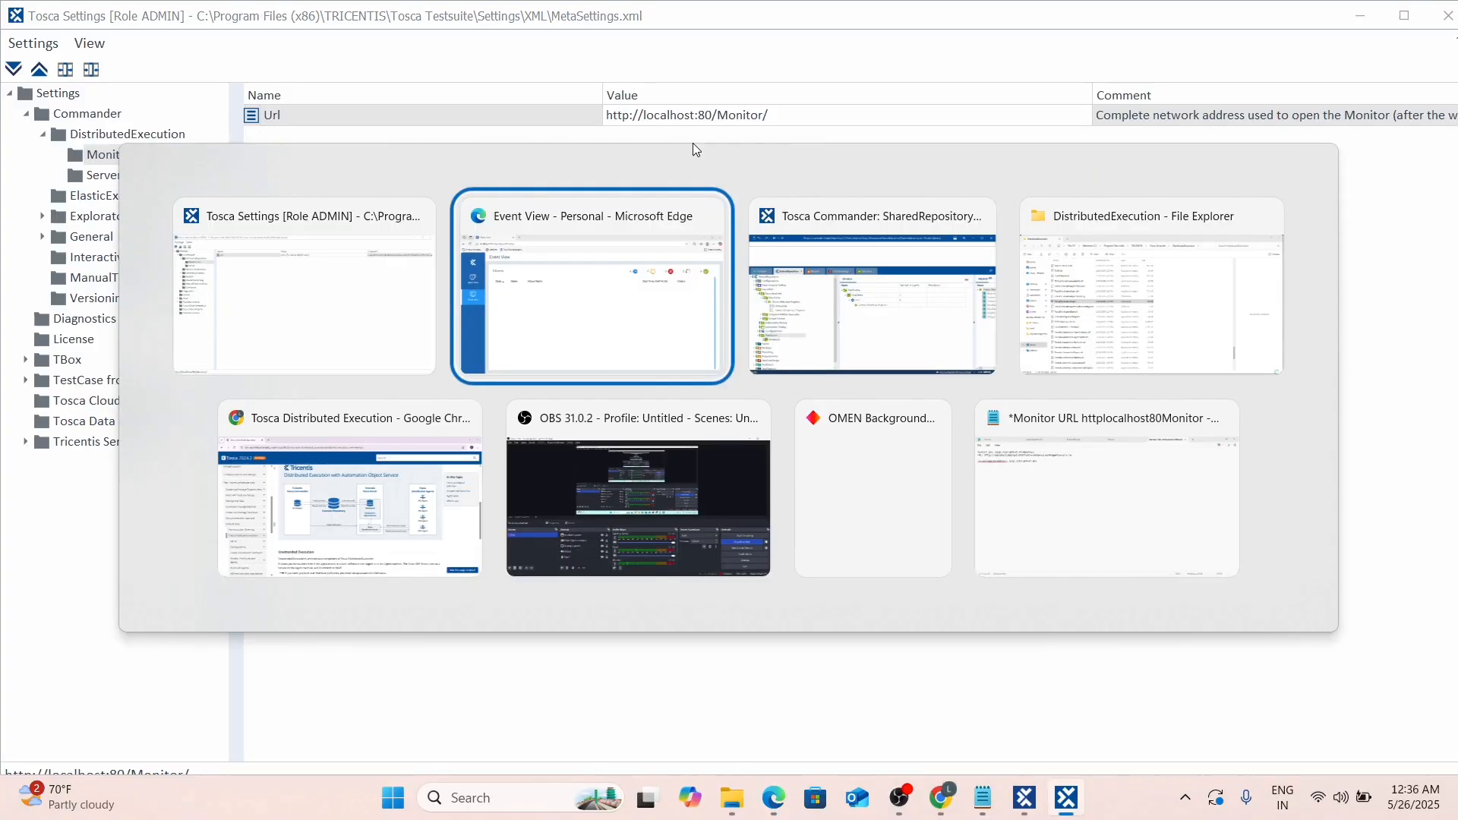
pyautogui.hotkey('alt', 'Tab')
pyautogui.click(565, 318)
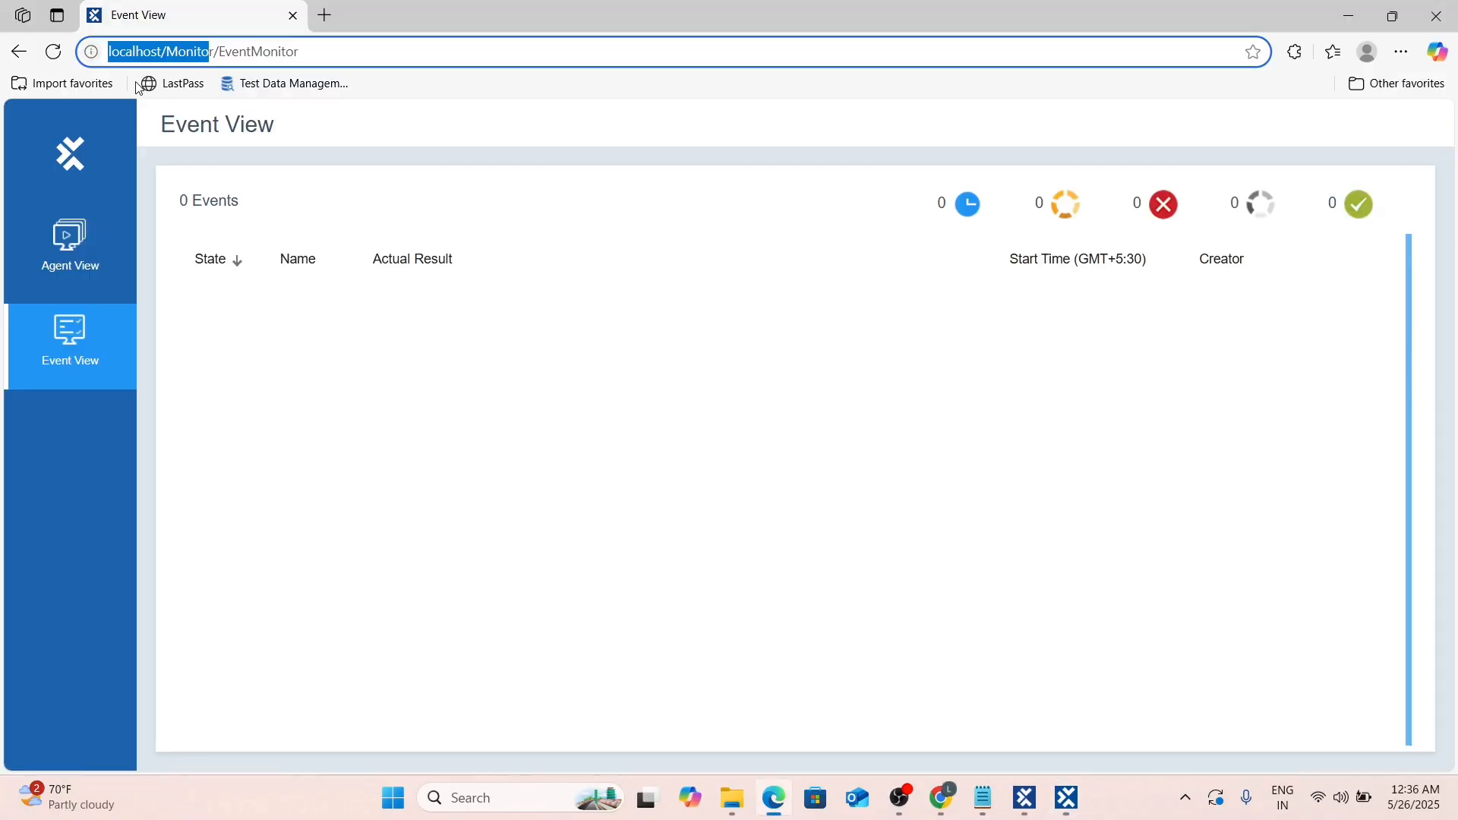
pyautogui.click(433, 53)
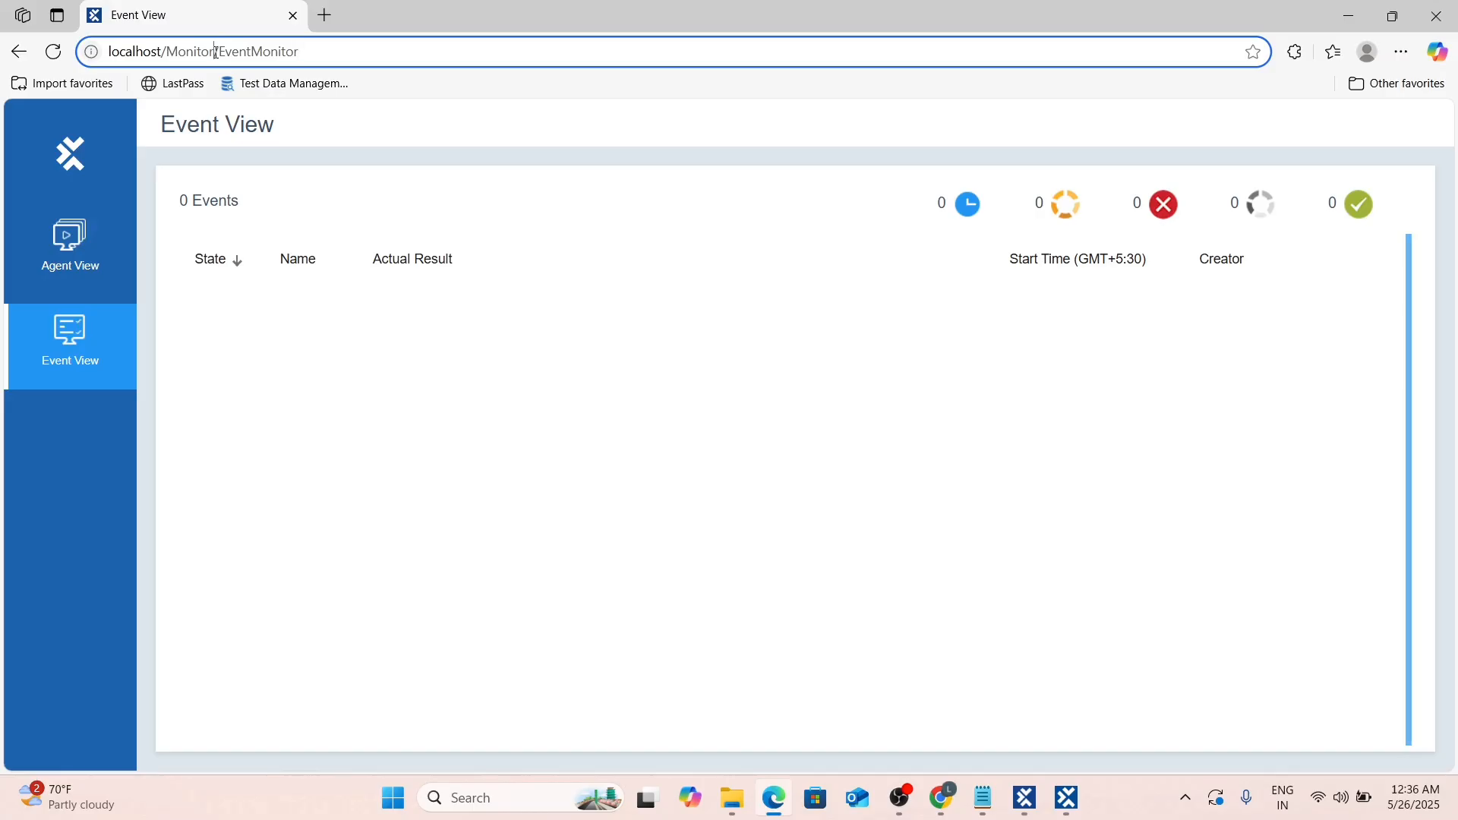
pyautogui.moveTo(216, 52); pyautogui.dragTo(49, 65)
pyautogui.hotkey('alt', 'Tab')
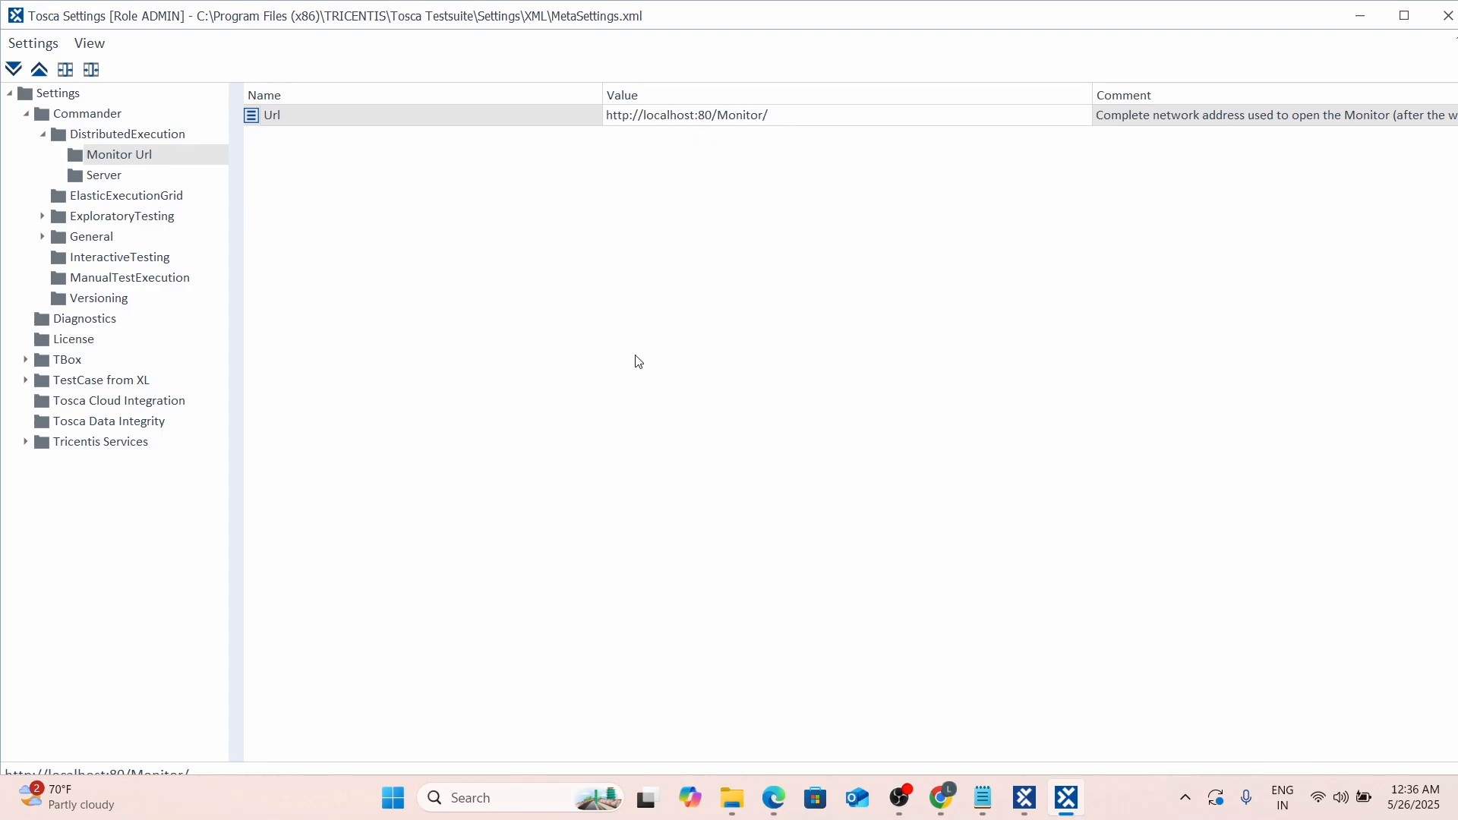
# Compare the Distributed Execution Monitor Url with the Server EndpointAddress and Proxy settings.
pyautogui.click(103, 176)
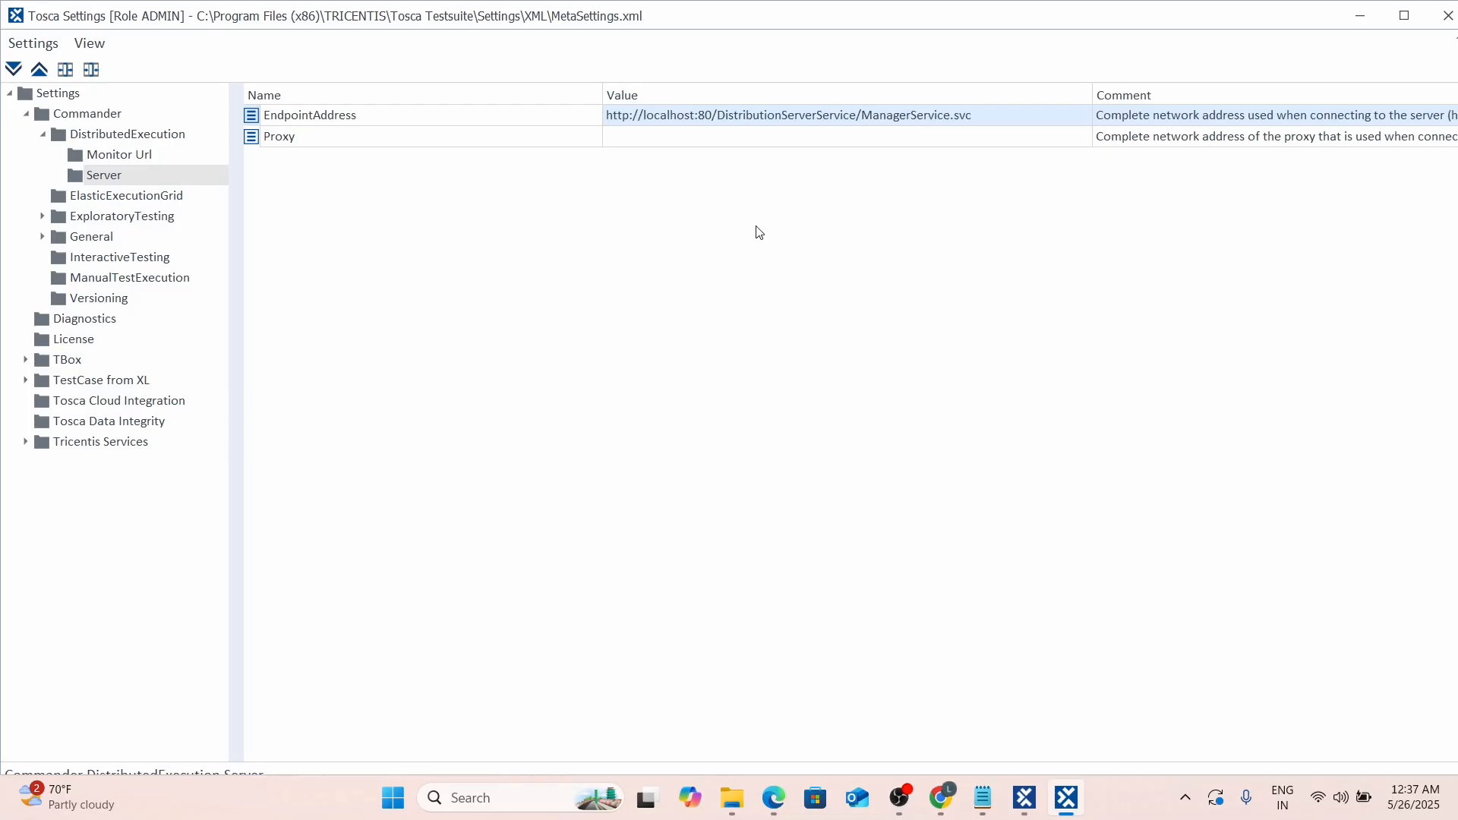
pyautogui.click(110, 155)
pyautogui.click(94, 175)
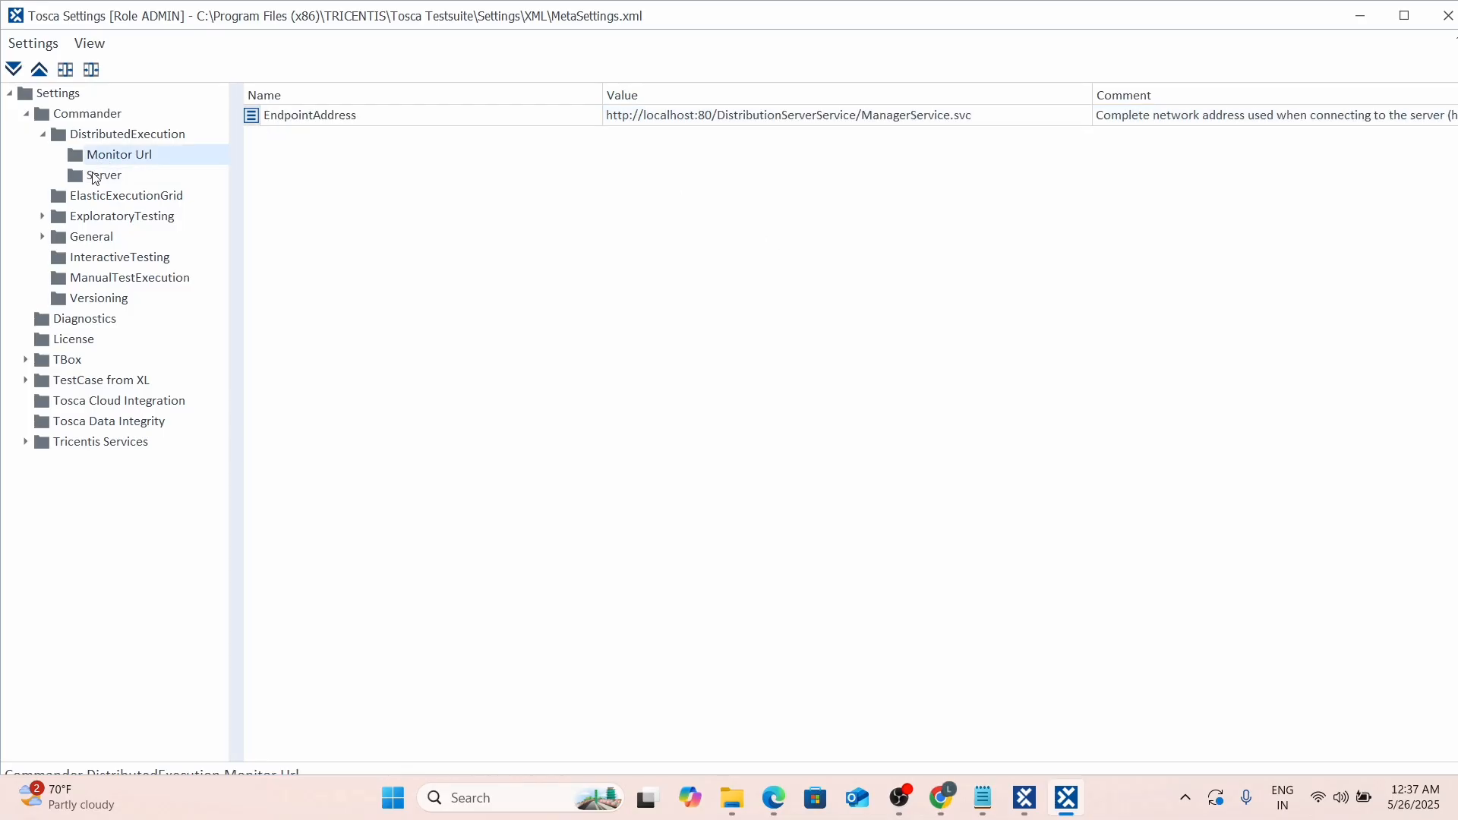
pyautogui.click(106, 161)
pyautogui.click(107, 176)
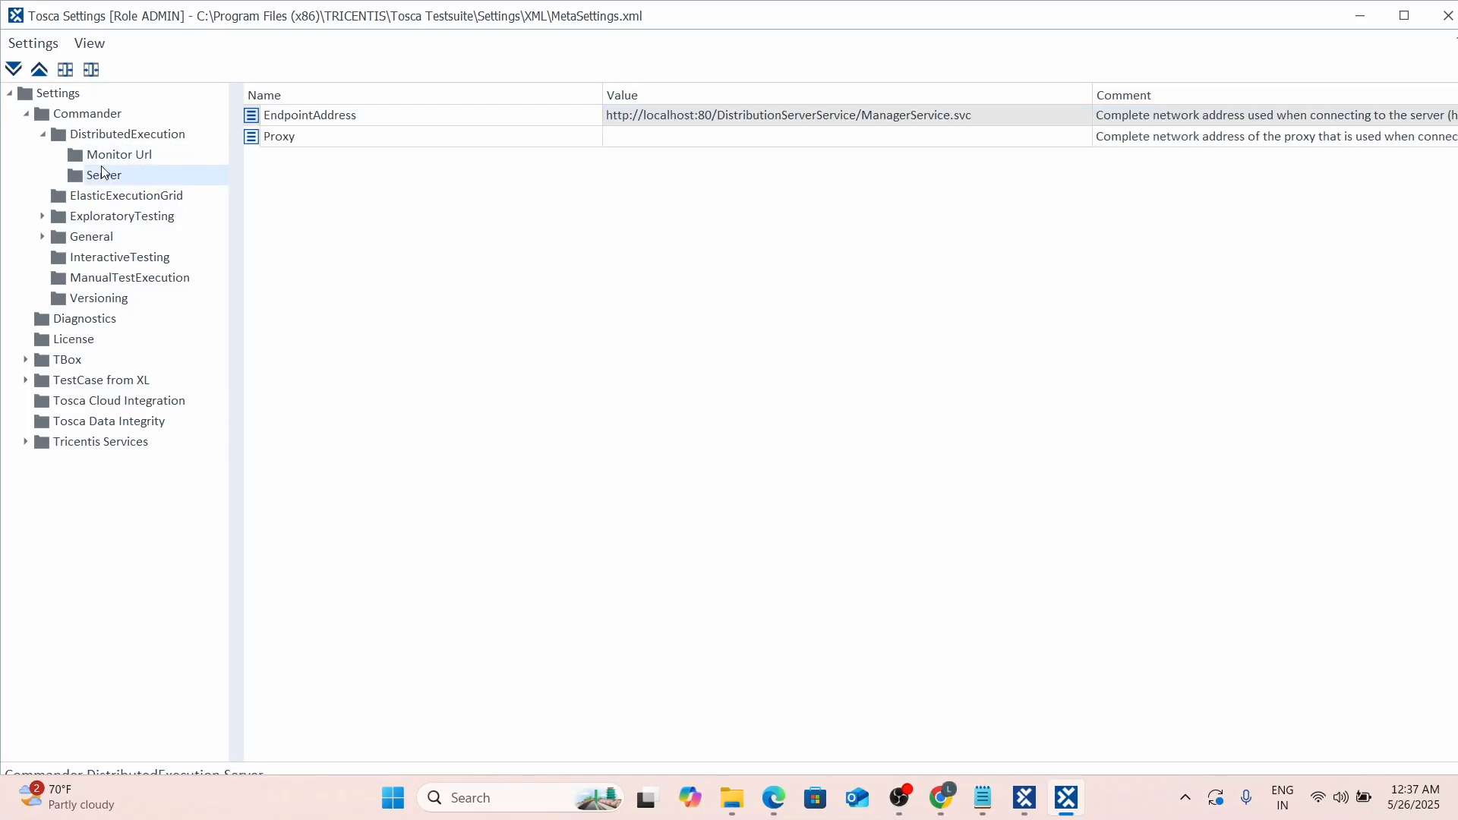
pyautogui.click(107, 158)
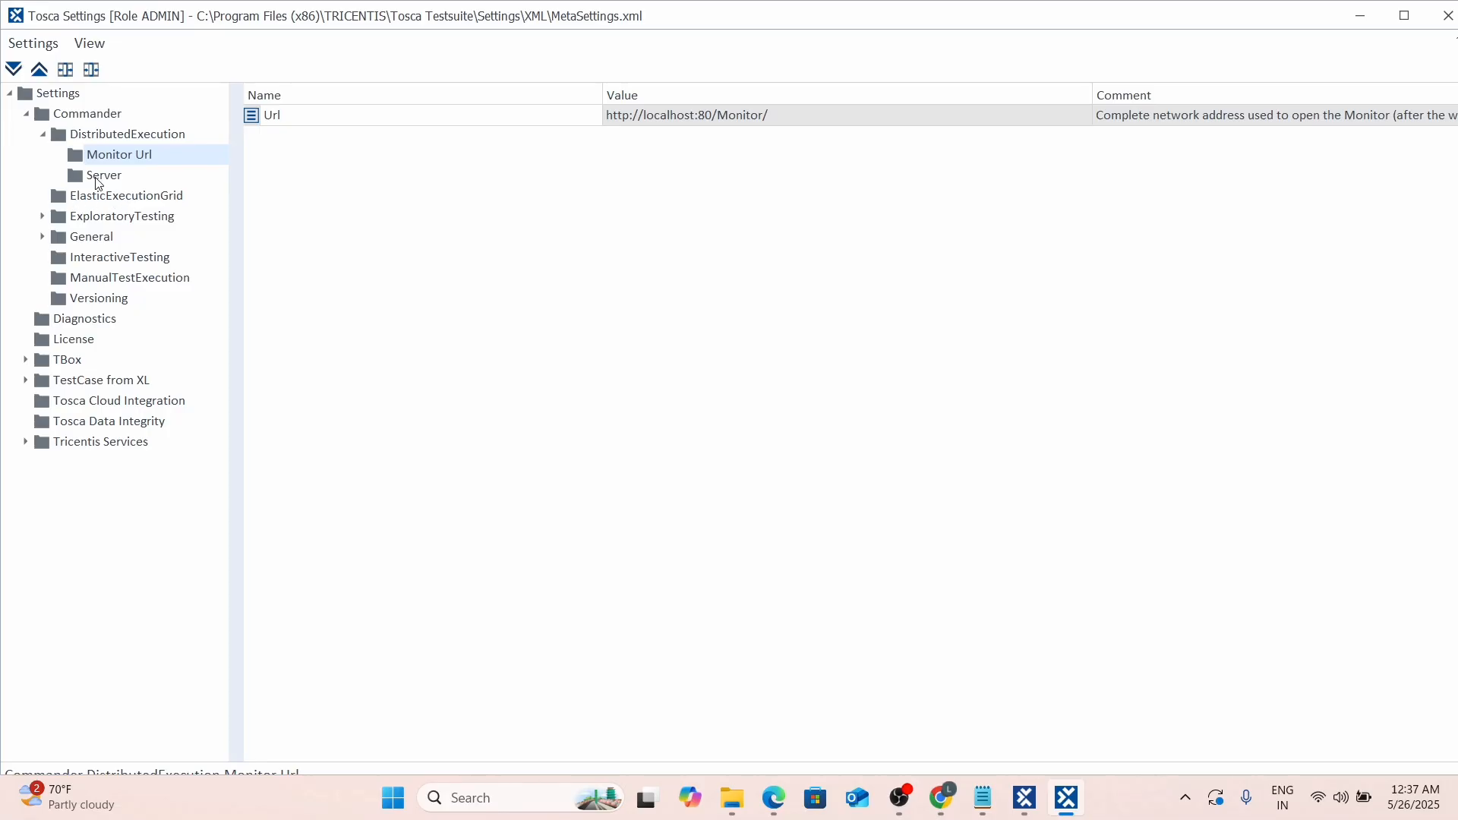
pyautogui.click(97, 177)
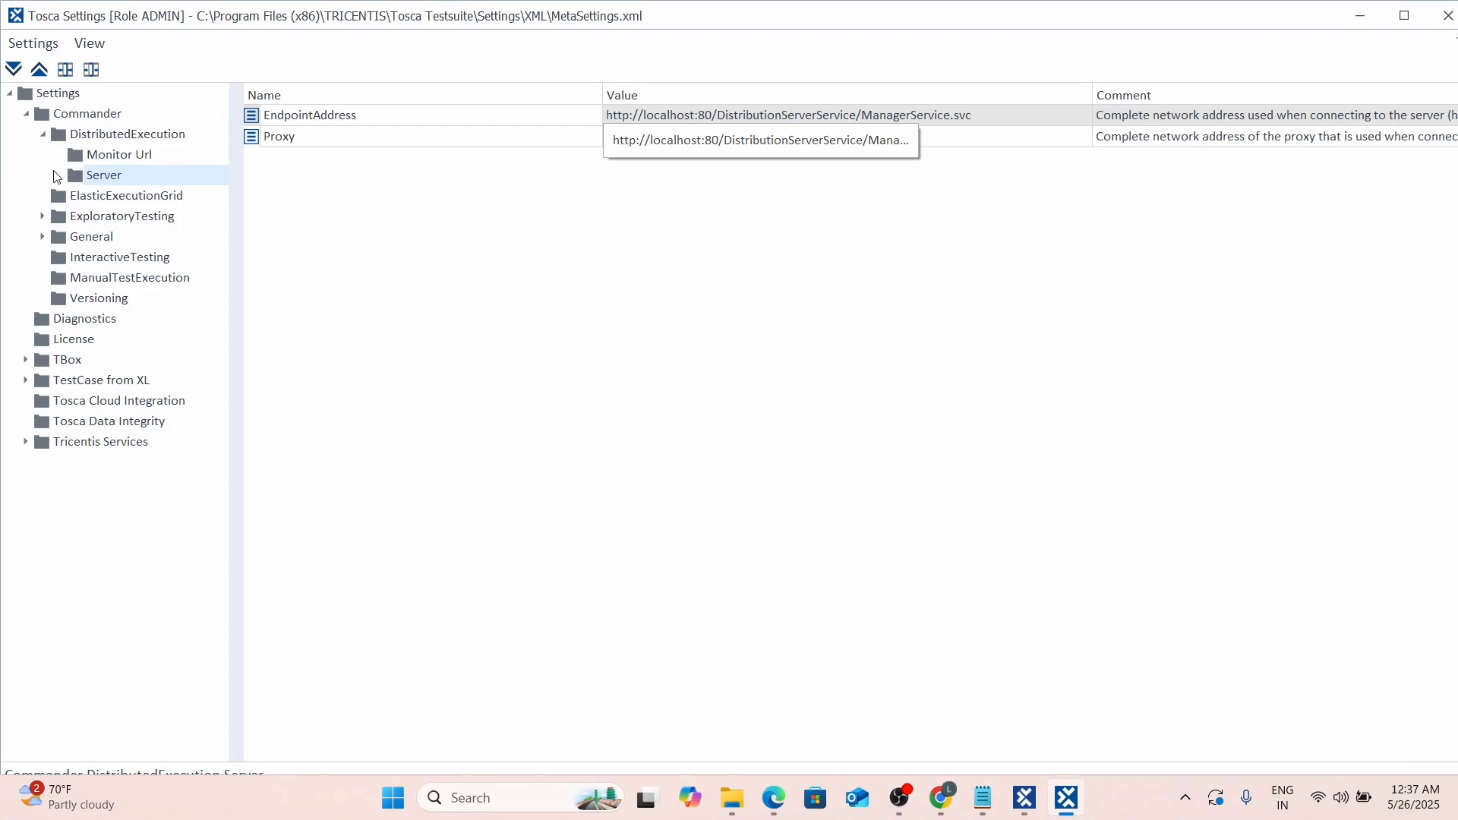
# Recheck the Tricentis Services server address against Monitor Url and Server, then close settings and go back.
pyautogui.click(98, 443)
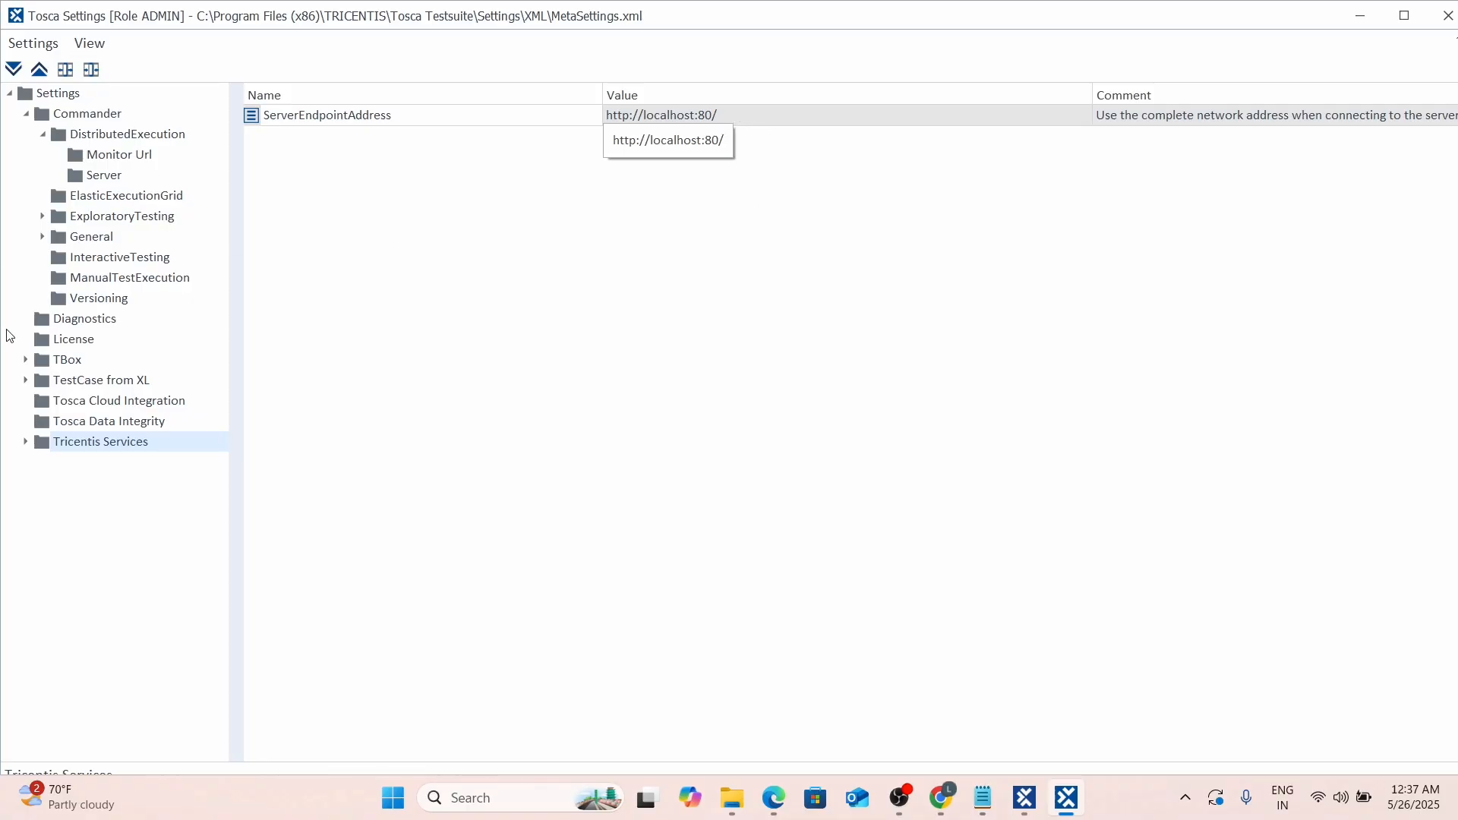
pyautogui.click(79, 158)
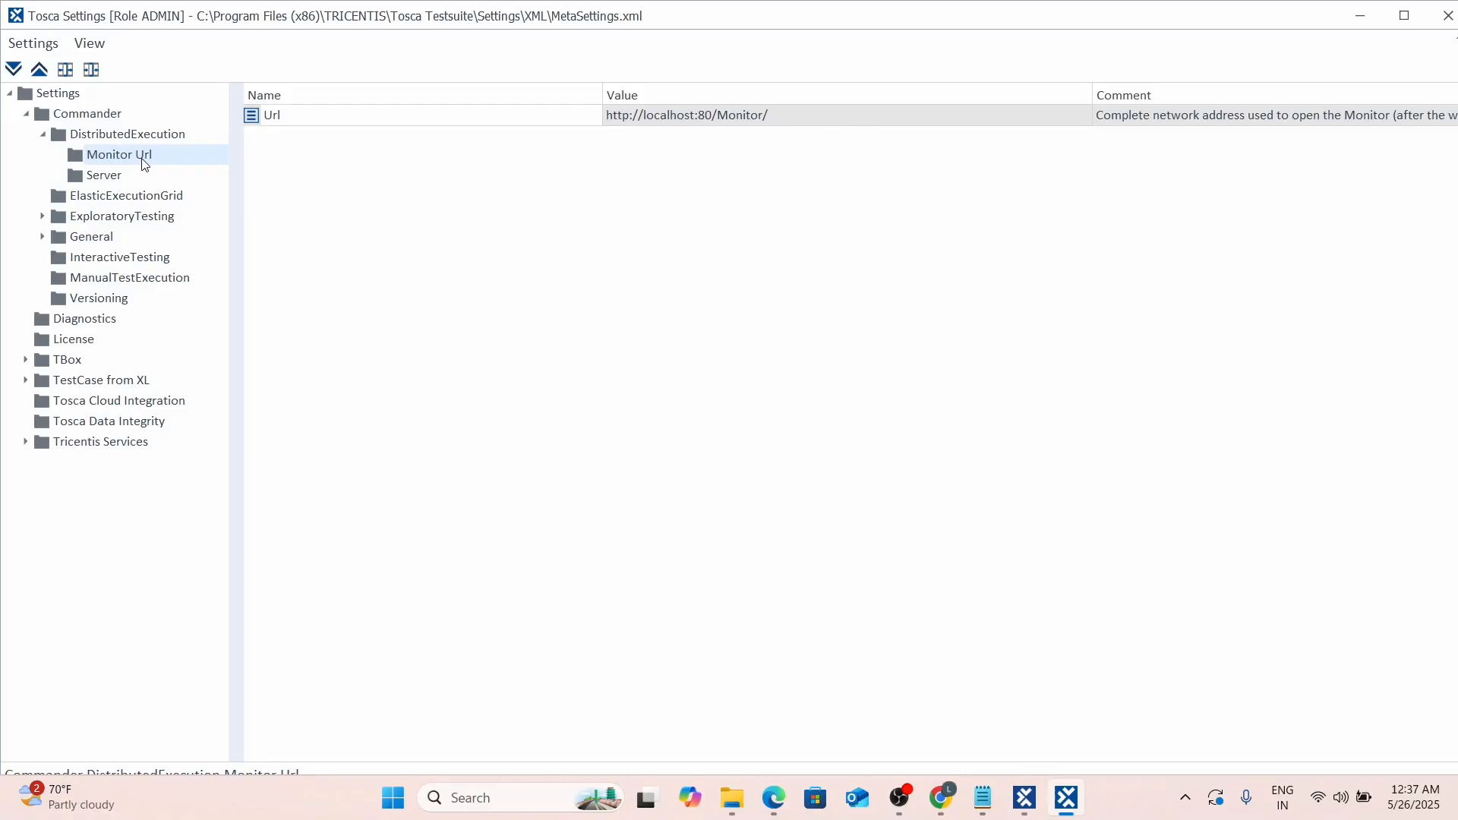
pyautogui.click(79, 182)
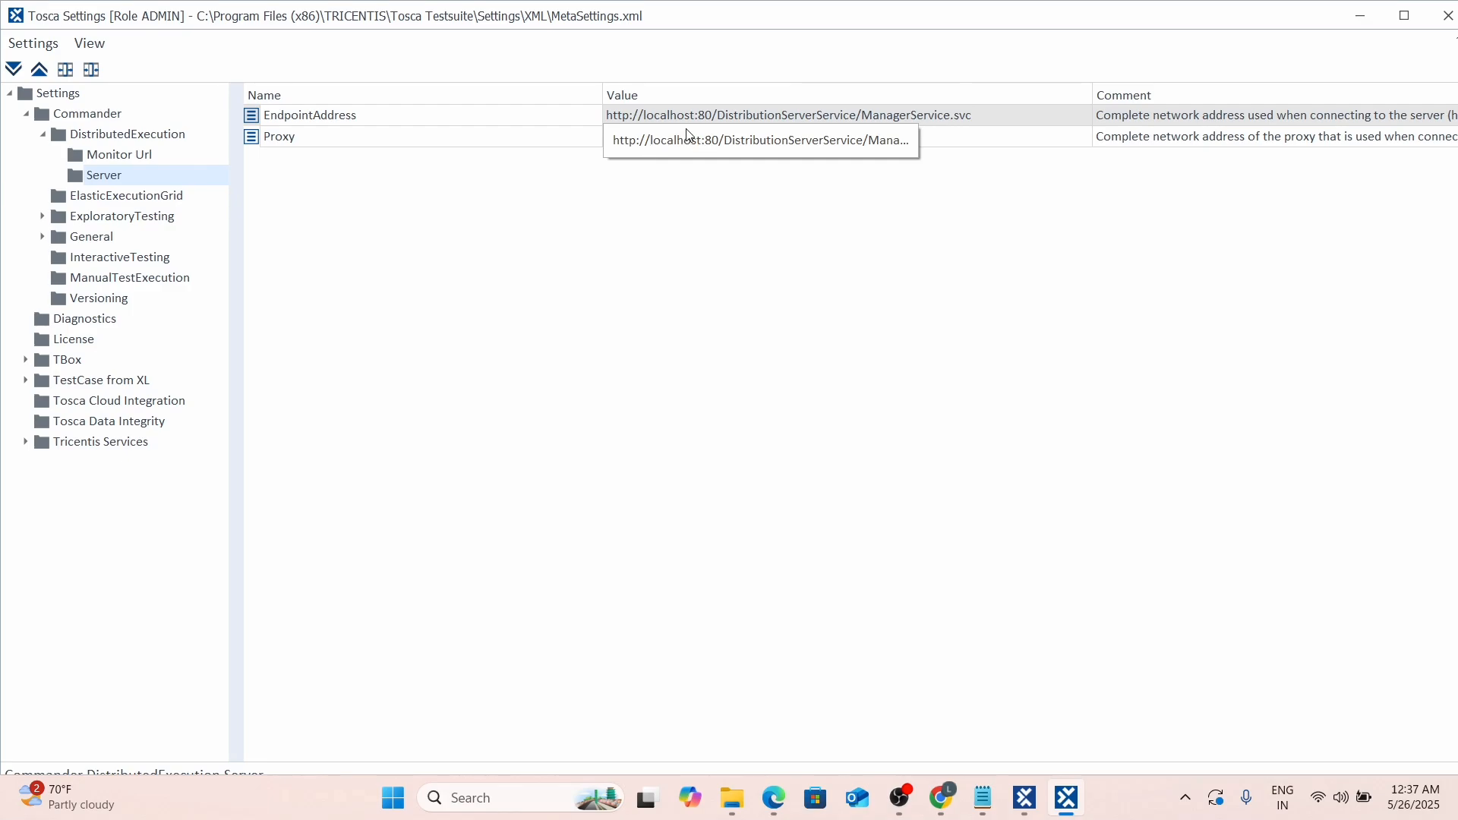
pyautogui.click(71, 446)
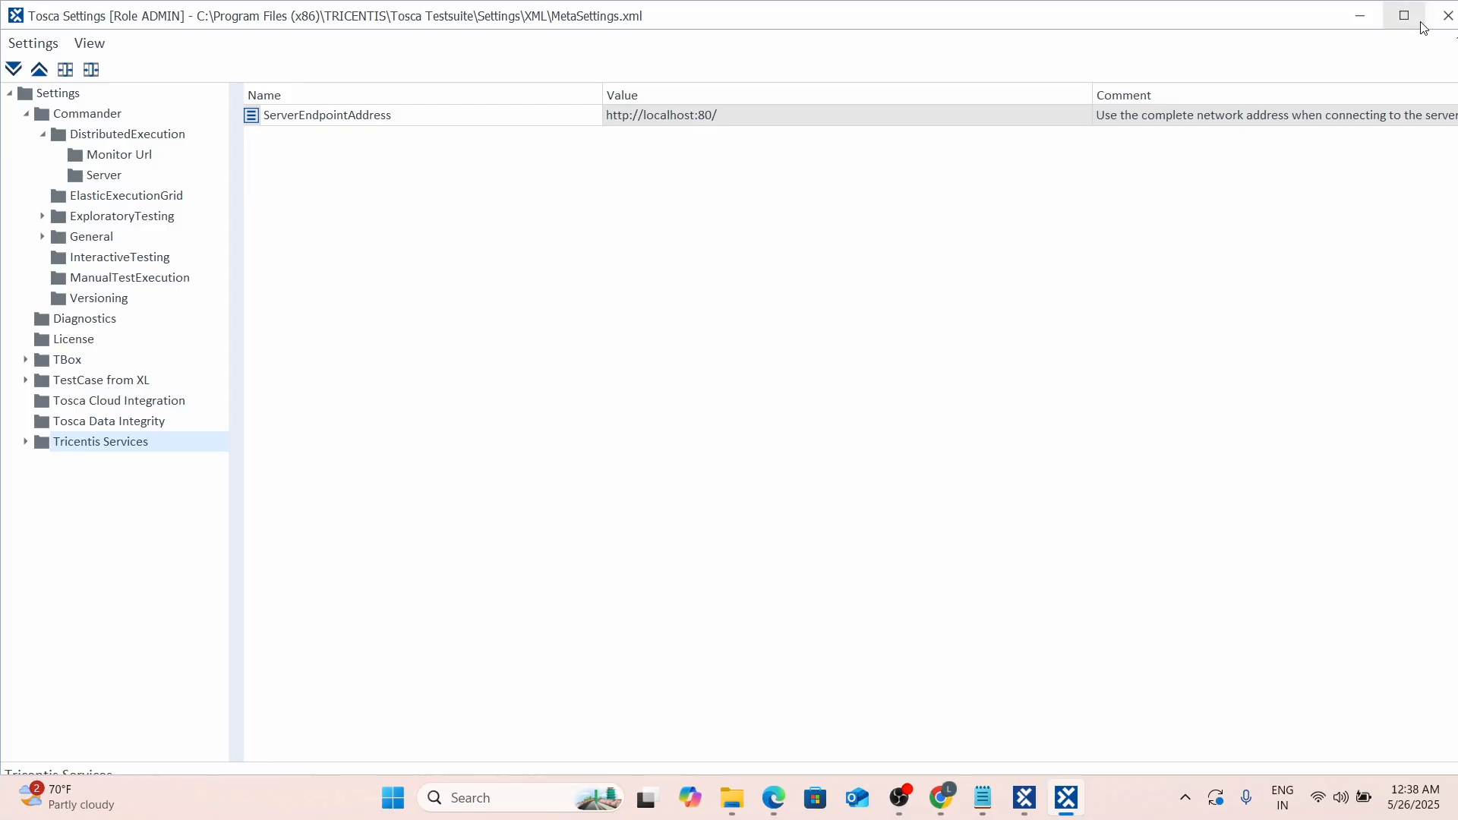
pyautogui.click(1448, 18)
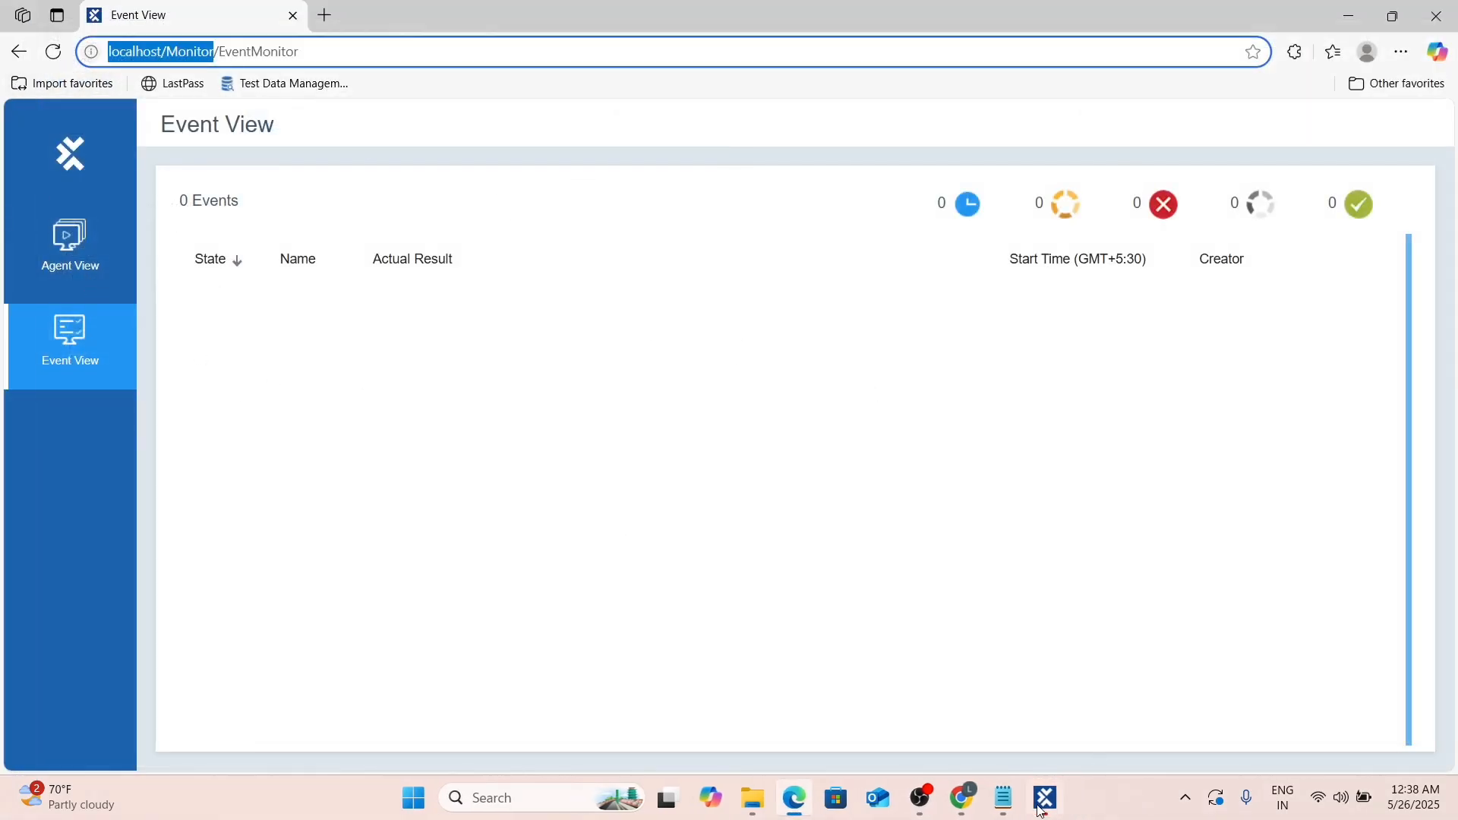
pyautogui.click(39, 73)
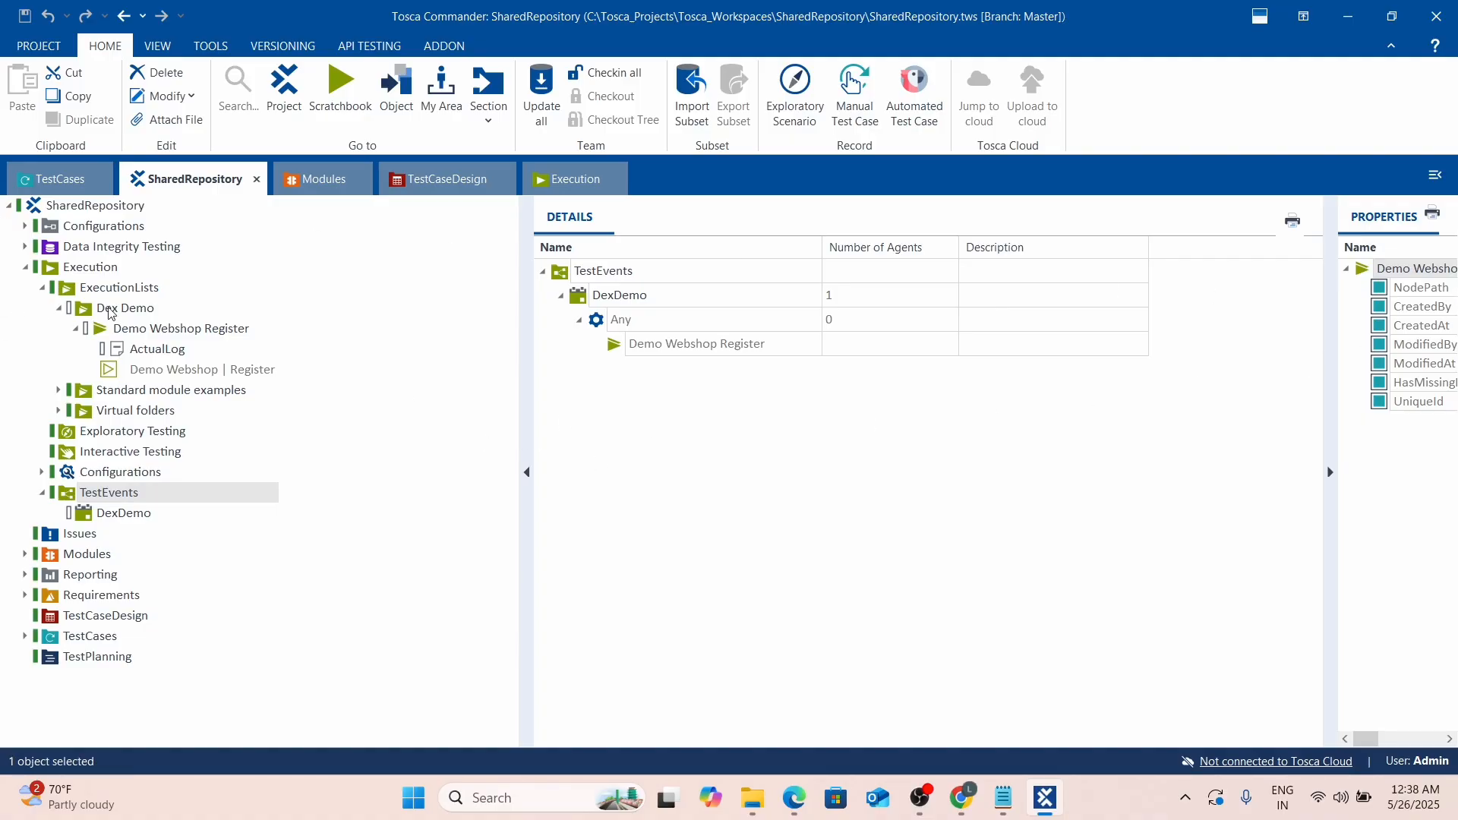
# Collapse Dex Demo, check in all workspace changes, and execute the DexDemo test event now.
pyautogui.click(58, 309)
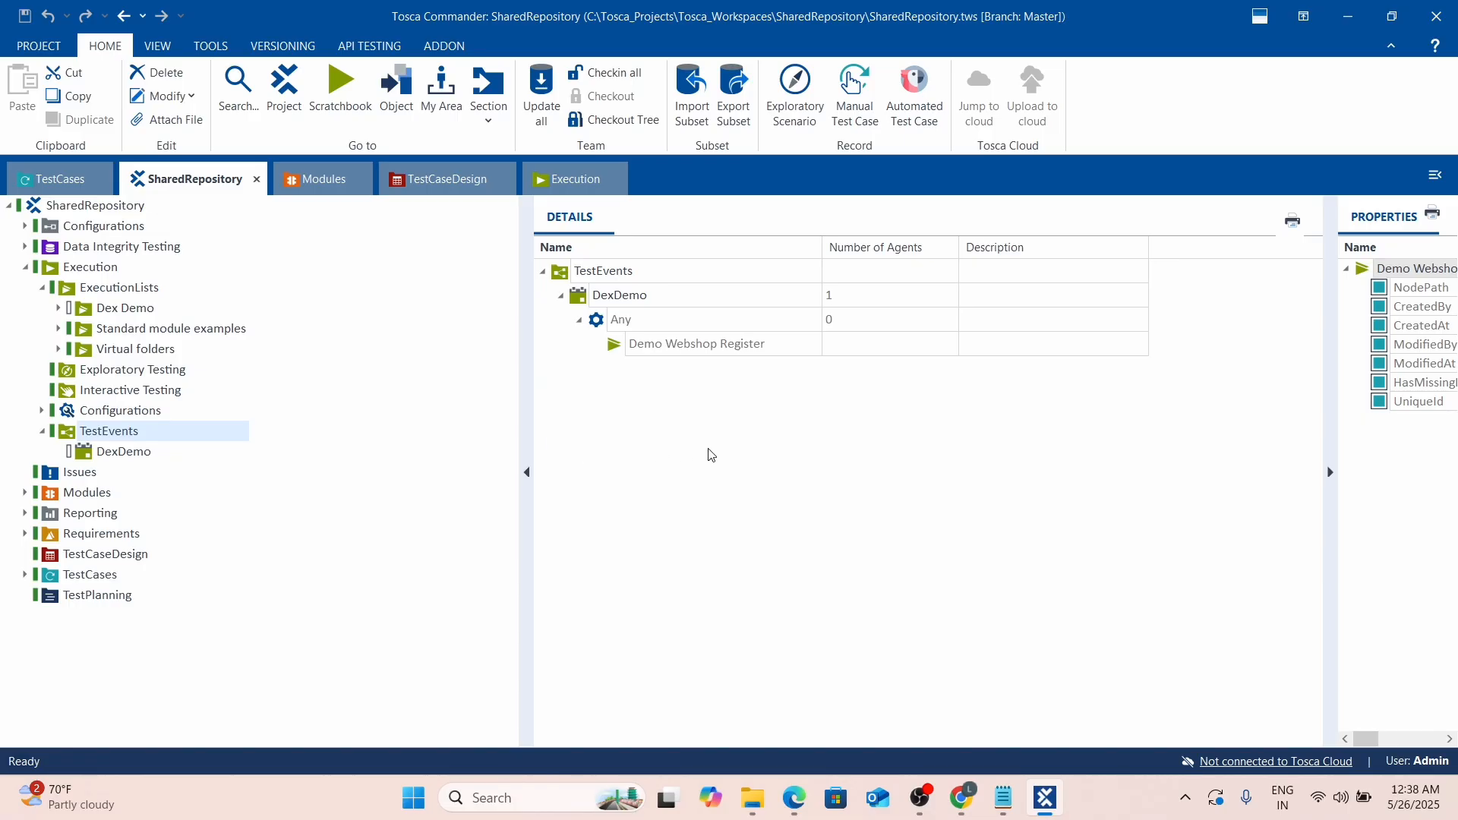
pyautogui.click(618, 75)
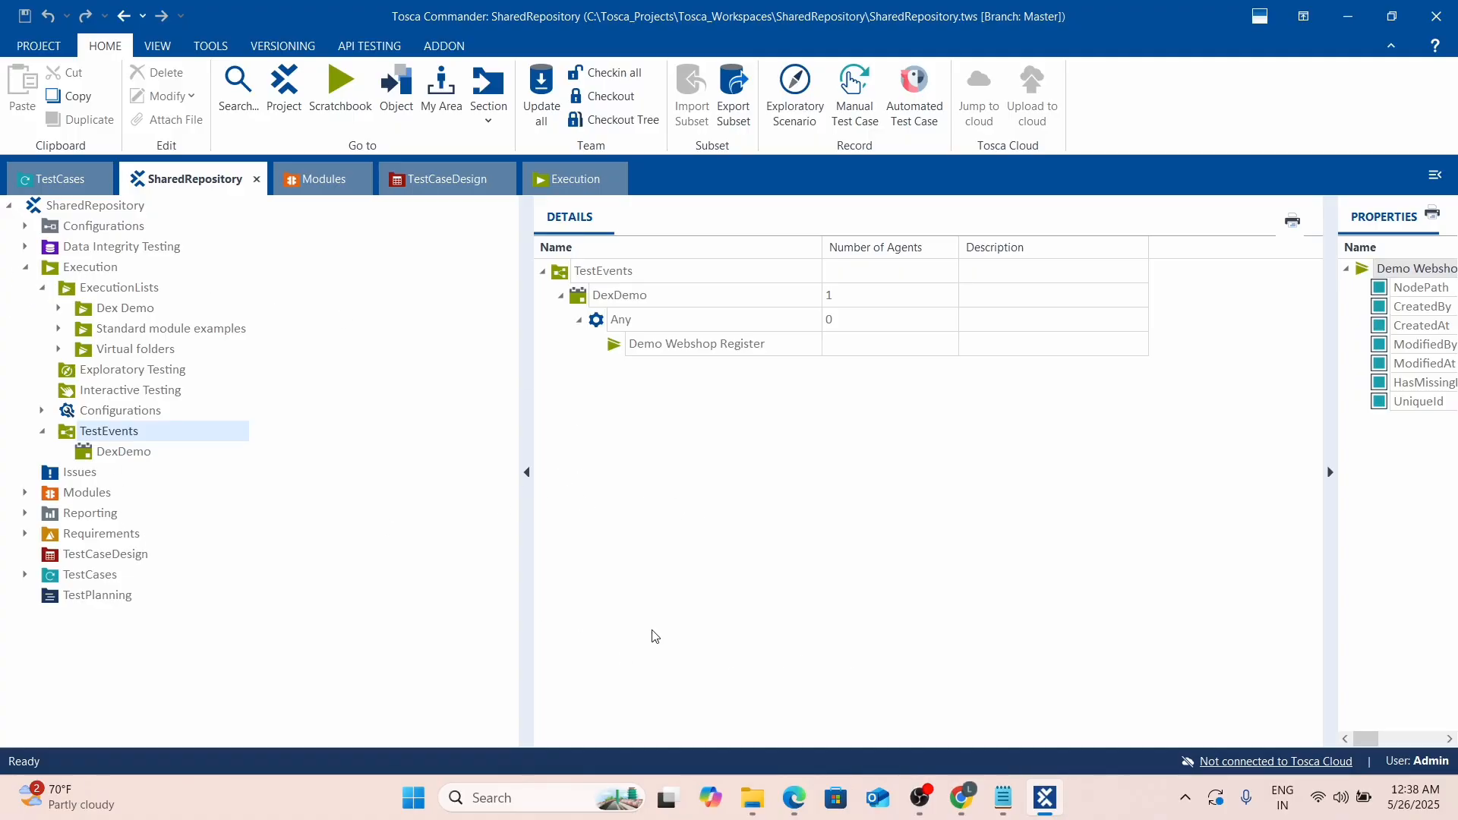
pyautogui.rightClick(581, 302)
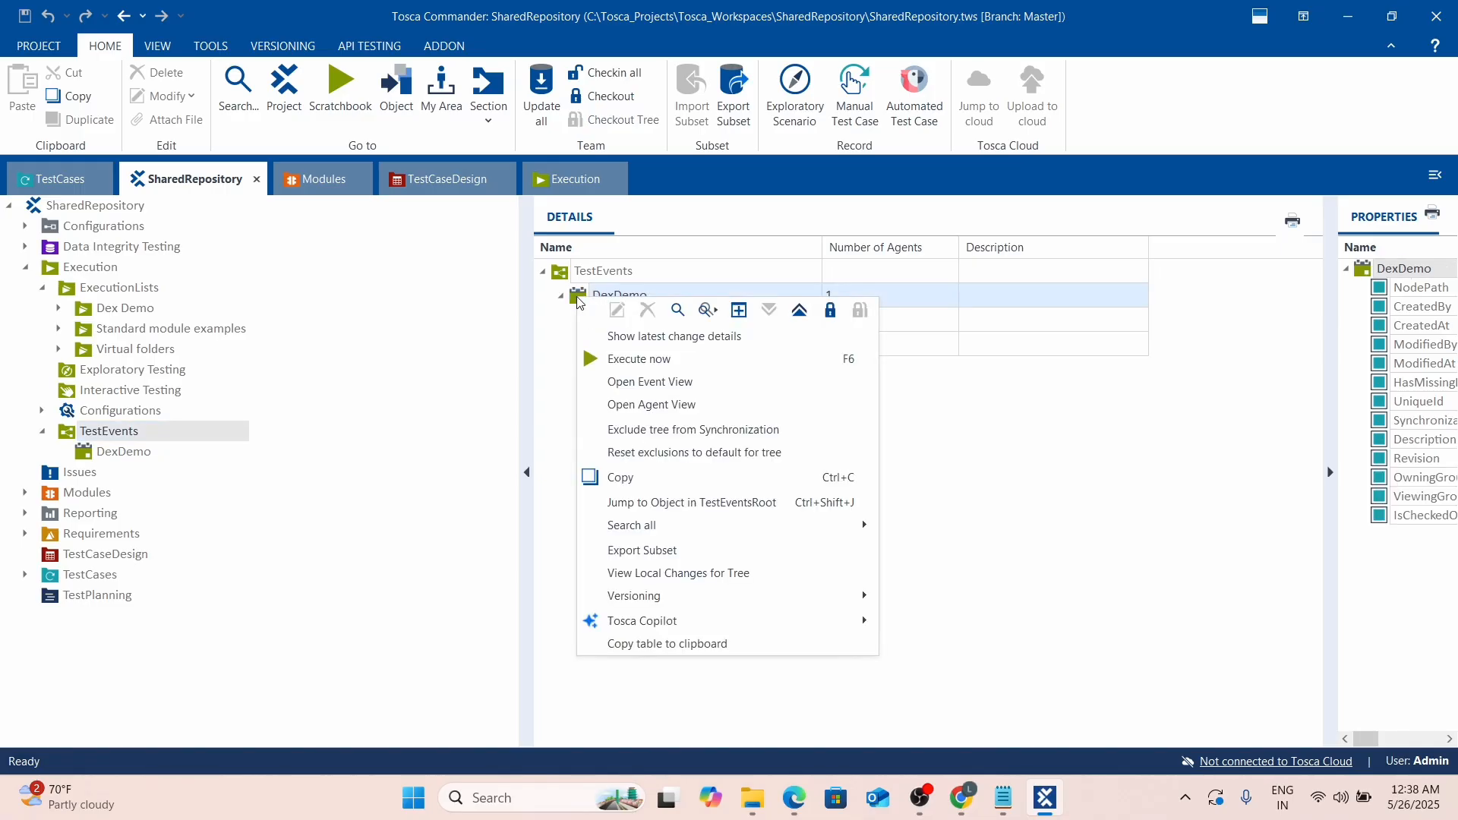
pyautogui.click(589, 359)
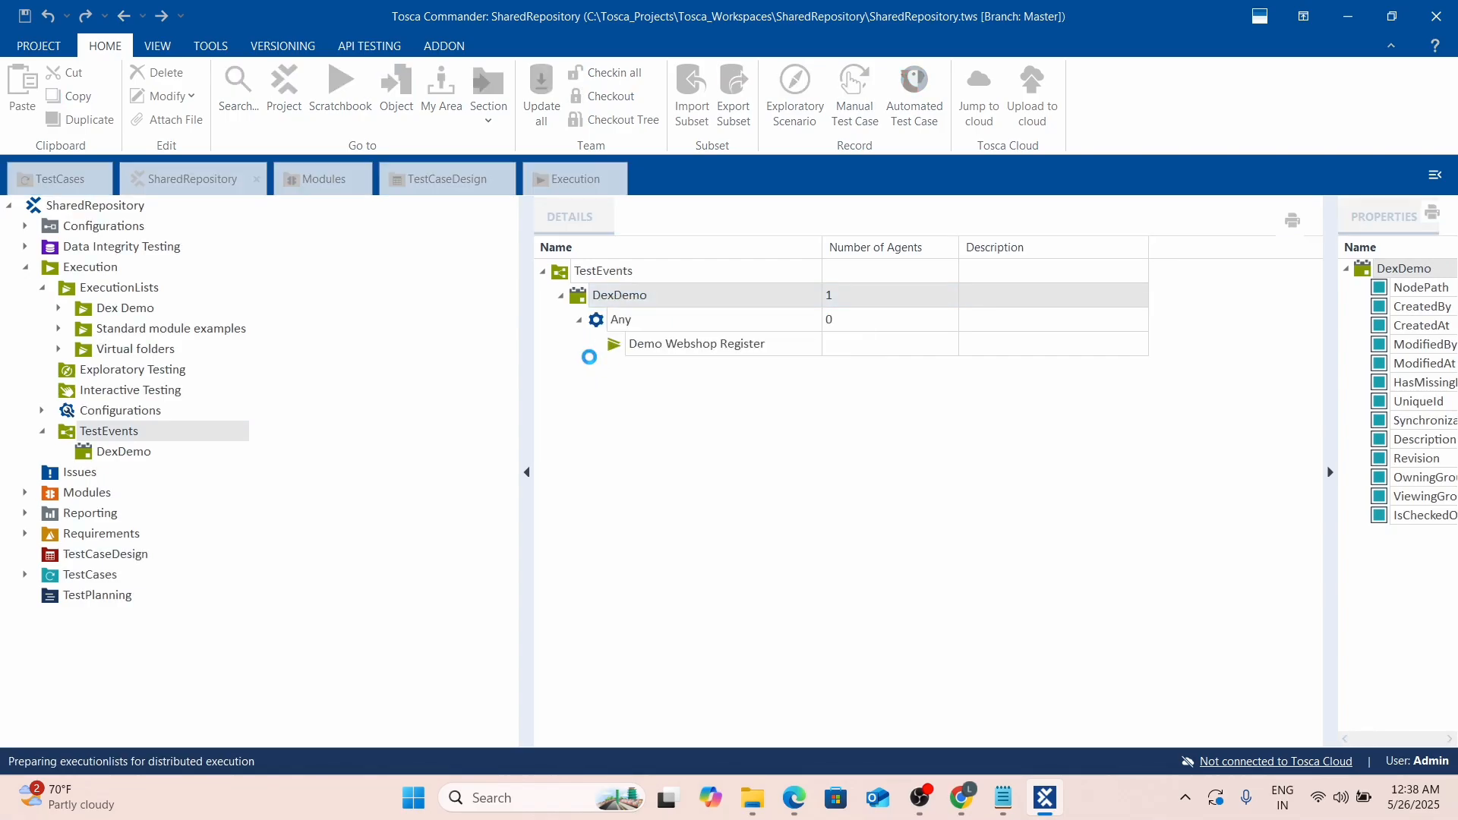
# Refresh the browser's Event View until DexDemo appears as a running event.
pyautogui.hotkey('alt', 'Tab')
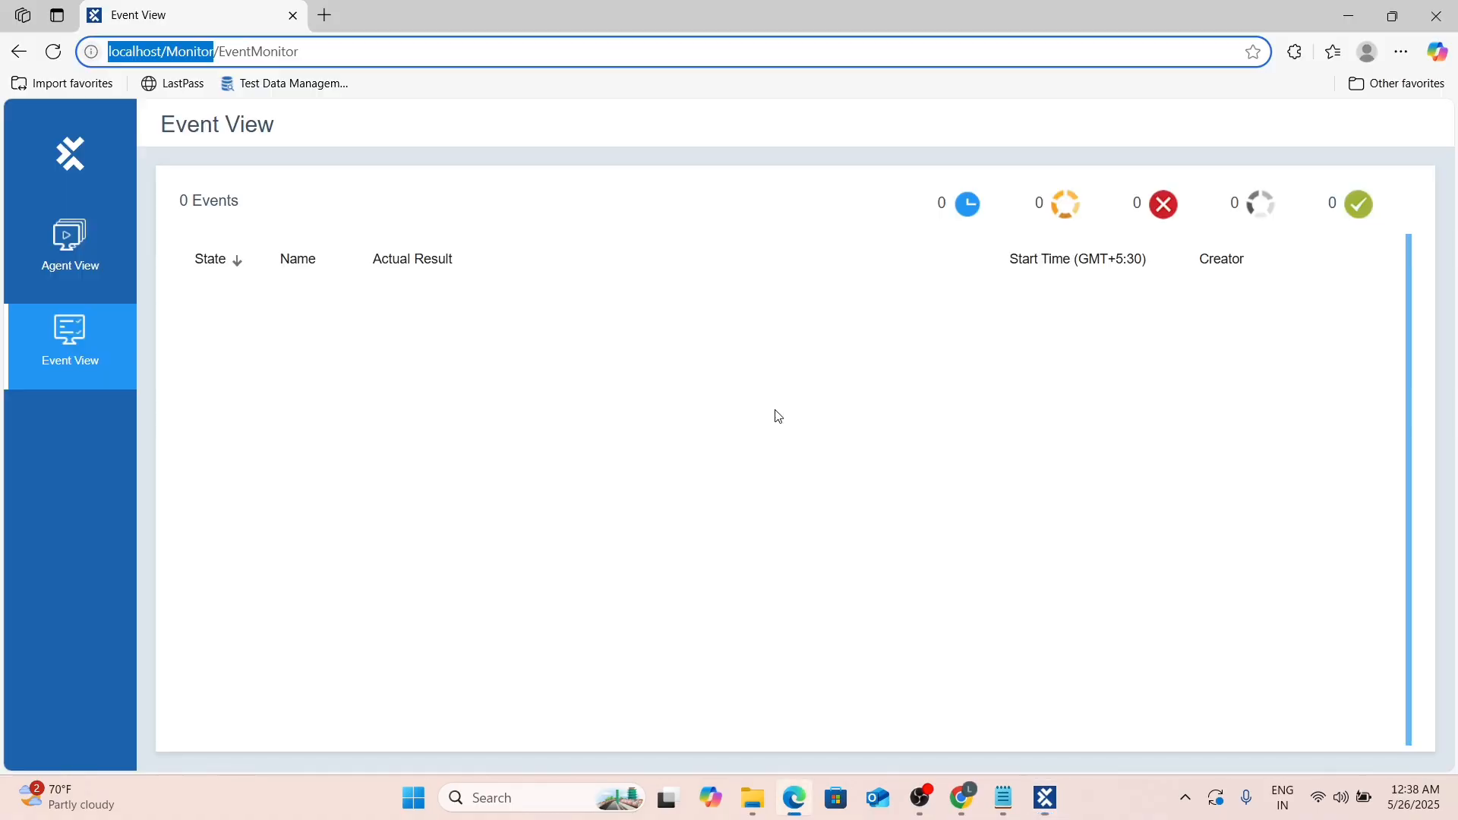
pyautogui.click(53, 52)
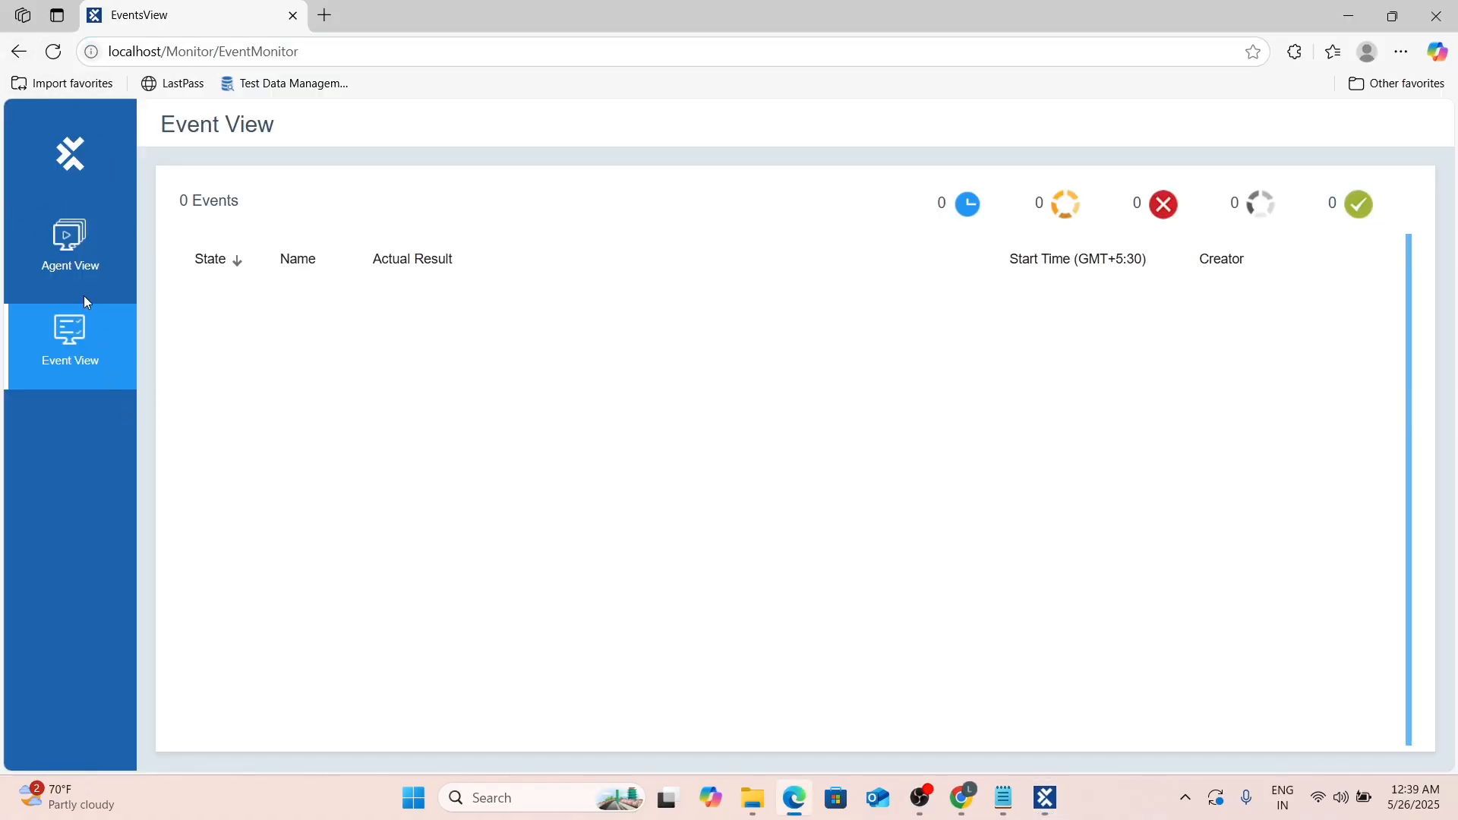
pyautogui.click(85, 327)
pyautogui.hotkey('alt', 'Tab')
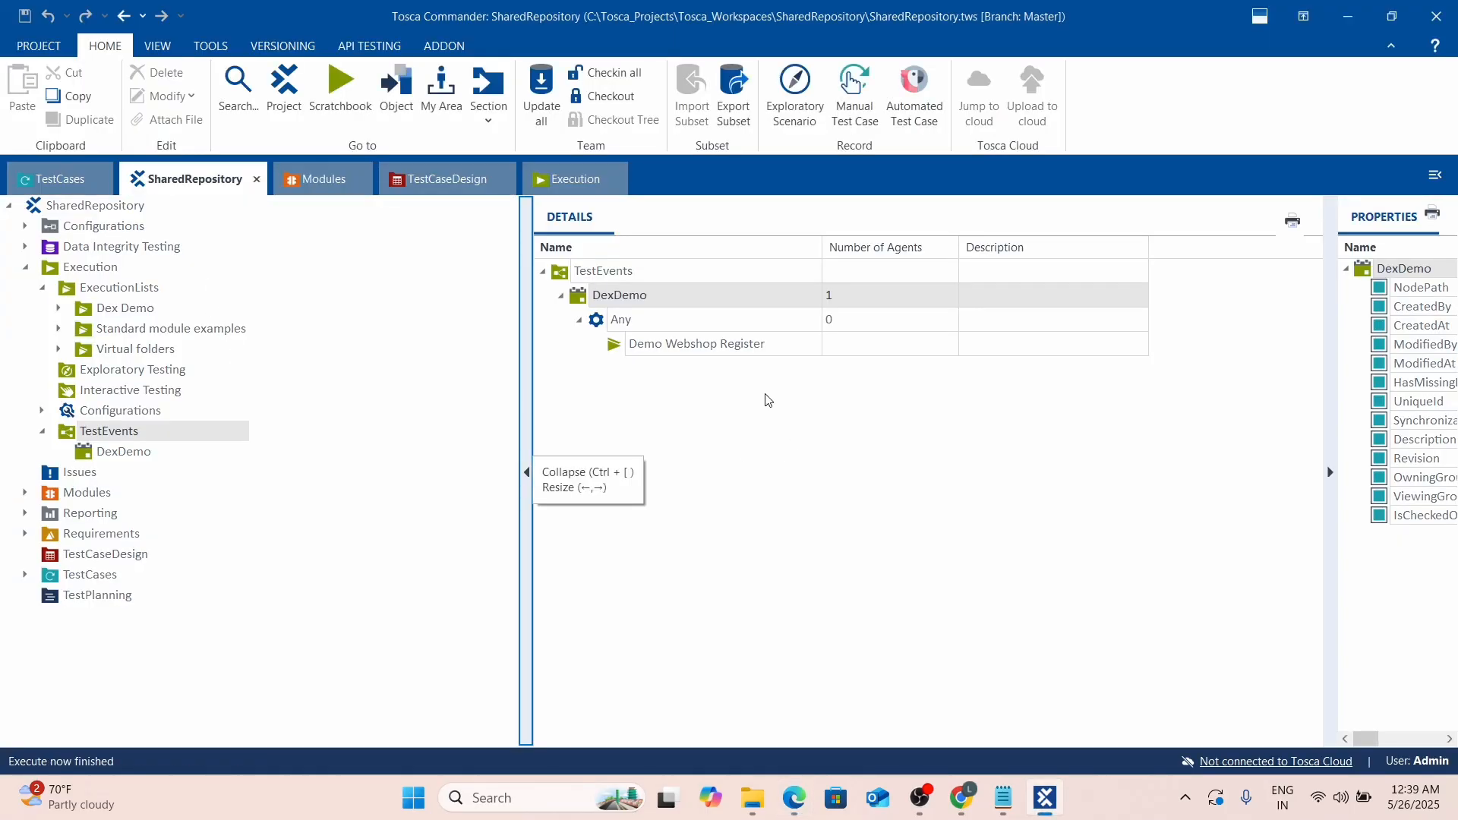
pyautogui.hotkey('alt', 'Tab')
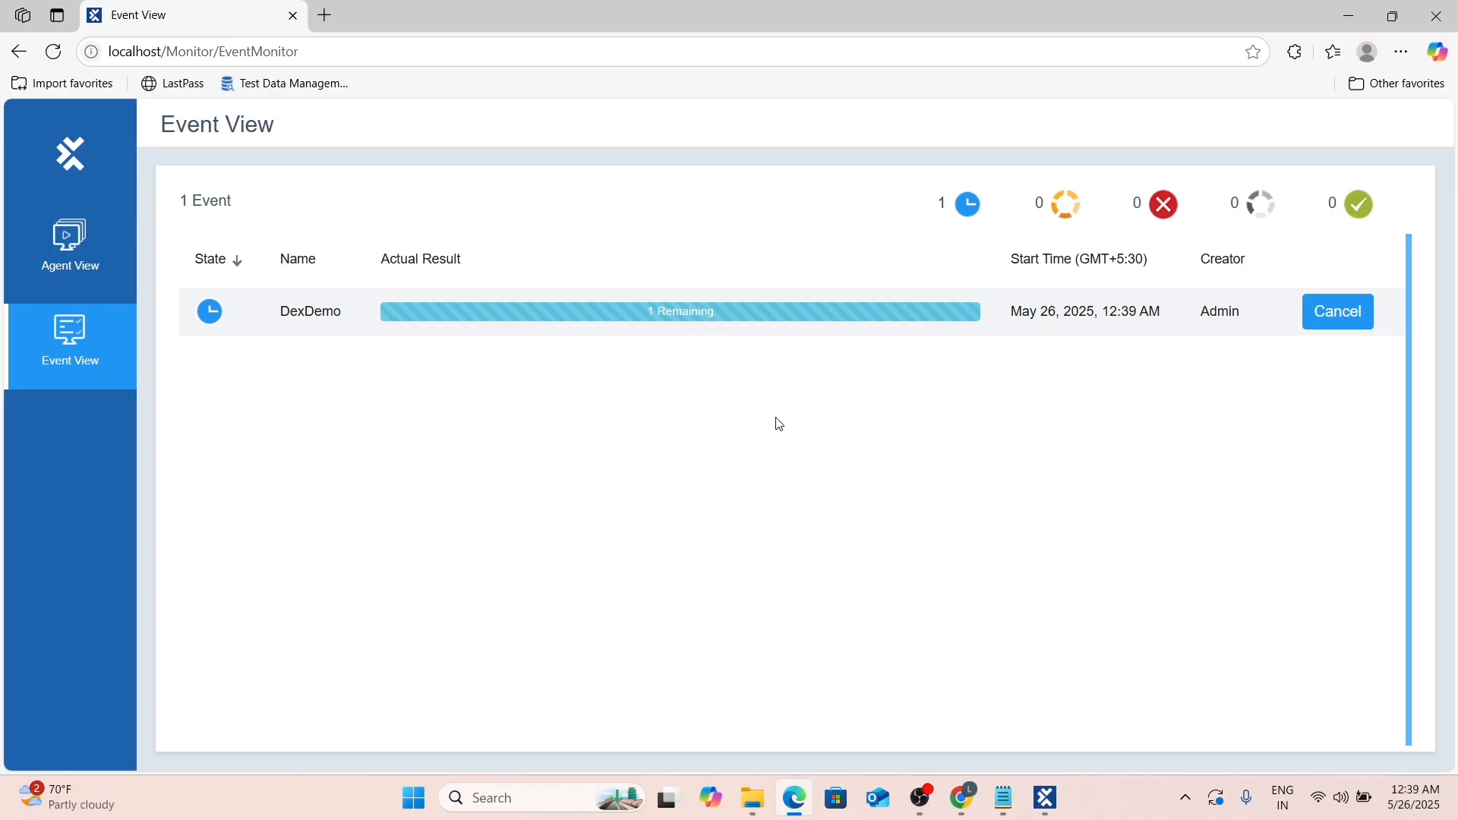
# Open the DexDemo event details, which show Error with 1 Failed after 1m 25s, then return to Commander.
pyautogui.moveTo(987, 812)
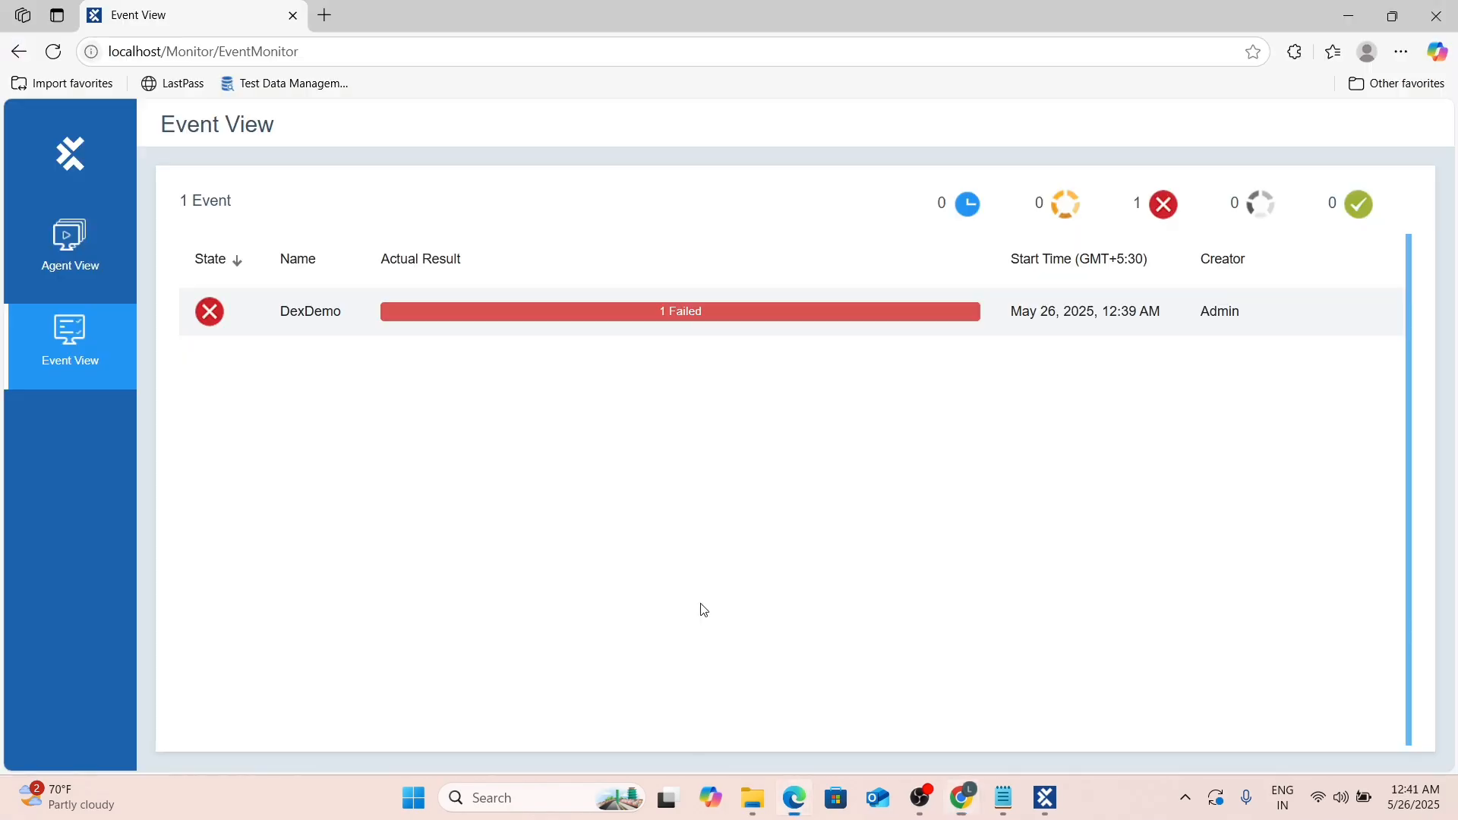
pyautogui.click(732, 311)
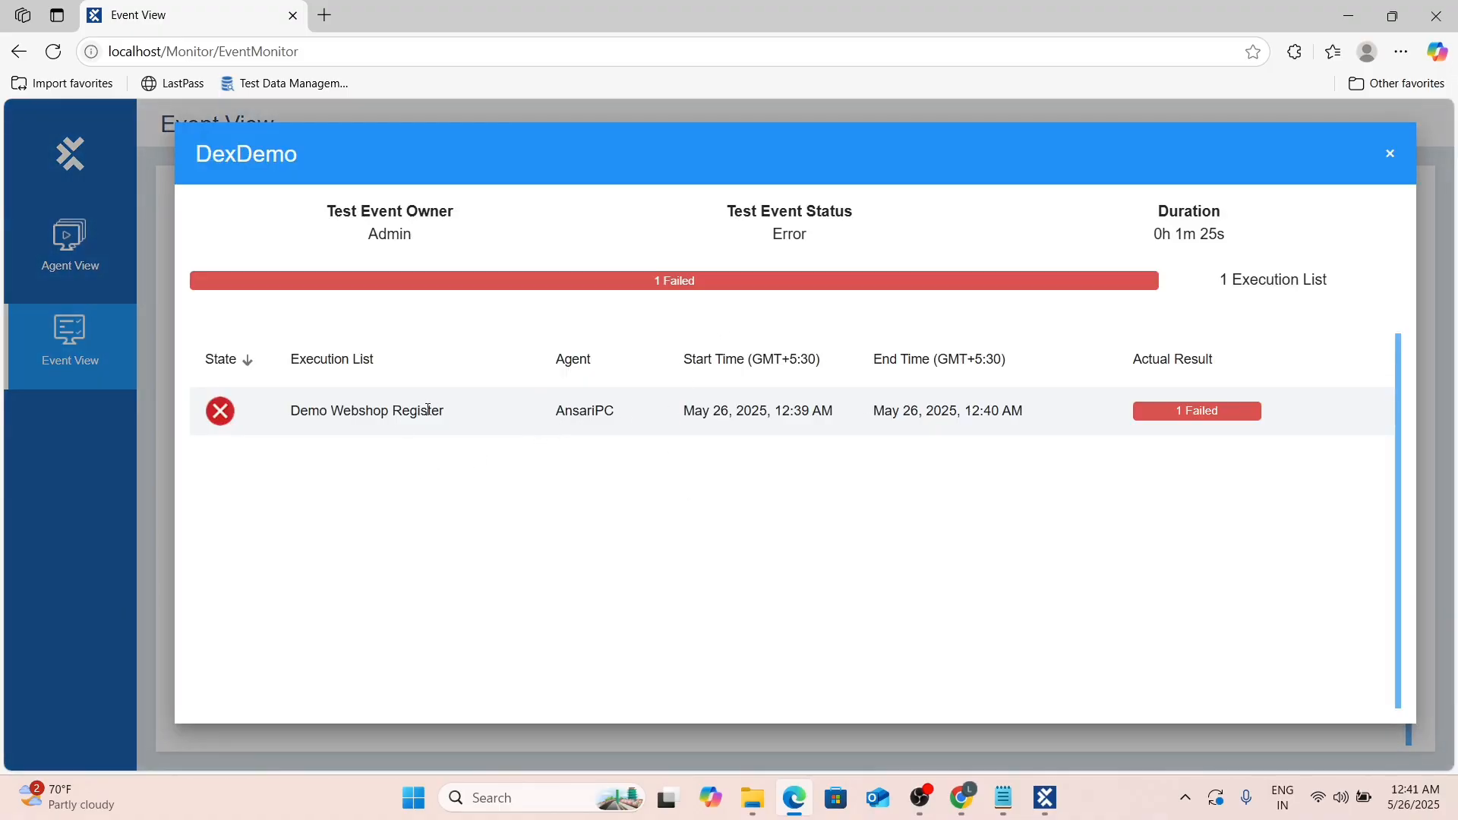
pyautogui.hotkey('alt', 'Tab')
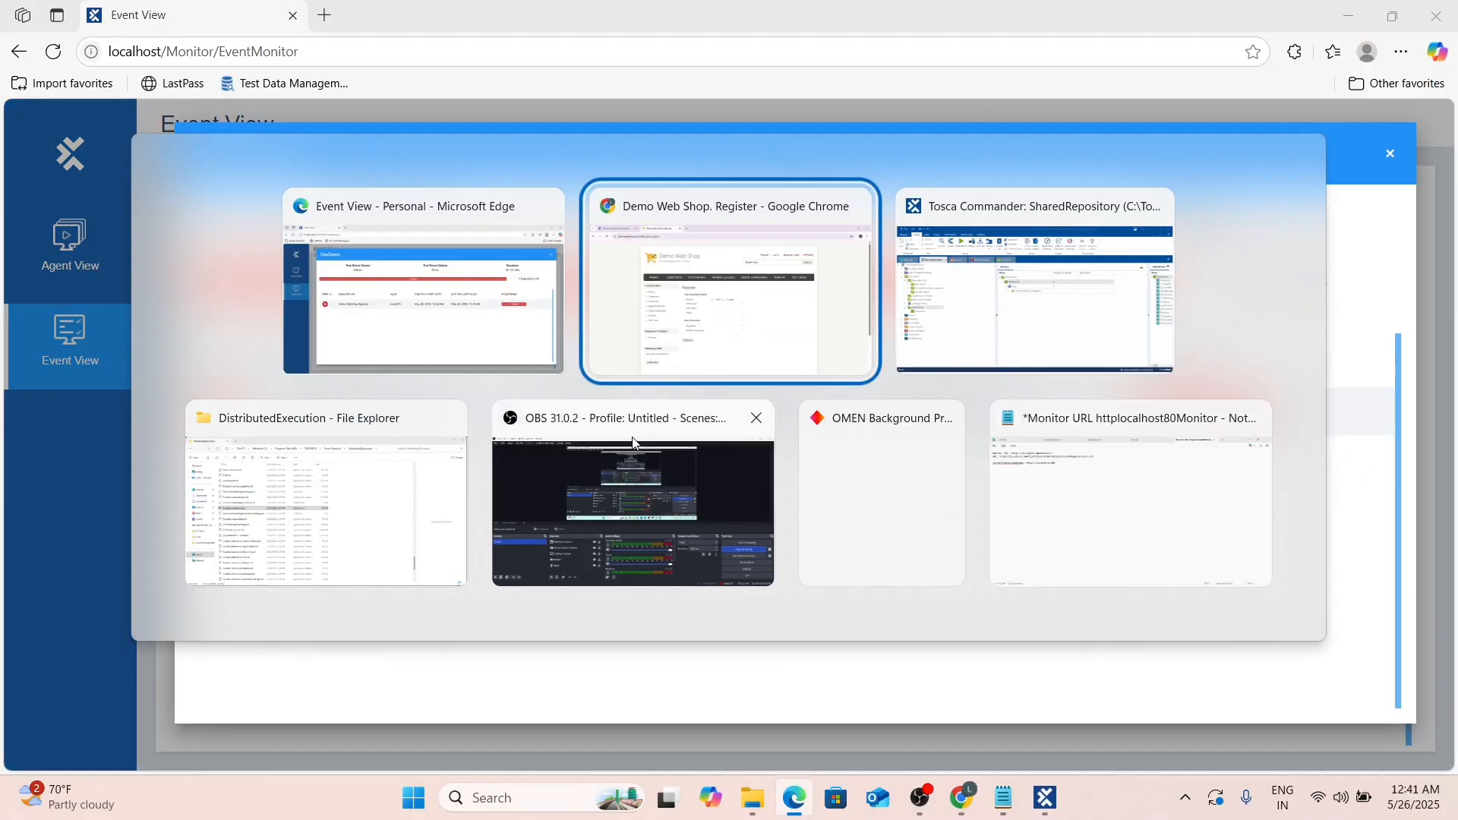
pyautogui.hotkey('alt', 'Tab')
pyautogui.hotkey('alt', 'Tab')
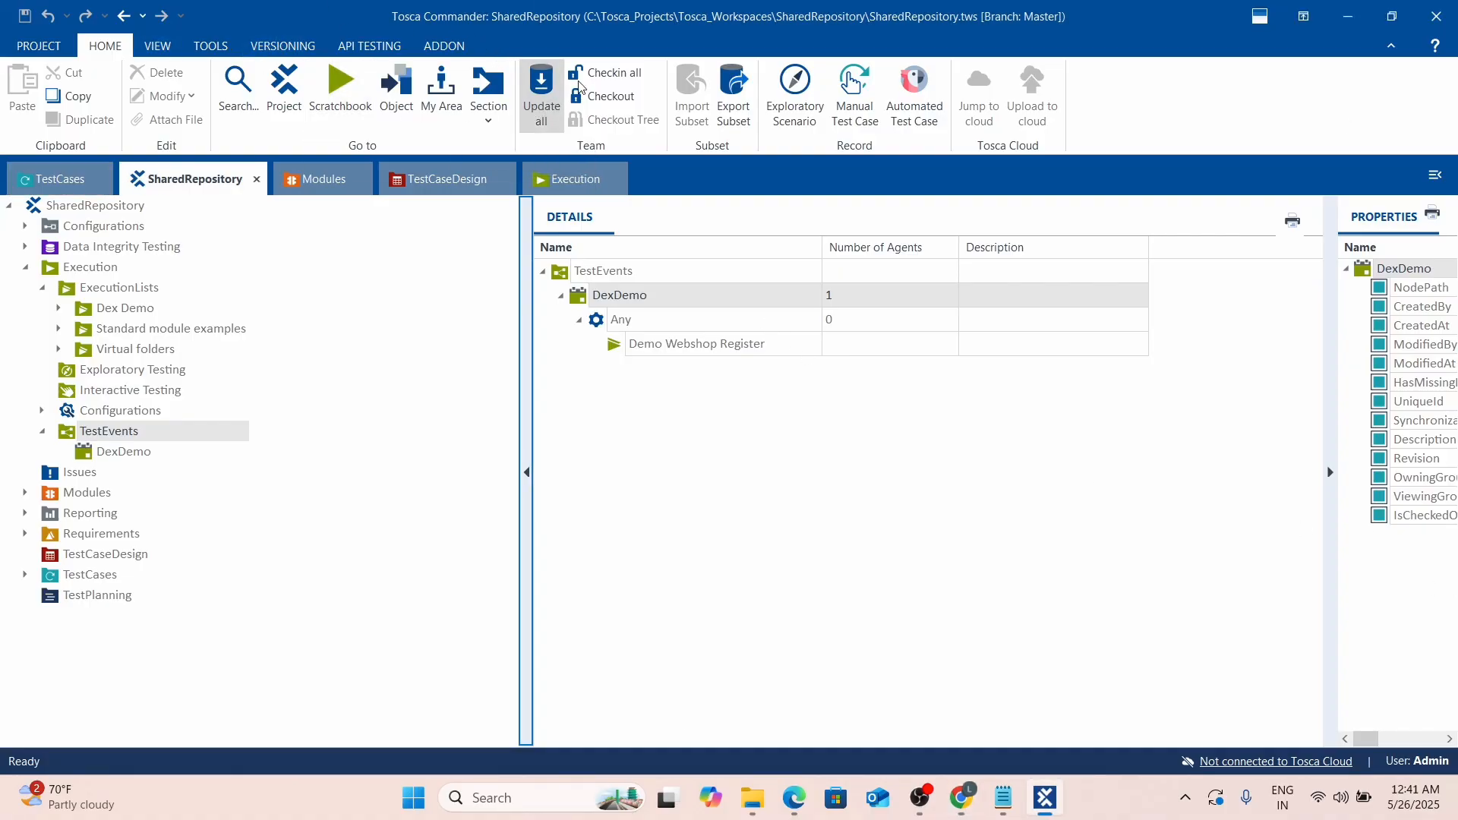
# Update the workspace and read the error on the failed 'Click on Register Link' step.
pyautogui.click(541, 89)
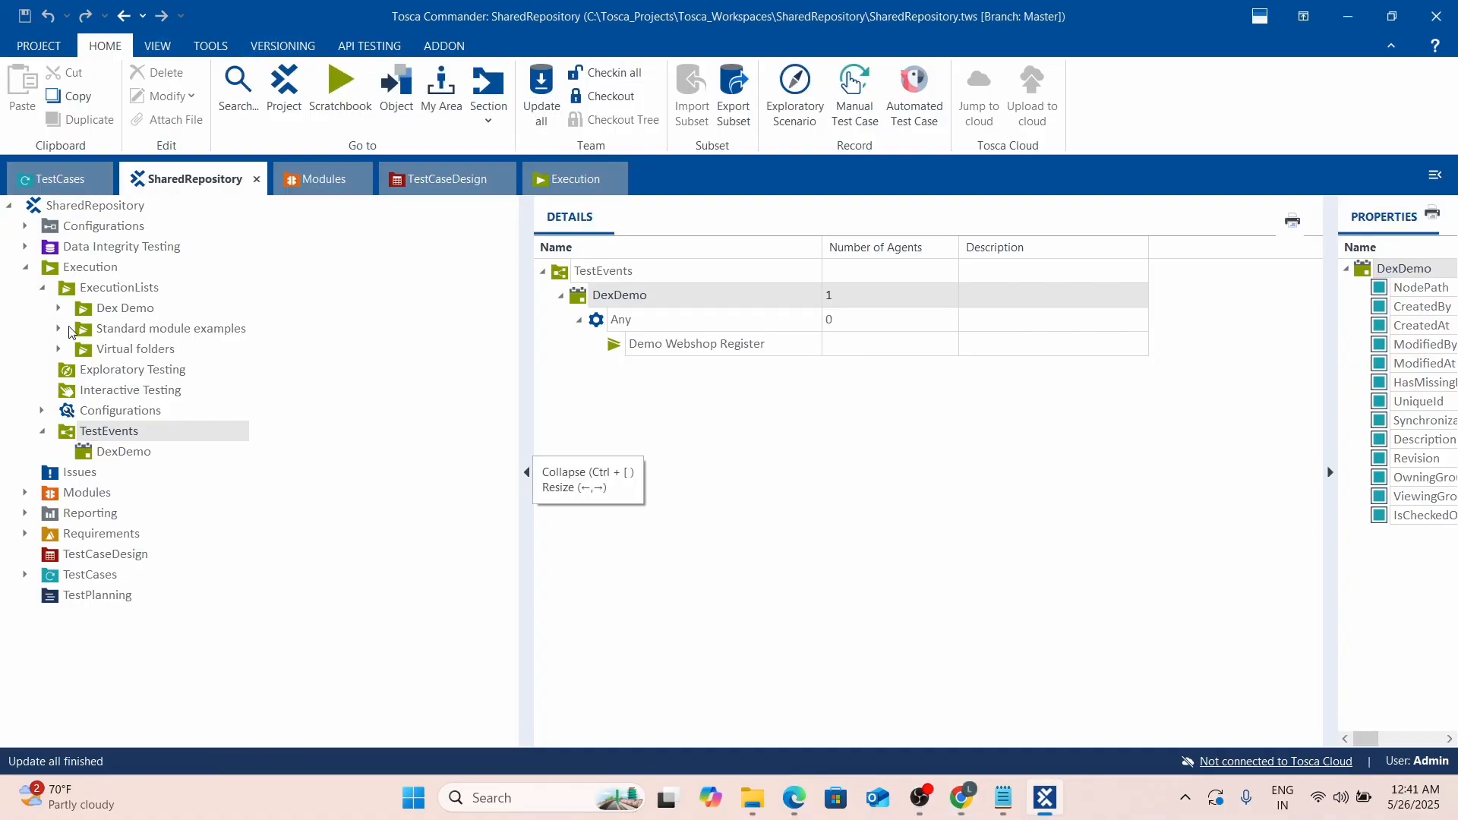
pyautogui.click(59, 308)
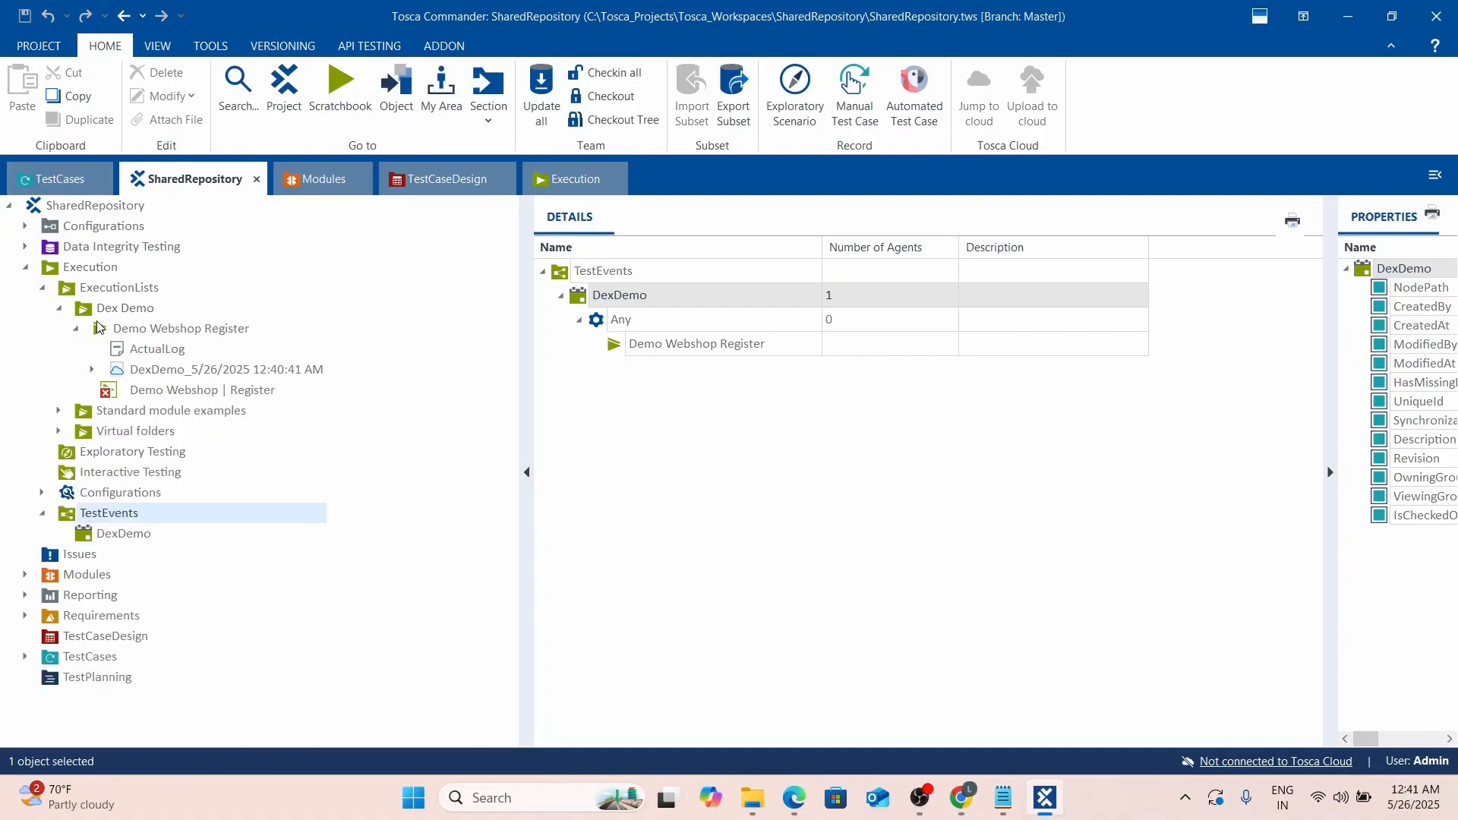
pyautogui.click(139, 392)
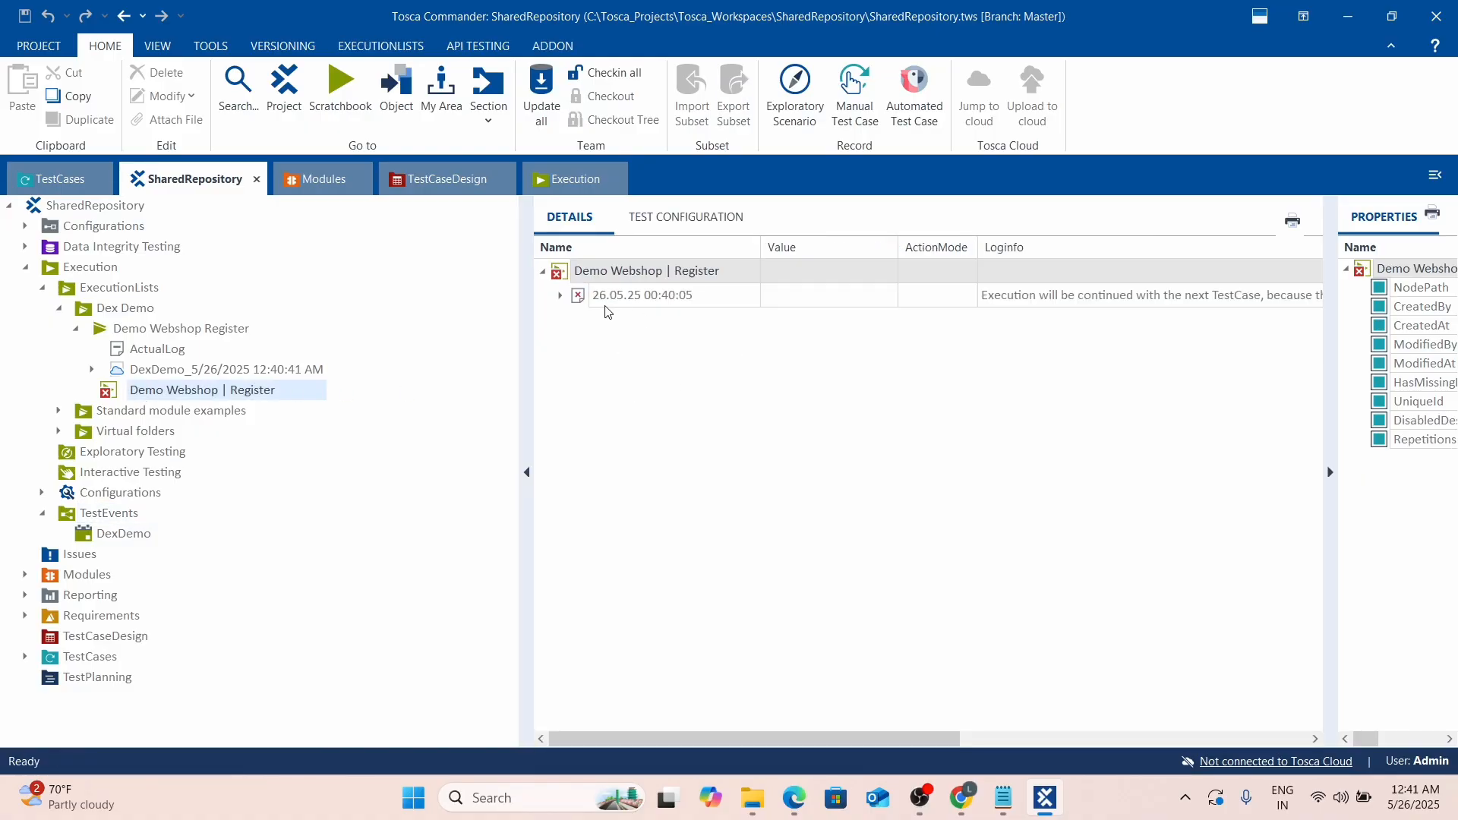
pyautogui.click(561, 295)
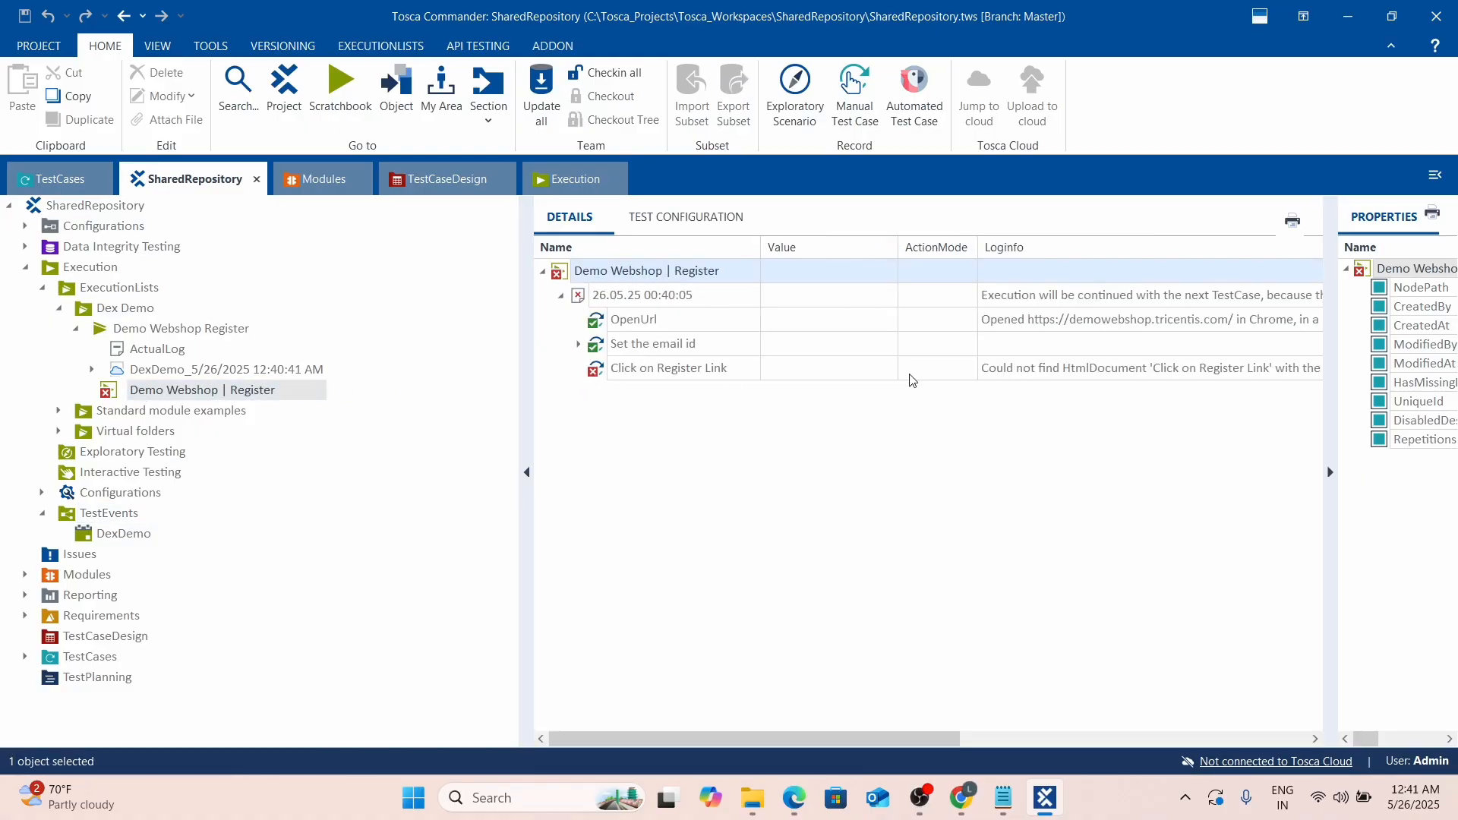
pyautogui.click(1218, 370)
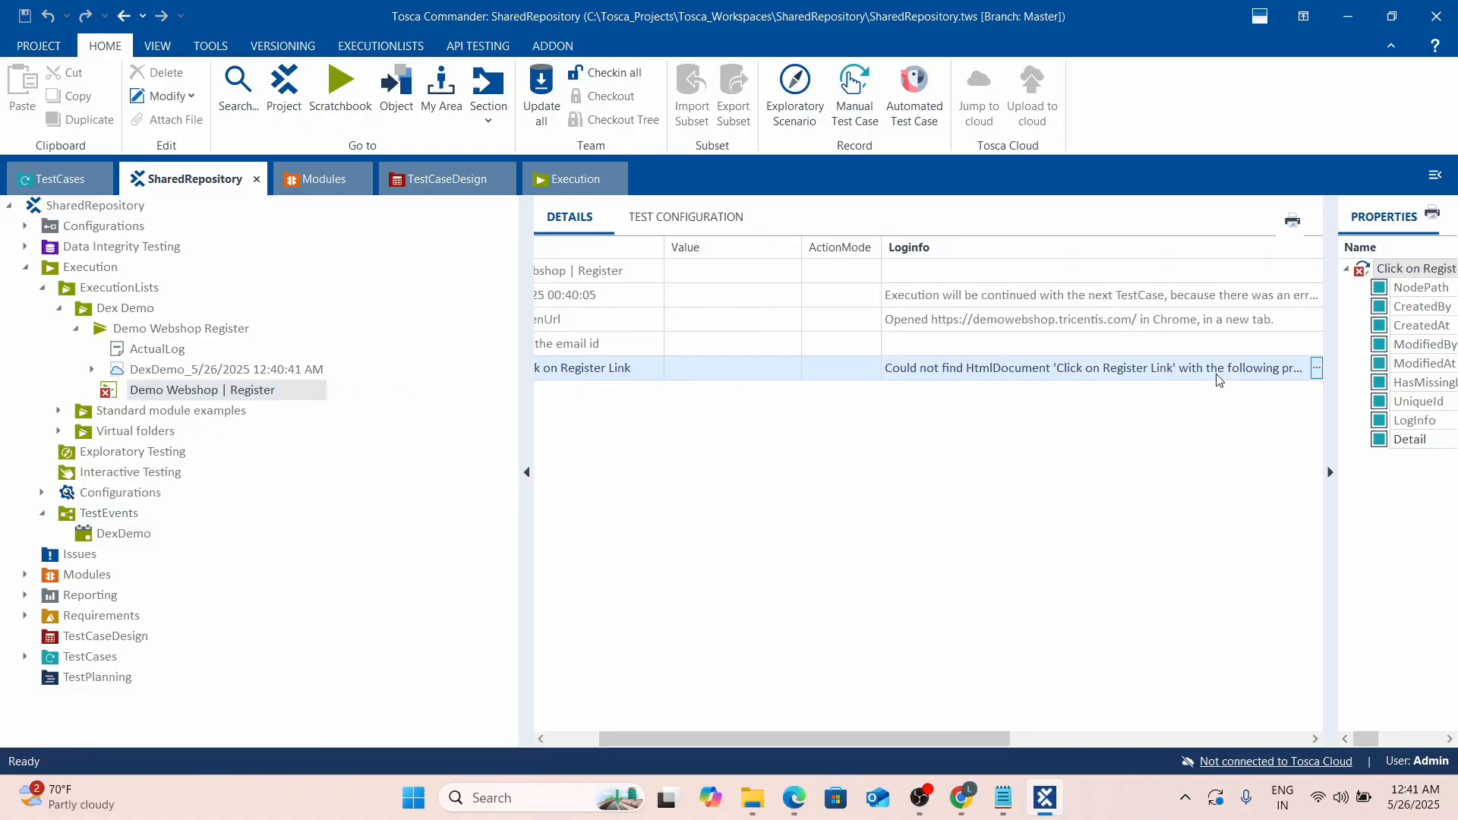
pyautogui.click(1317, 370)
pyautogui.click(1114, 420)
pyautogui.scroll(-1, 1114, 421)
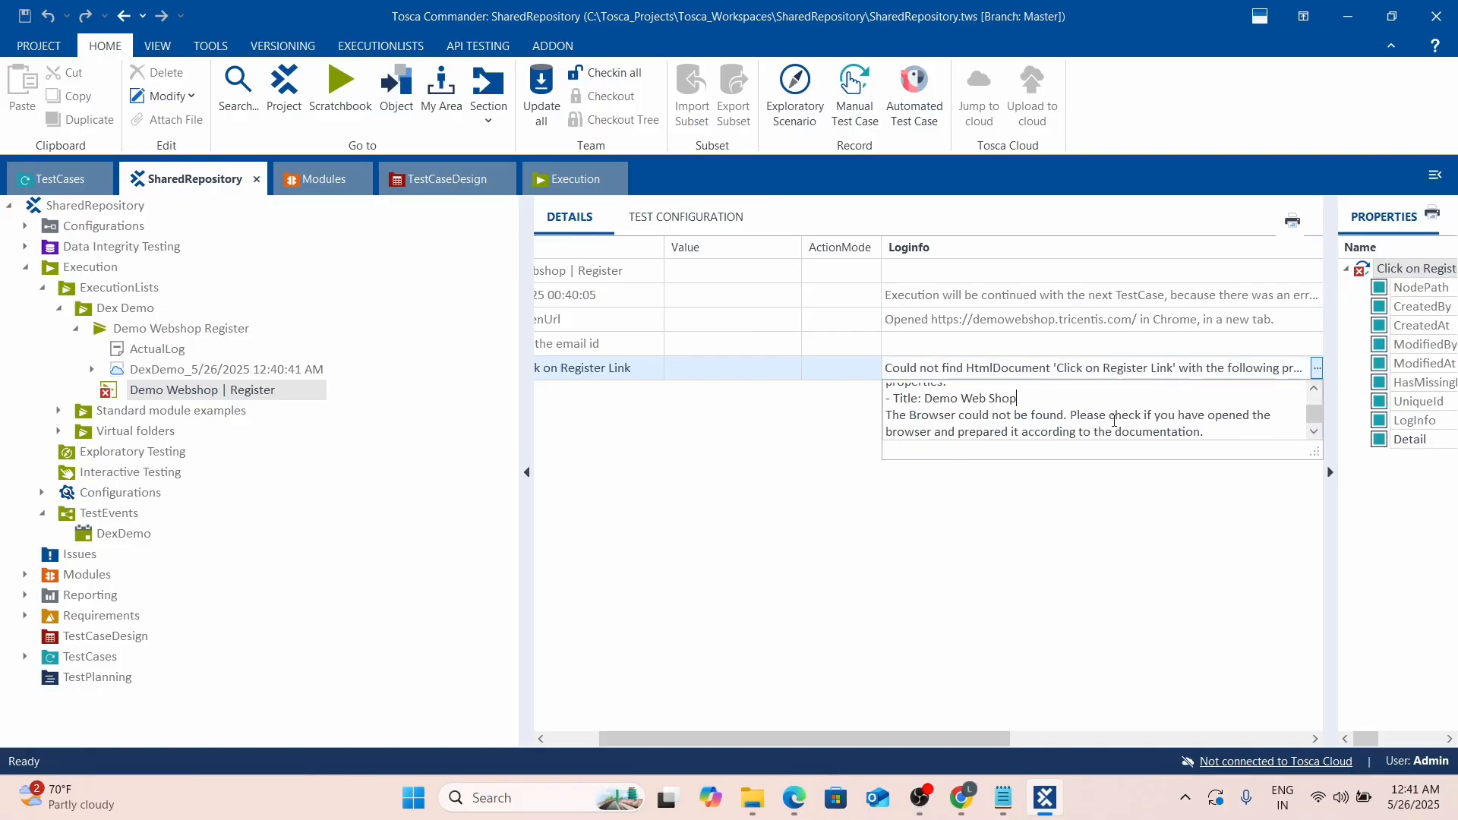
pyautogui.scroll(1, 1061, 406)
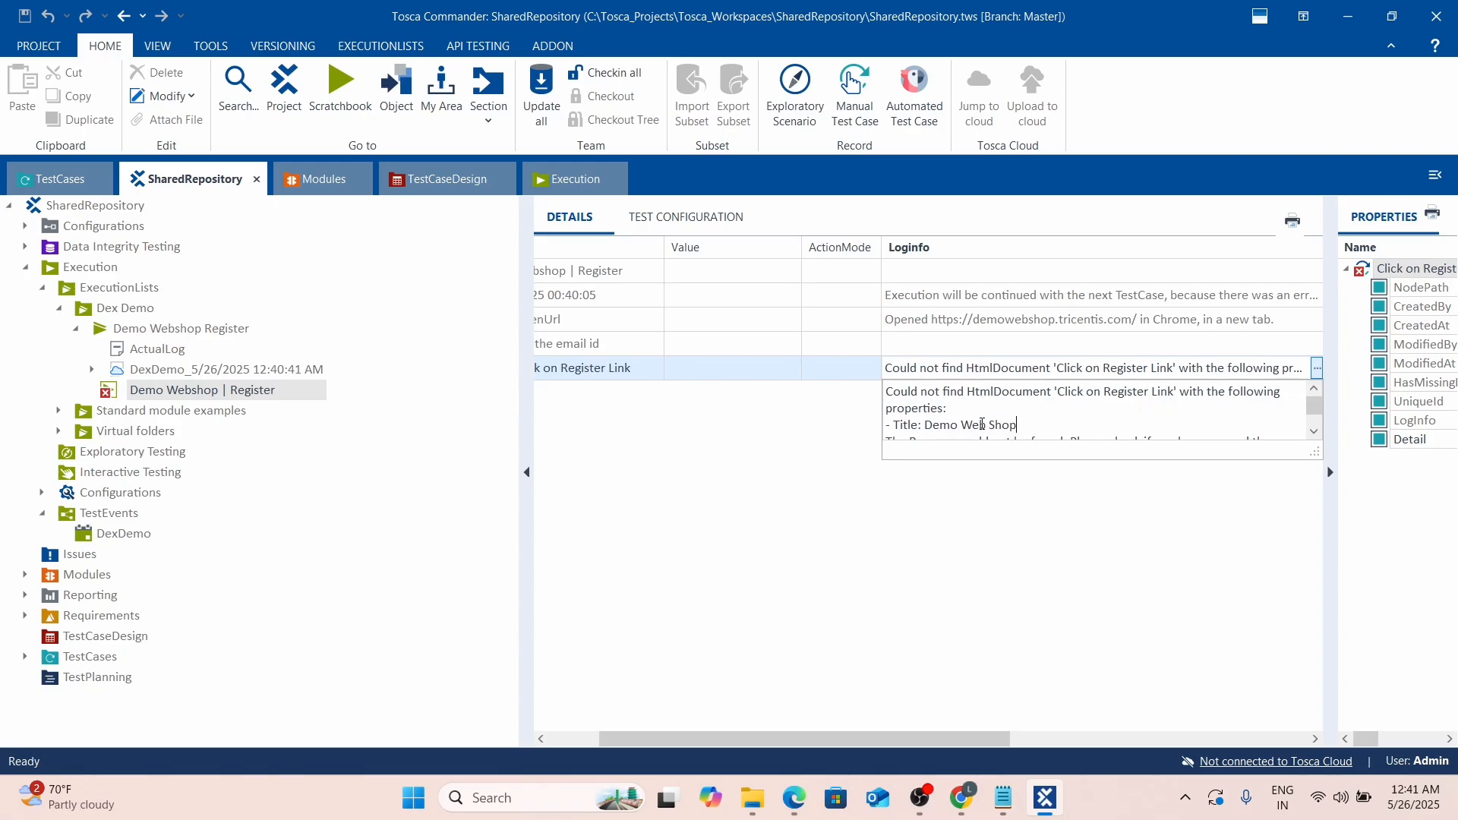
pyautogui.scroll(-1, 986, 423)
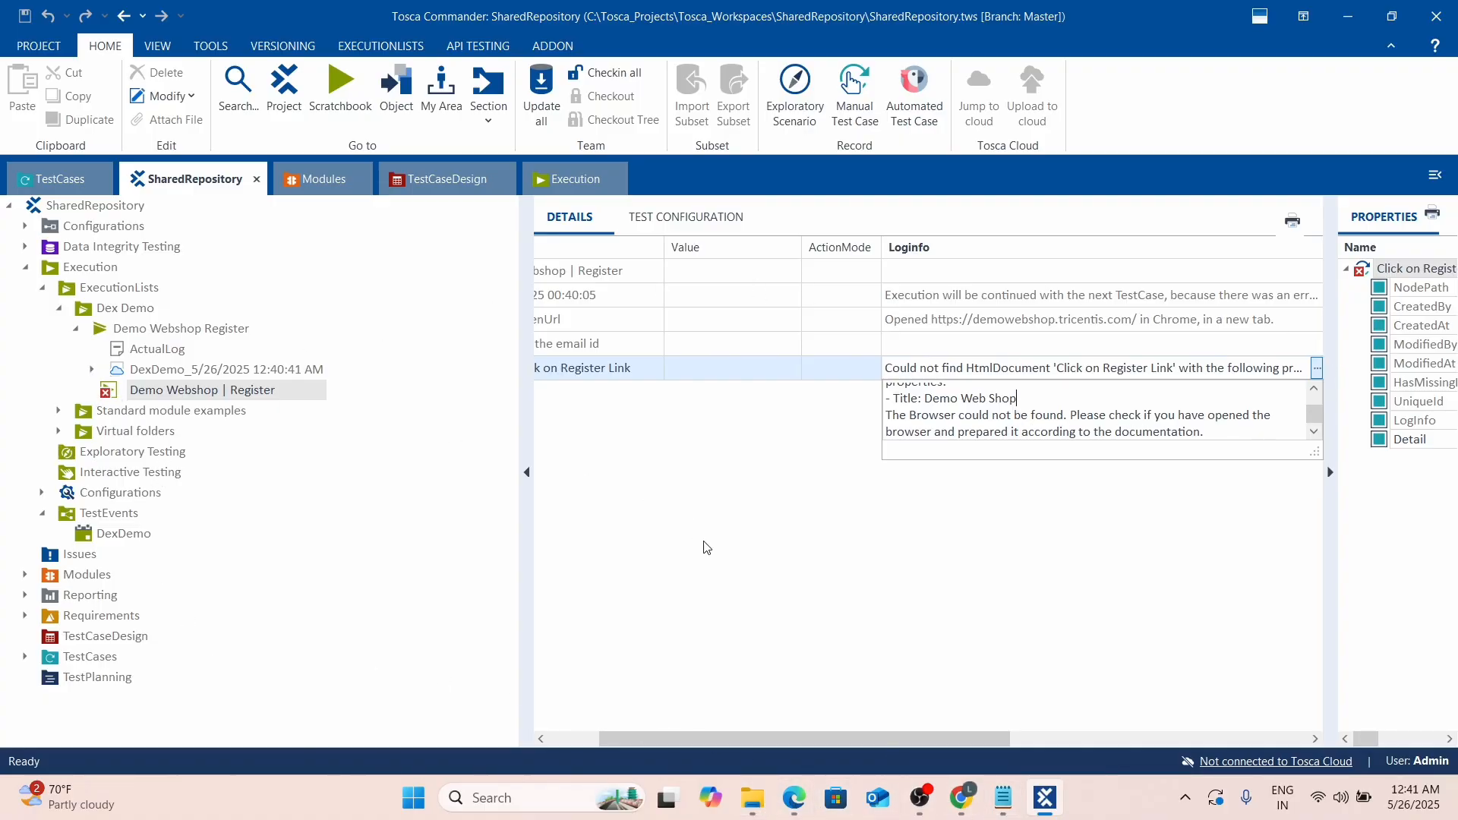
# Inspect the email_input value under the 'Set the email id' step in the Register log.
pyautogui.click(75, 328)
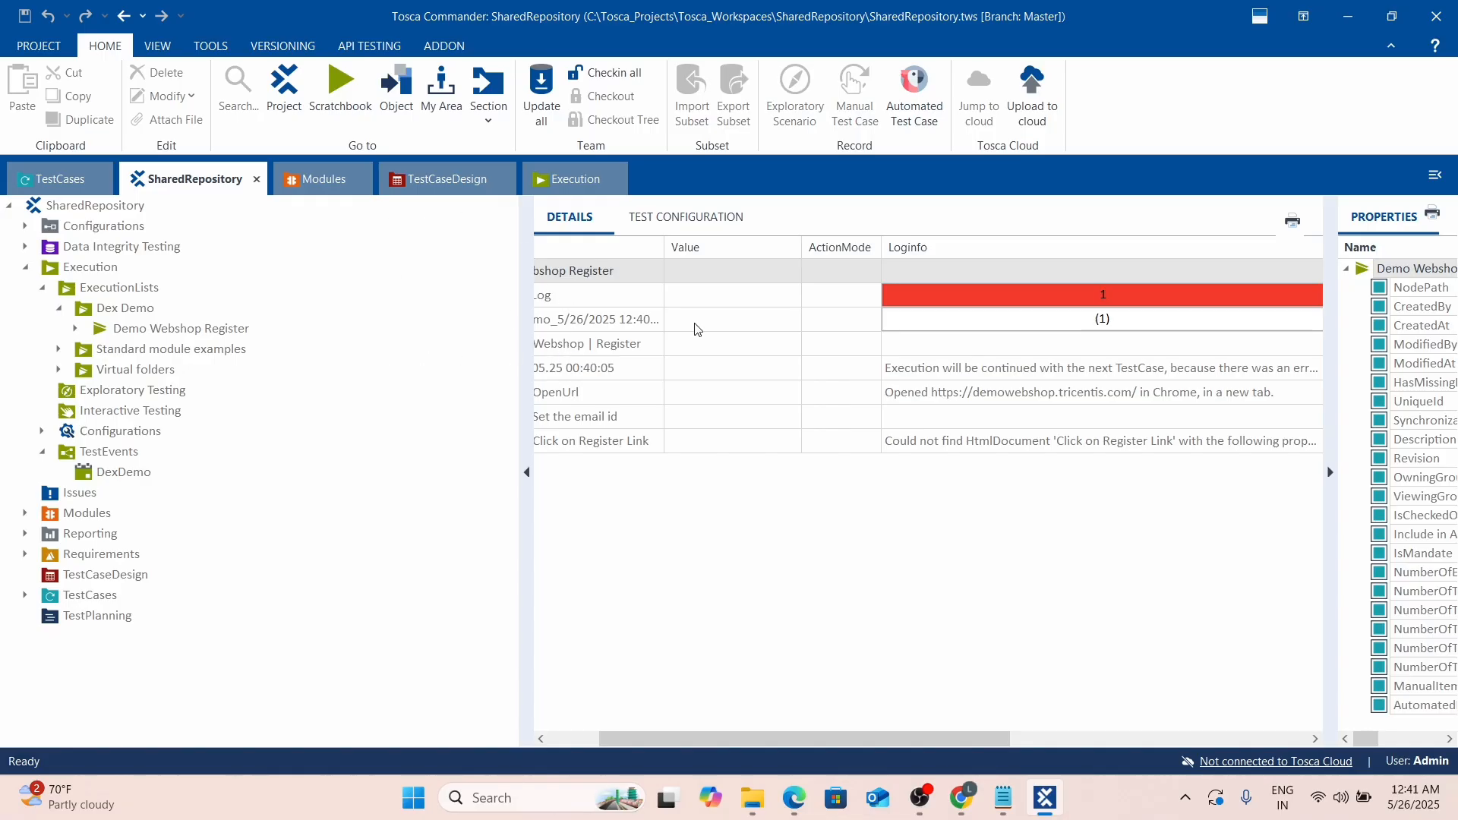
pyautogui.moveTo(640, 739); pyautogui.dragTo(590, 738)
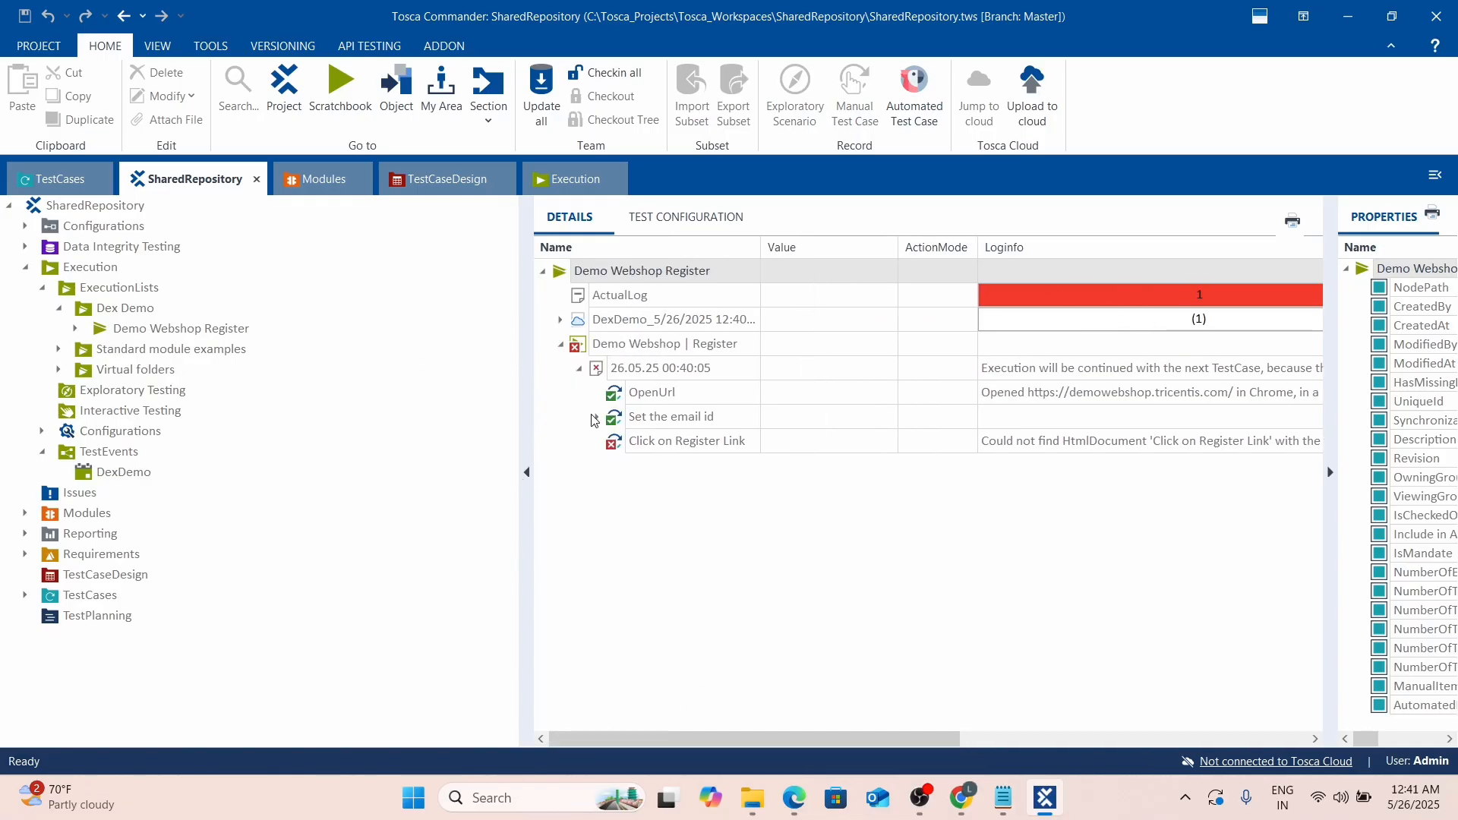
pyautogui.click(873, 591)
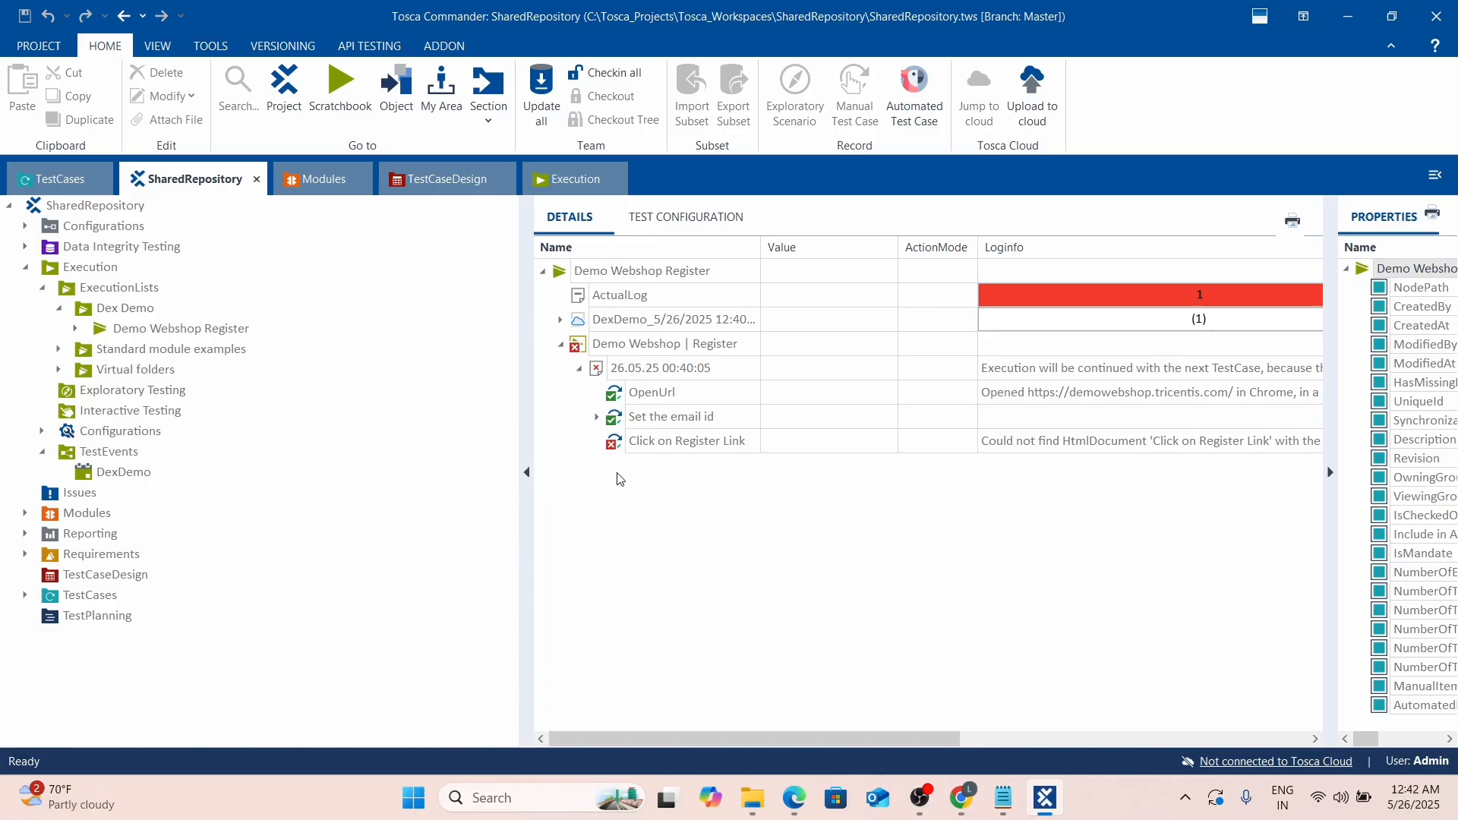
pyautogui.click(597, 418)
pyautogui.click(597, 417)
pyautogui.click(597, 418)
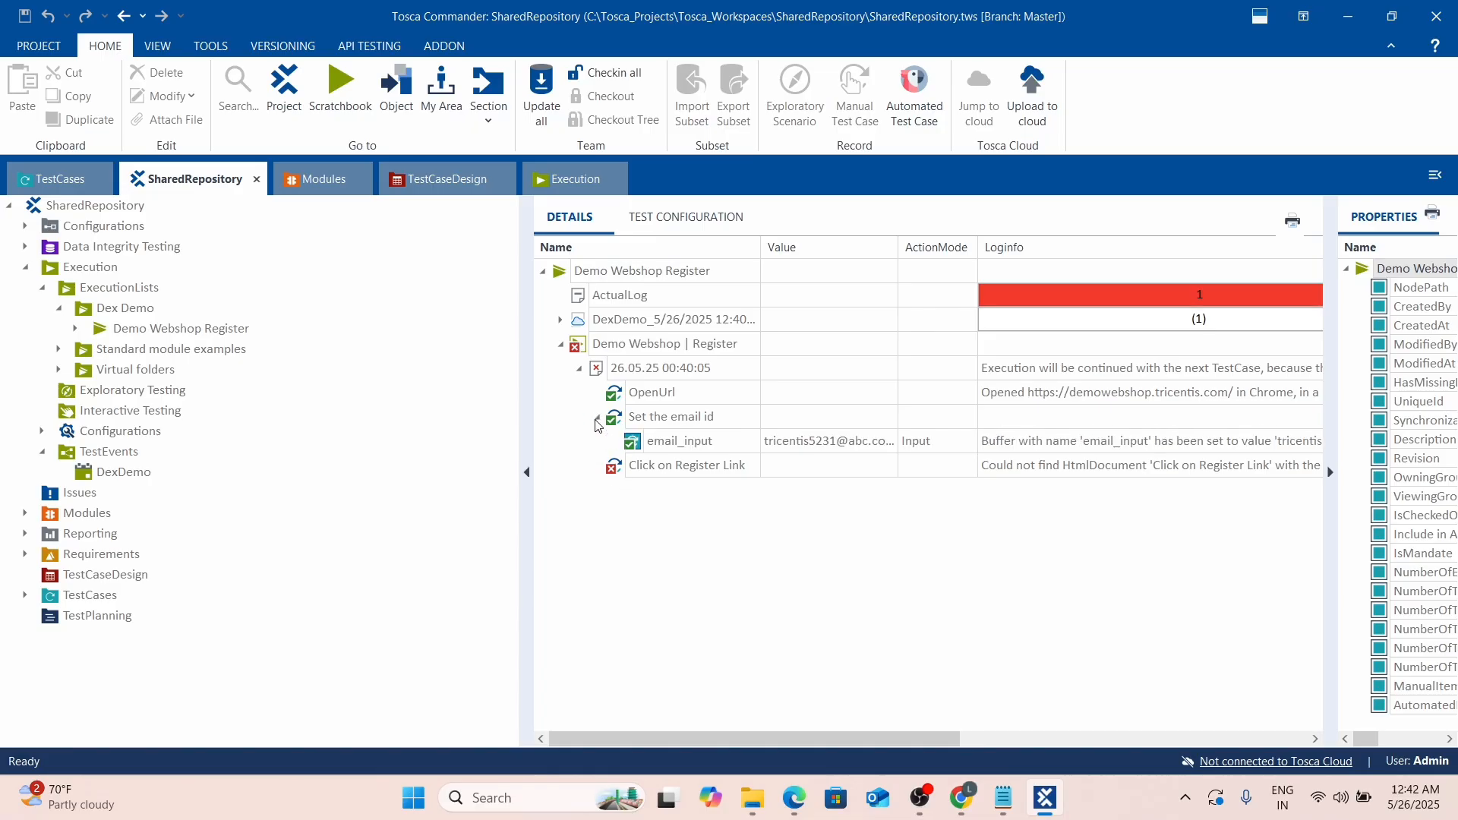
pyautogui.click(597, 418)
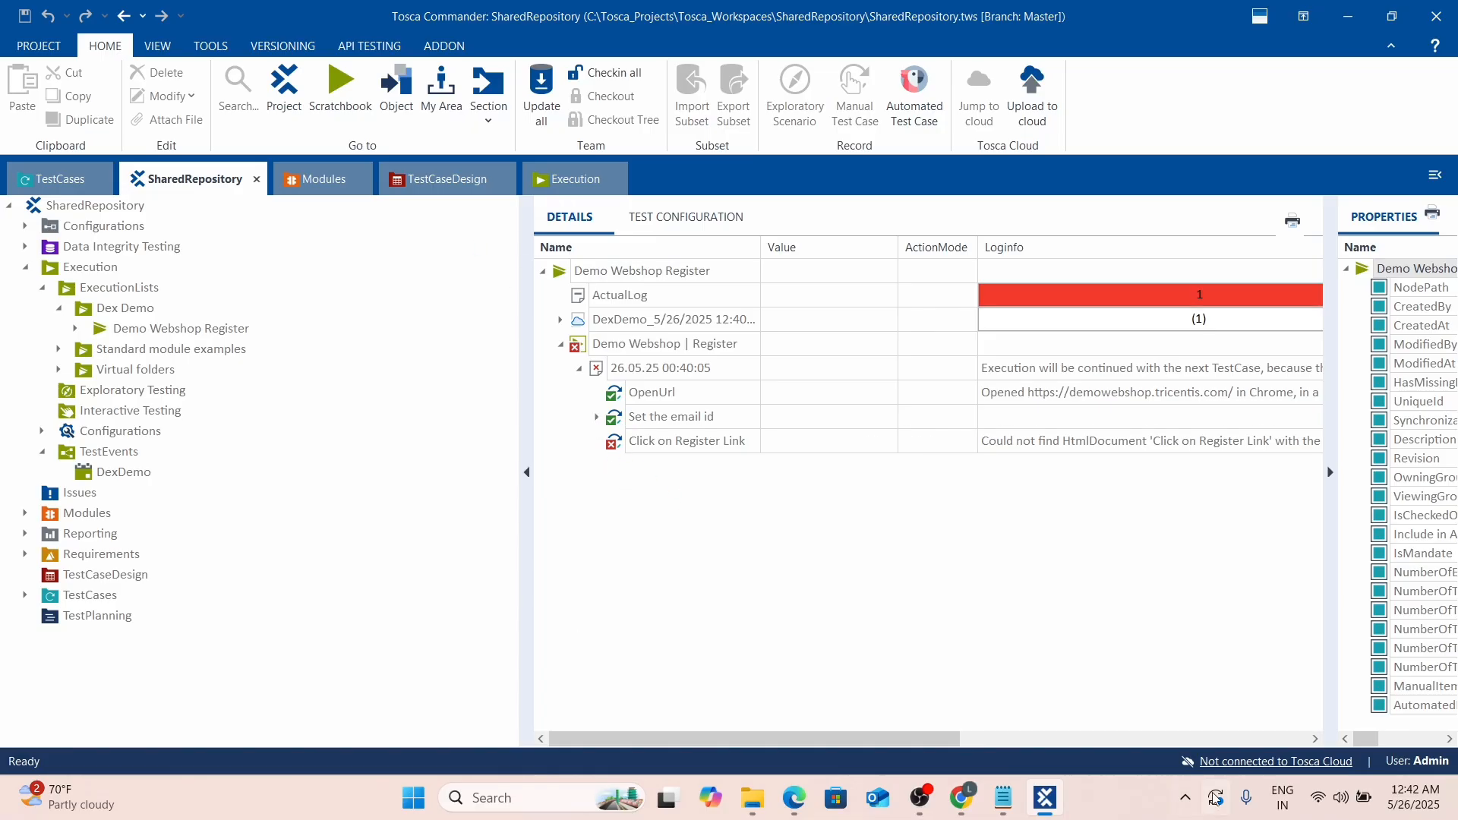
# Close the Demo Web Shop Register tab in Chrome.
pyautogui.moveTo(963, 801)
pyautogui.click(988, 706)
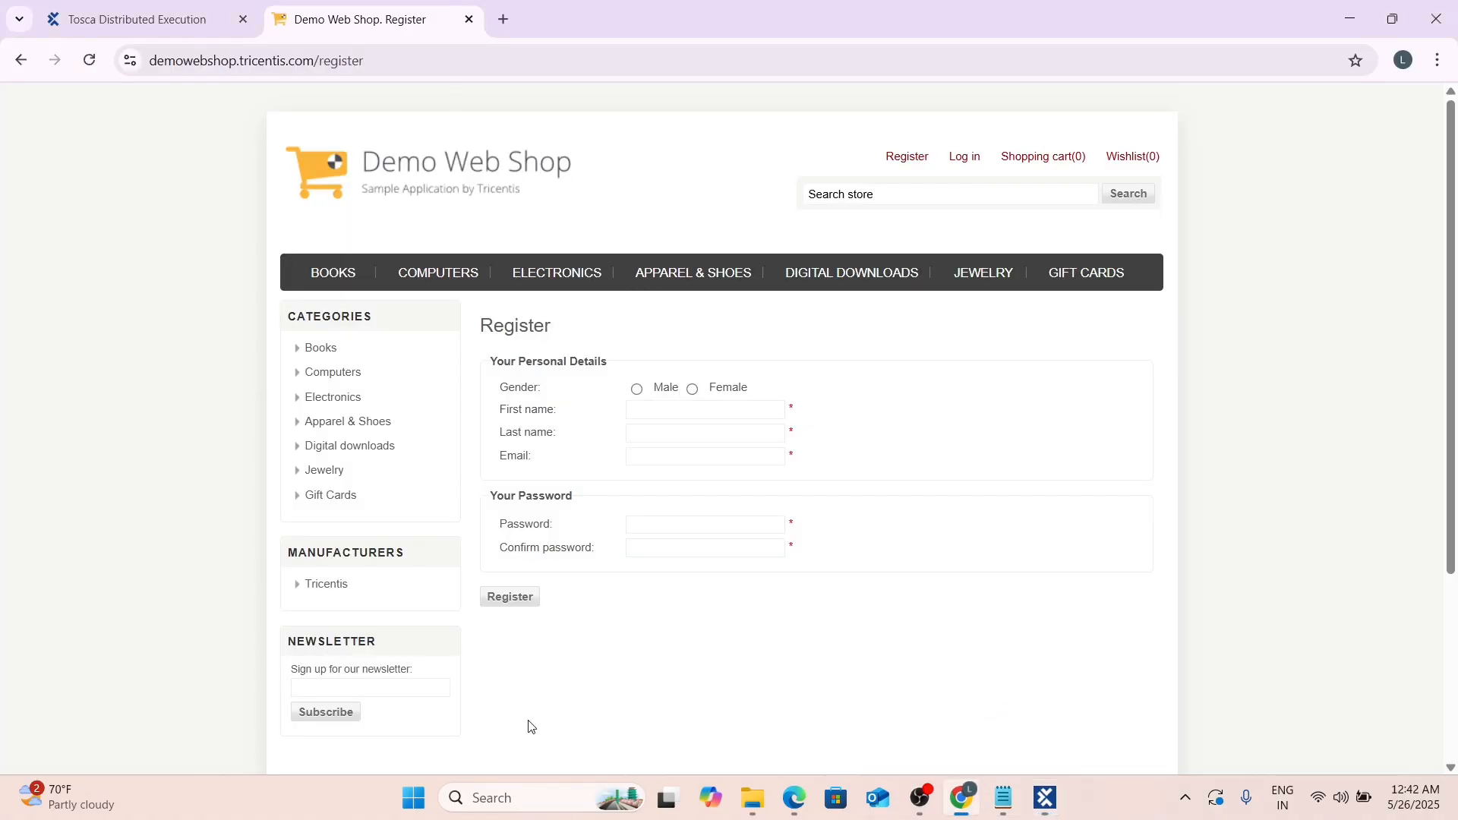
pyautogui.click(469, 19)
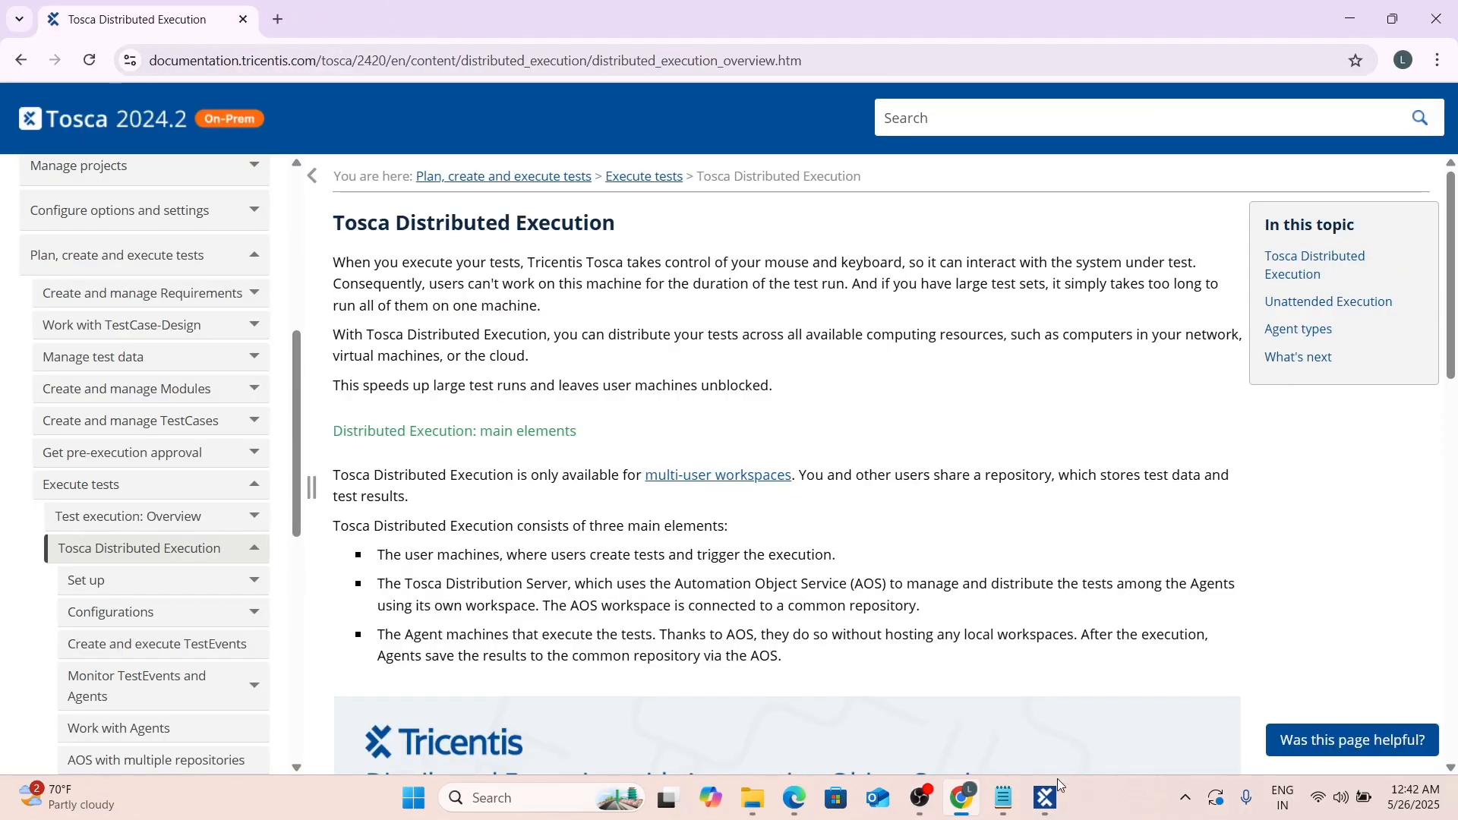
pyautogui.click(1046, 804)
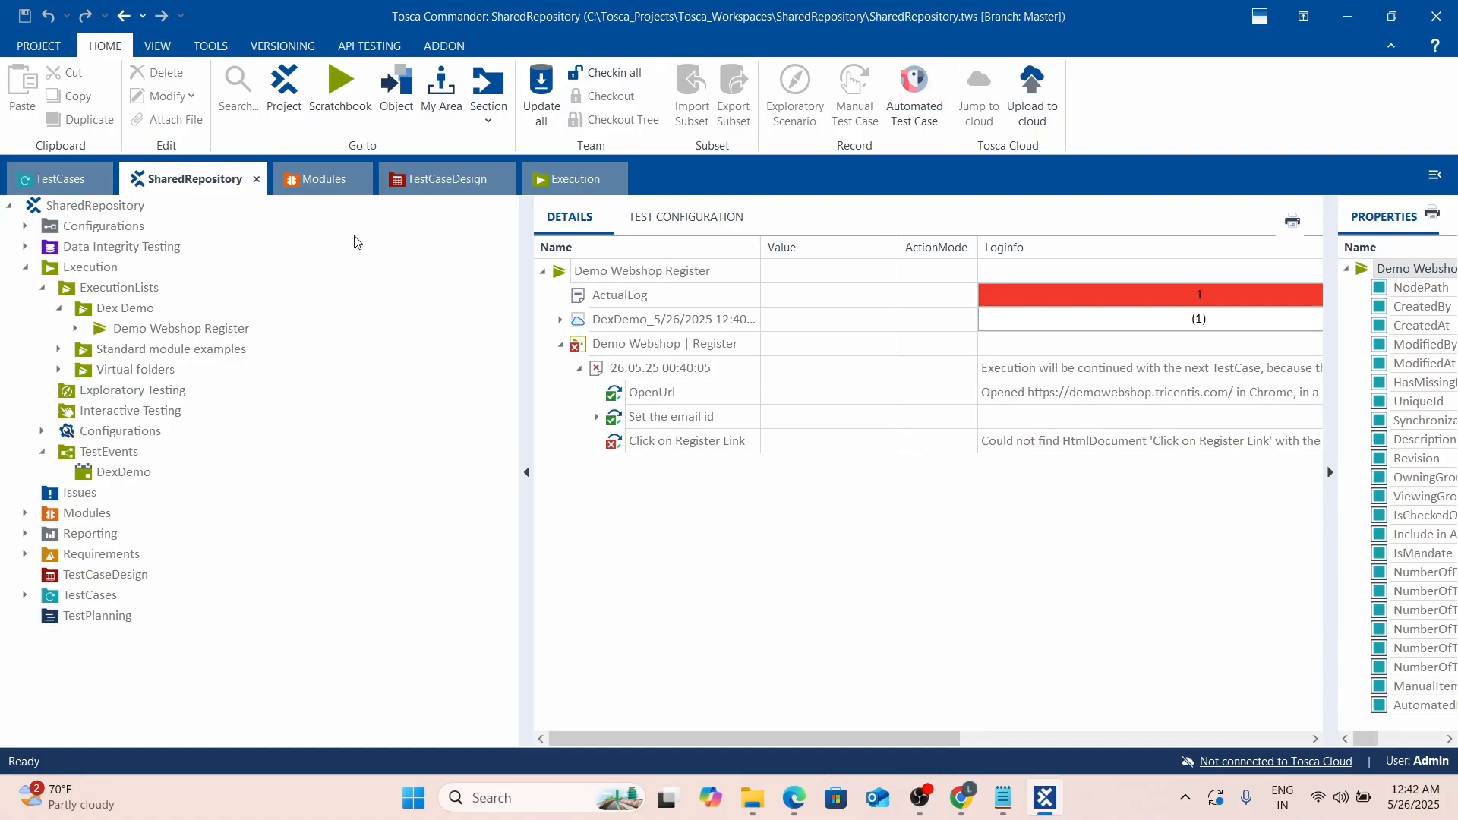
# Show Demo Webshop | Register's test configuration and select its Browser parameter.
pyautogui.click(76, 329)
pyautogui.click(159, 329)
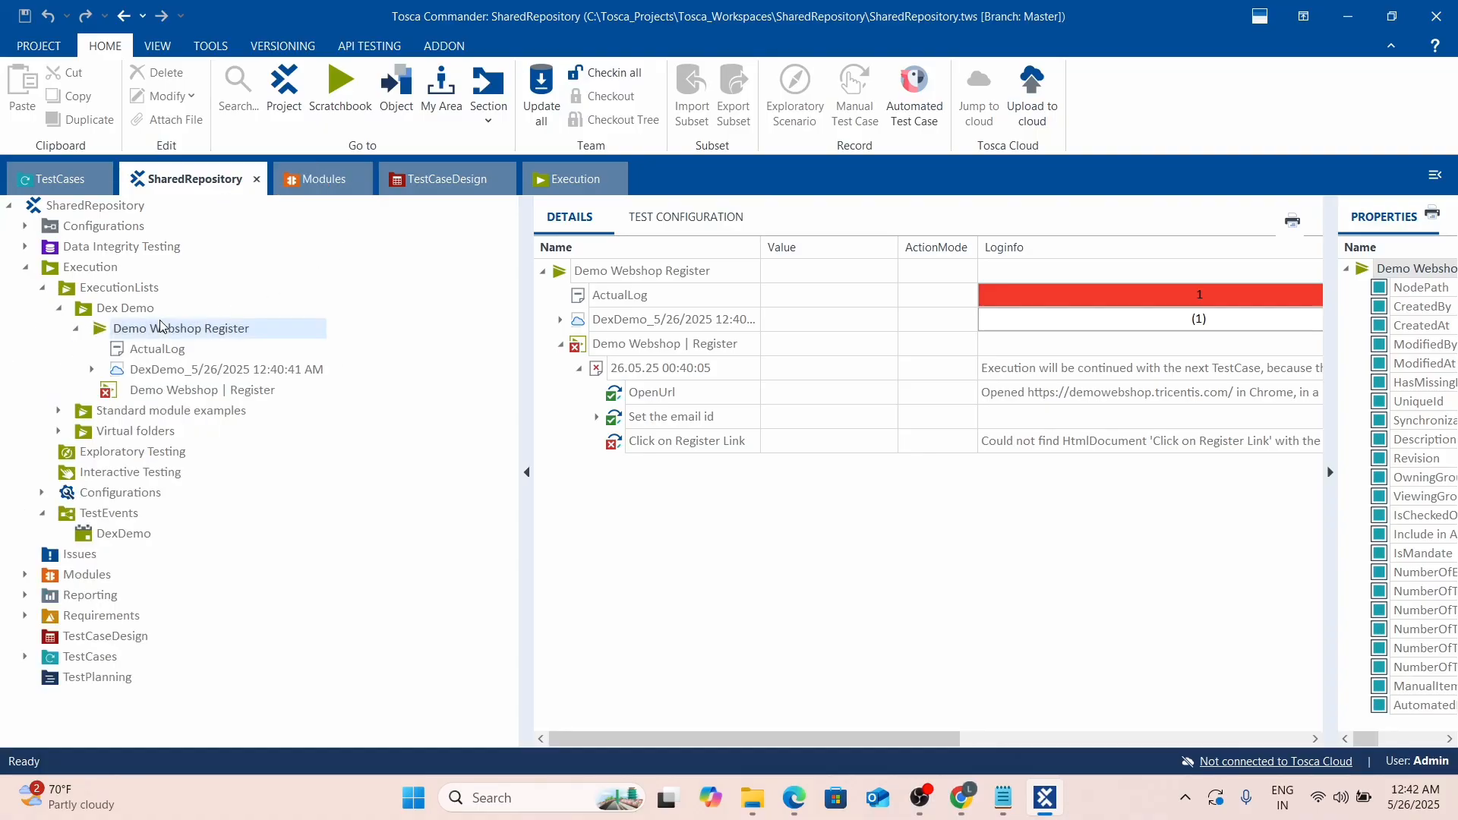
pyautogui.click(186, 392)
pyautogui.click(651, 217)
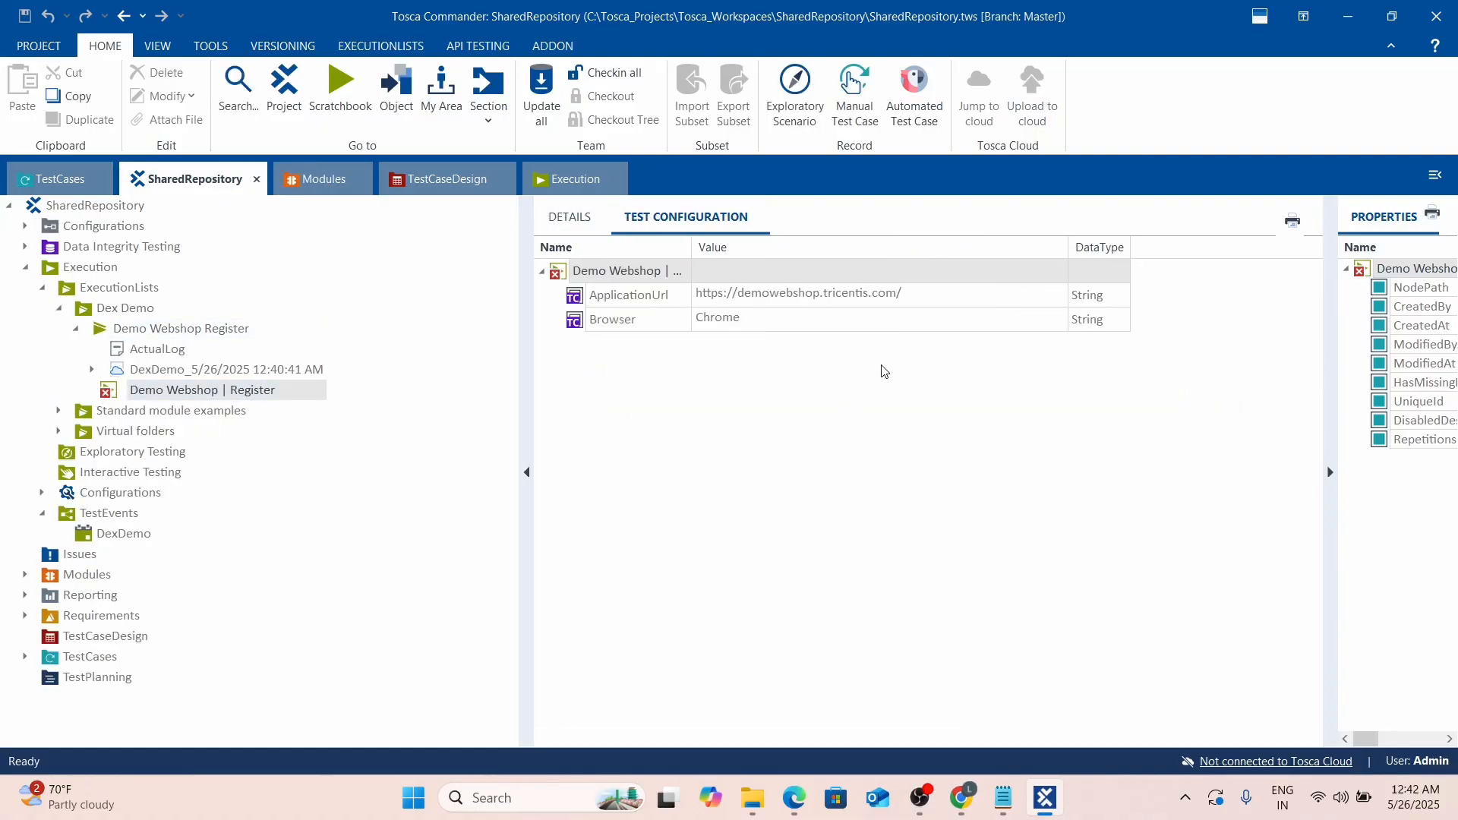
pyautogui.click(712, 330)
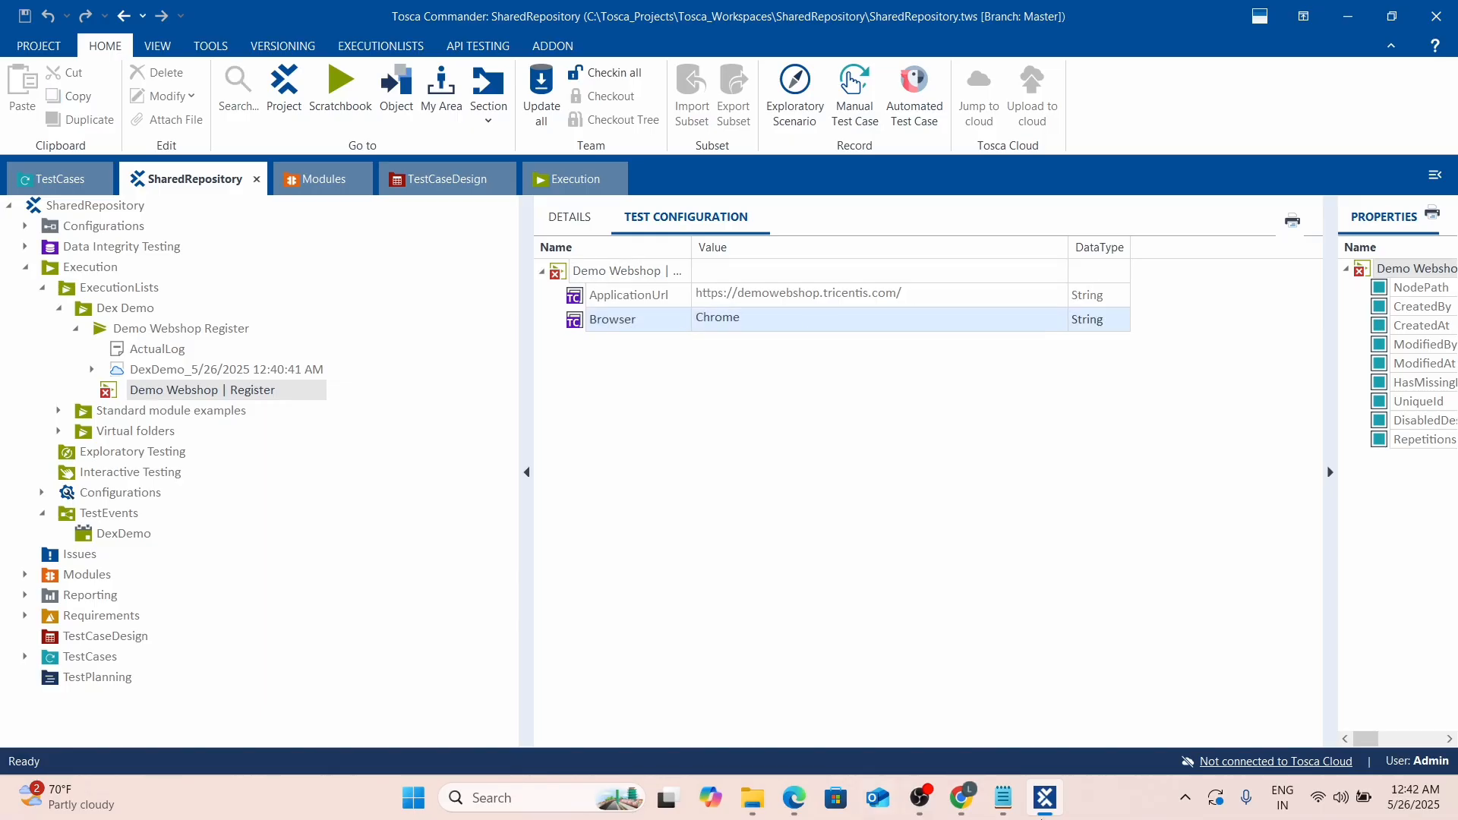
# From the Tricentis docs window, open Chrome's Extensions > Manage Extensions page.
pyautogui.moveTo(978, 808)
pyautogui.moveTo(1000, 707)
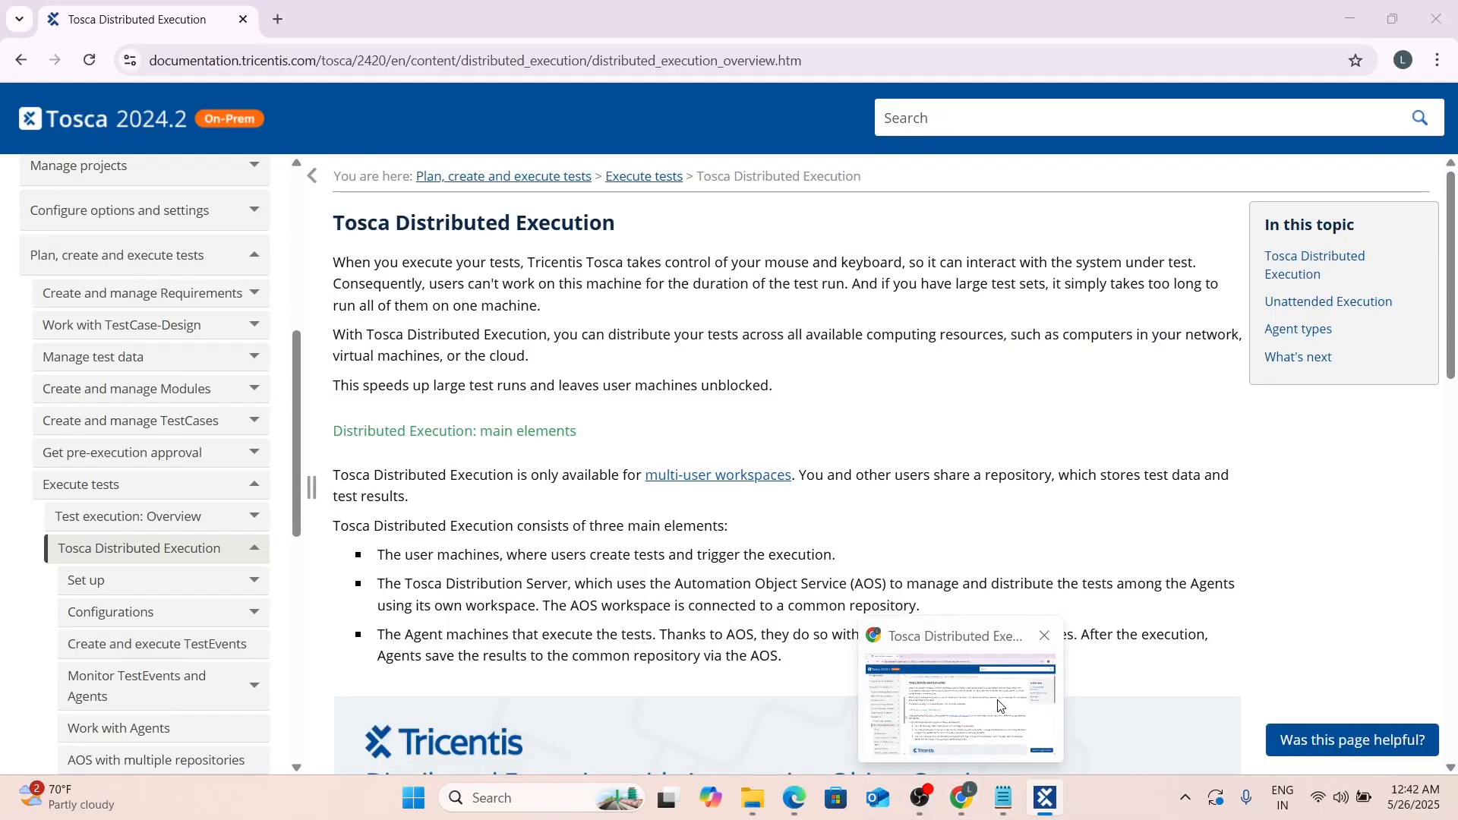
pyautogui.click(1000, 707)
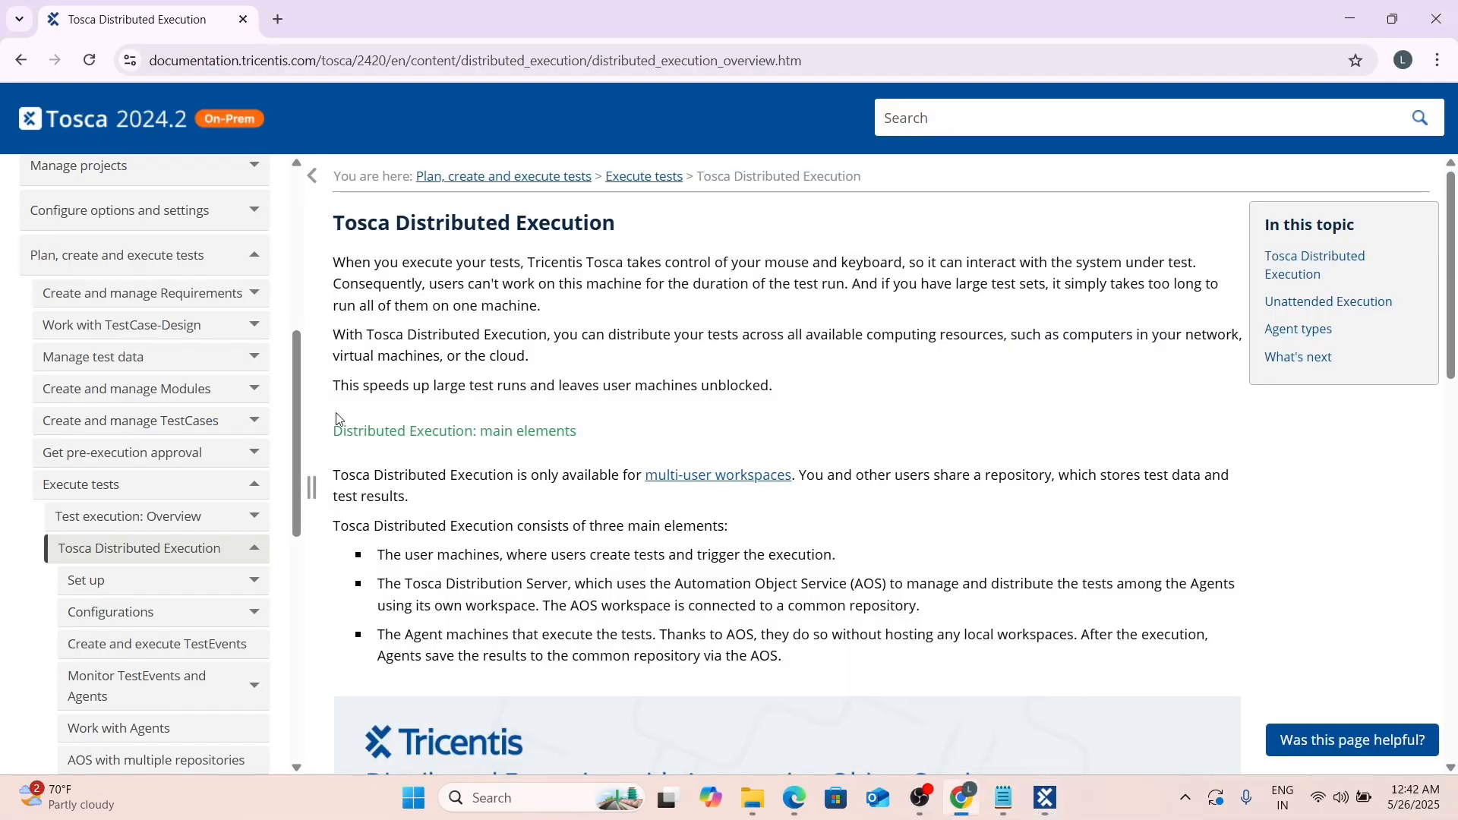
pyautogui.click(1439, 61)
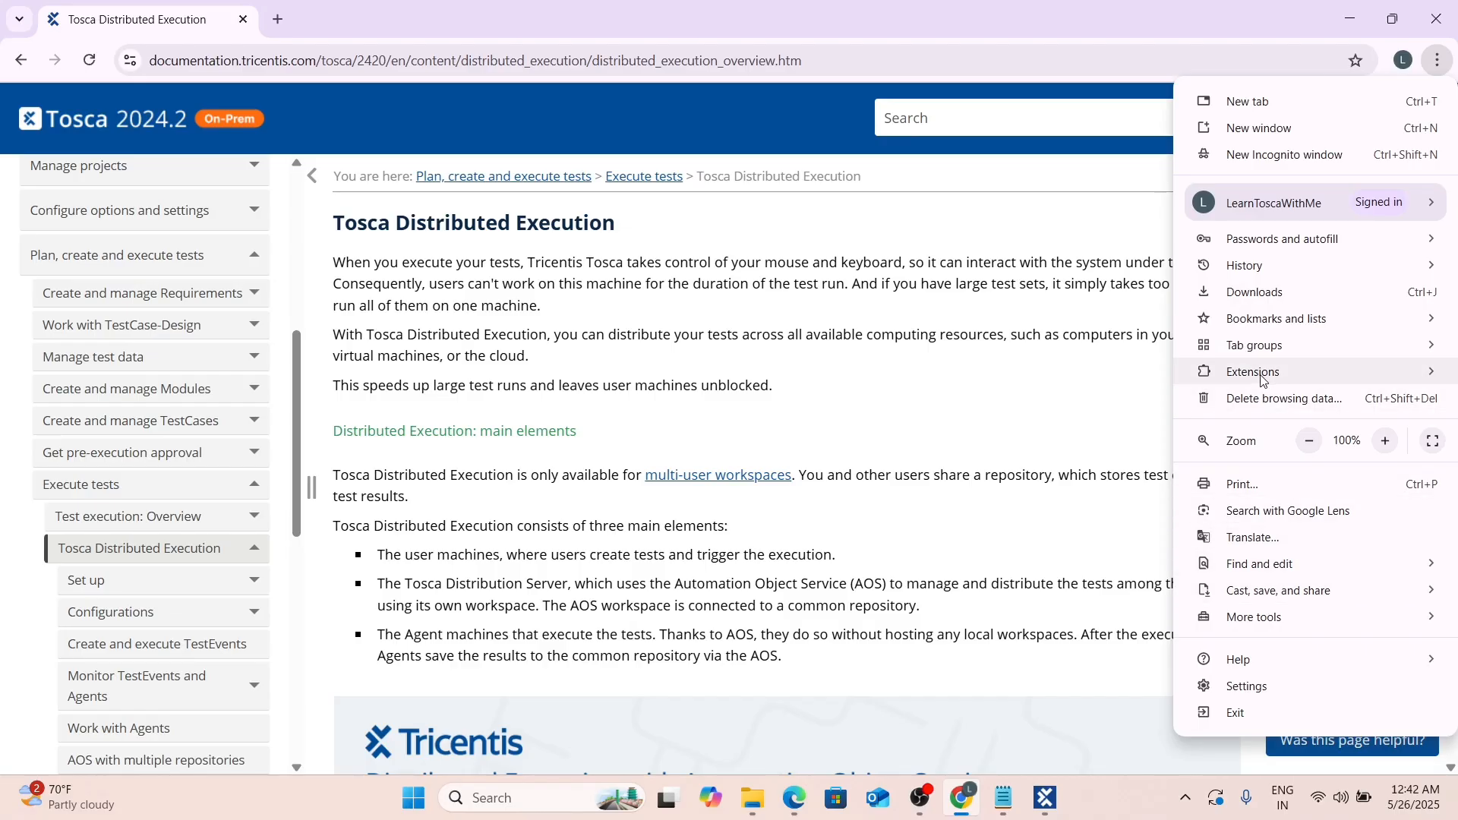
pyautogui.moveTo(1260, 380)
pyautogui.click(1099, 382)
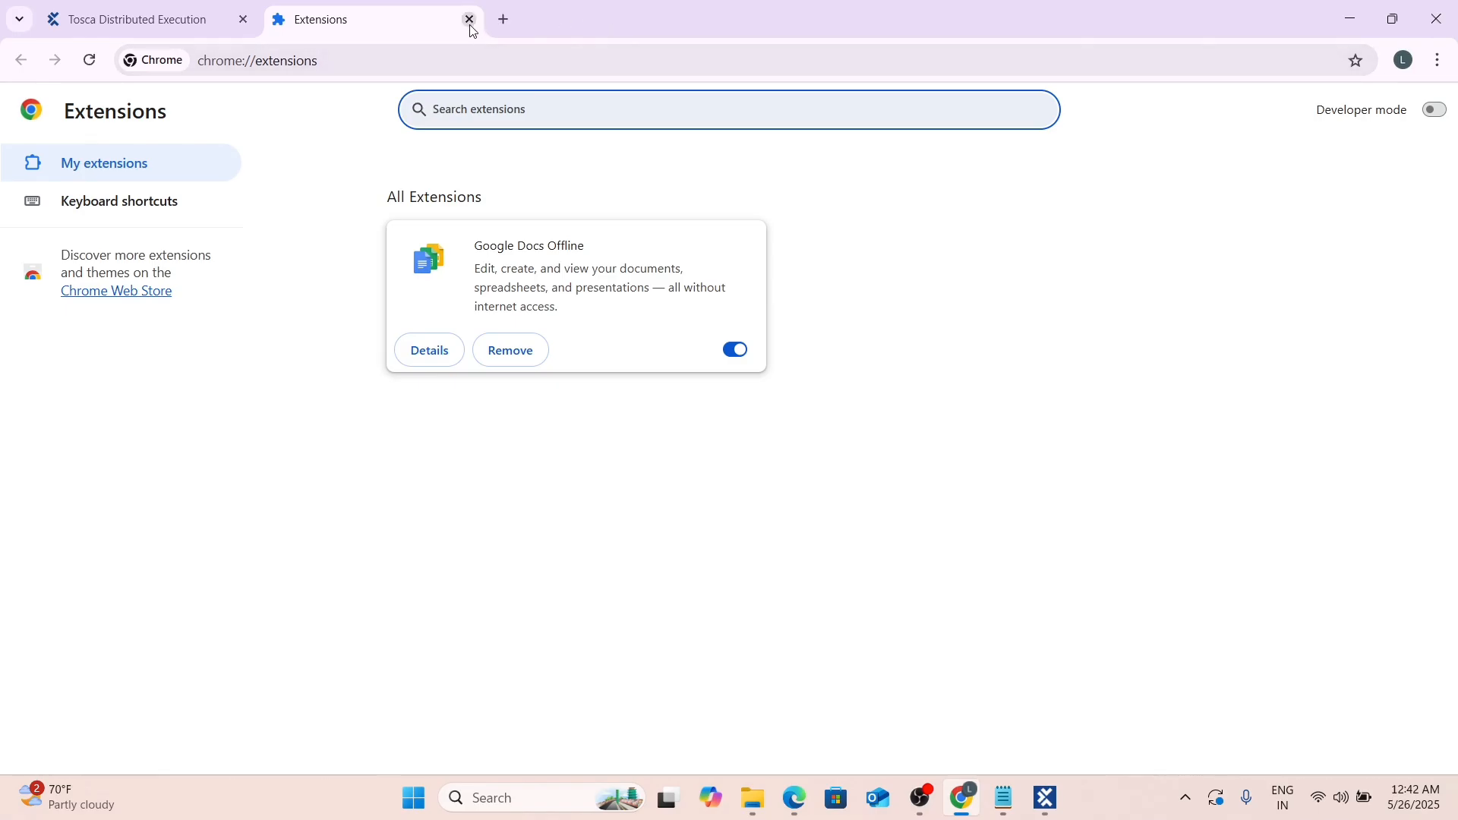
# Close and relaunch Chrome via taskbar search 'chr', then bring up the DistributedExecution folder.
pyautogui.click(1438, 19)
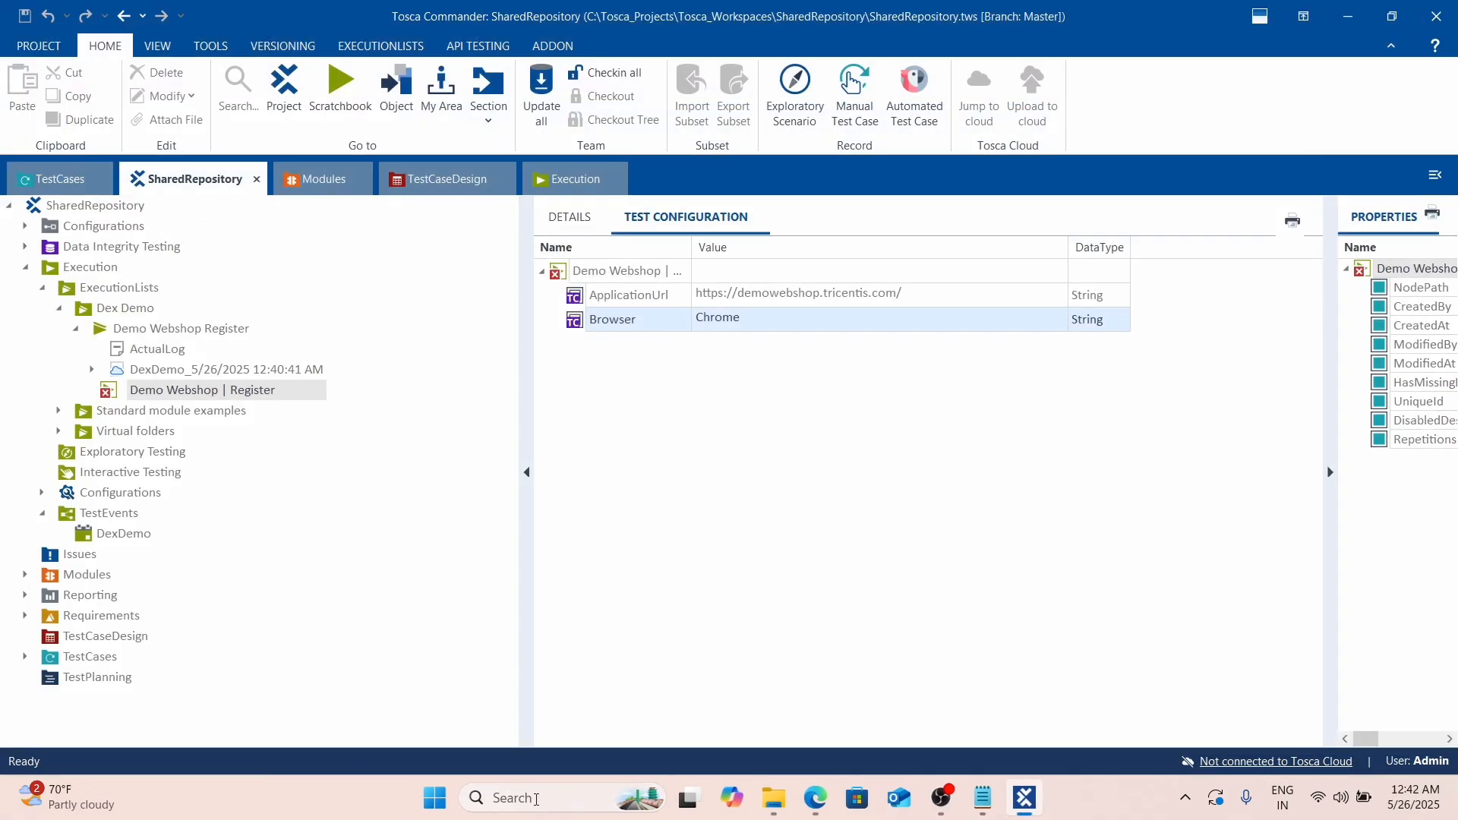
pyautogui.click(536, 799)
pyautogui.write('chrome://extensions')
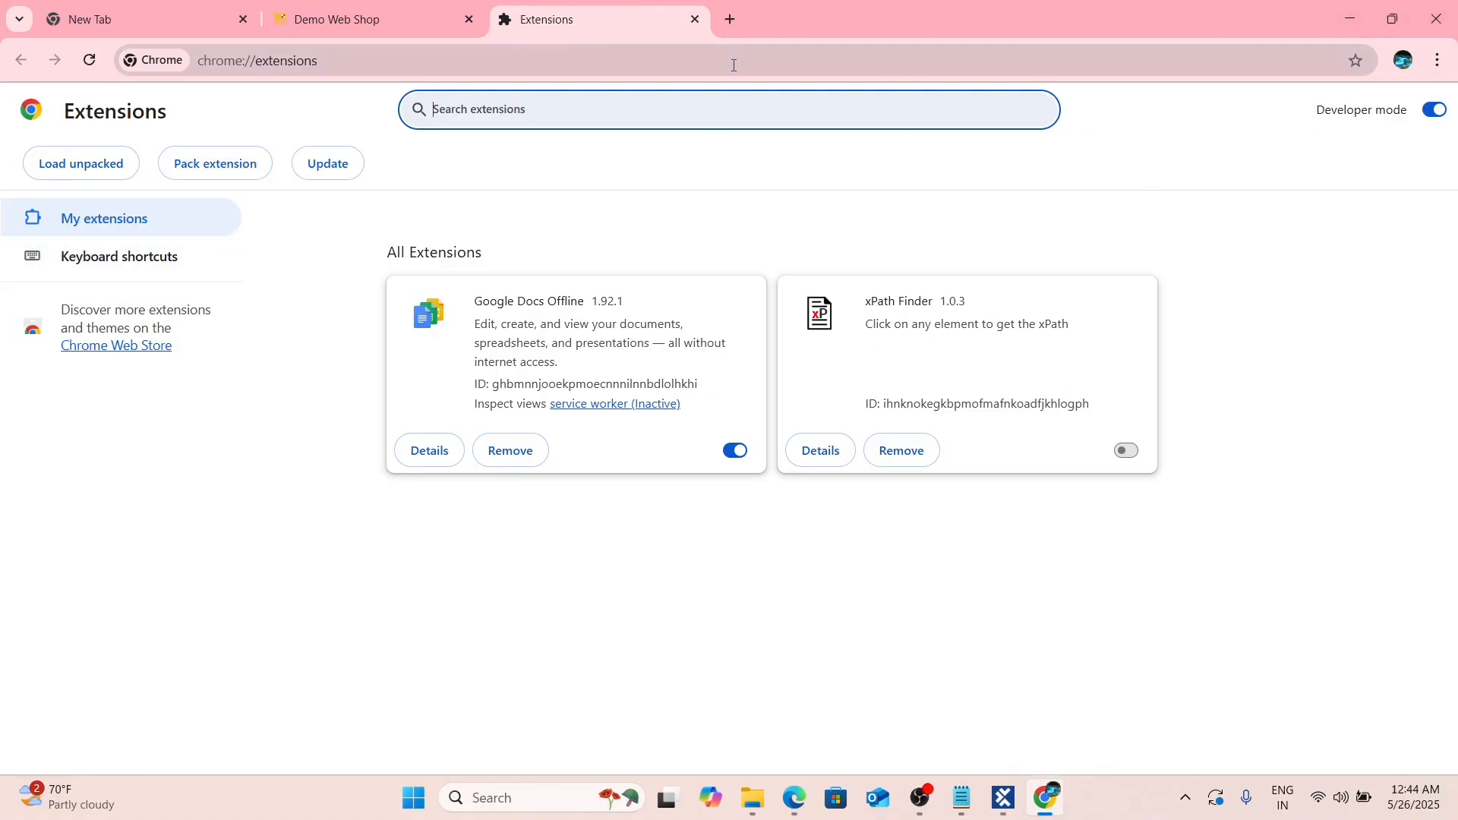
pyautogui.click(890, 640)
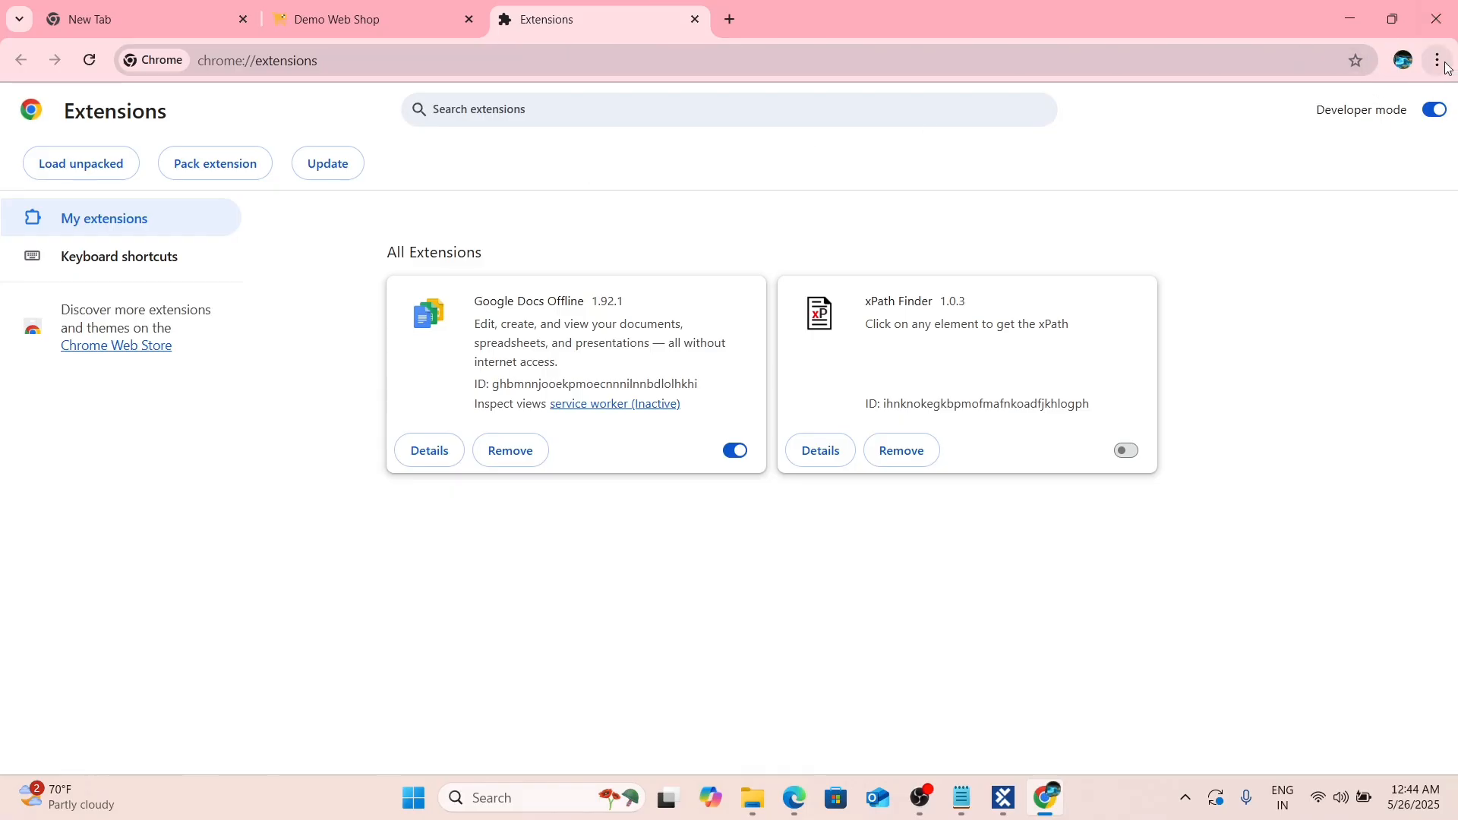
pyautogui.click(751, 797)
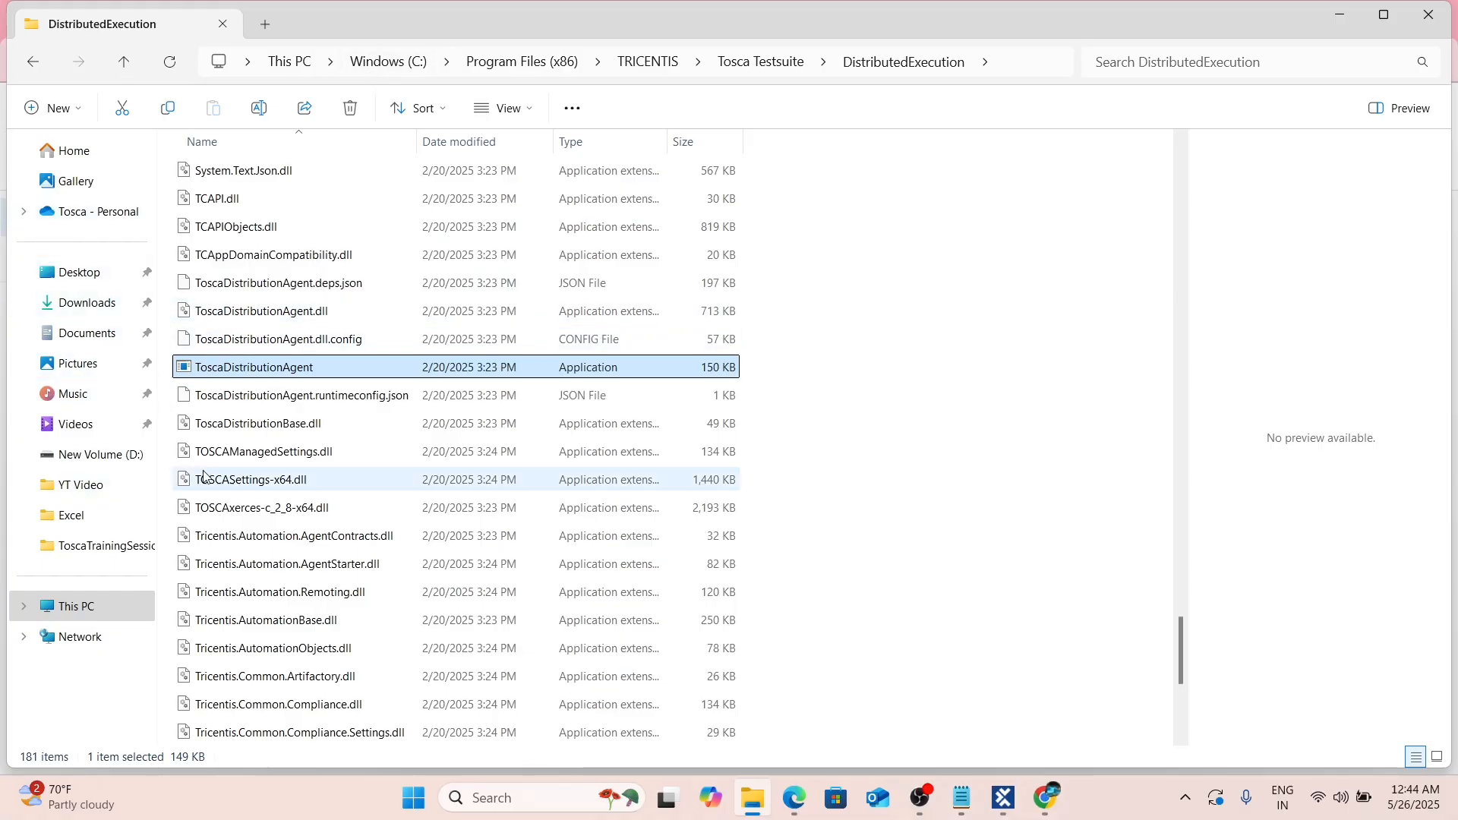
# Navigate Explorer up to the TRICENTIS folder, then return to Tosca Commander's Modules section.
pyautogui.scroll(5, 288, 493)
pyautogui.scroll(6, 289, 492)
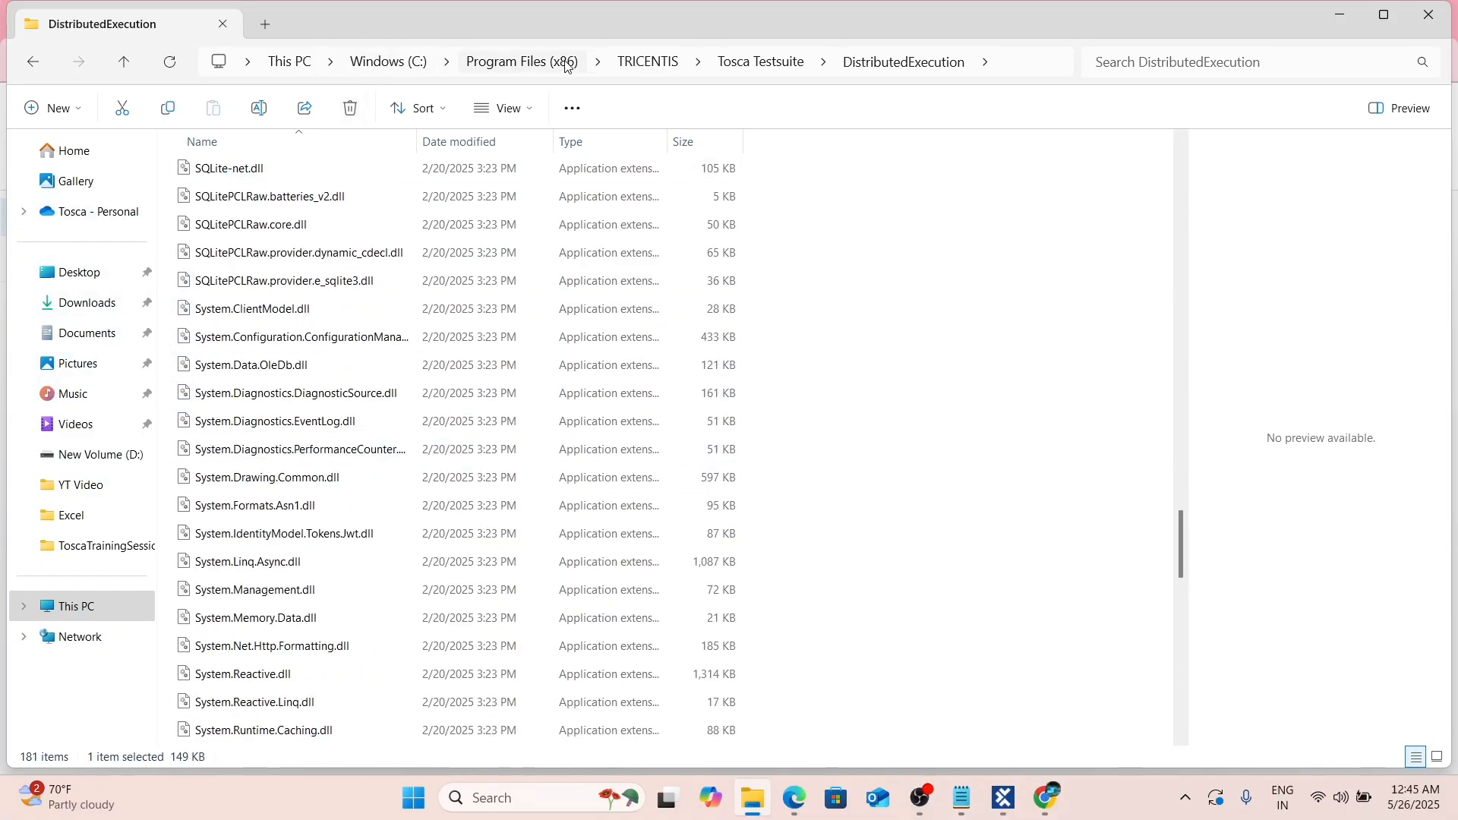
pyautogui.click(658, 62)
pyautogui.click(758, 62)
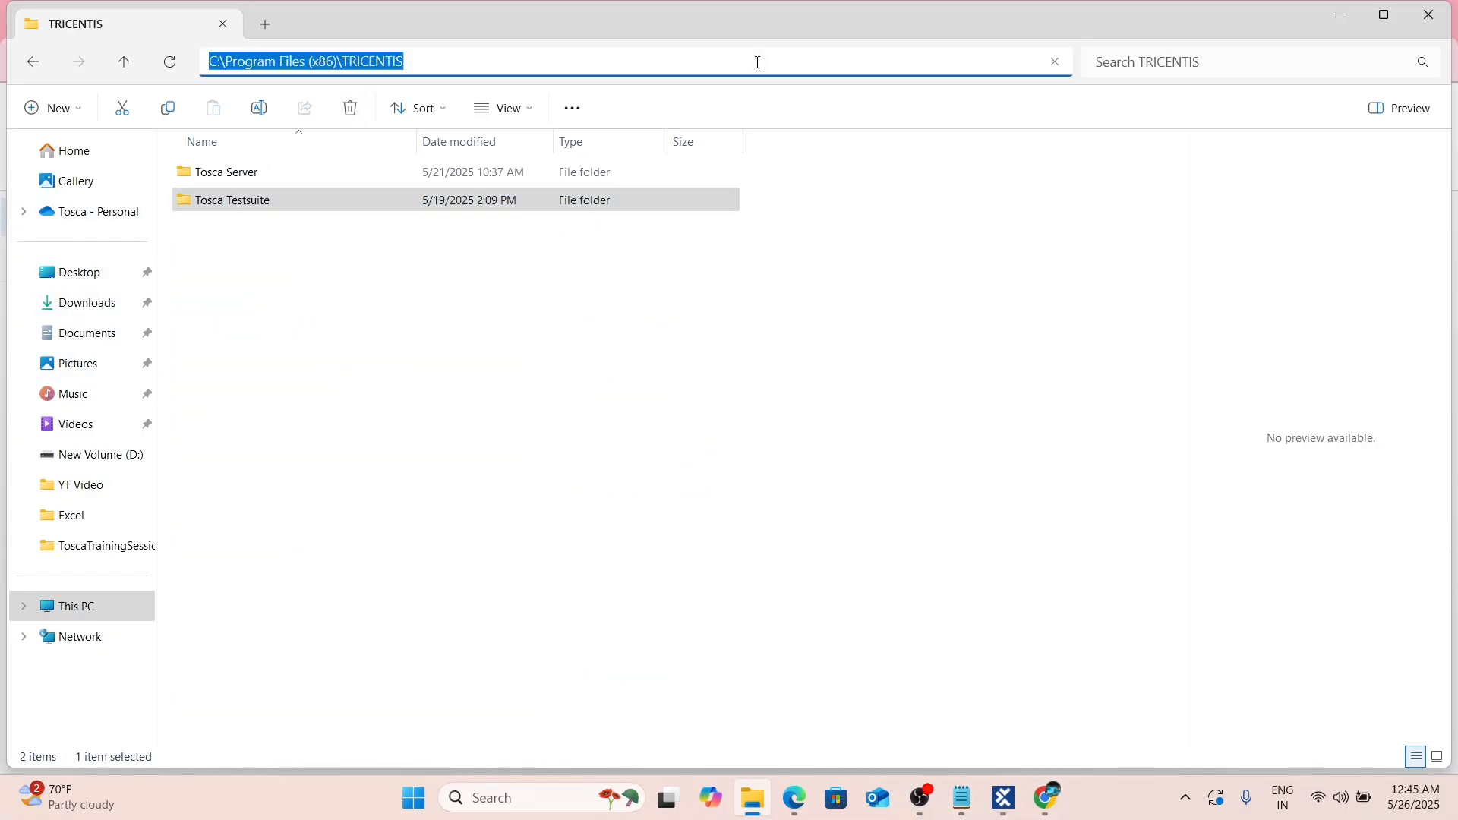
pyautogui.doubleClick(216, 201)
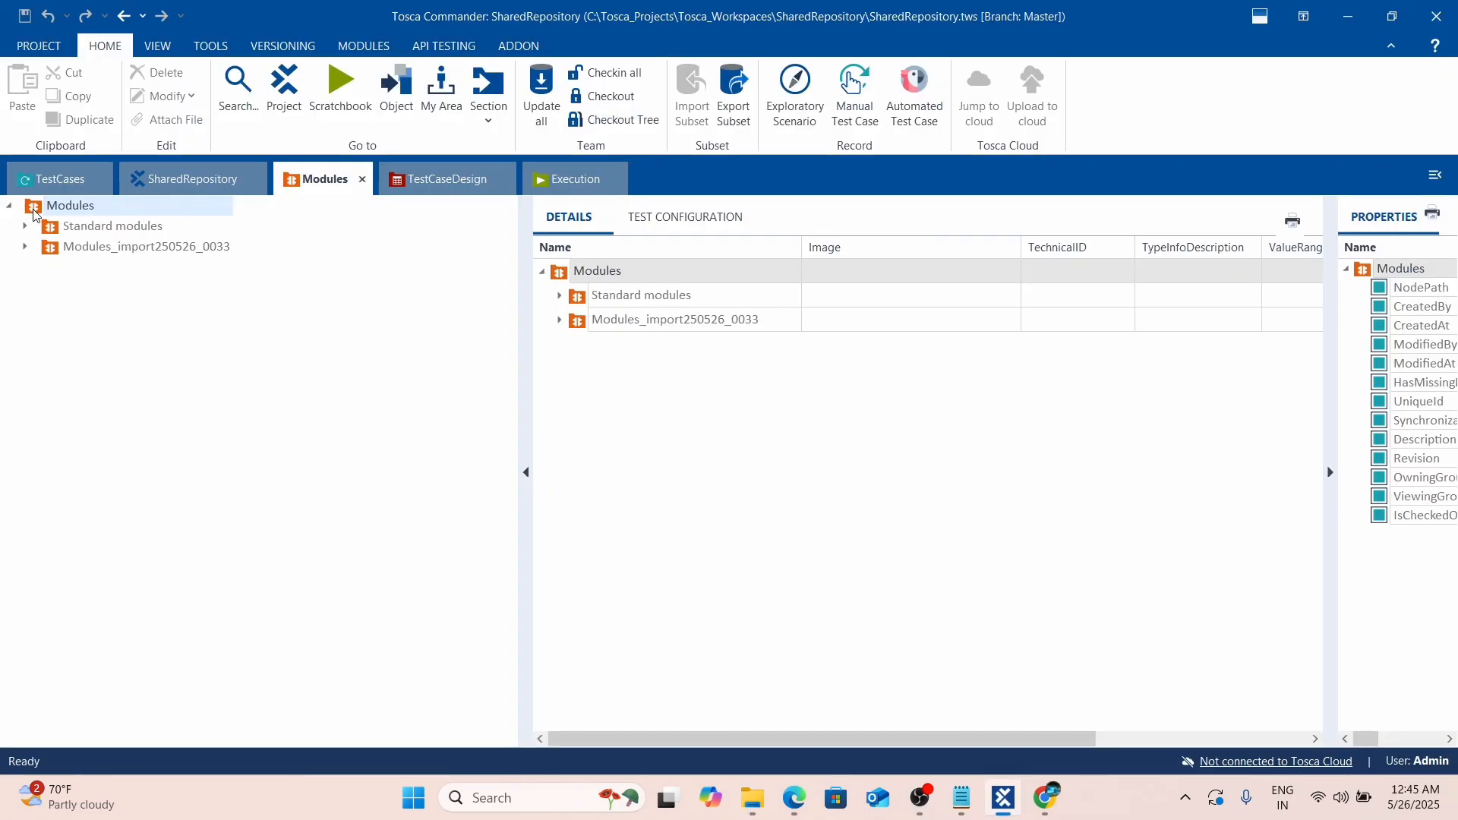
# Check out the Modules folder and start a new application scan from it.
pyautogui.rightClick(29, 209)
pyautogui.click(293, 221)
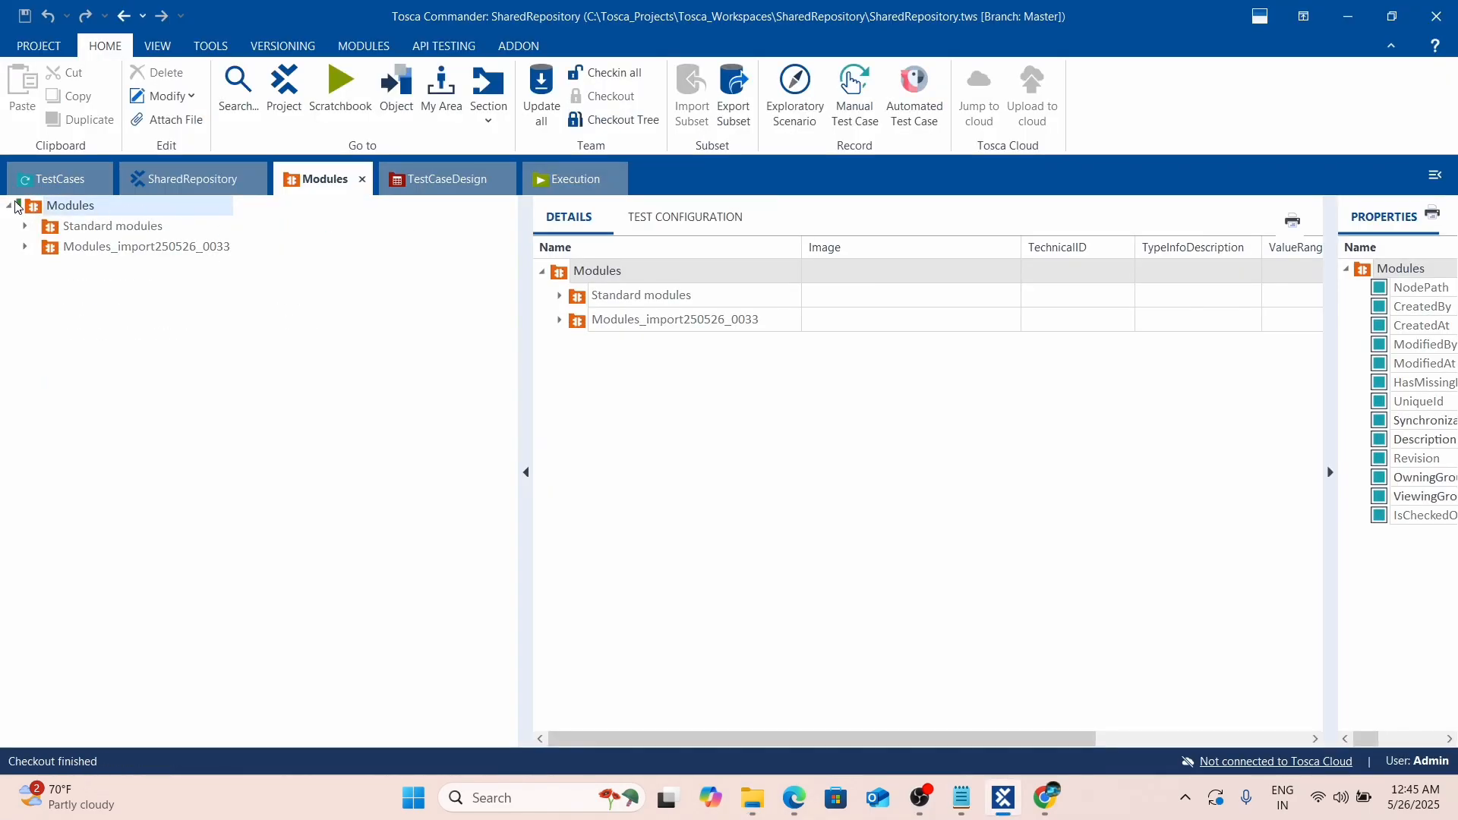
pyautogui.rightClick(31, 205)
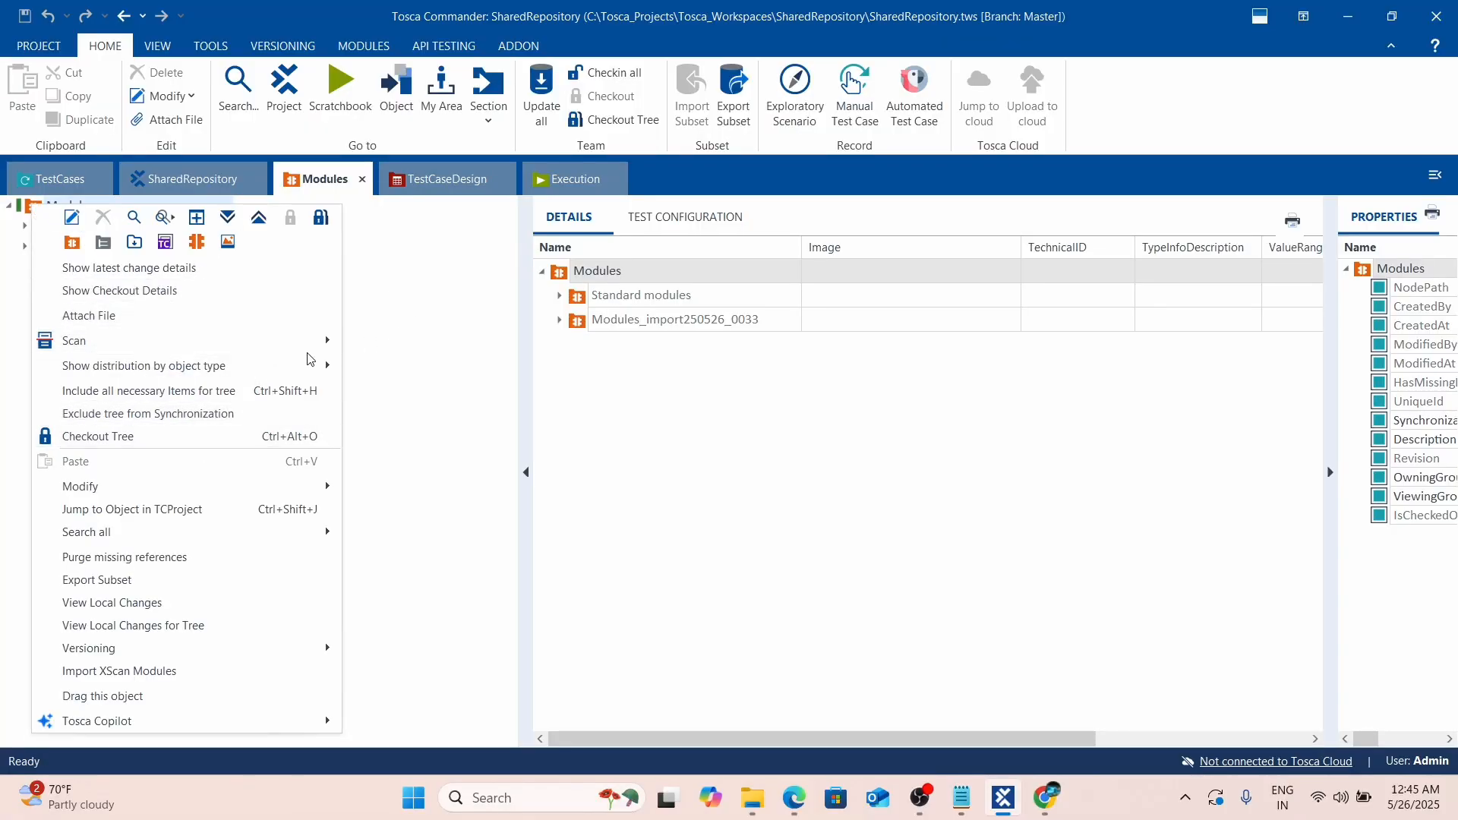
pyautogui.moveTo(326, 342)
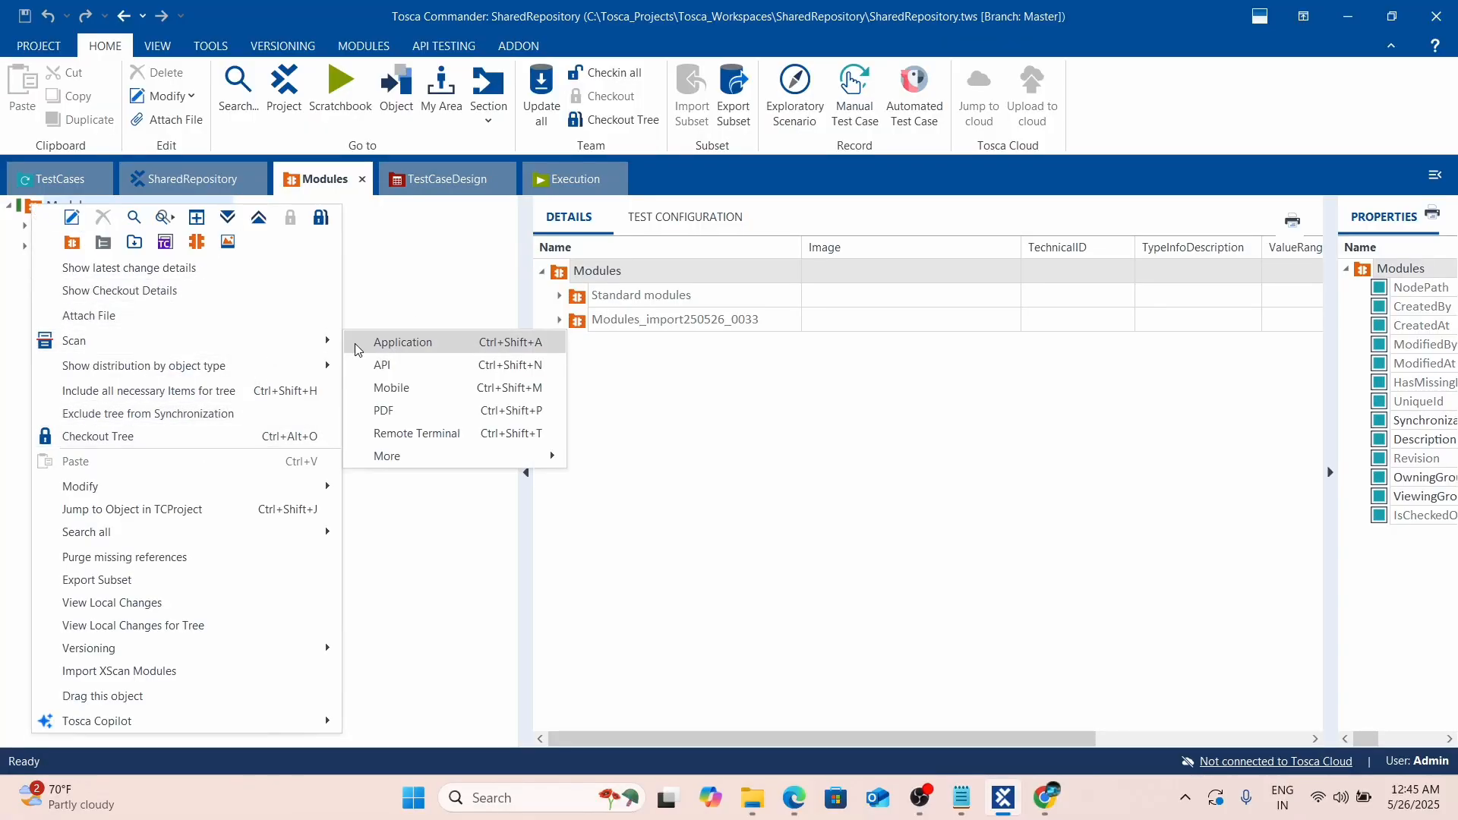
pyautogui.click(425, 344)
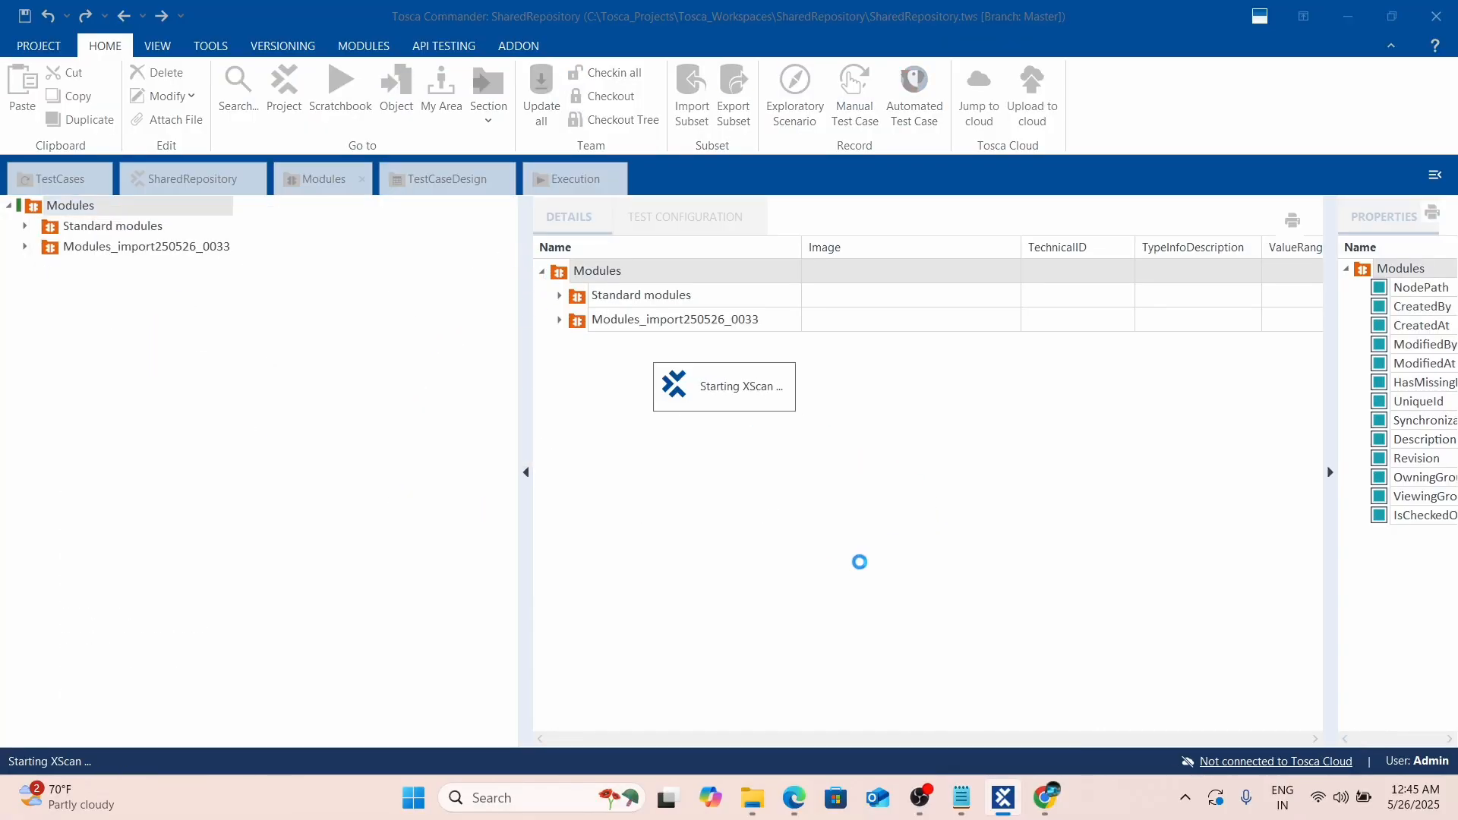
# In Chrome, switch to the Demo Web Shop tab and close the Extensions tab.
pyautogui.moveTo(1046, 797)
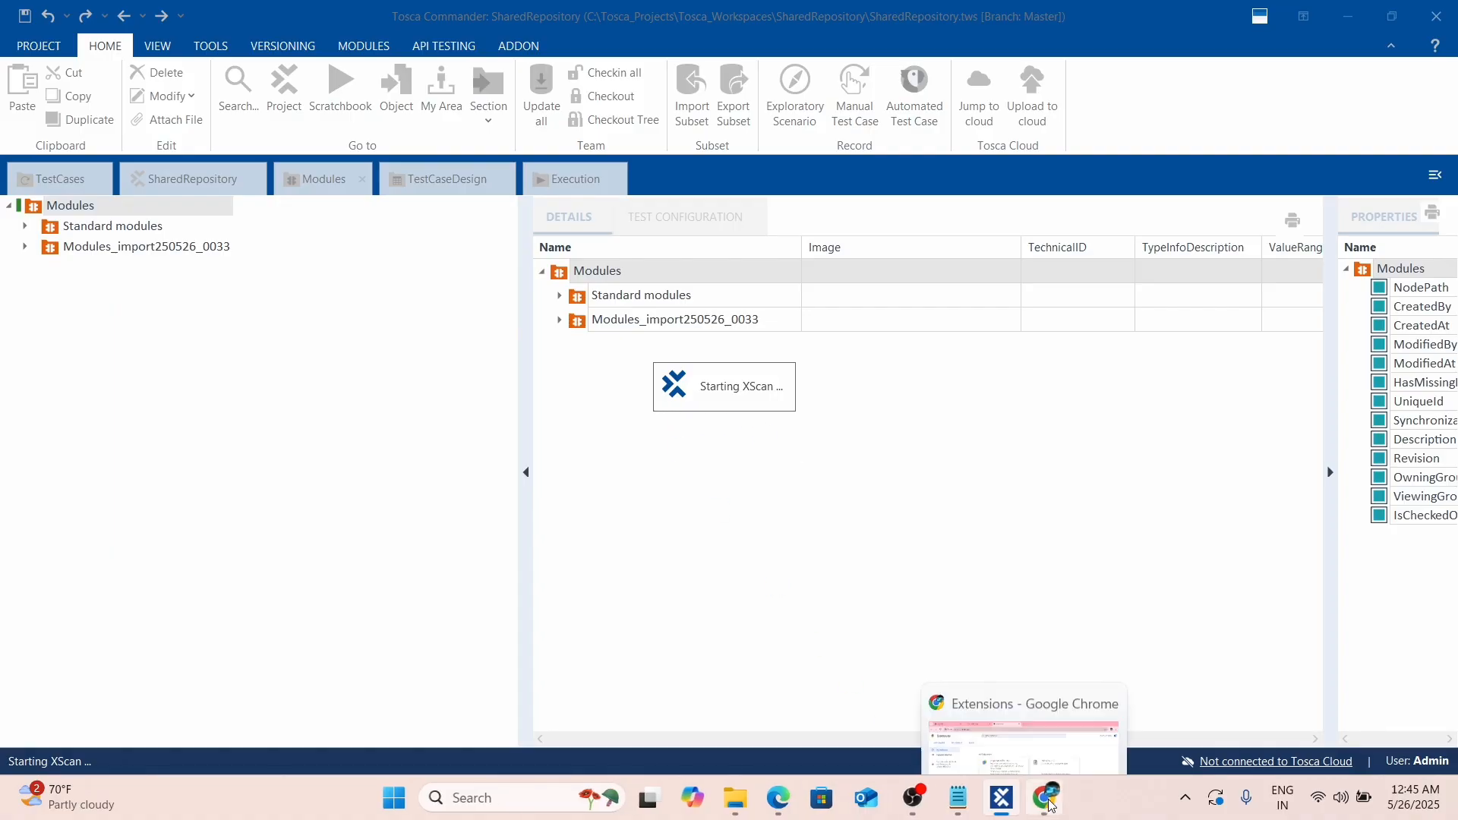
pyautogui.click(1048, 749)
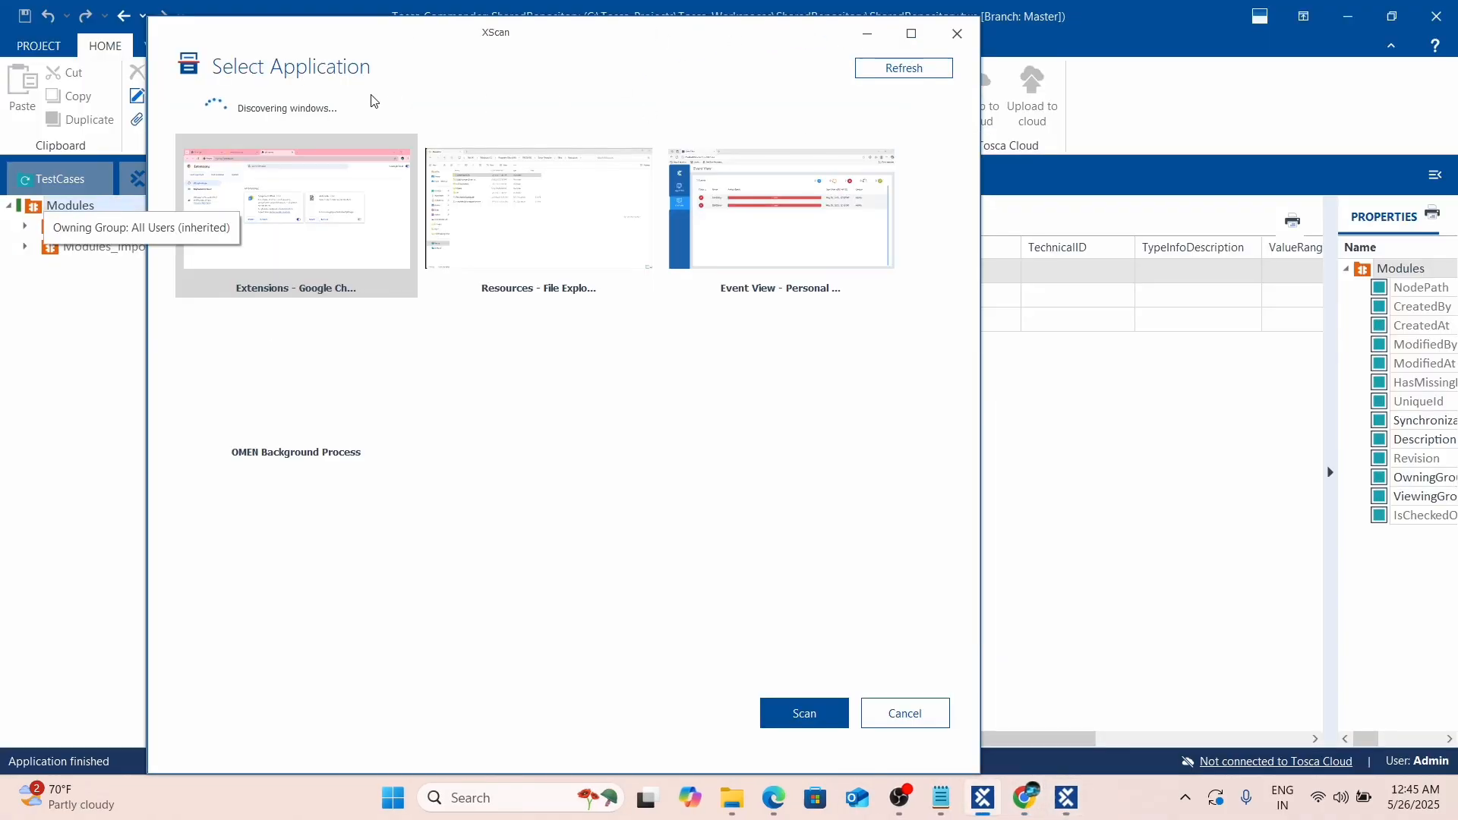
pyautogui.hotkey('alt', 'Tab')
pyautogui.press('Tab')
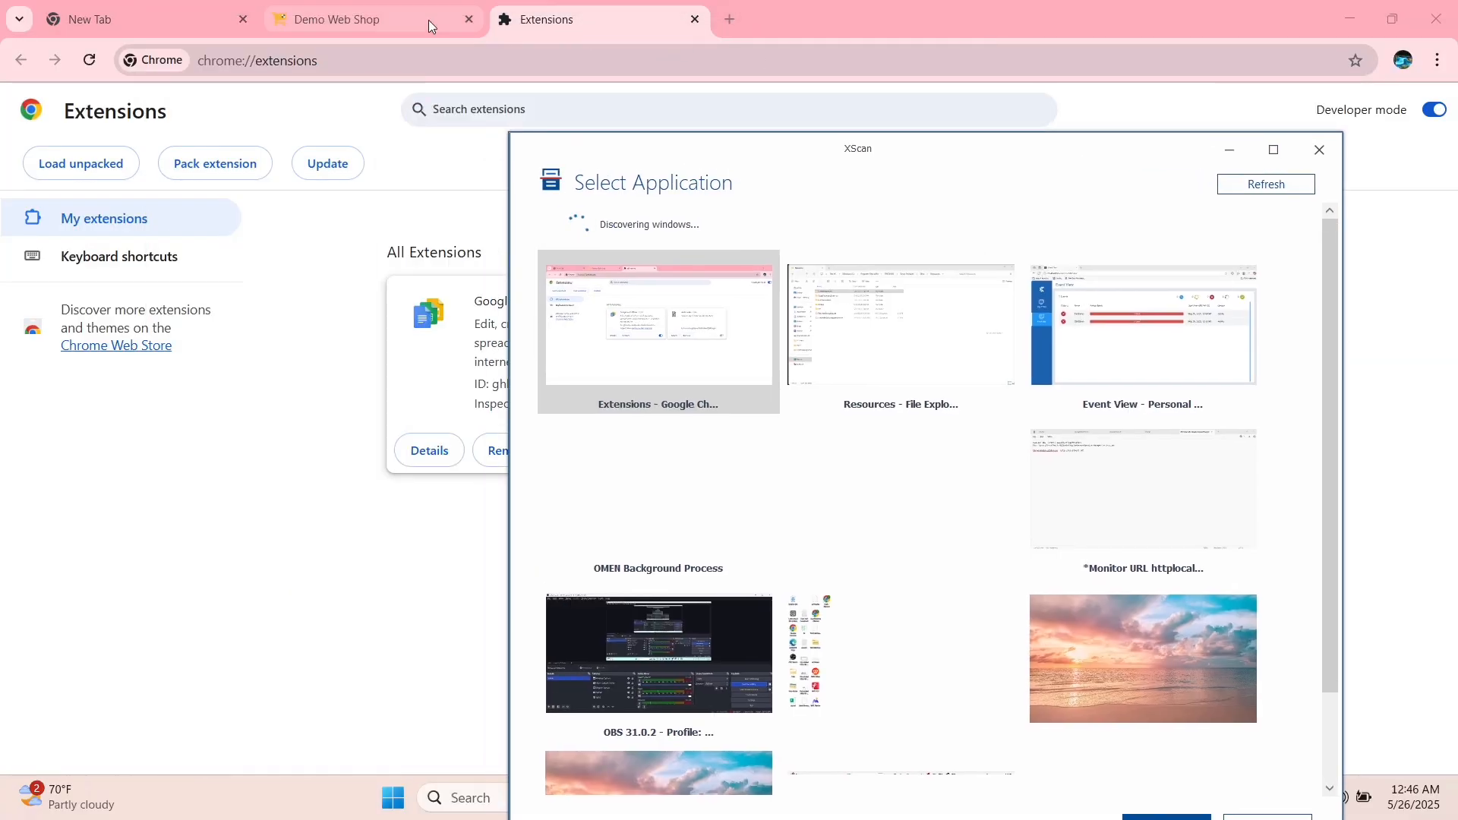
pyautogui.click(428, 20)
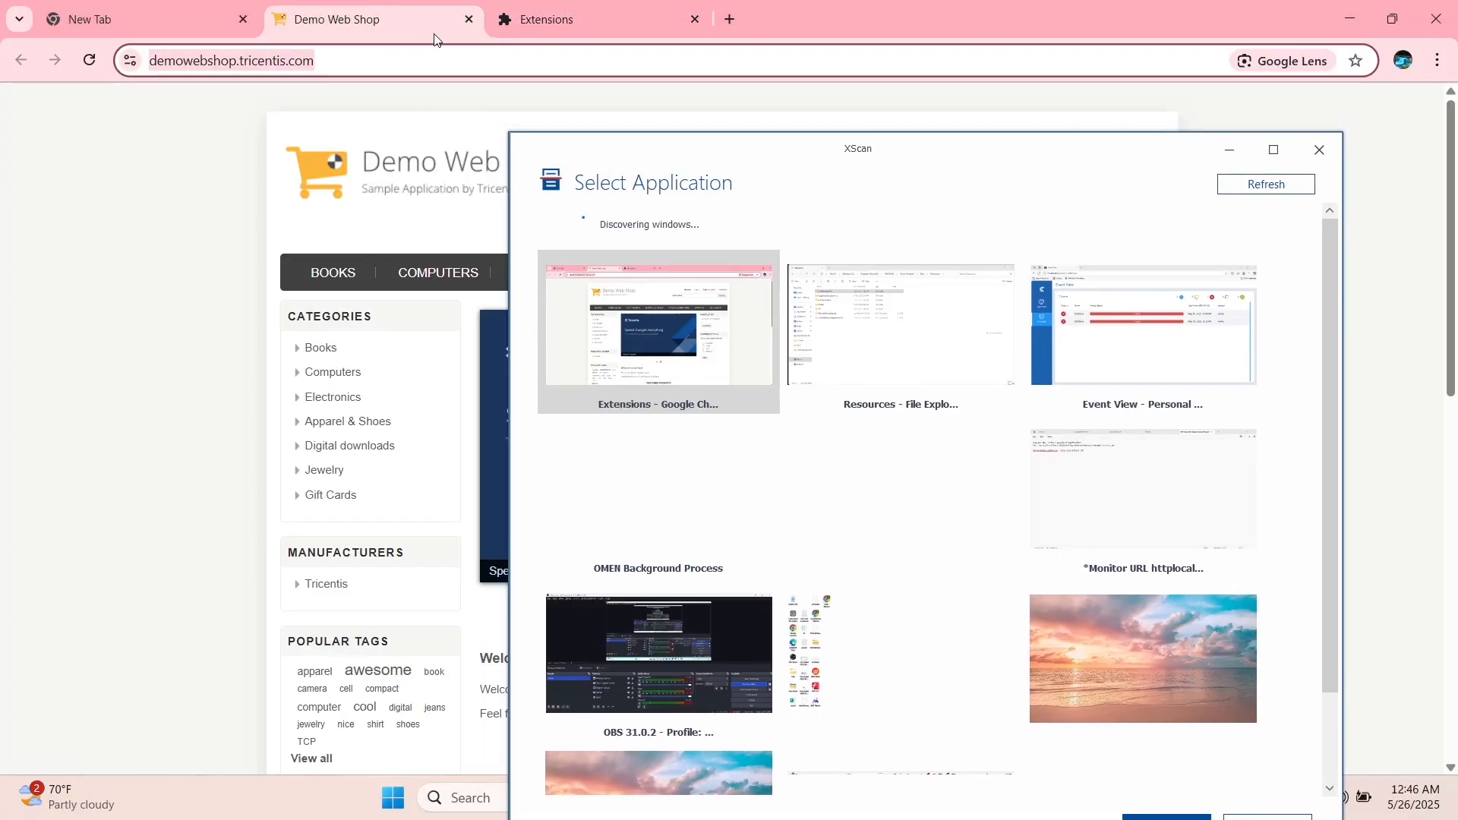
pyautogui.click(695, 21)
# Refresh the scan's application list and scan the Demo Web Shop Chrome window.
pyautogui.hotkey('alt', 'Tab')
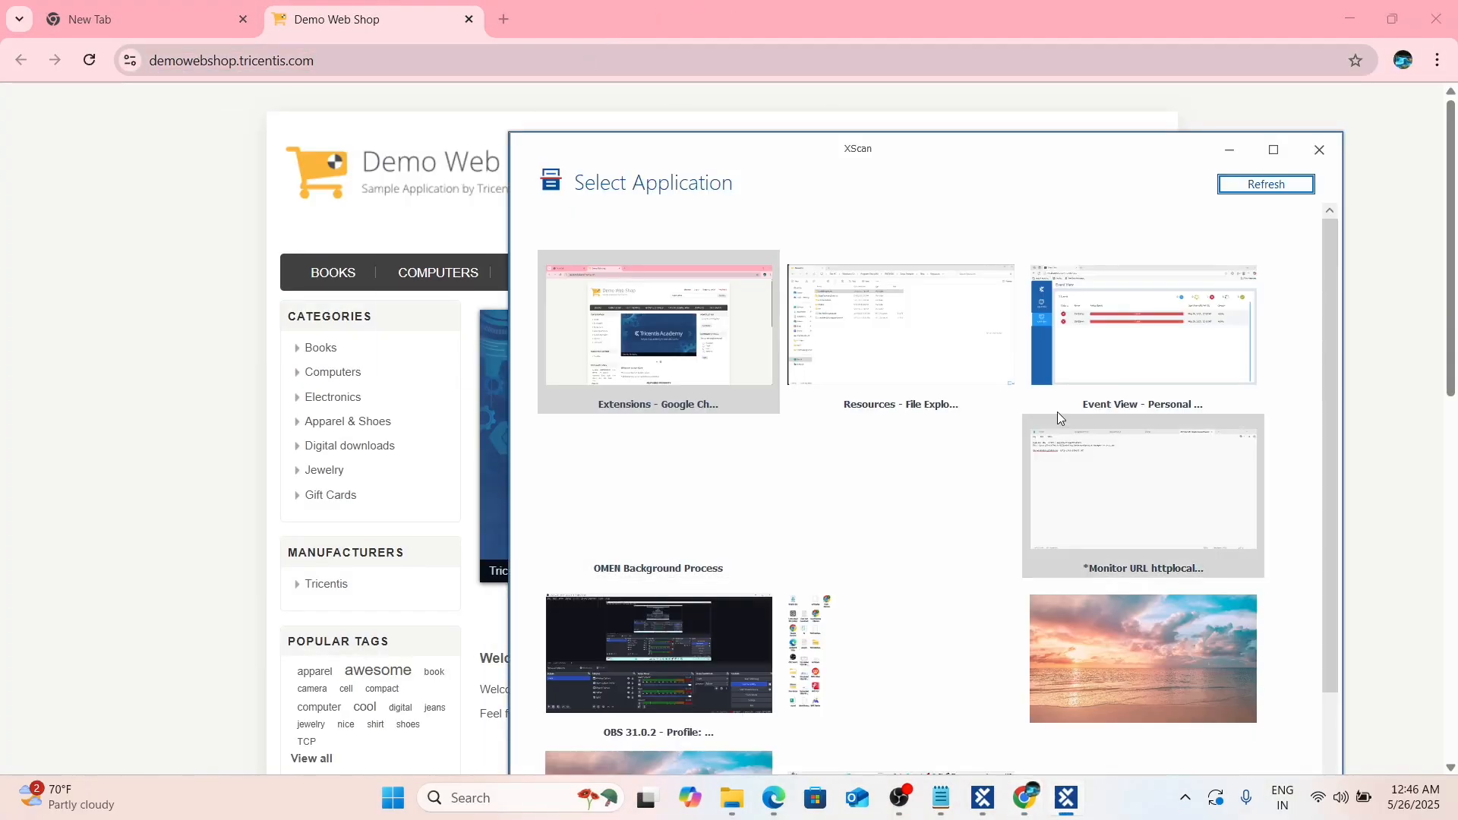
pyautogui.click(1263, 187)
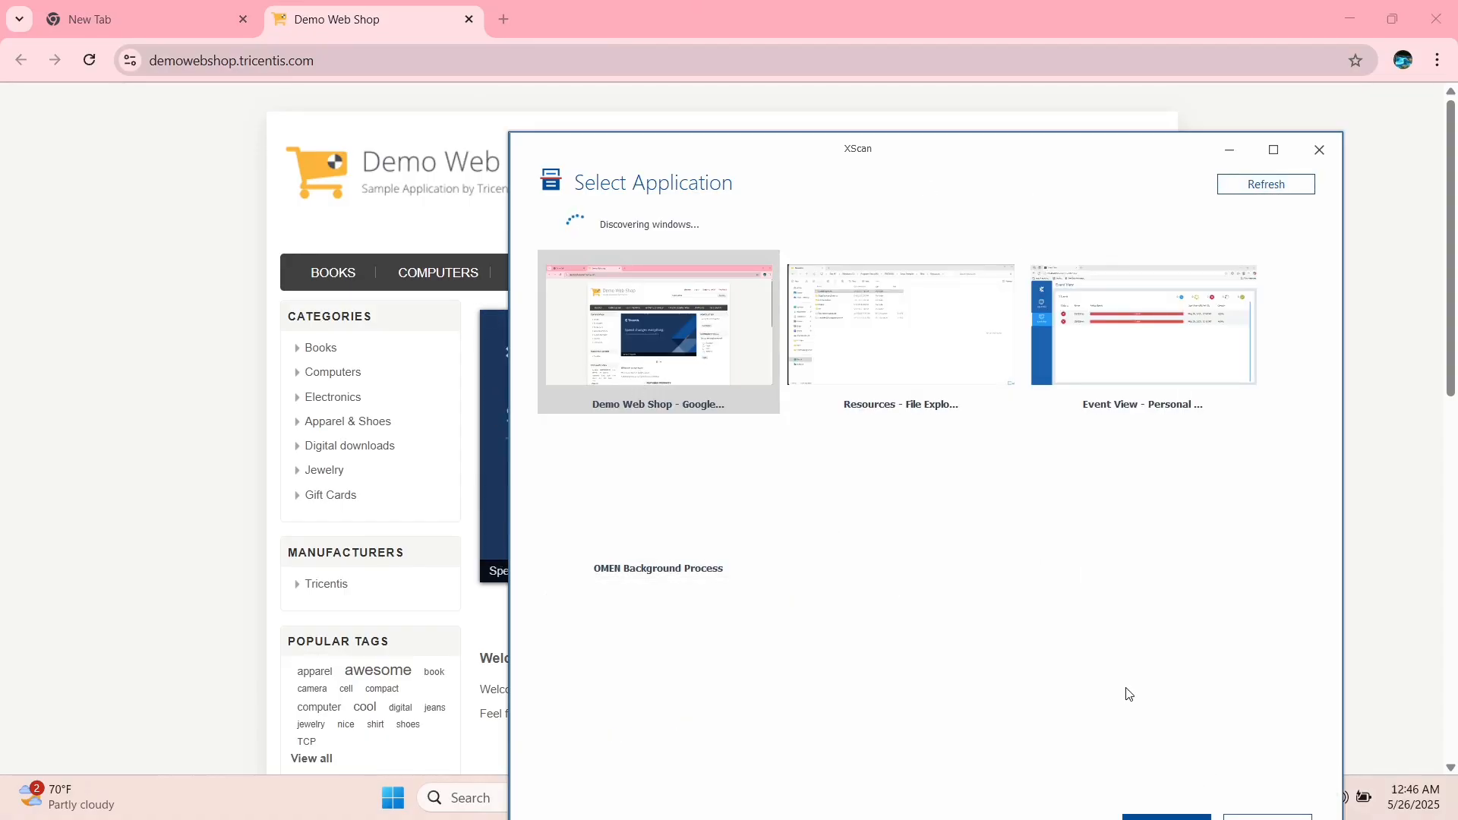
pyautogui.click(1114, 739)
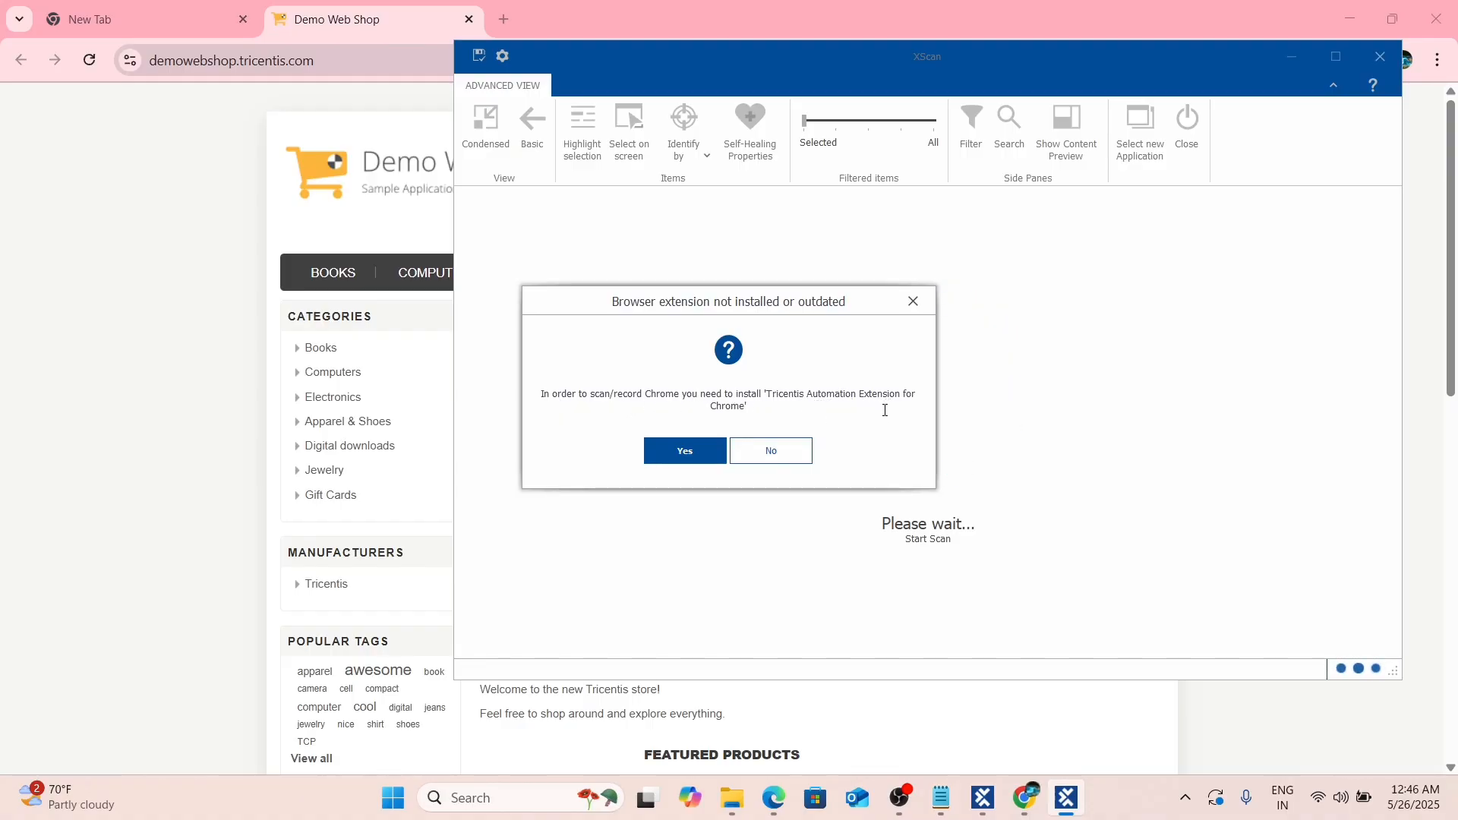
# Accept the install prompt, add the Tricentis Automation Extension, then close the store and Demo Web Shop tabs.
pyautogui.click(685, 454)
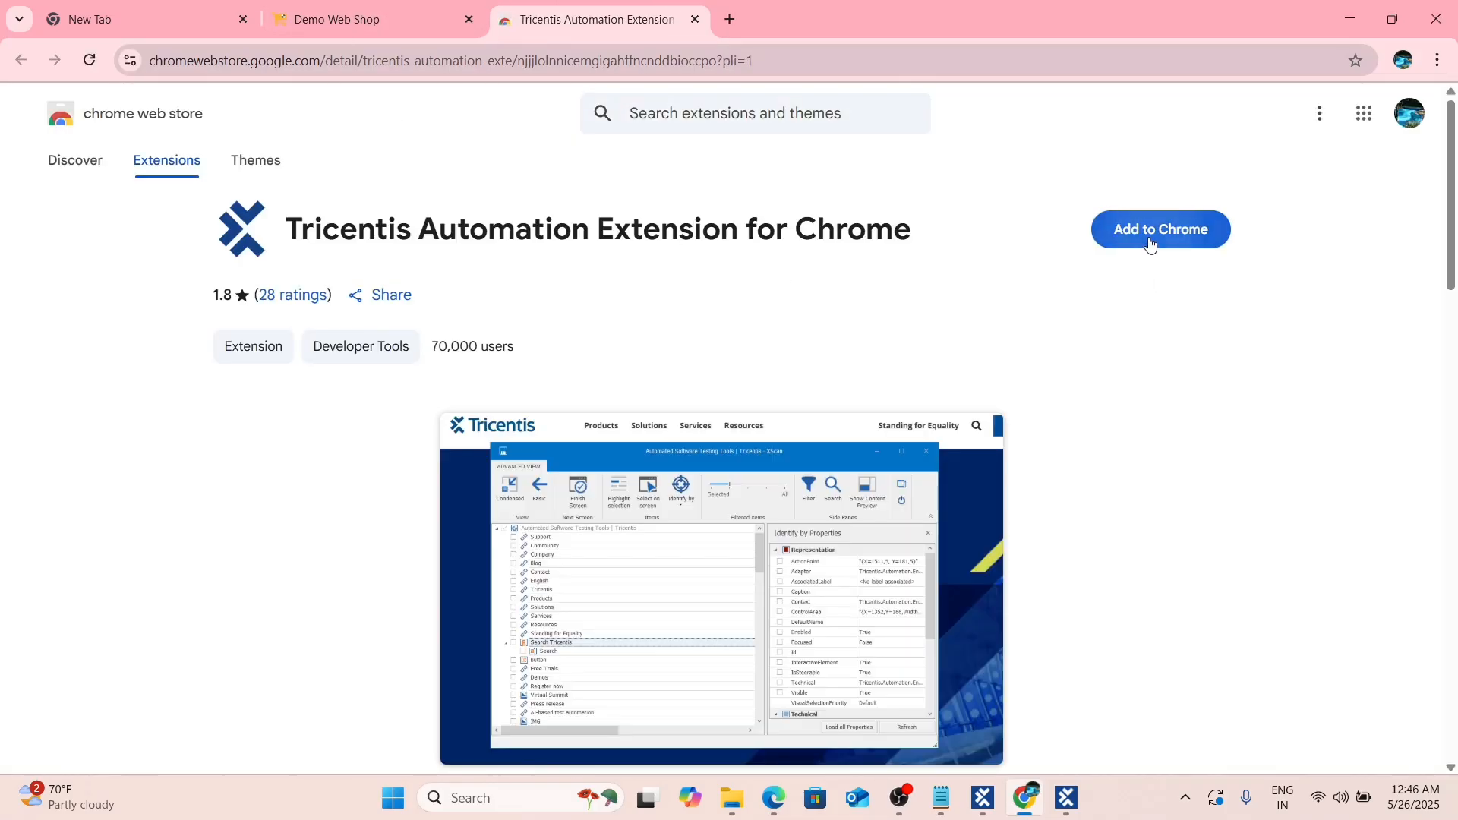
pyautogui.click(1150, 243)
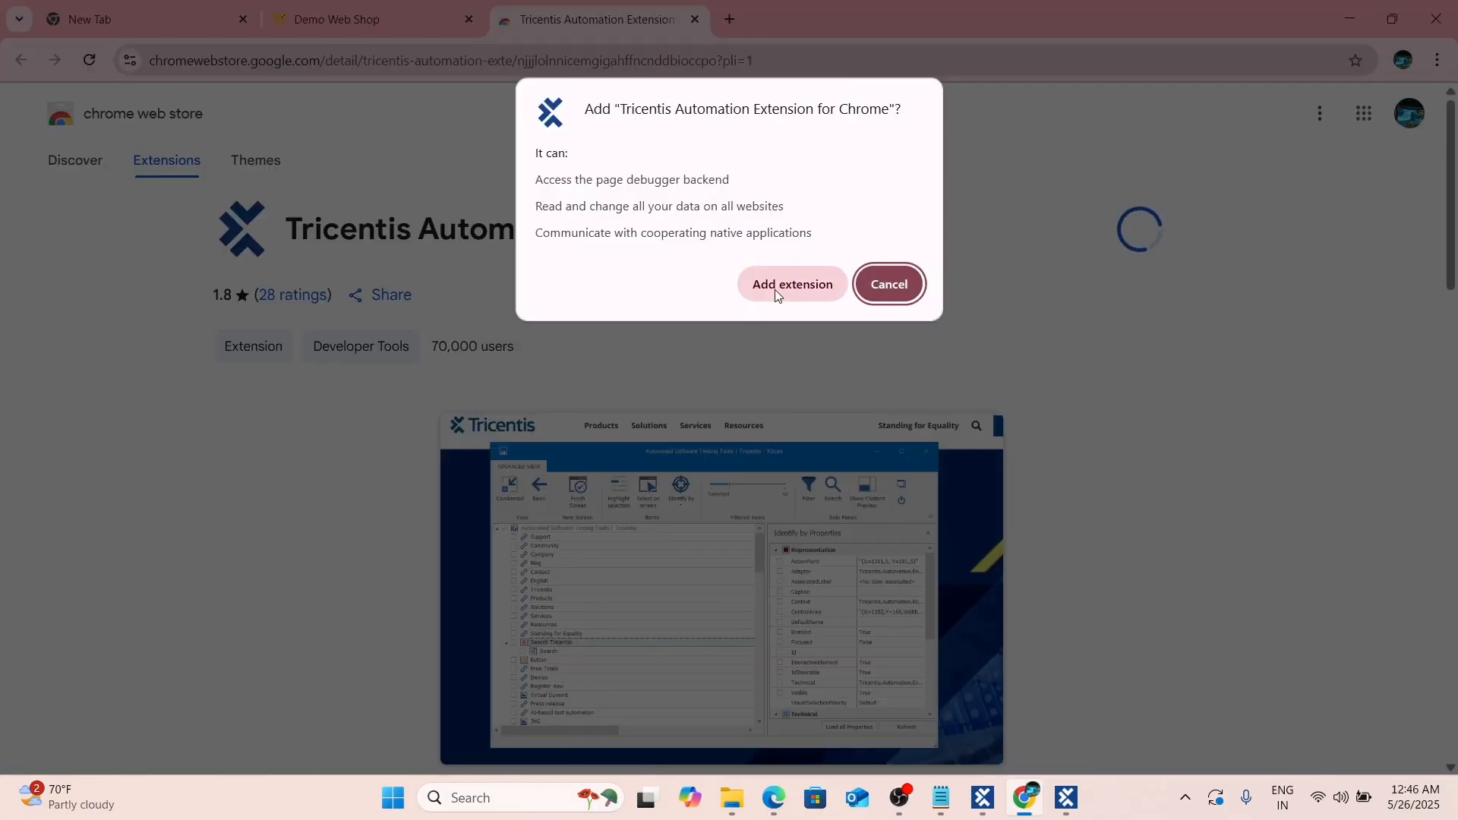
pyautogui.click(774, 290)
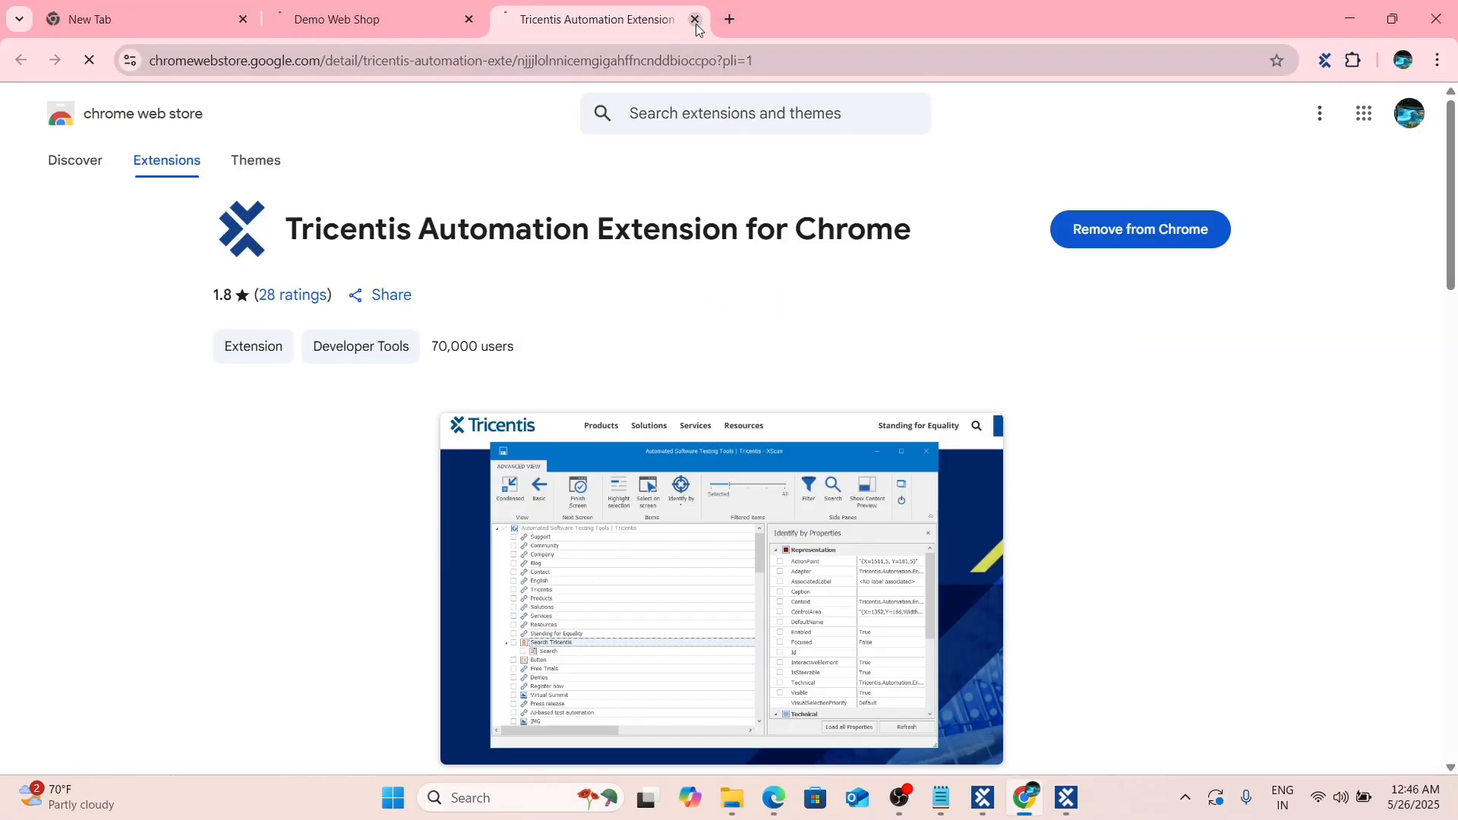
pyautogui.click(1304, 108)
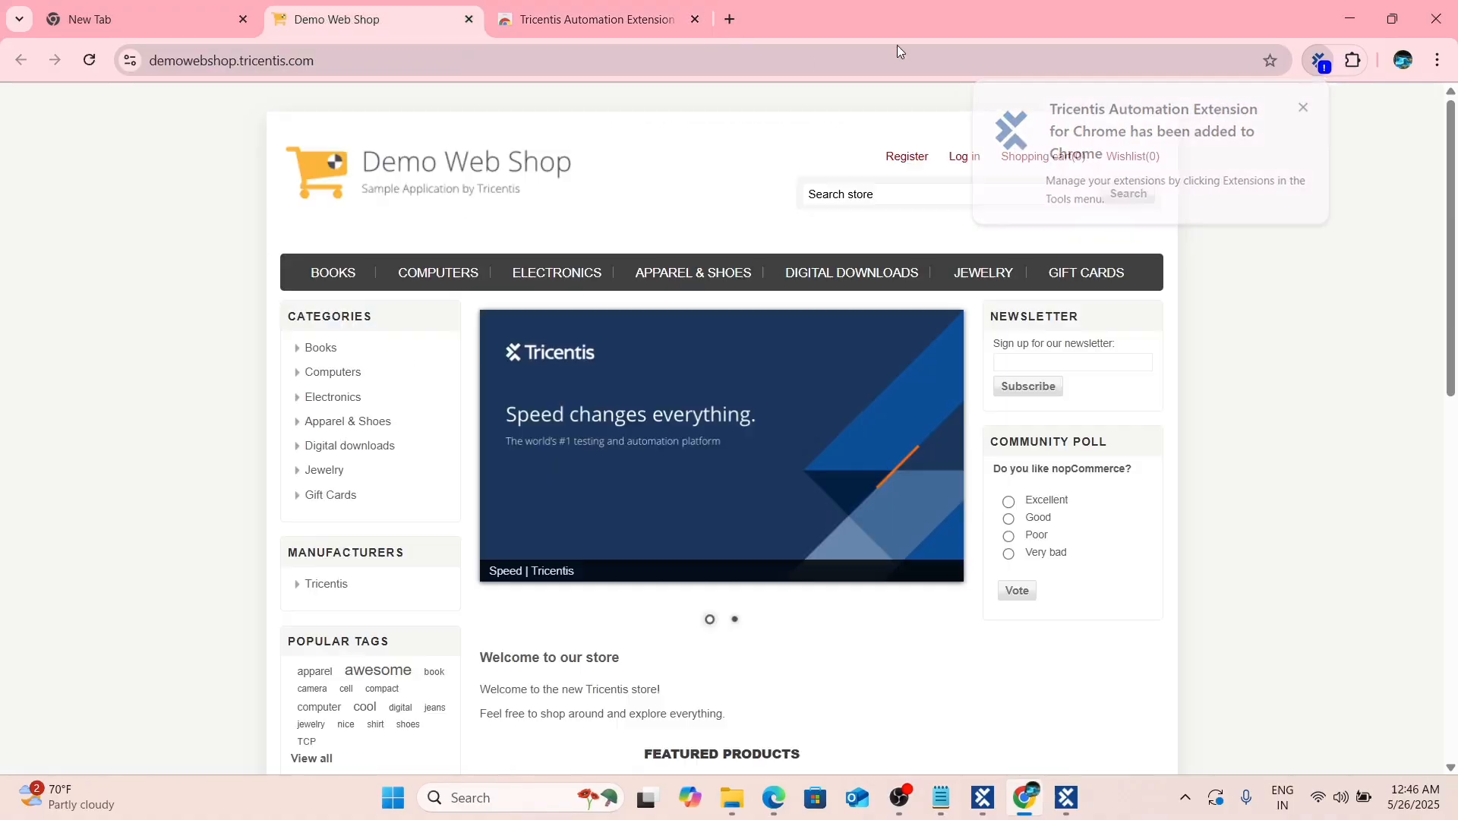
pyautogui.click(695, 22)
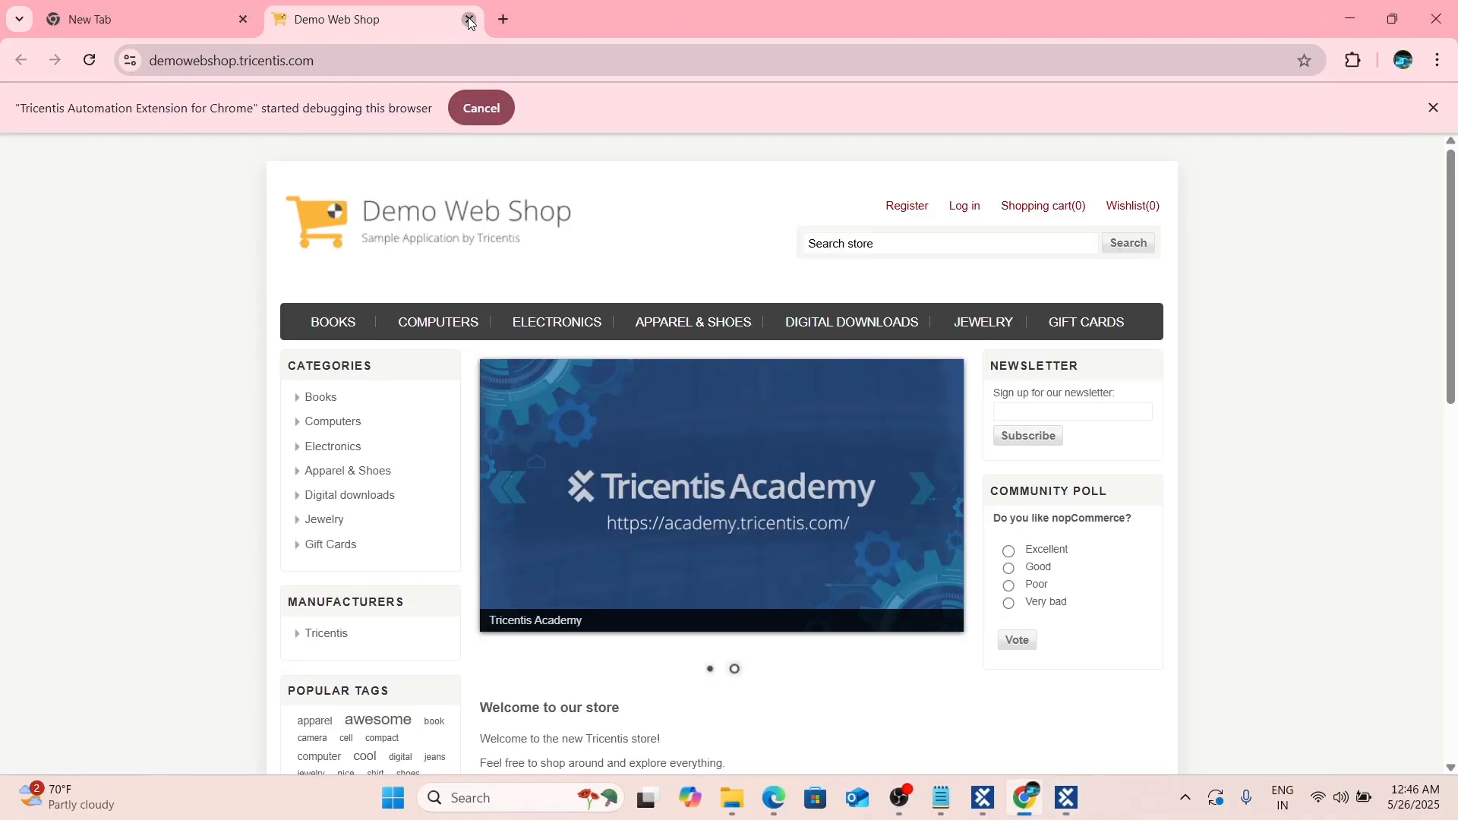
pyautogui.click(469, 23)
# Close the XScan window, check in all changes, and show the TestCases section.
pyautogui.click(1067, 798)
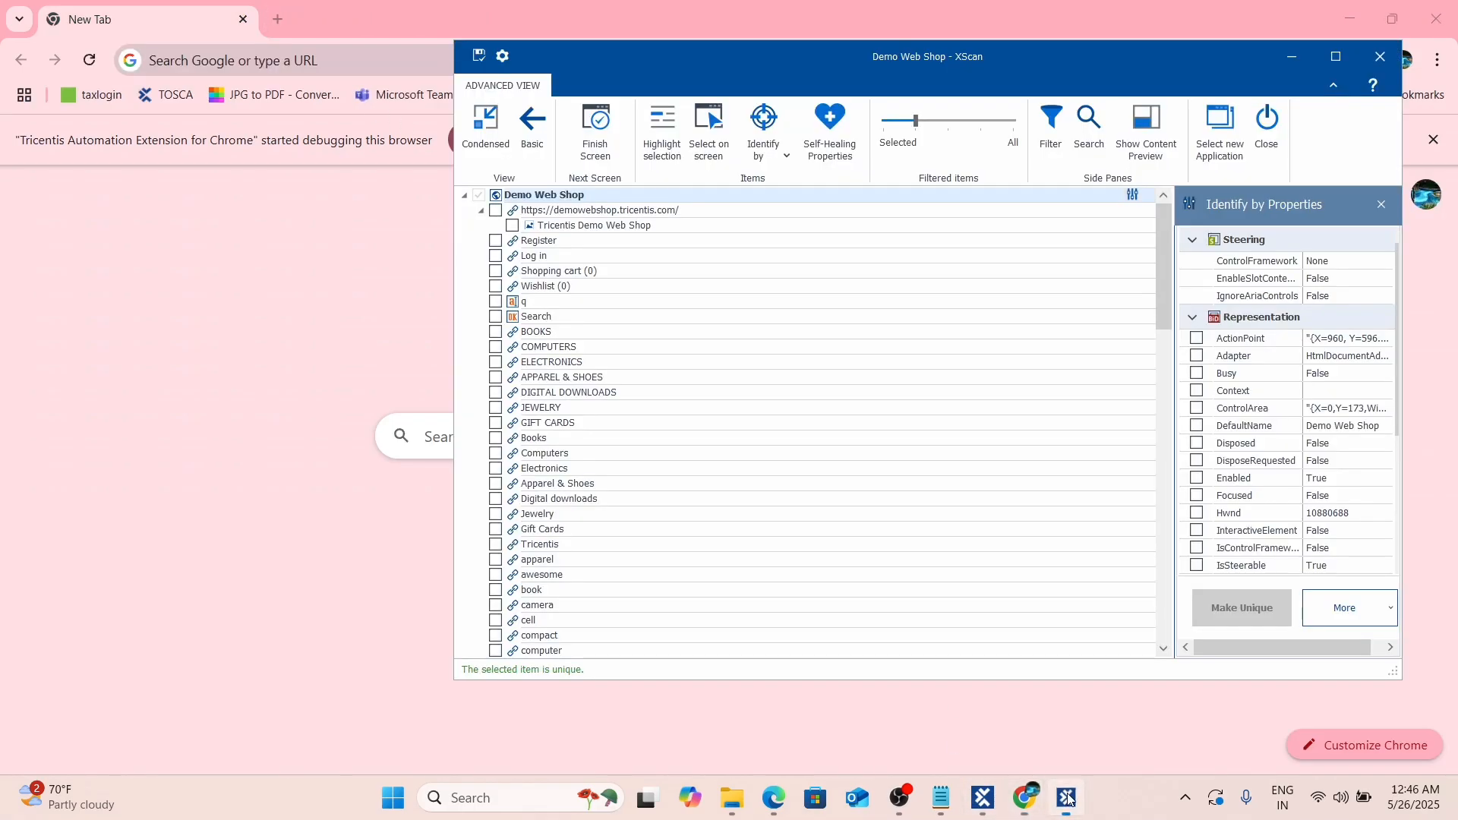
pyautogui.click(1382, 65)
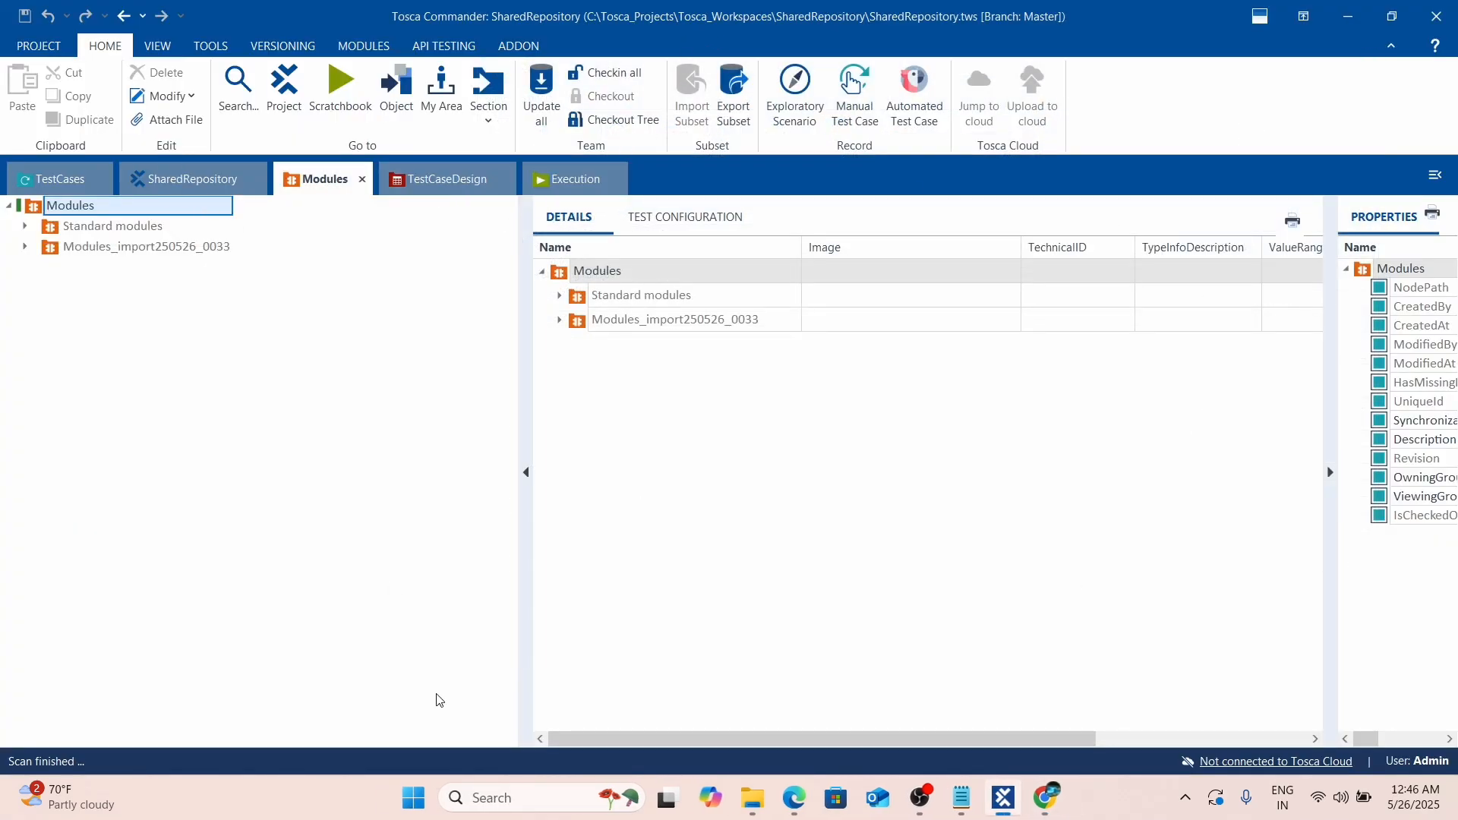
pyautogui.click(603, 72)
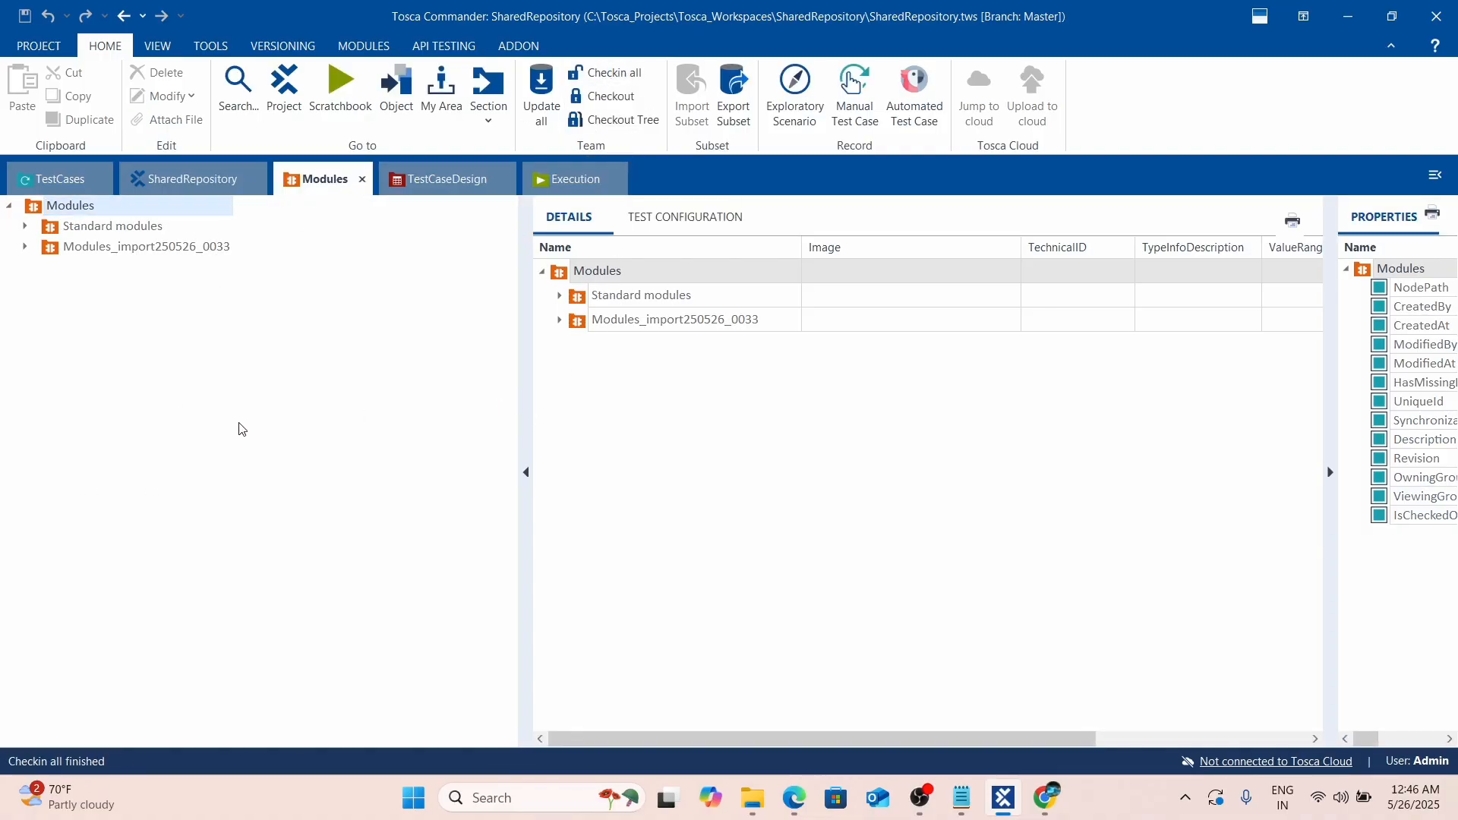
pyautogui.click(1046, 798)
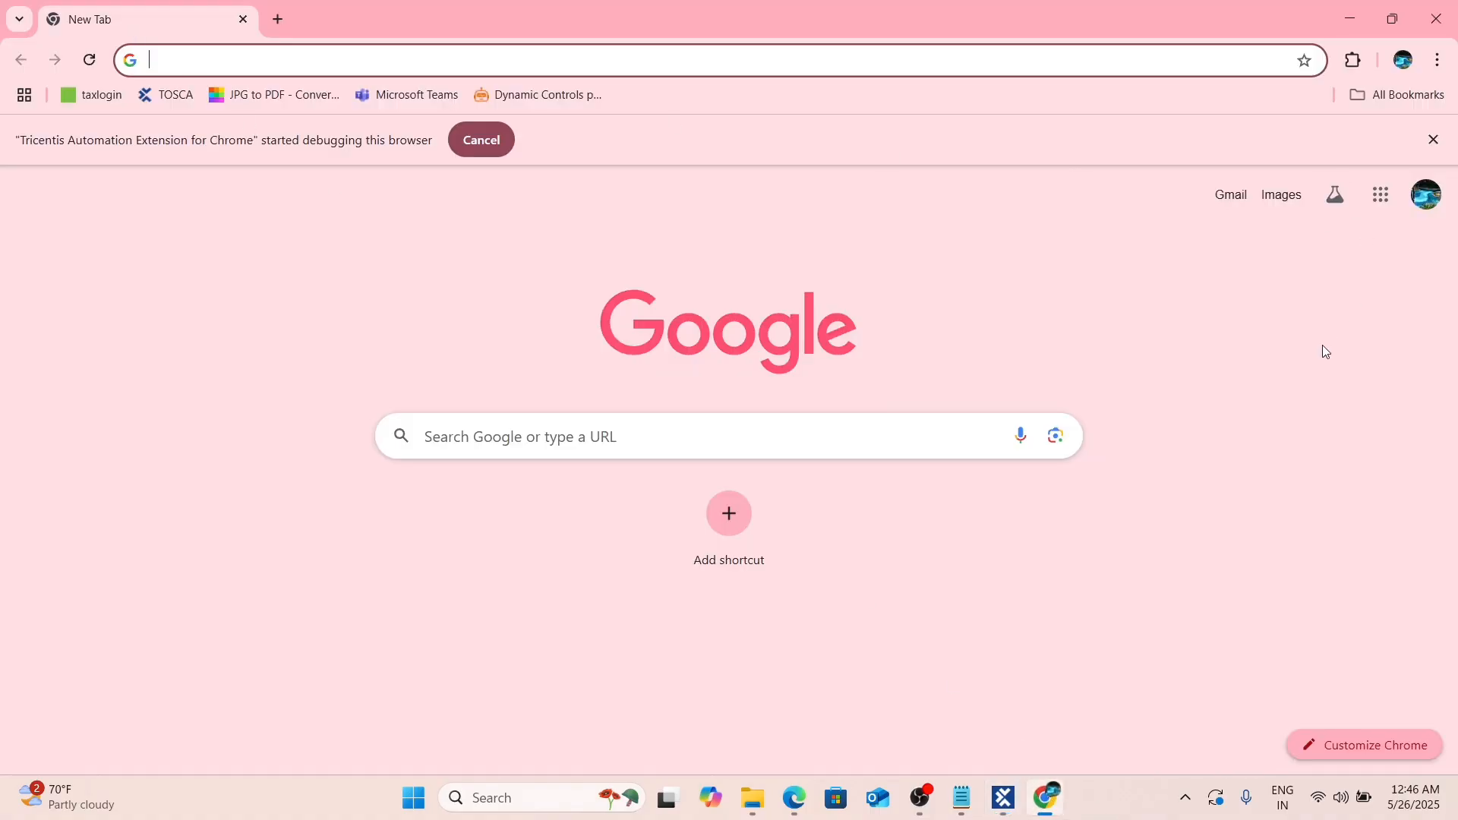
pyautogui.hotkey('alt', 'Tab')
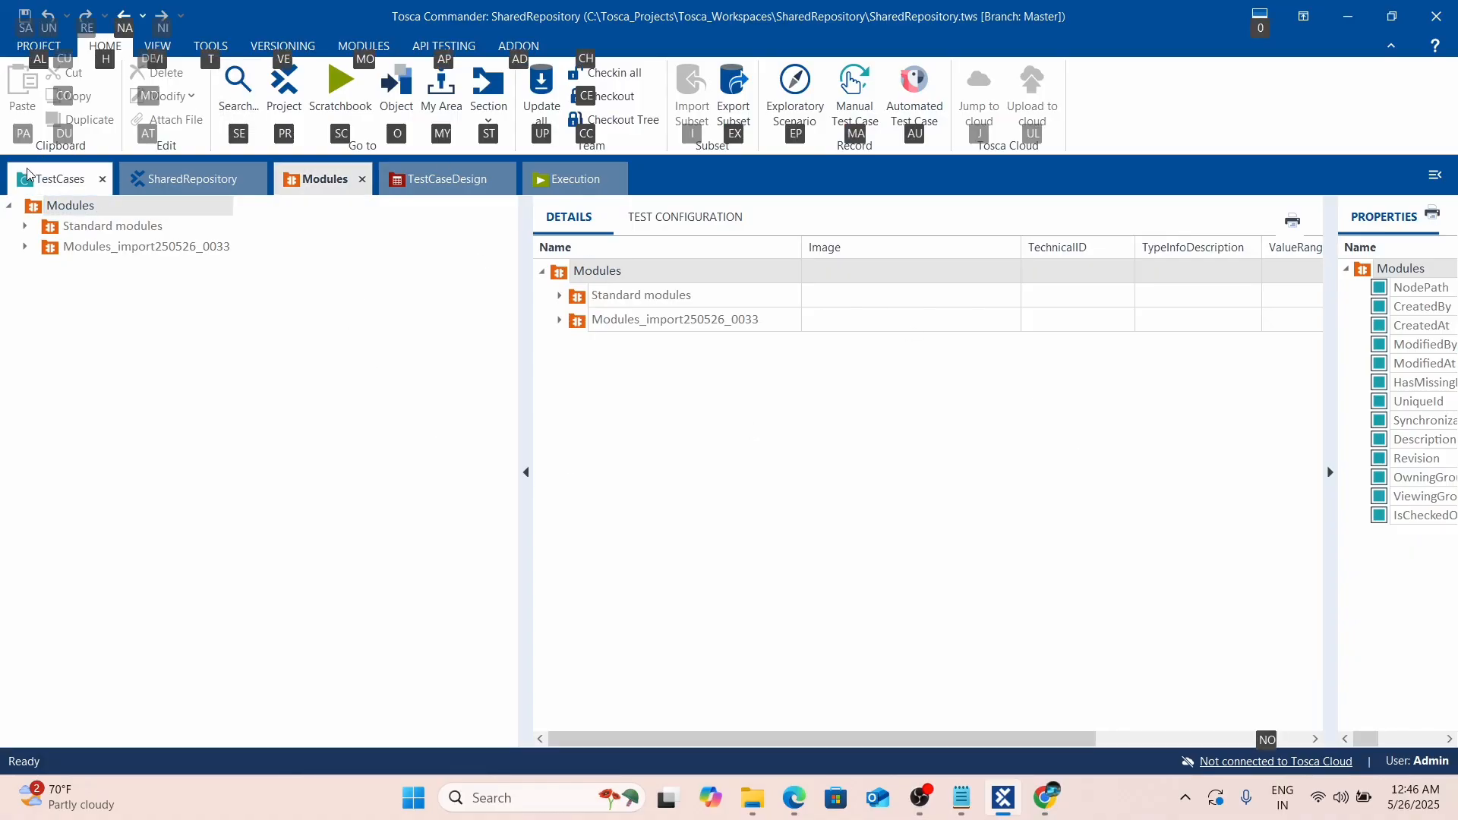
pyautogui.click(61, 180)
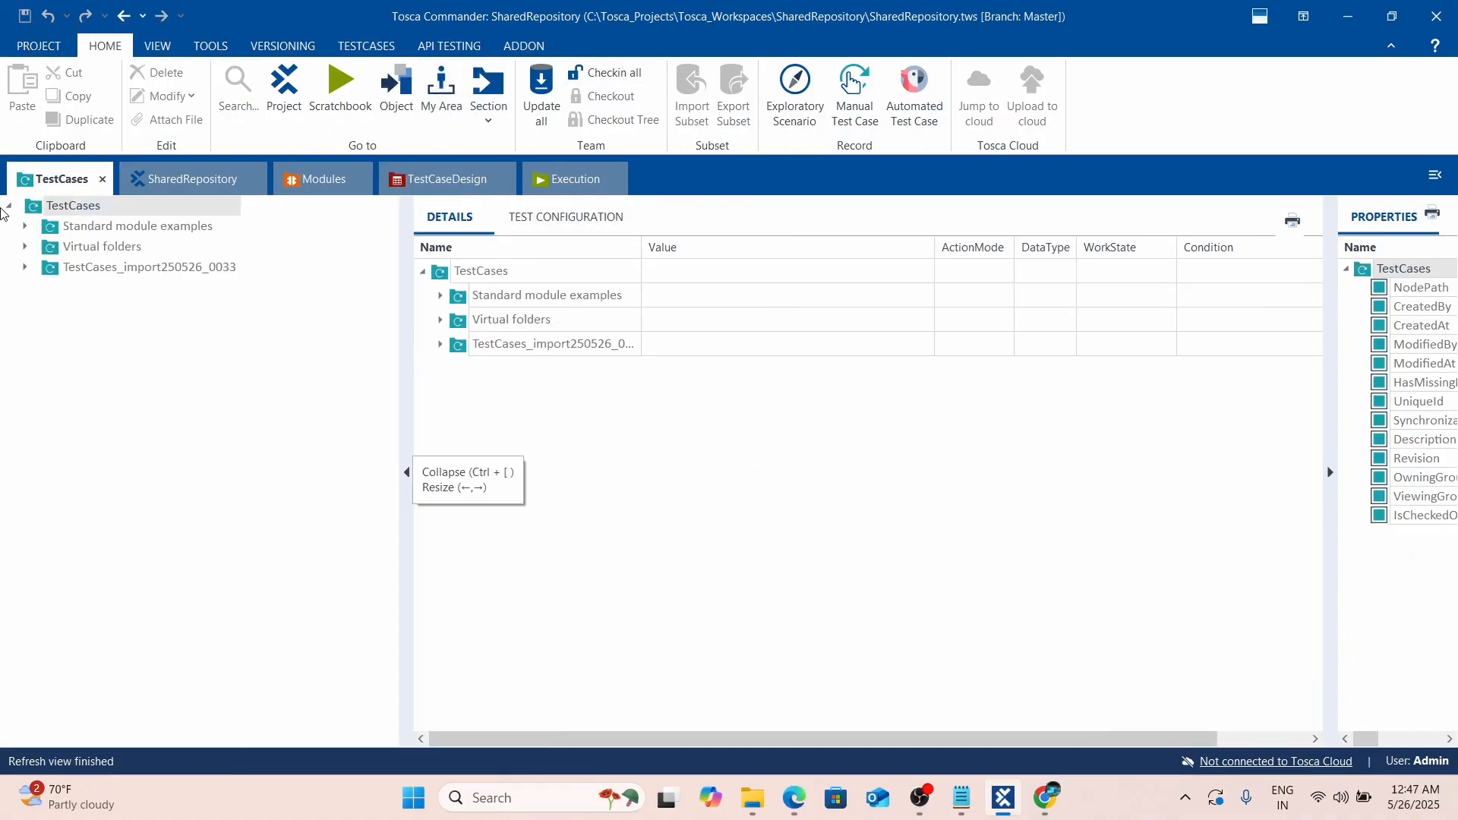
# From the SharedRepository Details grid, run Execute now on DexDemo twice.
pyautogui.click(180, 181)
pyautogui.rightClick(594, 279)
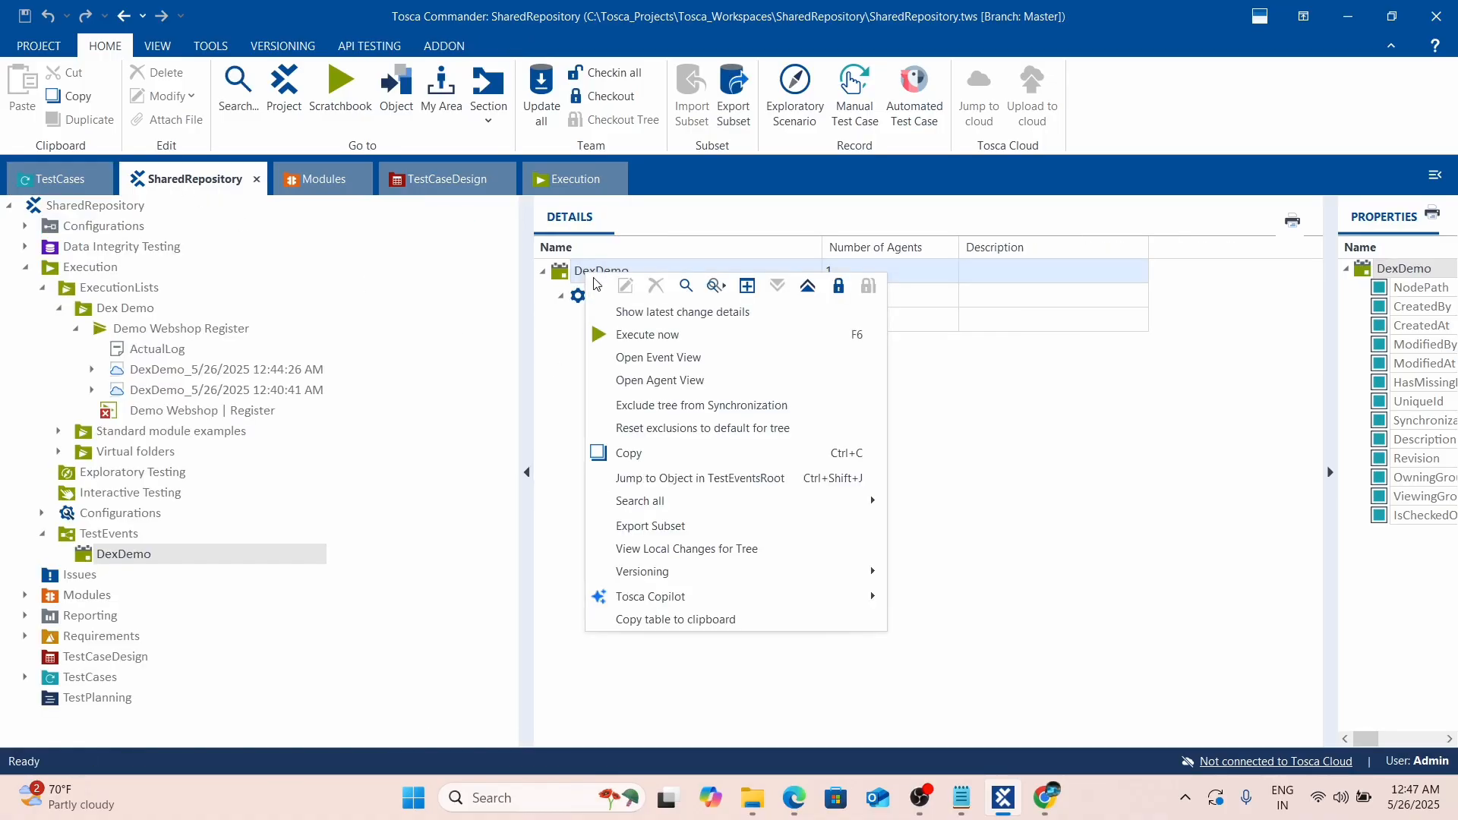
pyautogui.click(644, 341)
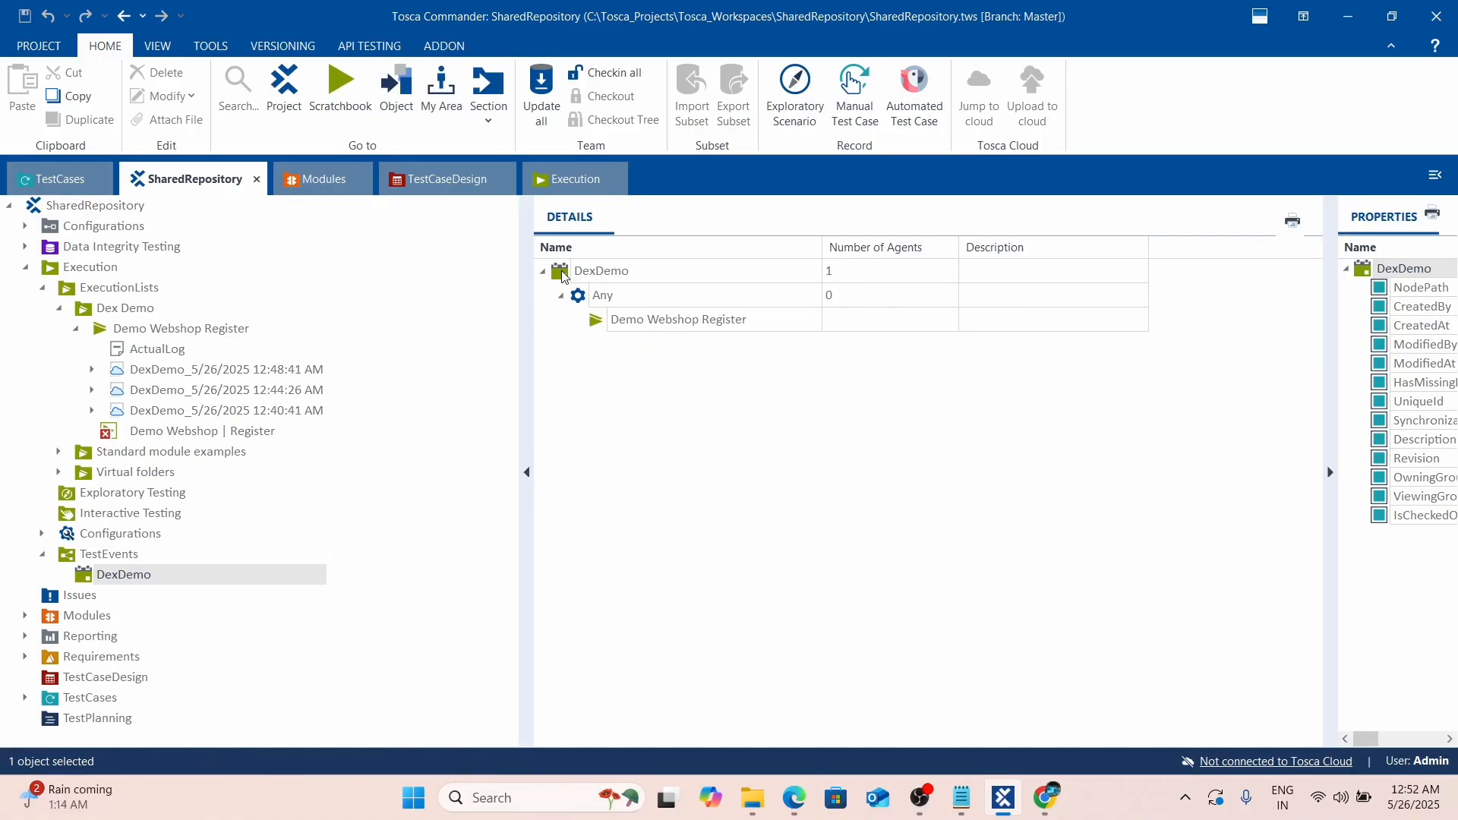
pyautogui.rightClick(564, 277)
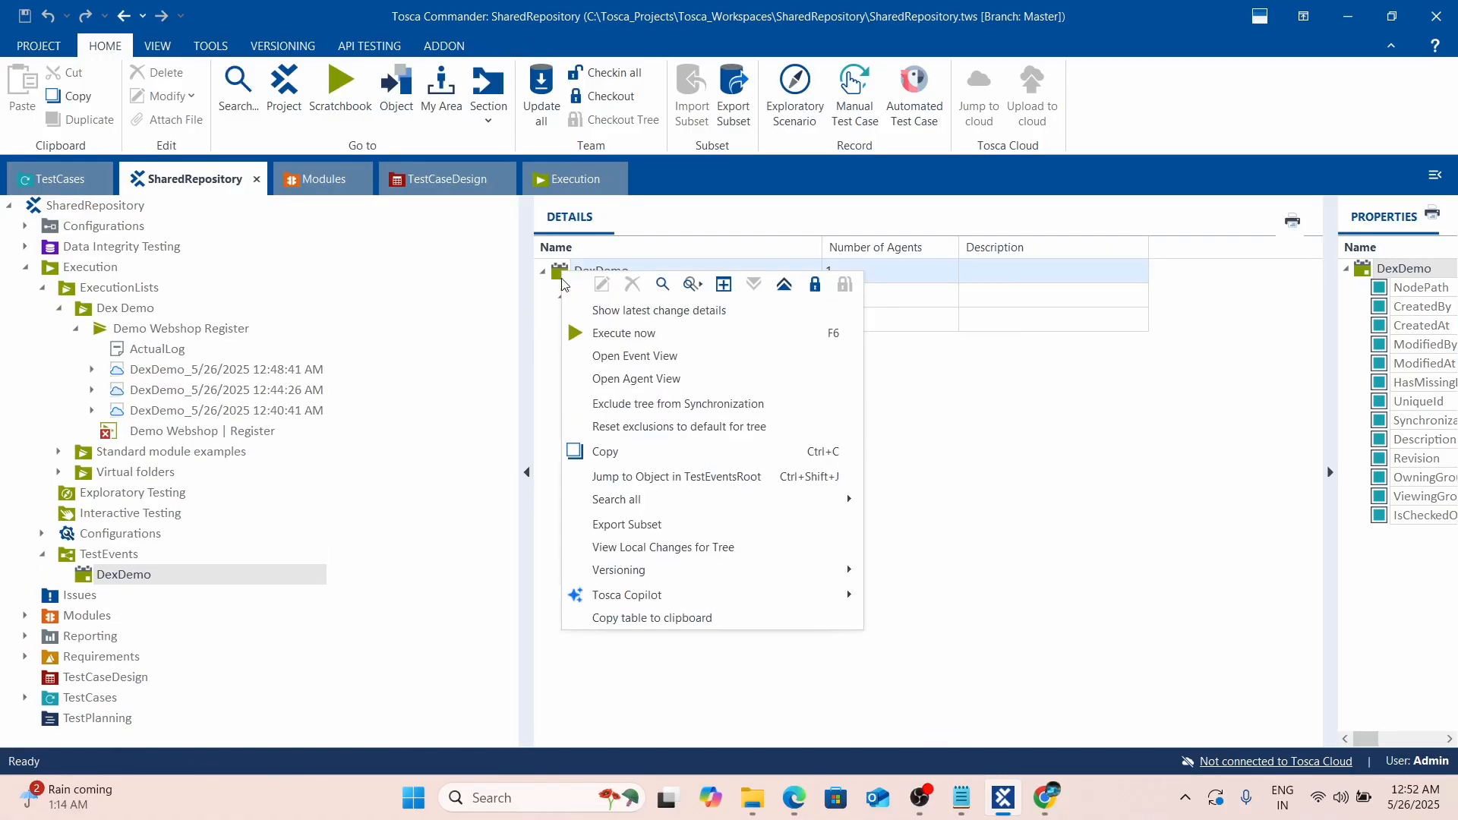
pyautogui.click(618, 334)
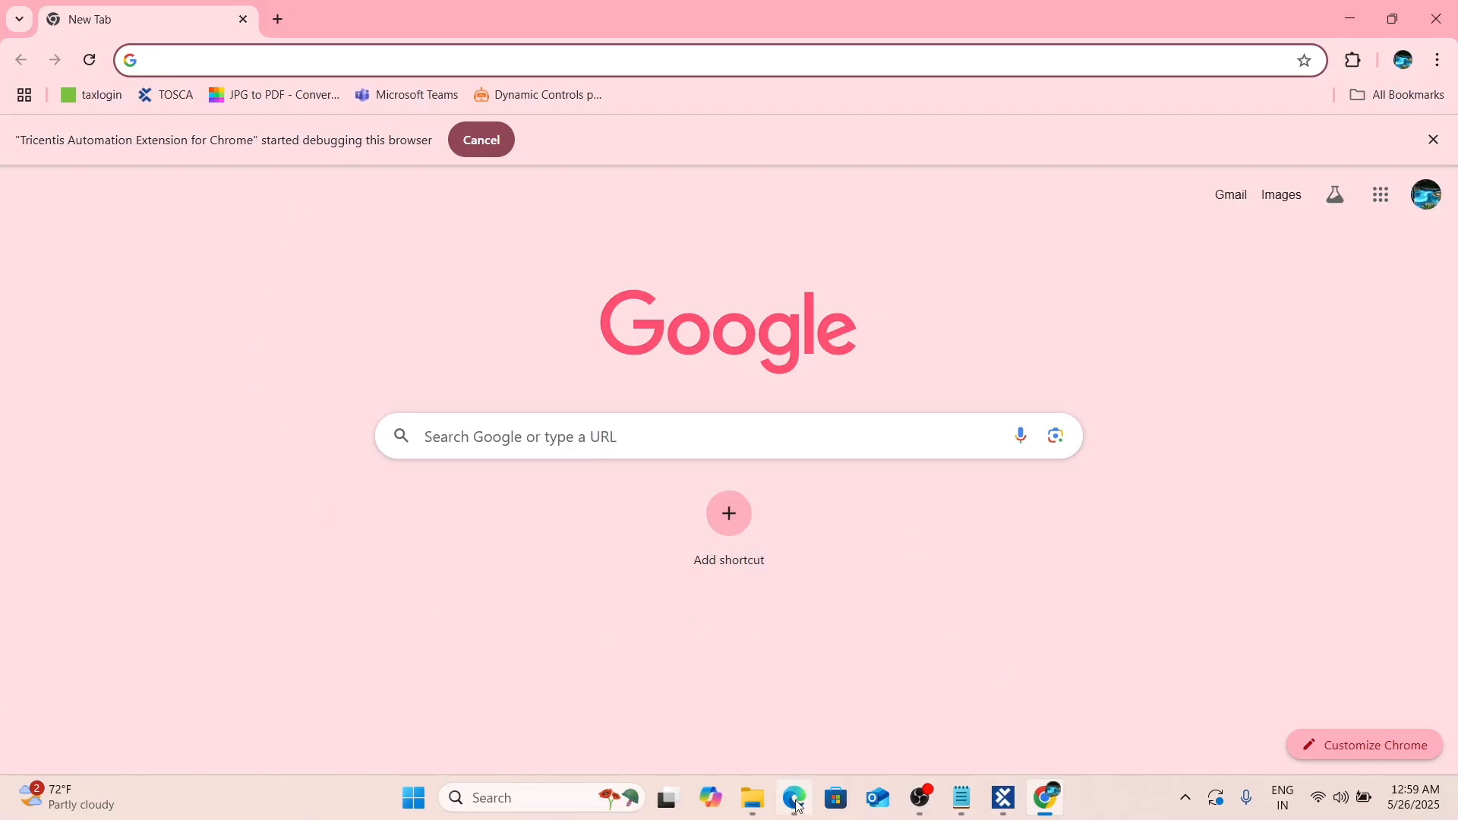
# In Event View, open the top passed DexDemo event's details, then return to Tosca Commander.
pyautogui.moveTo(794, 798)
pyautogui.moveTo(800, 686)
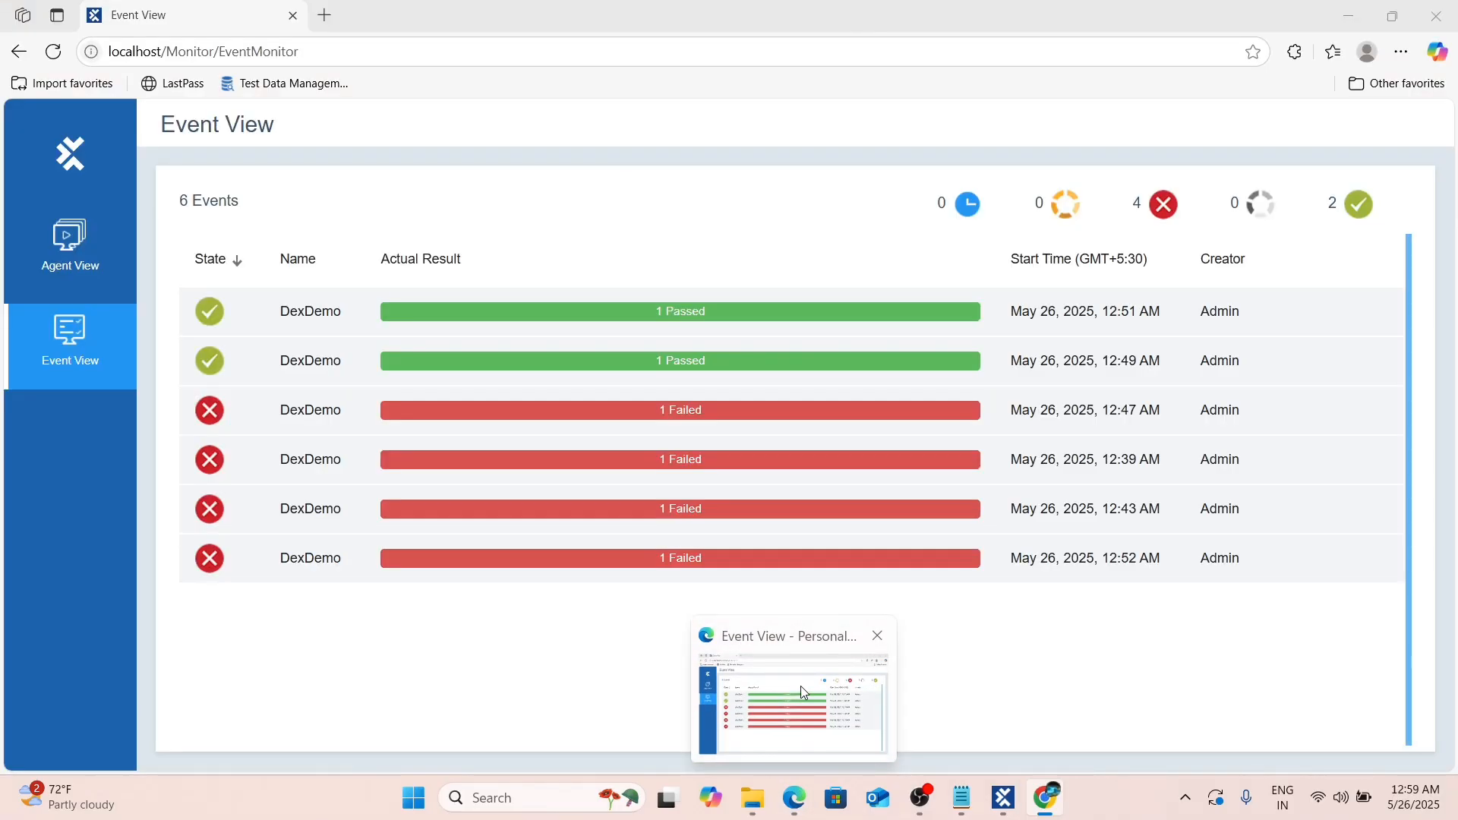
pyautogui.click(800, 686)
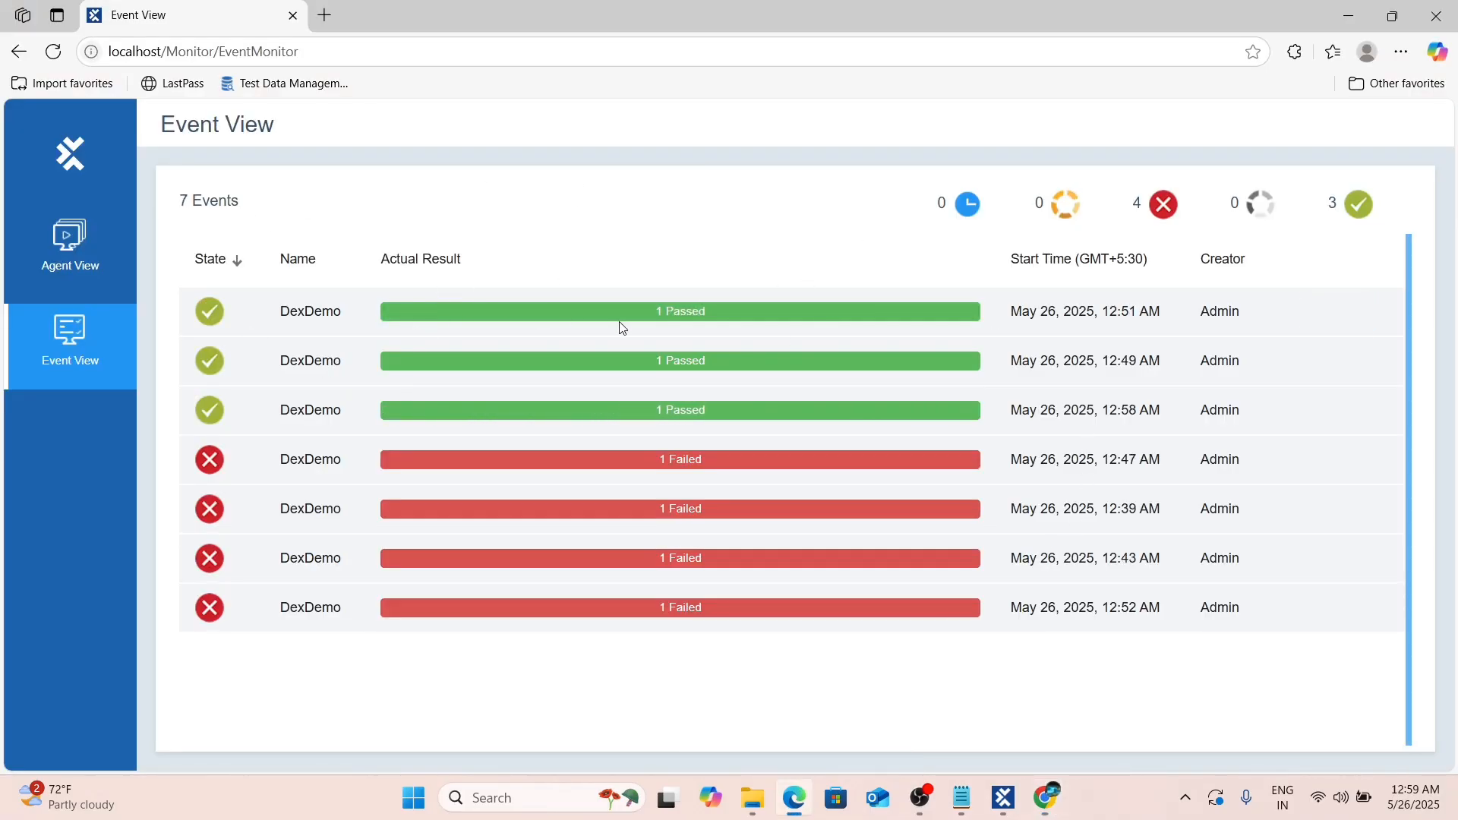
pyautogui.click(676, 305)
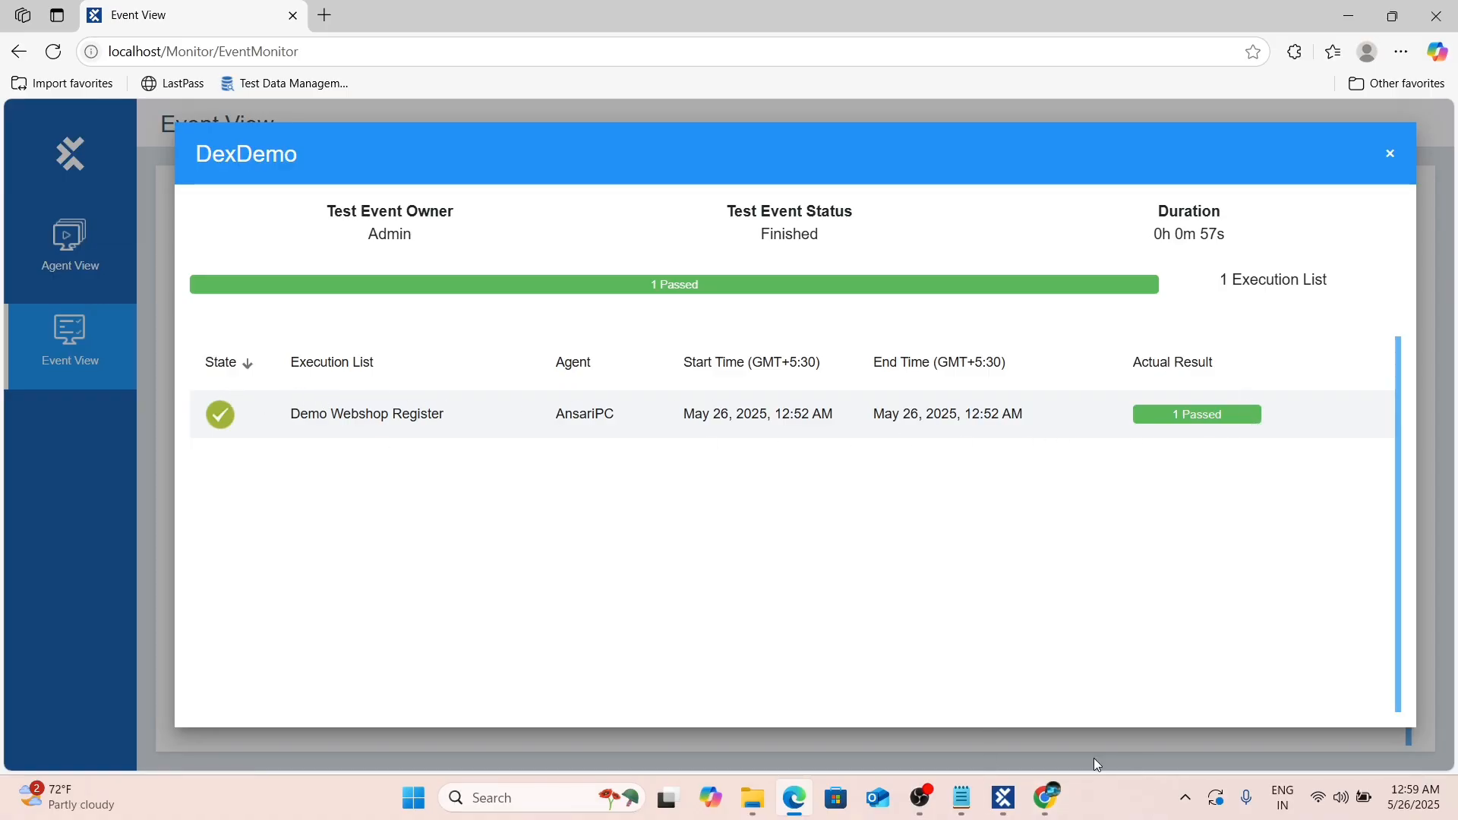
pyautogui.click(1003, 798)
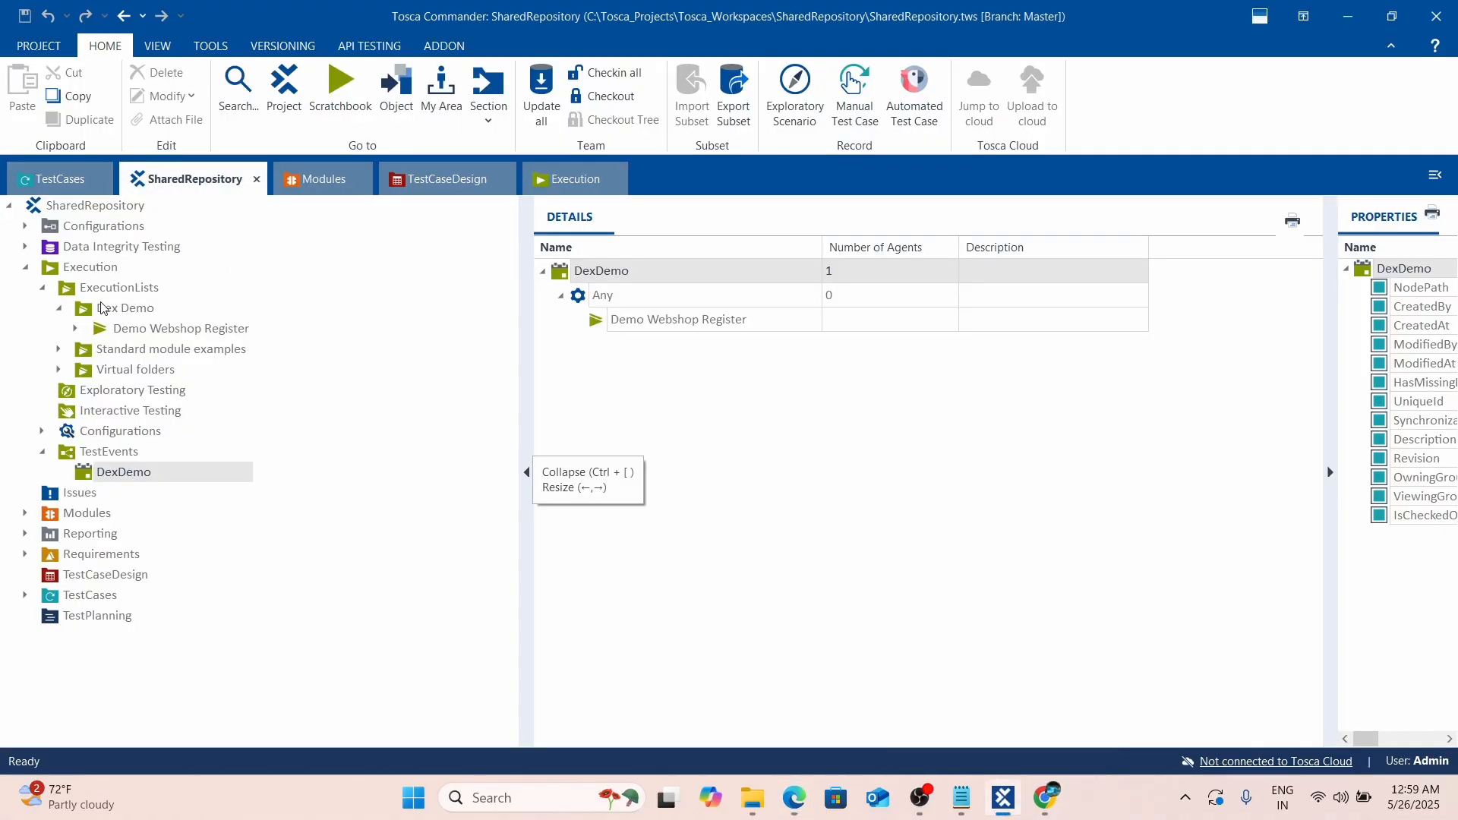
# Expand Demo Webshop Register, run Update all, and check the passed 26.05.25 00:59:13 Register log.
pyautogui.click(76, 331)
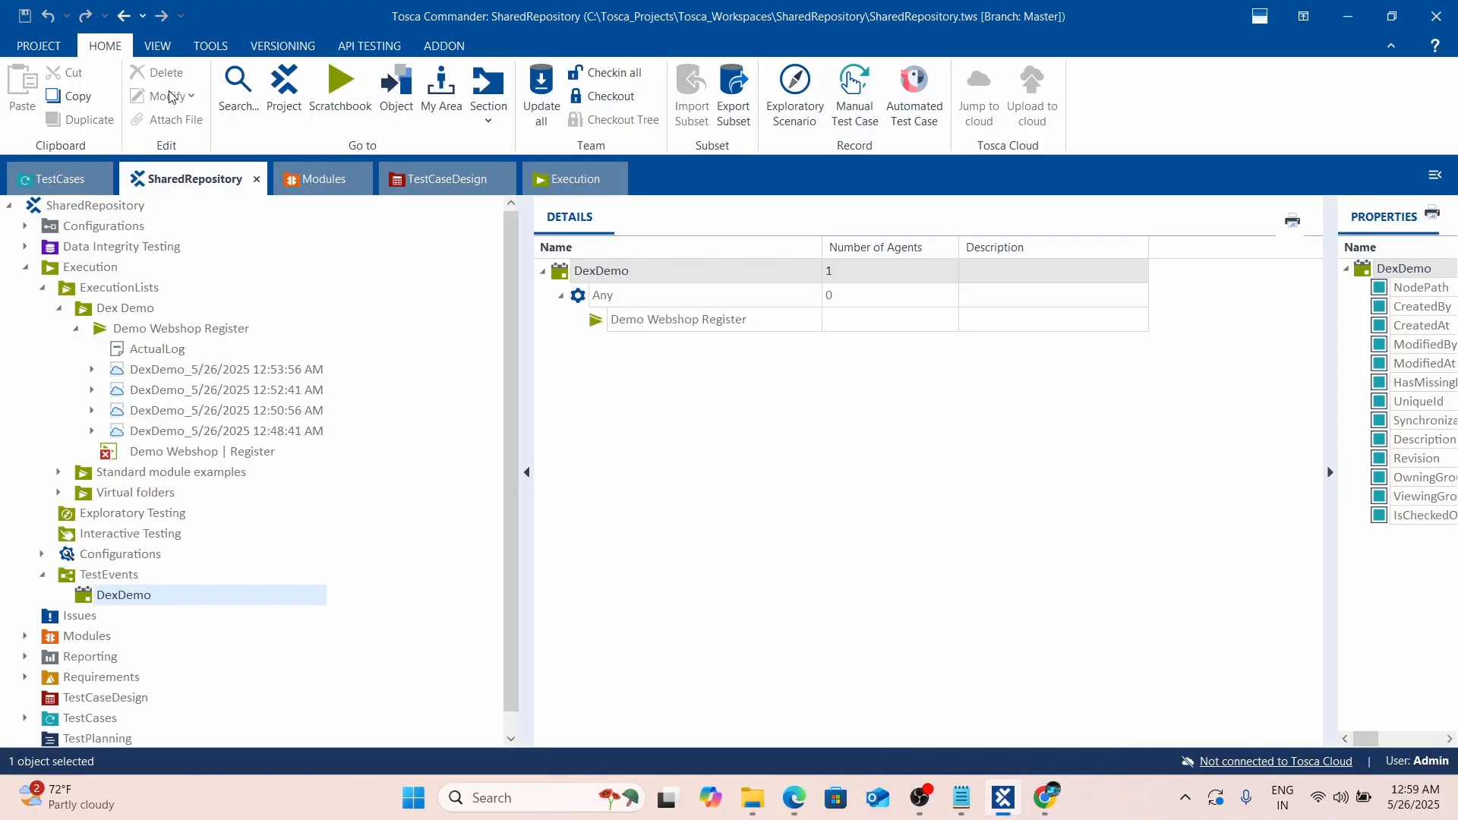
pyautogui.click(542, 89)
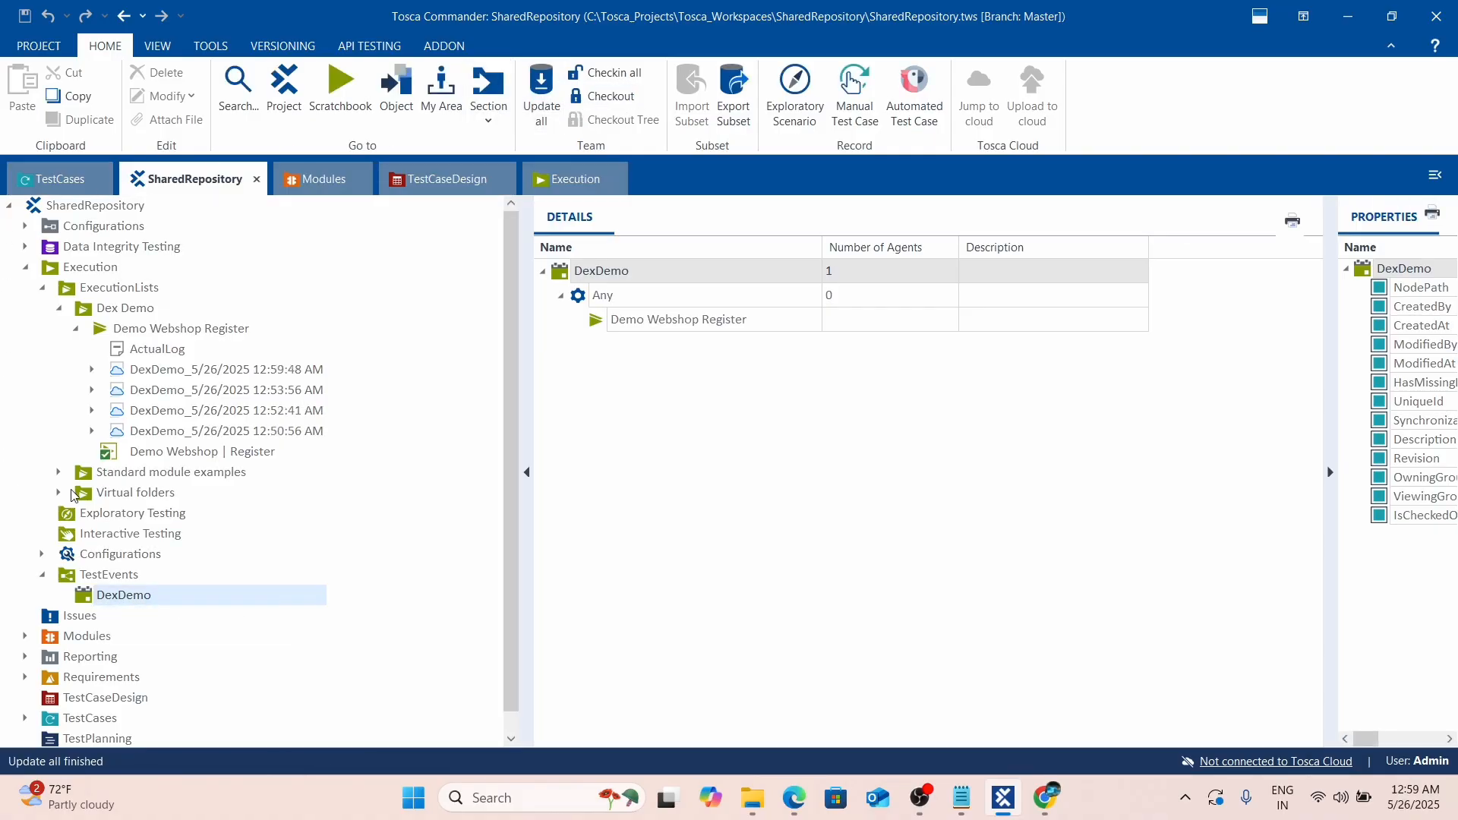
pyautogui.click(139, 459)
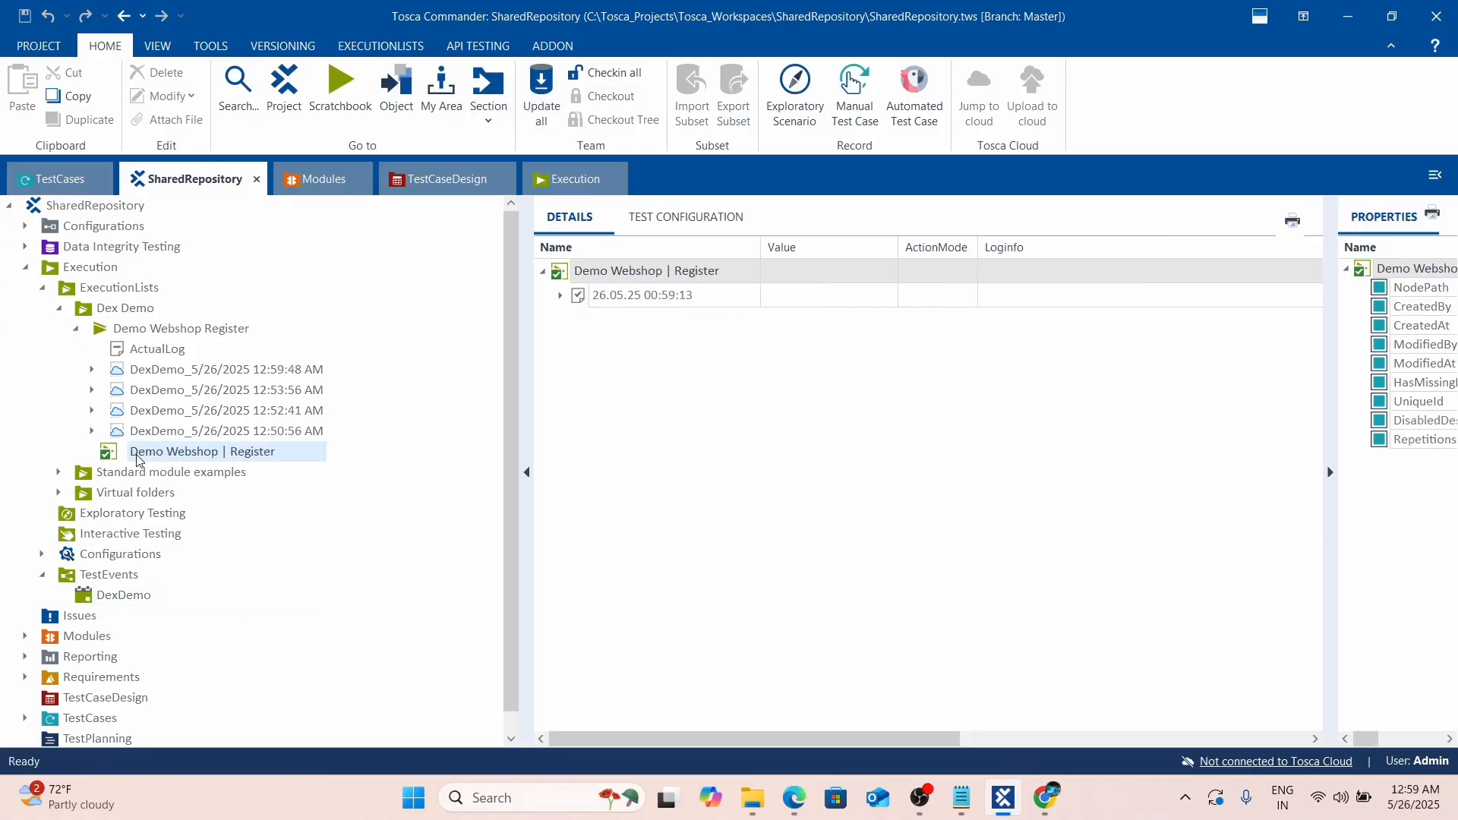
pyautogui.click(560, 299)
pyautogui.click(560, 296)
pyautogui.click(559, 296)
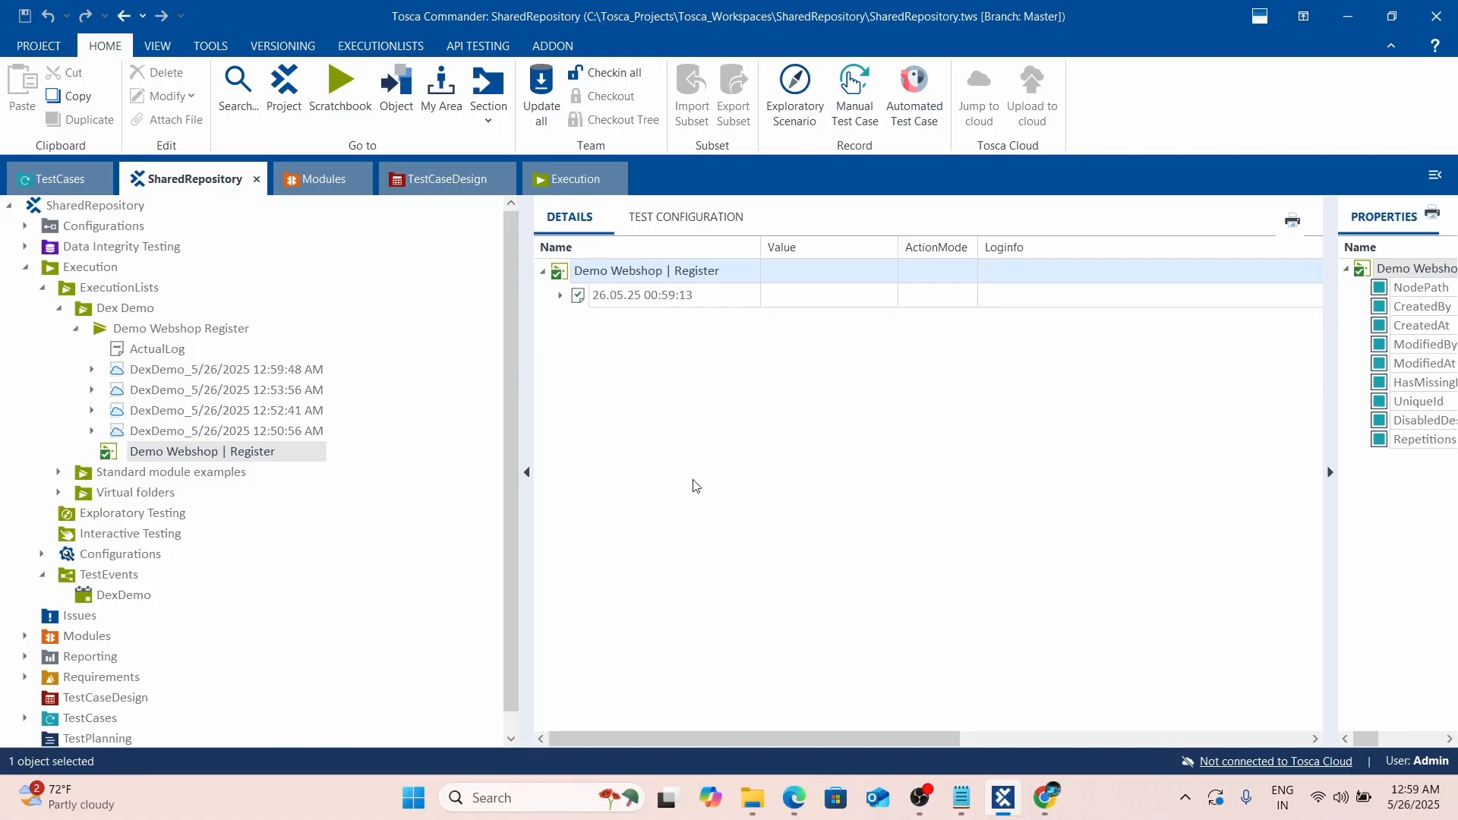
pyautogui.click(128, 600)
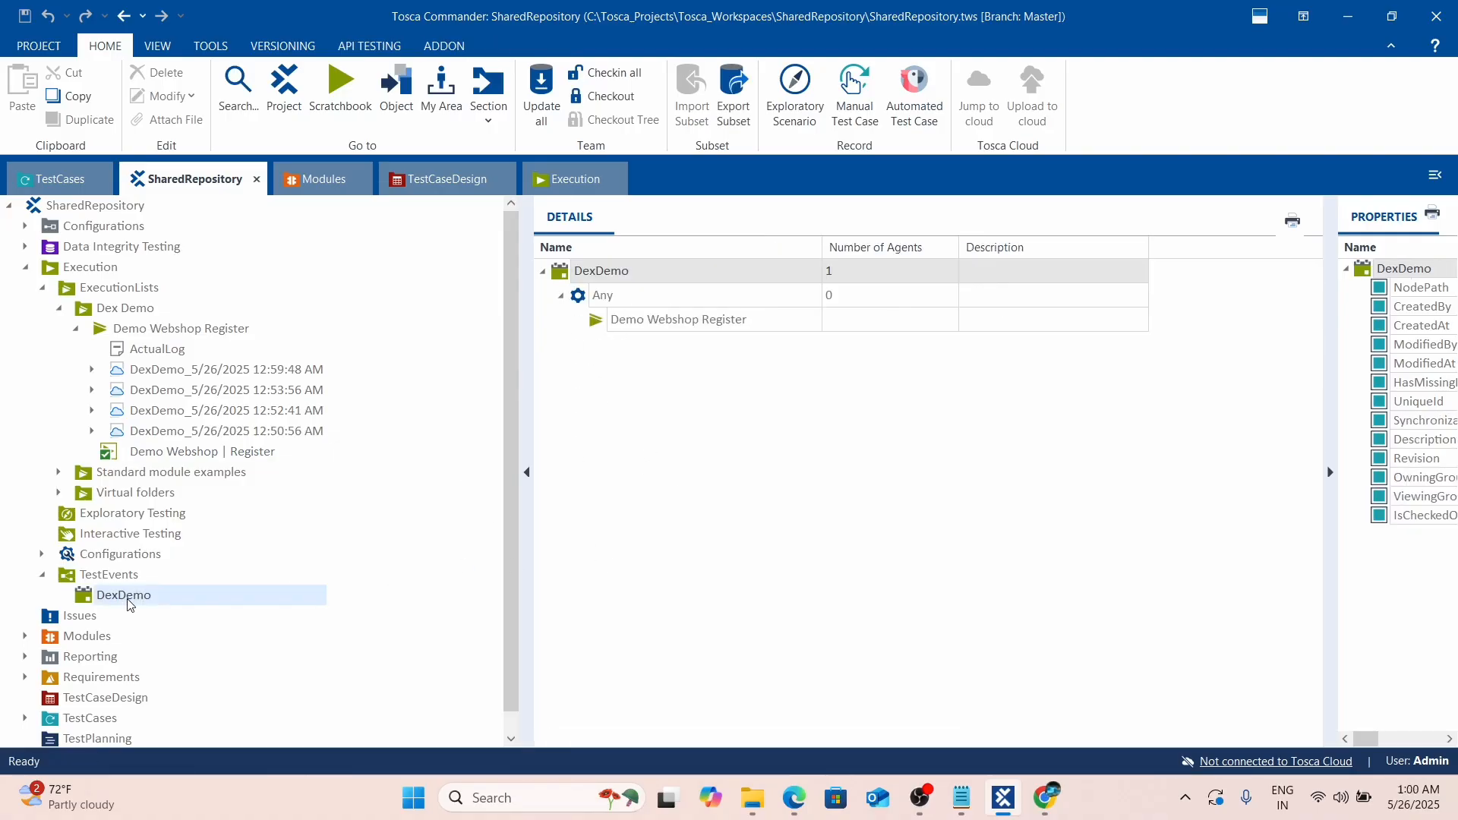
# Dismiss DexDemo's context menu without running it, then collapse the Demo Webshop Register tree node.
pyautogui.rightClick(582, 275)
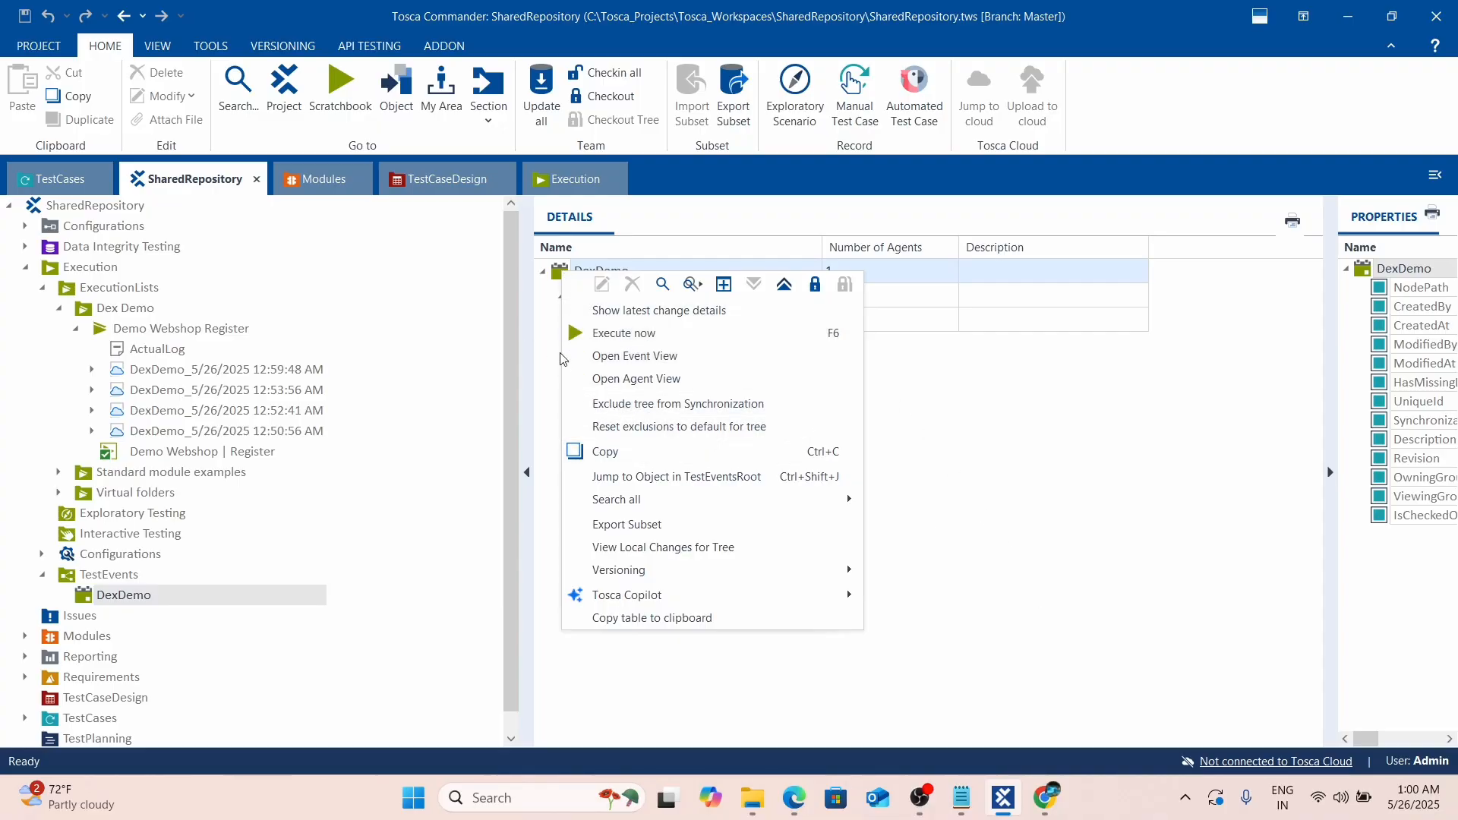
pyautogui.click(1023, 524)
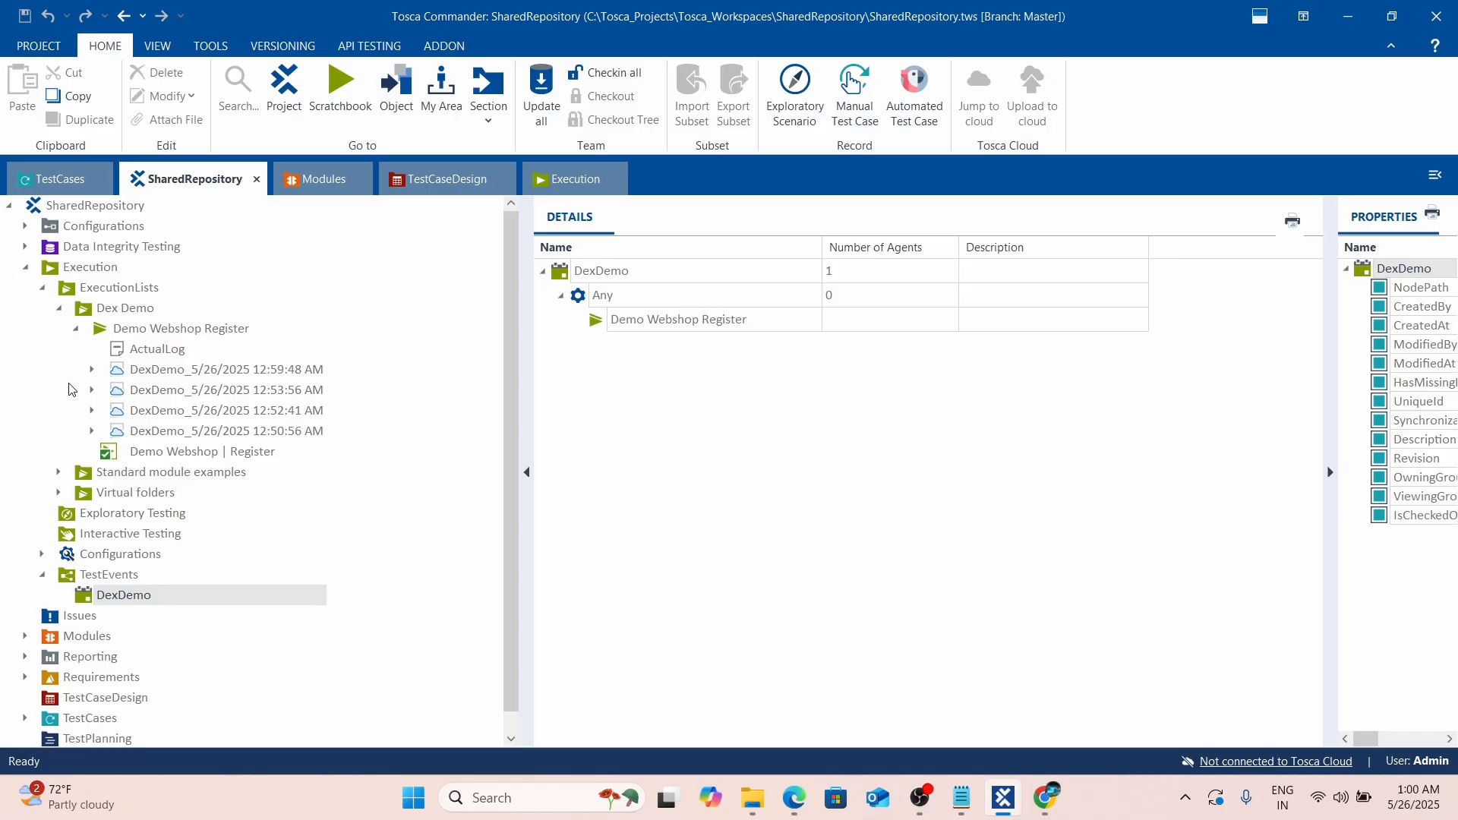
pyautogui.click(76, 328)
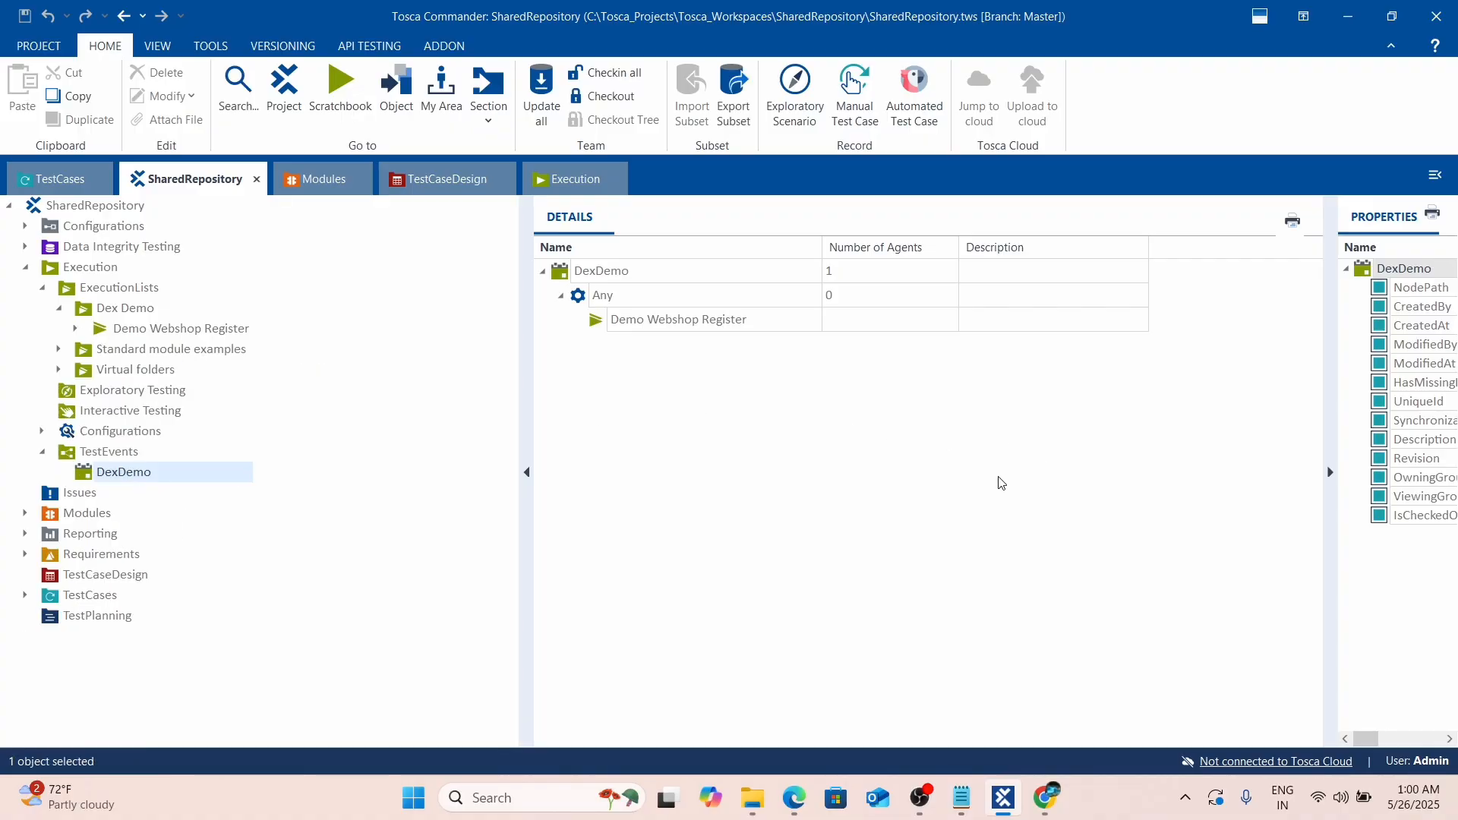